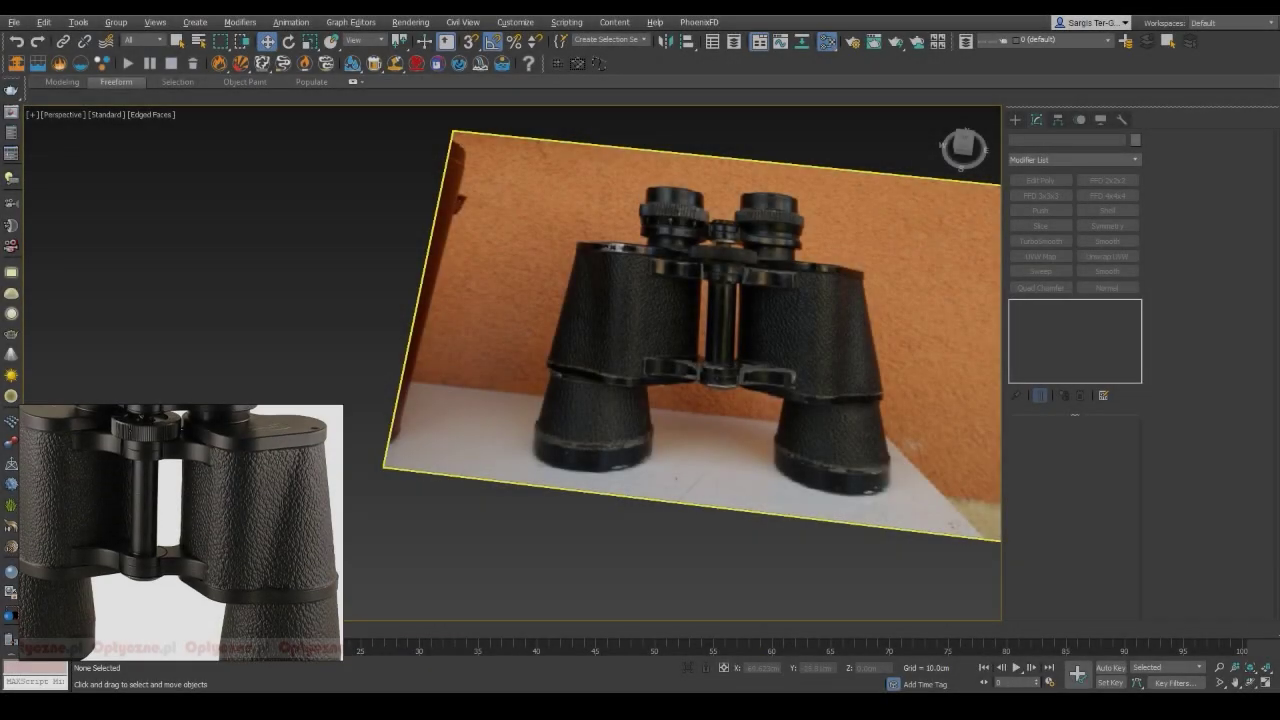
Show the binocular reference photo in the Top view and choose Cylinder from the Create panel
{"action": "key", "text": "t"}
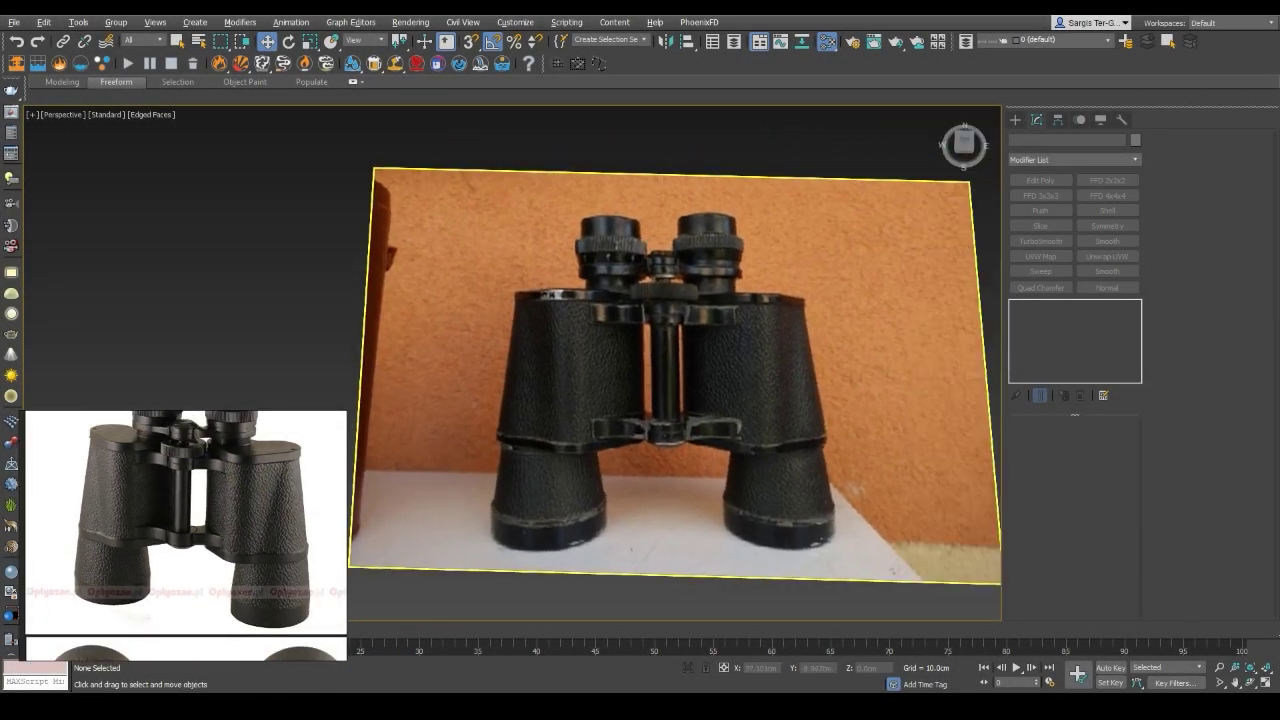
{"action": "scroll", "coordinate": [440, 375], "scroll_direction": "up", "scroll_amount": 5}
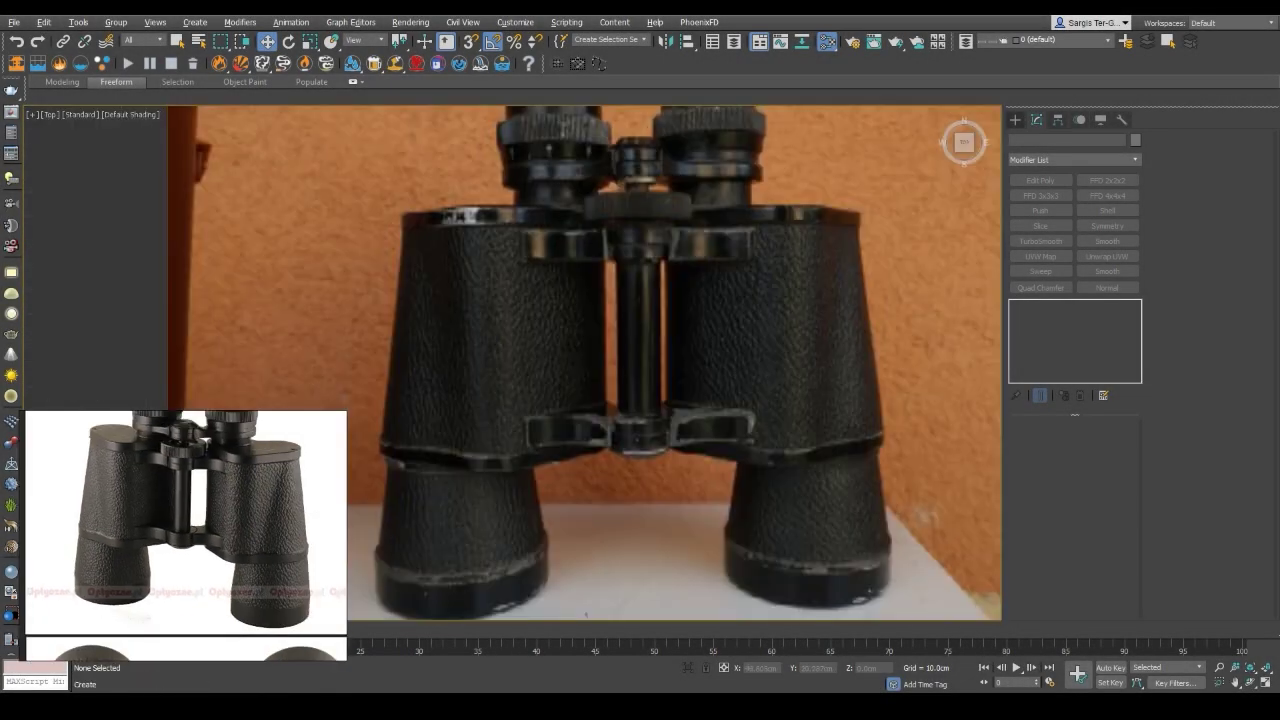
{"action": "left_click", "coordinate": [1015, 119]}
{"action": "scroll", "coordinate": [600, 400], "scroll_direction": "down", "scroll_amount": 3}
{"action": "left_click", "coordinate": [1045, 229]}
{"action": "scroll", "coordinate": [600, 450], "scroll_direction": "up", "scroll_amount": 4}
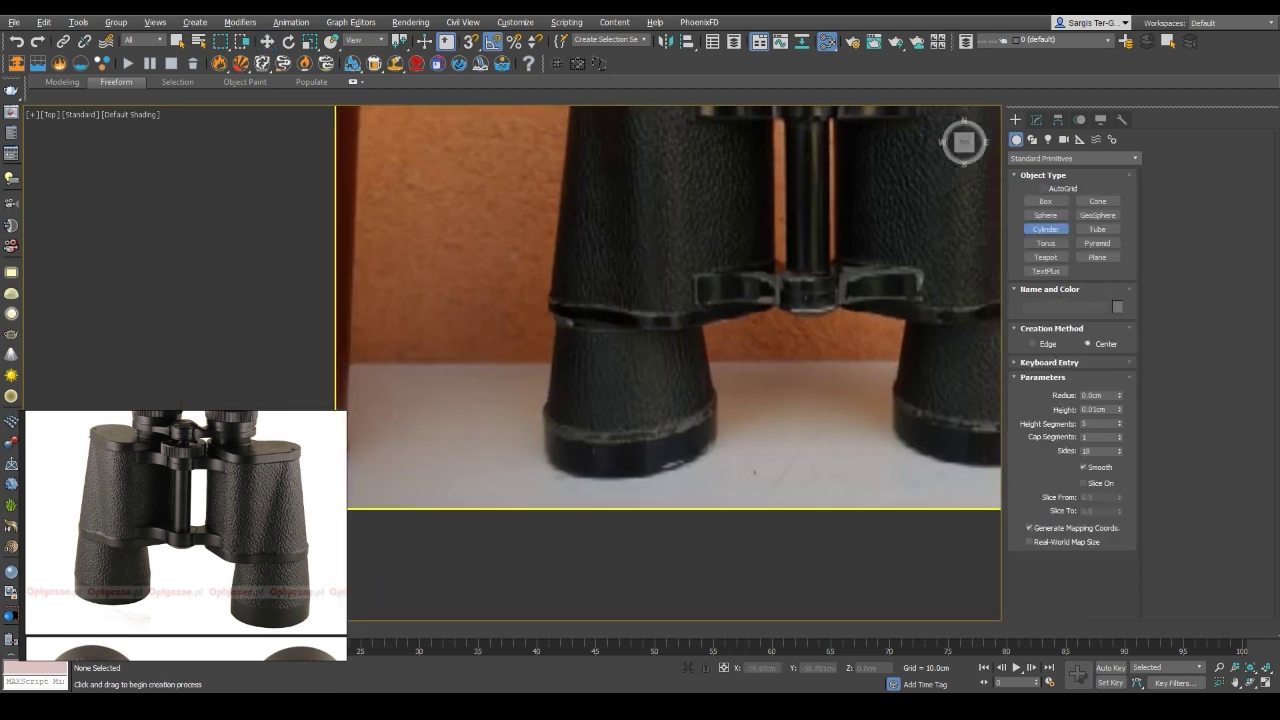
{"action": "scroll", "coordinate": [448, 428], "scroll_direction": "down", "scroll_amount": 2}
Draw a 12-sided cylinder, rotate it 90° on X, and place it over the left barrel
{"action": "left_click_drag", "start_coordinate": [577, 354], "coordinate": [614, 390]}
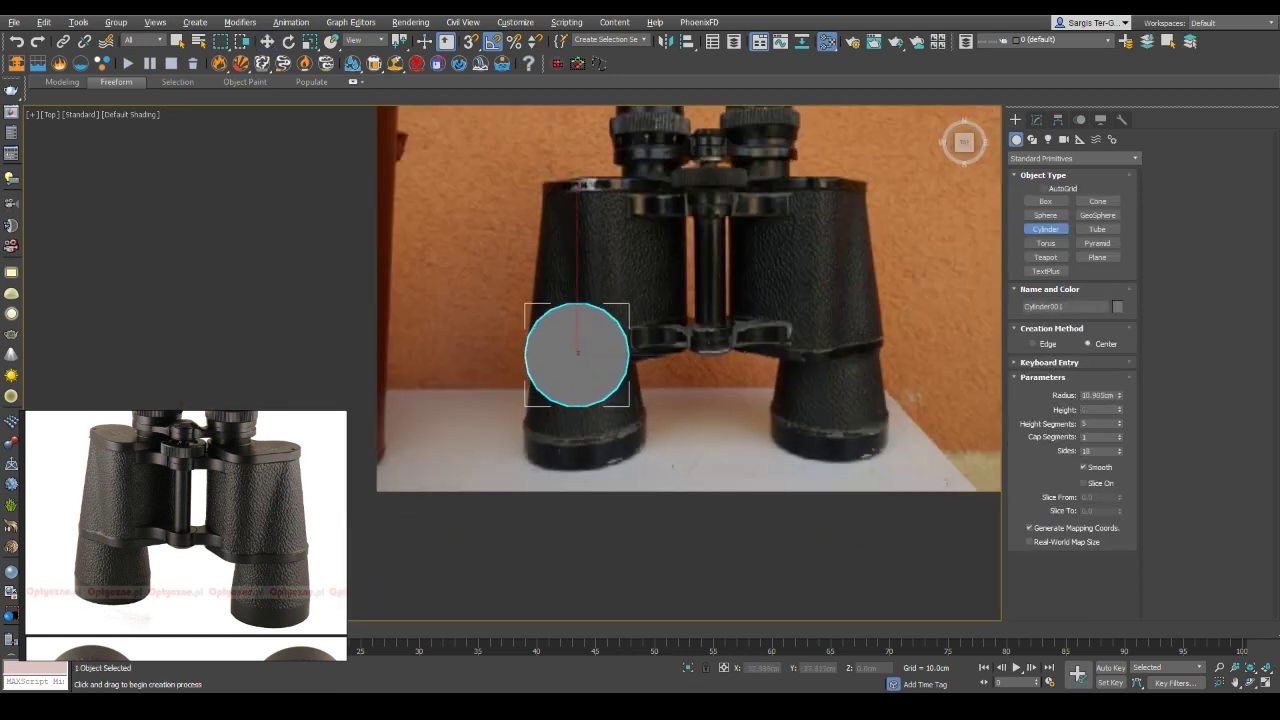
{"action": "left_click", "coordinate": [577, 190]}
{"action": "key", "text": "w"}
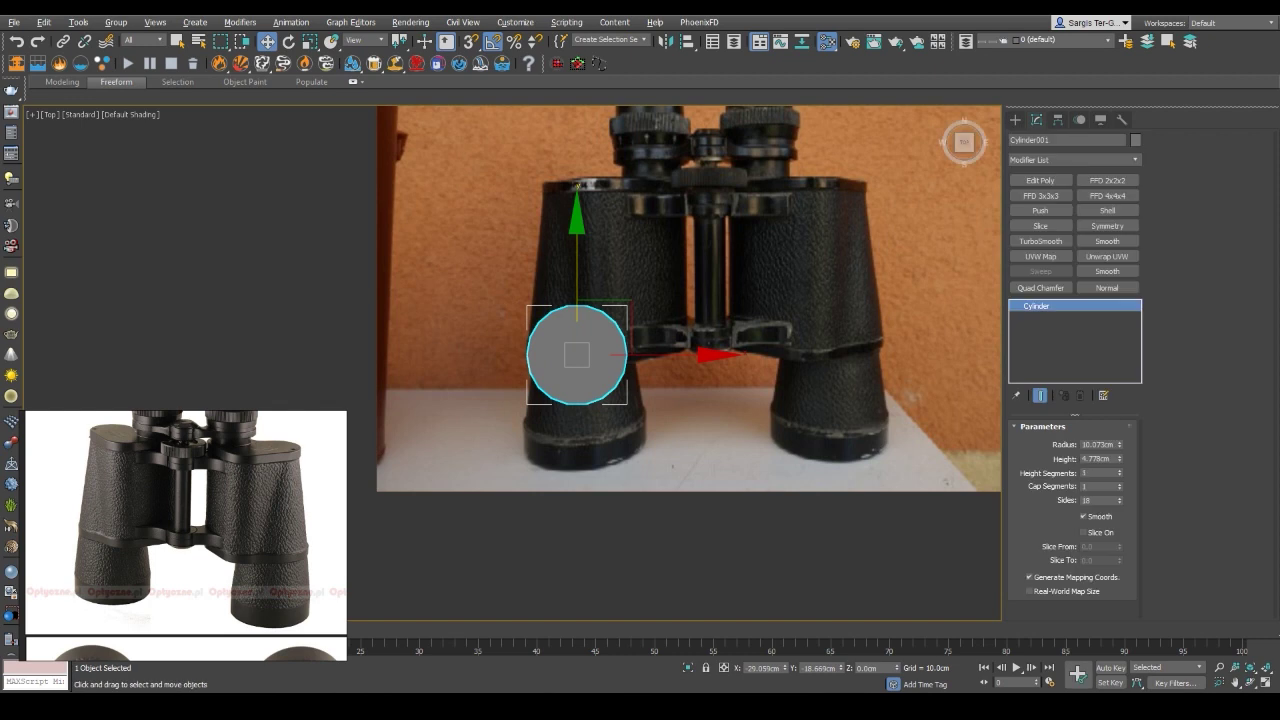
{"action": "type", "text": "12"}
{"action": "key", "text": "Return"}
{"action": "scroll", "coordinate": [577, 354], "scroll_direction": "up", "scroll_amount": 3}
{"action": "key", "text": "e"}
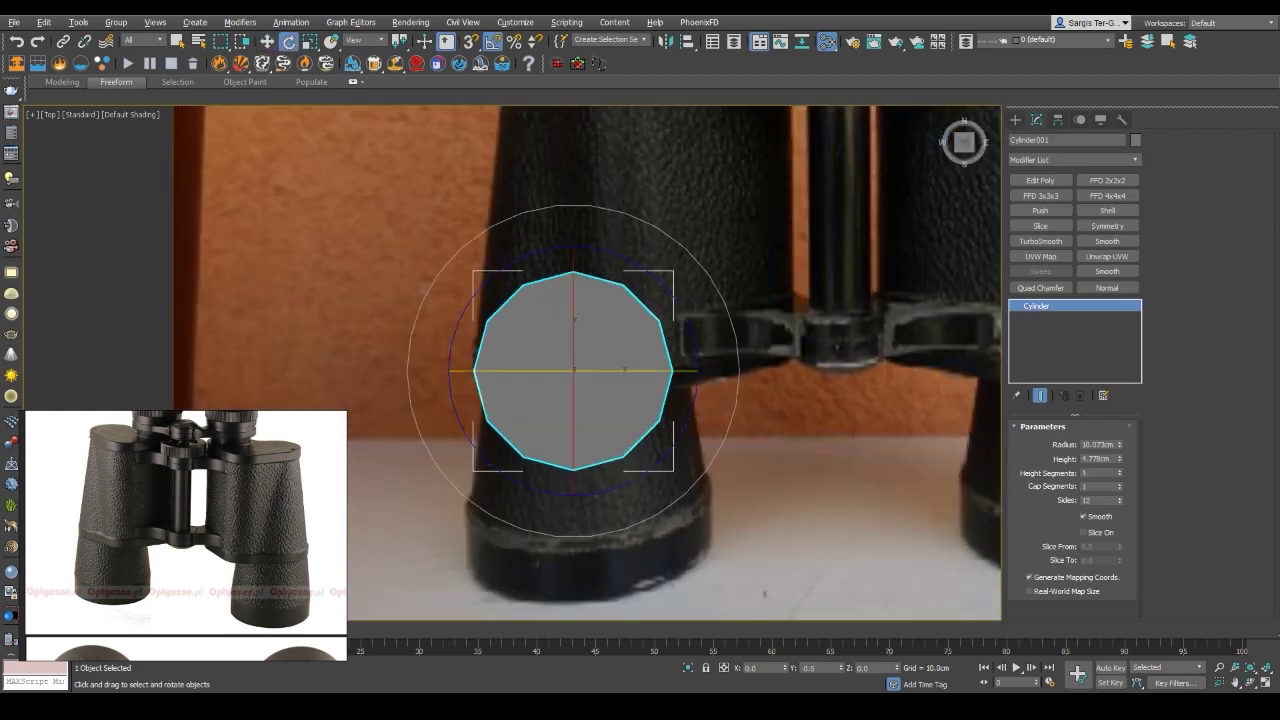
{"action": "left_click_drag", "start_coordinate": [573, 300], "coordinate": [573, 400]}
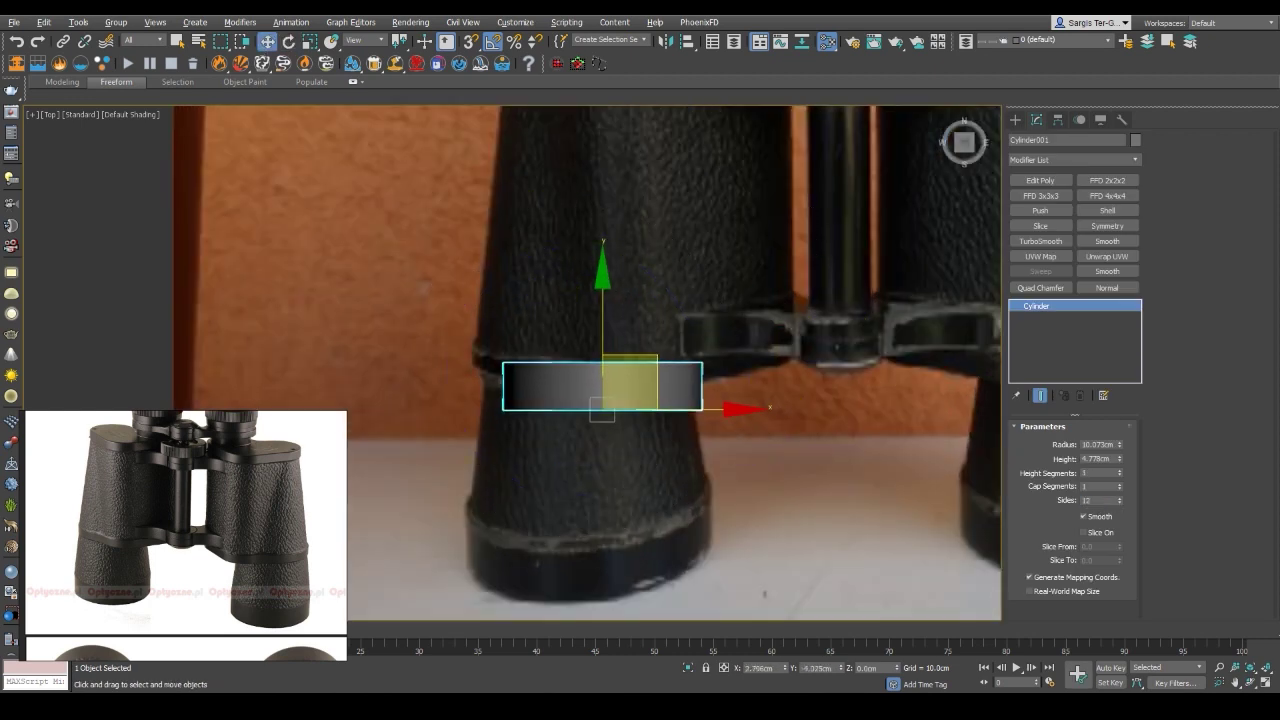
{"action": "left_click_drag", "start_coordinate": [614, 385], "coordinate": [606, 385]}
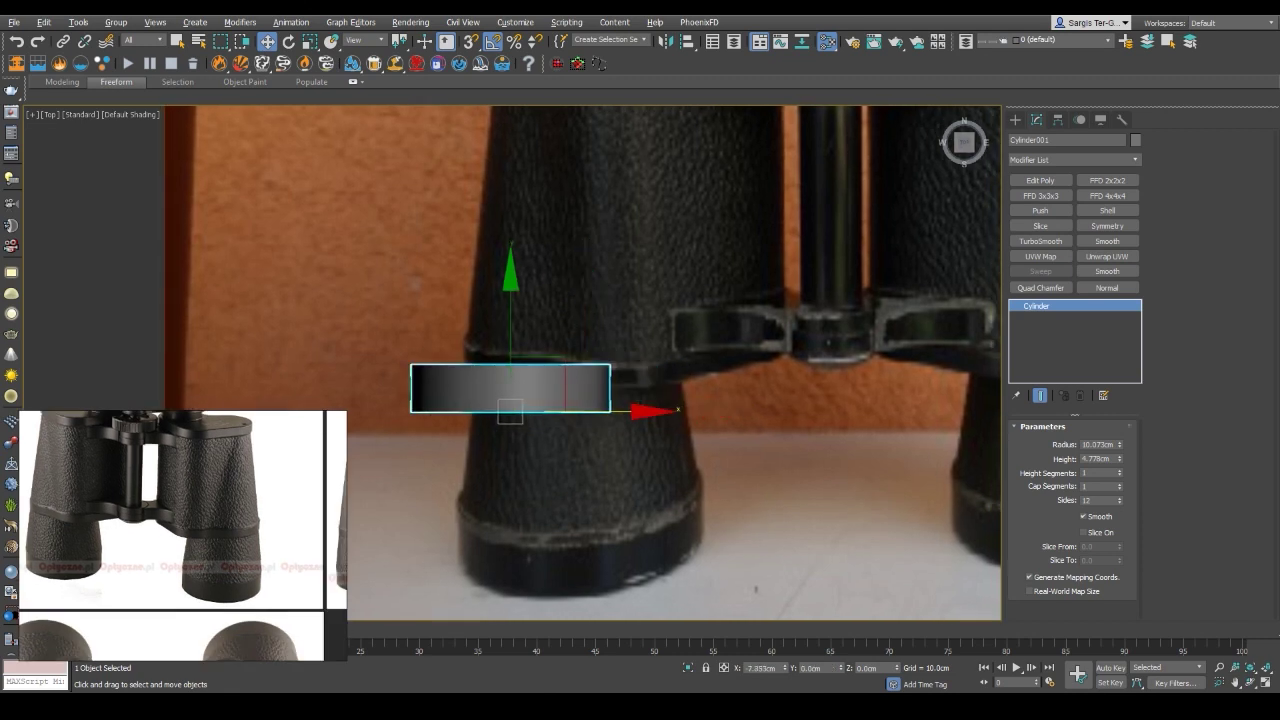
Convert the cylinder to Editable Poly and scale one end's vertices to 112%
{"action": "key", "text": "4"}
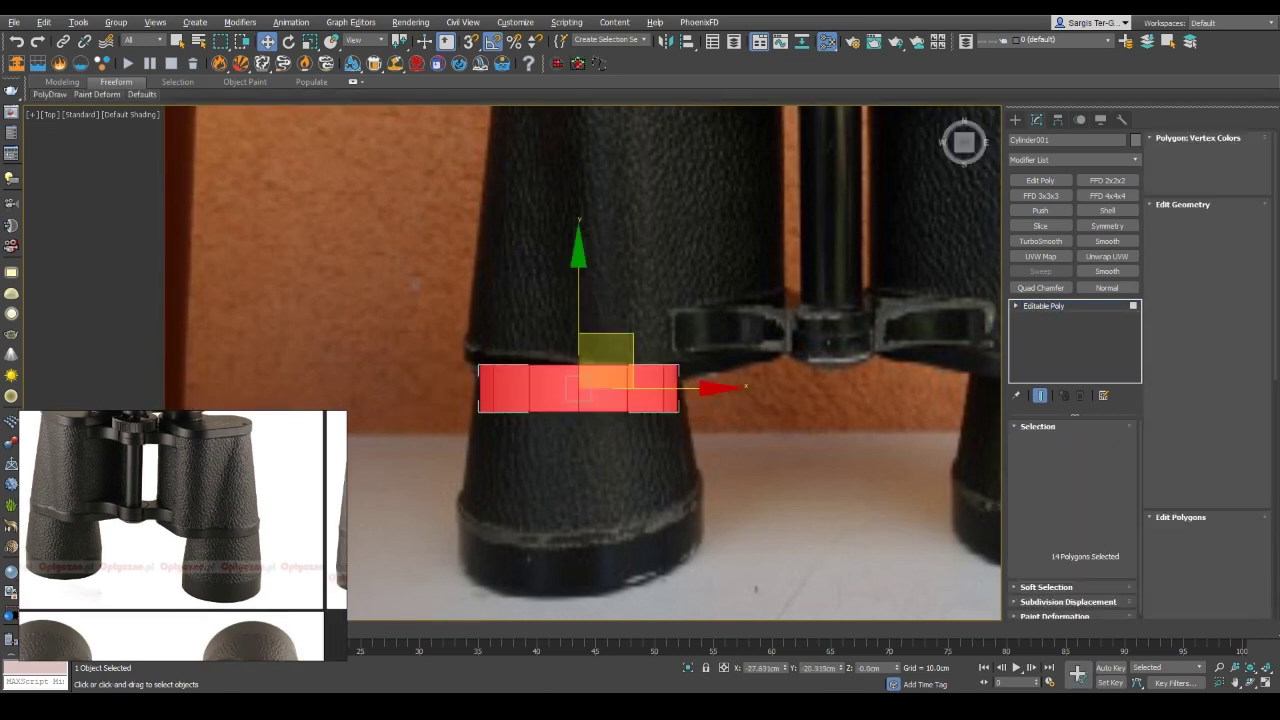
{"action": "left_click", "coordinate": [605, 385]}
{"action": "key", "text": "1"}
{"action": "key", "text": "ctrl+a"}
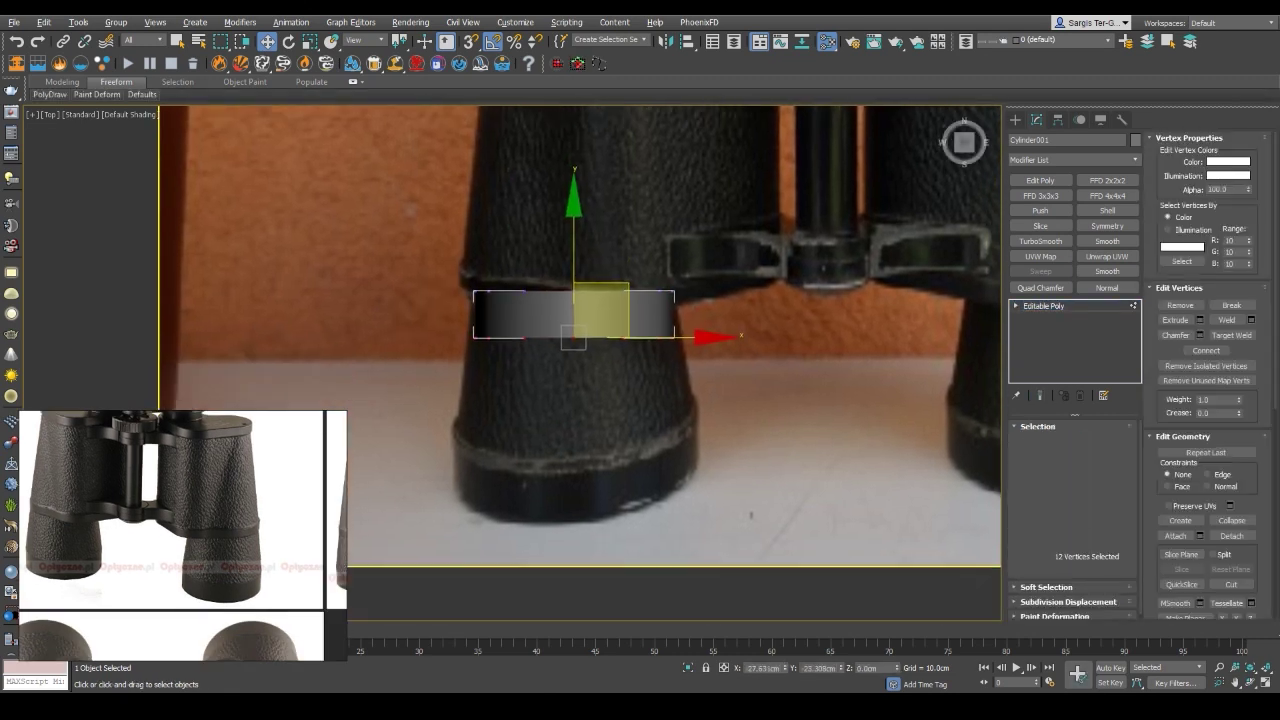
{"action": "left_click_drag", "start_coordinate": [610, 395], "coordinate": [622, 383]}
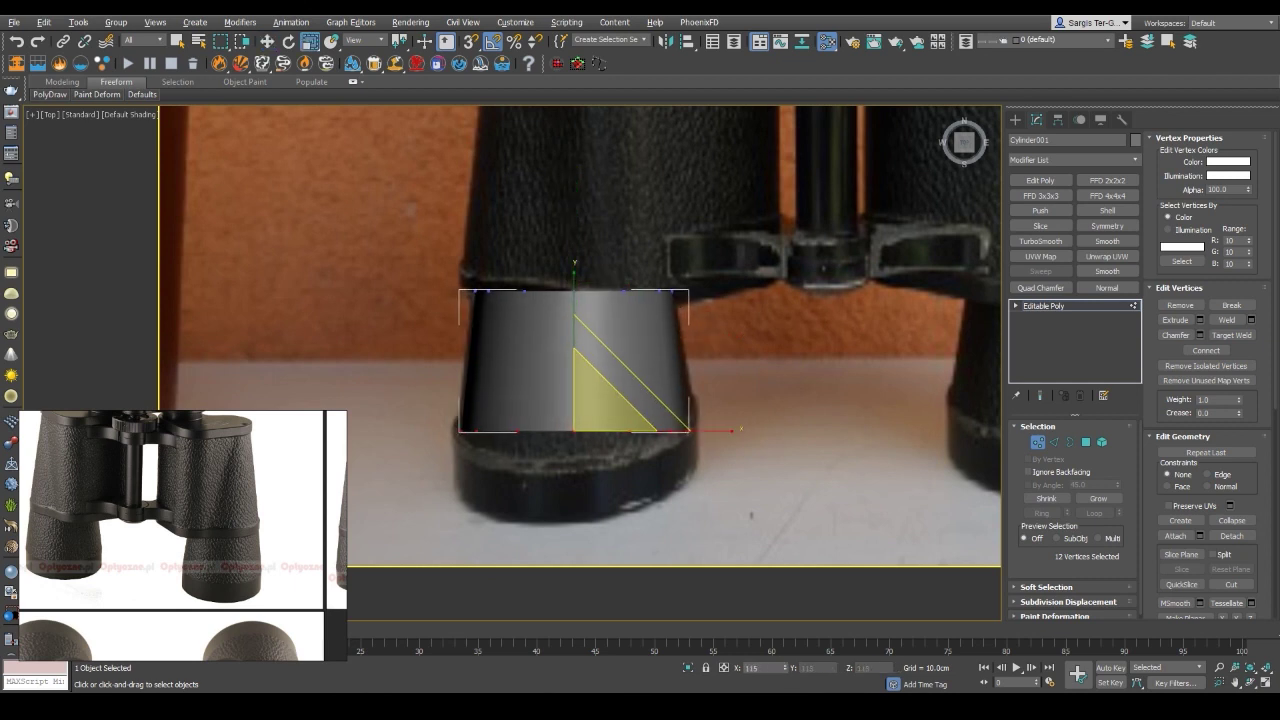
{"action": "scroll", "coordinate": [580, 340], "scroll_direction": "down", "scroll_amount": 2}
{"action": "key", "text": "1"}
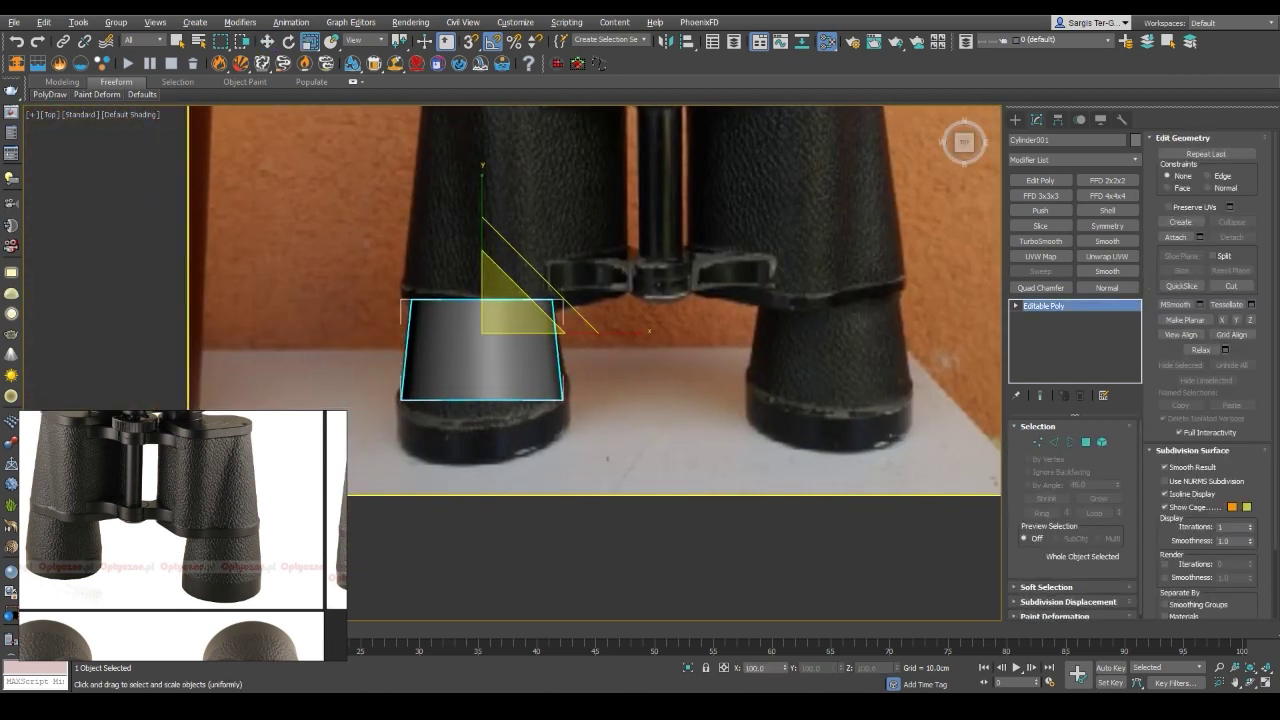
{"action": "scroll", "coordinate": [580, 340], "scroll_direction": "up", "scroll_amount": 1}
{"action": "left_click", "coordinate": [800, 200]}
Adjust the reference photo plane's Object Properties
{"action": "key", "text": "z"}
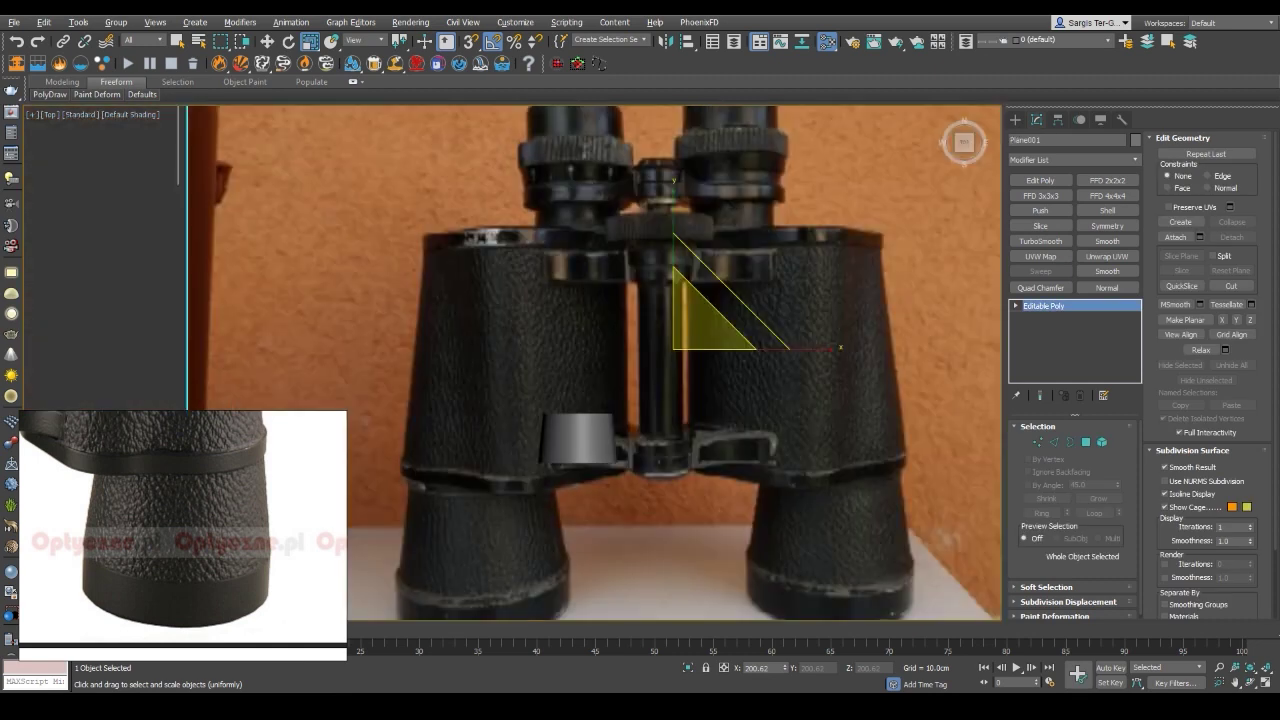
{"action": "right_click", "coordinate": [748, 336]}
{"action": "left_click", "coordinate": [818, 474]}
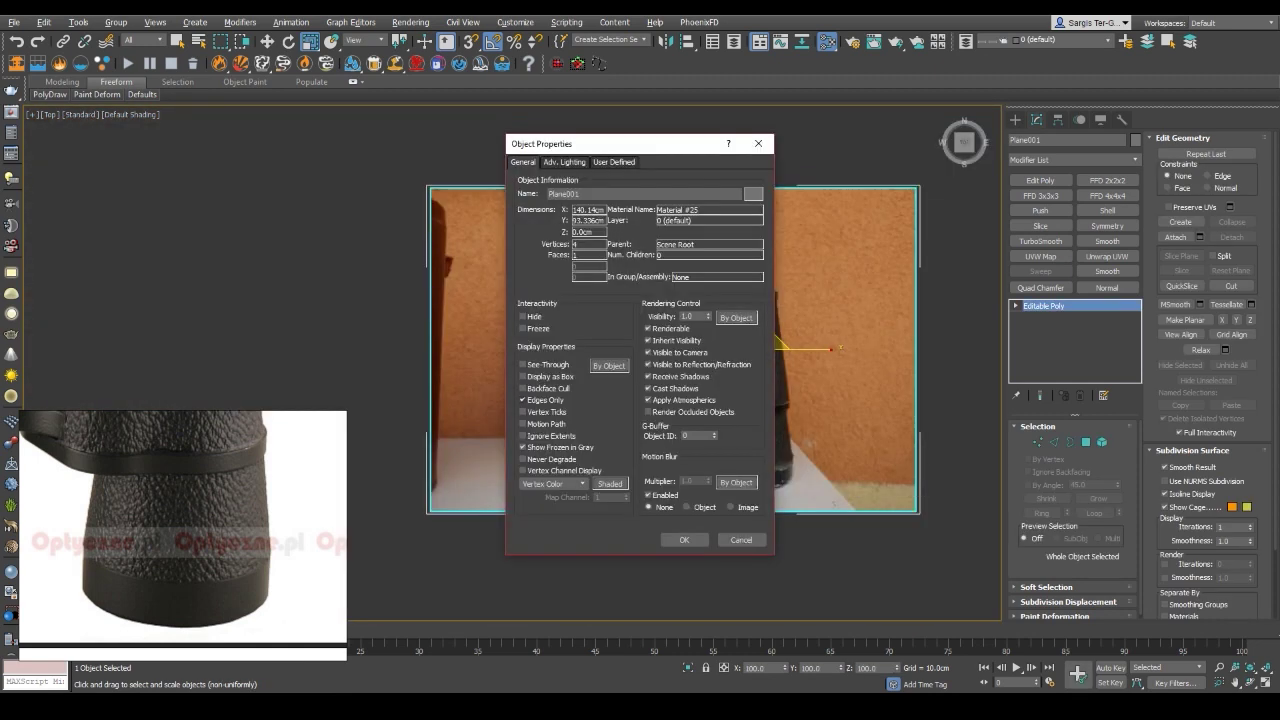
{"action": "left_click", "coordinate": [684, 539]}
{"action": "right_click", "coordinate": [764, 362]}
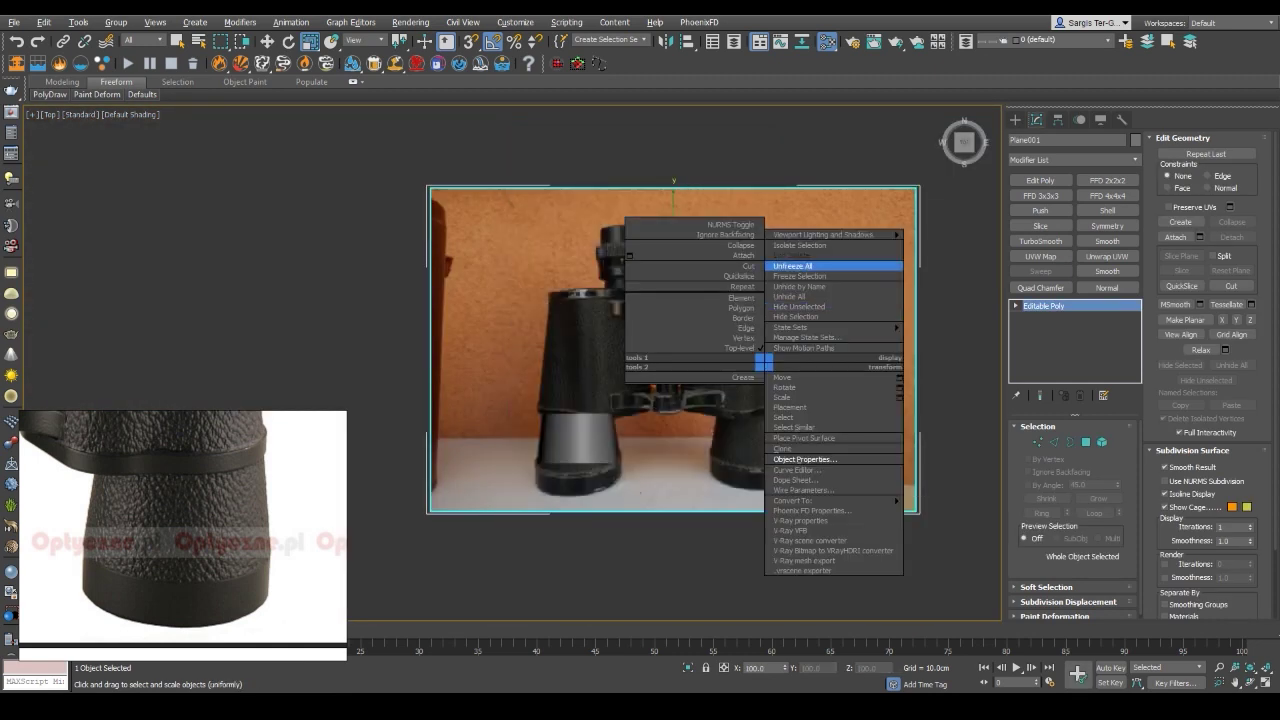
{"action": "left_click", "coordinate": [800, 276]}
{"action": "scroll", "coordinate": [600, 420], "scroll_direction": "up", "scroll_amount": 3}
Shift-drag the cylinder's bottom border downward to extrude a new ring of faces
{"action": "left_click", "coordinate": [510, 470]}
{"action": "scroll", "coordinate": [614, 320], "scroll_direction": "up", "scroll_amount": 3}
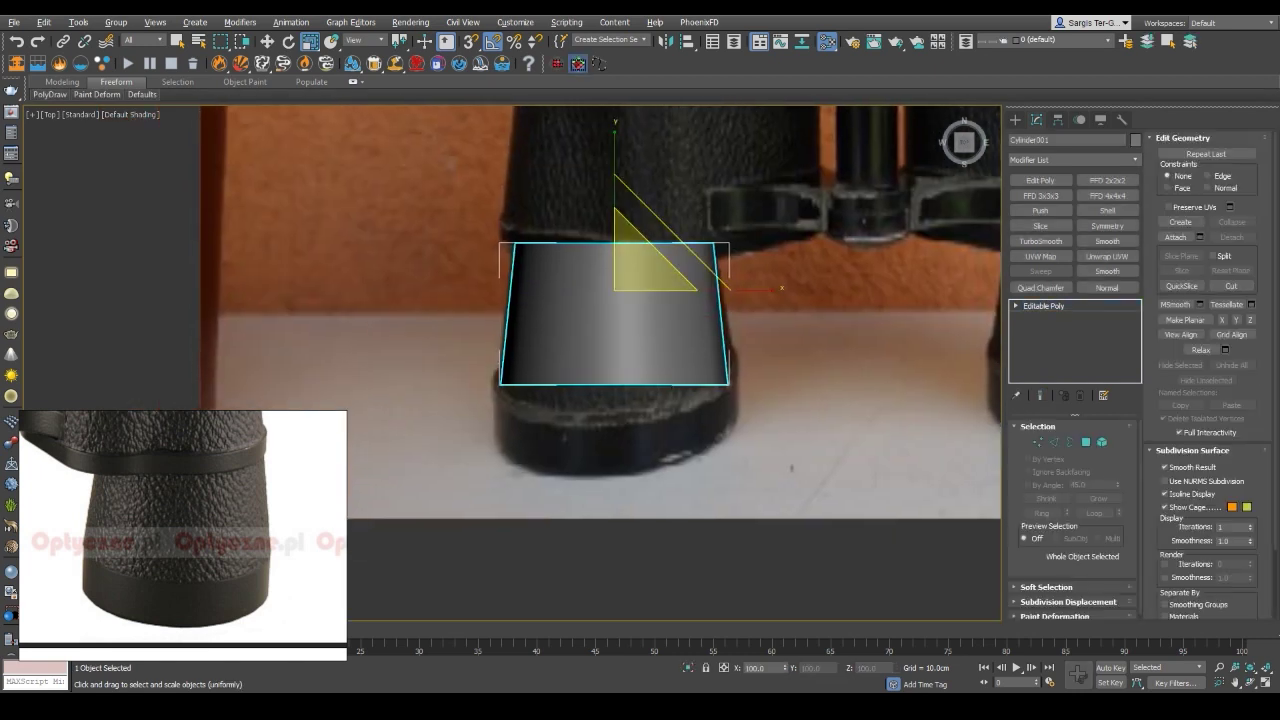
{"action": "key", "text": "3"}
{"action": "key", "text": "w"}
{"action": "left_click_drag", "start_coordinate": [607, 290], "coordinate": [607, 332], "text": "shift"}
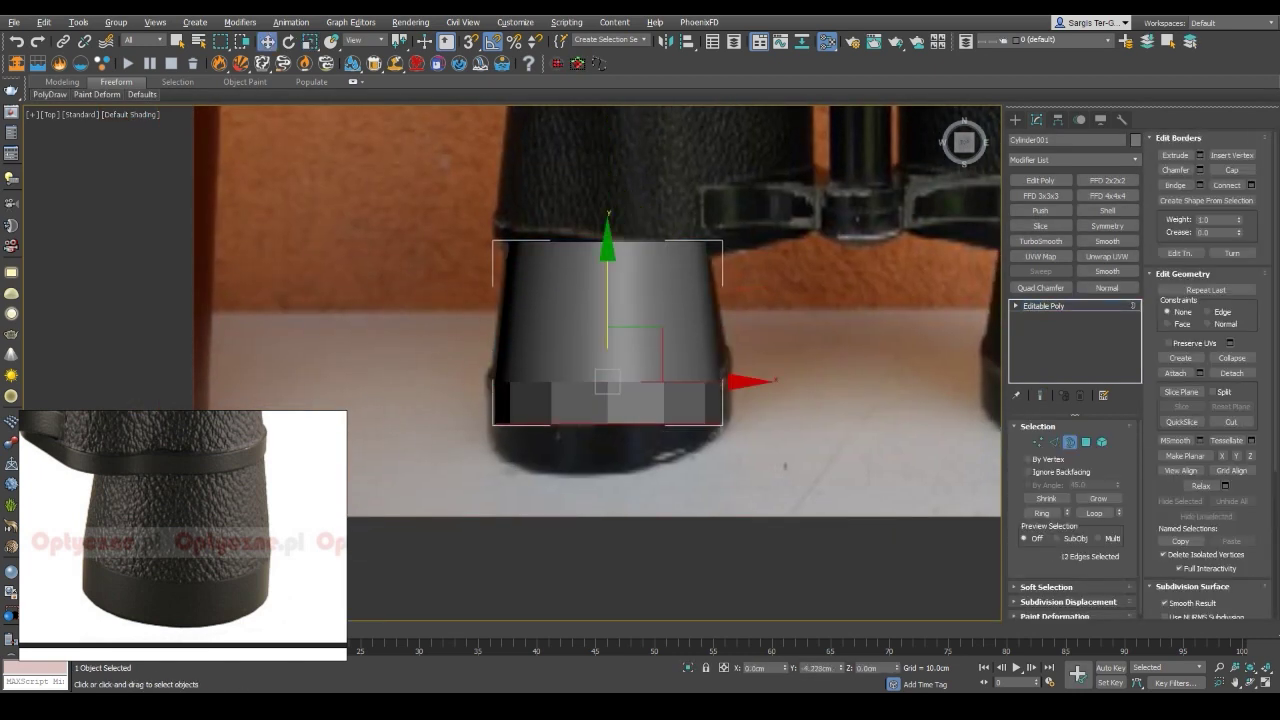
{"action": "scroll", "coordinate": [607, 380], "scroll_direction": "down", "scroll_amount": 5}
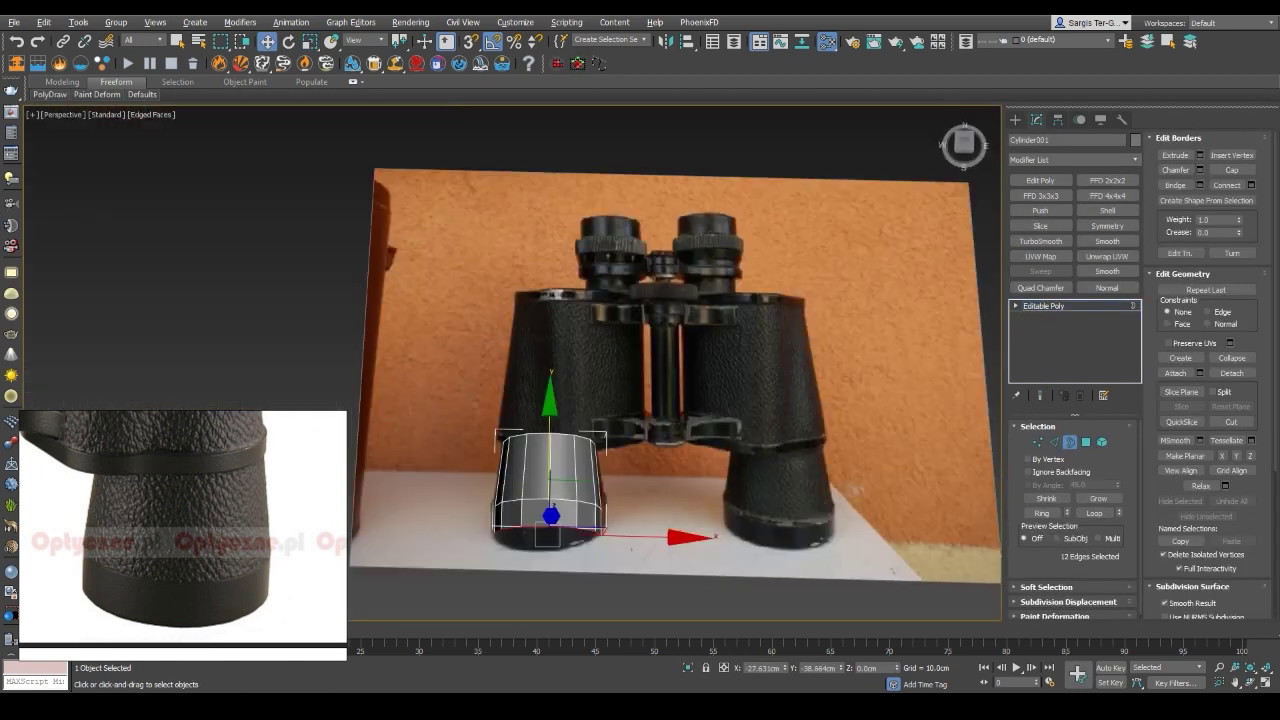
Freeze the reference photo plane in Perspective view and reselect the cylinder
{"action": "key", "text": "p"}
{"action": "middle_click_drag", "start_coordinate": [600, 400], "coordinate": [660, 430], "text": "alt"}
{"action": "right_click", "coordinate": [806, 316]}
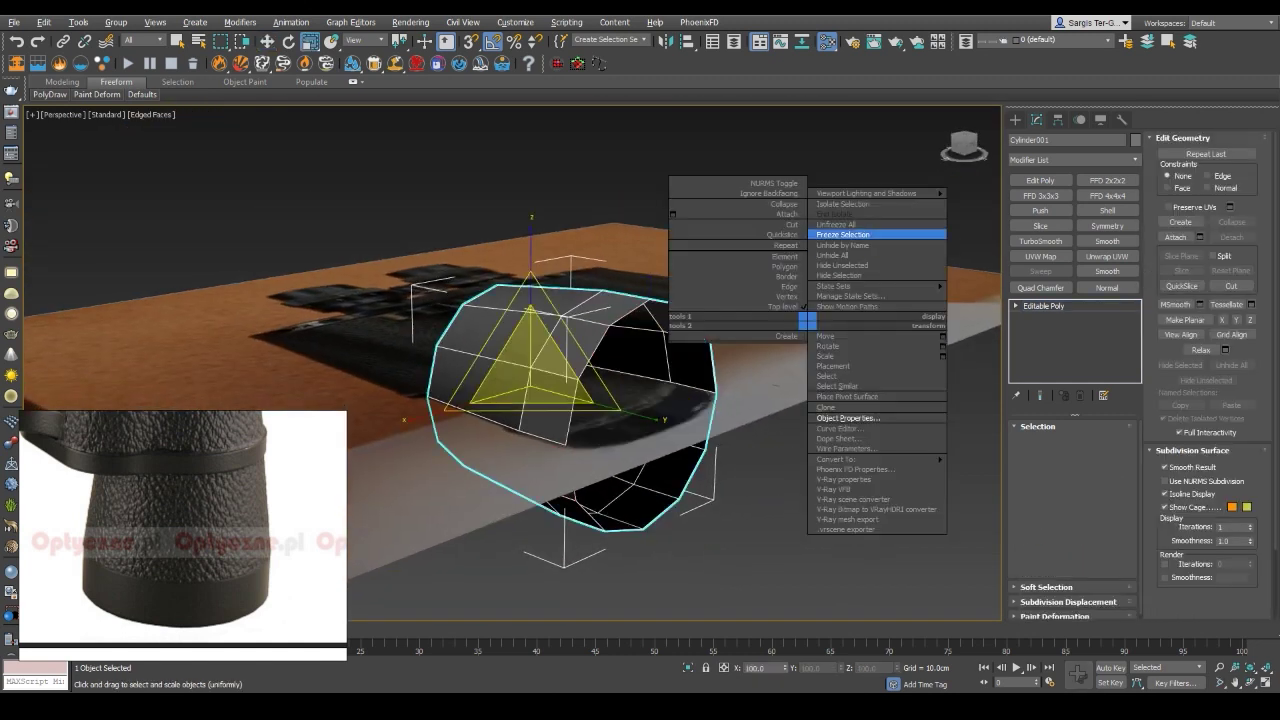
{"action": "left_click", "coordinate": [870, 229]}
{"action": "scroll", "coordinate": [790, 305], "scroll_direction": "down", "scroll_amount": 5}
{"action": "left_click", "coordinate": [790, 305]}
{"action": "right_click", "coordinate": [795, 216]}
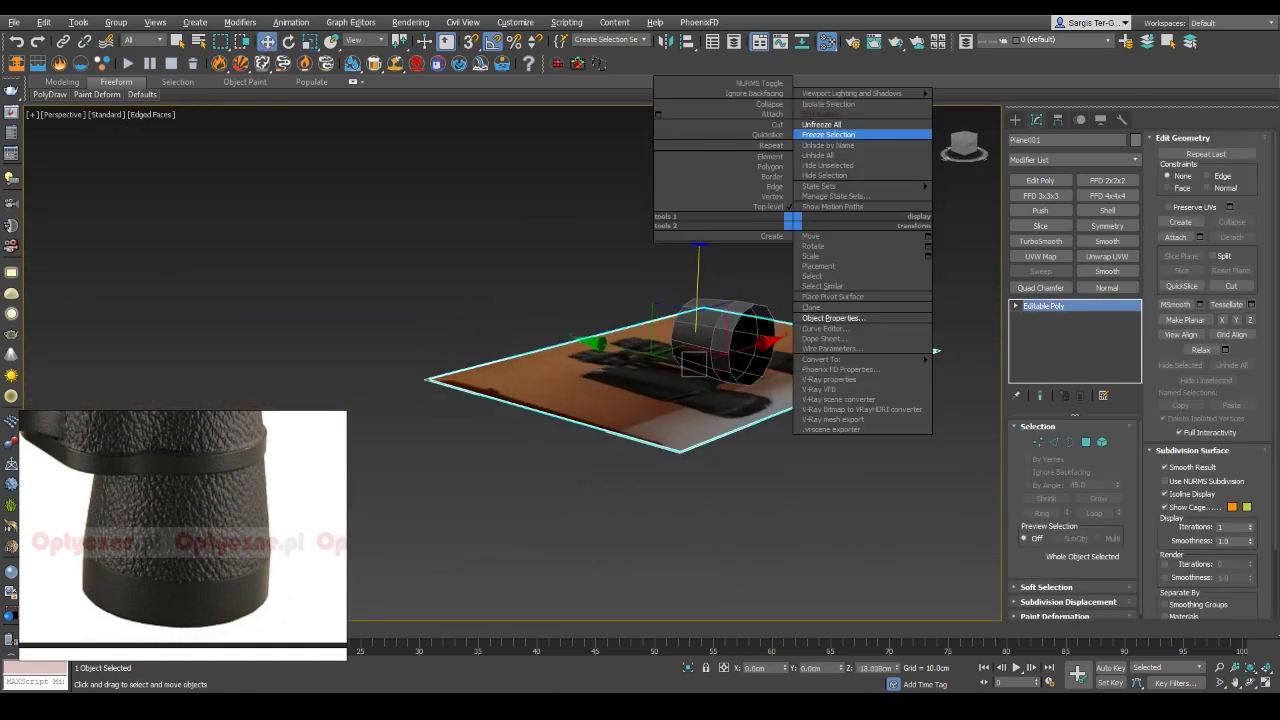
{"action": "left_click", "coordinate": [840, 139]}
{"action": "scroll", "coordinate": [740, 285], "scroll_direction": "up", "scroll_amount": 5}
{"action": "left_click", "coordinate": [660, 378]}
Scale the cylinder's open bottom border inward to form an inner lip
{"action": "key", "text": "3"}
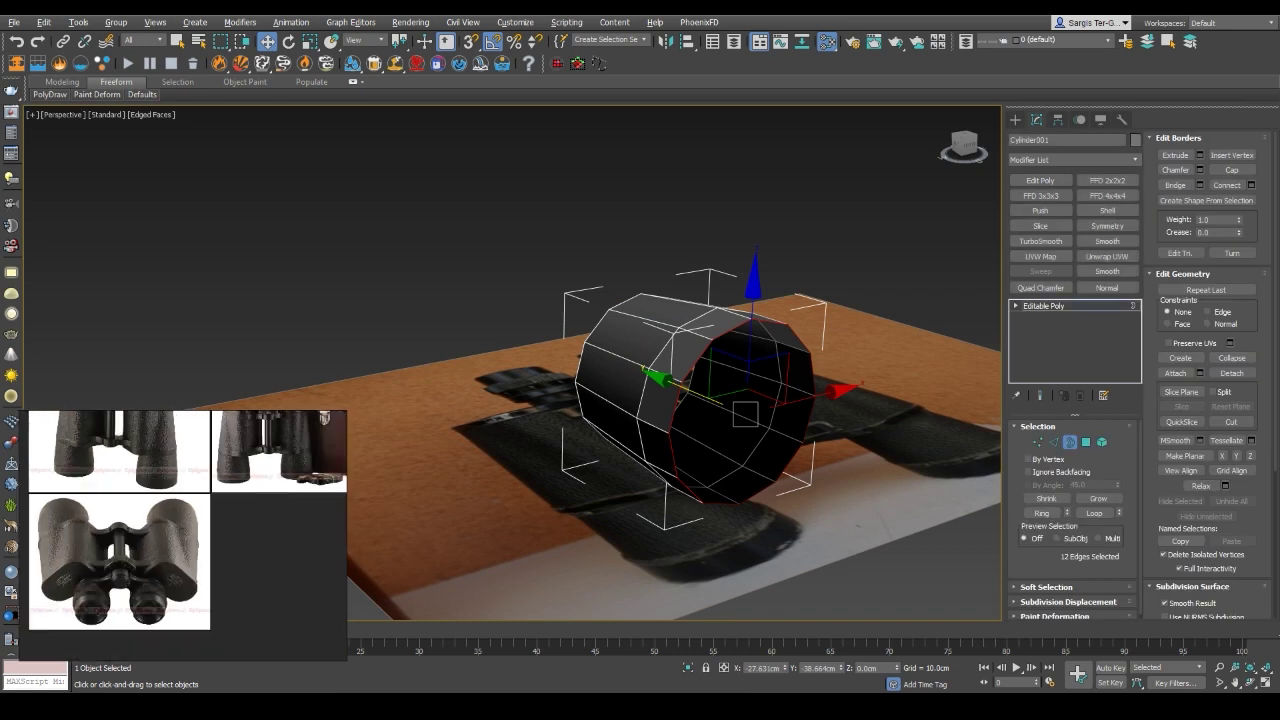
{"action": "middle_click_drag", "start_coordinate": [745, 400], "coordinate": [700, 395], "text": "alt"}
{"action": "key", "text": "r"}
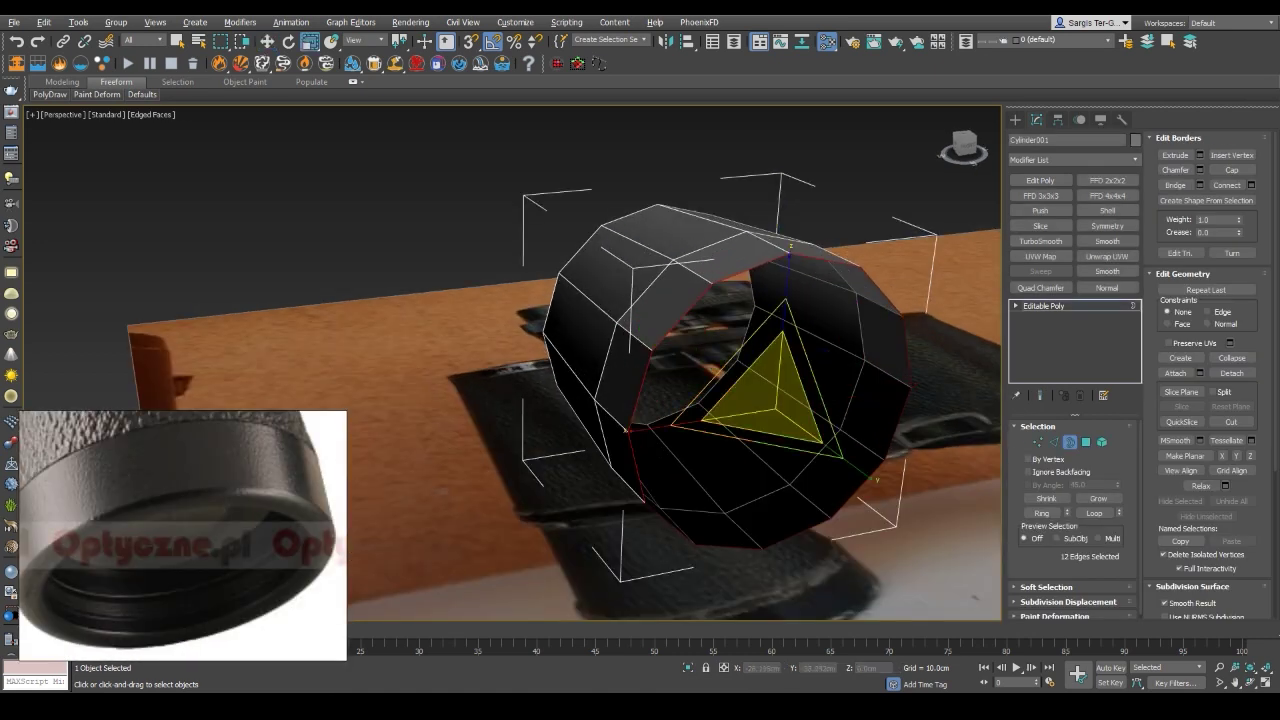
{"action": "key", "text": "w"}
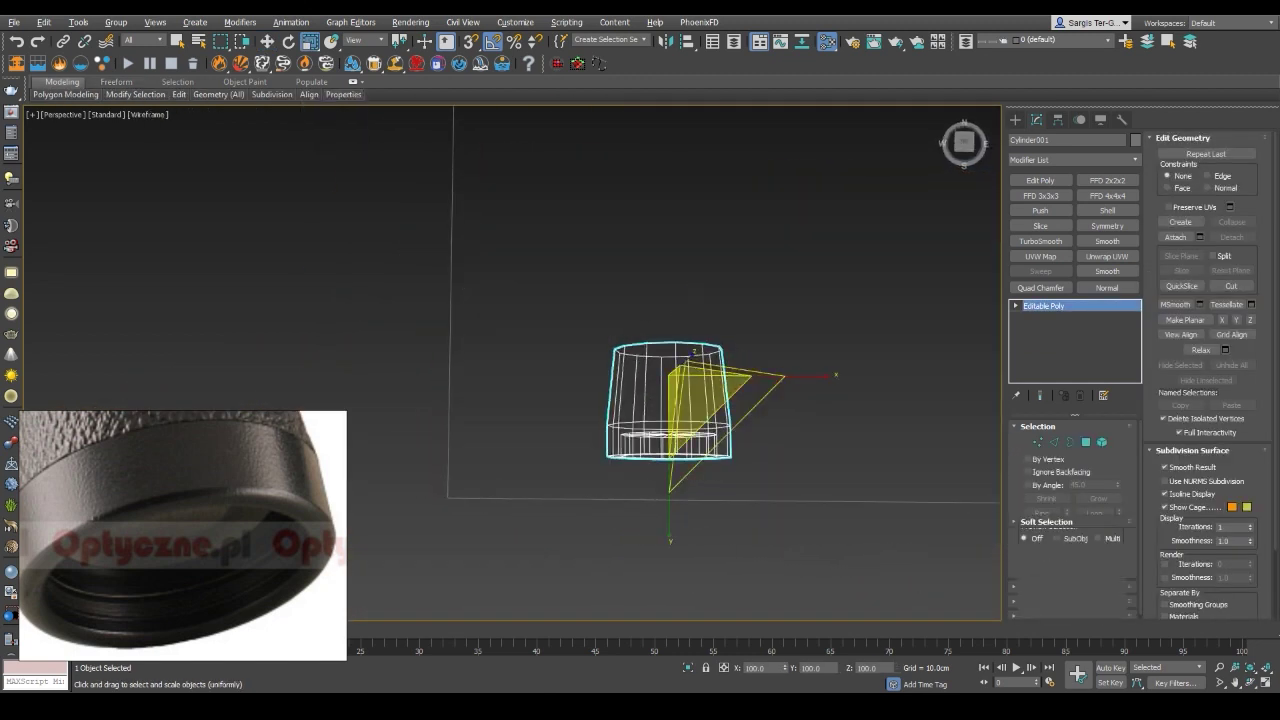
{"action": "scroll", "coordinate": [1208, 380], "scroll_direction": "down", "scroll_amount": 5}
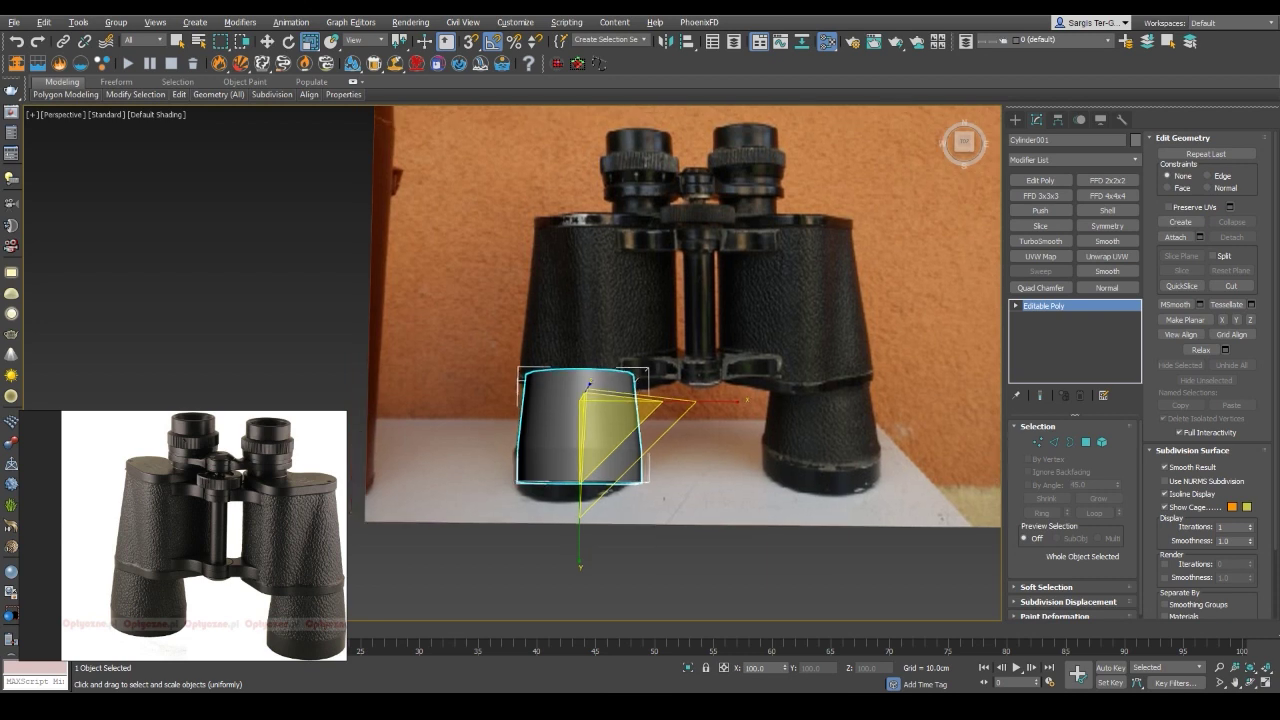
In Top view, raise the top vertex ring to the left barrel's top, checking it with See-Through
{"action": "scroll", "coordinate": [572, 377], "scroll_direction": "up", "scroll_amount": 5}
{"action": "key", "text": "t"}
{"action": "key", "text": "1"}
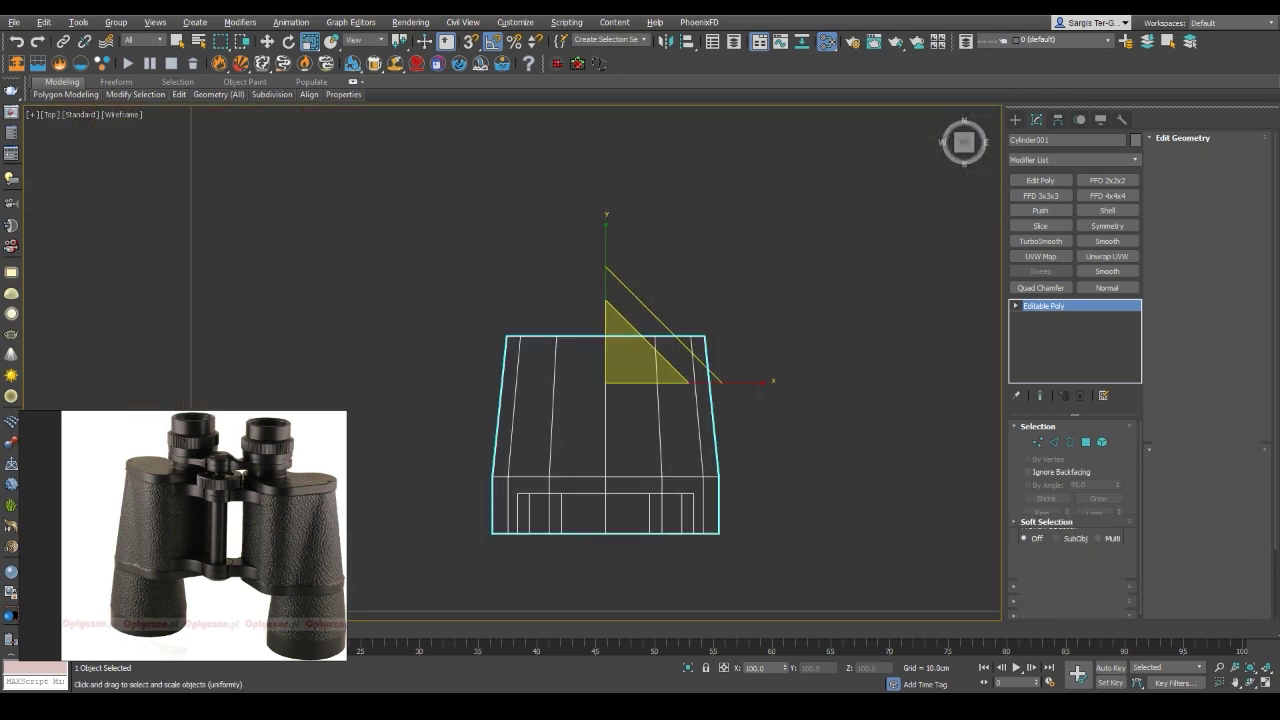
{"action": "key", "text": "F3"}
{"action": "key", "text": "w"}
{"action": "mouse_move", "coordinate": [619, 280]}
{"action": "left_mouse_down"}
{"action": "mouse_move", "coordinate": [619, 124]}
{"action": "mouse_move", "coordinate": [650, 180]}
{"action": "left_mouse_up"}
{"action": "key", "text": "alt+x"}
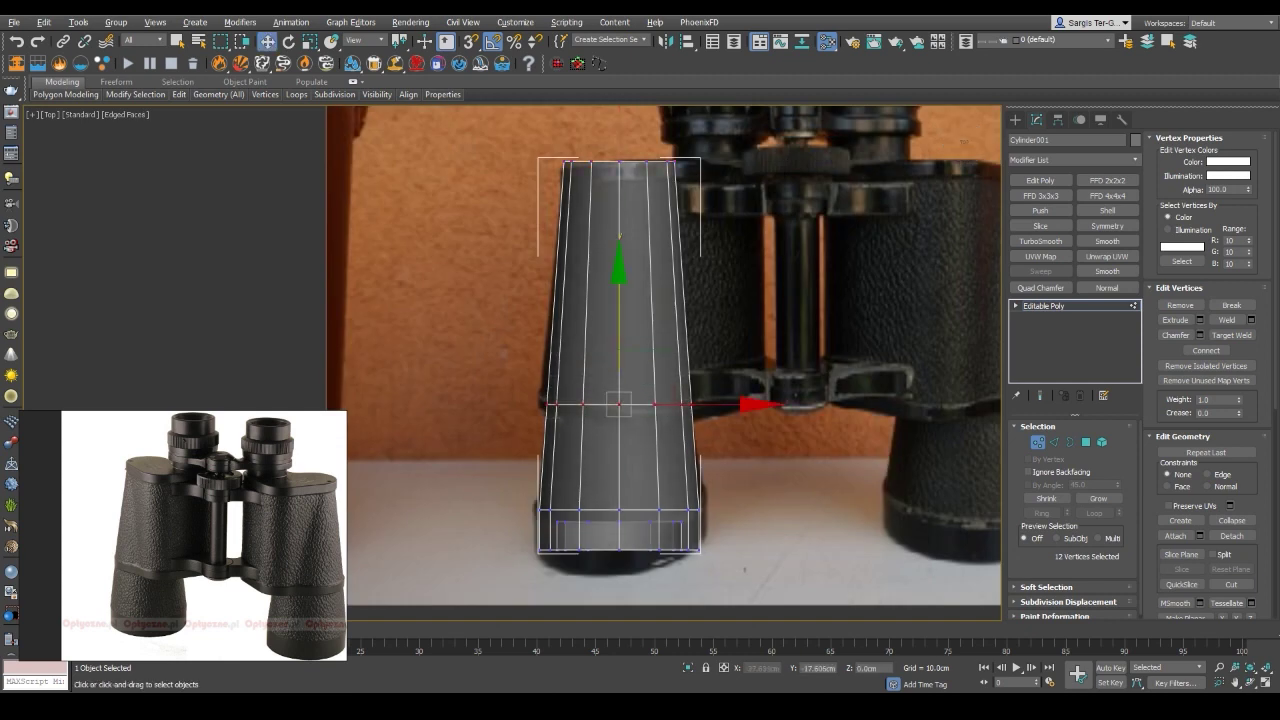
{"action": "middle_click_drag", "start_coordinate": [700, 400], "coordinate": [610, 370]}
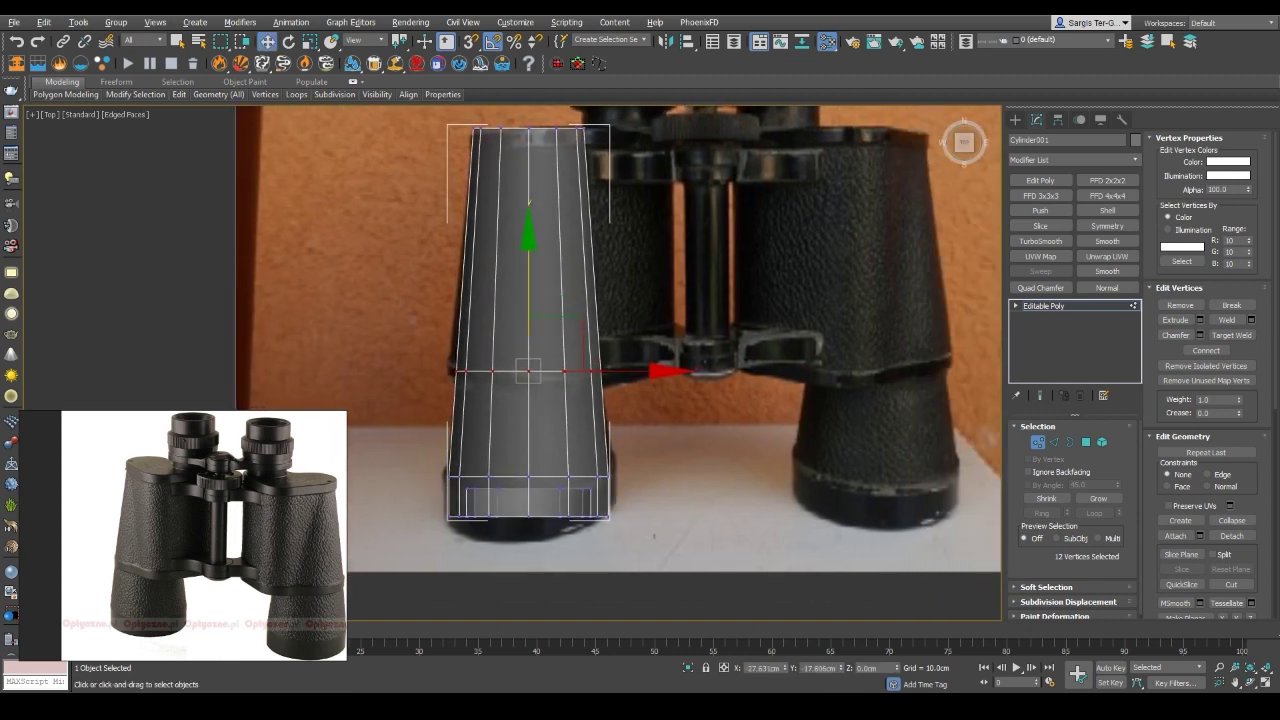
{"action": "key", "text": "alt+x"}
{"action": "key", "text": "w"}
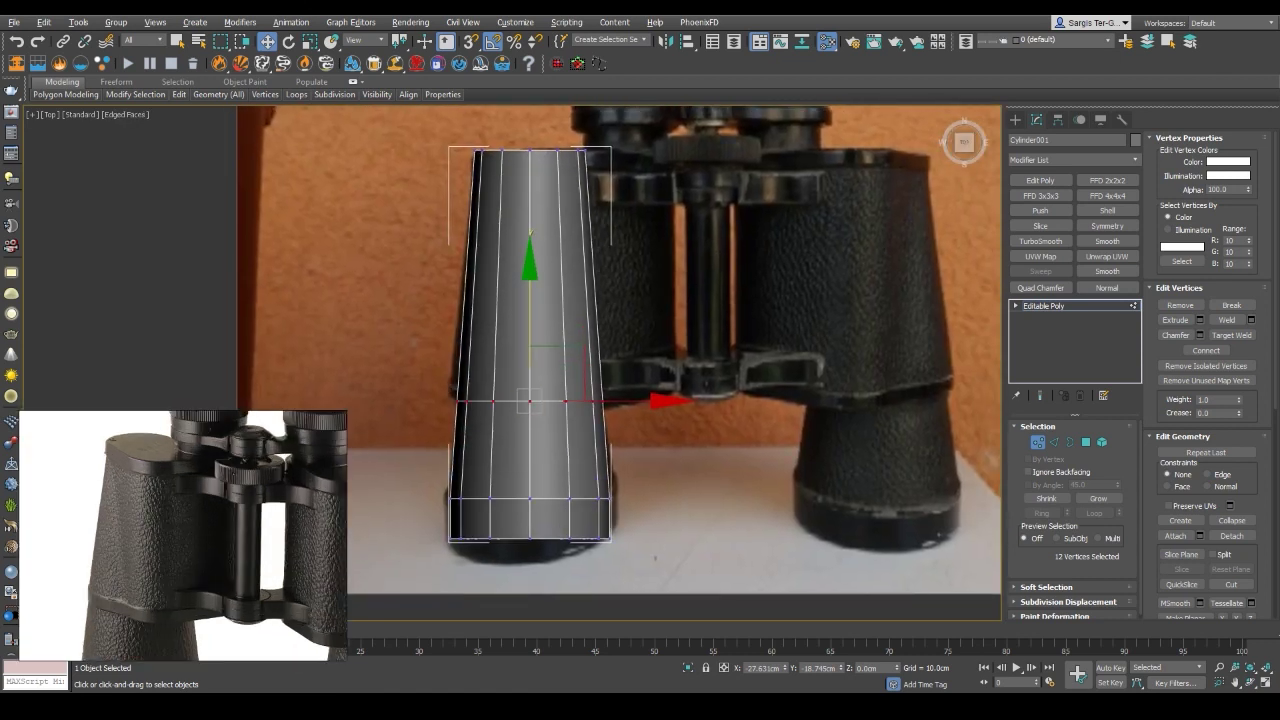
{"action": "middle_click_drag", "start_coordinate": [620, 360], "coordinate": [616, 392]}
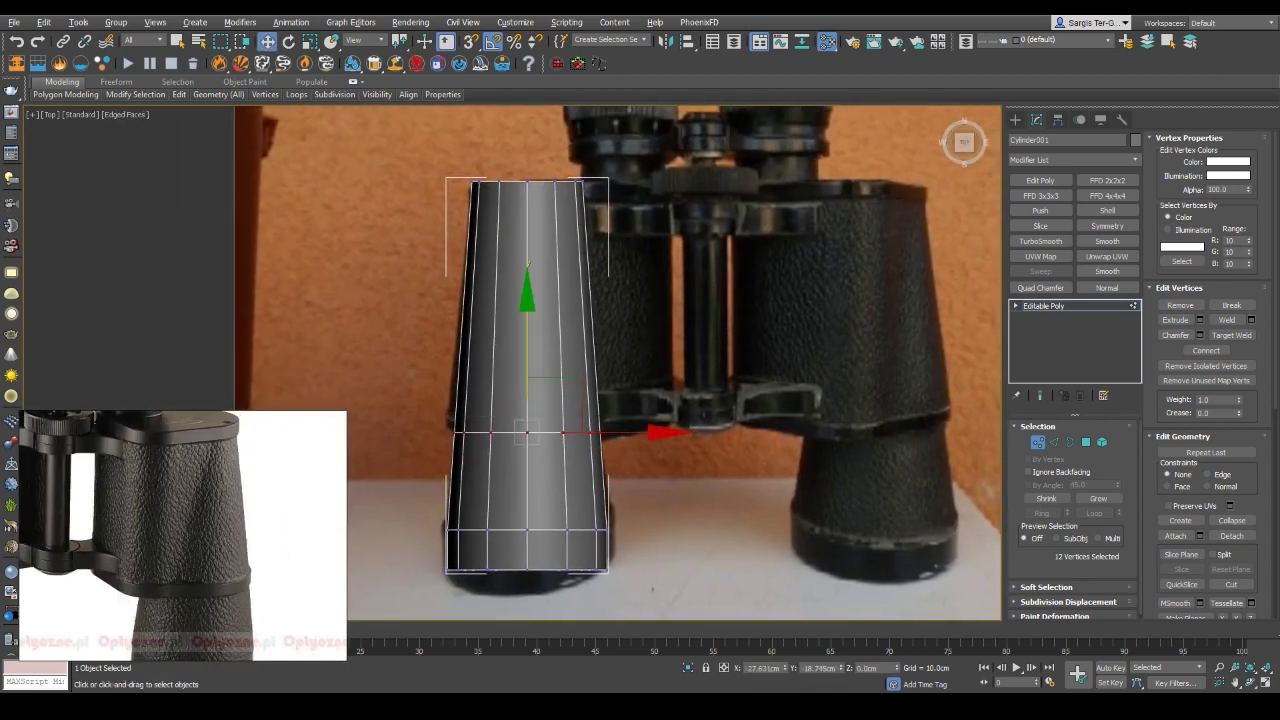
{"action": "mouse_move", "coordinate": [527, 432]}
{"action": "middle_mouse_down"}
{"action": "mouse_move", "coordinate": [656, 380]}
{"action": "mouse_move", "coordinate": [645, 375]}
{"action": "middle_mouse_up"}
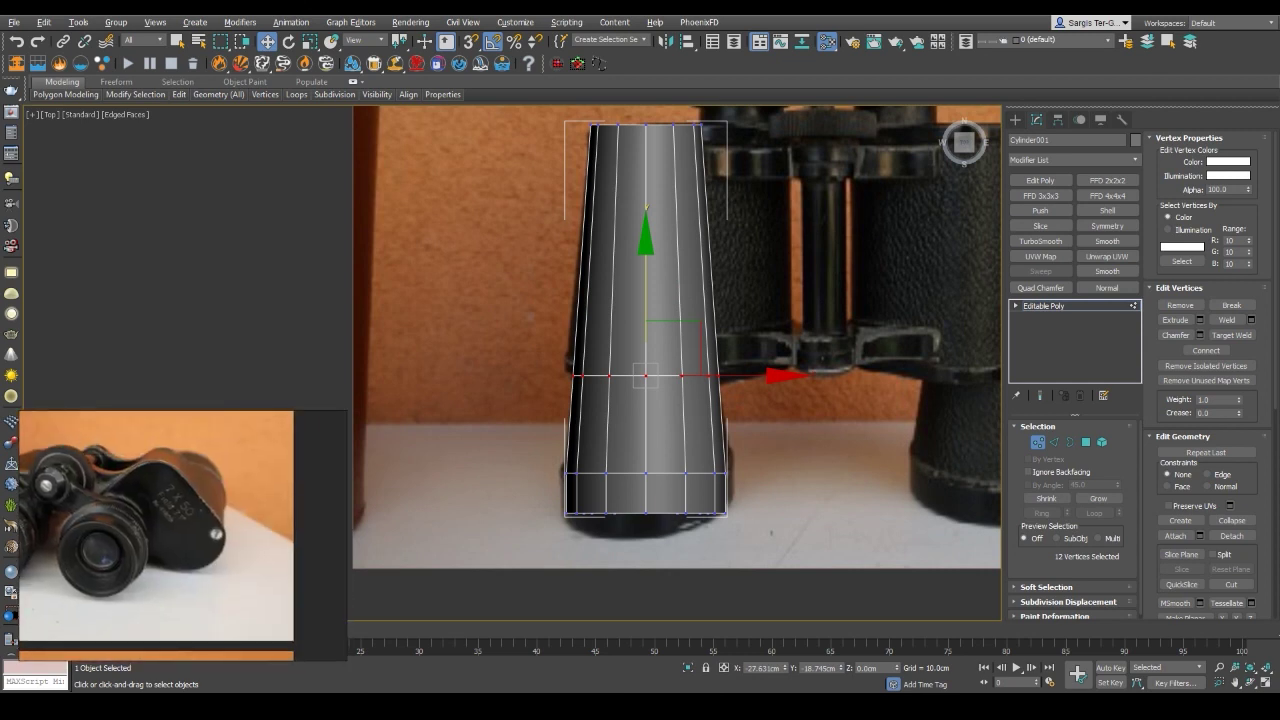
Select the barrel's end-cap polygon and Shift-drag a copy of it beside the barrel
{"action": "scroll", "coordinate": [676, 363], "scroll_direction": "up", "scroll_amount": 3}
{"action": "scroll", "coordinate": [676, 363], "scroll_direction": "down", "scroll_amount": 5}
{"action": "scroll", "coordinate": [676, 363], "scroll_direction": "up", "scroll_amount": 4}
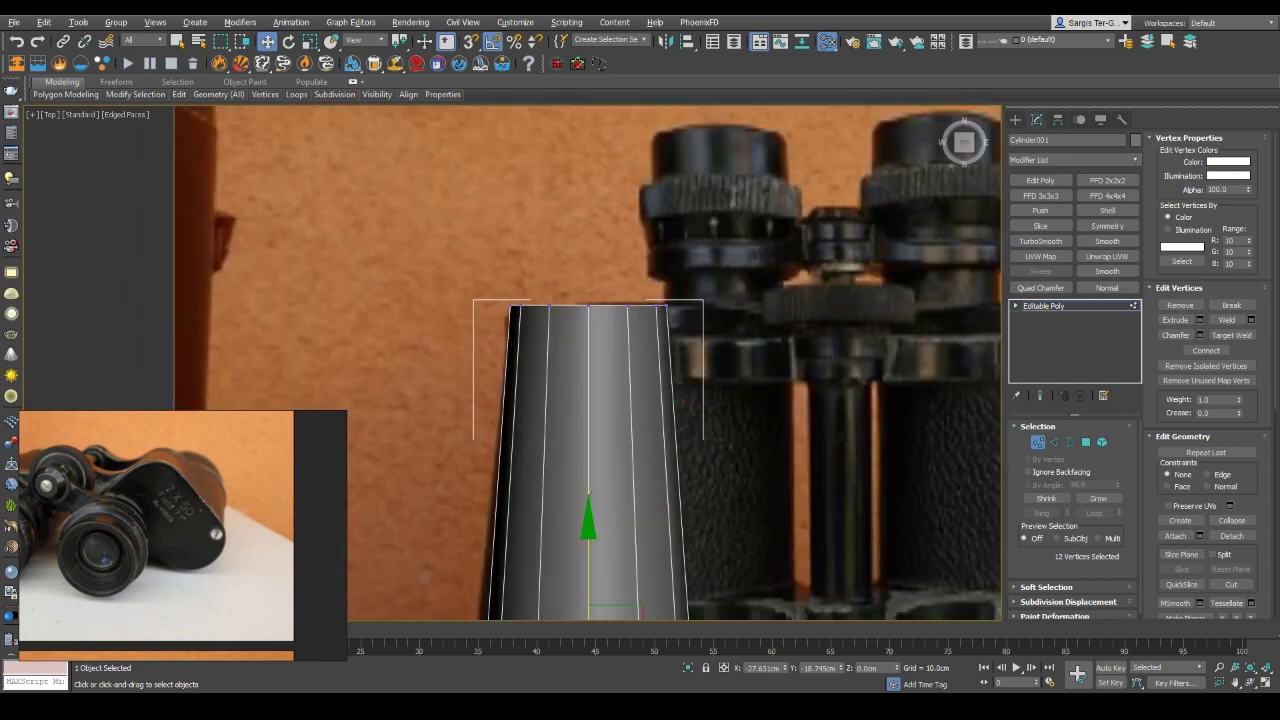
{"action": "key", "text": "p"}
{"action": "middle_click_drag", "start_coordinate": [620, 360], "coordinate": [640, 300], "text": "alt"}
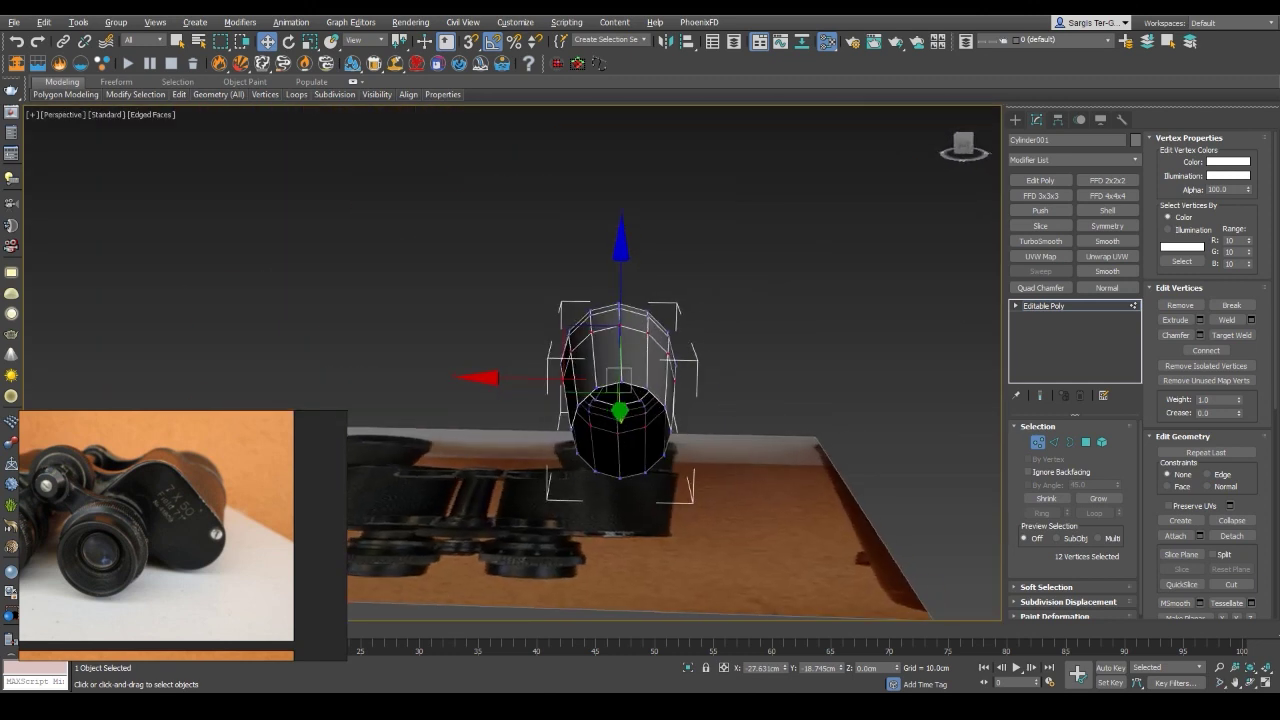
{"action": "key", "text": "3"}
{"action": "right_click", "coordinate": [643, 380]}
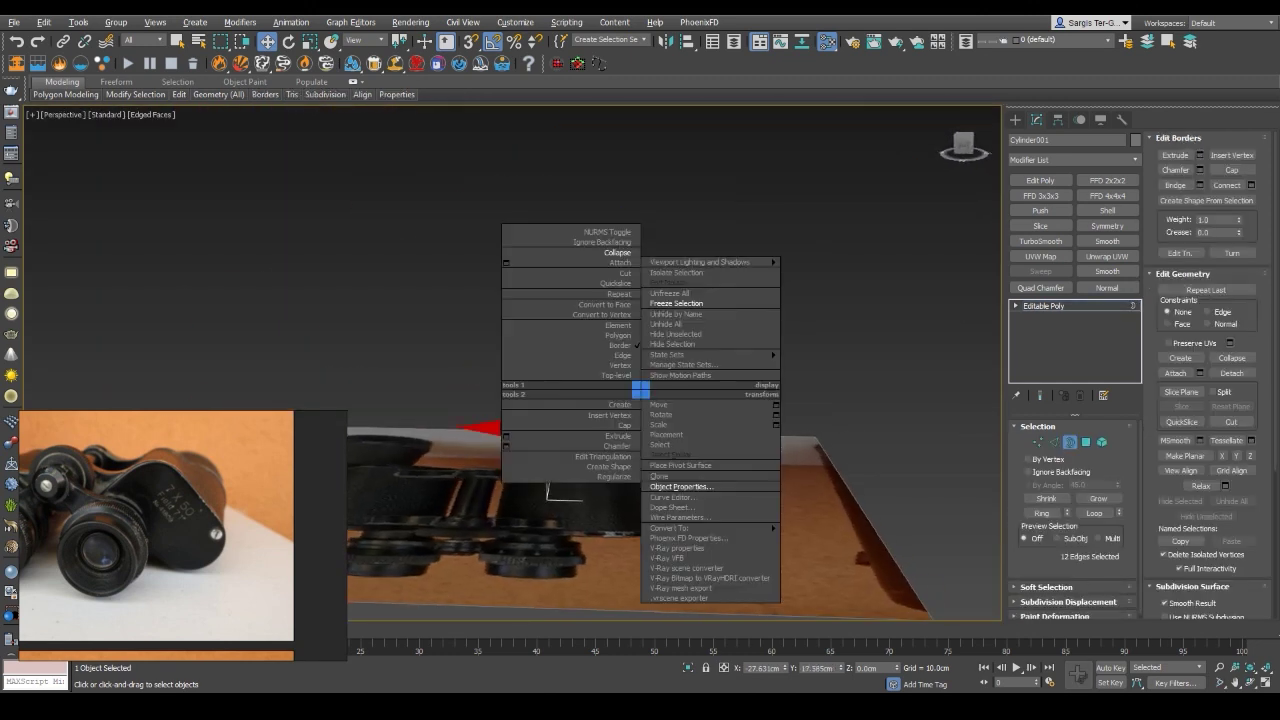
{"action": "middle_click_drag", "start_coordinate": [643, 380], "coordinate": [643, 480], "text": "alt"}
{"action": "key", "text": "4"}
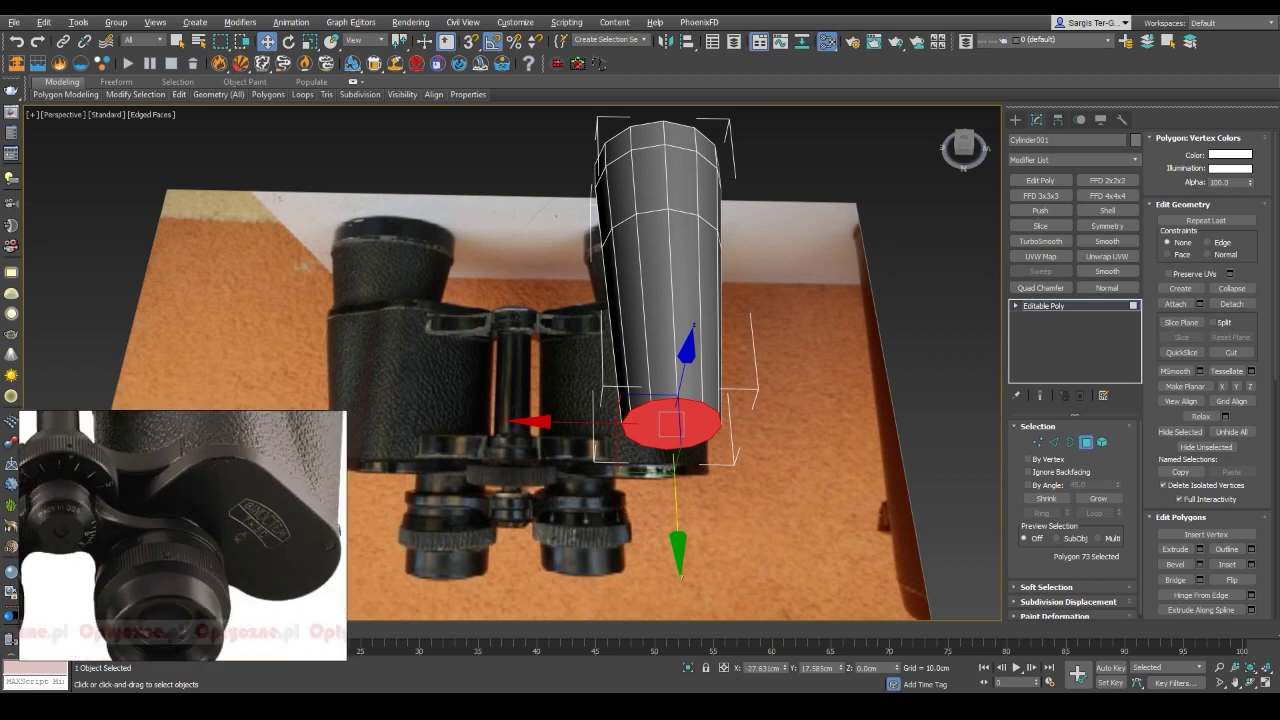
{"action": "mouse_move", "coordinate": [643, 480]}
{"action": "middle_mouse_down", "text": "alt"}
{"action": "mouse_move", "coordinate": [643, 380]}
{"action": "mouse_move", "coordinate": [643, 420]}
{"action": "middle_mouse_up", "text": "alt"}
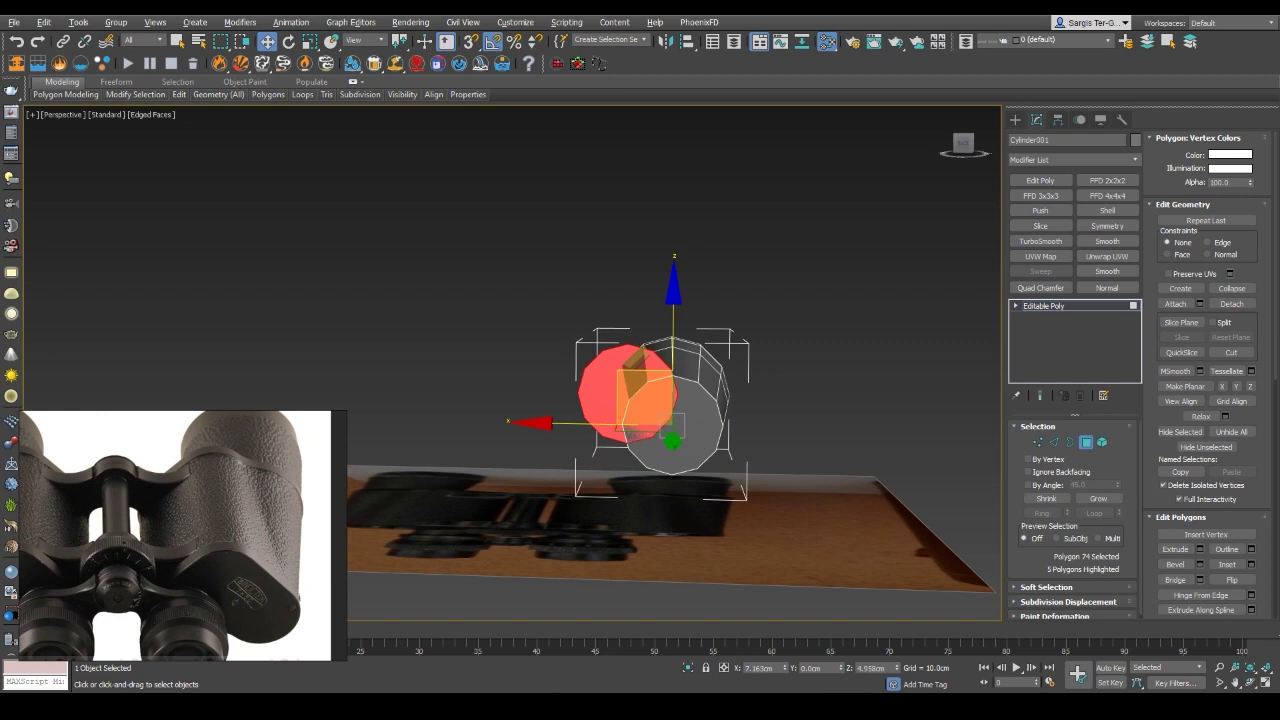
{"action": "left_click_drag", "start_coordinate": [674, 423], "coordinate": [624, 385], "text": "shift"}
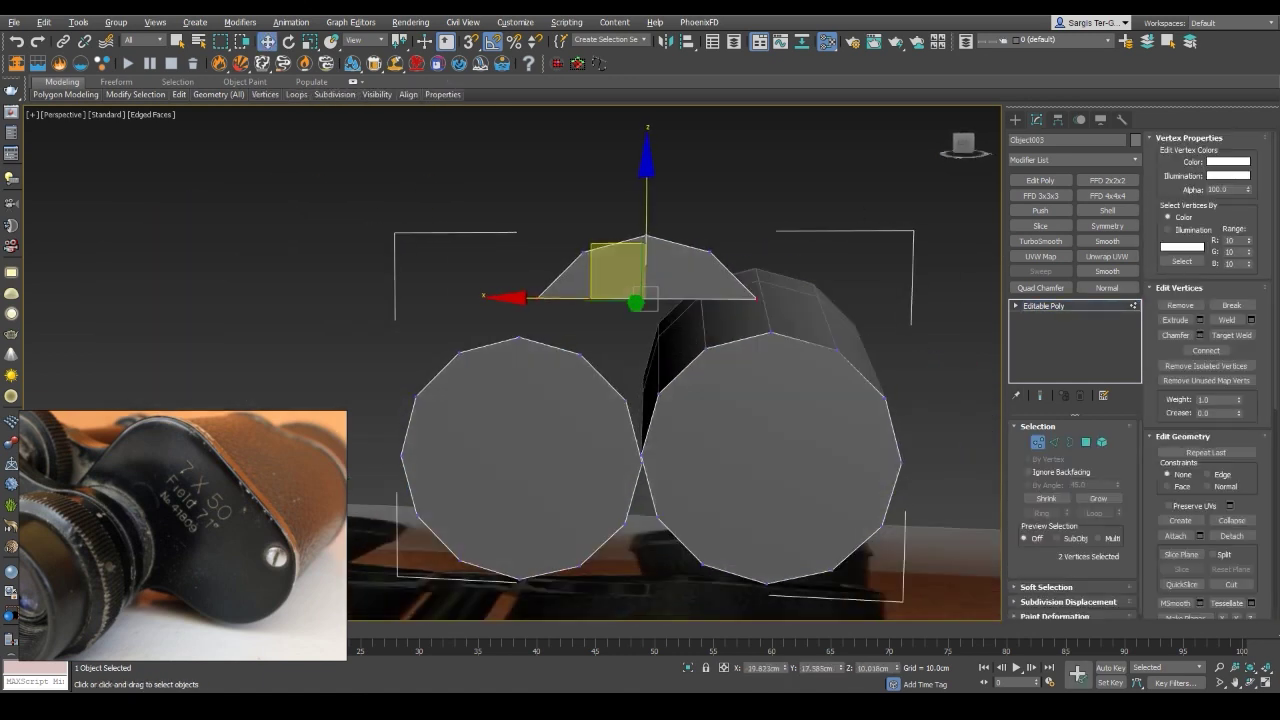
Delete the half-disc faces of the cap copies and bridge the open edges into one plate
{"action": "middle_click_drag", "start_coordinate": [670, 400], "coordinate": [697, 355], "text": "alt"}
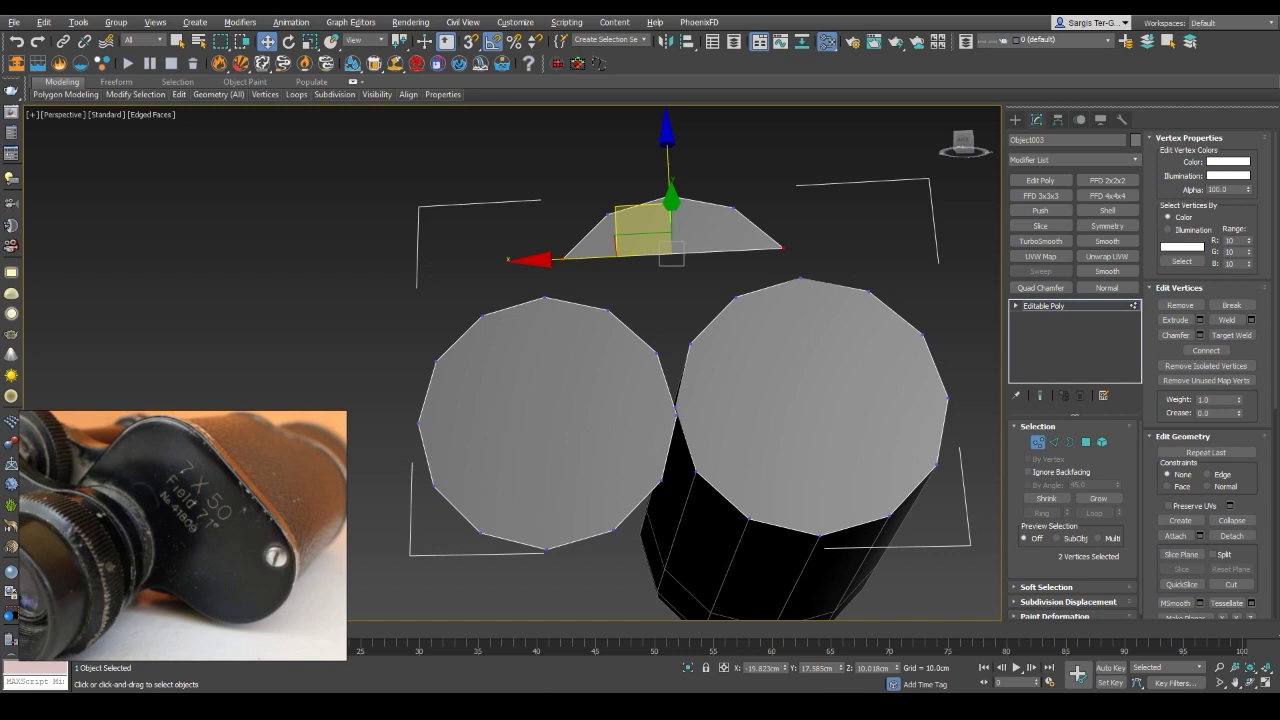
{"action": "left_click_drag", "start_coordinate": [628, 457], "coordinate": [665, 497]}
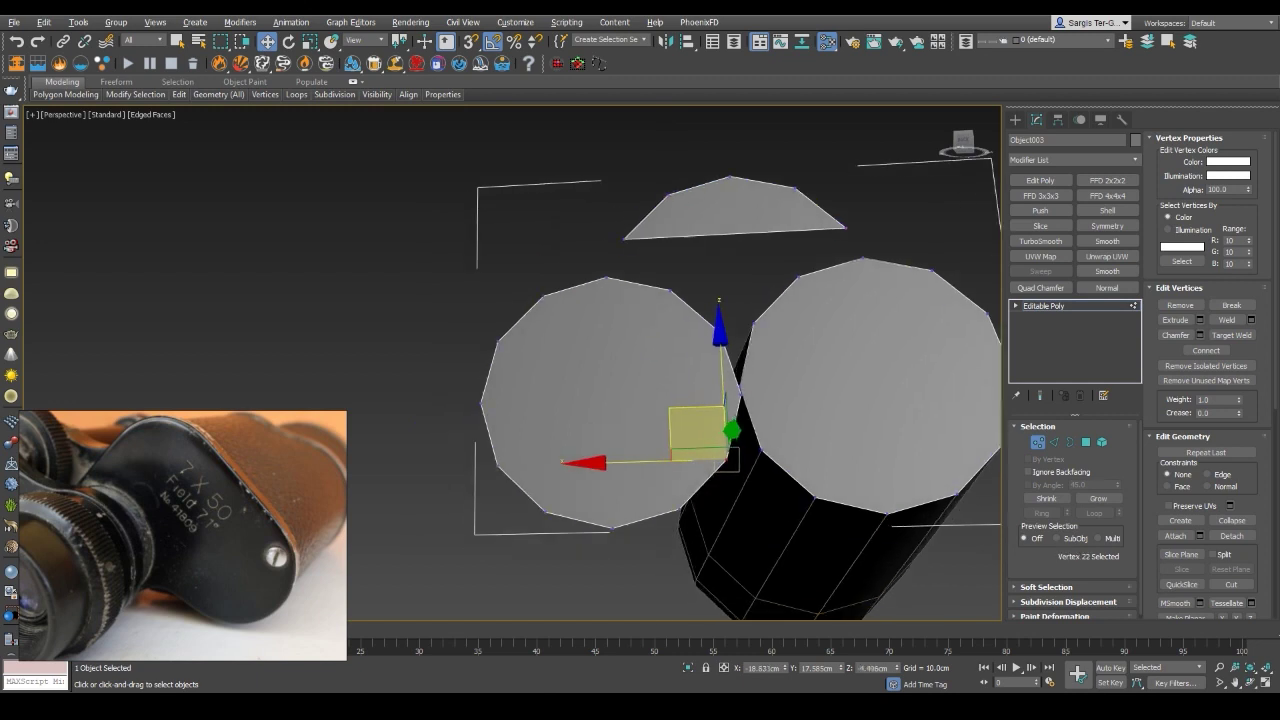
{"action": "middle_click_drag", "start_coordinate": [665, 497], "coordinate": [700, 470], "text": "alt"}
{"action": "key", "text": "4"}
{"action": "left_click", "coordinate": [614, 371]}
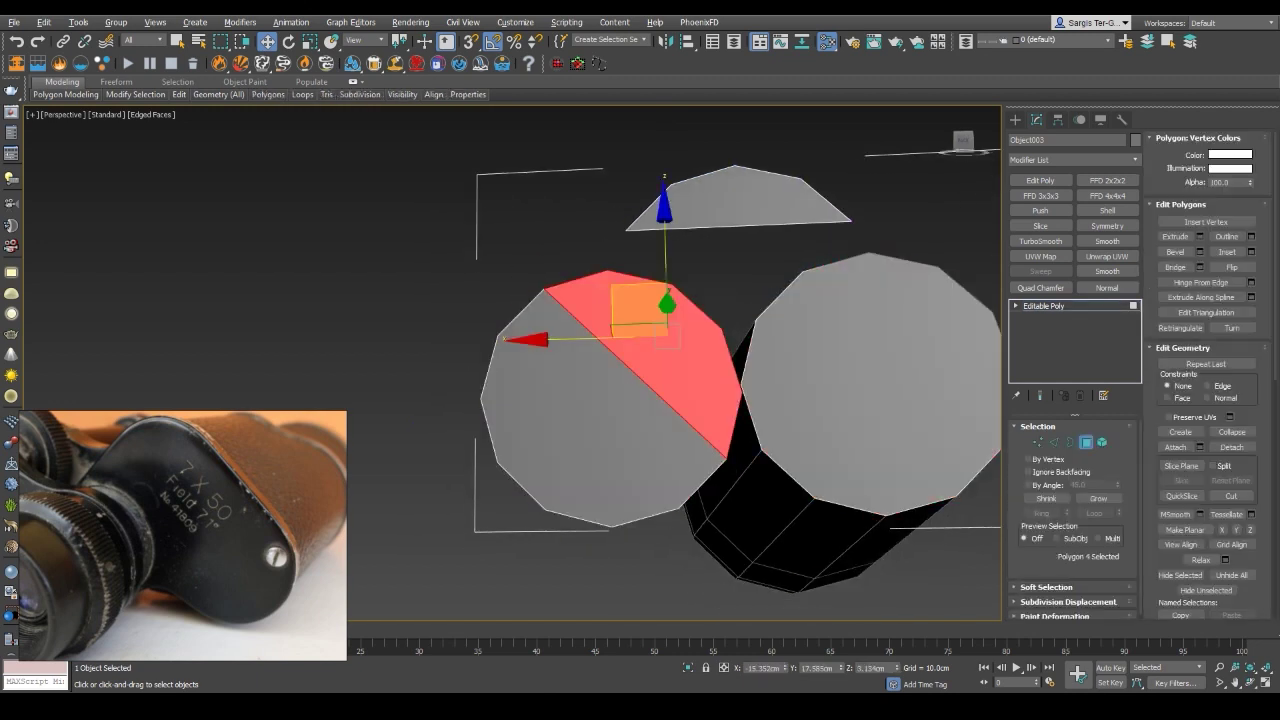
{"action": "key", "text": "Delete"}
{"action": "middle_click_drag", "start_coordinate": [700, 400], "coordinate": [600, 400], "text": "alt"}
{"action": "key", "text": "1"}
{"action": "left_click_drag", "start_coordinate": [628, 404], "coordinate": [846, 435]}
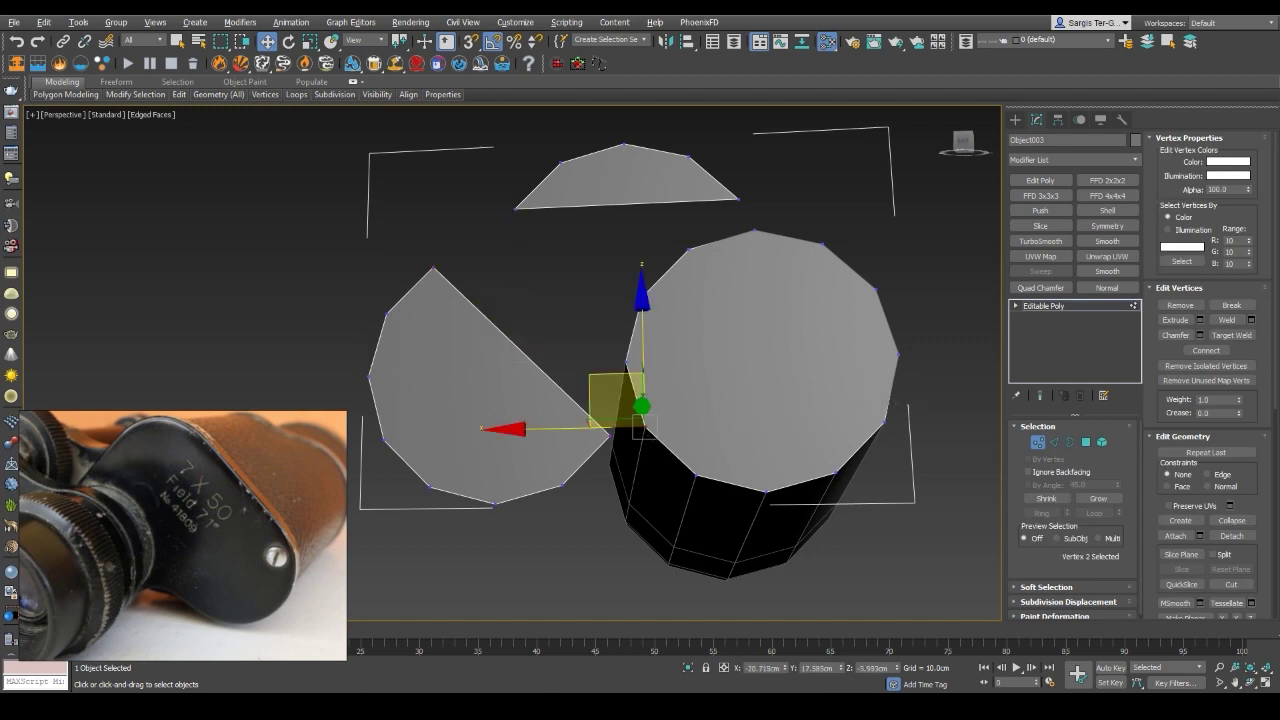
{"action": "key", "text": "4"}
{"action": "key", "text": "Delete"}
{"action": "key", "text": "2"}
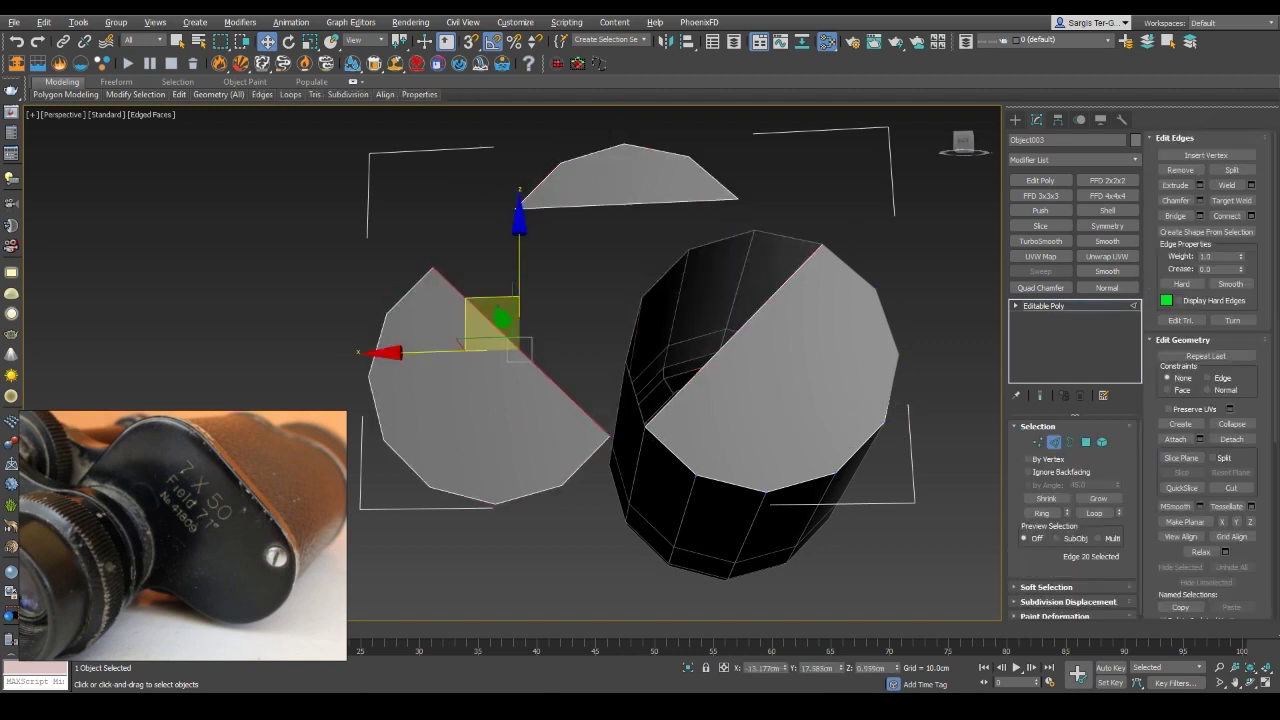
{"action": "left_click", "coordinate": [1176, 216]}
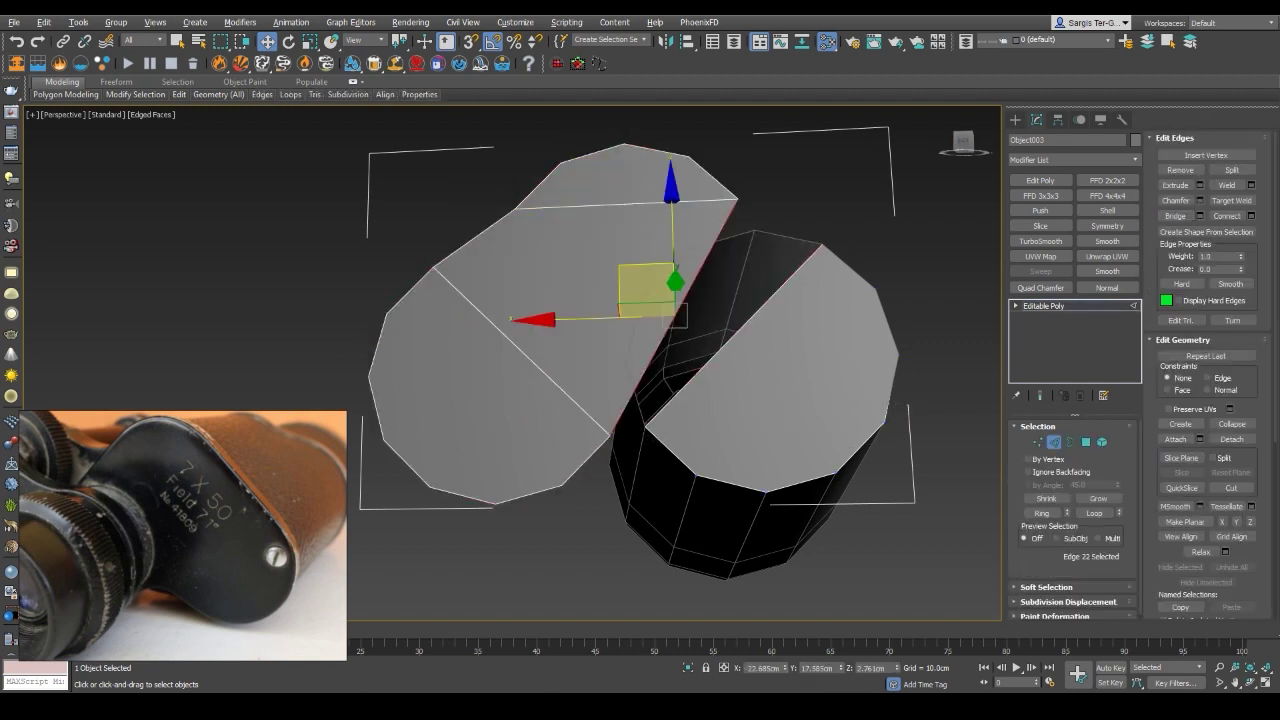
Adjust the vertex on the plate's right side to shape the heart outline
{"action": "middle_click_drag", "start_coordinate": [733, 197], "coordinate": [690, 200], "text": "alt"}
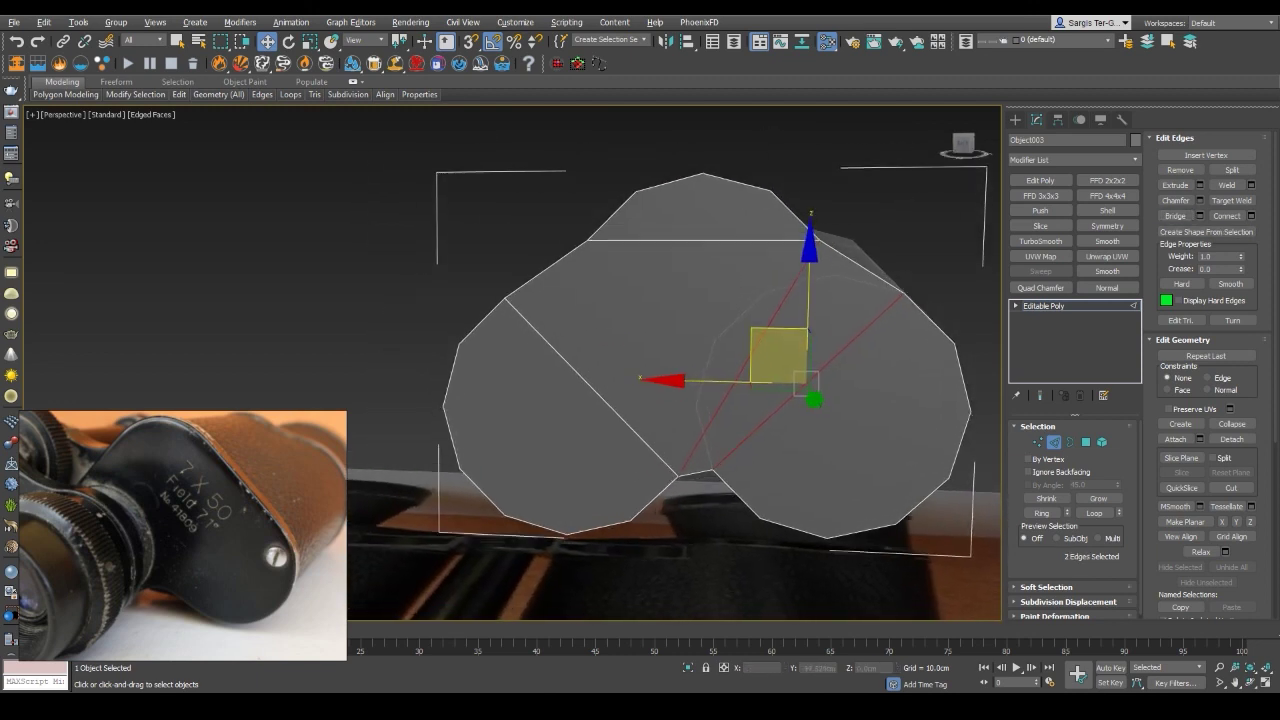
{"action": "key", "text": "1"}
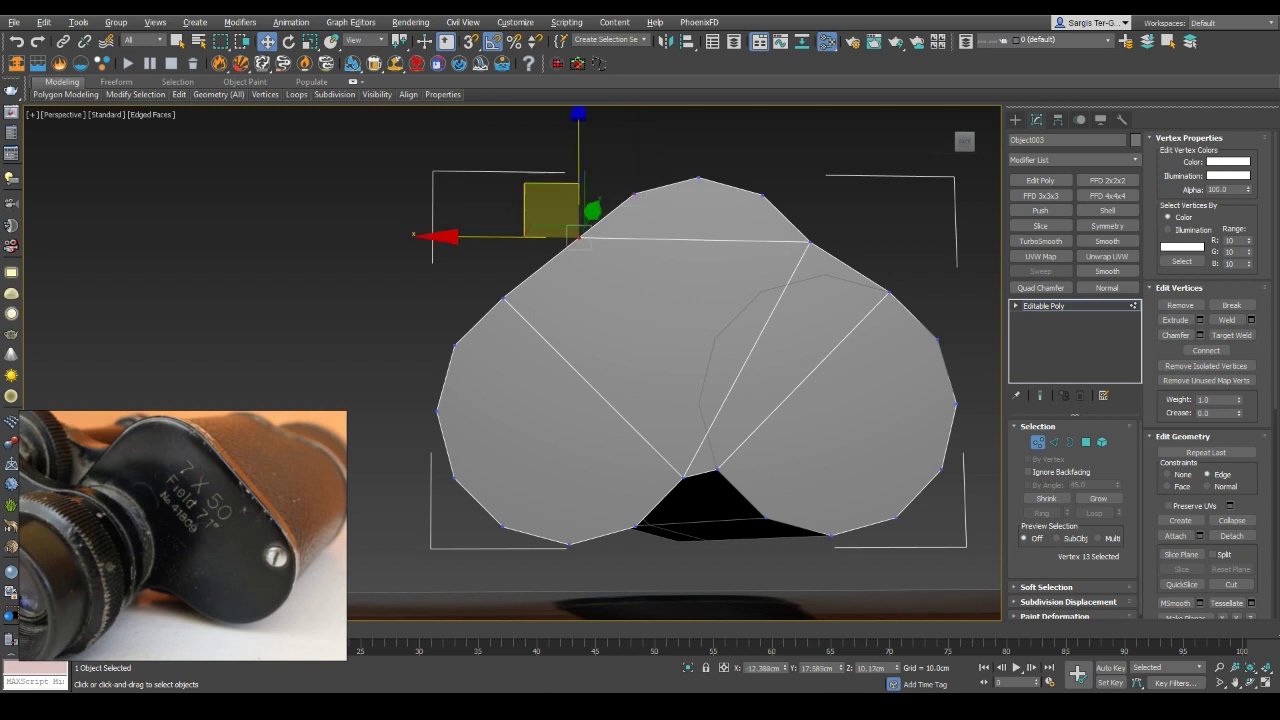
{"action": "left_click", "coordinate": [762, 196]}
{"action": "middle_click_drag", "start_coordinate": [700, 300], "coordinate": [706, 300], "text": "alt"}
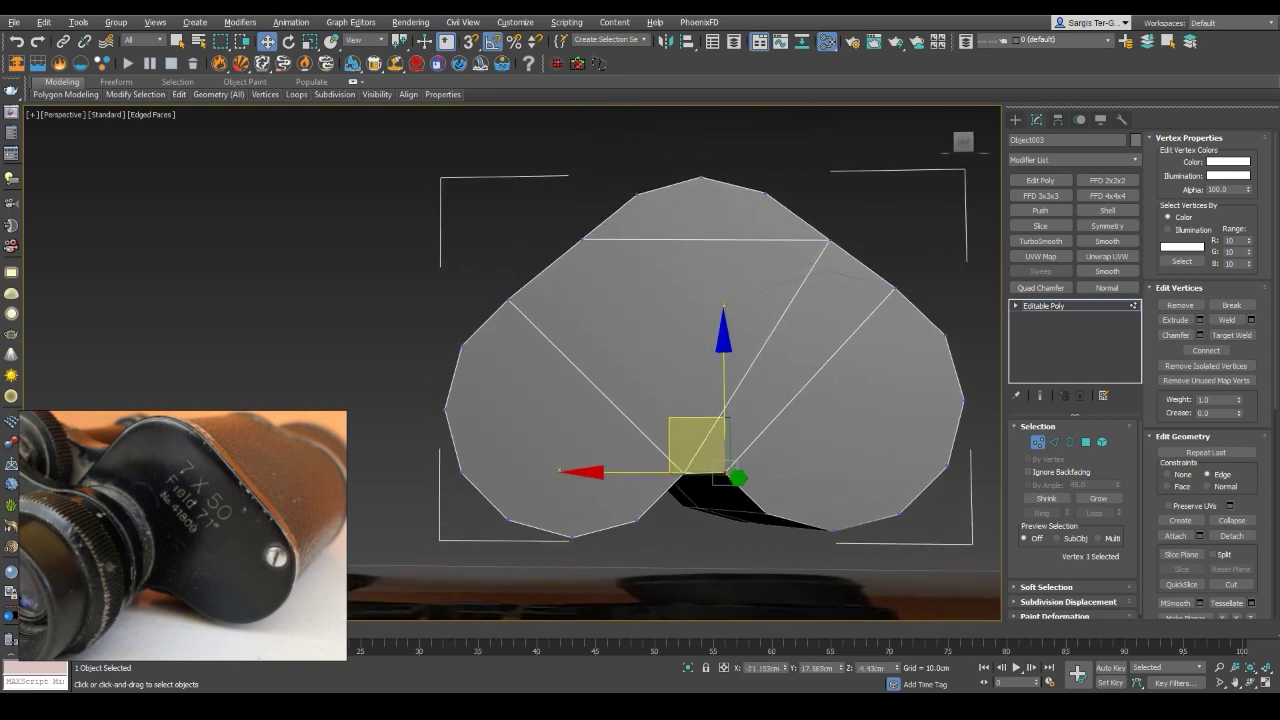
{"action": "middle_click_drag", "start_coordinate": [712, 420], "coordinate": [712, 400], "text": "alt"}
{"action": "scroll", "coordinate": [712, 400], "scroll_direction": "up", "scroll_amount": 2}
Inset all five plate polygons to leave a rim, then adjust a pair of plate vertices
{"action": "key", "text": "4"}
{"action": "left_click", "coordinate": [806, 360]}
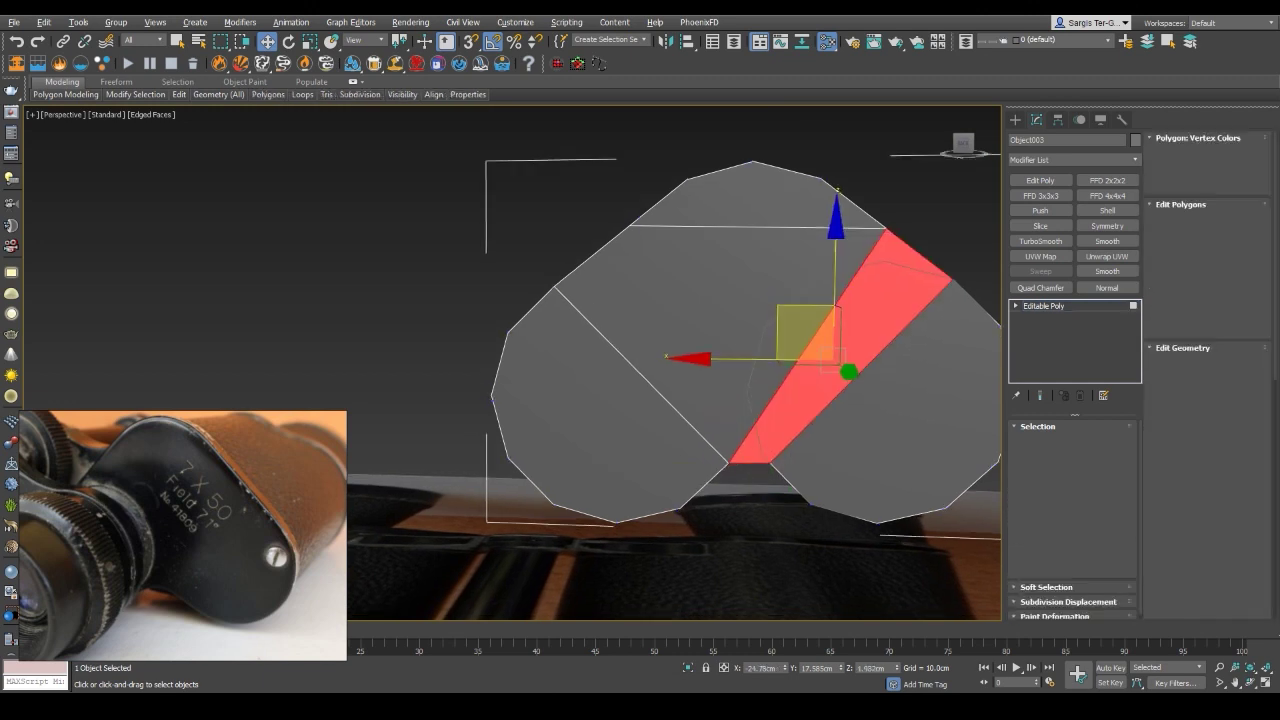
{"action": "key", "text": "ctrl+a"}
{"action": "right_click", "coordinate": [806, 360]}
{"action": "key", "text": "Escape"}
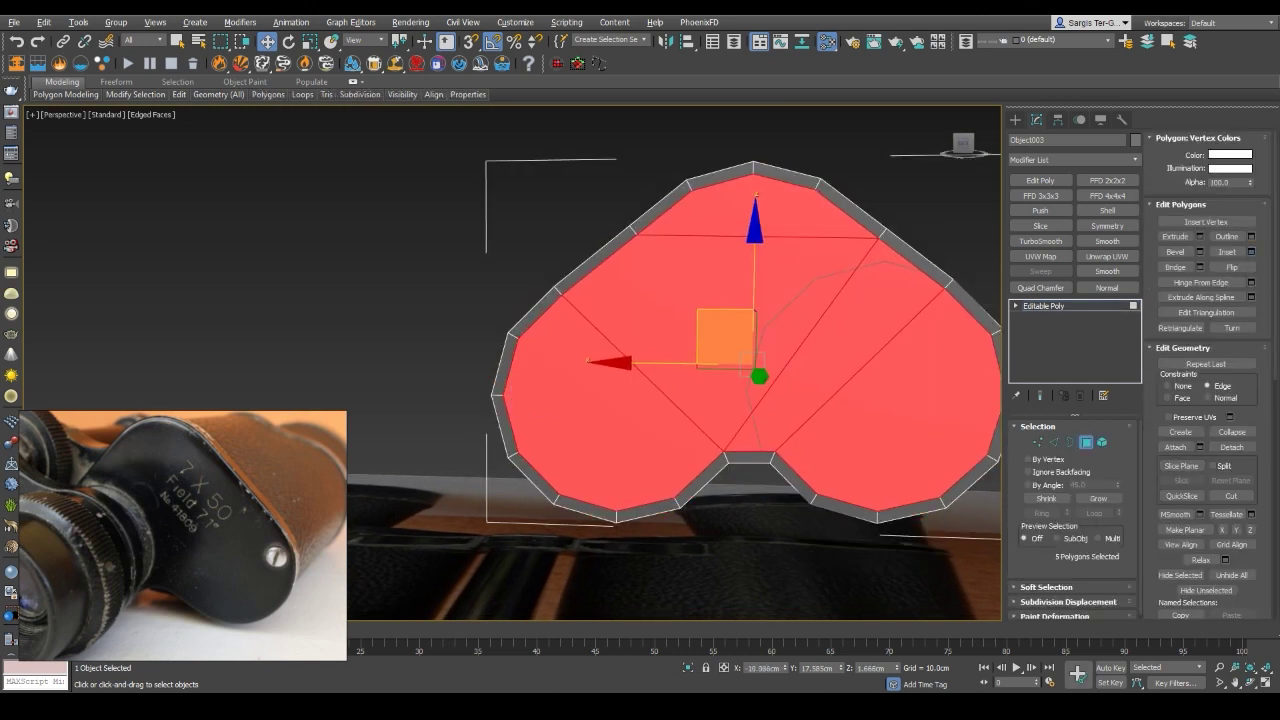
{"action": "key", "text": "F3"}
{"action": "key", "text": "2"}
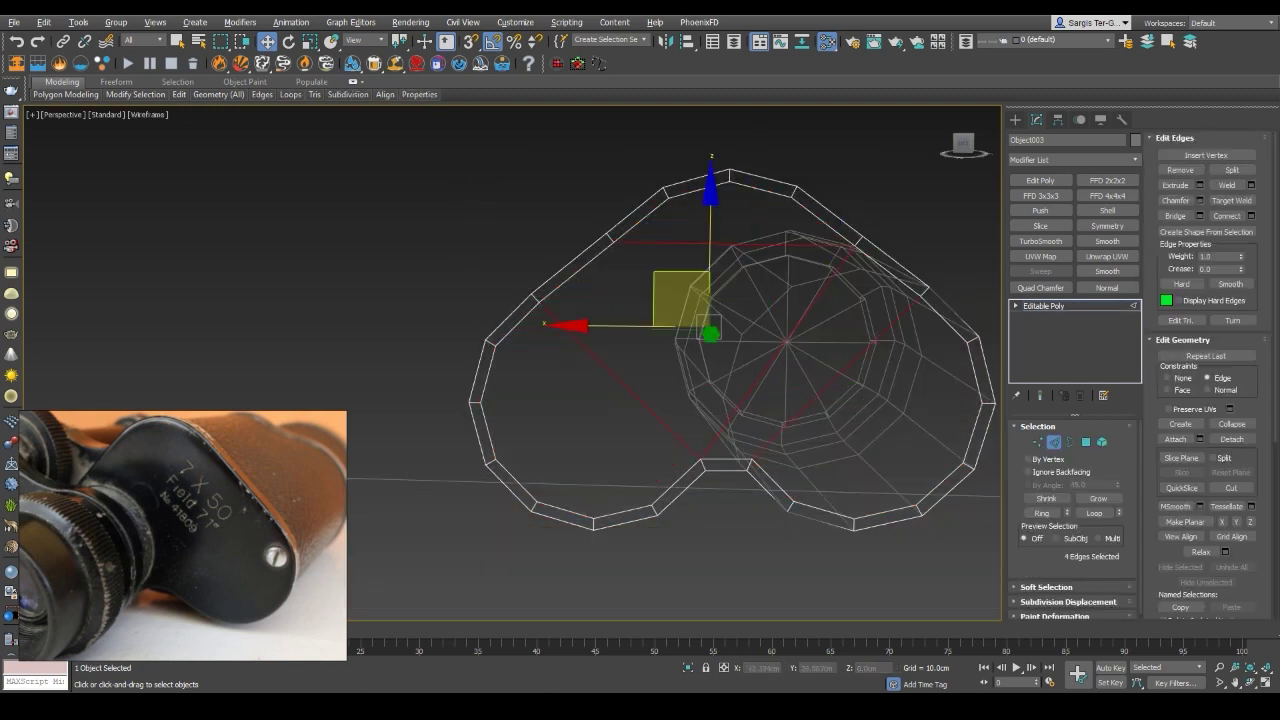
{"action": "key", "text": "1"}
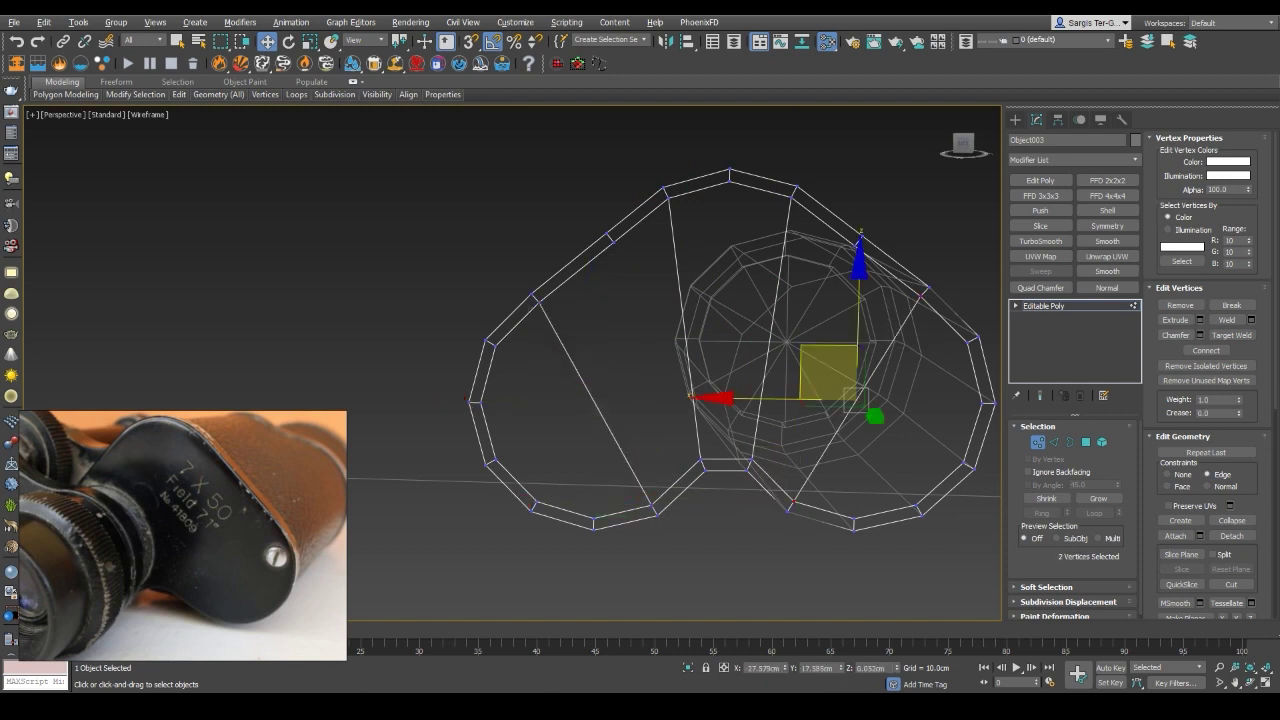
{"action": "mouse_move", "coordinate": [675, 360]}
{"action": "middle_mouse_down", "text": "alt"}
{"action": "mouse_move", "coordinate": [610, 380]}
{"action": "mouse_move", "coordinate": [640, 360]}
{"action": "mouse_move", "coordinate": [620, 380]}
{"action": "mouse_move", "coordinate": [660, 390]}
{"action": "mouse_move", "coordinate": [620, 380]}
{"action": "mouse_move", "coordinate": [660, 360]}
{"action": "mouse_move", "coordinate": [600, 390]}
{"action": "middle_mouse_up", "text": "alt"}
{"action": "key", "text": "F3"}
{"action": "key", "text": "1"}
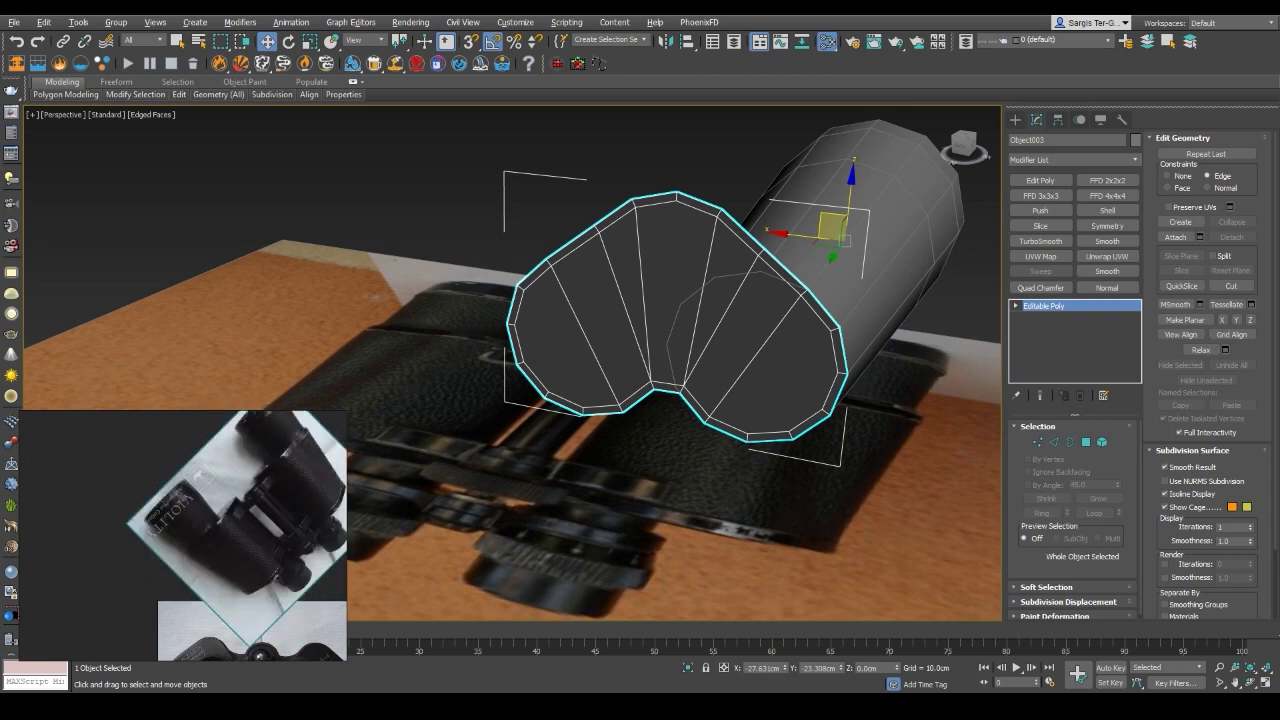
Add a Shell modifier to give the bridge plate thickness
{"action": "mouse_move", "coordinate": [600, 390]}
{"action": "middle_mouse_down", "text": "alt"}
{"action": "mouse_move", "coordinate": [440, 365]}
{"action": "mouse_move", "coordinate": [445, 305]}
{"action": "middle_mouse_up", "text": "alt"}
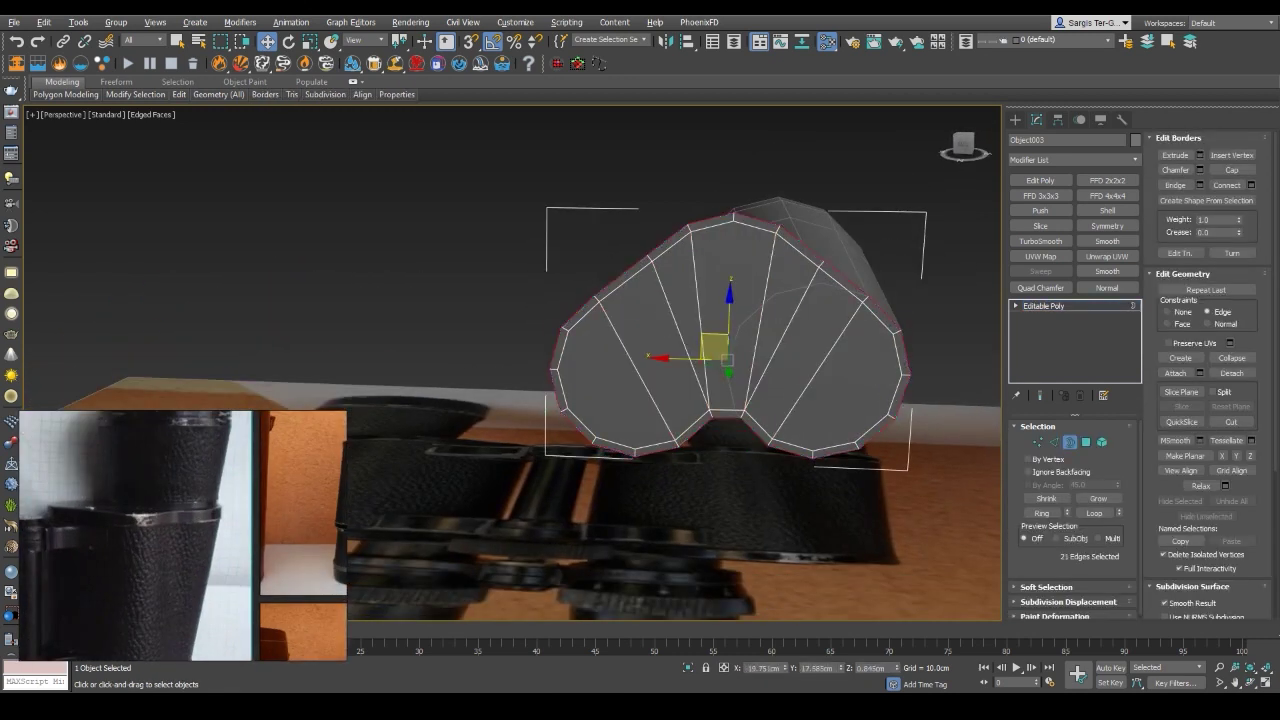
{"action": "middle_click_drag", "start_coordinate": [600, 380], "coordinate": [660, 260], "text": "alt"}
{"action": "middle_click_drag", "start_coordinate": [600, 380], "coordinate": [680, 290], "text": "alt"}
{"action": "left_click", "coordinate": [1107, 210]}
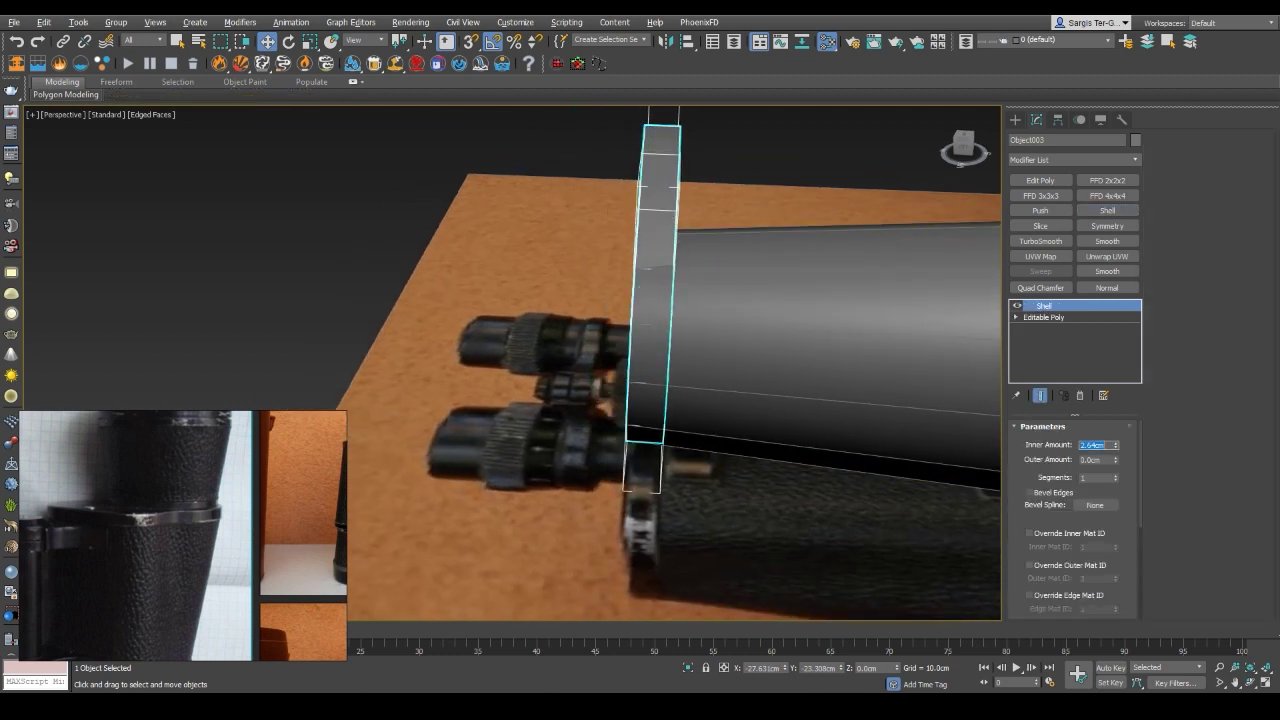
Set the Shell inner amount to 2.64 cm, then select Cylinder001 for vertex editing
{"action": "middle_click_drag", "start_coordinate": [760, 380], "coordinate": [720, 390], "text": "alt"}
{"action": "left_click", "coordinate": [780, 380]}
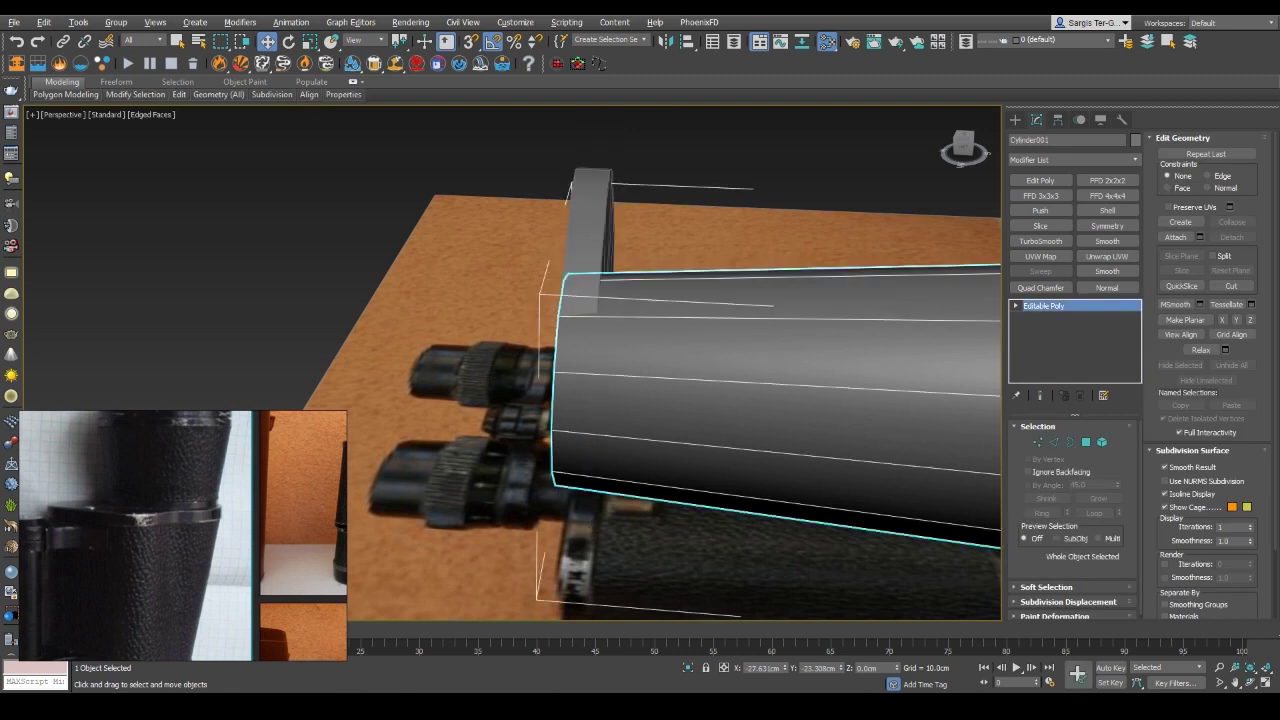
{"action": "mouse_move", "coordinate": [600, 380]}
{"action": "middle_mouse_down", "text": "alt"}
{"action": "mouse_move", "coordinate": [745, 220]}
{"action": "mouse_move", "coordinate": [688, 400]}
{"action": "middle_mouse_up", "text": "alt"}
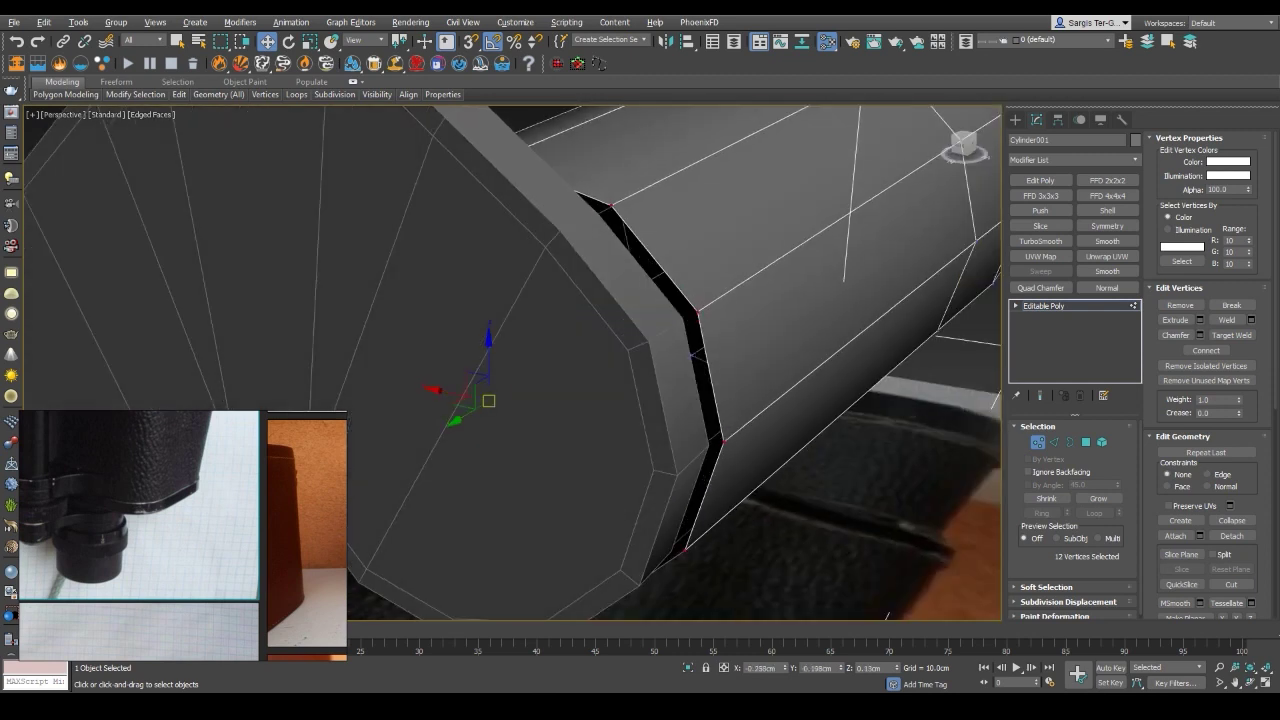
Select the vertices at the cylinder's end using a wireframe view
{"action": "scroll", "coordinate": [686, 317], "scroll_direction": "down", "scroll_amount": 3}
{"action": "middle_click_drag", "start_coordinate": [686, 317], "coordinate": [600, 330], "text": "alt"}
{"action": "scroll", "coordinate": [600, 330], "scroll_direction": "down", "scroll_amount": 3}
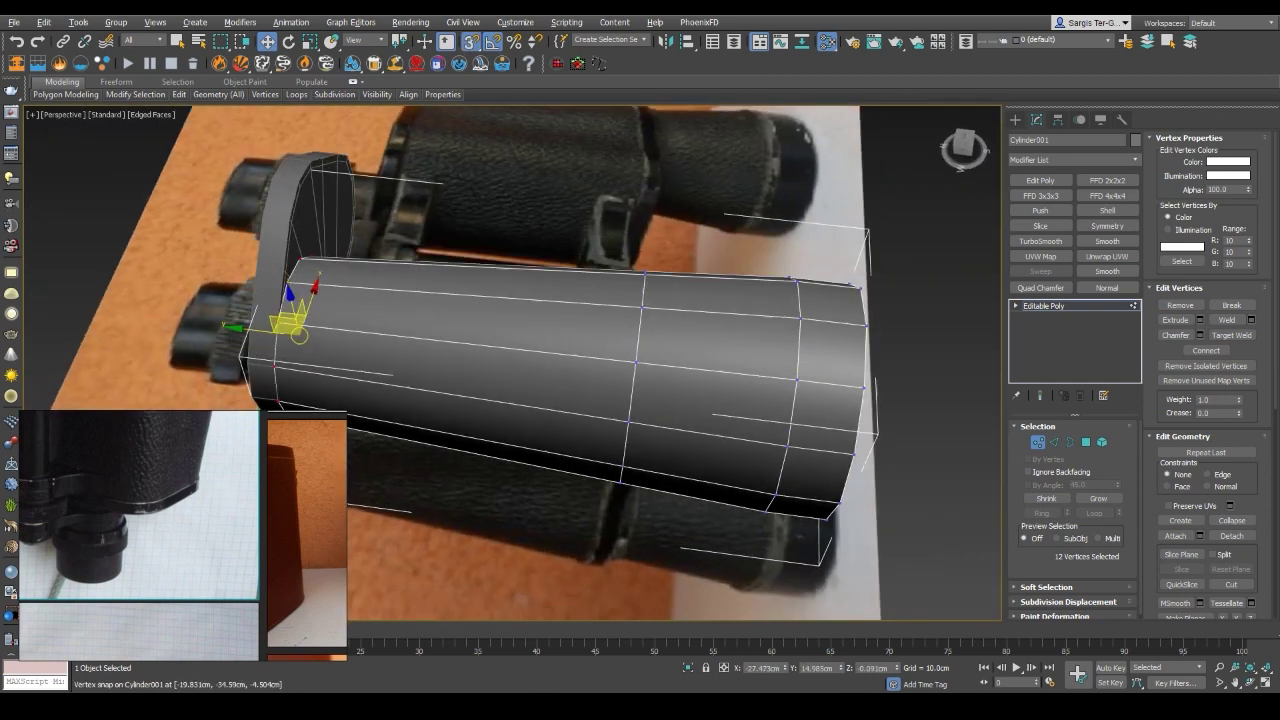
{"action": "key", "text": "F3"}
{"action": "left_click_drag", "start_coordinate": [663, 185], "coordinate": [545, 537]}
{"action": "key", "text": "F3"}
{"action": "mouse_move", "coordinate": [688, 404]}
{"action": "middle_mouse_down", "text": "alt"}
{"action": "mouse_move", "coordinate": [528, 432]}
{"action": "mouse_move", "coordinate": [590, 290]}
{"action": "middle_mouse_up", "text": "alt"}
{"action": "scroll", "coordinate": [600, 420], "scroll_direction": "up", "scroll_amount": 3}
{"action": "scroll", "coordinate": [600, 350], "scroll_direction": "down", "scroll_amount": 3}
{"action": "middle_click_drag", "start_coordinate": [600, 350], "coordinate": [480, 360], "text": "alt"}
Snap the selected end vertices onto the bridge plate's vertices at the barrel joint
{"action": "key", "text": "3"}
{"action": "key", "text": "F3"}
{"action": "key", "text": "F3"}
{"action": "mouse_move", "coordinate": [600, 400]}
{"action": "middle_mouse_down", "text": "alt"}
{"action": "mouse_move", "coordinate": [560, 380]}
{"action": "mouse_move", "coordinate": [600, 360]}
{"action": "middle_mouse_up", "text": "alt"}
{"action": "scroll", "coordinate": [560, 380], "scroll_direction": "up", "scroll_amount": 3}
{"action": "key", "text": "F3"}
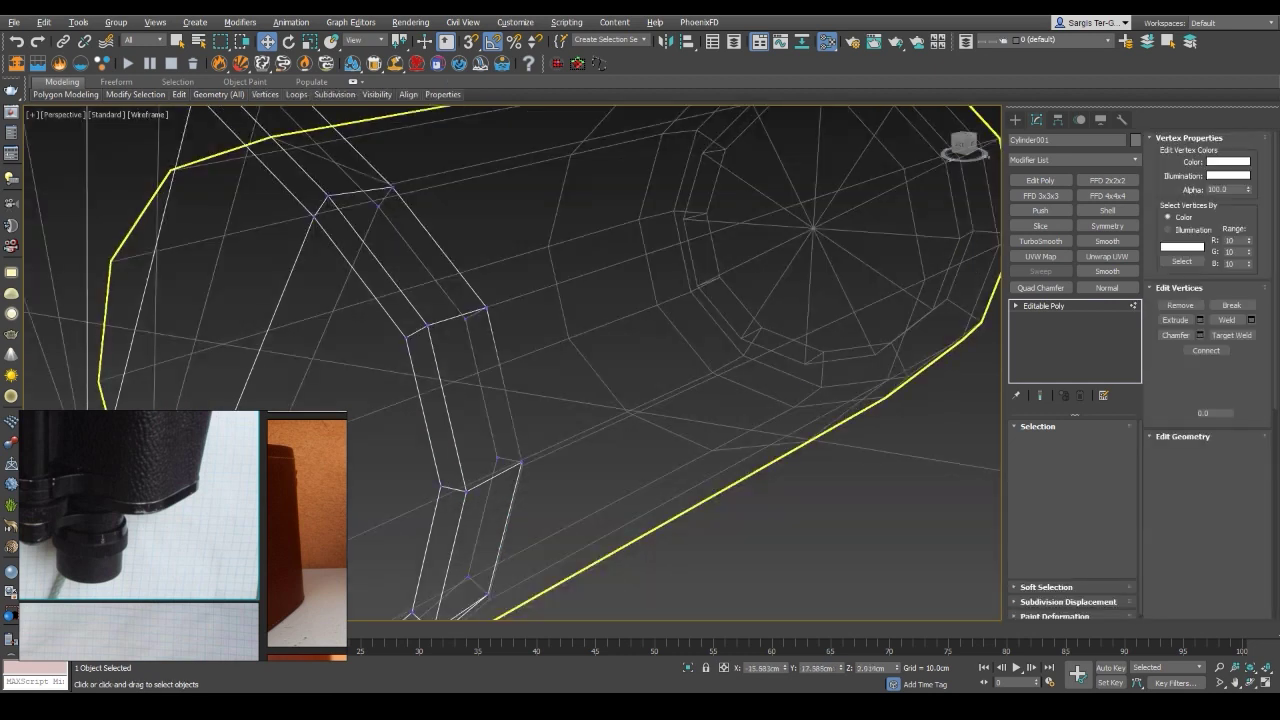
{"action": "key", "text": "1"}
{"action": "key", "text": "F3"}
{"action": "key", "text": "F3"}
{"action": "key", "text": "F3"}
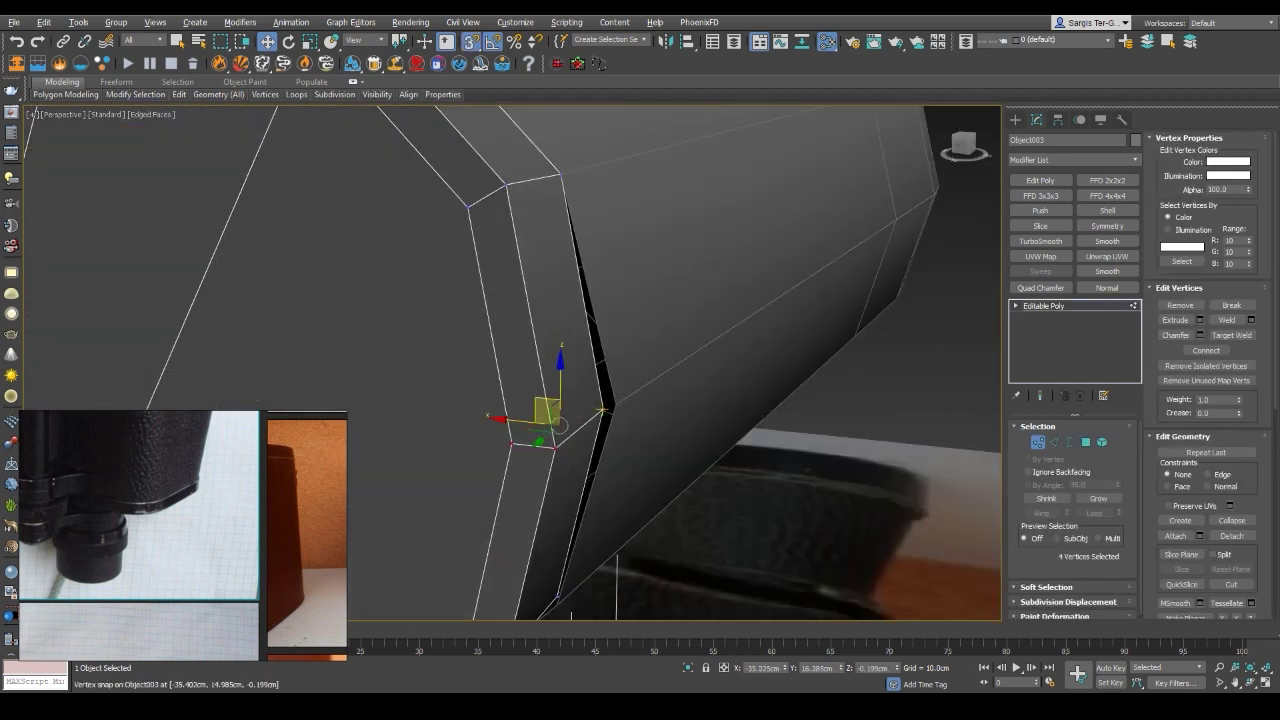
{"action": "key", "text": "F3"}
{"action": "middle_click_drag", "start_coordinate": [572, 420], "coordinate": [560, 480], "text": "alt"}
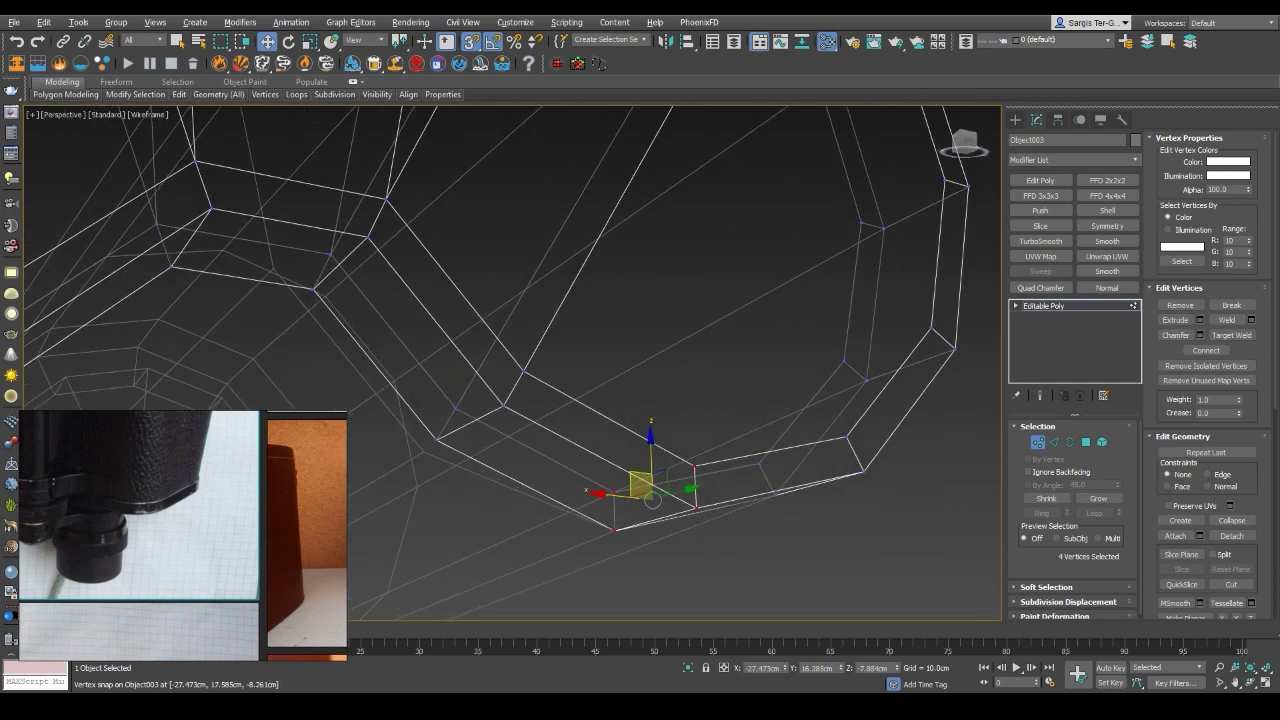
{"action": "left_click_drag", "start_coordinate": [652, 500], "coordinate": [478, 405]}
{"action": "key", "text": "F3"}
Select the twin-barrel outline polygons and clone them as a new object, Object004
{"action": "middle_click_drag", "start_coordinate": [436, 440], "coordinate": [460, 400], "text": "alt"}
{"action": "key", "text": "F3"}
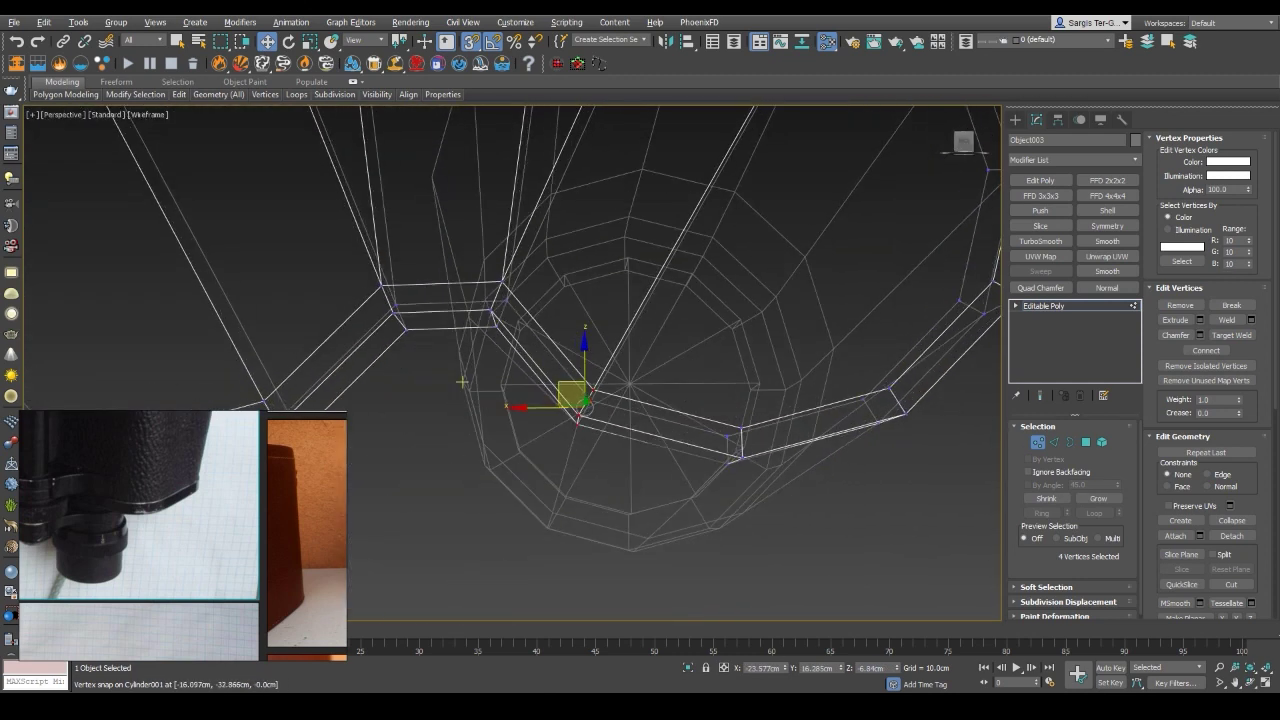
{"action": "key", "text": "F3"}
{"action": "mouse_move", "coordinate": [483, 332]}
{"action": "middle_mouse_down", "text": "alt"}
{"action": "mouse_move", "coordinate": [527, 318]}
{"action": "mouse_move", "coordinate": [725, 391]}
{"action": "middle_mouse_up", "text": "alt"}
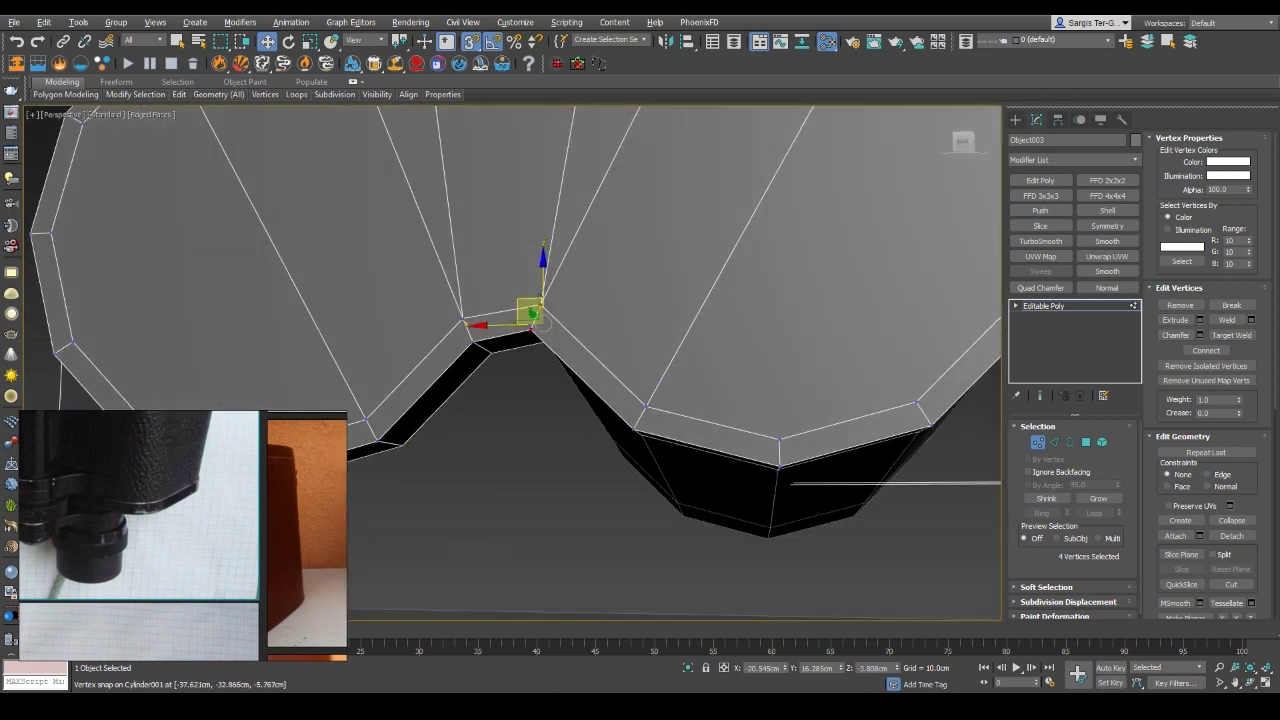
{"action": "scroll", "coordinate": [680, 340], "scroll_direction": "down", "scroll_amount": 5}
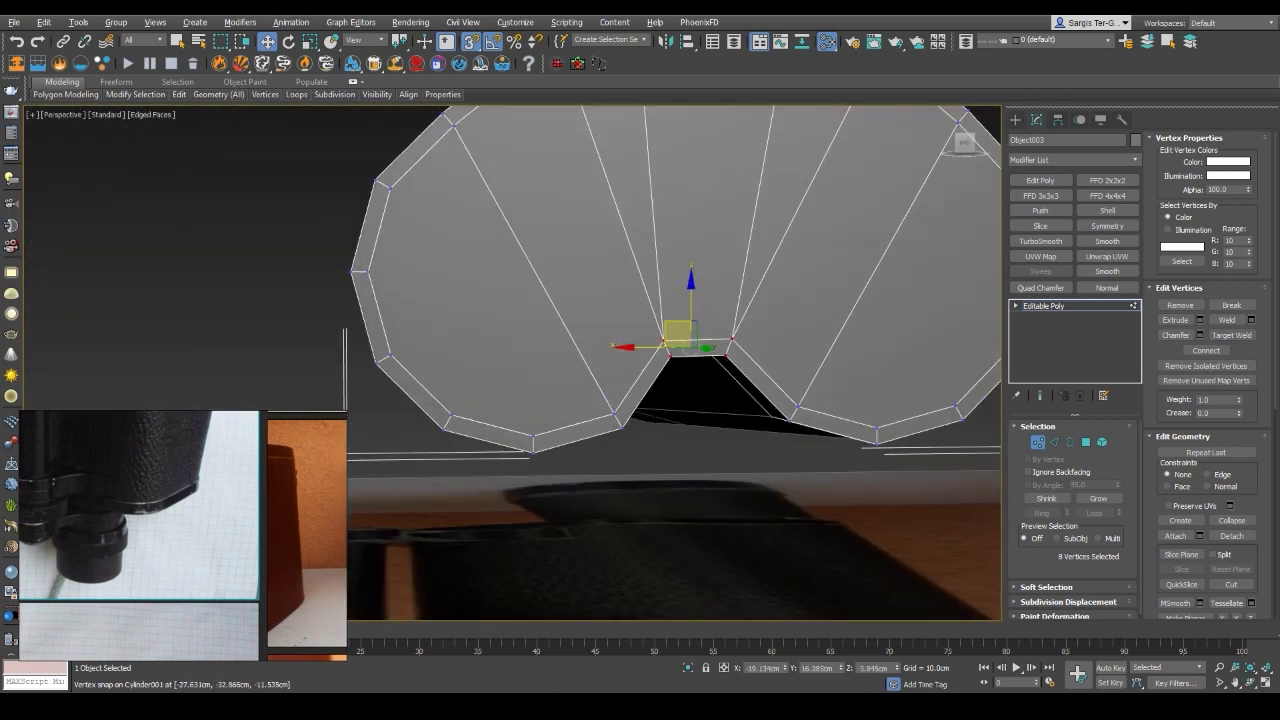
{"action": "key", "text": "F3"}
{"action": "key", "text": "F3"}
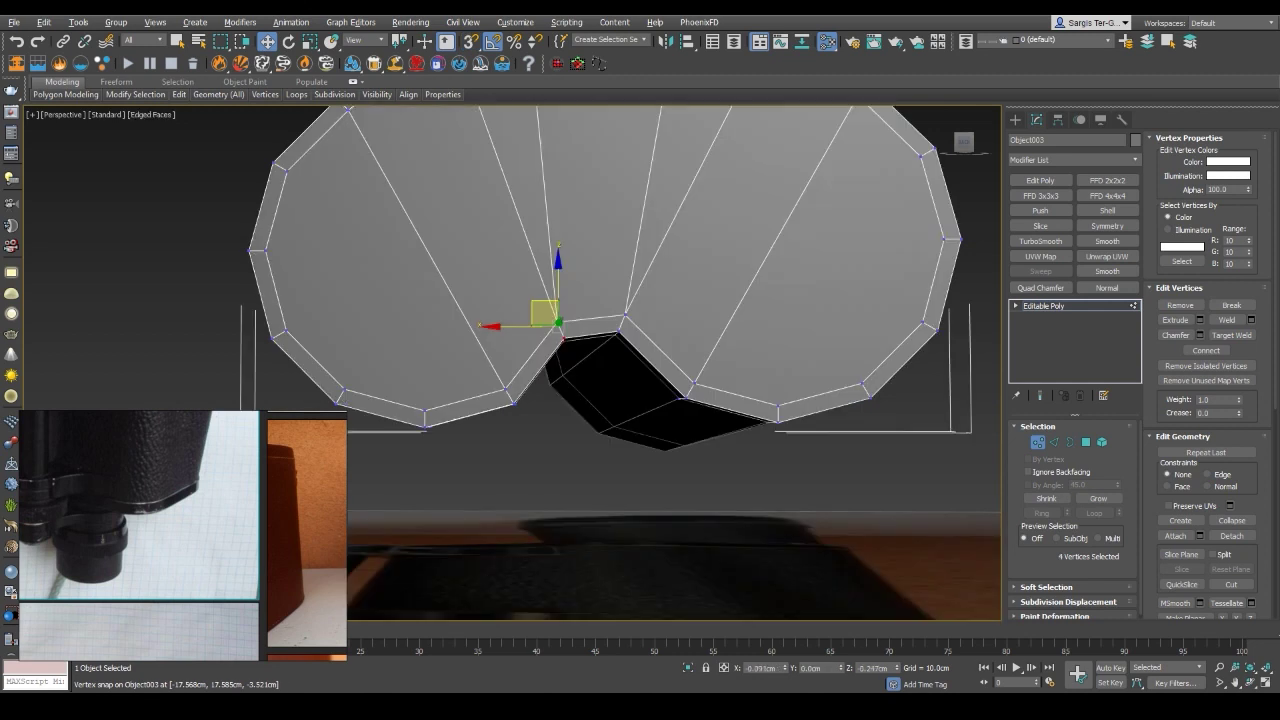
{"action": "scroll", "coordinate": [558, 322], "scroll_direction": "down", "scroll_amount": 5}
{"action": "mouse_move", "coordinate": [558, 322]}
{"action": "middle_mouse_down", "text": "alt"}
{"action": "mouse_move", "coordinate": [502, 390]}
{"action": "mouse_move", "coordinate": [615, 335]}
{"action": "mouse_move", "coordinate": [615, 300]}
{"action": "mouse_move", "coordinate": [490, 375]}
{"action": "mouse_move", "coordinate": [580, 320]}
{"action": "mouse_move", "coordinate": [620, 320]}
{"action": "mouse_move", "coordinate": [655, 340]}
{"action": "mouse_move", "coordinate": [620, 320]}
{"action": "mouse_move", "coordinate": [600, 340]}
{"action": "mouse_move", "coordinate": [630, 325]}
{"action": "mouse_move", "coordinate": [600, 330]}
{"action": "mouse_move", "coordinate": [615, 325]}
{"action": "middle_mouse_up", "text": "alt"}
{"action": "key", "text": "1"}
{"action": "key", "text": "3"}
{"action": "key", "text": "4"}
{"action": "key", "text": "F3"}
{"action": "key", "text": "F3"}
{"action": "key", "text": "Return"}
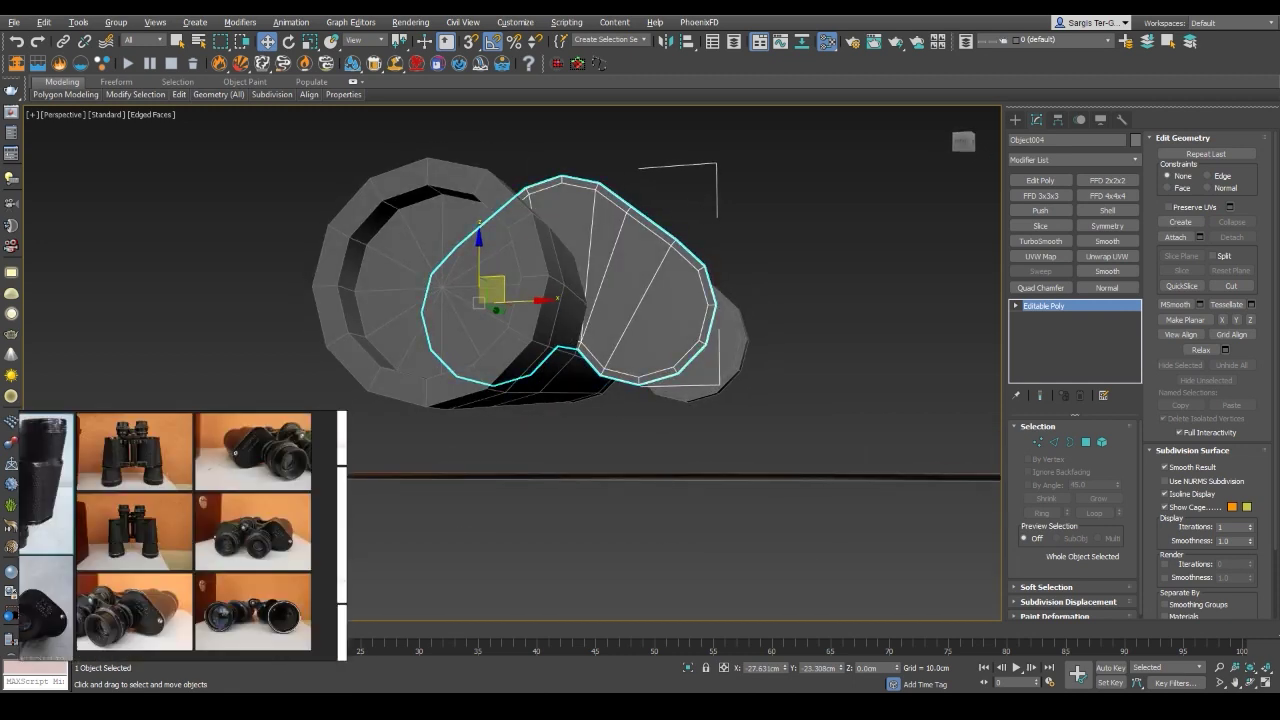
Confirm the reference plane's Object Properties and freeze the plane so it can't be picked
{"action": "middle_click_drag", "start_coordinate": [615, 325], "coordinate": [680, 380], "text": "alt"}
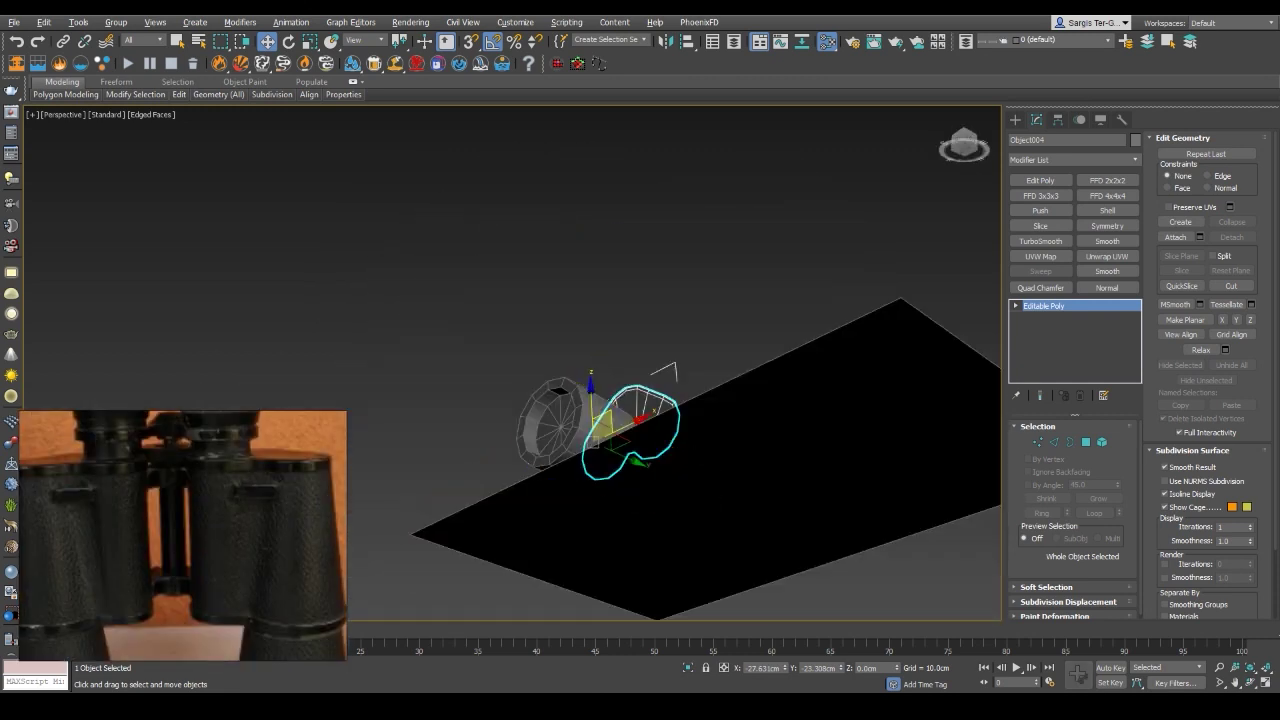
{"action": "right_click", "coordinate": [786, 374]}
{"action": "left_click", "coordinate": [826, 473]}
{"action": "left_click", "coordinate": [522, 412]}
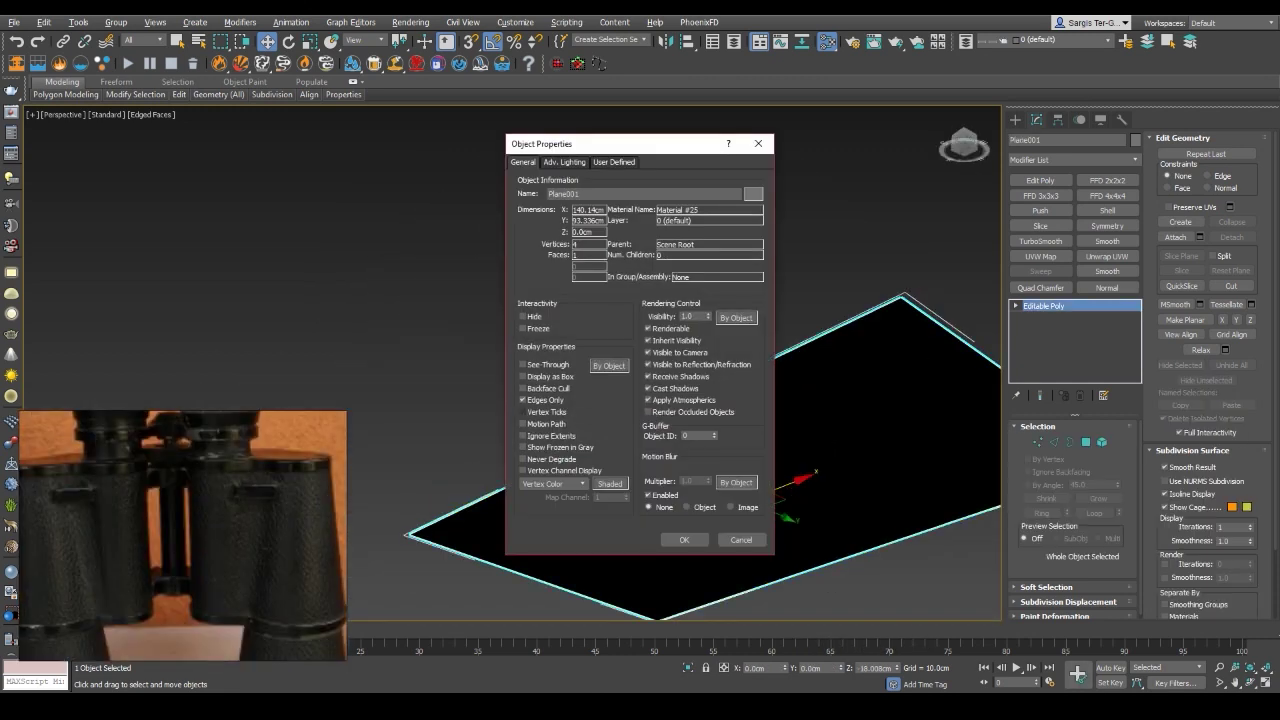
{"action": "left_click", "coordinate": [677, 540]}
{"action": "right_click", "coordinate": [882, 294]}
{"action": "left_click", "coordinate": [918, 208]}
Select the flat twin-barrel outline piece and view it in wireframe
{"action": "scroll", "coordinate": [600, 400], "scroll_direction": "up", "scroll_amount": 5}
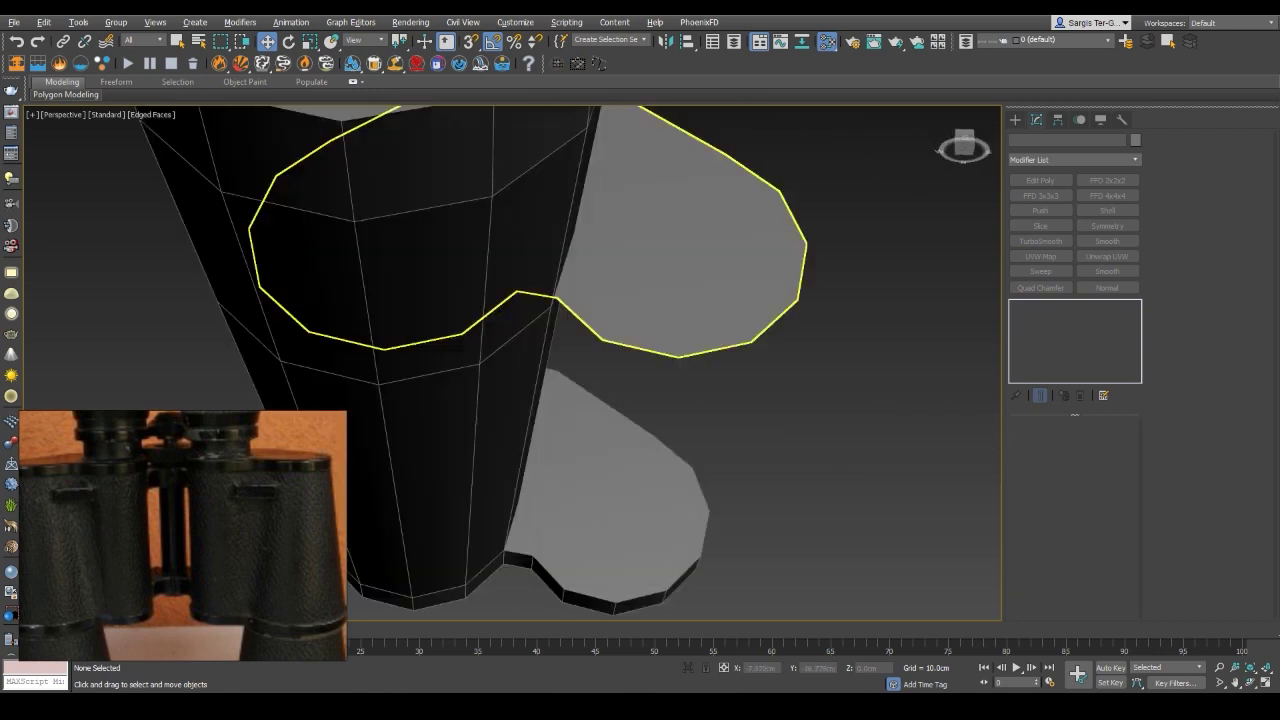
{"action": "scroll", "coordinate": [610, 505], "scroll_direction": "down", "scroll_amount": 3}
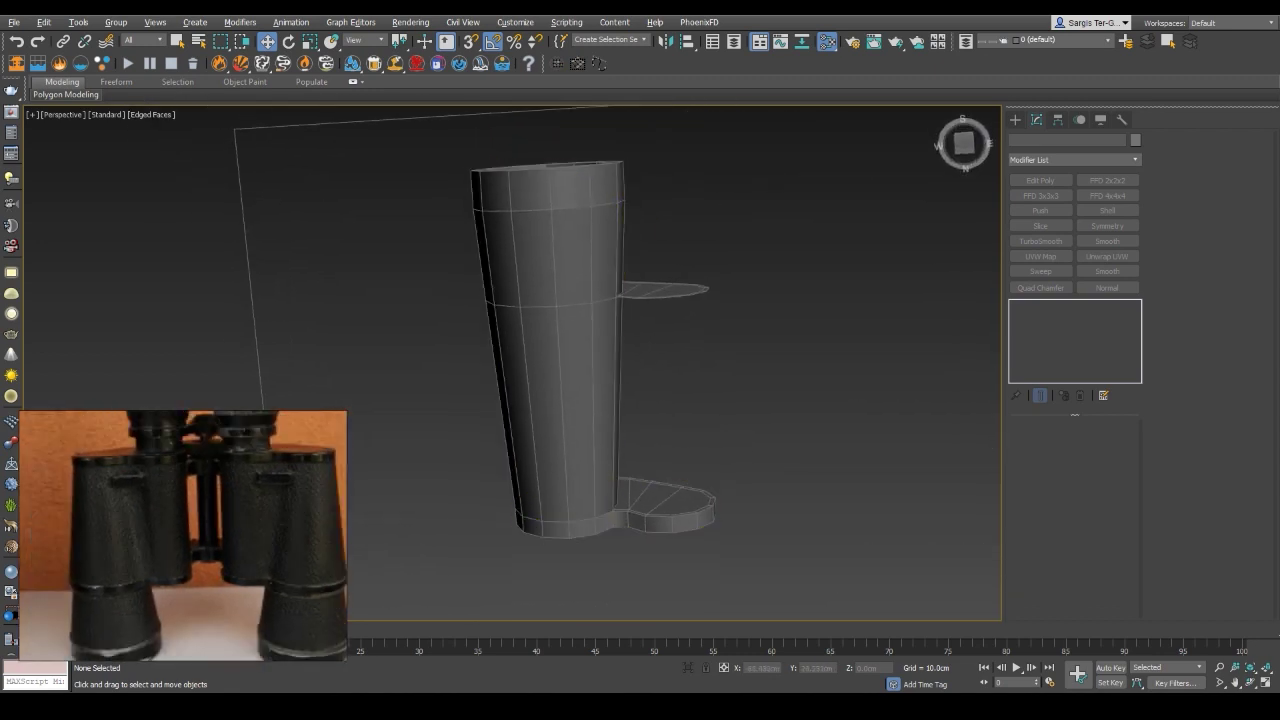
{"action": "left_click", "coordinate": [610, 292]}
{"action": "key", "text": "F3"}
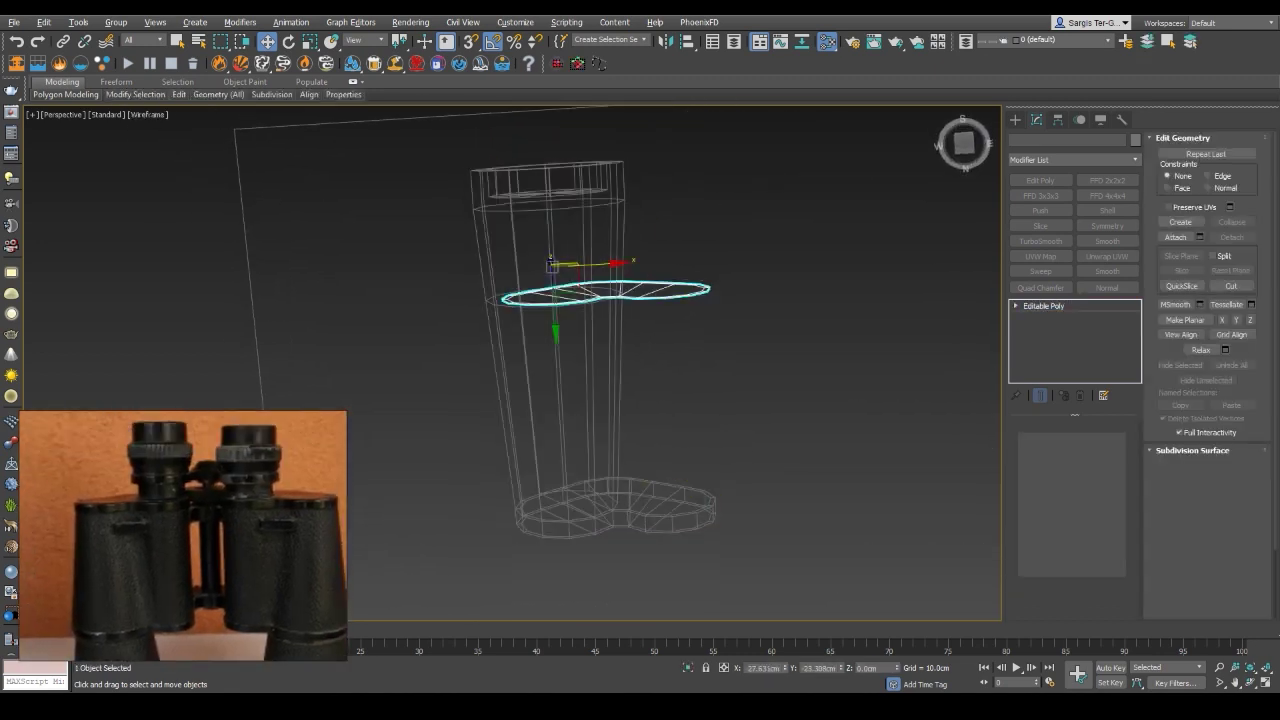
{"action": "middle_click_drag", "start_coordinate": [550, 262], "coordinate": [745, 228], "text": "alt"}
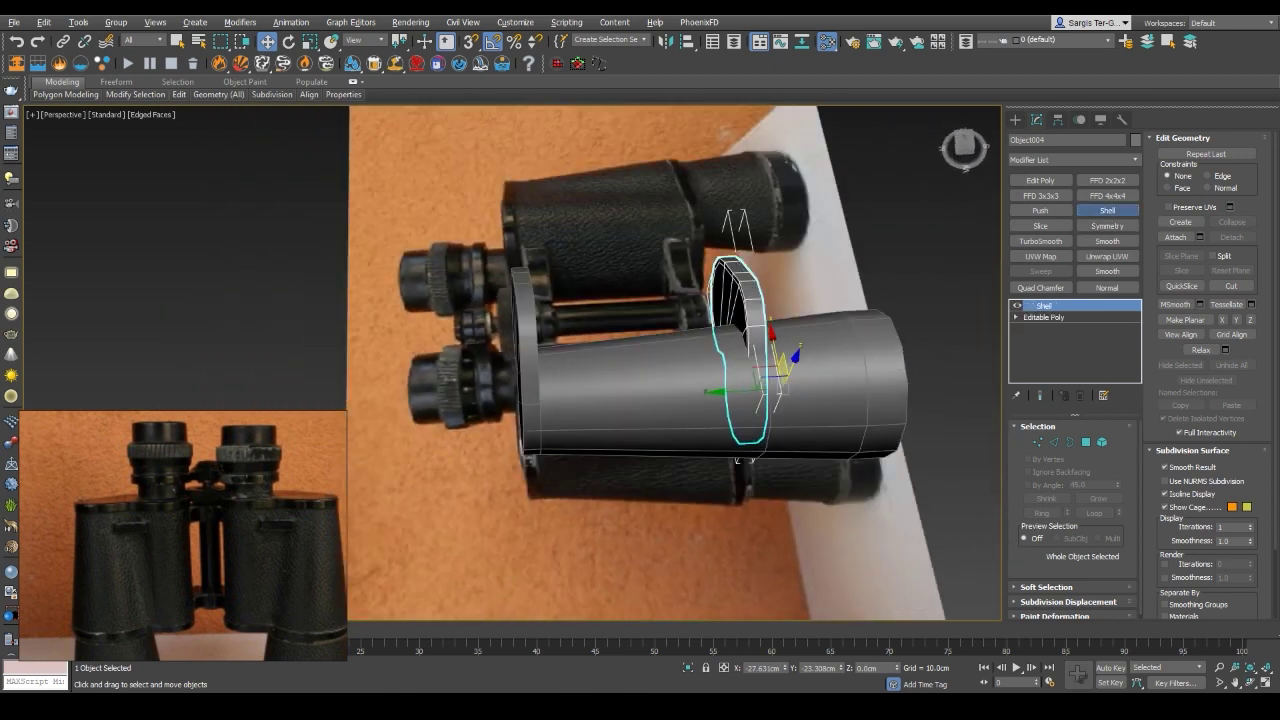
Delete the outline piece's Shell modifier and enter Vertex mode
{"action": "key", "text": "Delete"}
{"action": "key", "text": "1"}
{"action": "middle_click_drag", "start_coordinate": [600, 350], "coordinate": [700, 330], "text": "alt"}
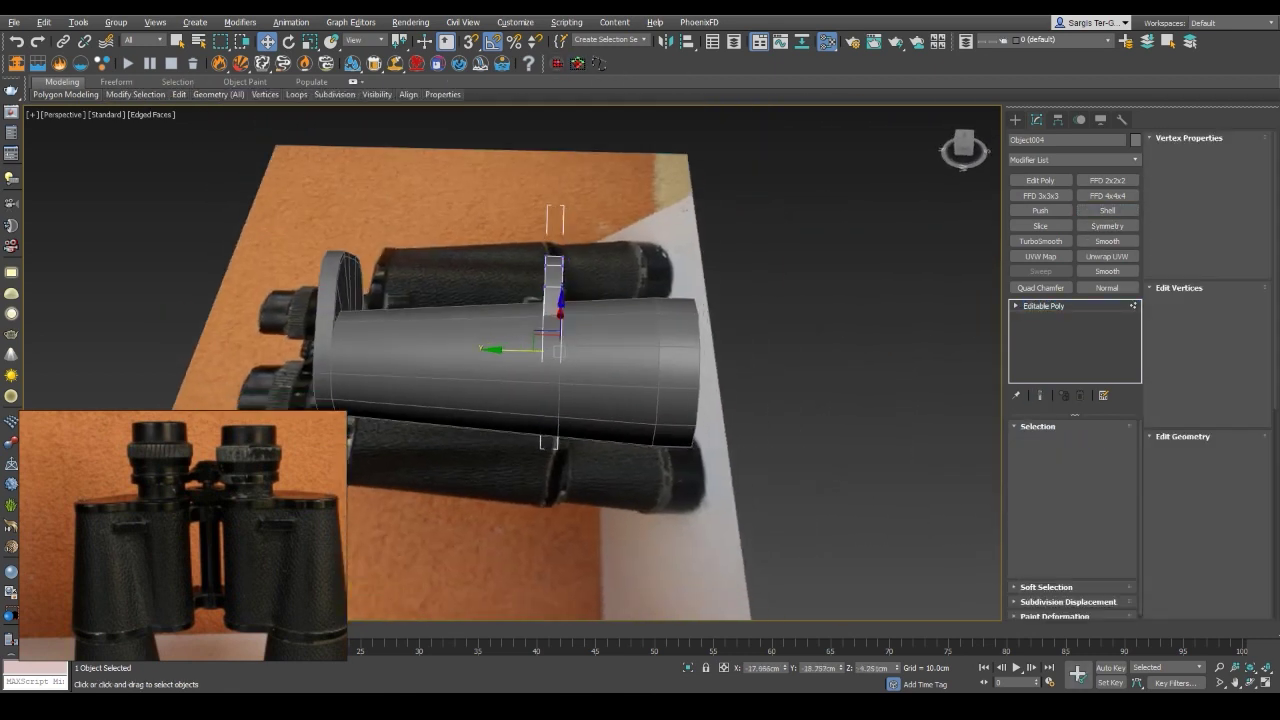
{"action": "key", "text": "F3"}
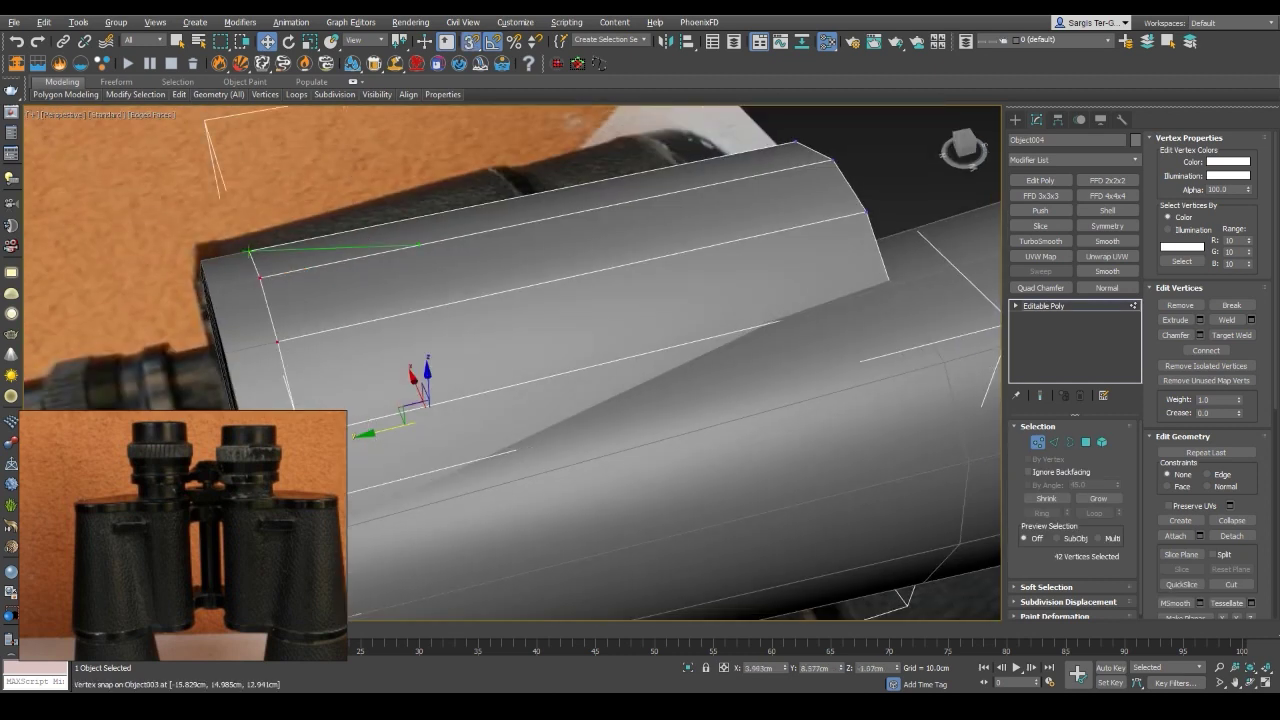
Snap the outline vertices to the barrel's top and bottom so the block spans its length
{"action": "mouse_move", "coordinate": [500, 360]}
{"action": "middle_mouse_down", "text": "alt"}
{"action": "mouse_move", "coordinate": [560, 260]}
{"action": "mouse_move", "coordinate": [560, 200]}
{"action": "middle_mouse_up", "text": "alt"}
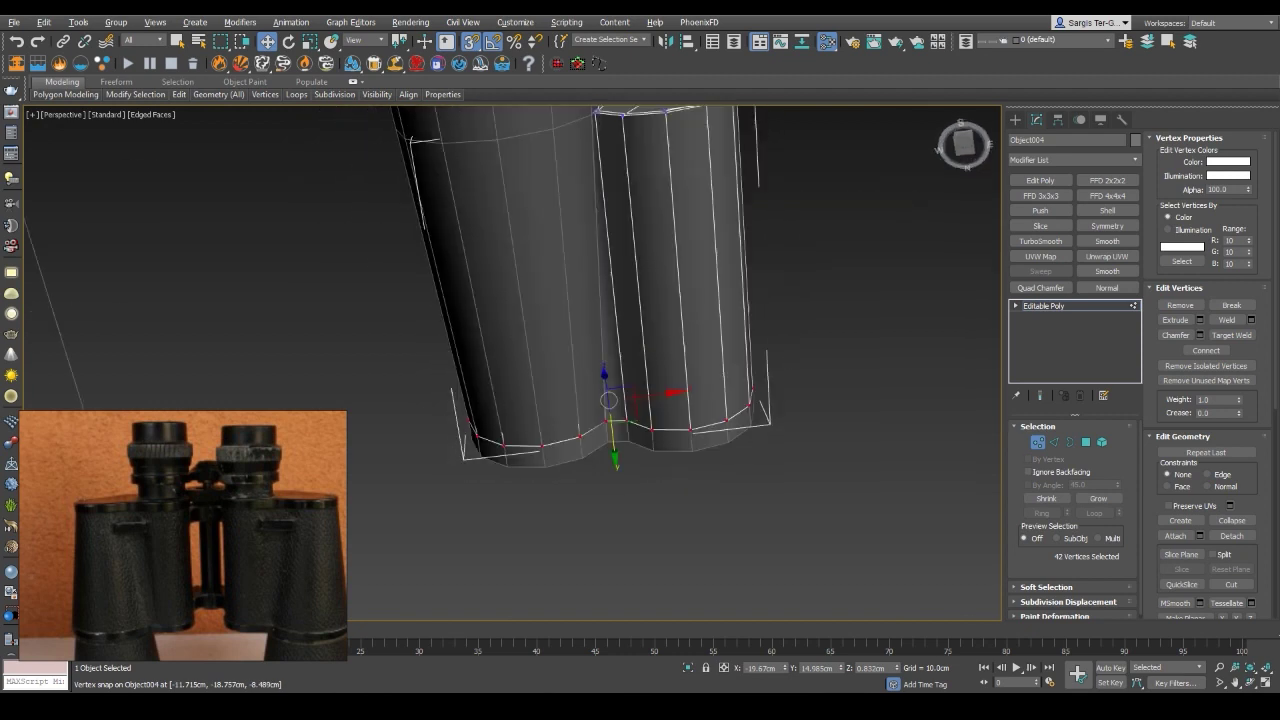
{"action": "middle_click_drag", "start_coordinate": [650, 420], "coordinate": [650, 380], "text": "alt"}
{"action": "scroll", "coordinate": [650, 400], "scroll_direction": "up", "scroll_amount": 5}
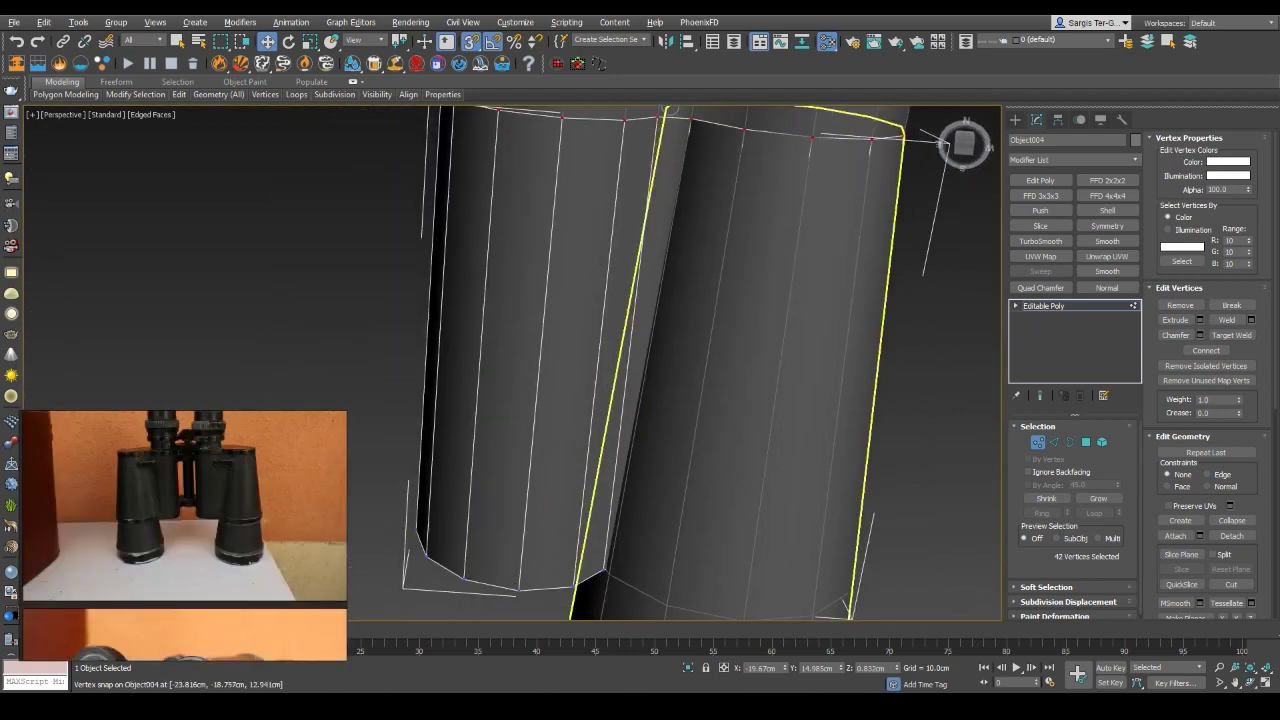
{"action": "scroll", "coordinate": [650, 400], "scroll_direction": "down", "scroll_amount": 2}
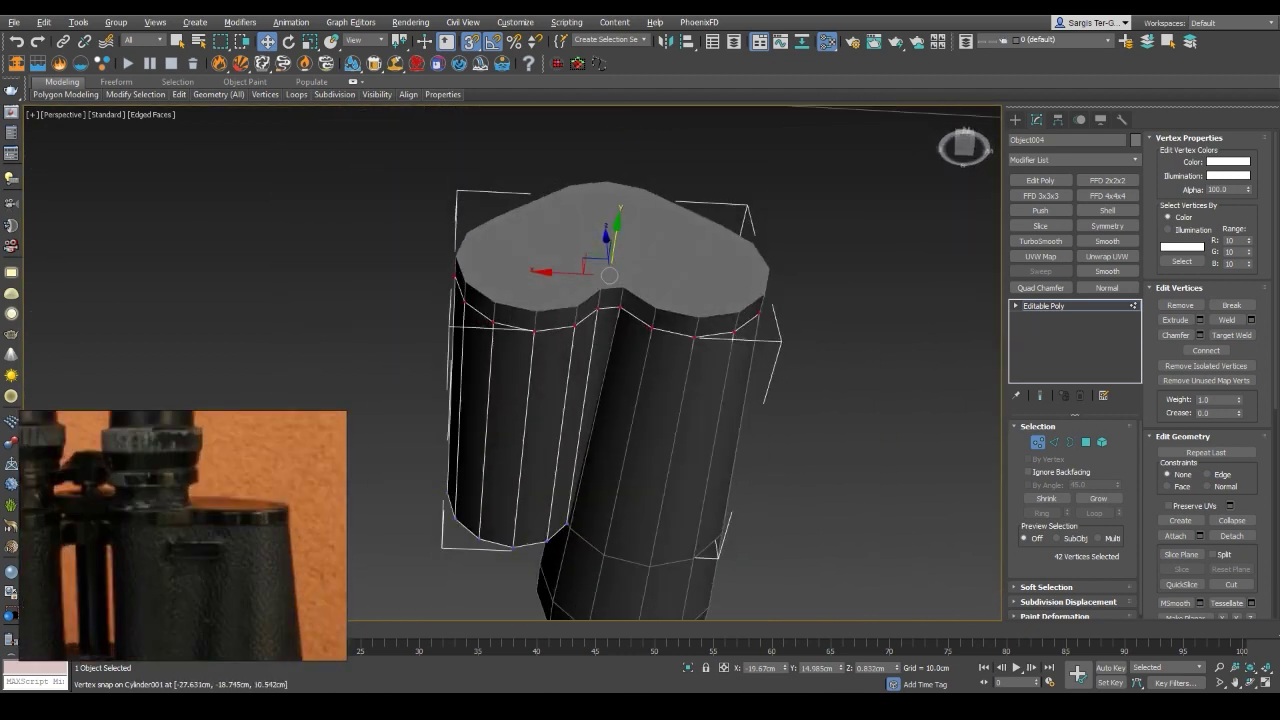
{"action": "middle_click_drag", "start_coordinate": [600, 360], "coordinate": [600, 280], "text": "alt"}
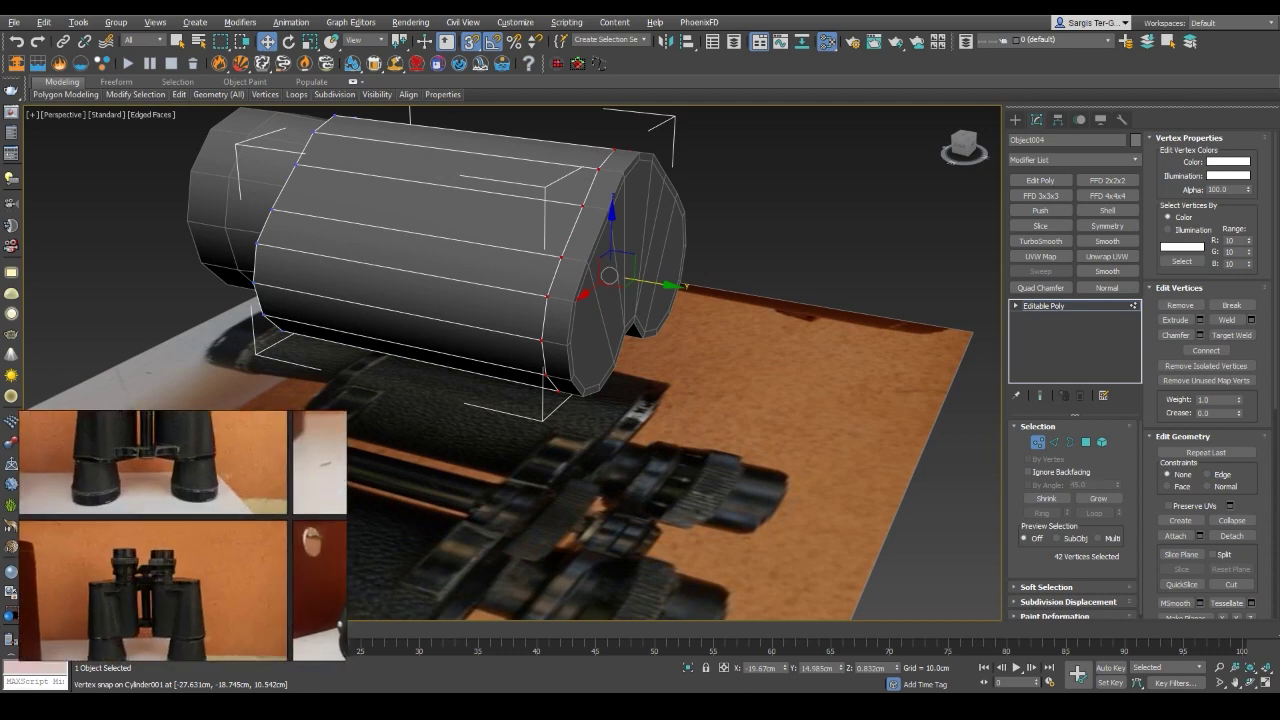
{"action": "mouse_move", "coordinate": [600, 360]}
{"action": "middle_mouse_down", "text": "alt"}
{"action": "mouse_move", "coordinate": [600, 300]}
{"action": "mouse_move", "coordinate": [640, 400]}
{"action": "mouse_move", "coordinate": [680, 440]}
{"action": "mouse_move", "coordinate": [680, 480]}
{"action": "middle_mouse_up", "text": "alt"}
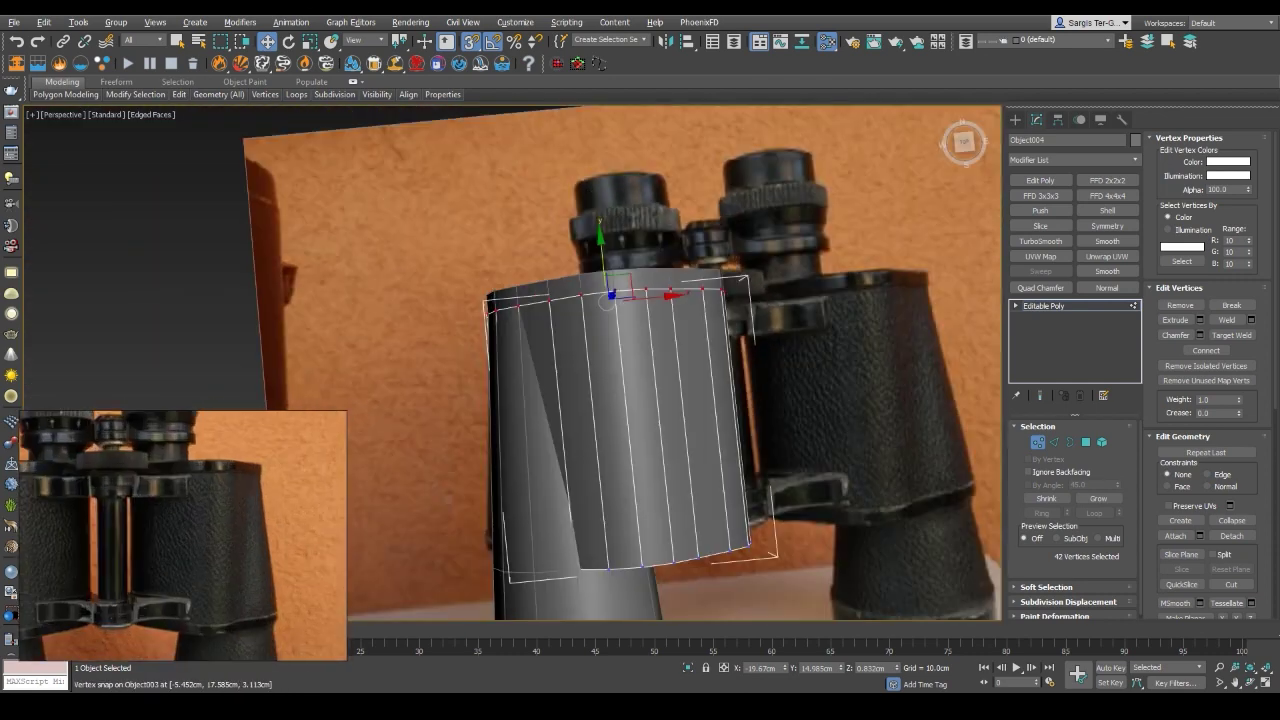
{"action": "mouse_move", "coordinate": [600, 360]}
{"action": "middle_mouse_down", "text": "alt"}
{"action": "mouse_move", "coordinate": [637, 478]}
{"action": "mouse_move", "coordinate": [660, 430]}
{"action": "middle_mouse_up", "text": "alt"}
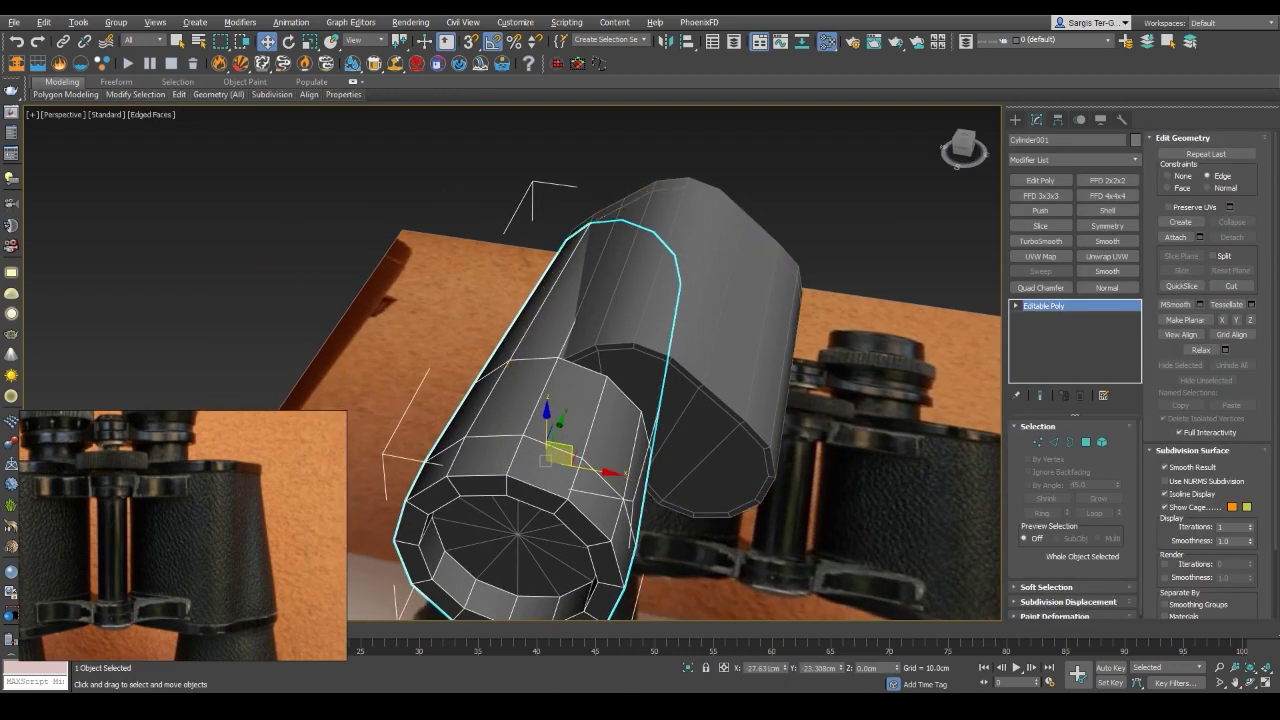
Delete the overlapping faces on one side of the body piece and cut new edges at the barrel joint
{"action": "scroll", "coordinate": [670, 292], "scroll_direction": "up", "scroll_amount": 4}
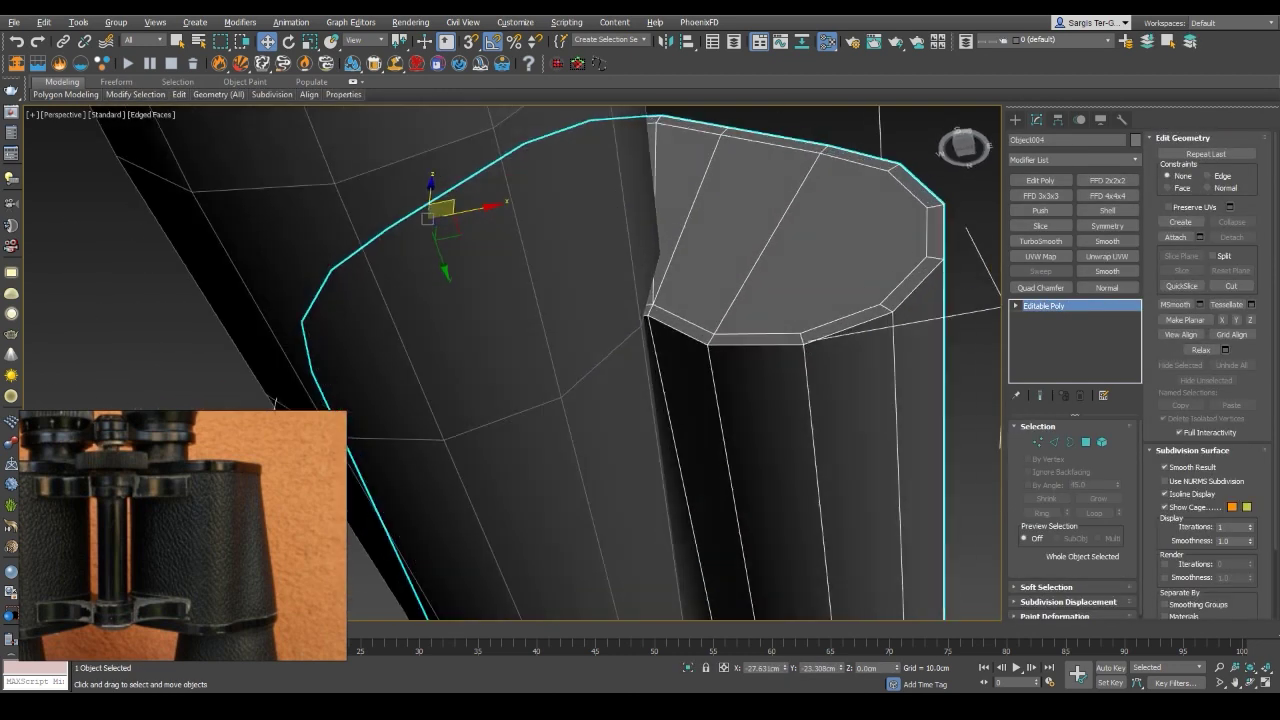
{"action": "key", "text": "F3"}
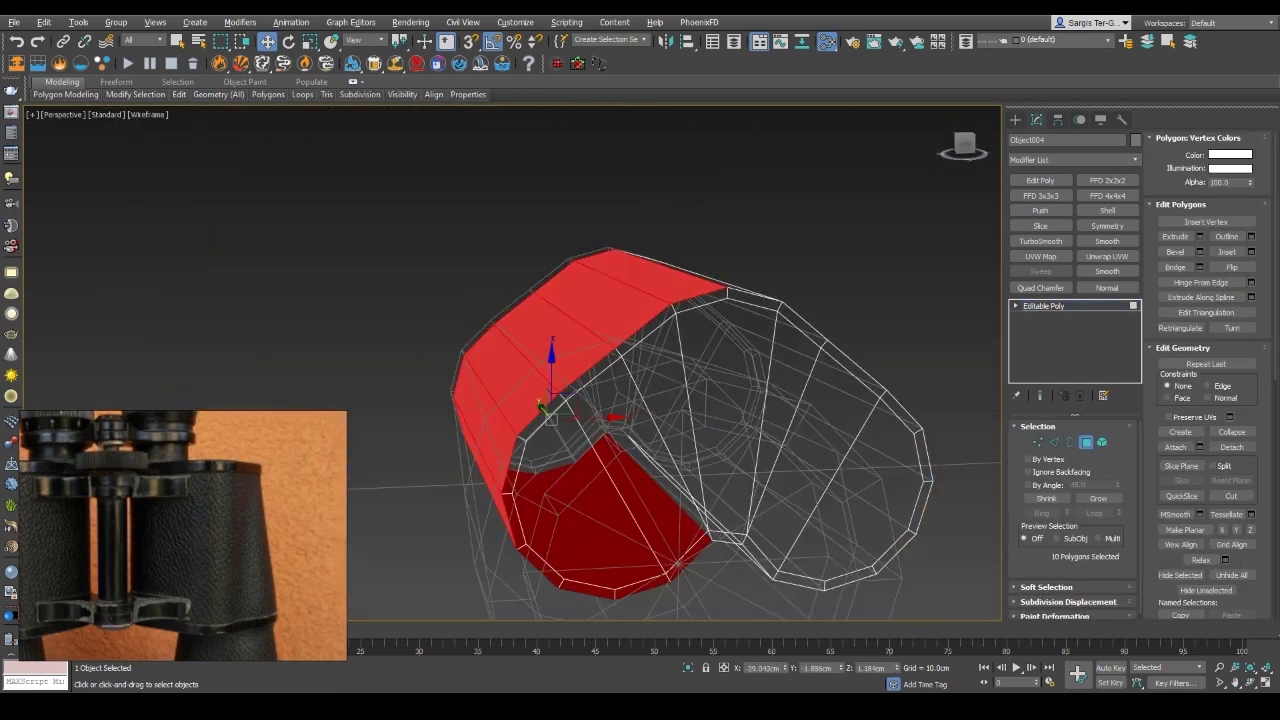
{"action": "key", "text": "F3"}
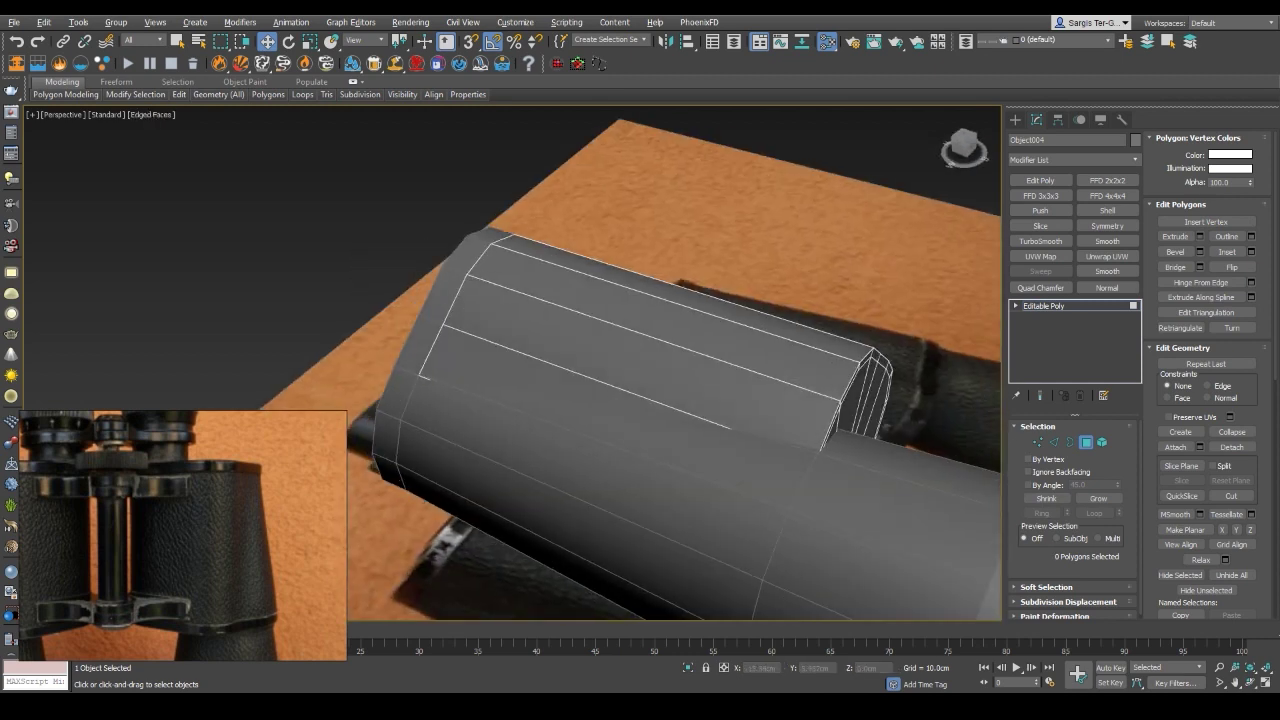
{"action": "key", "text": "F3"}
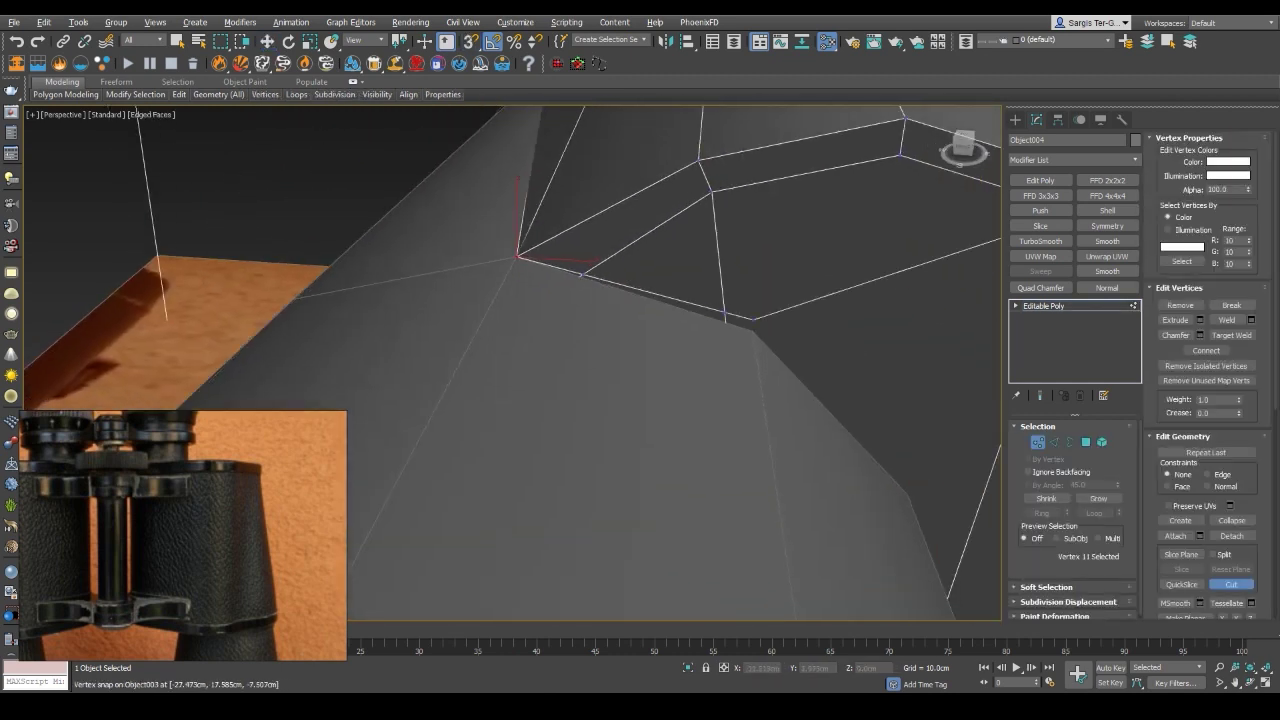
{"action": "scroll", "coordinate": [645, 440], "scroll_direction": "up", "scroll_amount": 3}
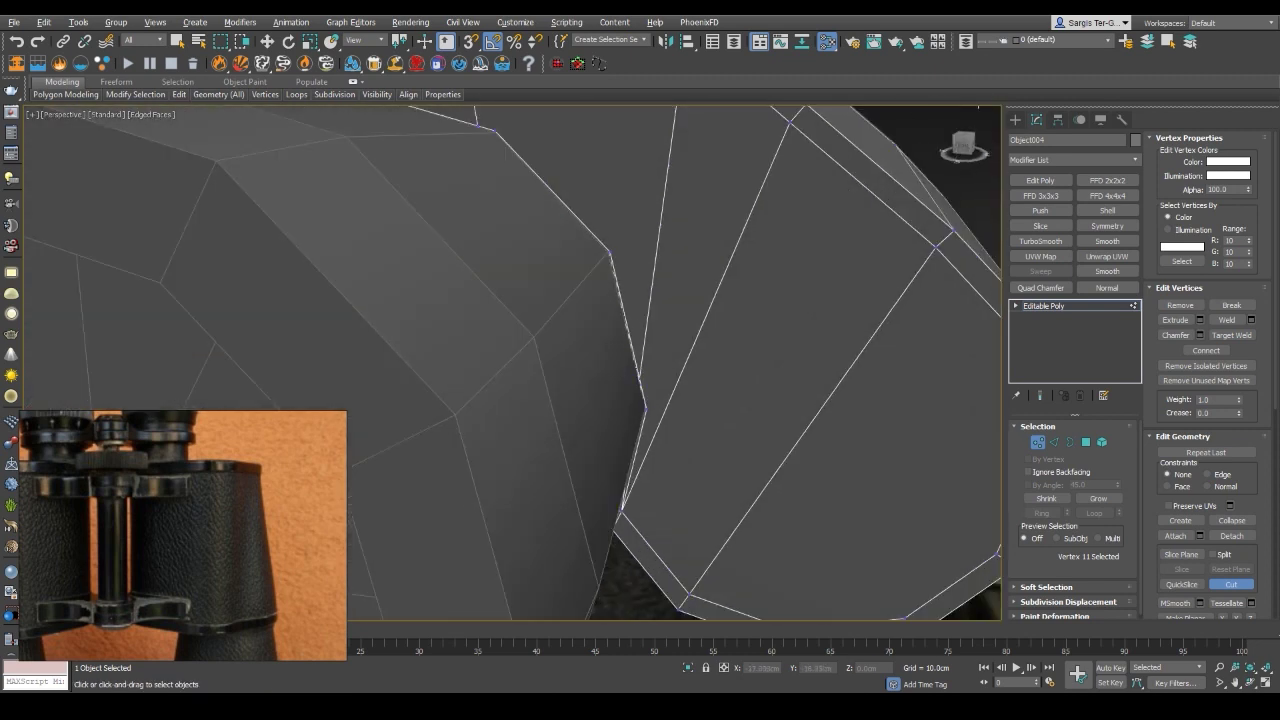
{"action": "scroll", "coordinate": [645, 440], "scroll_direction": "up", "scroll_amount": 2}
{"action": "scroll", "coordinate": [645, 440], "scroll_direction": "up", "scroll_amount": 2}
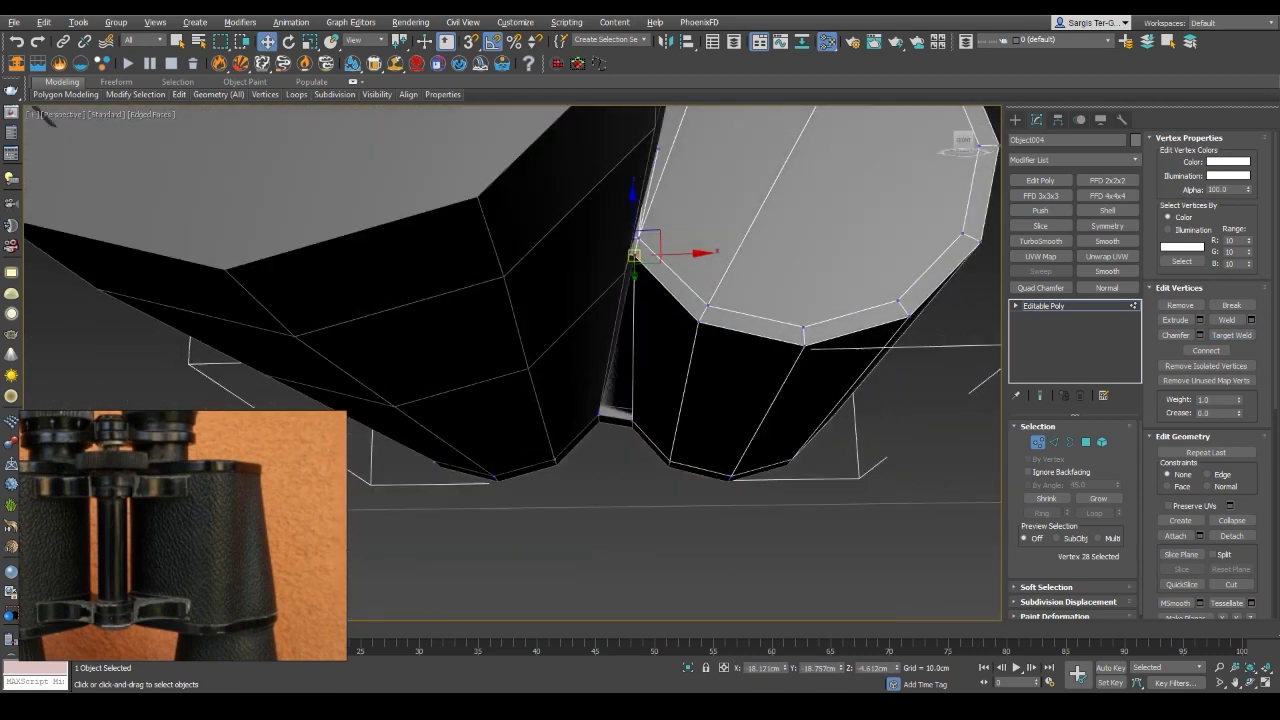
{"action": "key", "text": "F3"}
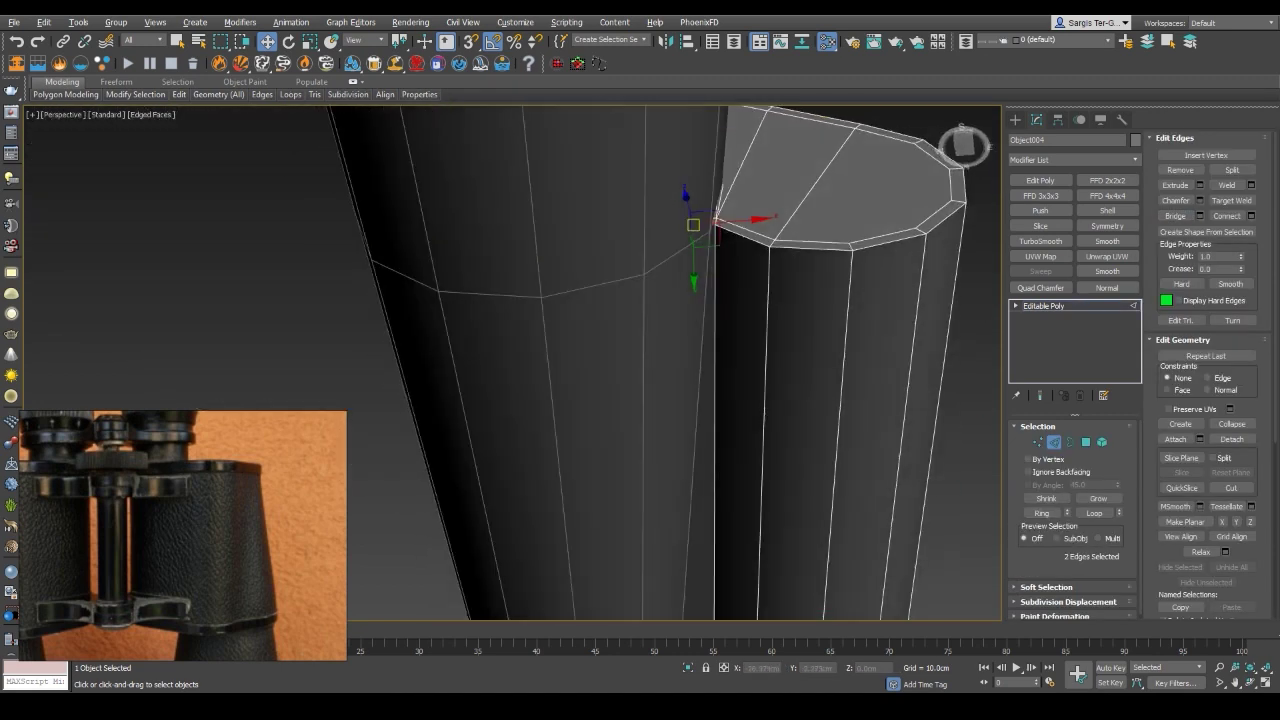
Target Weld the loose seam vertices, then move the remaining vertex into place
{"action": "key", "text": "F3"}
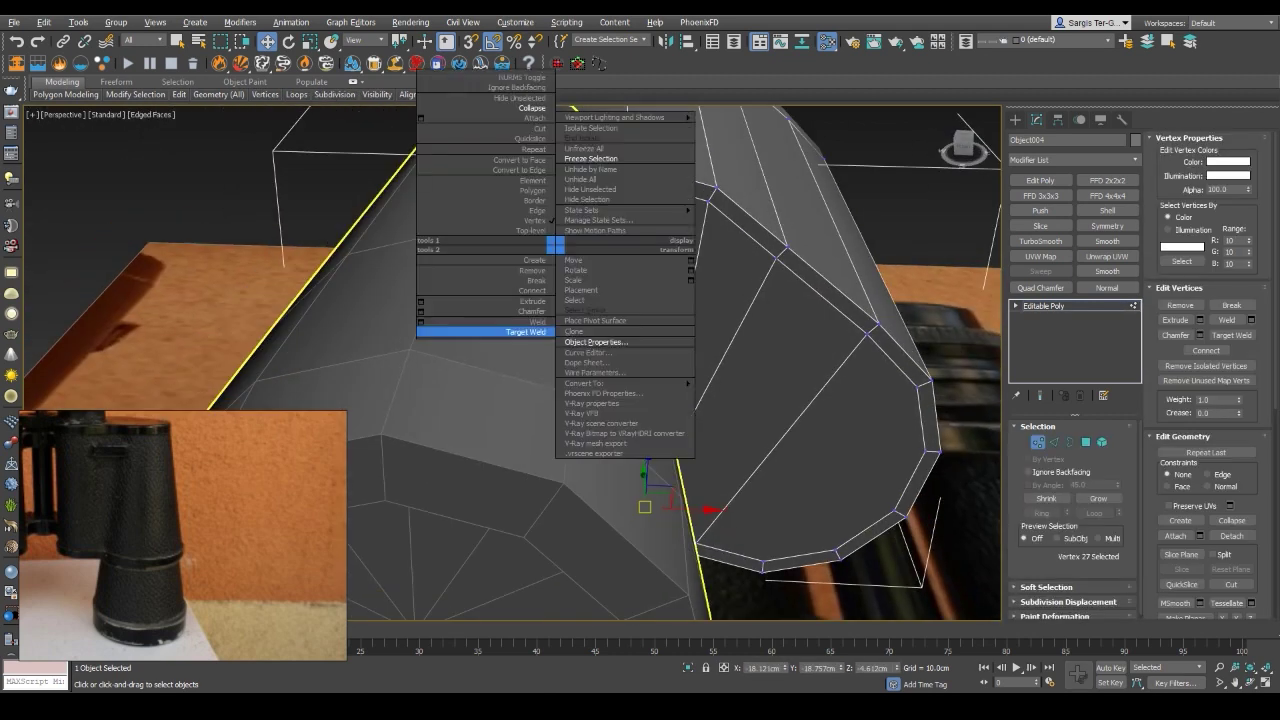
{"action": "key", "text": "w"}
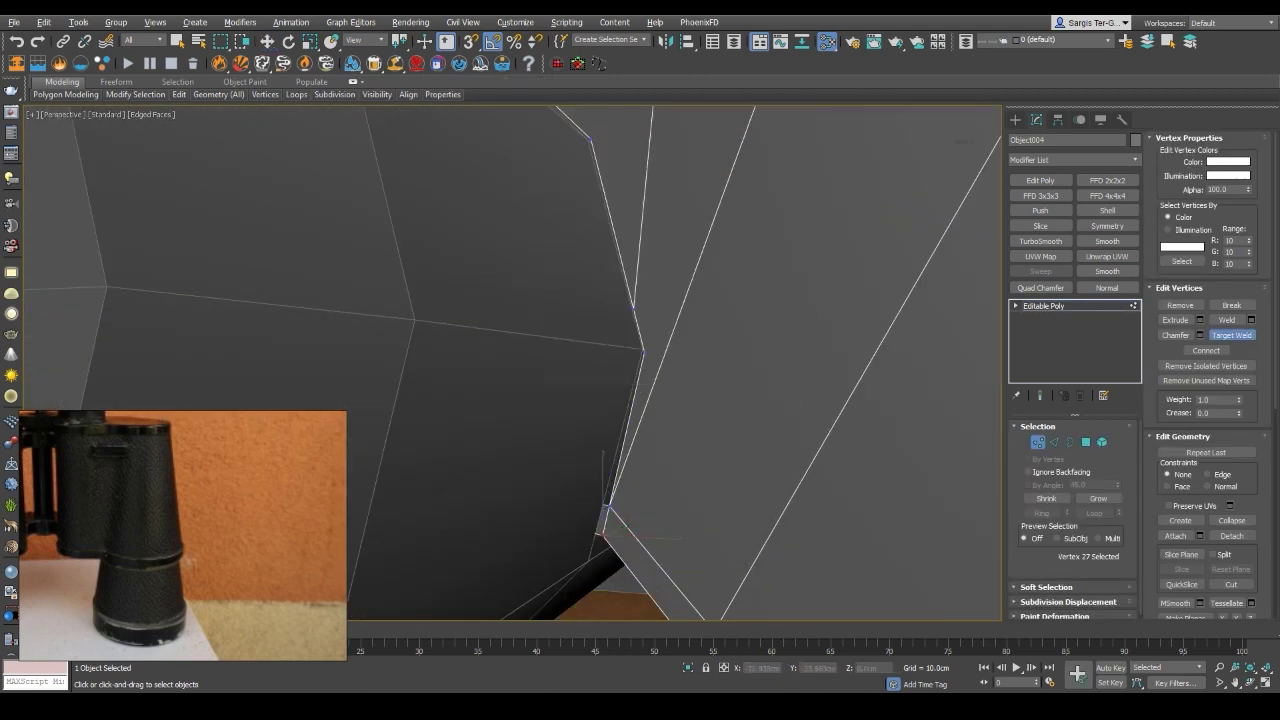
{"action": "key", "text": "F3"}
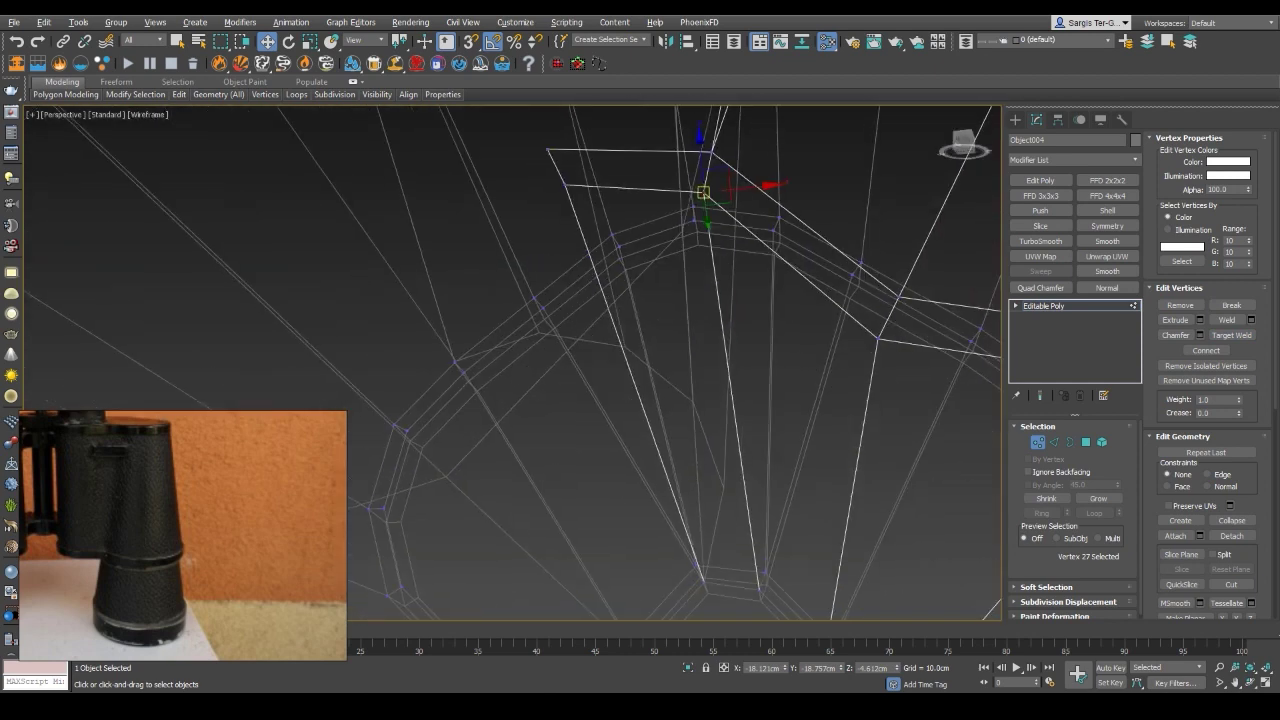
{"action": "key", "text": "4"}
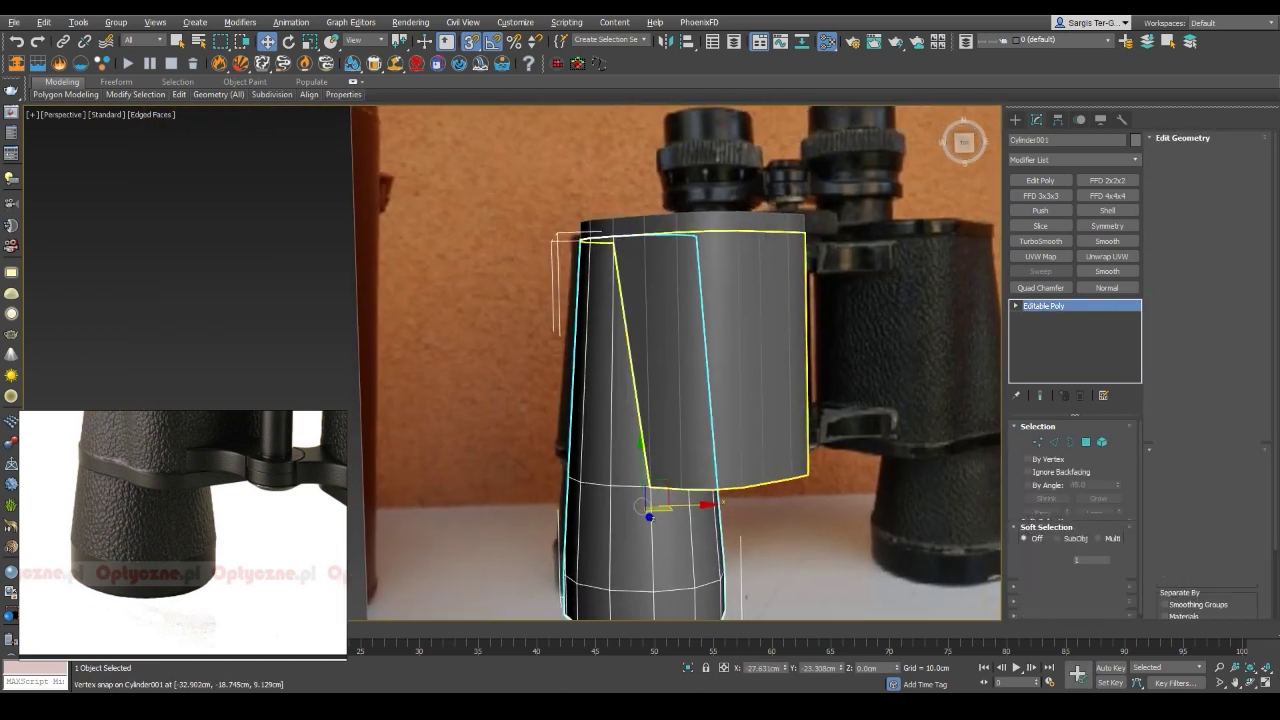
Confirm detaching the faces as a new object and select the upper tube piece, Object006
{"action": "key", "text": "4"}
{"action": "key", "text": "Return"}
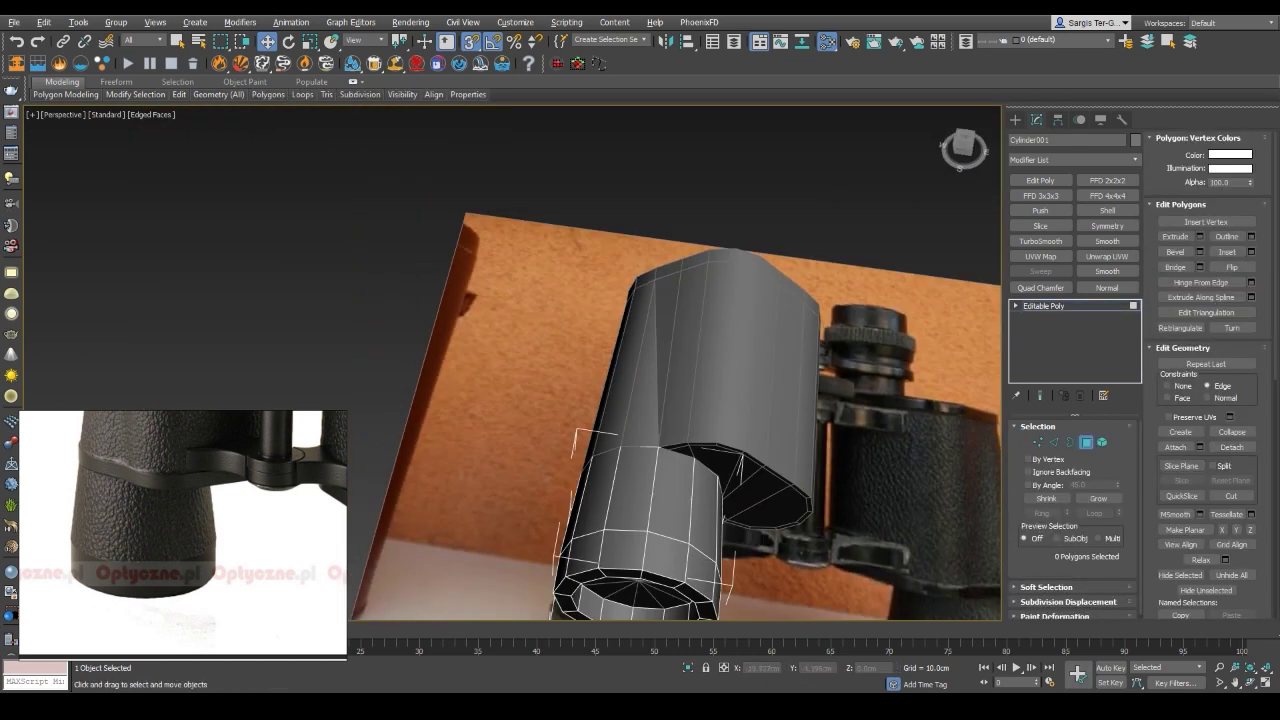
{"action": "middle_click_drag", "start_coordinate": [678, 420], "coordinate": [660, 440], "text": "alt"}
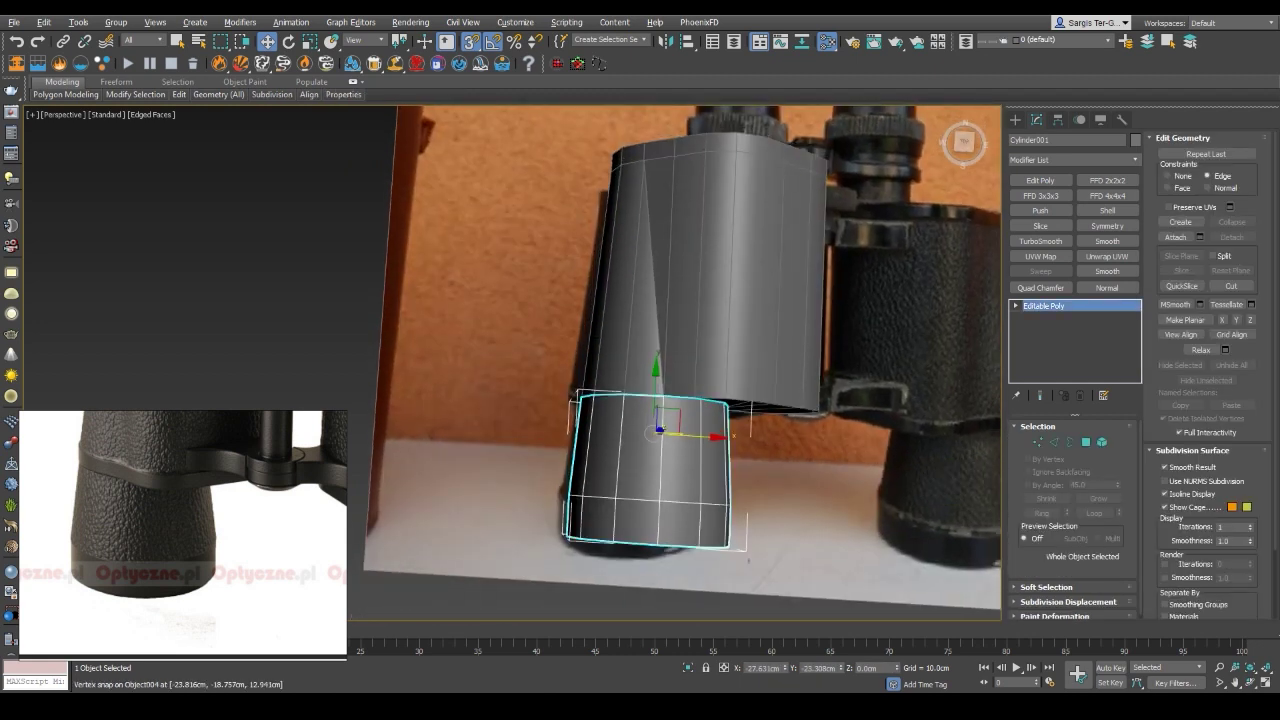
{"action": "left_click", "coordinate": [712, 362]}
{"action": "key", "text": "F3"}
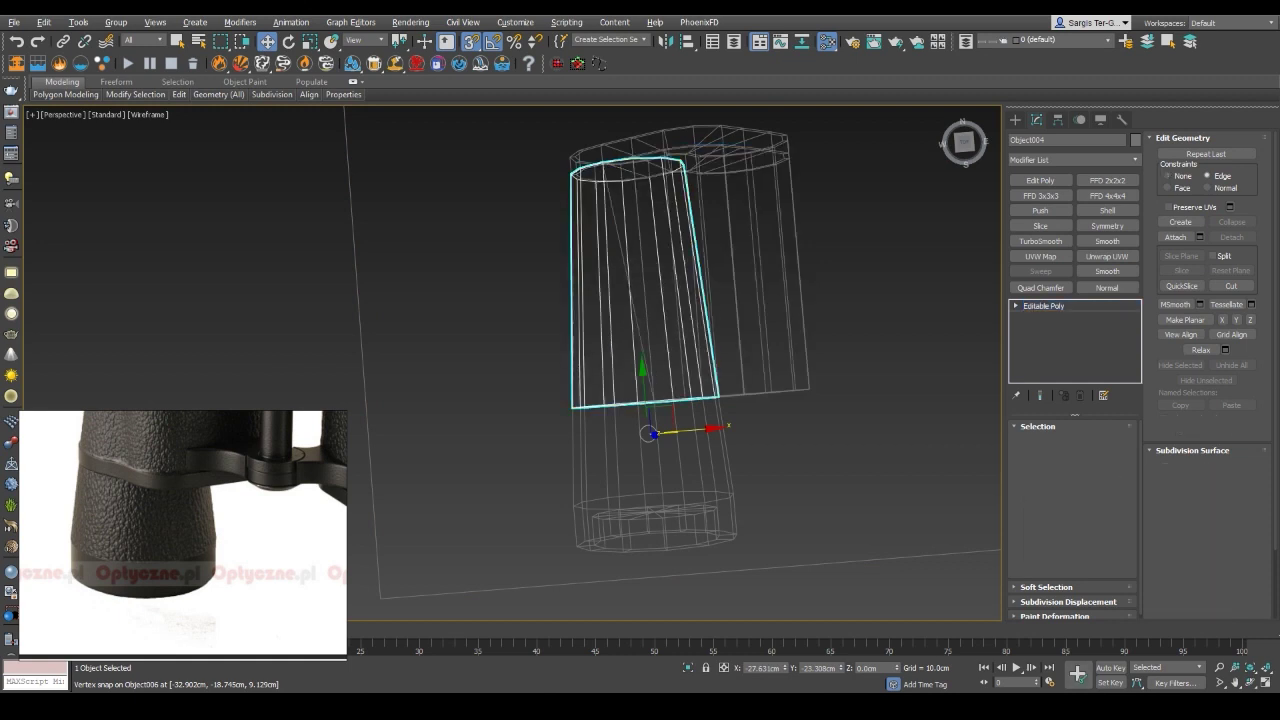
{"action": "left_click", "coordinate": [1043, 305]}
Enter Vertex sub-object mode on Object006 with a wireframe view
{"action": "scroll", "coordinate": [650, 360], "scroll_direction": "up", "scroll_amount": 2}
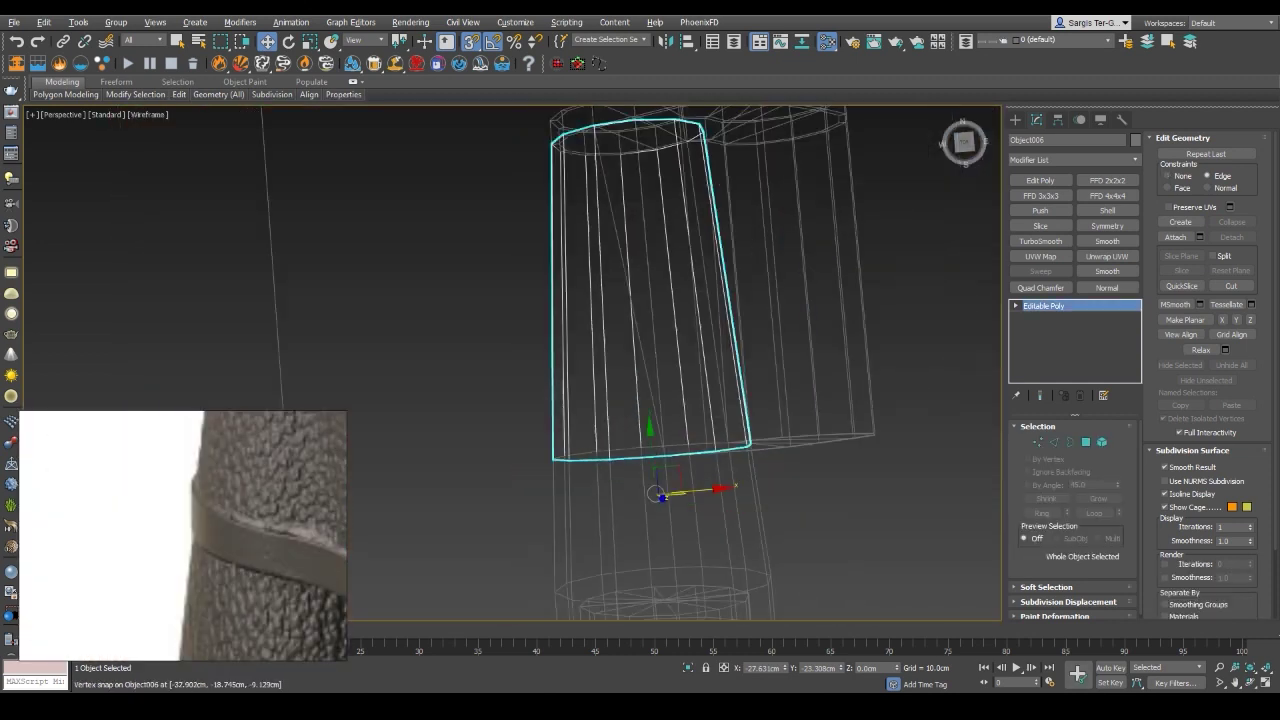
{"action": "key", "text": "F3"}
{"action": "key", "text": "F3"}
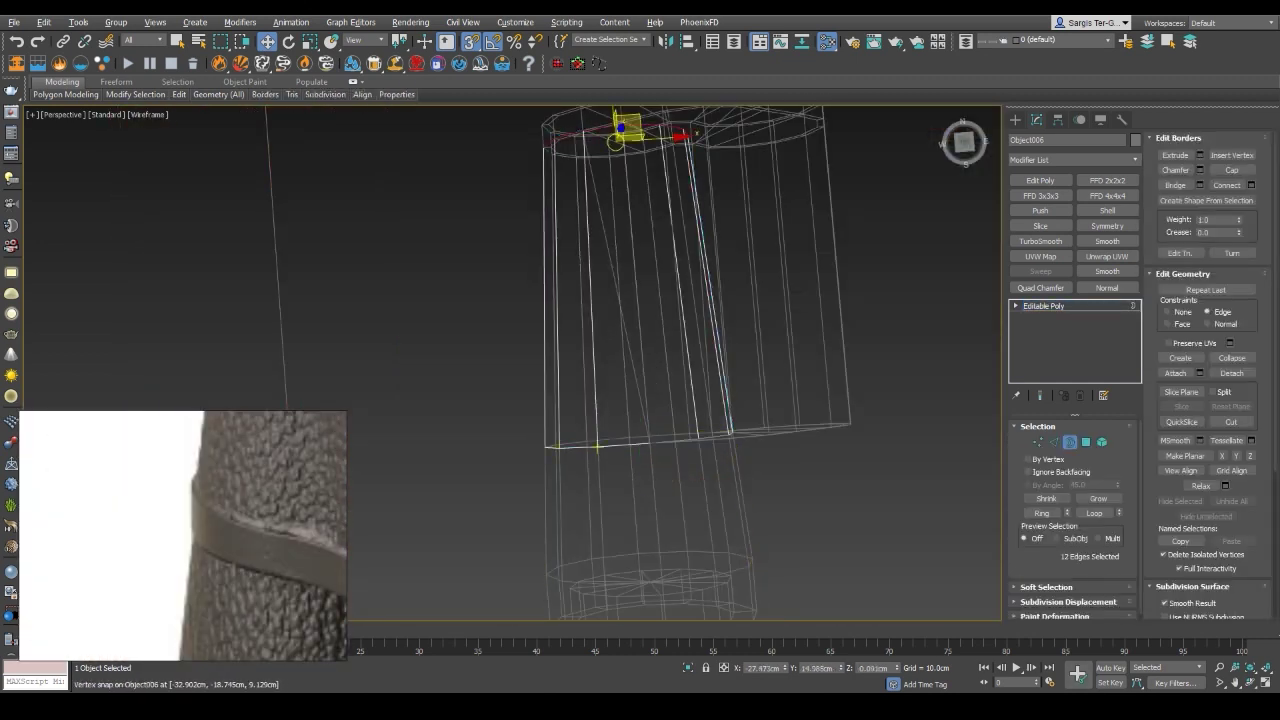
{"action": "key", "text": "F3"}
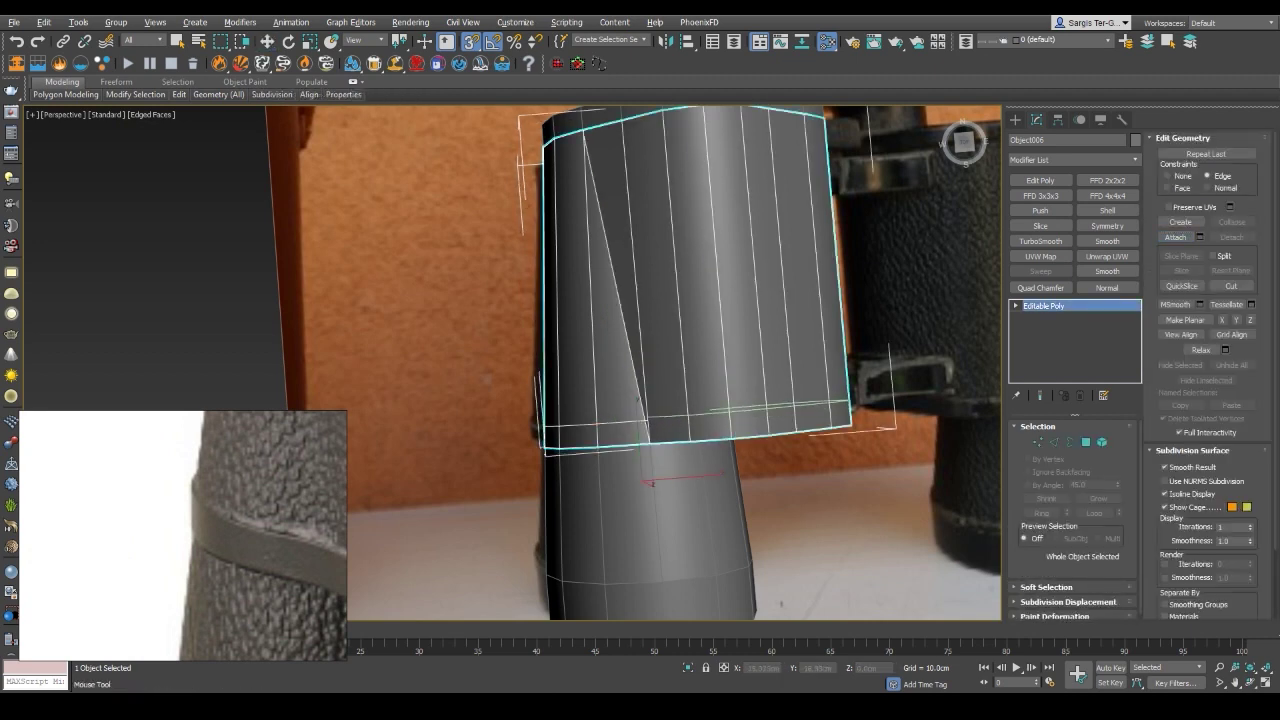
{"action": "scroll", "coordinate": [963, 141], "scroll_direction": "up", "scroll_amount": 3}
{"action": "key", "text": "F3"}
{"action": "key", "text": "1"}
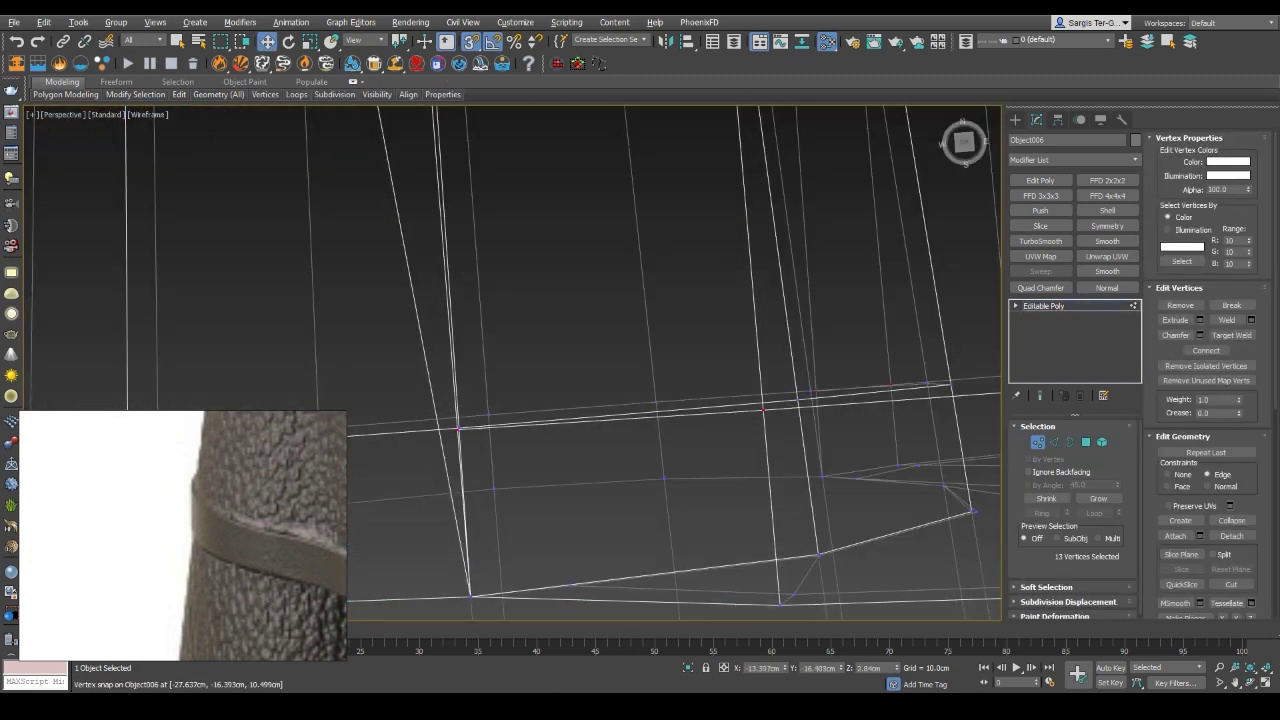
{"action": "key", "text": "F3"}
Target Weld the seam vertices between Object006's two tubes onto their neighbours
{"action": "key", "text": "F3"}
{"action": "scroll", "coordinate": [512, 360], "scroll_direction": "down", "scroll_amount": 2}
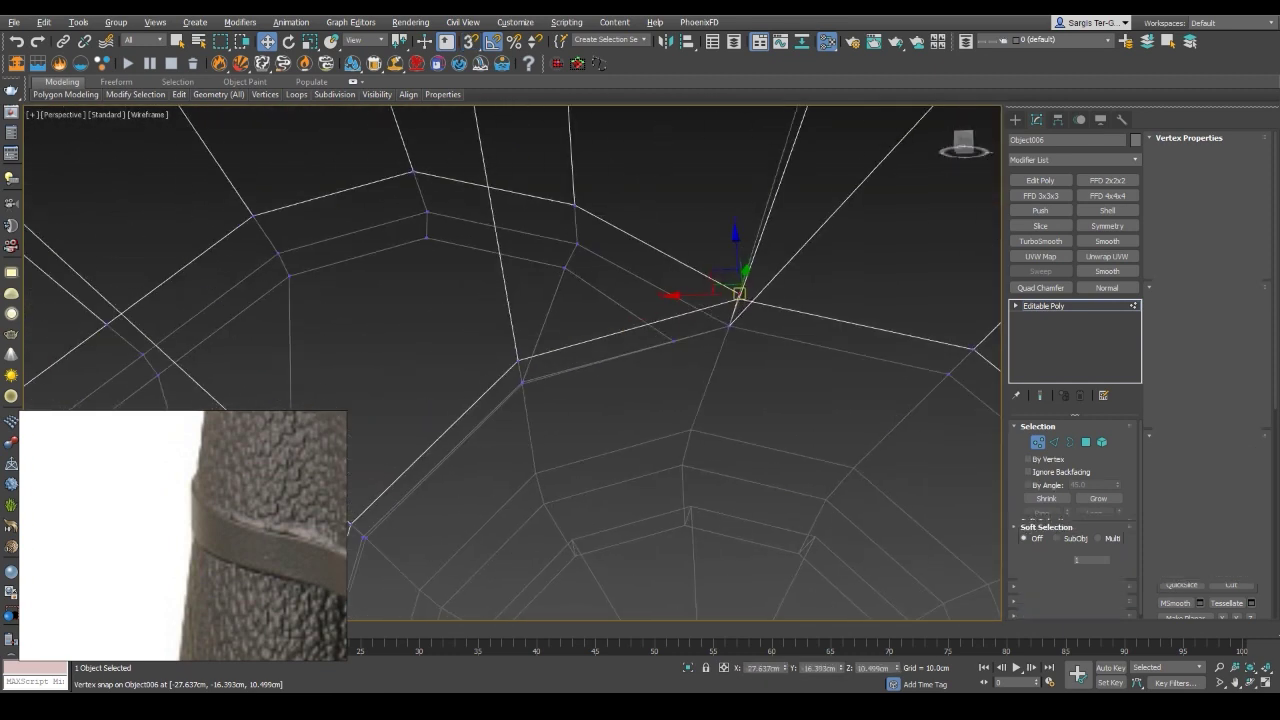
{"action": "key", "text": "4"}
{"action": "key", "text": "F3"}
{"action": "scroll", "coordinate": [512, 360], "scroll_direction": "up", "scroll_amount": 5}
{"action": "key", "text": "F3"}
{"action": "scroll", "coordinate": [620, 360], "scroll_direction": "down", "scroll_amount": 5}
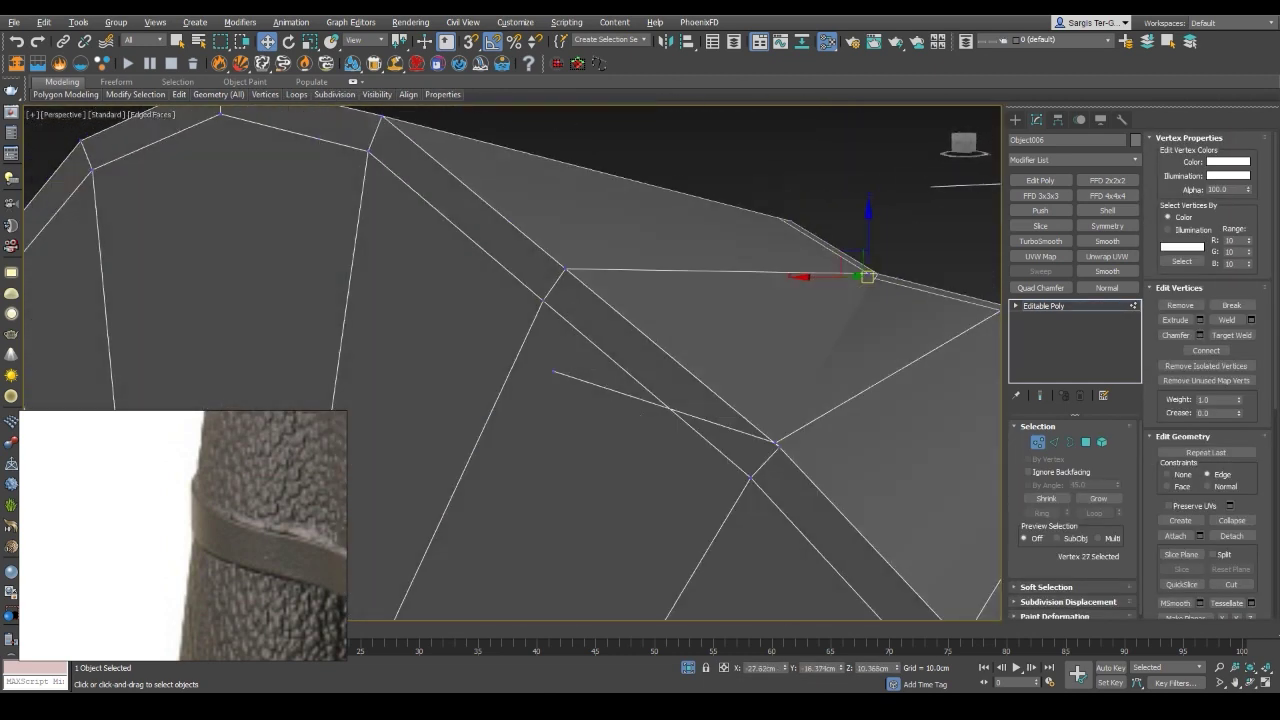
{"action": "right_click", "coordinate": [863, 277]}
{"action": "left_click", "coordinate": [800, 366]}
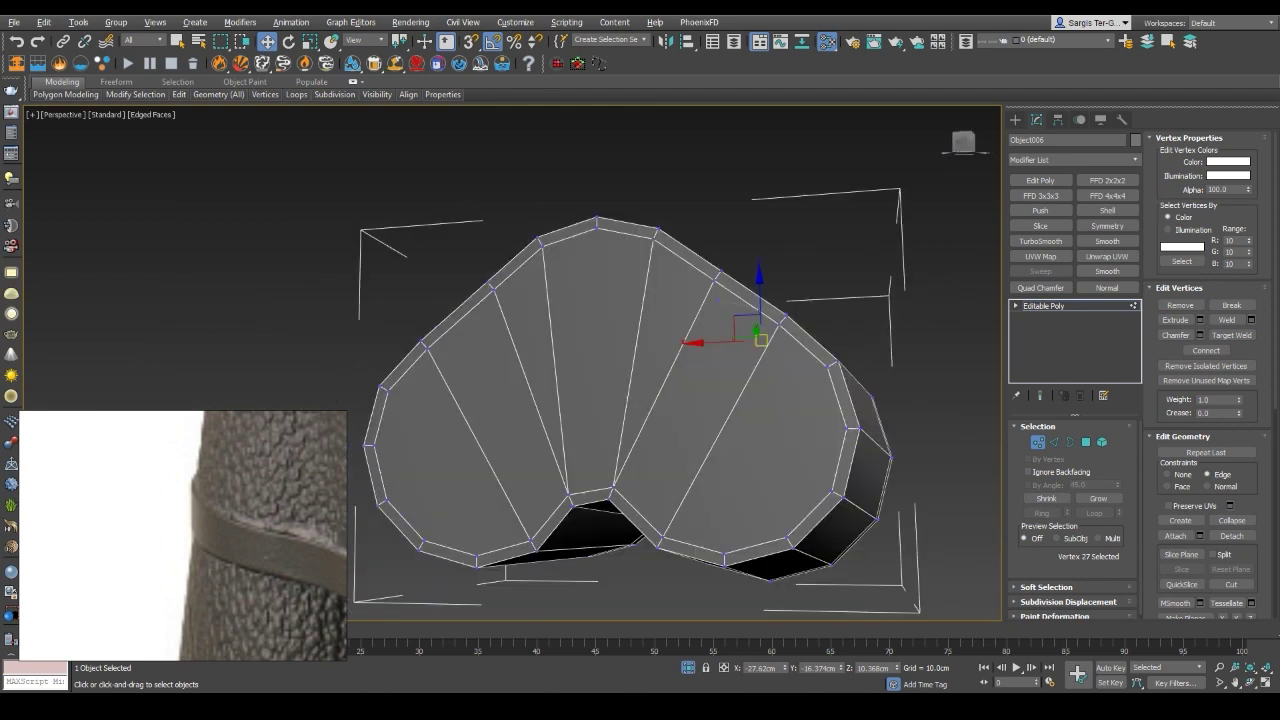
{"action": "key", "text": "F3"}
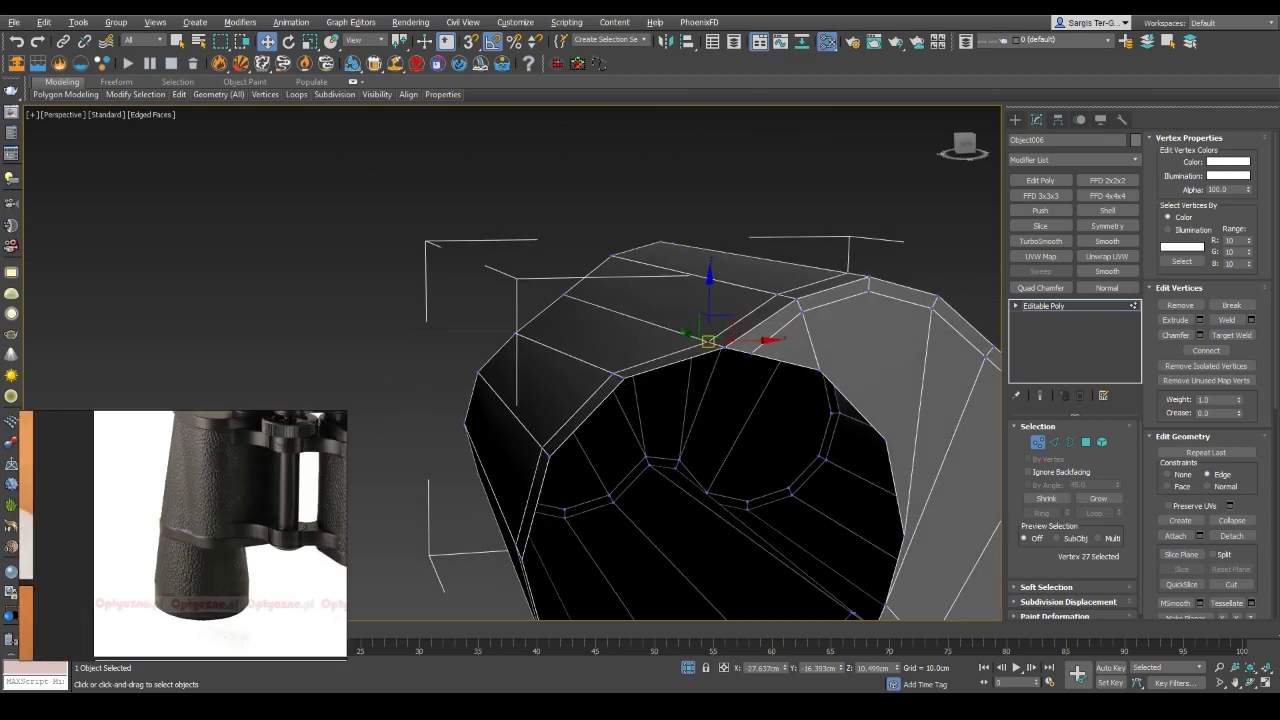
Target Weld another seam vertex of Object006 and return to the shaded view
{"action": "middle_click_drag", "start_coordinate": [700, 400], "coordinate": [660, 390], "text": "alt"}
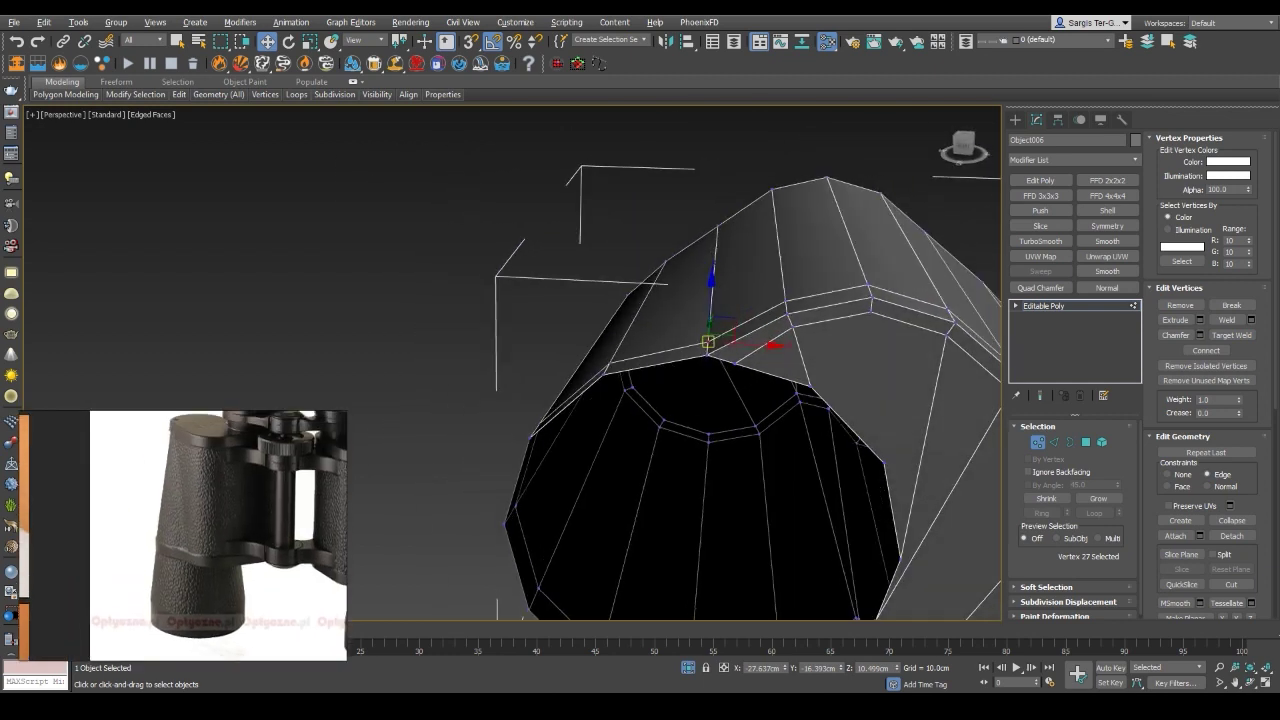
{"action": "left_click", "coordinate": [720, 338]}
{"action": "middle_click_drag", "start_coordinate": [720, 338], "coordinate": [762, 366], "text": "alt"}
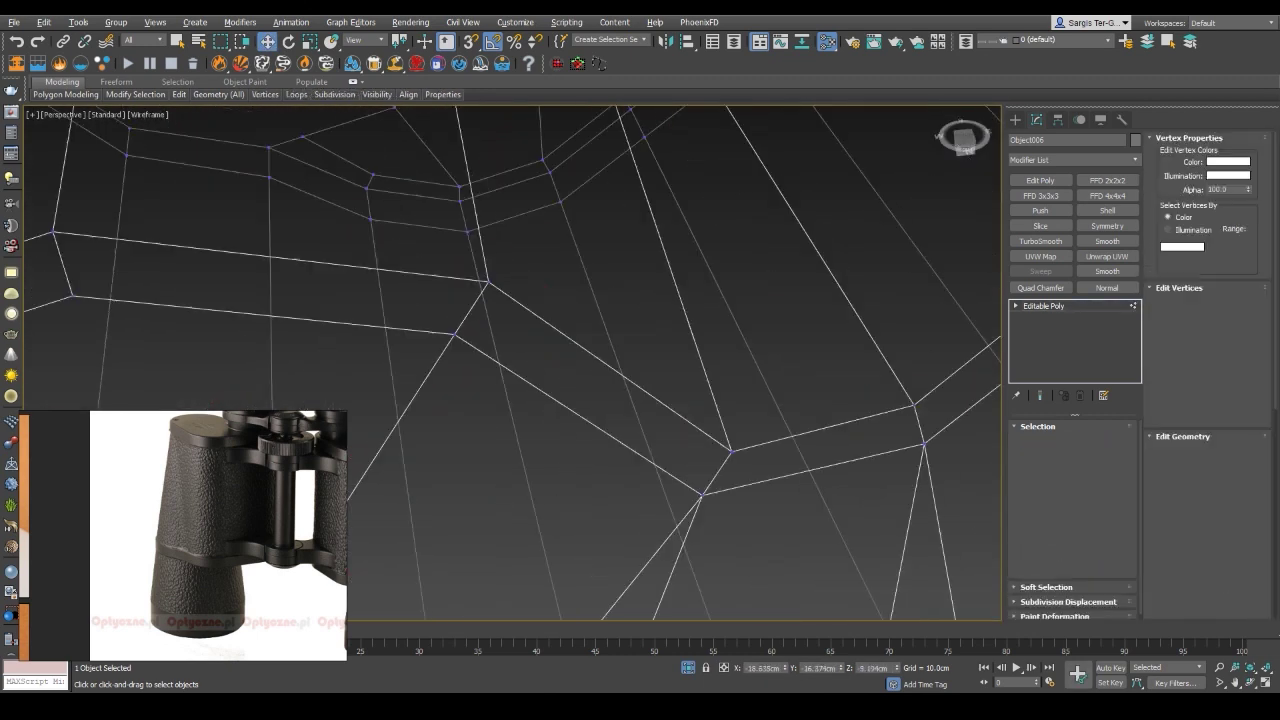
{"action": "key", "text": "F3"}
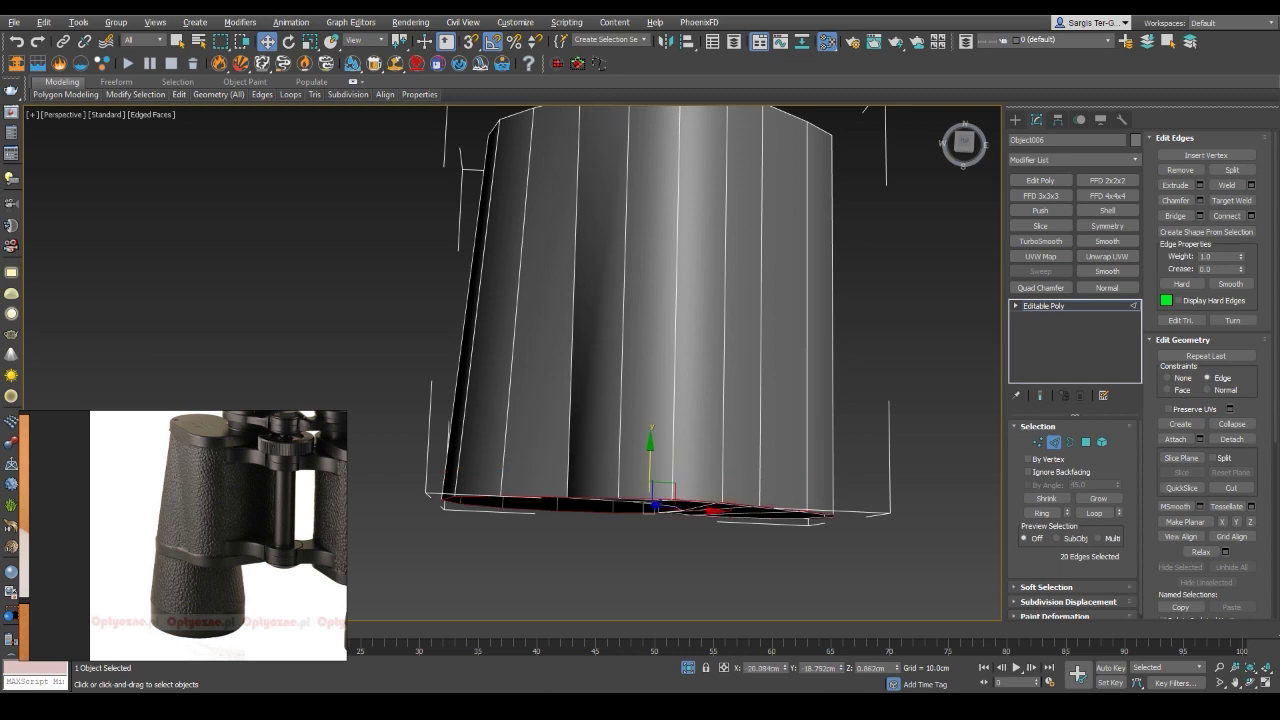
Look down at the tube's top and enter Vertex mode from the right-click menu
{"action": "mouse_move", "coordinate": [600, 400]}
{"action": "middle_mouse_down", "text": "alt"}
{"action": "mouse_move", "coordinate": [640, 380]}
{"action": "mouse_move", "coordinate": [620, 390]}
{"action": "mouse_move", "coordinate": [600, 340]}
{"action": "mouse_move", "coordinate": [620, 360]}
{"action": "mouse_move", "coordinate": [630, 350]}
{"action": "mouse_move", "coordinate": [630, 300]}
{"action": "mouse_move", "coordinate": [620, 400]}
{"action": "mouse_move", "coordinate": [640, 380]}
{"action": "mouse_move", "coordinate": [620, 410]}
{"action": "mouse_move", "coordinate": [620, 375]}
{"action": "middle_mouse_up", "text": "alt"}
{"action": "scroll", "coordinate": [600, 380], "scroll_direction": "down", "scroll_amount": 5}
{"action": "scroll", "coordinate": [575, 250], "scroll_direction": "up", "scroll_amount": 3}
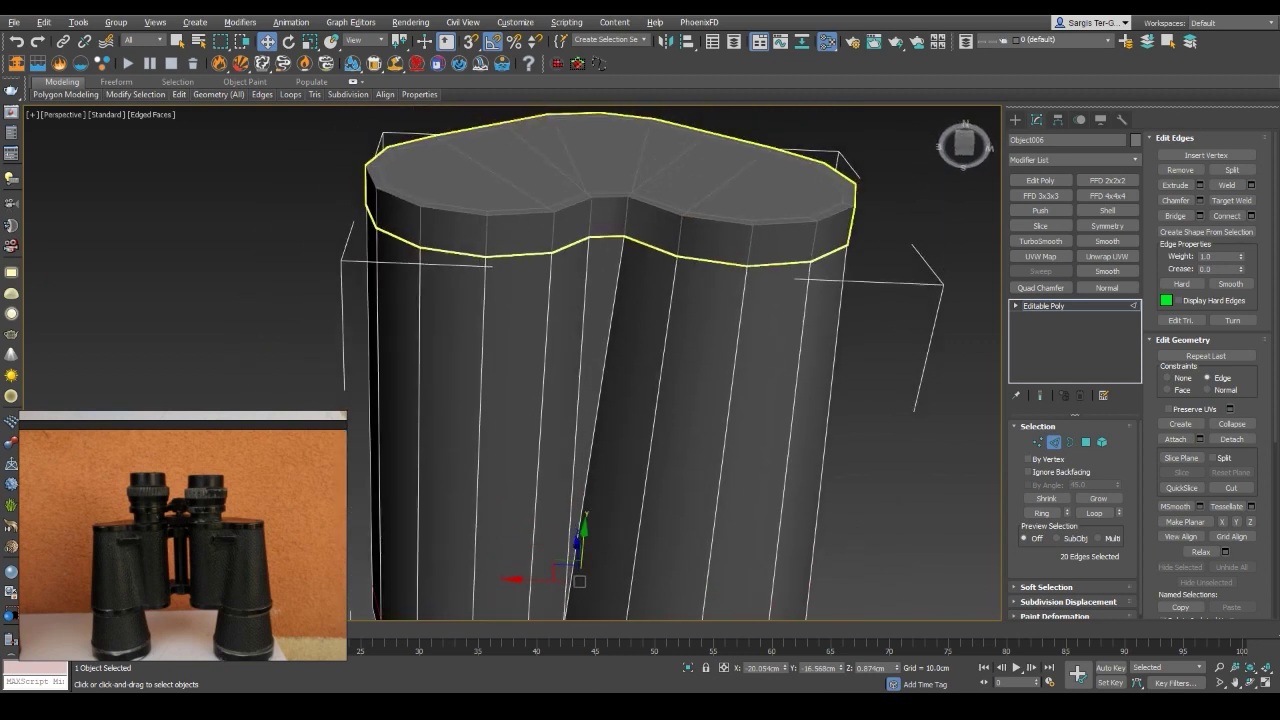
{"action": "scroll", "coordinate": [600, 250], "scroll_direction": "up", "scroll_amount": 3}
{"action": "key", "text": "F3"}
{"action": "right_click", "coordinate": [586, 243]}
{"action": "left_click", "coordinate": [657, 271]}
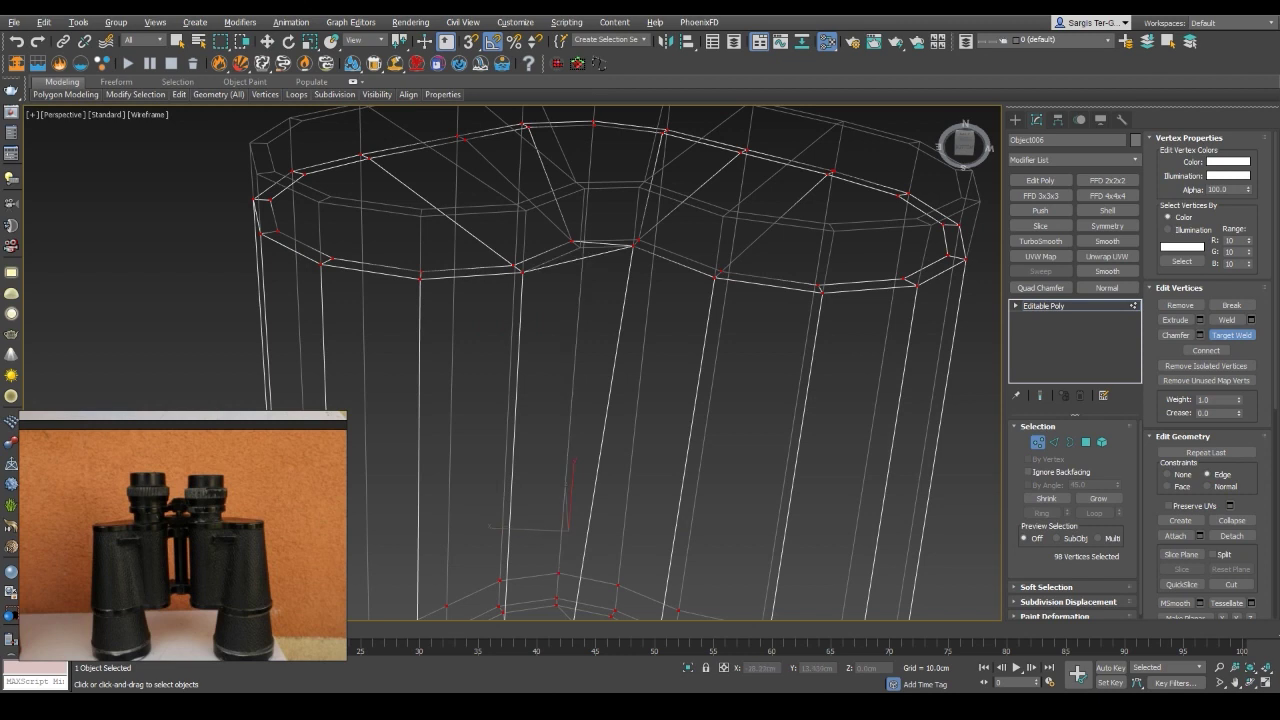
Weld the top cap's centre vertex onto its target vertex
{"action": "key", "text": "F3"}
{"action": "key", "text": "1"}
{"action": "key", "text": "w"}
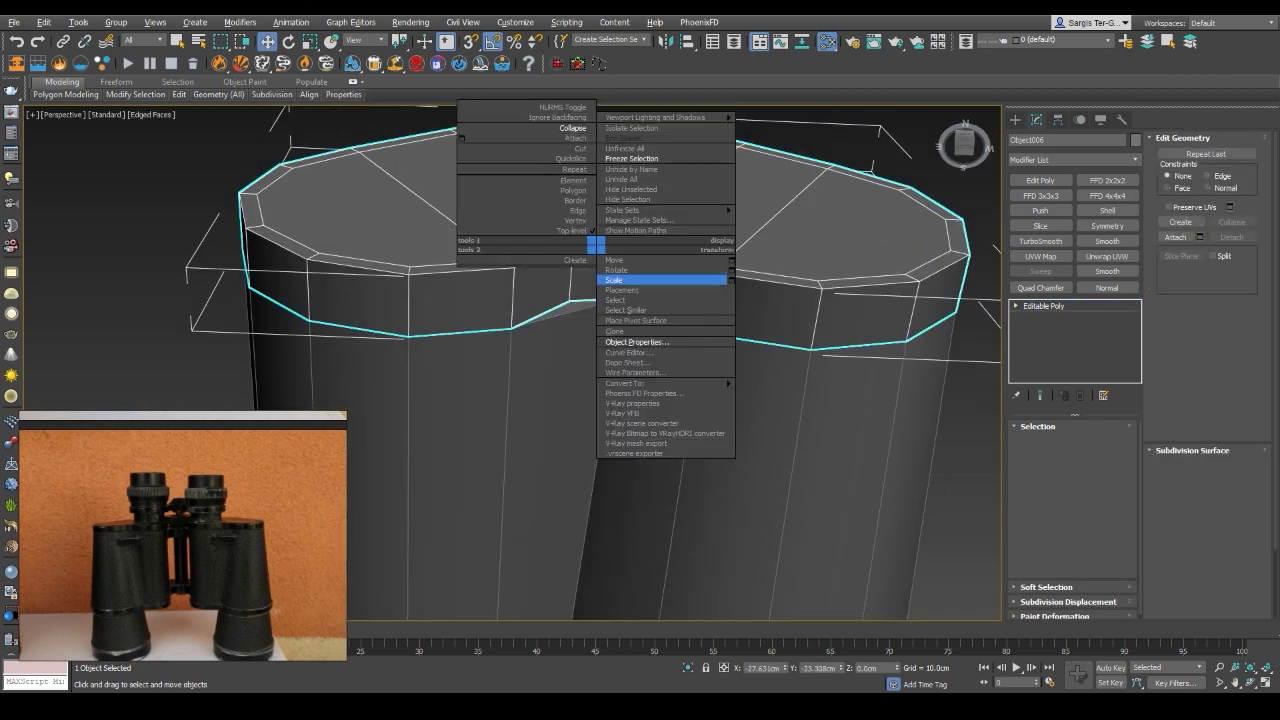
{"action": "key", "text": "F3"}
{"action": "key", "text": "1"}
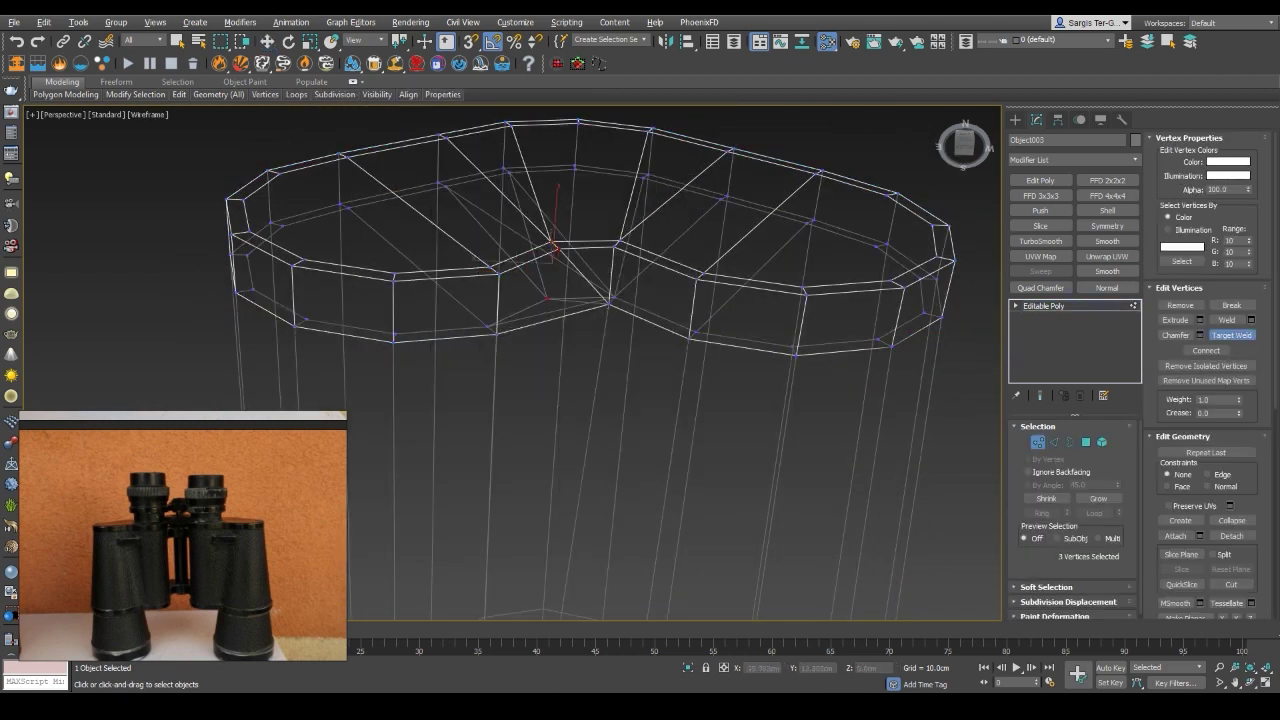
{"action": "key", "text": "F3"}
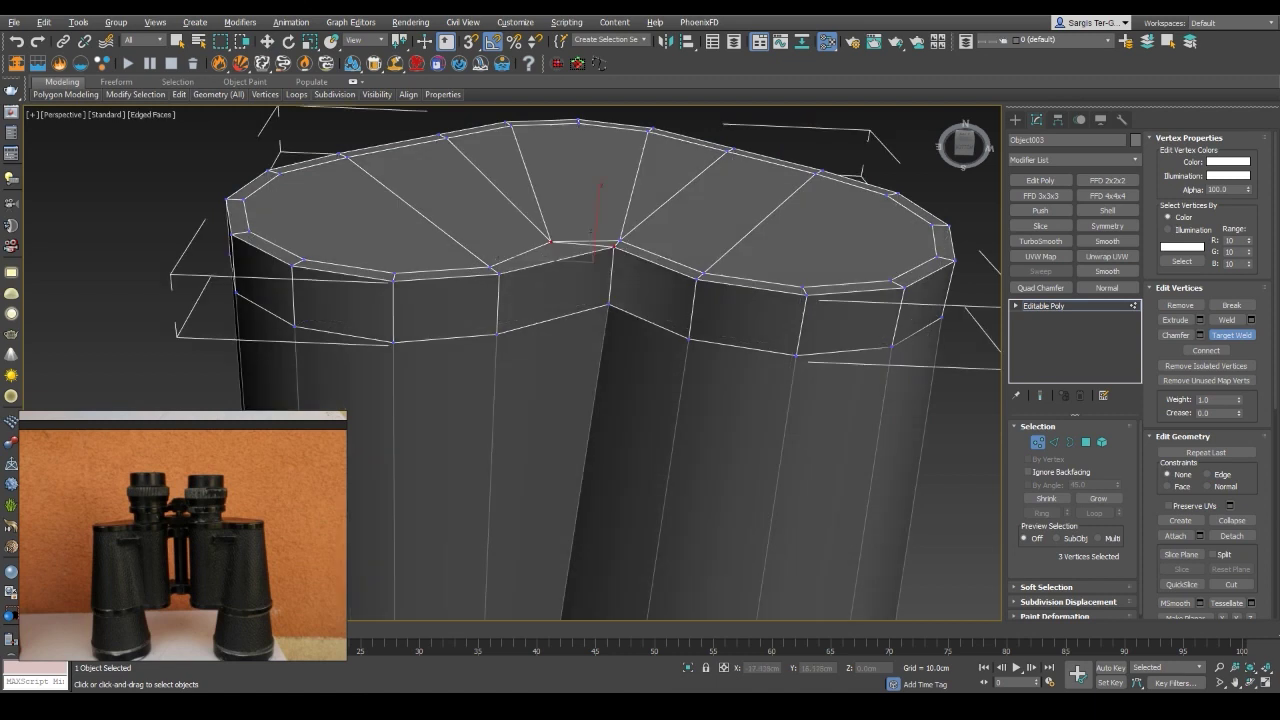
{"action": "left_click", "coordinate": [615, 242]}
{"action": "key", "text": "w"}
{"action": "mouse_move", "coordinate": [615, 242]}
{"action": "middle_mouse_down", "text": "alt"}
{"action": "mouse_move", "coordinate": [625, 250]}
{"action": "mouse_move", "coordinate": [560, 372]}
{"action": "middle_mouse_up", "text": "alt"}
Preview TurboSmooth on the mesh, then undo it and restore edged shading
{"action": "left_click", "coordinate": [1040, 241]}
{"action": "key", "text": "ctrl+z"}
{"action": "key", "text": "F4"}
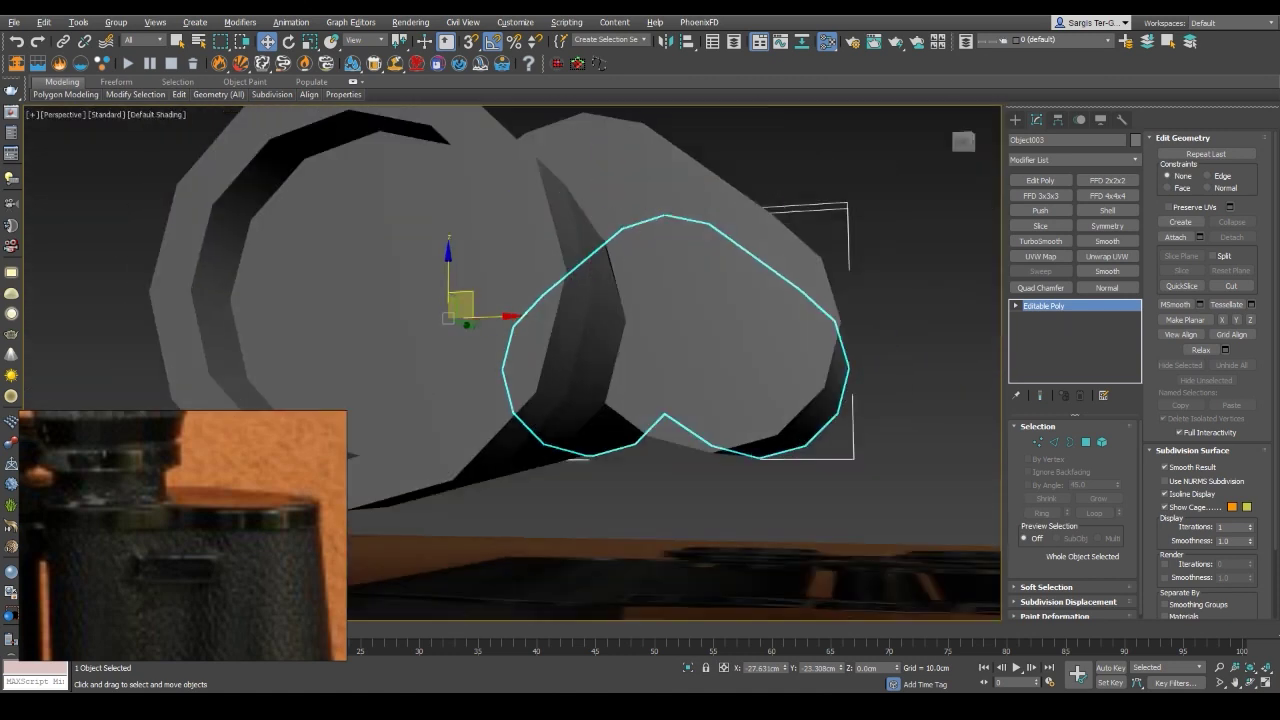
{"action": "key", "text": "F4"}
Select the bottom polygon ring for detaching as Object007
{"action": "scroll", "coordinate": [540, 530], "scroll_direction": "up", "scroll_amount": 5}
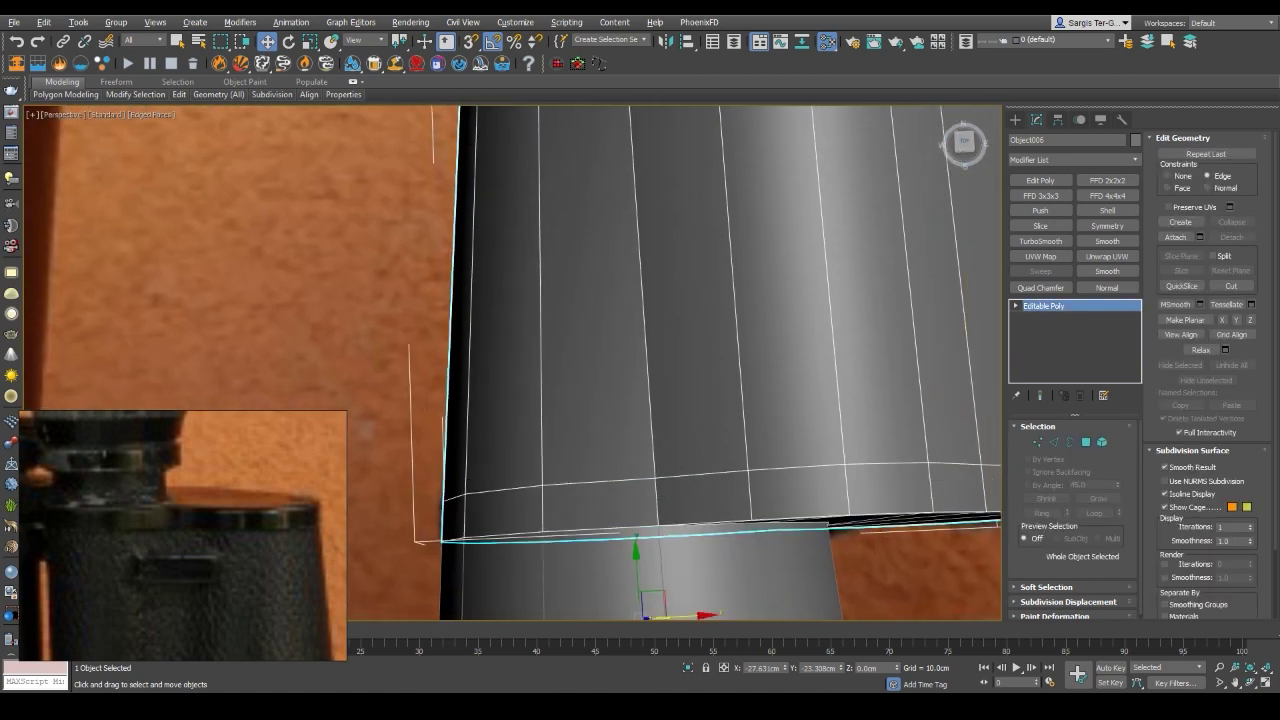
{"action": "key", "text": "F3"}
{"action": "scroll", "coordinate": [540, 400], "scroll_direction": "down", "scroll_amount": 5}
{"action": "key", "text": "4"}
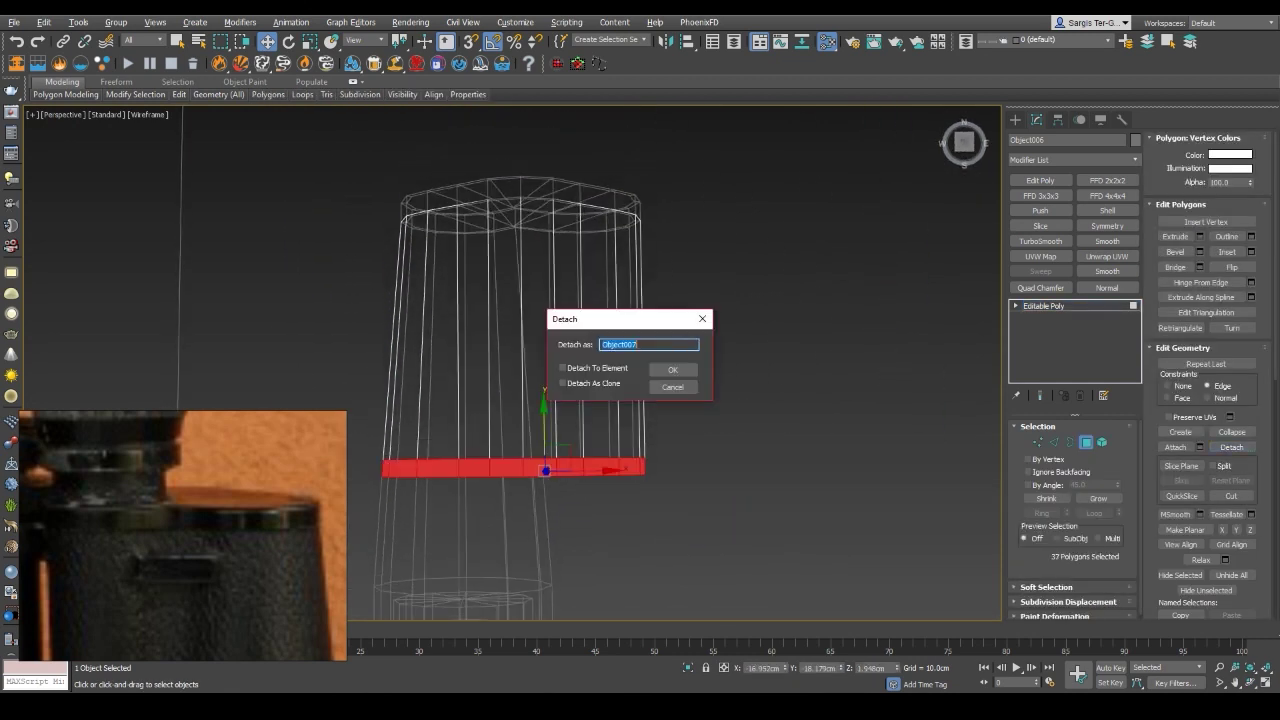
Confirm detaching the ring as Object007 and inspect its open border from below
{"action": "key", "text": "Return"}
{"action": "key", "text": "F3"}
{"action": "key", "text": "3"}
{"action": "scroll", "coordinate": [600, 420], "scroll_direction": "up", "scroll_amount": 5}
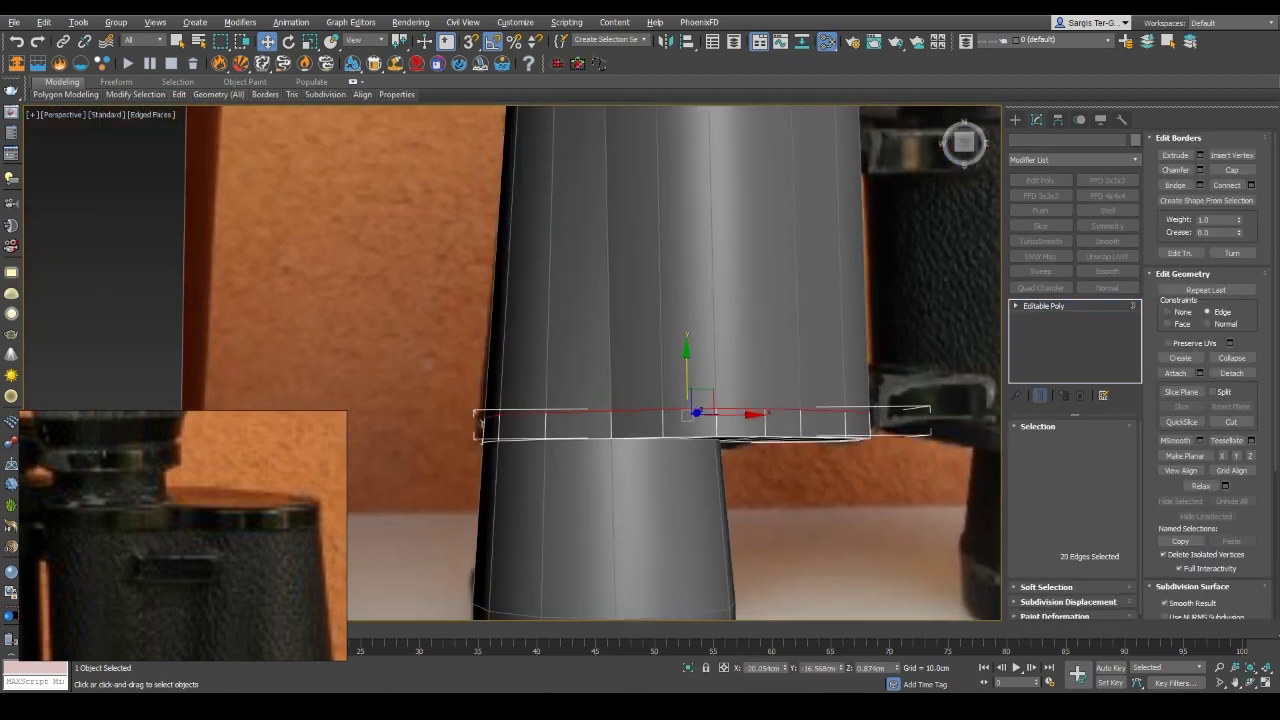
{"action": "key", "text": "F3"}
{"action": "scroll", "coordinate": [687, 413], "scroll_direction": "up", "scroll_amount": 5}
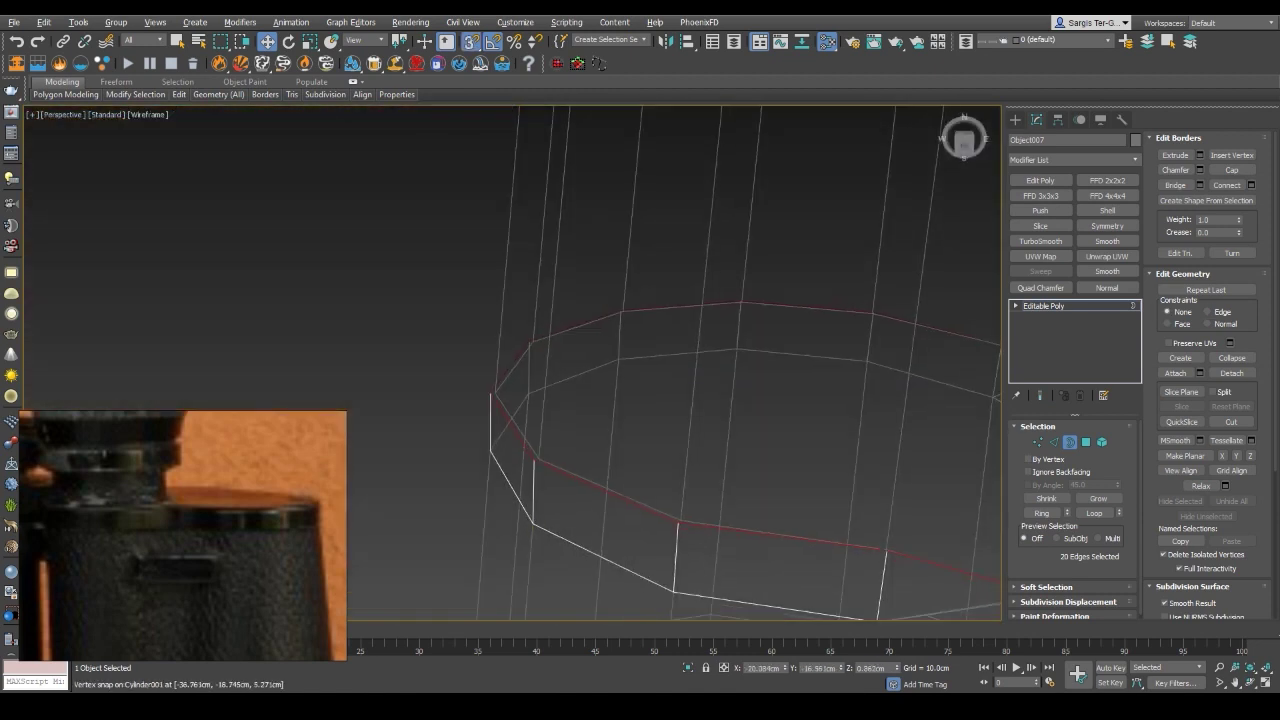
{"action": "scroll", "coordinate": [708, 414], "scroll_direction": "down", "scroll_amount": 4}
{"action": "key", "text": "F3"}
{"action": "scroll", "coordinate": [708, 414], "scroll_direction": "up", "scroll_amount": 4}
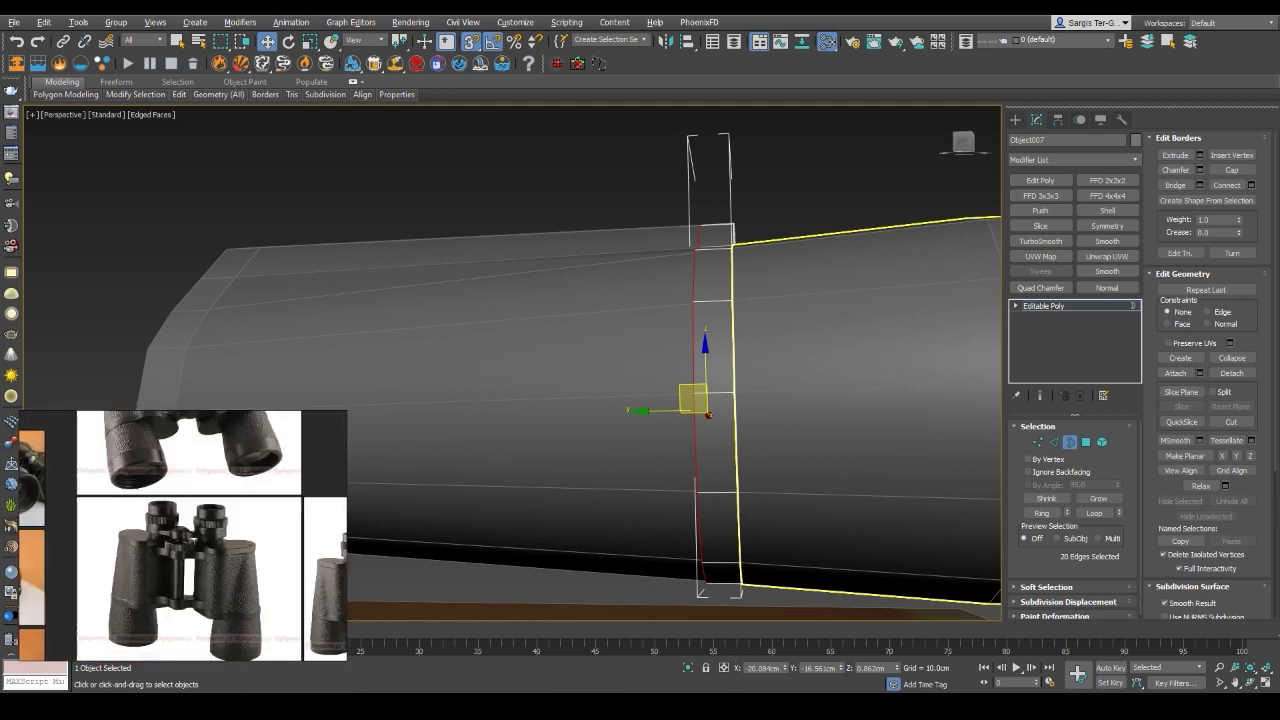
{"action": "mouse_move", "coordinate": [708, 414]}
{"action": "middle_mouse_down", "text": "alt"}
{"action": "mouse_move", "coordinate": [760, 330]}
{"action": "mouse_move", "coordinate": [720, 360]}
{"action": "middle_mouse_up", "text": "alt"}
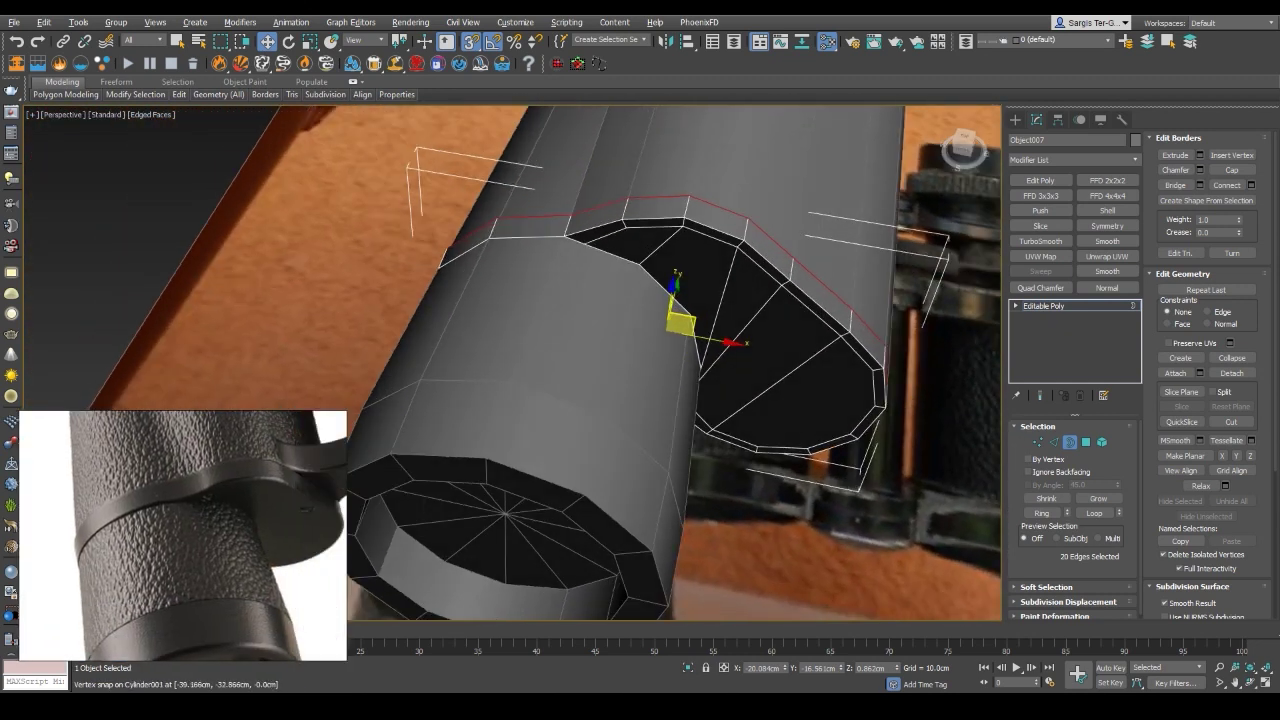
{"action": "key", "text": "F3"}
Select the ring's open border loop and cap it with a polygon
{"action": "key", "text": "4"}
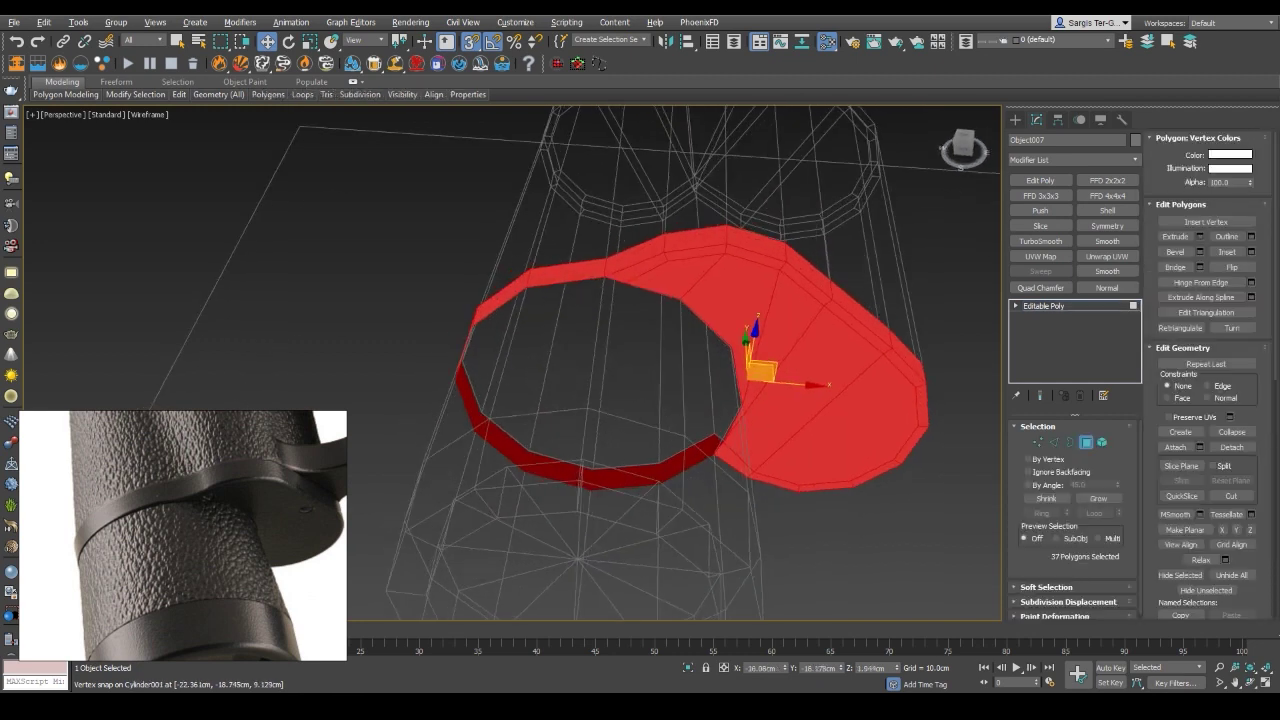
{"action": "left_click_drag", "start_coordinate": [660, 330], "coordinate": [712, 380]}
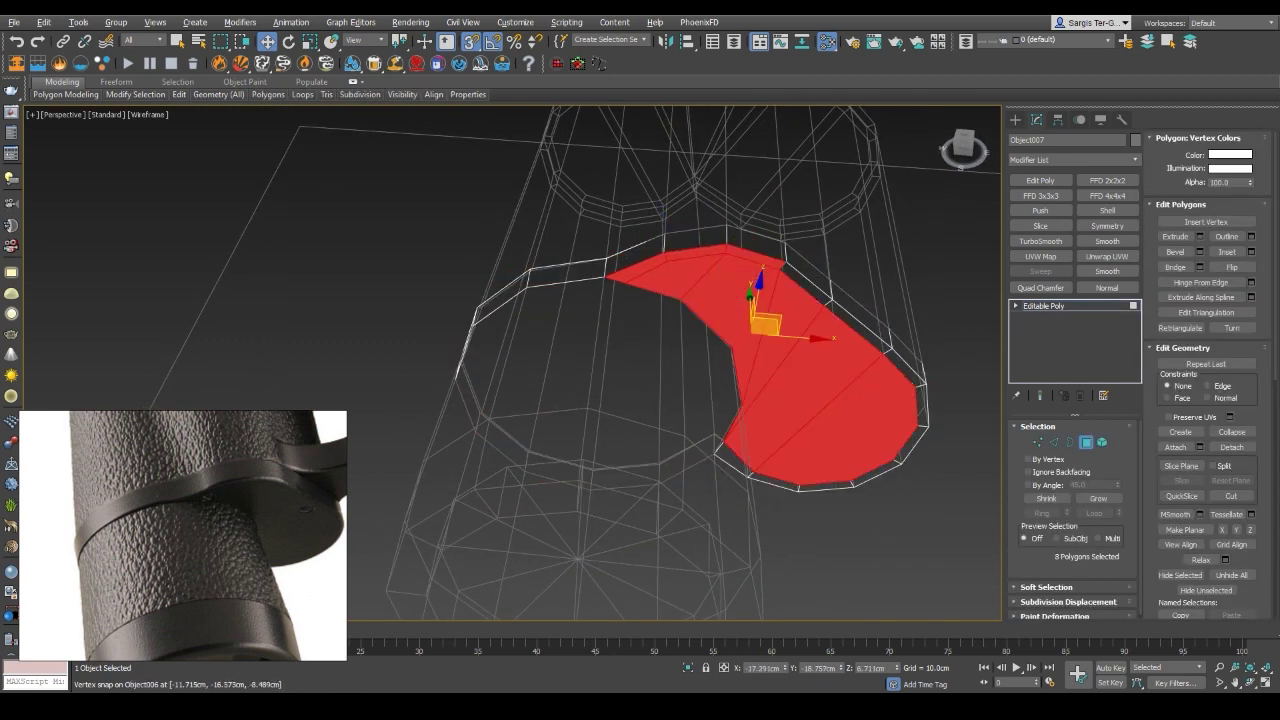
{"action": "key", "text": "F3"}
{"action": "key", "text": "F3"}
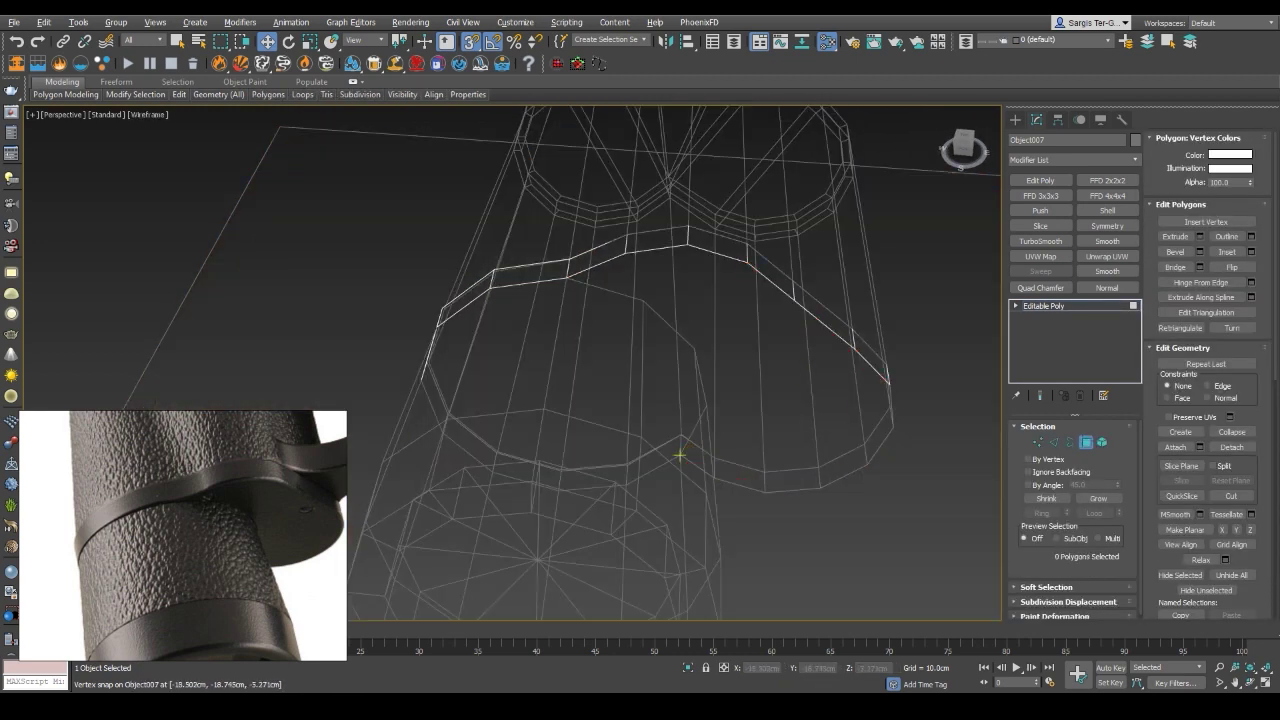
{"action": "key", "text": "3"}
{"action": "left_click", "coordinate": [679, 455]}
{"action": "key", "text": "F3"}
{"action": "middle_click_drag", "start_coordinate": [679, 455], "coordinate": [600, 420], "text": "alt"}
{"action": "key", "text": "F3"}
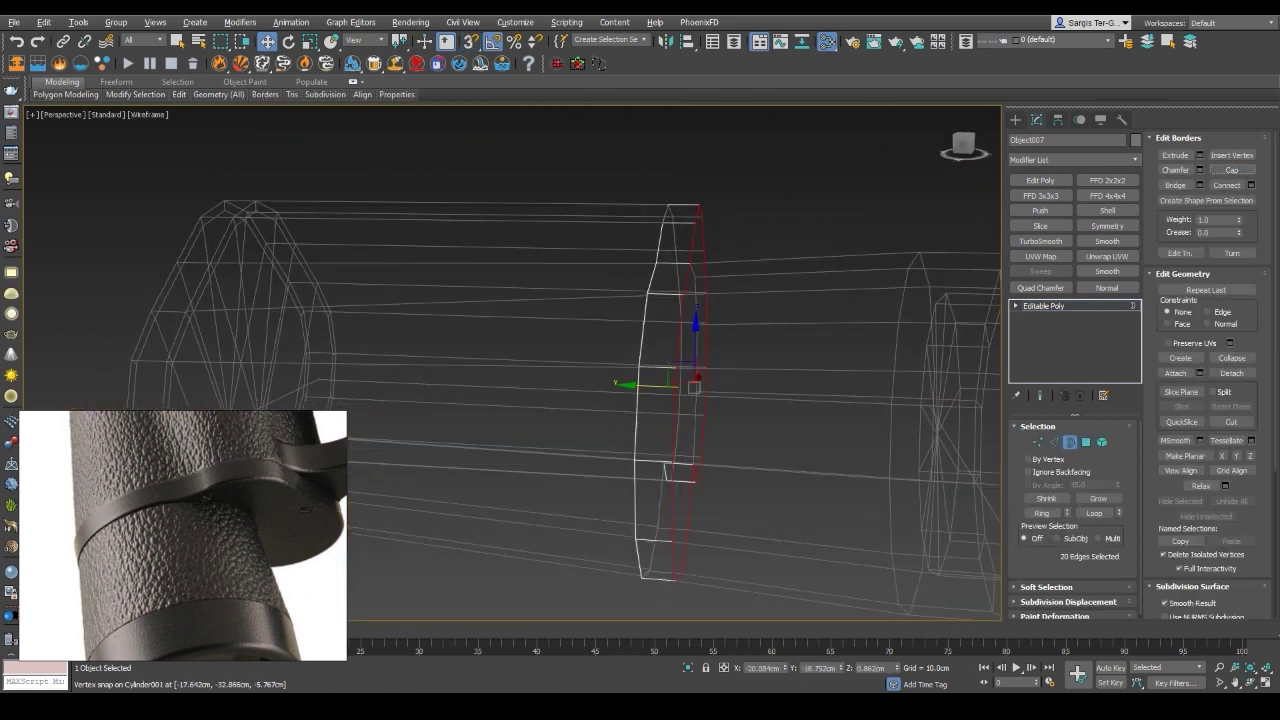
{"action": "mouse_move", "coordinate": [690, 420]}
{"action": "middle_mouse_down", "text": "alt"}
{"action": "mouse_move", "coordinate": [600, 380]}
{"action": "mouse_move", "coordinate": [560, 330]}
{"action": "middle_mouse_up", "text": "alt"}
{"action": "key", "text": "alt+p"}
{"action": "key", "text": "4"}
Check the capped border's vertices in shaded and wireframe views
{"action": "key", "text": "1"}
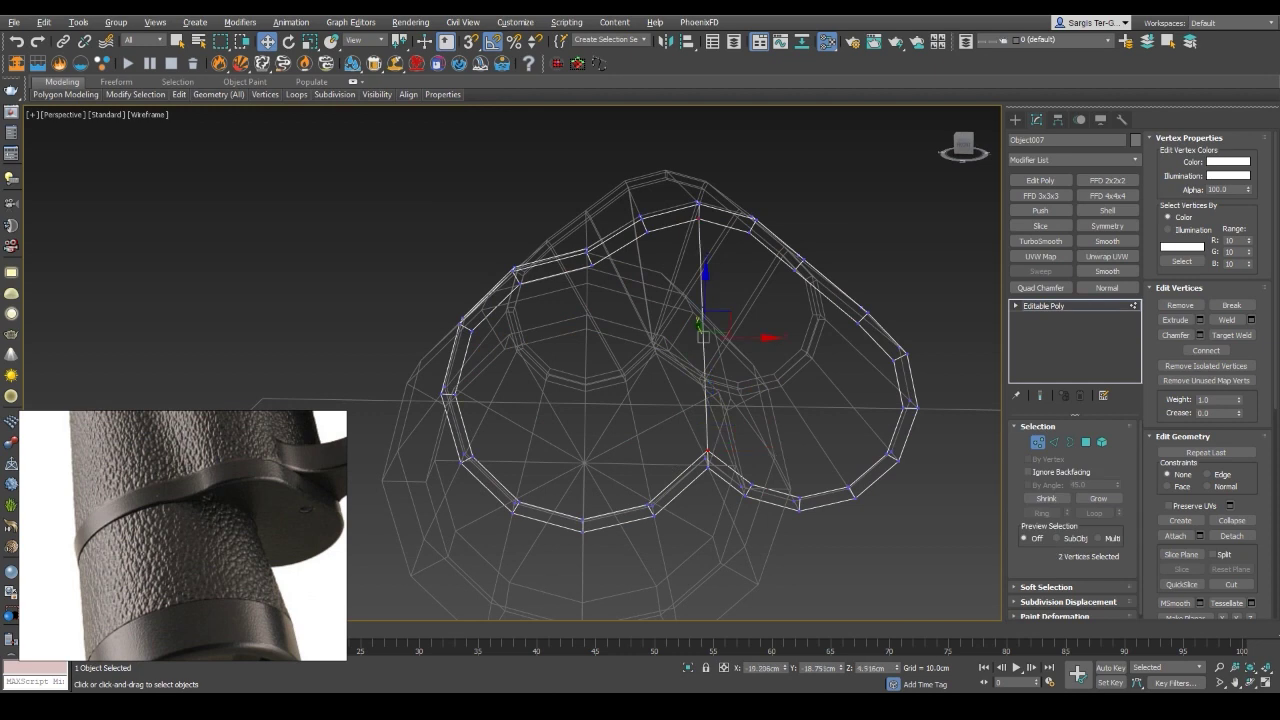
{"action": "key", "text": "F3"}
{"action": "mouse_move", "coordinate": [600, 380]}
{"action": "middle_mouse_down", "text": "alt"}
{"action": "mouse_move", "coordinate": [520, 330]}
{"action": "mouse_move", "coordinate": [480, 340]}
{"action": "mouse_move", "coordinate": [520, 320]}
{"action": "mouse_move", "coordinate": [600, 340]}
{"action": "middle_mouse_up", "text": "alt"}
{"action": "key", "text": "F4"}
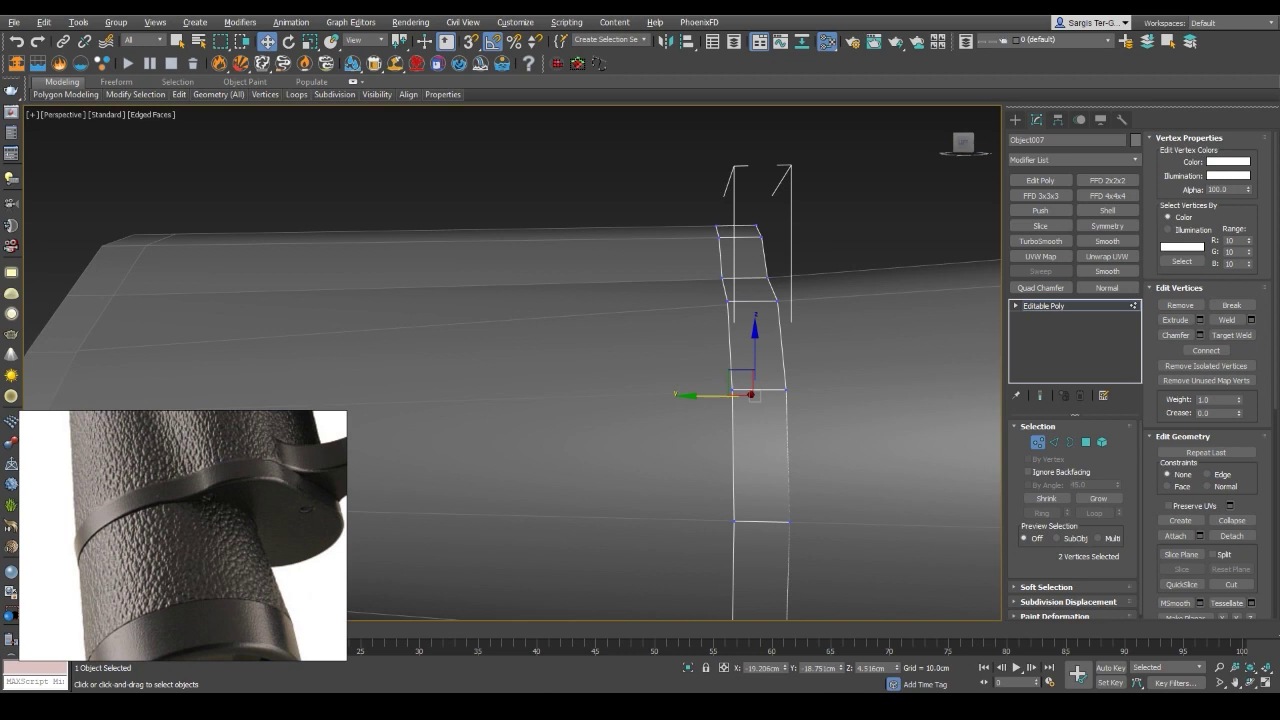
{"action": "scroll", "coordinate": [512, 363], "scroll_direction": "down", "scroll_amount": 5}
{"action": "key", "text": "F3"}
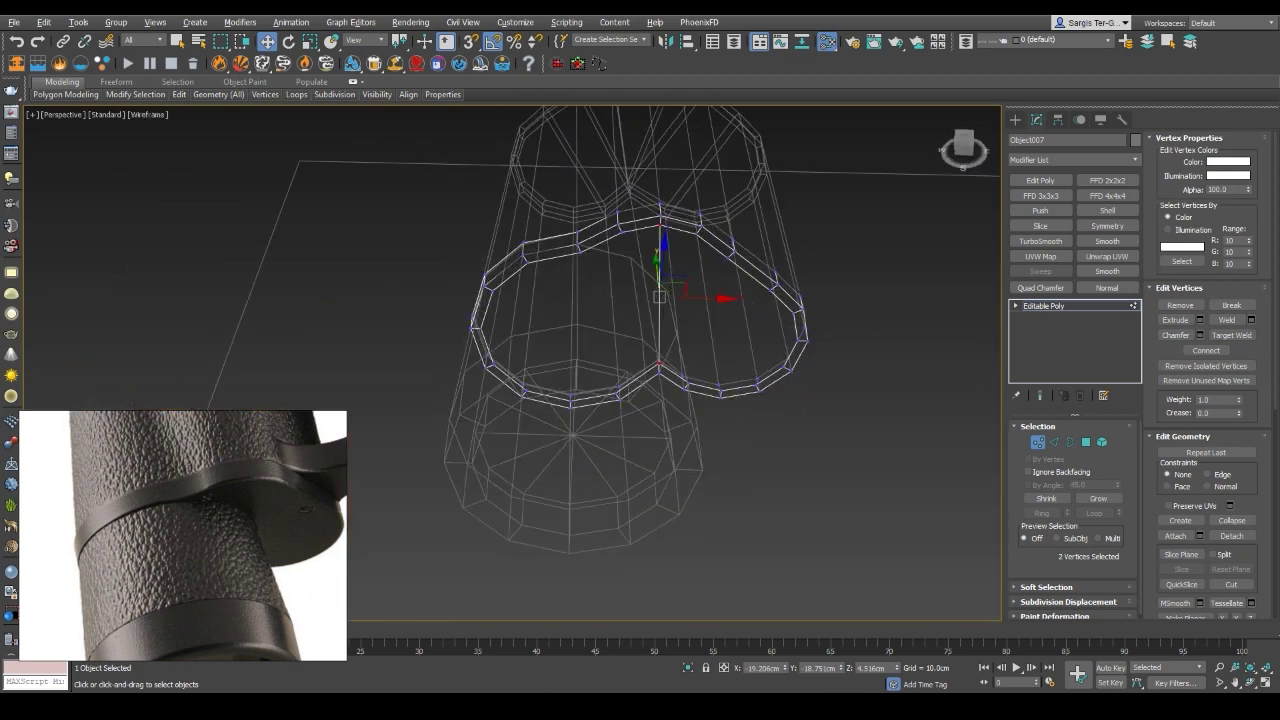
{"action": "key", "text": "F3"}
{"action": "mouse_move", "coordinate": [600, 380]}
{"action": "middle_mouse_down", "text": "alt"}
{"action": "mouse_move", "coordinate": [560, 330]}
{"action": "mouse_move", "coordinate": [580, 320]}
{"action": "middle_mouse_up", "text": "alt"}
{"action": "key", "text": "1"}
{"action": "key", "text": "F3"}
Set the plate's pivot, then add a Symmetry modifier on Z with Flip checked
{"action": "left_click", "coordinate": [1058, 119]}
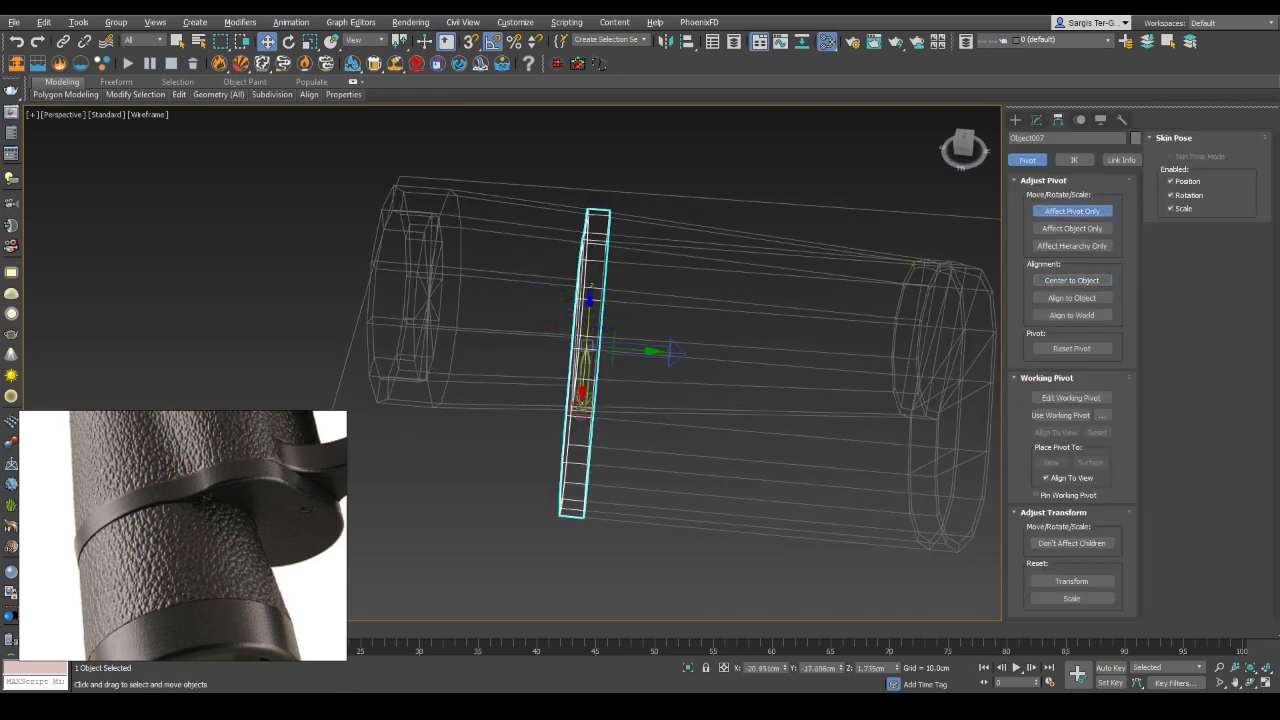
{"action": "left_click", "coordinate": [1037, 119]}
{"action": "left_click", "coordinate": [1107, 225]}
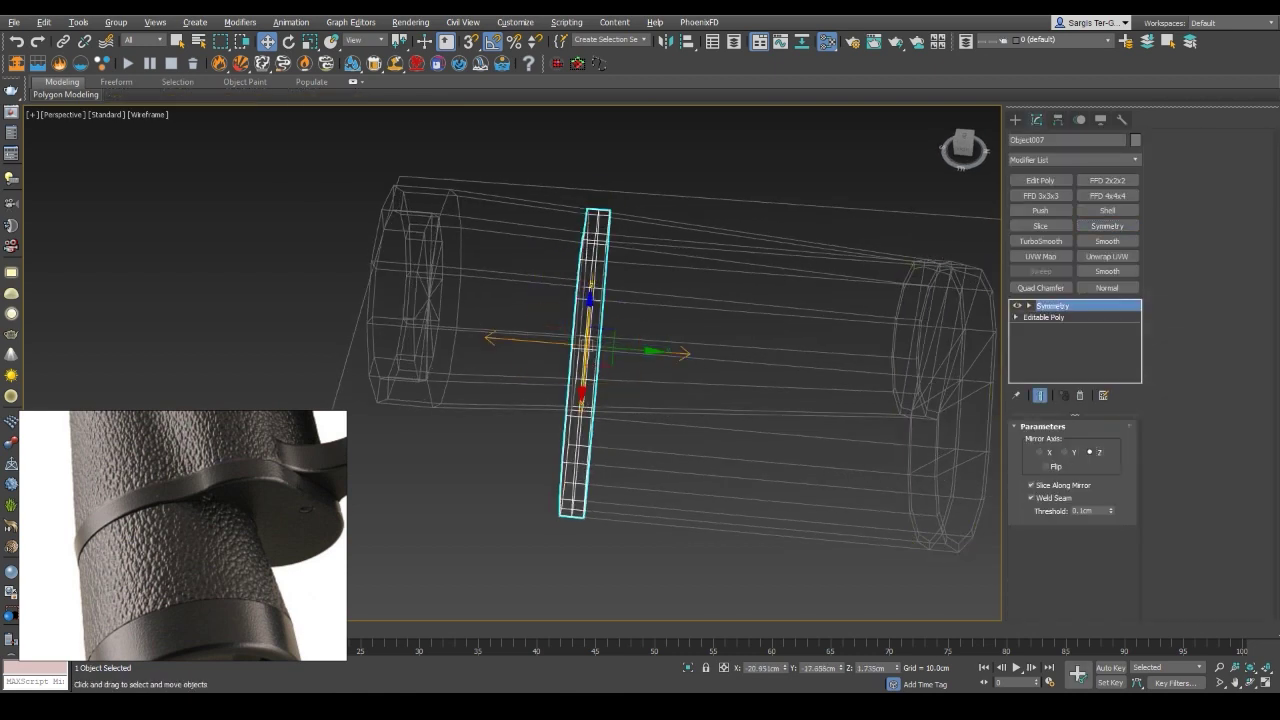
{"action": "left_click", "coordinate": [1045, 466]}
{"action": "key", "text": "F3"}
{"action": "middle_click_drag", "start_coordinate": [600, 380], "coordinate": [620, 300], "text": "alt"}
{"action": "key", "text": "F3"}
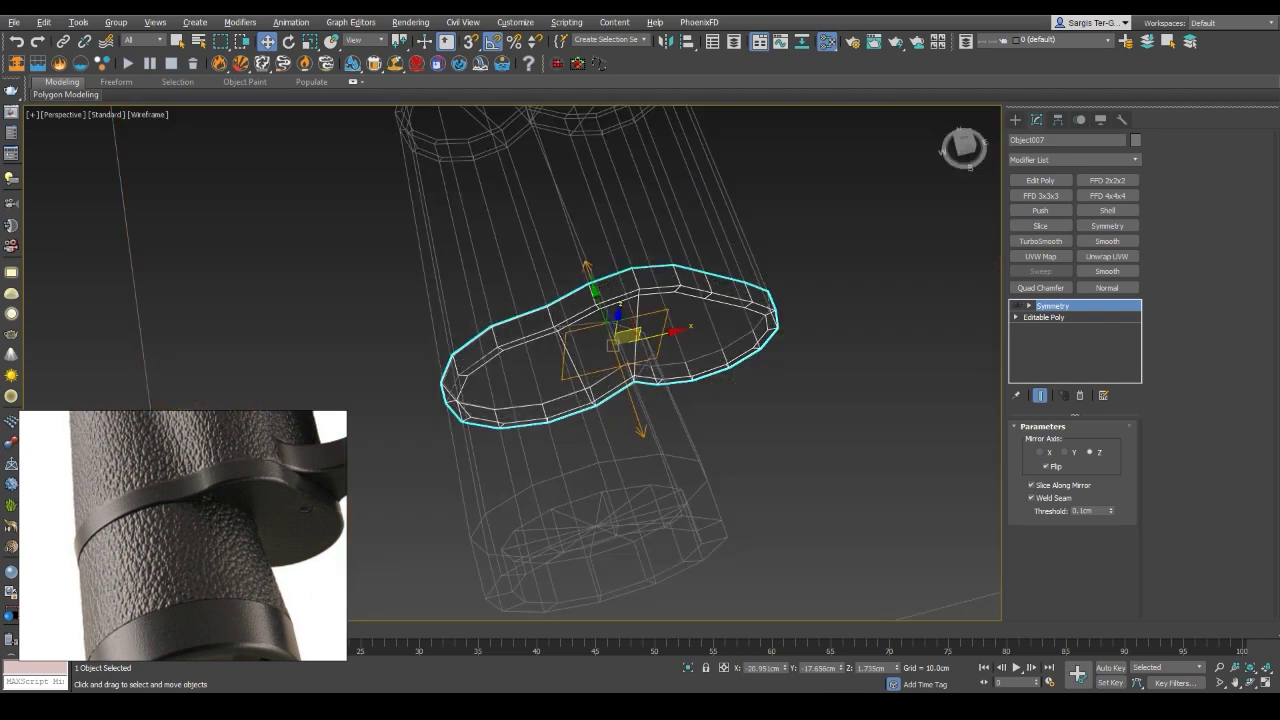
{"action": "key", "text": "F3"}
Collapse the mirrored heart-shaped collar into a single Editable Poly
{"action": "key", "text": "Delete"}
{"action": "middle_click_drag", "start_coordinate": [600, 380], "coordinate": [640, 330], "text": "alt"}
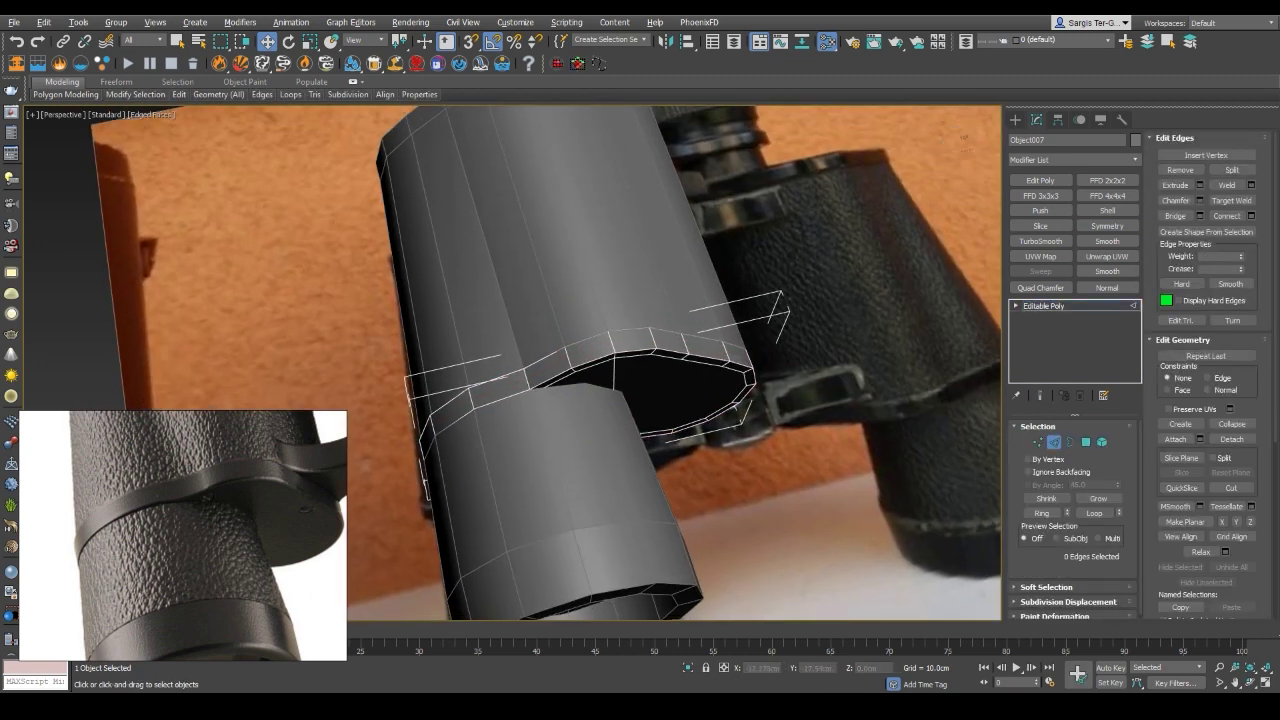
{"action": "key", "text": "F3"}
{"action": "key", "text": "F3"}
{"action": "key", "text": "2"}
{"action": "mouse_move", "coordinate": [600, 380]}
{"action": "middle_mouse_down", "text": "alt"}
{"action": "mouse_move", "coordinate": [620, 350]}
{"action": "mouse_move", "coordinate": [610, 300]}
{"action": "middle_mouse_up", "text": "alt"}
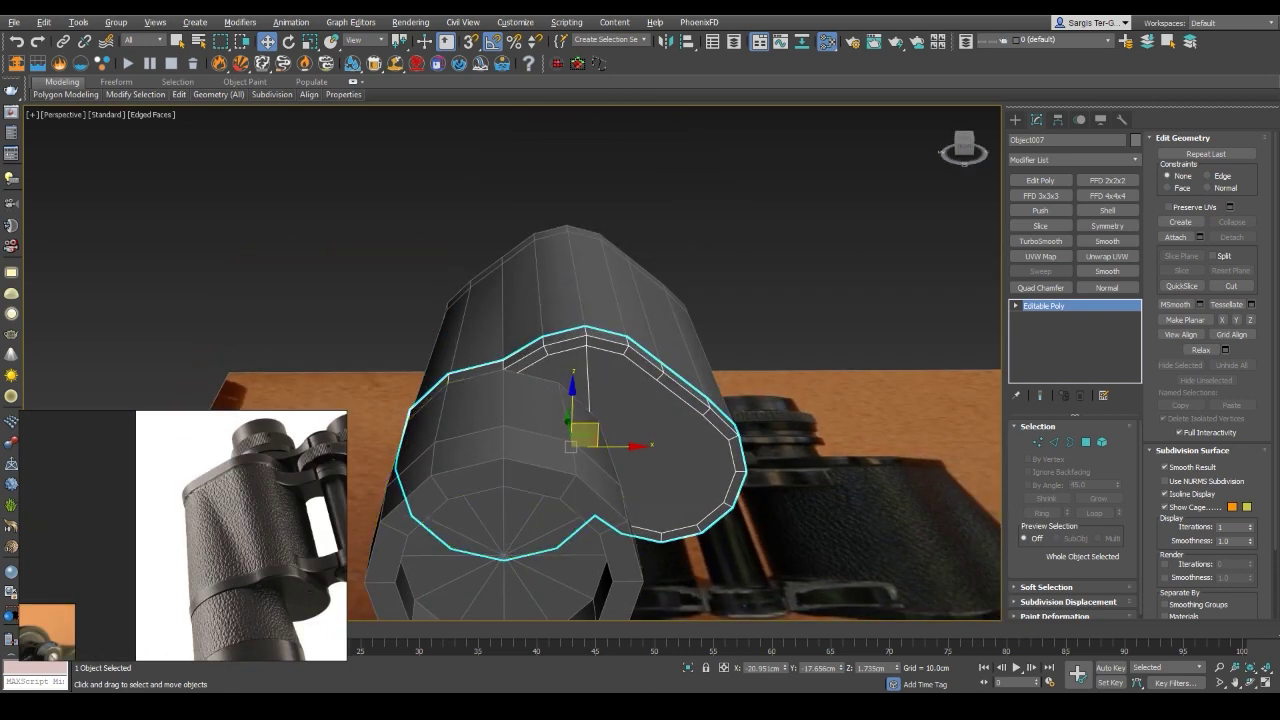
Select all the barrel pieces in vertex mode and locate the seam gaps from above
{"action": "left_click", "coordinate": [600, 280]}
{"action": "scroll", "coordinate": [600, 300], "scroll_direction": "up", "scroll_amount": 5}
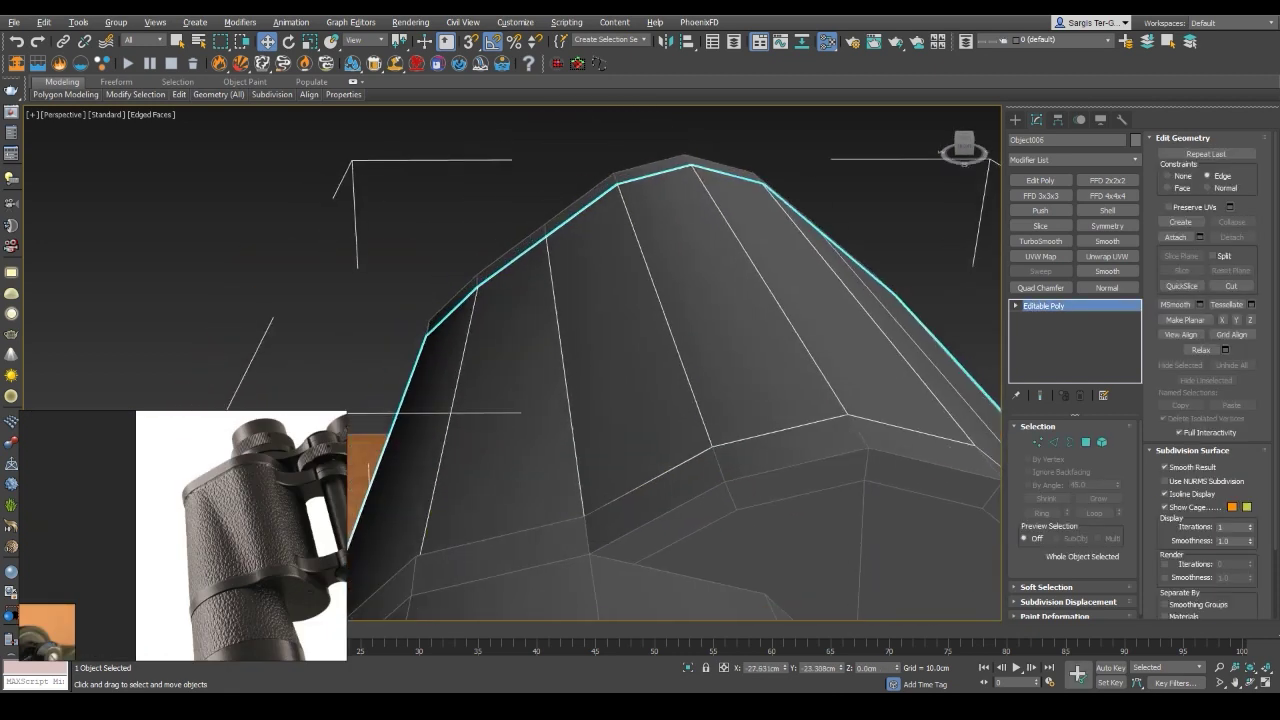
{"action": "key", "text": "1"}
{"action": "mouse_move", "coordinate": [600, 380]}
{"action": "middle_mouse_down", "text": "alt"}
{"action": "mouse_move", "coordinate": [640, 360]}
{"action": "mouse_move", "coordinate": [700, 370]}
{"action": "middle_mouse_up", "text": "alt"}
{"action": "mouse_move", "coordinate": [600, 380]}
{"action": "middle_mouse_down", "text": "alt"}
{"action": "mouse_move", "coordinate": [740, 370]}
{"action": "mouse_move", "coordinate": [640, 380]}
{"action": "mouse_move", "coordinate": [700, 370]}
{"action": "middle_mouse_up", "text": "alt"}
{"action": "key", "text": "ctrl+a"}
{"action": "key", "text": "1"}
{"action": "key", "text": "F3"}
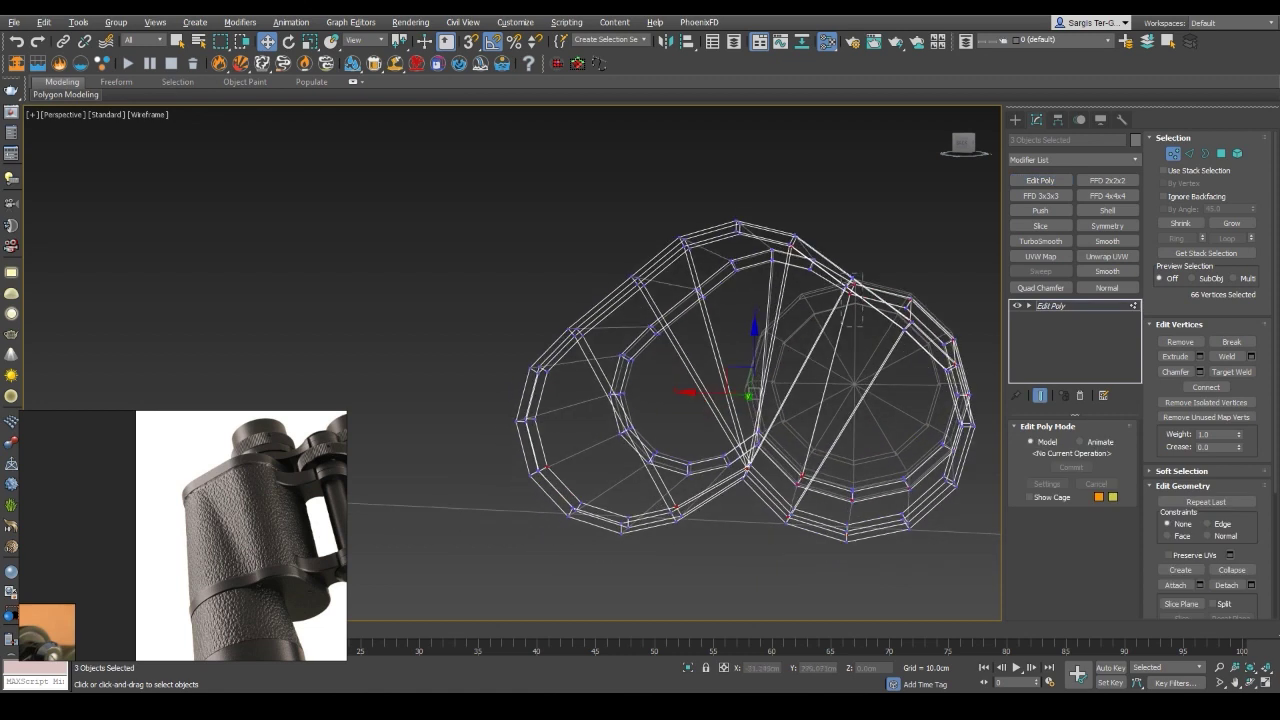
{"action": "key", "text": "F3"}
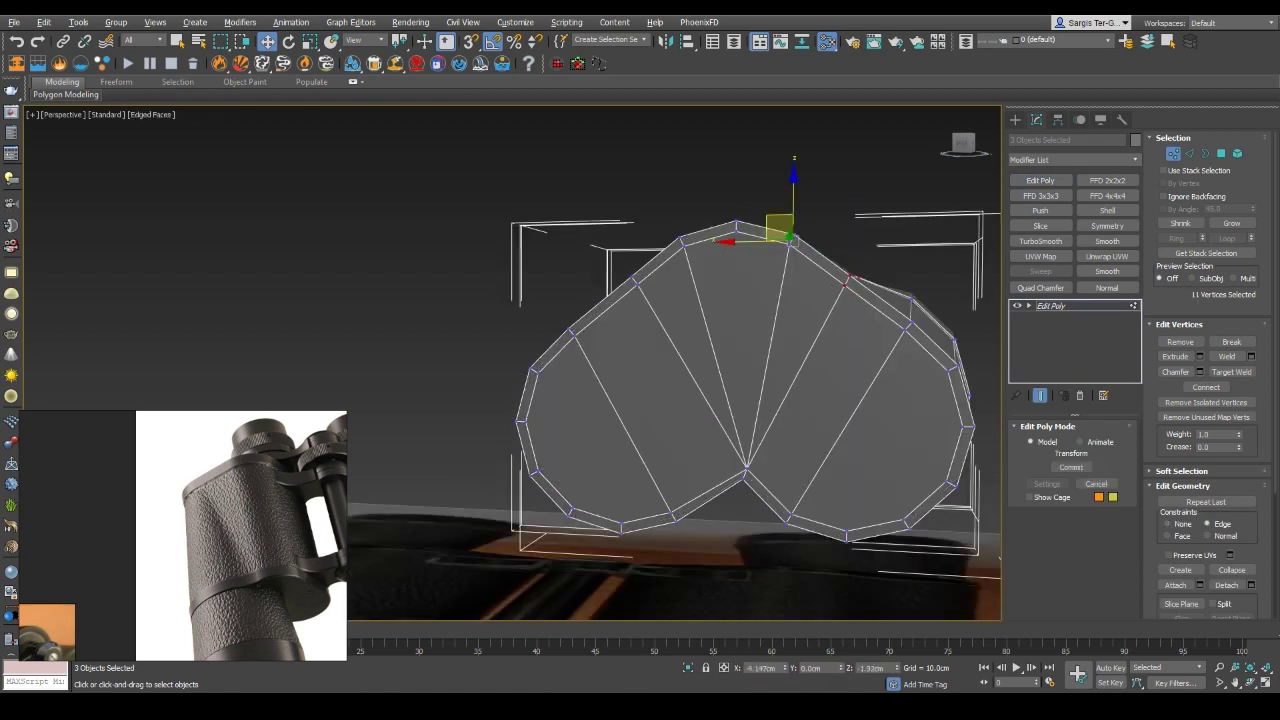
{"action": "mouse_move", "coordinate": [700, 380]}
{"action": "middle_mouse_down", "text": "alt"}
{"action": "mouse_move", "coordinate": [740, 365]}
{"action": "mouse_move", "coordinate": [703, 372]}
{"action": "mouse_move", "coordinate": [690, 440]}
{"action": "mouse_move", "coordinate": [505, 438]}
{"action": "middle_mouse_up", "text": "alt"}
{"action": "key", "text": "F3"}
{"action": "key", "text": "F3"}
{"action": "key", "text": "F3"}
{"action": "key", "text": "F3"}
Snap the seam vertices onto their neighbours to close all three gaps
{"action": "key", "text": "F3"}
{"action": "key", "text": "F3"}
{"action": "left_click_drag", "start_coordinate": [505, 438], "coordinate": [511, 486]}
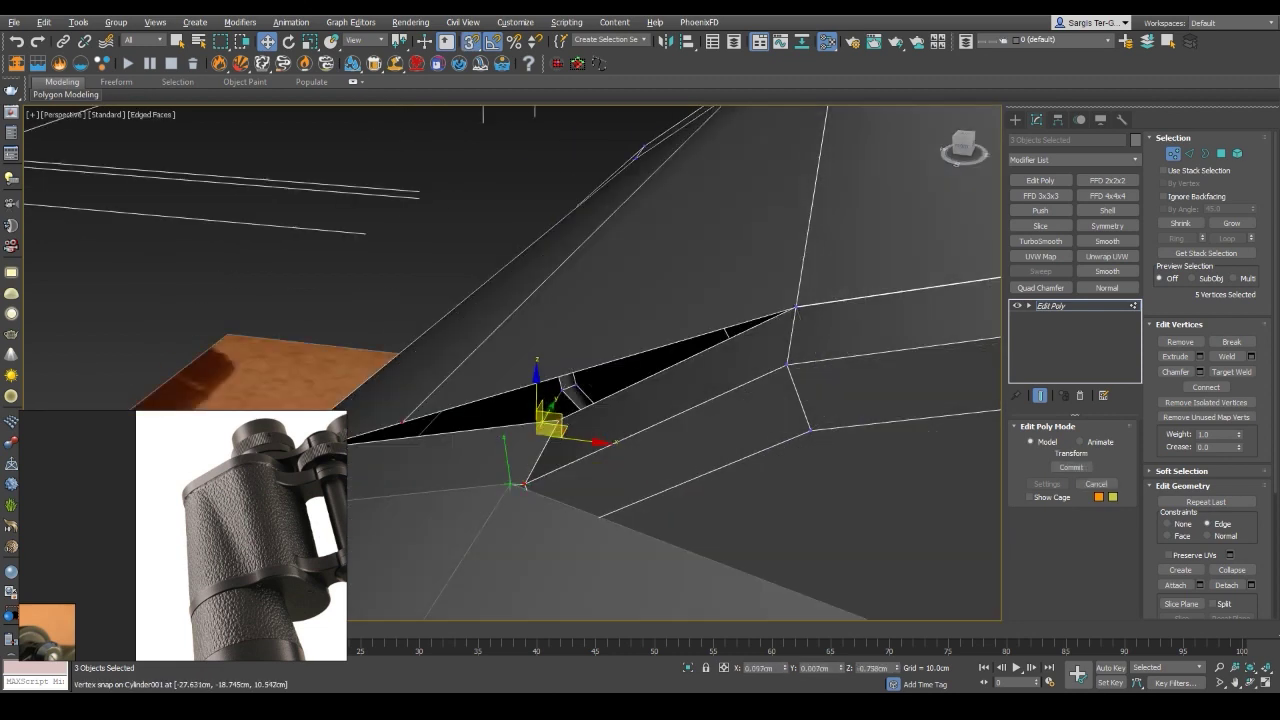
{"action": "scroll", "coordinate": [507, 437], "scroll_direction": "down", "scroll_amount": 5}
{"action": "middle_click_drag", "start_coordinate": [507, 437], "coordinate": [588, 422], "text": "alt"}
{"action": "key", "text": "F3"}
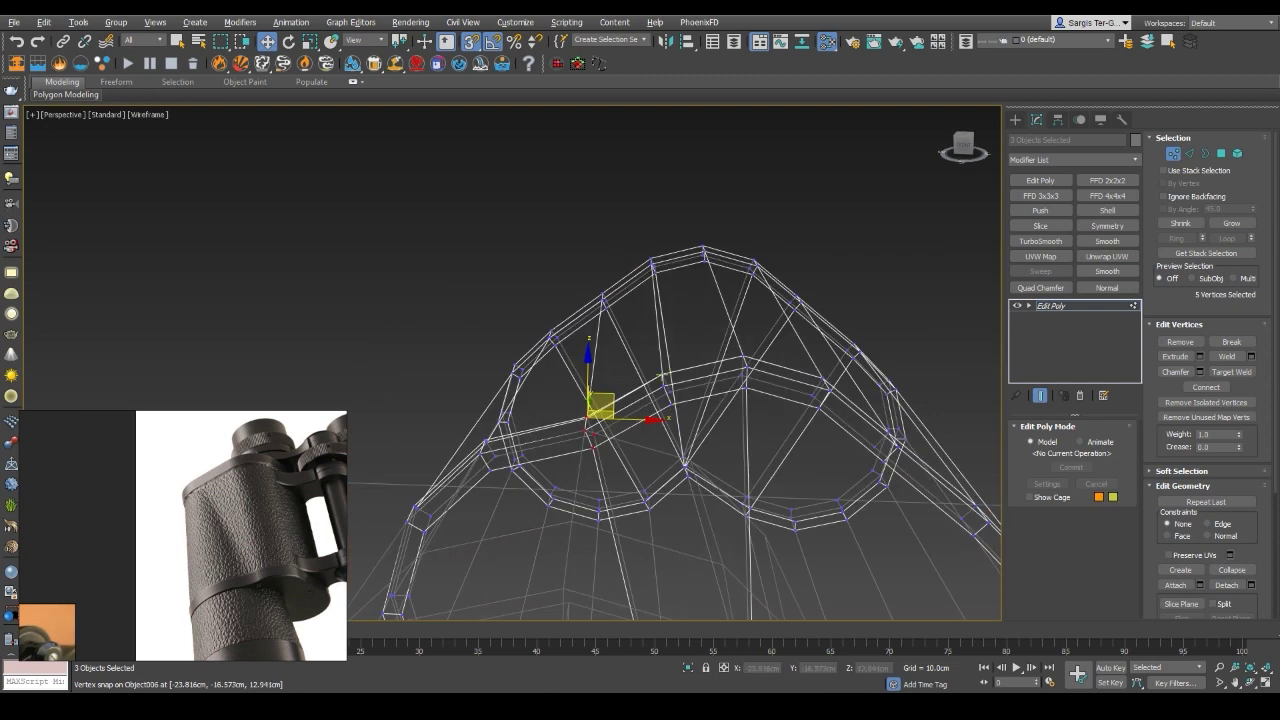
{"action": "key", "text": "F3"}
{"action": "left_click_drag", "start_coordinate": [668, 383], "coordinate": [666, 389]}
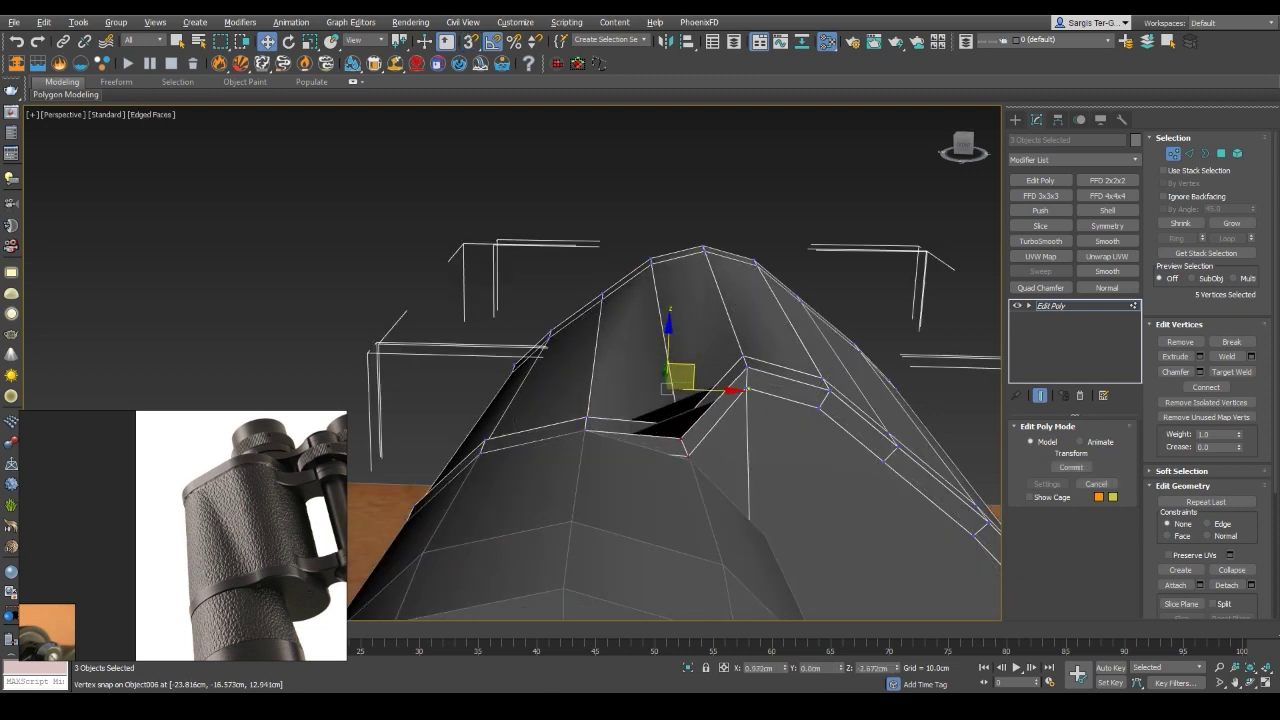
{"action": "key", "text": "F3"}
{"action": "middle_click_drag", "start_coordinate": [748, 405], "coordinate": [700, 360], "text": "alt"}
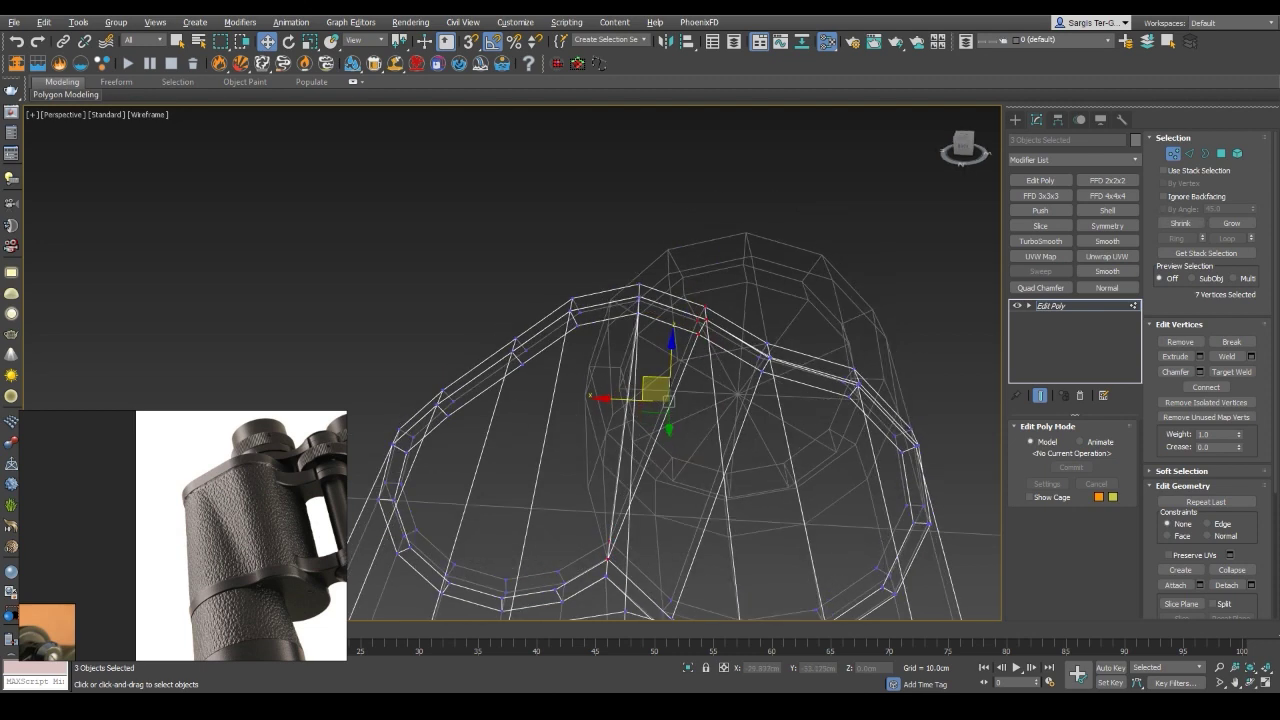
{"action": "key", "text": "F3"}
{"action": "mouse_move", "coordinate": [760, 400]}
{"action": "middle_mouse_down", "text": "alt"}
{"action": "mouse_move", "coordinate": [590, 386]}
{"action": "mouse_move", "coordinate": [609, 341]}
{"action": "mouse_move", "coordinate": [652, 335]}
{"action": "middle_mouse_up", "text": "alt"}
{"action": "key", "text": "F3"}
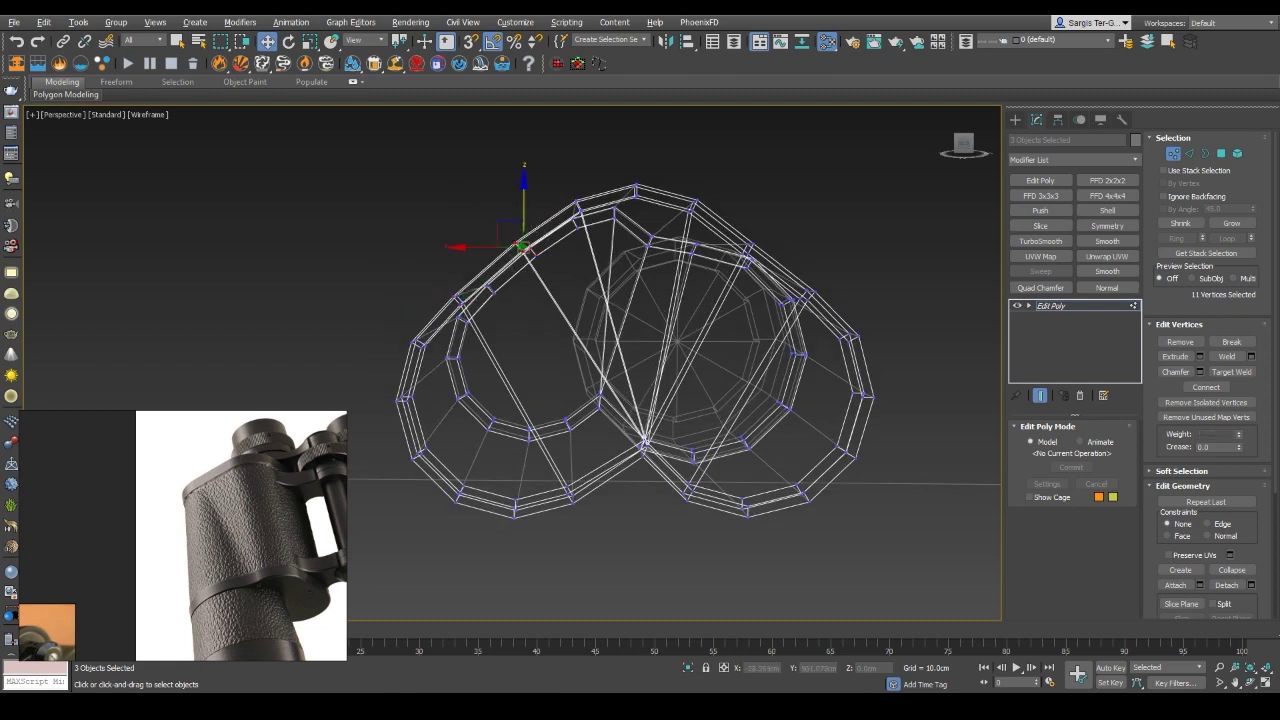
{"action": "key", "text": "F3"}
Orbit around the binoculars to review the closed seam, then deselect everything
{"action": "middle_click_drag", "start_coordinate": [600, 400], "coordinate": [740, 365], "text": "alt"}
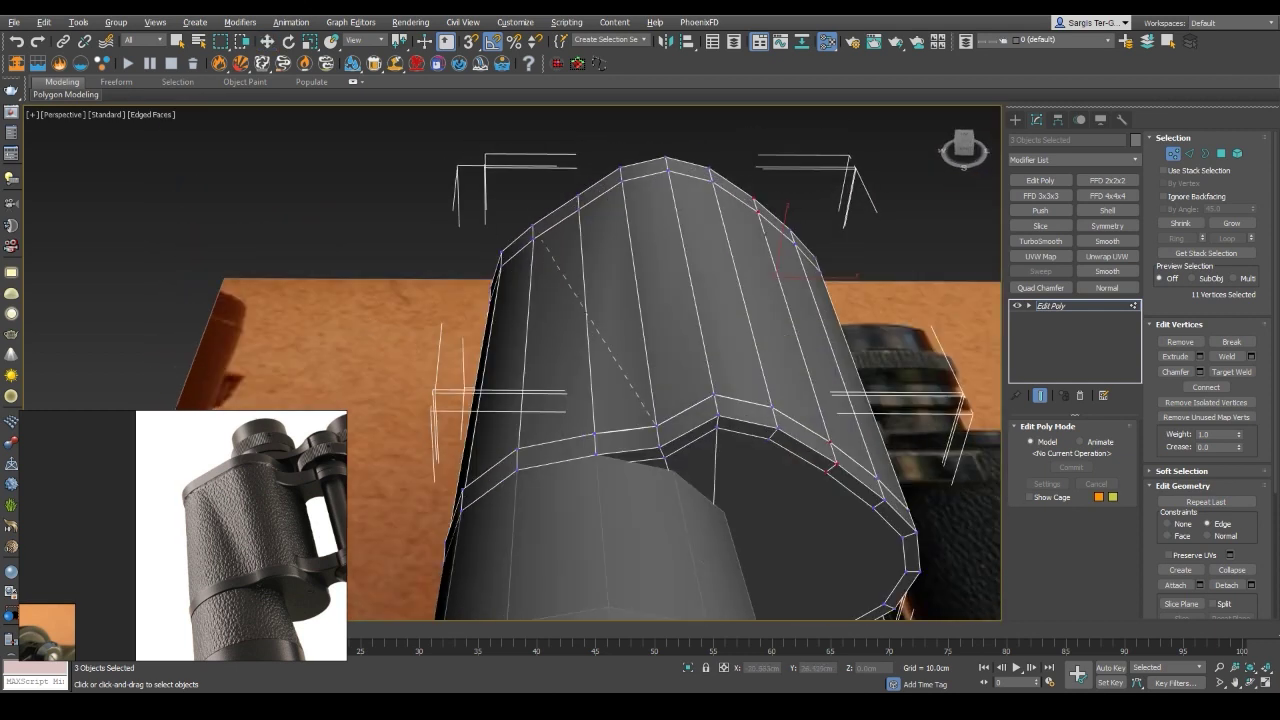
{"action": "mouse_move", "coordinate": [600, 400]}
{"action": "middle_mouse_down", "text": "alt"}
{"action": "mouse_move", "coordinate": [620, 390]}
{"action": "mouse_move", "coordinate": [600, 385]}
{"action": "mouse_move", "coordinate": [620, 300]}
{"action": "middle_mouse_up", "text": "alt"}
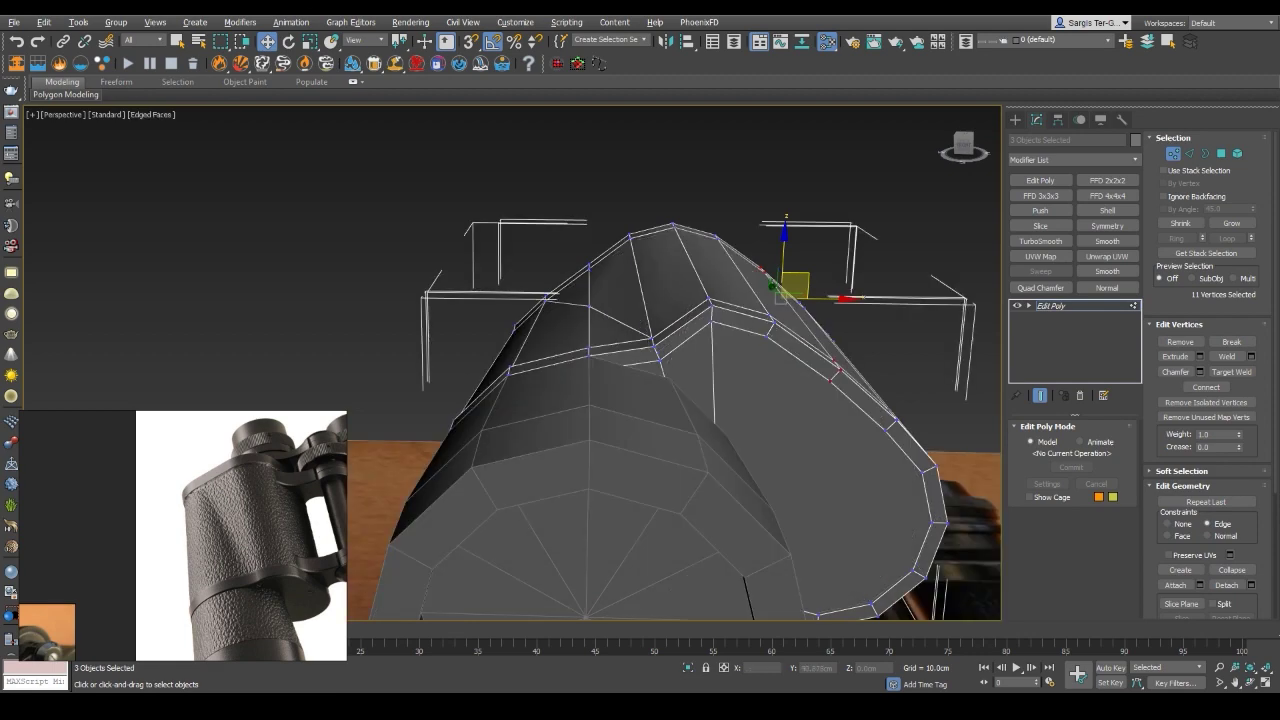
{"action": "middle_click_drag", "start_coordinate": [620, 300], "coordinate": [635, 360], "text": "alt"}
{"action": "key", "text": "w"}
{"action": "mouse_move", "coordinate": [740, 280]}
{"action": "middle_mouse_down", "text": "alt"}
{"action": "mouse_move", "coordinate": [753, 293]}
{"action": "mouse_move", "coordinate": [530, 380]}
{"action": "middle_mouse_up", "text": "alt"}
{"action": "key", "text": "ctrl+d"}
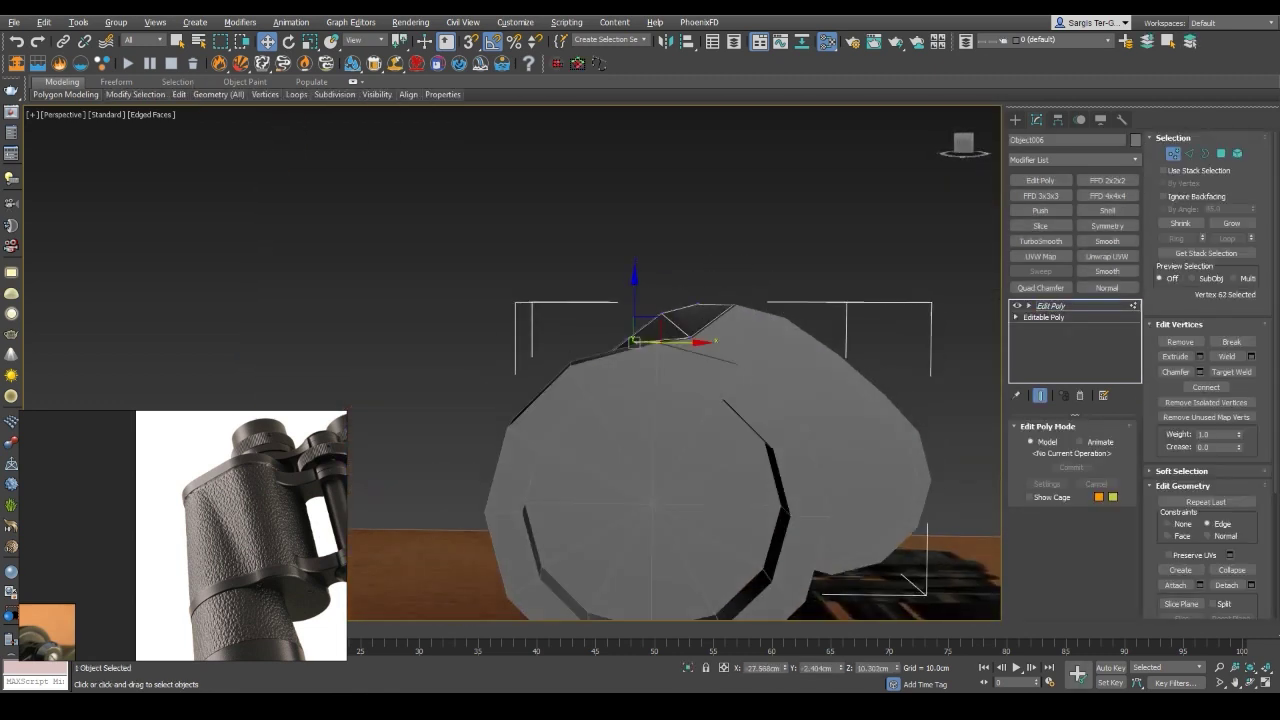
Inspect the barrel's diagonal seam edges up close, toggling Edged Faces with F4
{"action": "middle_click_drag", "start_coordinate": [530, 380], "coordinate": [670, 380], "text": "alt"}
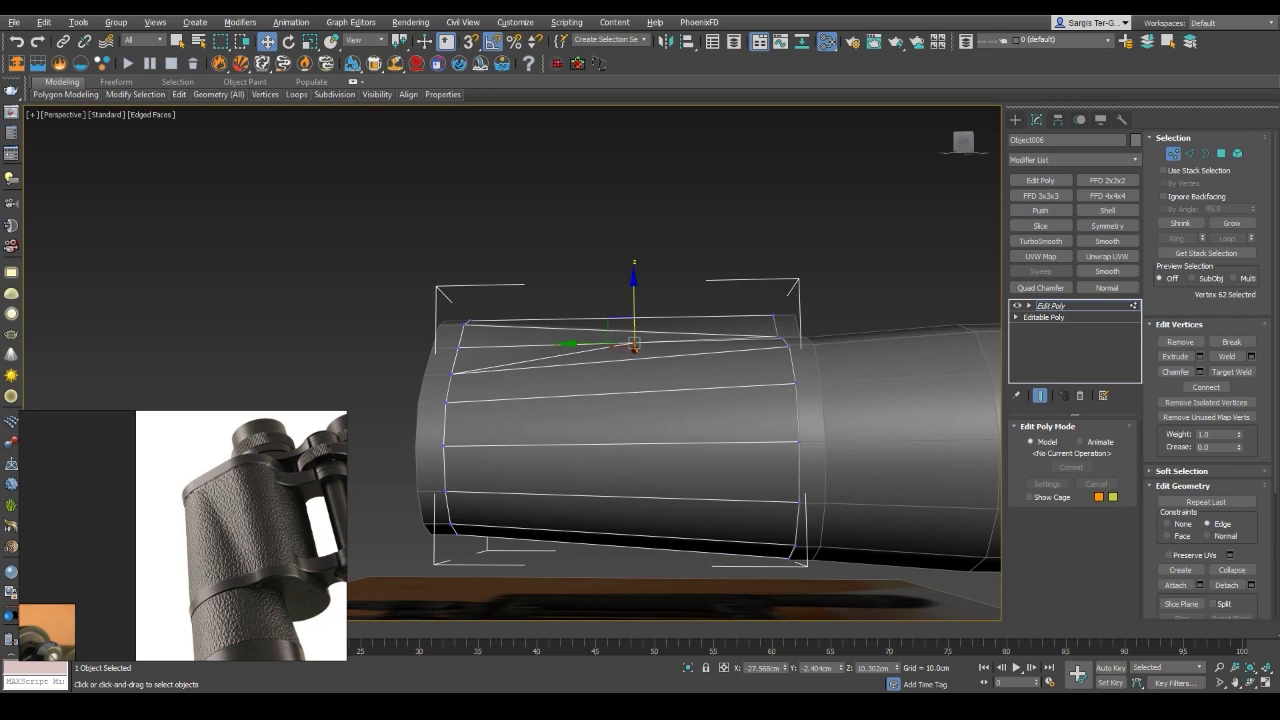
{"action": "mouse_move", "coordinate": [670, 380]}
{"action": "middle_mouse_down", "text": "alt"}
{"action": "mouse_move", "coordinate": [640, 420]}
{"action": "mouse_move", "coordinate": [640, 395]}
{"action": "mouse_move", "coordinate": [560, 380]}
{"action": "mouse_move", "coordinate": [600, 340]}
{"action": "mouse_move", "coordinate": [630, 355]}
{"action": "mouse_move", "coordinate": [620, 330]}
{"action": "middle_mouse_up", "text": "alt"}
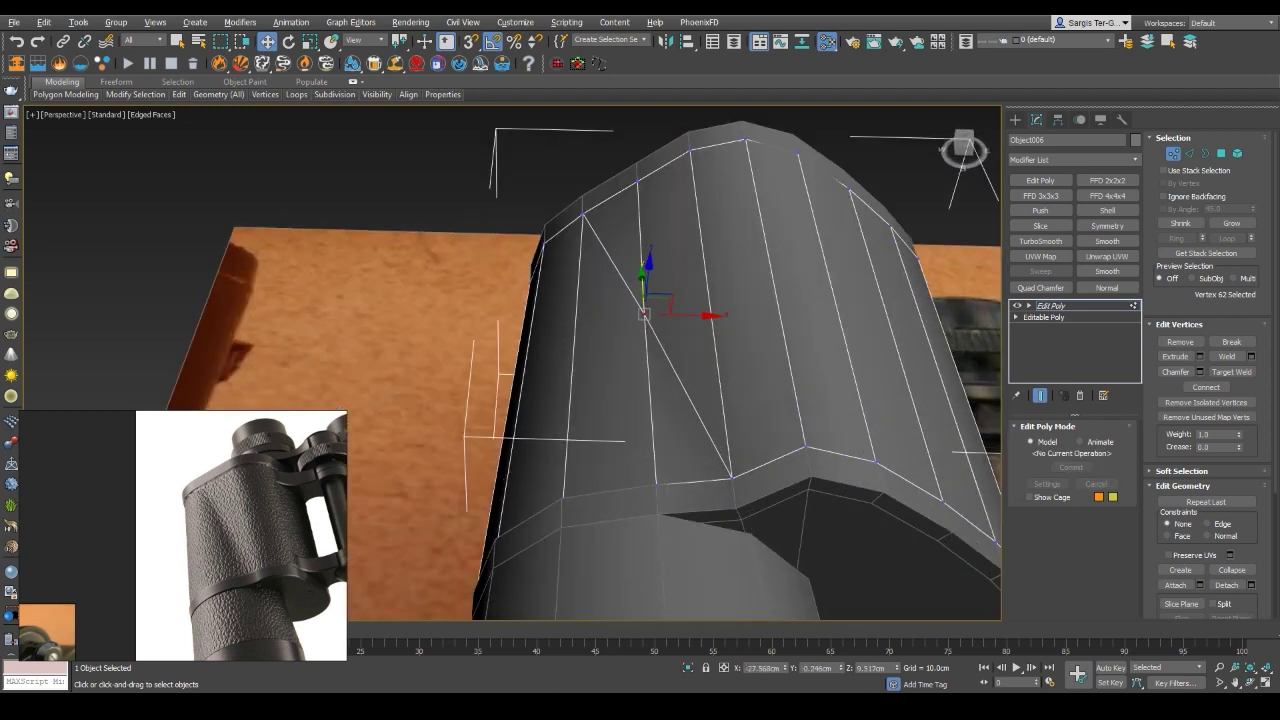
{"action": "key", "text": "2"}
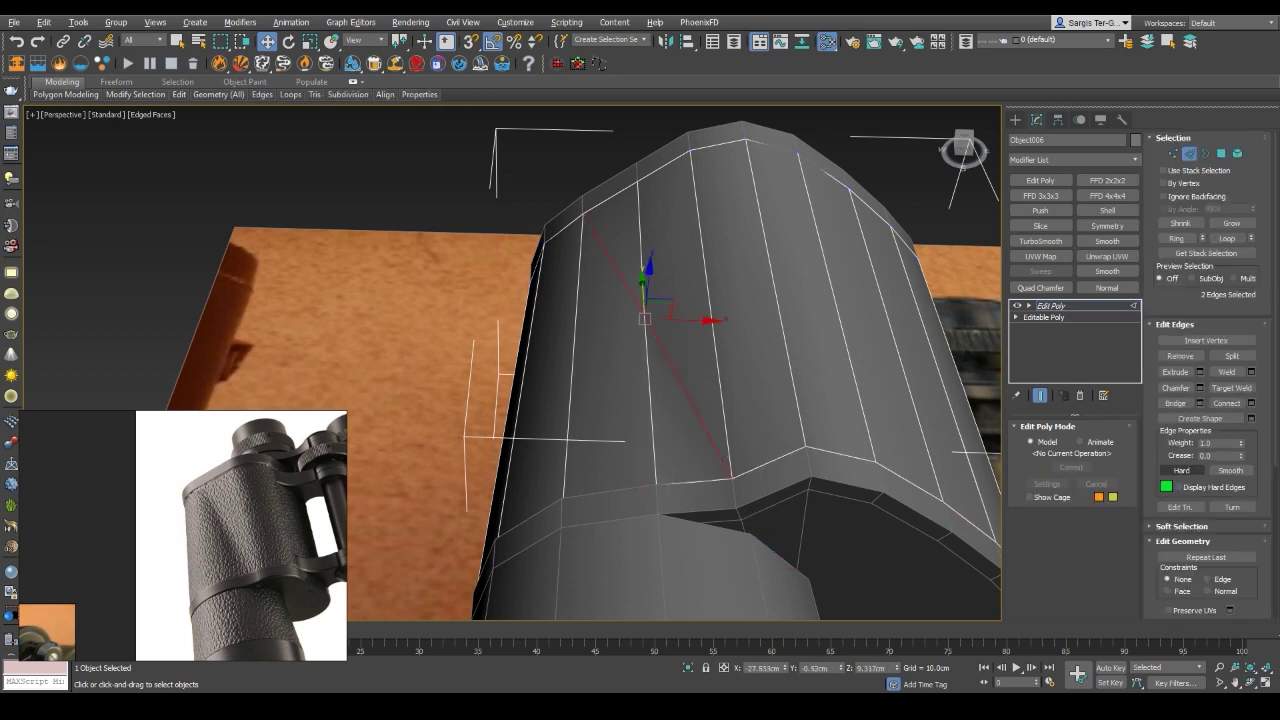
{"action": "middle_click_drag", "start_coordinate": [600, 340], "coordinate": [640, 300], "text": "alt"}
{"action": "key", "text": "z"}
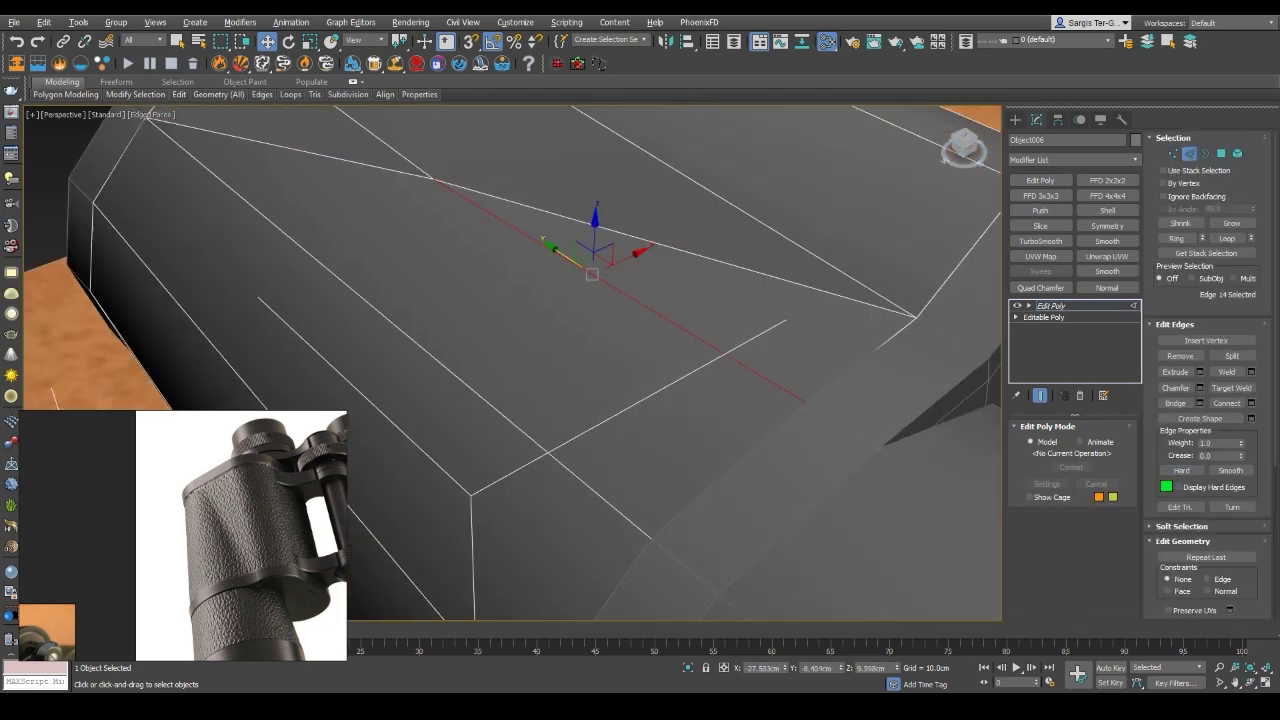
{"action": "key", "text": "shift+z"}
{"action": "mouse_move", "coordinate": [600, 360]}
{"action": "middle_mouse_down", "text": "alt"}
{"action": "mouse_move", "coordinate": [640, 330]}
{"action": "mouse_move", "coordinate": [560, 370]}
{"action": "mouse_move", "coordinate": [500, 380]}
{"action": "middle_mouse_up", "text": "alt"}
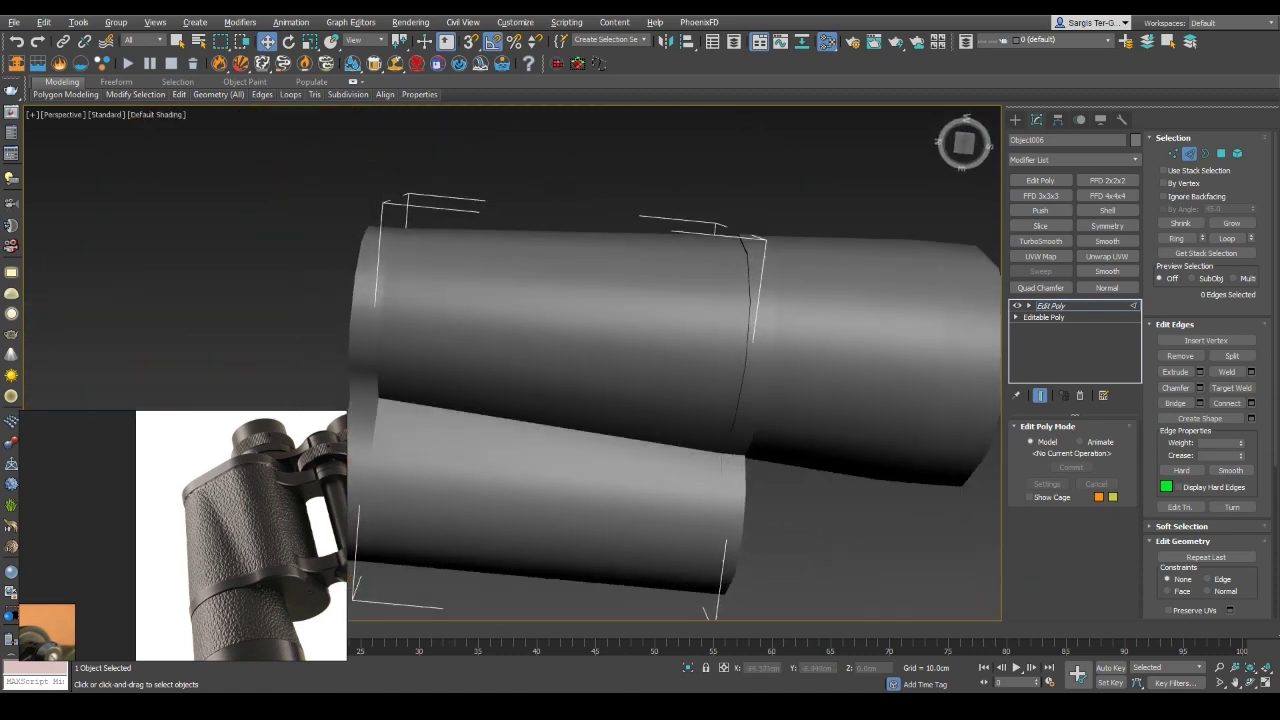
{"action": "key", "text": "F4"}
{"action": "key", "text": "z"}
{"action": "mouse_move", "coordinate": [600, 360]}
{"action": "middle_mouse_down", "text": "alt"}
{"action": "mouse_move", "coordinate": [520, 280]}
{"action": "mouse_move", "coordinate": [580, 330]}
{"action": "mouse_move", "coordinate": [540, 280]}
{"action": "middle_mouse_up", "text": "alt"}
{"action": "key", "text": "F4"}
{"action": "key", "text": "F4"}
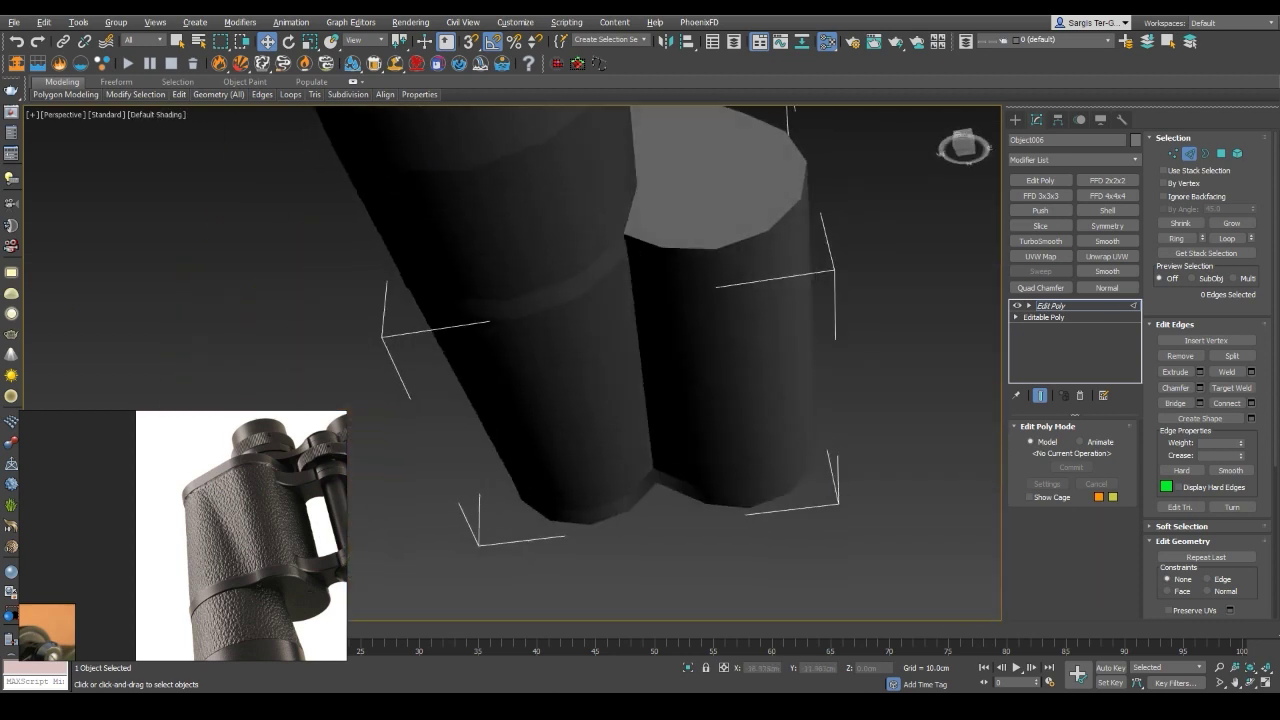
{"action": "key", "text": "F4"}
Collapse the Edit Poly modifier into the barrel body's Editable Poly
{"action": "left_click", "coordinate": [1079, 395]}
{"action": "left_click", "coordinate": [1043, 305]}
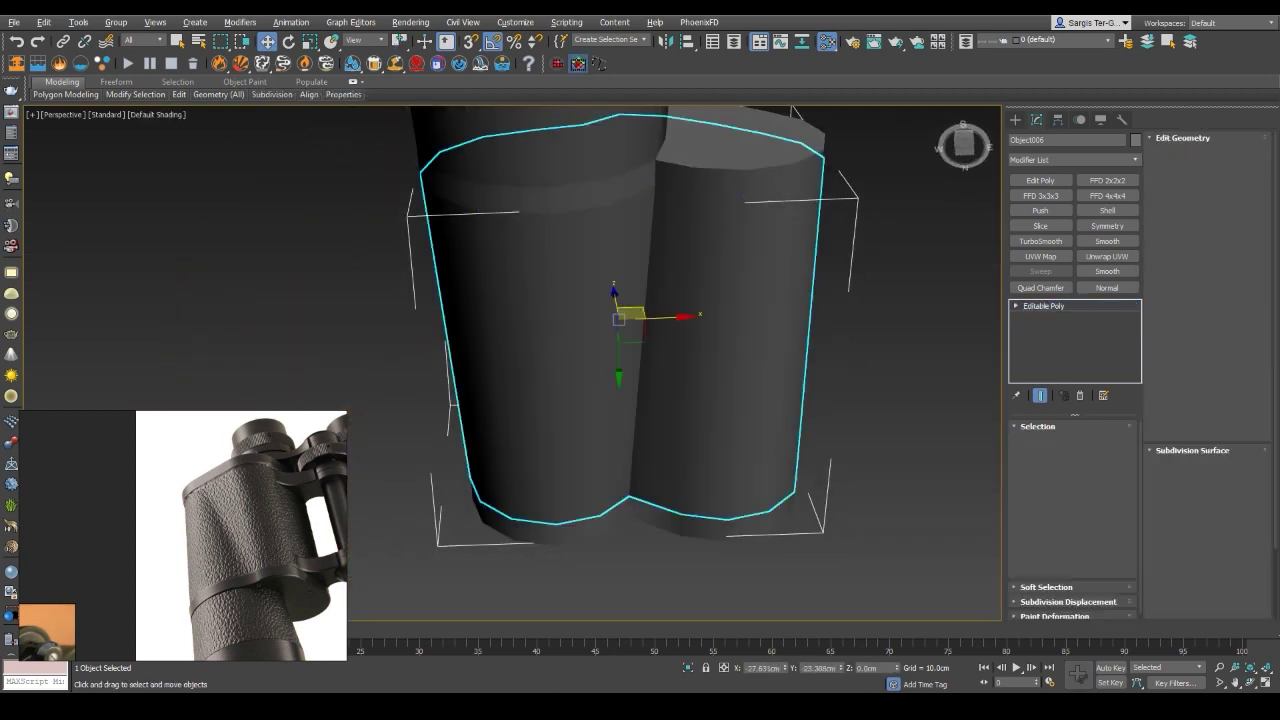
{"action": "scroll", "coordinate": [512, 365], "scroll_direction": "down", "scroll_amount": 5}
{"action": "middle_click_drag", "start_coordinate": [512, 365], "coordinate": [512, 330], "text": "alt"}
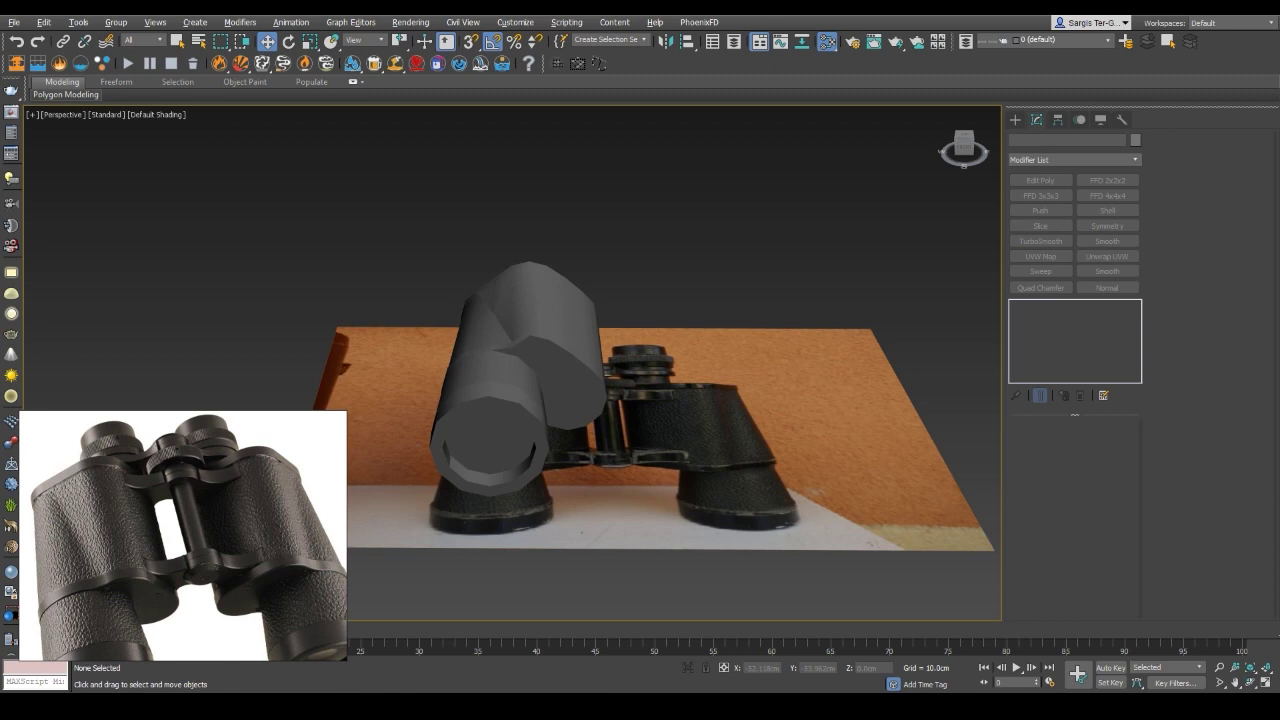
{"action": "middle_click_drag", "start_coordinate": [490, 425], "coordinate": [560, 400], "text": "alt"}
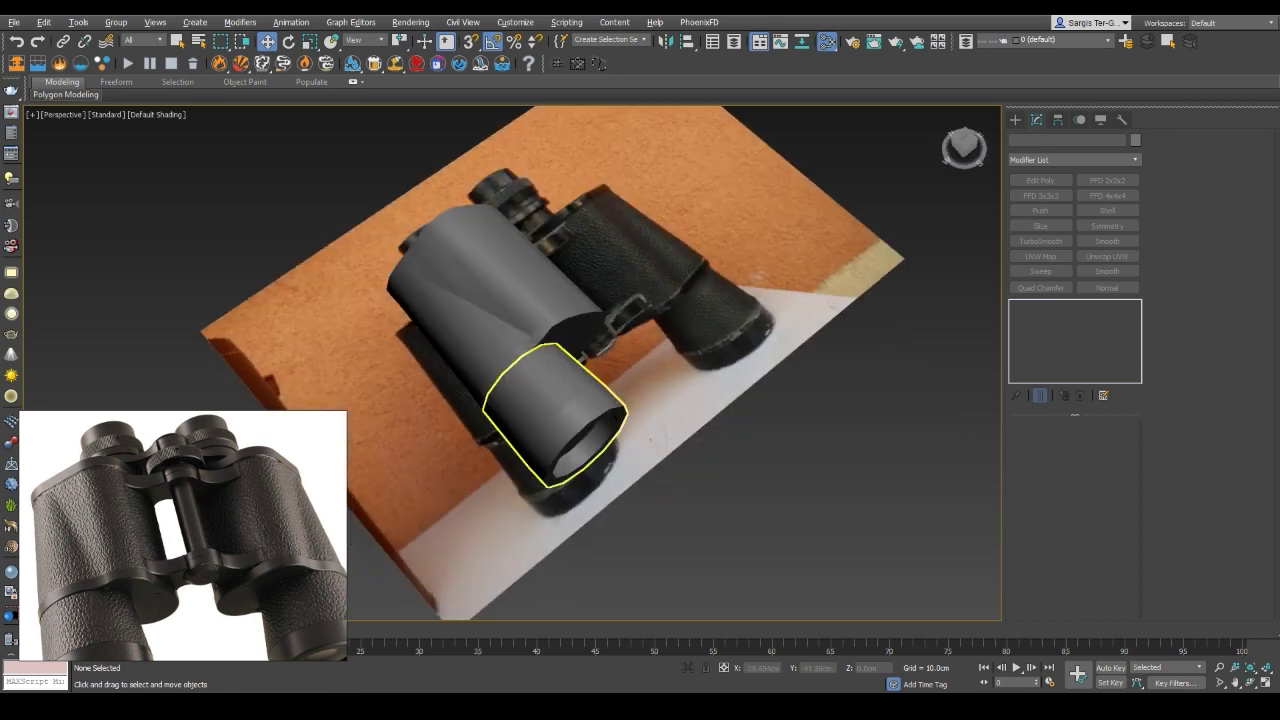
{"action": "scroll", "coordinate": [520, 380], "scroll_direction": "up", "scroll_amount": 5}
{"action": "key", "text": "F4"}
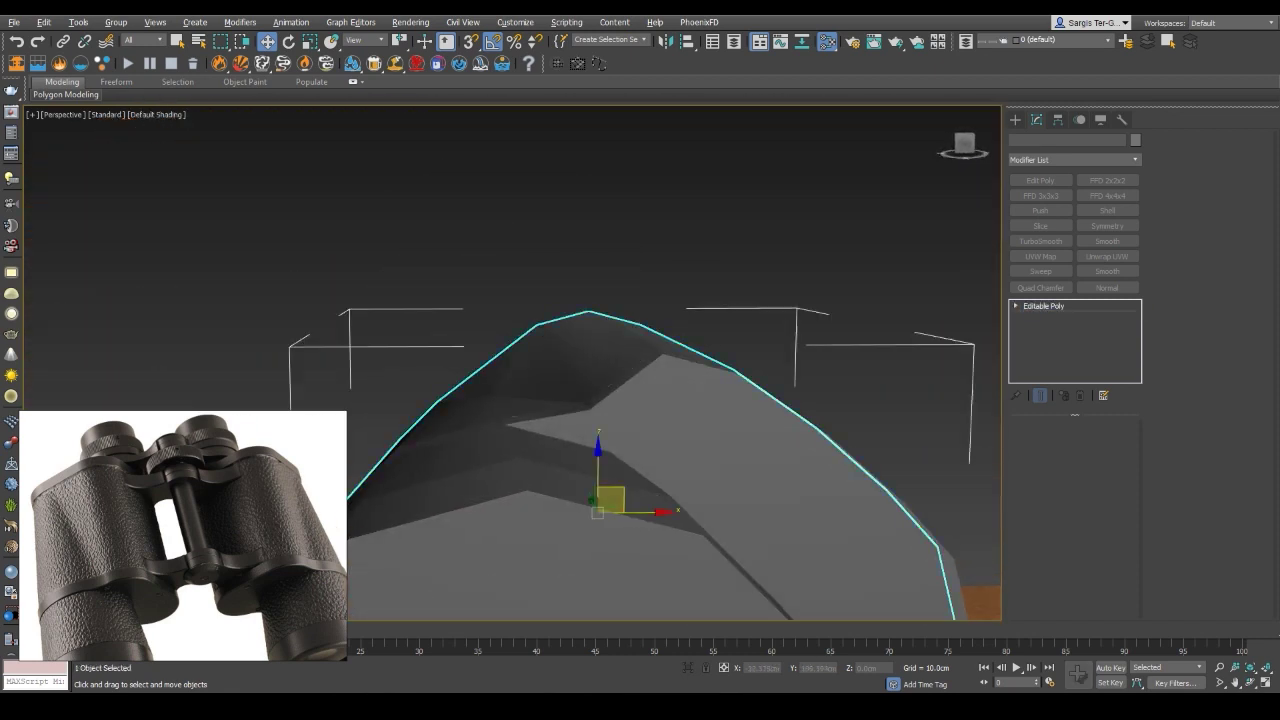
{"action": "key", "text": "2"}
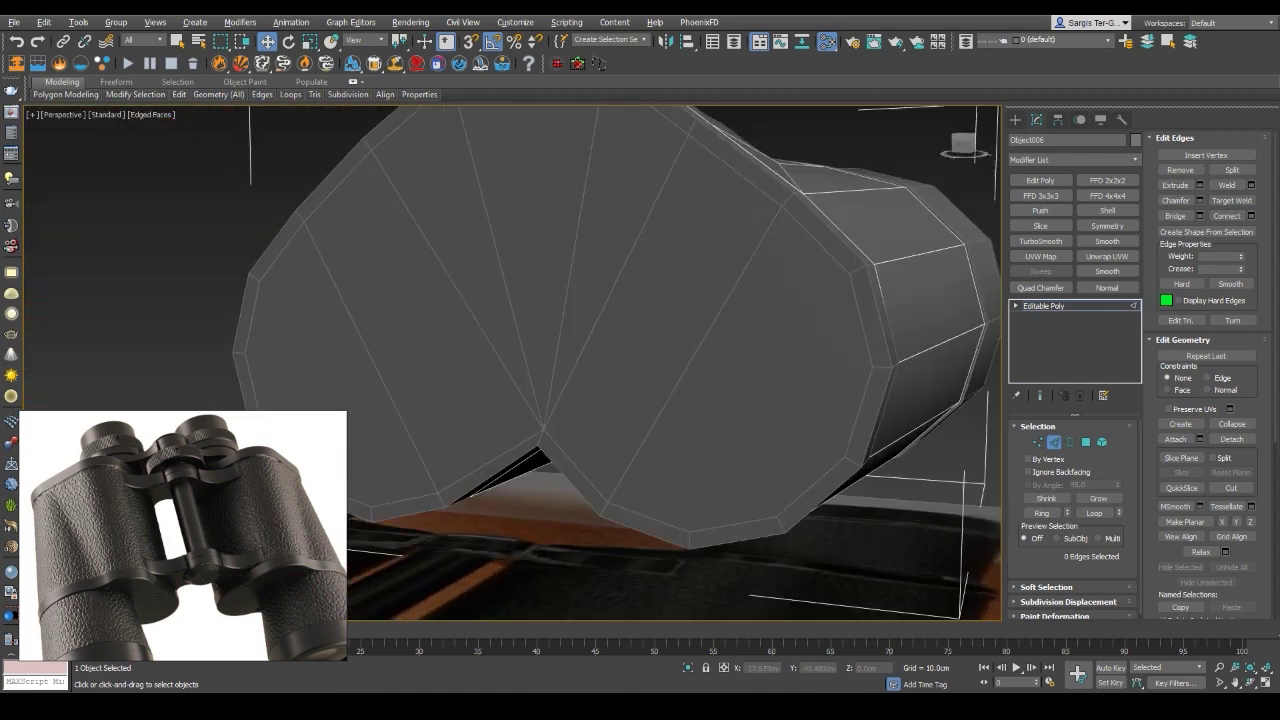
{"action": "key", "text": "1"}
{"action": "key", "text": "F4"}
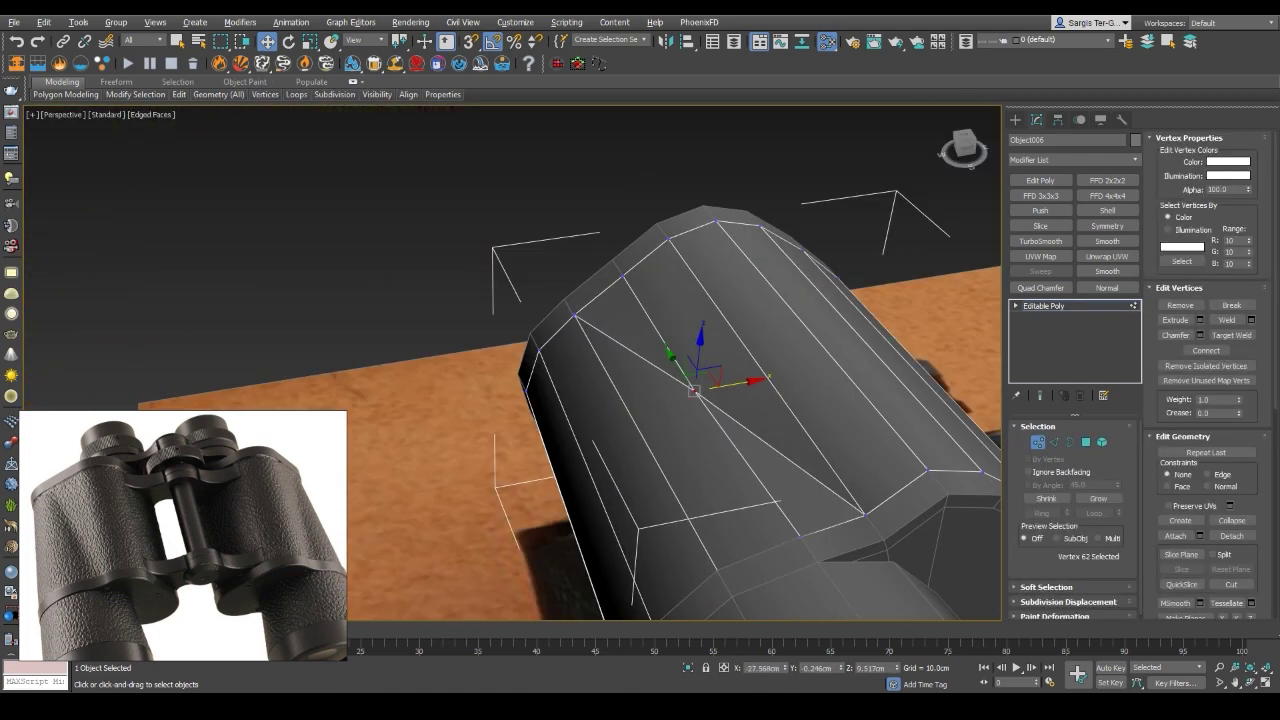
{"action": "middle_click_drag", "start_coordinate": [700, 400], "coordinate": [600, 380], "text": "alt"}
{"action": "key", "text": "F4"}
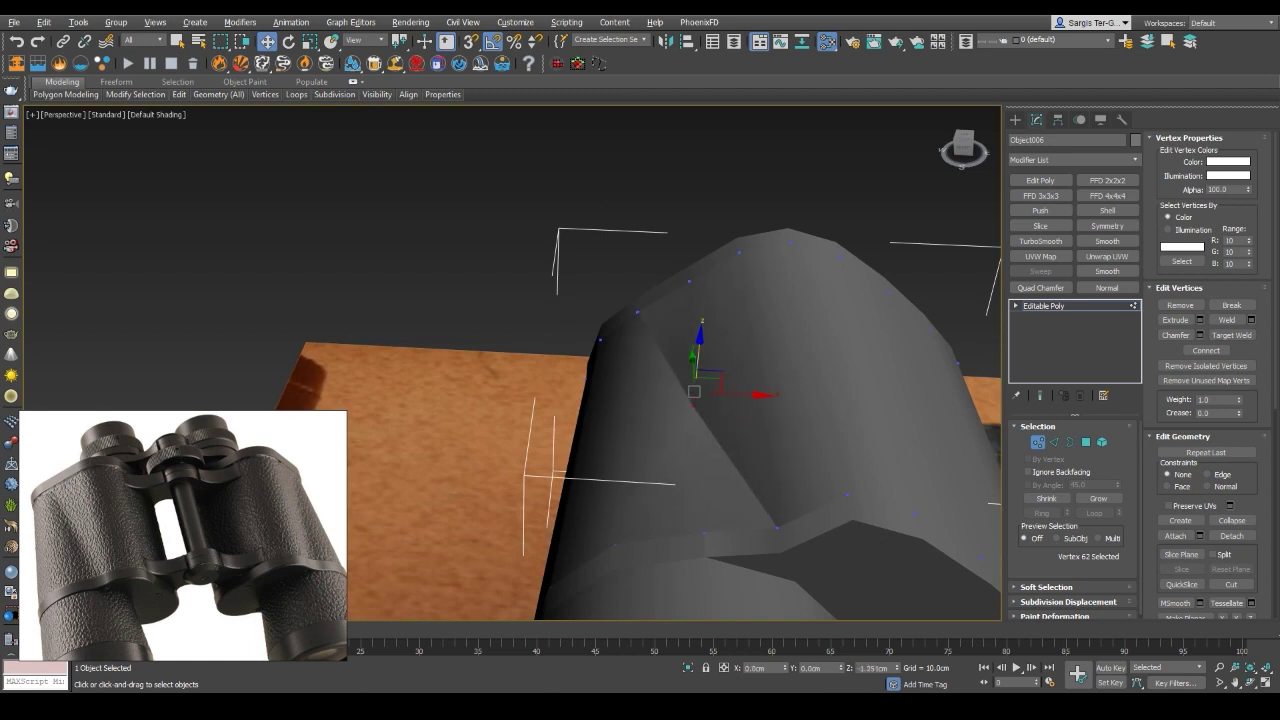
{"action": "middle_click_drag", "start_coordinate": [695, 390], "coordinate": [620, 390], "text": "alt"}
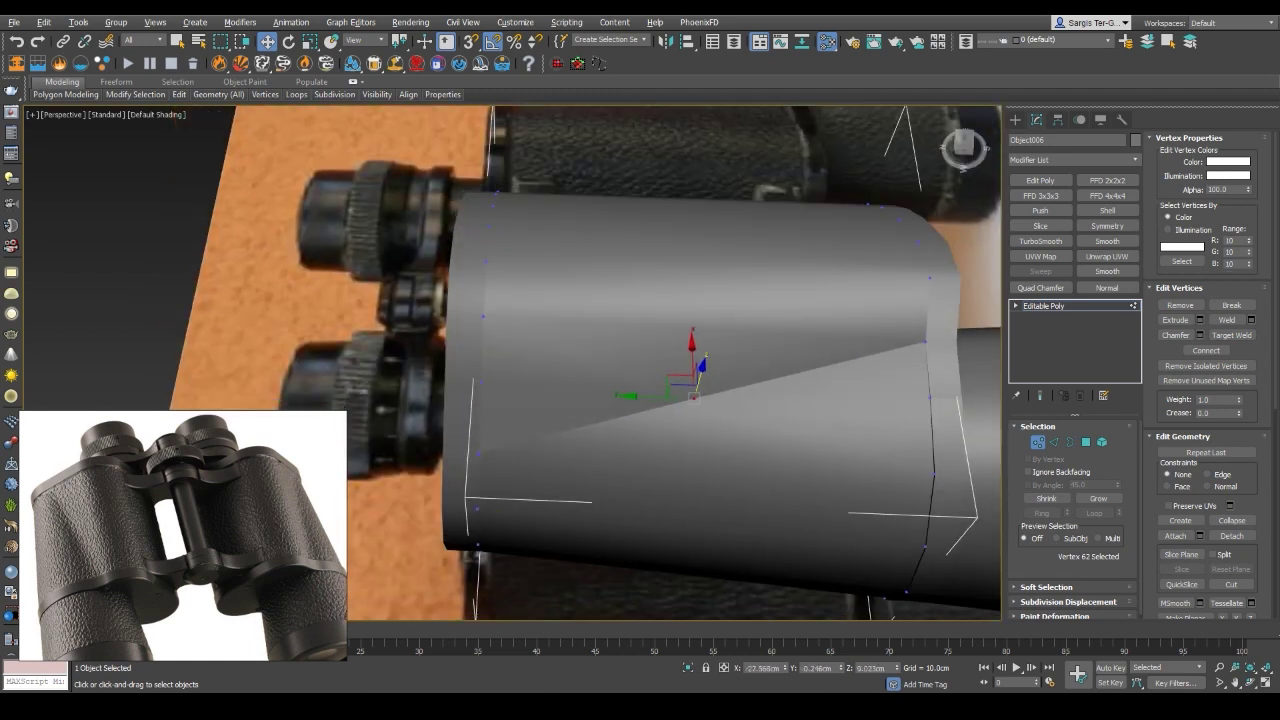
{"action": "mouse_move", "coordinate": [650, 390]}
{"action": "middle_mouse_down", "text": "alt"}
{"action": "mouse_move", "coordinate": [630, 380]}
{"action": "mouse_move", "coordinate": [690, 410]}
{"action": "middle_mouse_up", "text": "alt"}
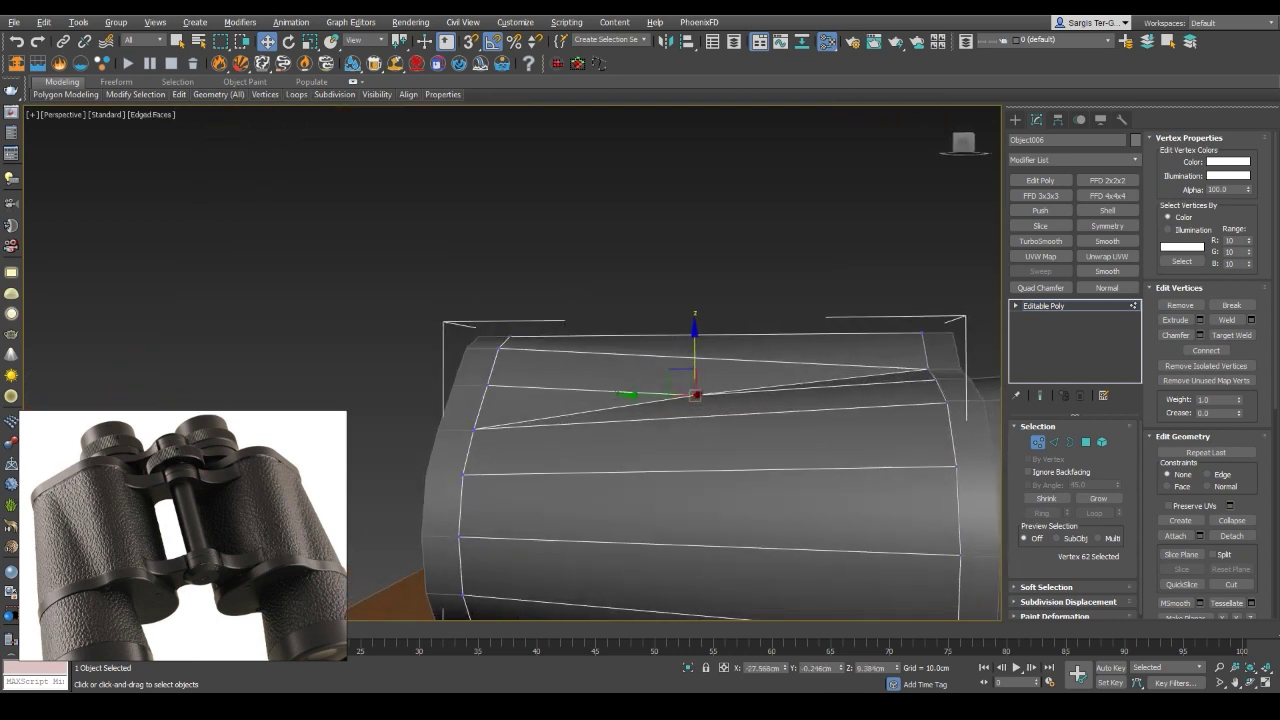
{"action": "scroll", "coordinate": [709, 302], "scroll_direction": "down", "scroll_amount": 3}
{"action": "middle_click_drag", "start_coordinate": [690, 365], "coordinate": [700, 340], "text": "alt"}
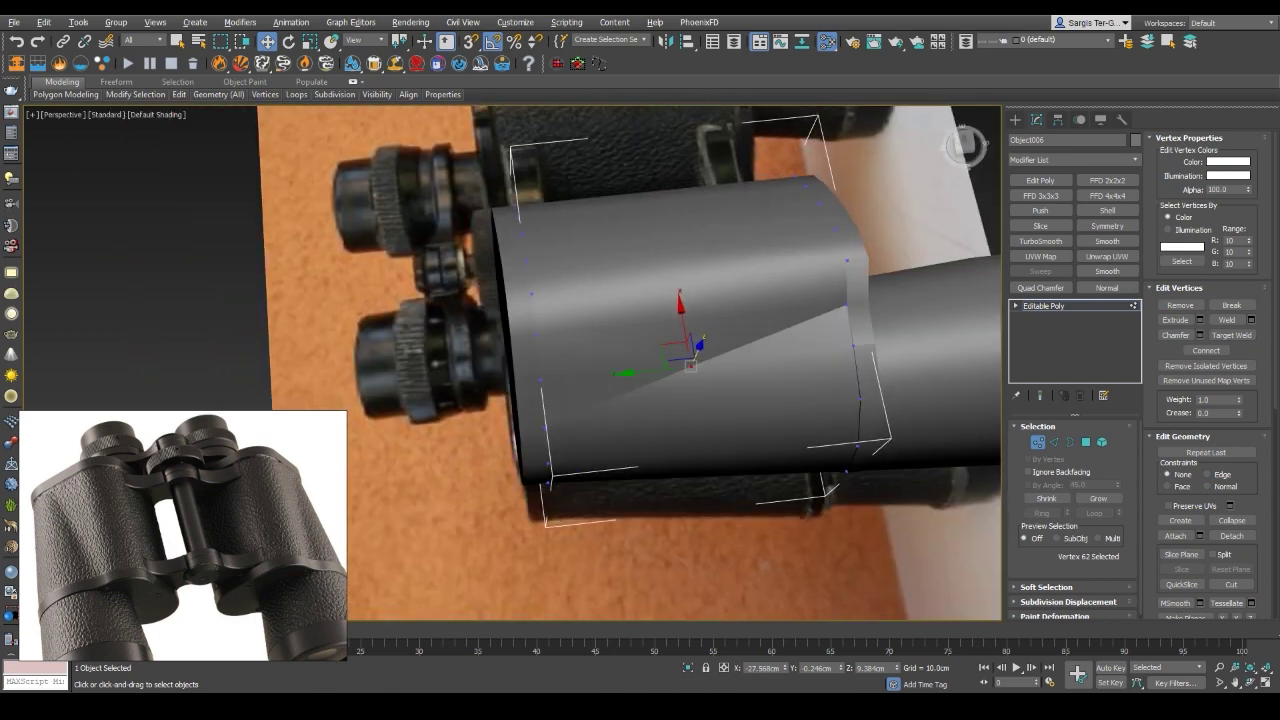
{"action": "scroll", "coordinate": [730, 345], "scroll_direction": "up", "scroll_amount": 5}
{"action": "scroll", "coordinate": [697, 410], "scroll_direction": "down", "scroll_amount": 4}
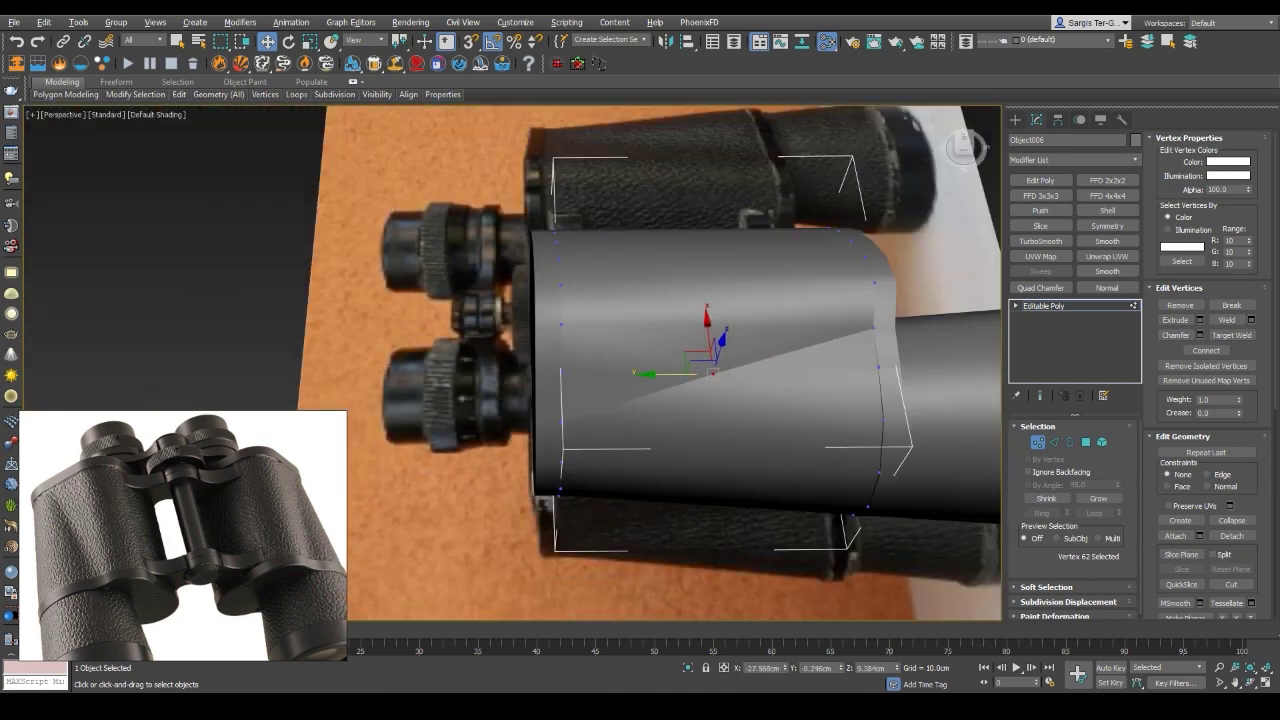
{"action": "mouse_move", "coordinate": [712, 372]}
{"action": "middle_mouse_down", "text": "alt"}
{"action": "mouse_move", "coordinate": [700, 360]}
{"action": "mouse_move", "coordinate": [706, 374]}
{"action": "middle_mouse_up", "text": "alt"}
{"action": "key", "text": "F4"}
Select Object007 and switch to Polygon editing
{"action": "key", "text": "1"}
{"action": "key", "text": "F4"}
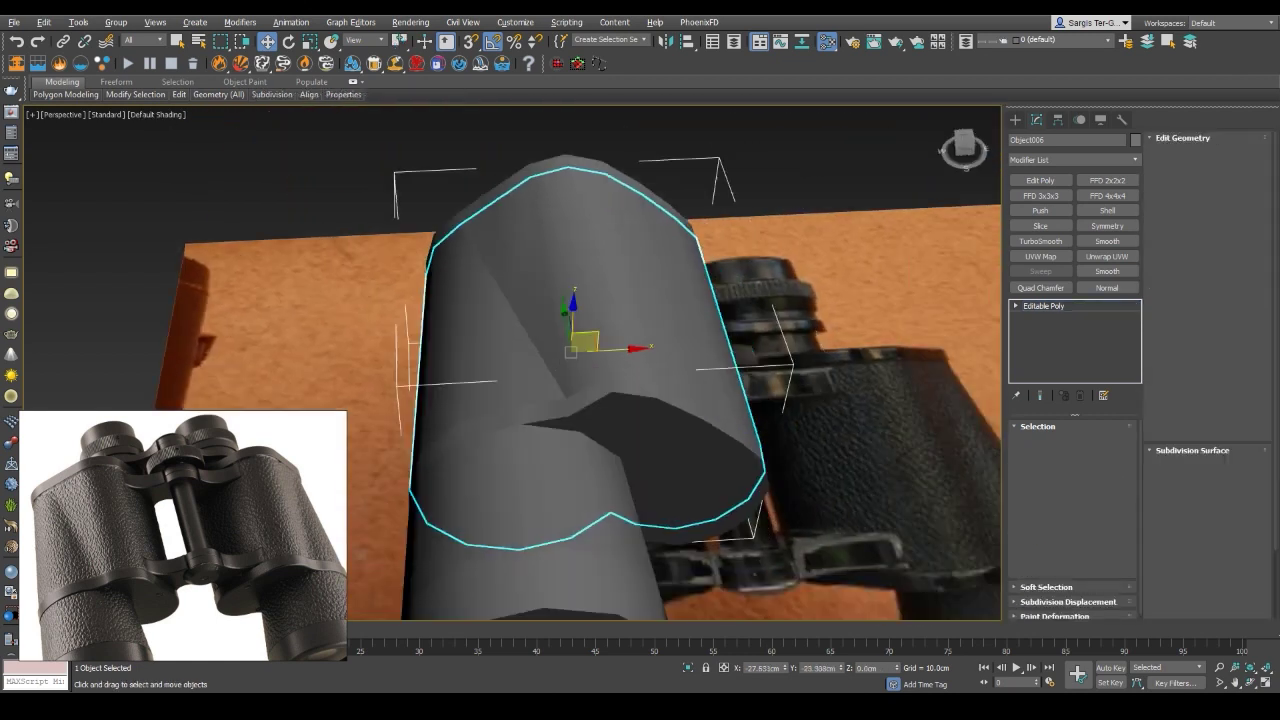
{"action": "scroll", "coordinate": [580, 360], "scroll_direction": "up", "scroll_amount": 3}
{"action": "left_click", "coordinate": [700, 350]}
{"action": "key", "text": "F4"}
{"action": "key", "text": "4"}
{"action": "left_click", "coordinate": [750, 500]}
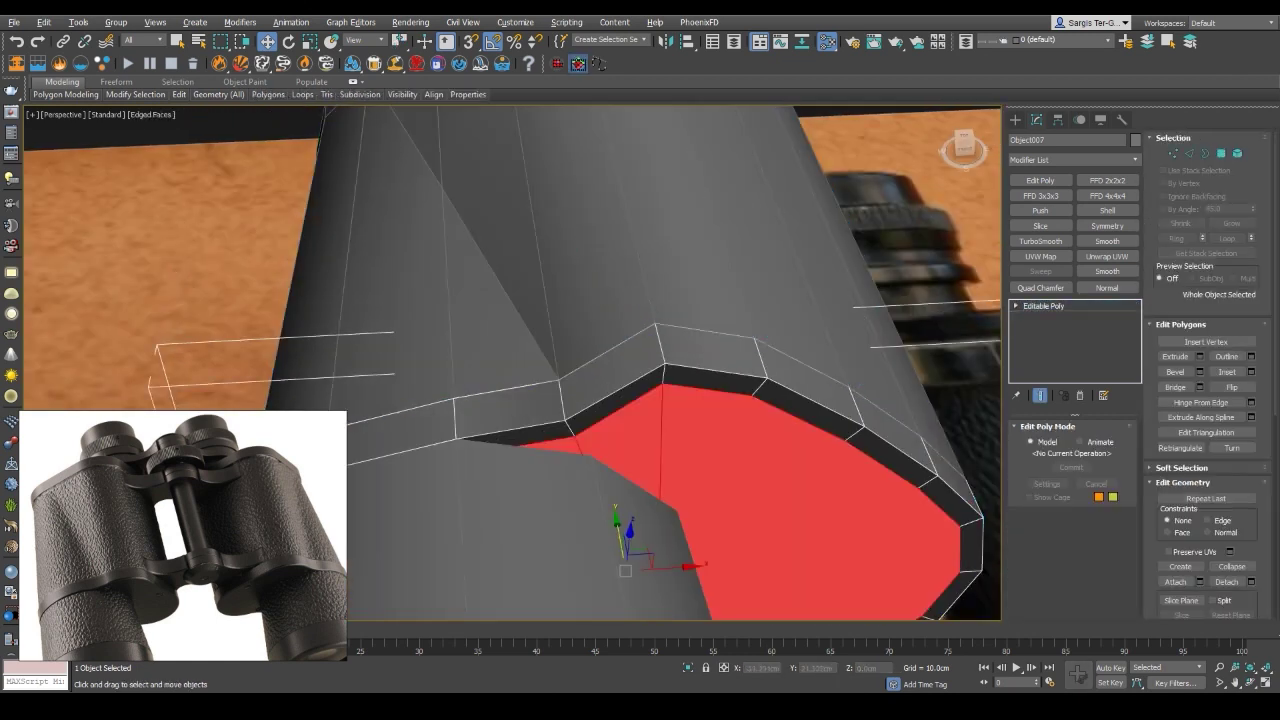
{"action": "key", "text": "ctrl+a"}
{"action": "key", "text": "4"}
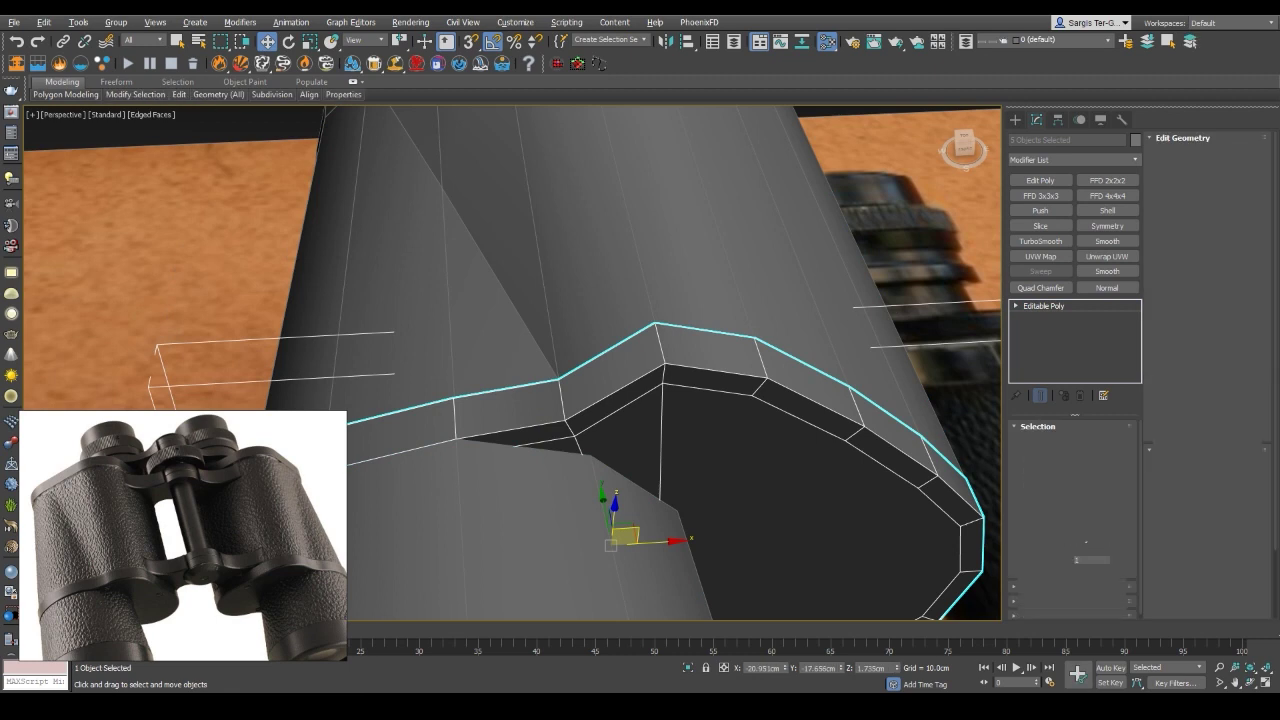
Pick a rim polygon and grow it into the whole rim loop
{"action": "left_click", "coordinate": [625, 322]}
{"action": "key", "text": "F4"}
{"action": "key", "text": "z"}
{"action": "middle_click_drag", "start_coordinate": [680, 360], "coordinate": [580, 390], "text": "alt"}
{"action": "key", "text": "alt+l"}
{"action": "scroll", "coordinate": [1208, 400], "scroll_direction": "down", "scroll_amount": 5}
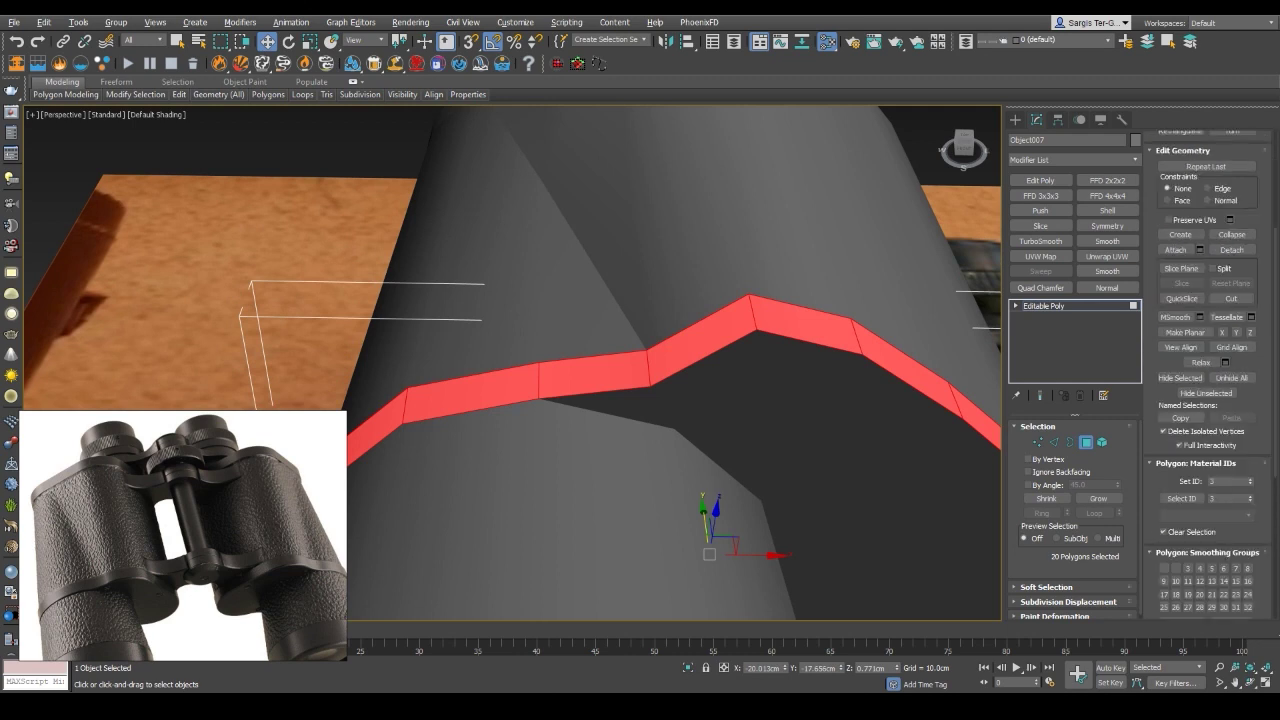
{"action": "scroll", "coordinate": [1208, 400], "scroll_direction": "down", "scroll_amount": 2}
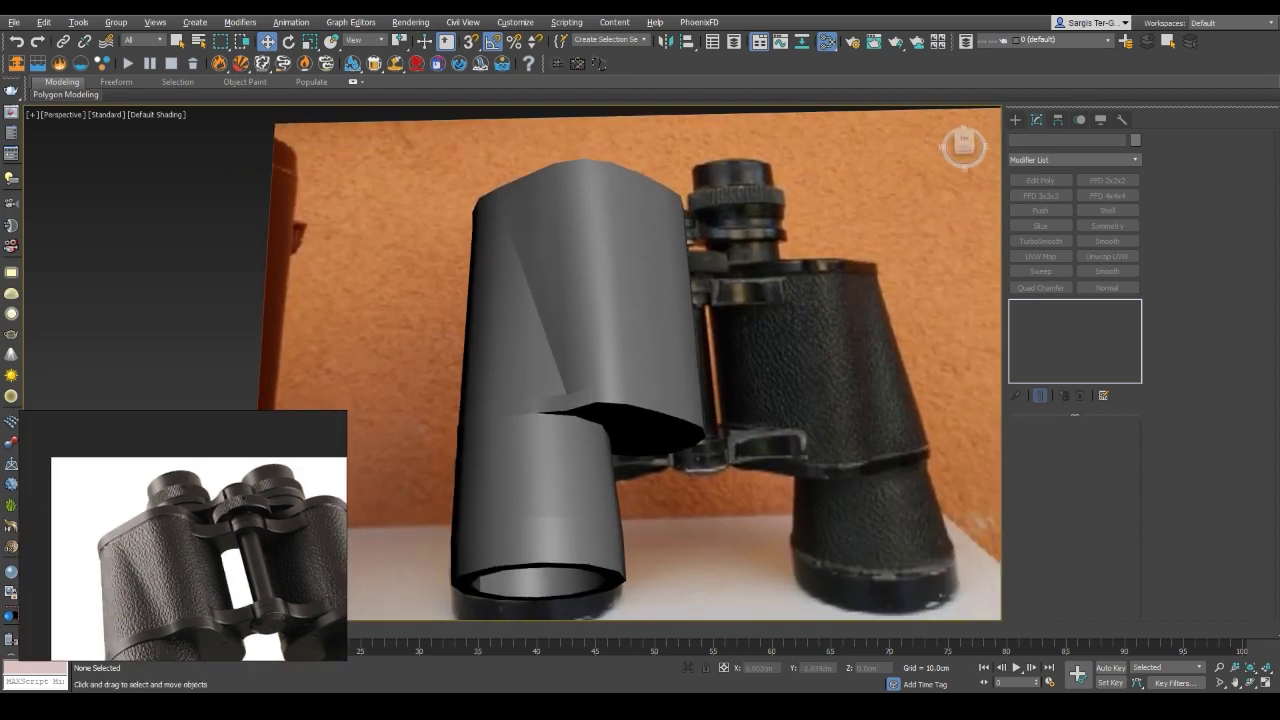
Copy the selected ring of polygons out as the new object Object008
{"action": "left_click", "coordinate": [470, 470]}
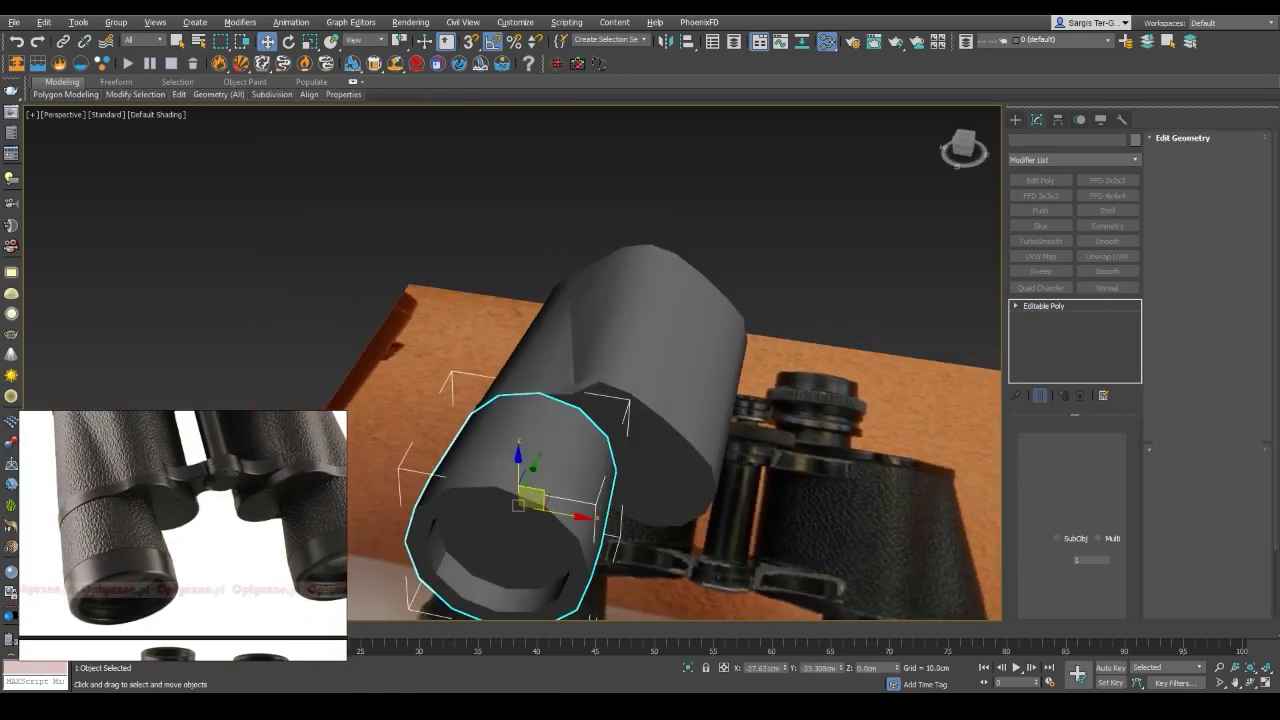
{"action": "scroll", "coordinate": [1207, 400], "scroll_direction": "down", "scroll_amount": 5}
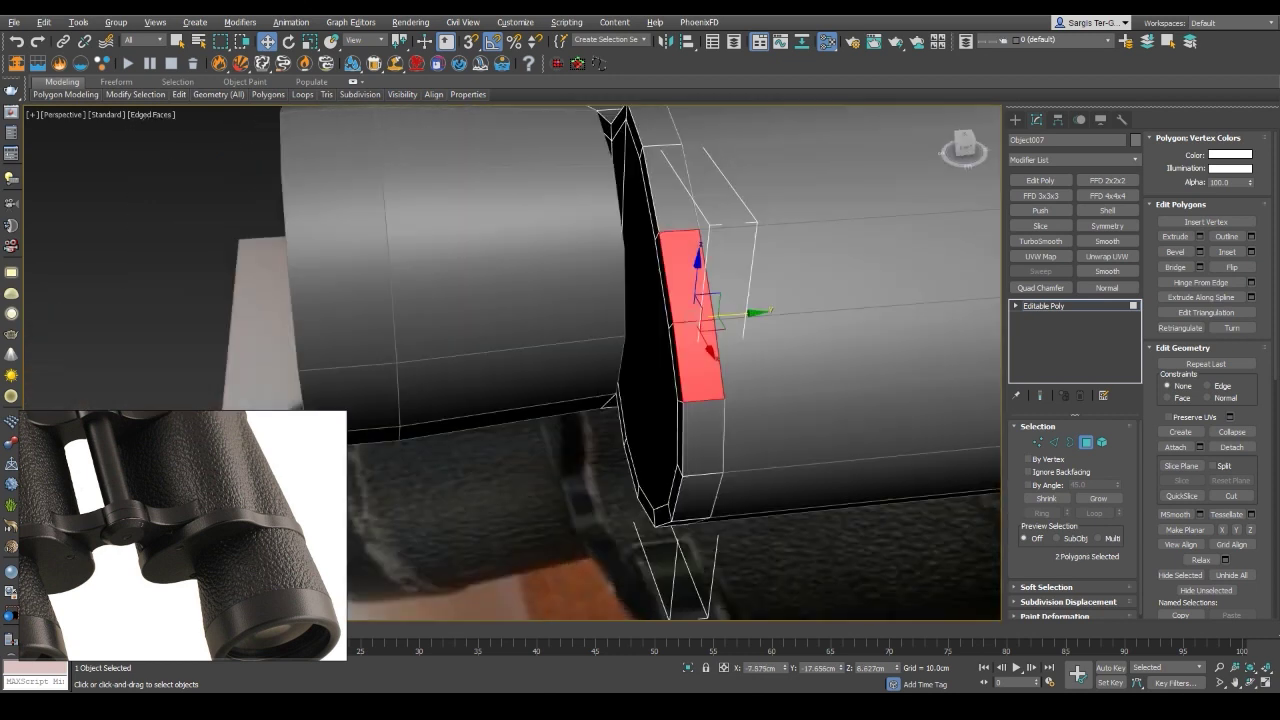
{"action": "key", "text": "Return"}
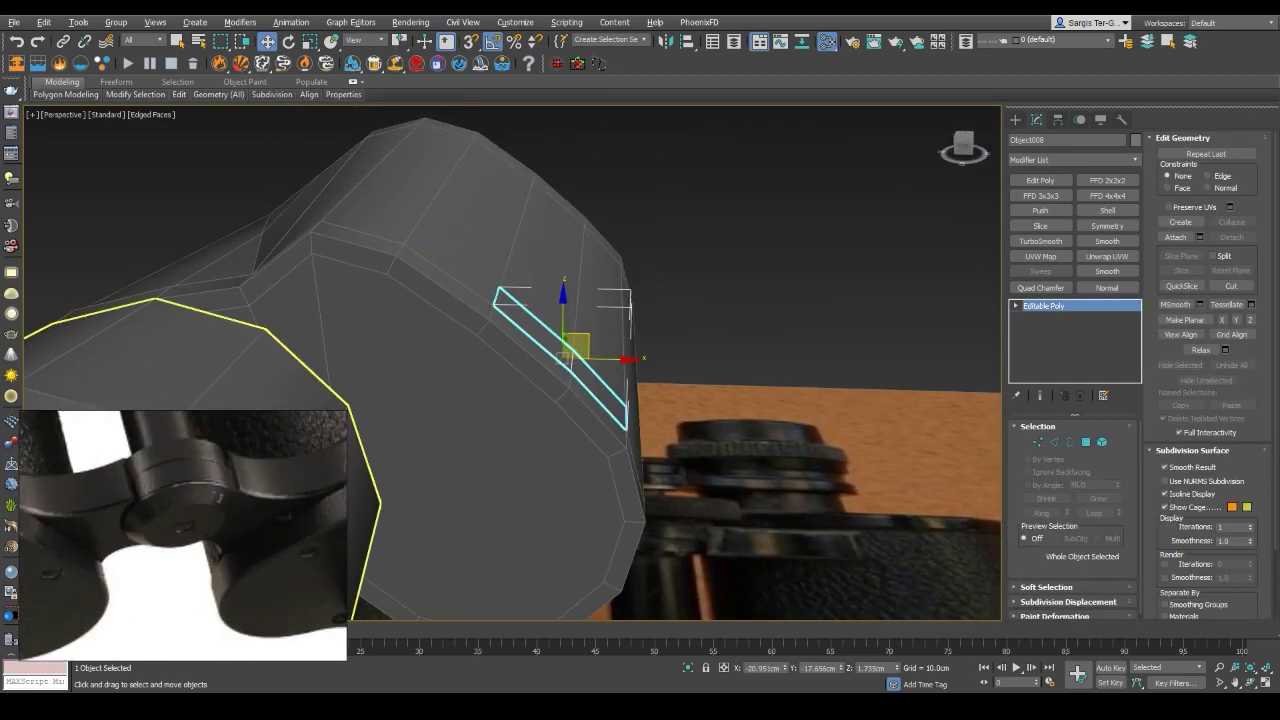
Shift-drag the strip's border outward into a plate and flip its new faces
{"action": "key", "text": "3"}
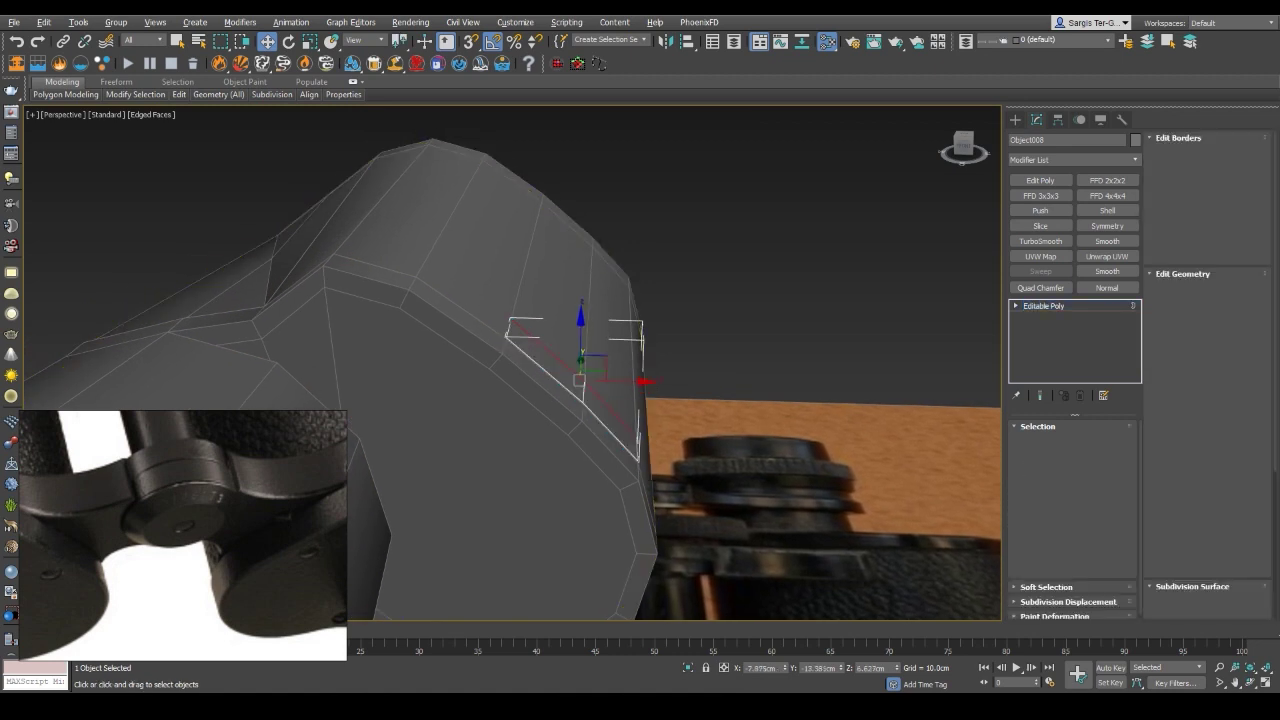
{"action": "left_click_drag", "start_coordinate": [605, 390], "coordinate": [785, 395], "text": "shift"}
{"action": "key", "text": "4"}
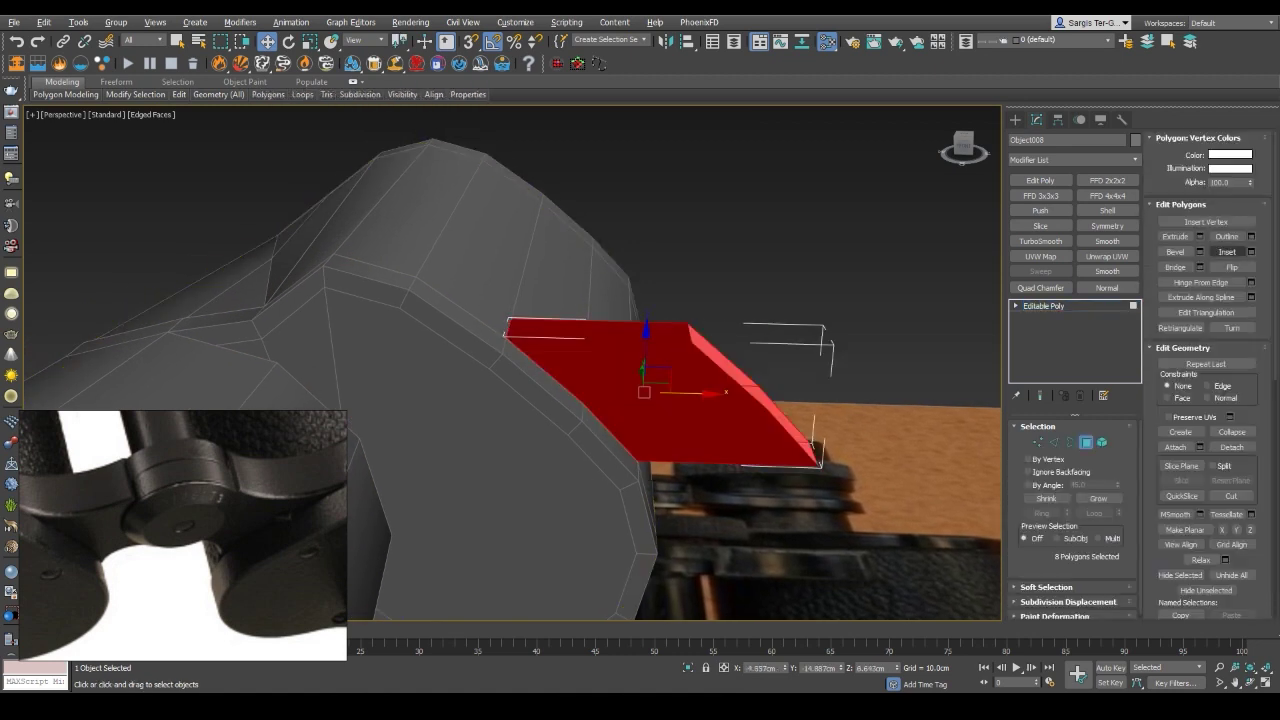
{"action": "left_click", "coordinate": [1232, 267]}
{"action": "mouse_move", "coordinate": [700, 400]}
{"action": "middle_mouse_down", "text": "alt"}
{"action": "mouse_move", "coordinate": [600, 380]}
{"action": "mouse_move", "coordinate": [500, 310]}
{"action": "middle_mouse_up", "text": "alt"}
{"action": "key", "text": "ctrl+d"}
Select the plate's end vertices in wireframe view
{"action": "key", "text": "1"}
{"action": "key", "text": "F3"}
{"action": "left_click_drag", "start_coordinate": [527, 255], "coordinate": [654, 310]}
{"action": "key", "text": "F3"}
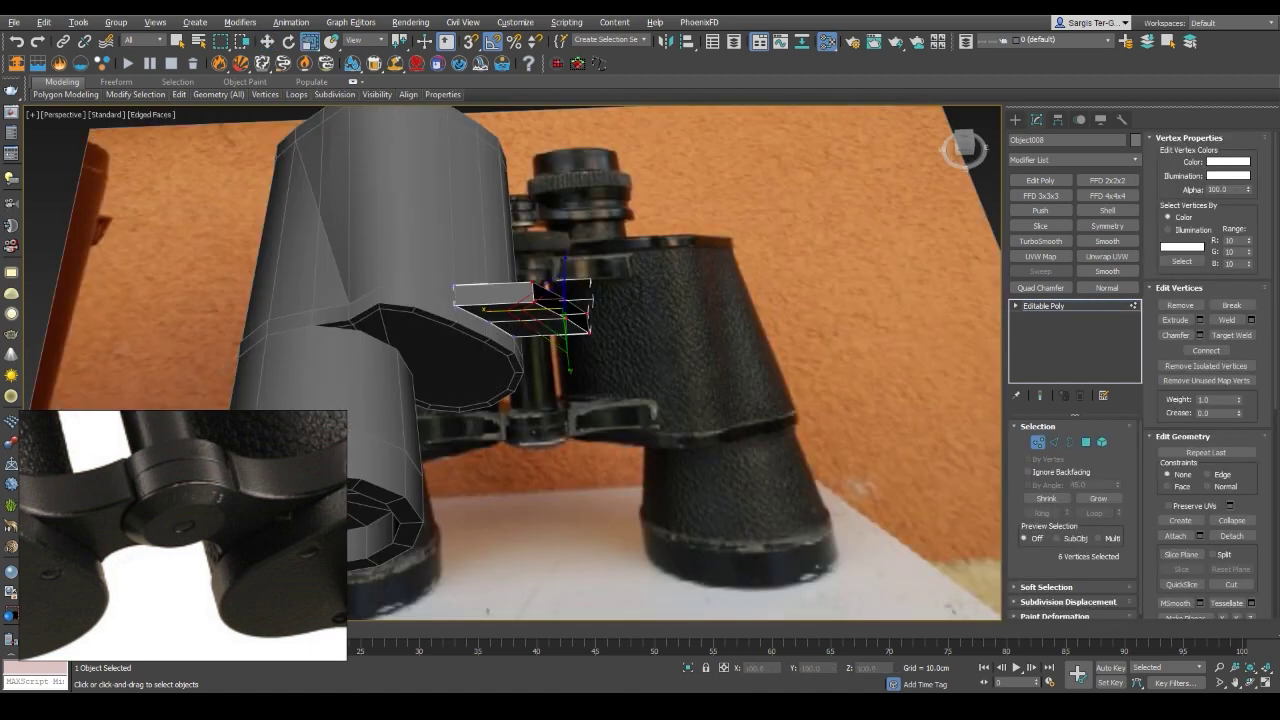
Select Object008 with three neighbouring parts and add one shared Edit Poly modifier
{"action": "mouse_move", "coordinate": [565, 307]}
{"action": "middle_mouse_down", "text": "alt"}
{"action": "mouse_move", "coordinate": [815, 240]}
{"action": "mouse_move", "coordinate": [670, 270]}
{"action": "middle_mouse_up", "text": "alt"}
{"action": "mouse_move", "coordinate": [600, 380]}
{"action": "middle_mouse_down", "text": "alt"}
{"action": "mouse_move", "coordinate": [560, 370]}
{"action": "mouse_move", "coordinate": [520, 430]}
{"action": "middle_mouse_up", "text": "alt"}
{"action": "key", "text": "F3"}
{"action": "mouse_move", "coordinate": [508, 515]}
{"action": "left_mouse_down"}
{"action": "mouse_move", "coordinate": [517, 540]}
{"action": "mouse_move", "coordinate": [653, 570]}
{"action": "left_mouse_up"}
{"action": "left_click", "coordinate": [1040, 180]}
Select the bridge-side vertices across the four combined parts in vertex mode
{"action": "key", "text": "1"}
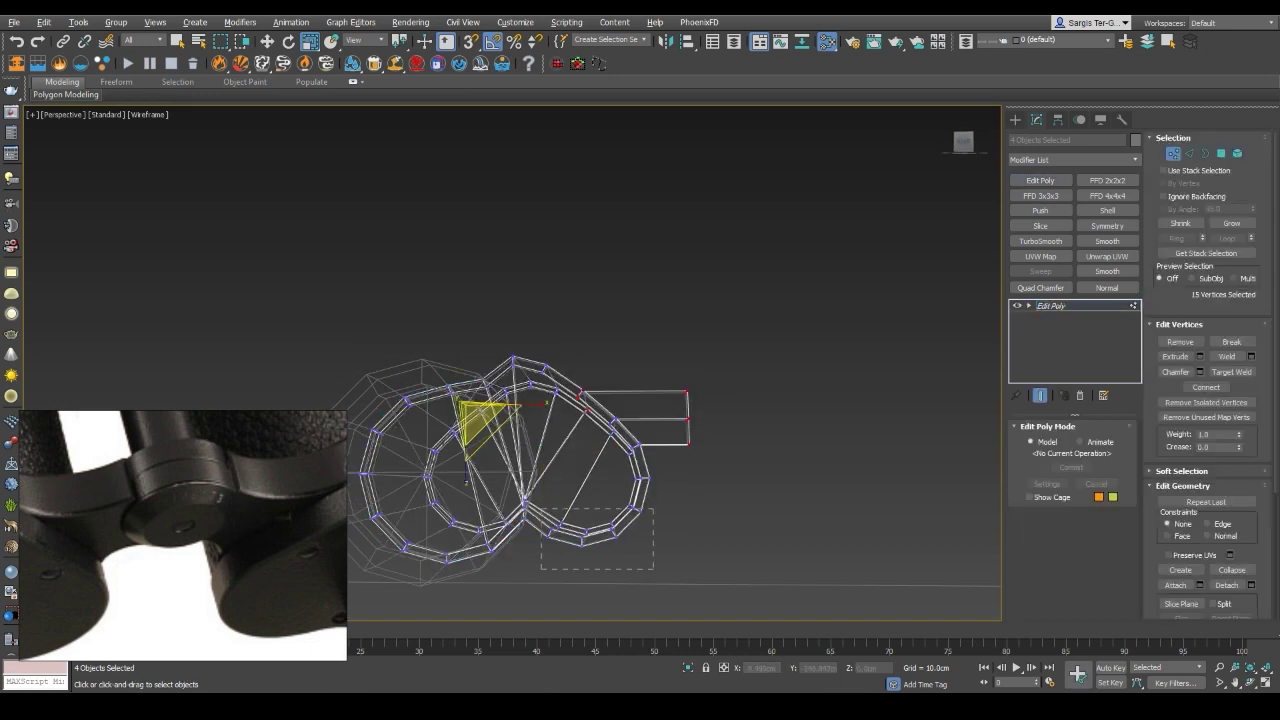
{"action": "left_click_drag", "start_coordinate": [795, 547], "coordinate": [795, 547], "text": "ctrl"}
{"action": "key", "text": "F3"}
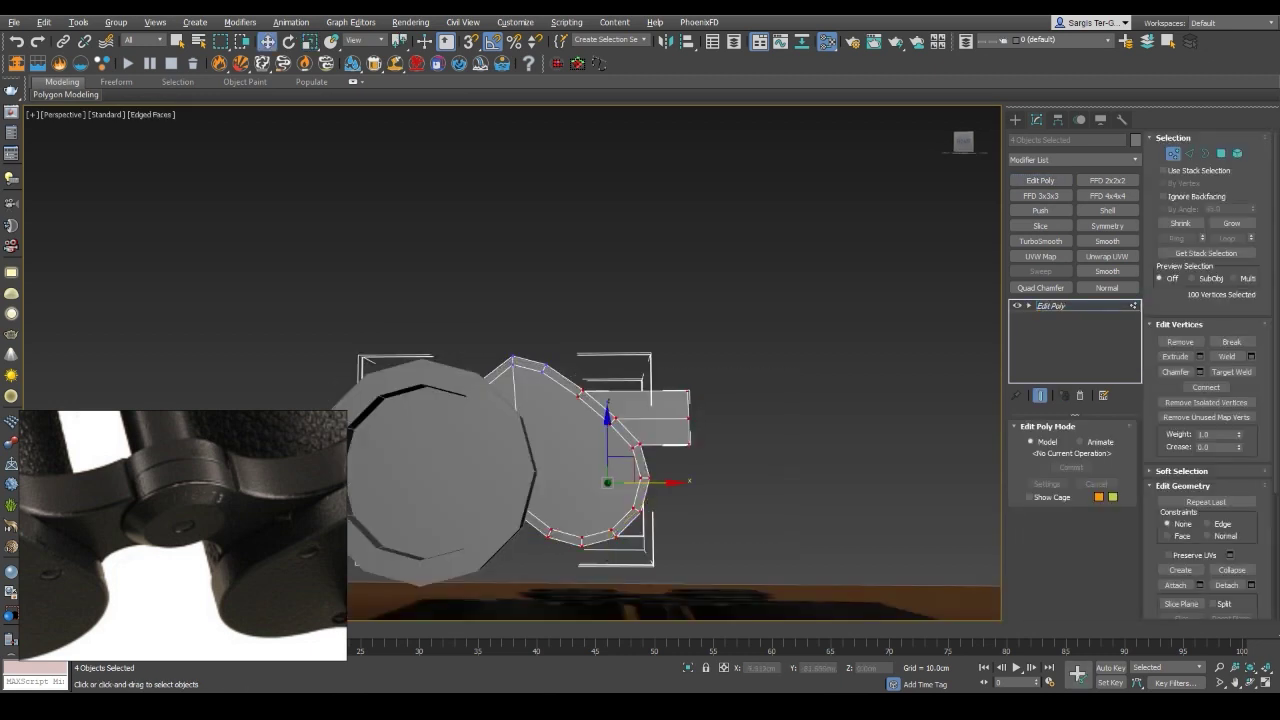
{"action": "key", "text": "F3"}
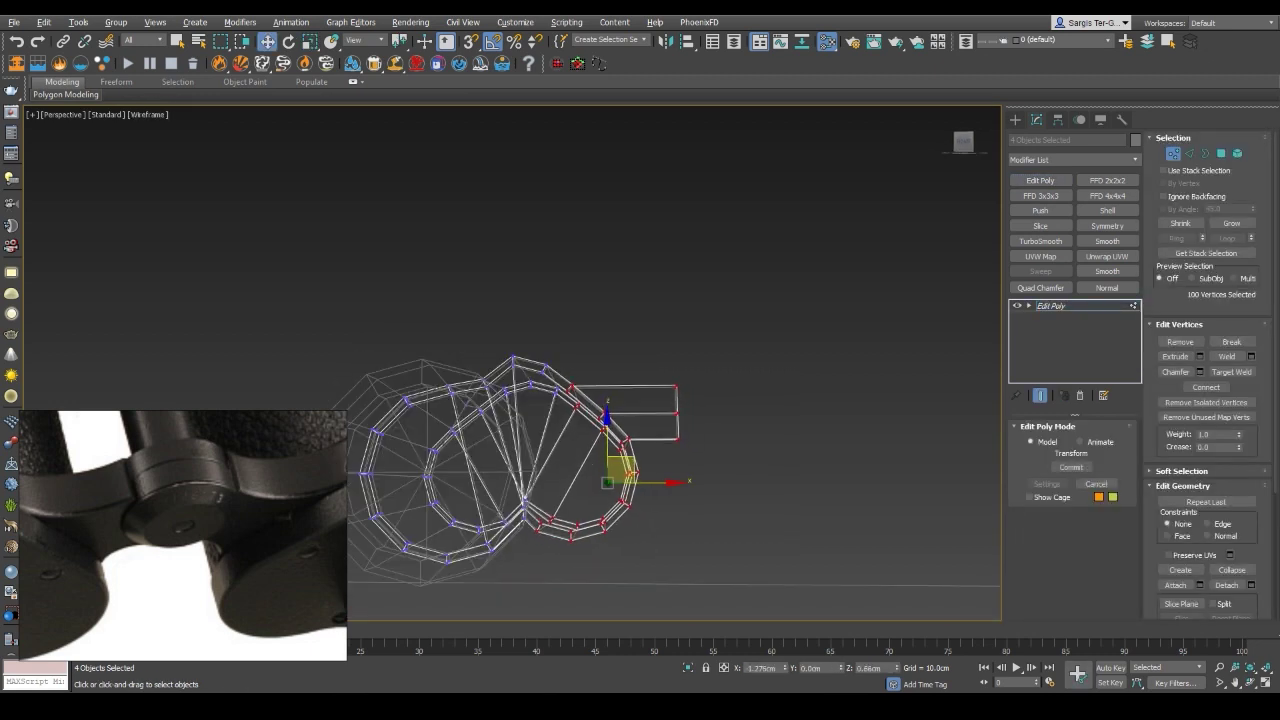
{"action": "key", "text": "F3"}
{"action": "key", "text": "alt+w"}
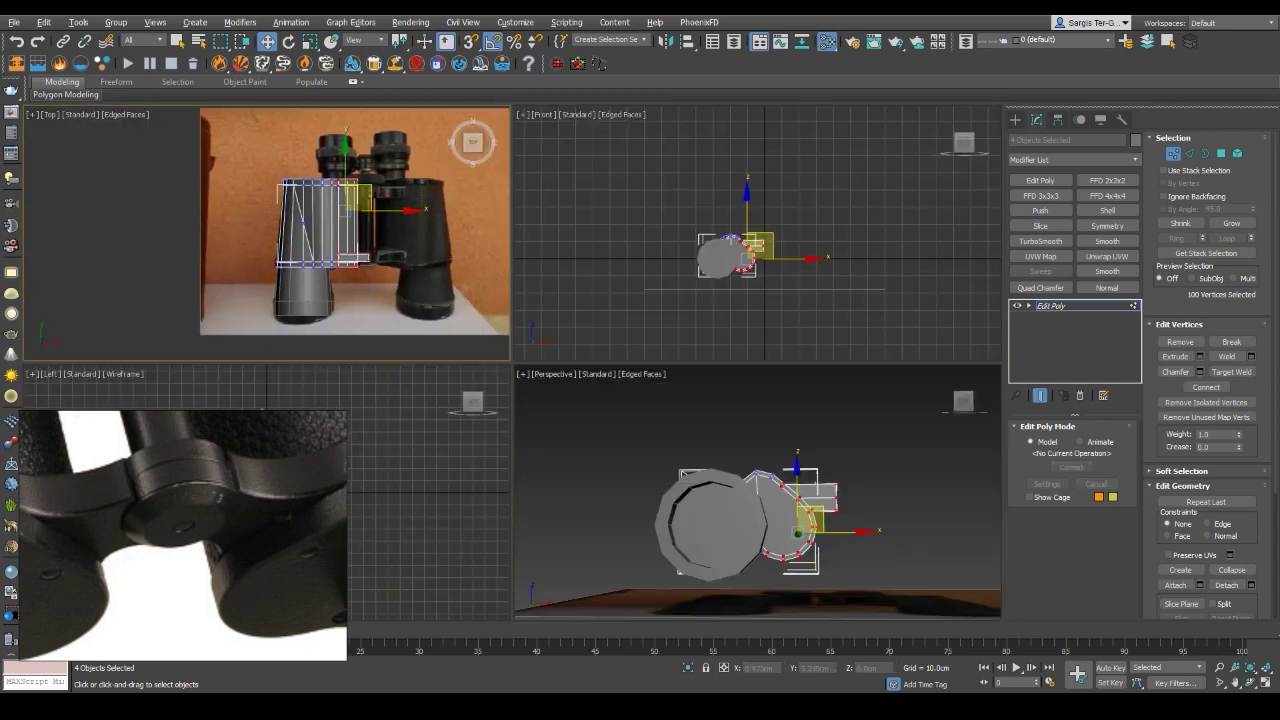
{"action": "scroll", "coordinate": [279, 264], "scroll_direction": "up", "scroll_amount": 3}
{"action": "scroll", "coordinate": [279, 264], "scroll_direction": "up", "scroll_amount": 2}
Shift the selected vertices left and scale them to fit the reference
{"action": "left_click_drag", "start_coordinate": [270, 120], "coordinate": [330, 211]}
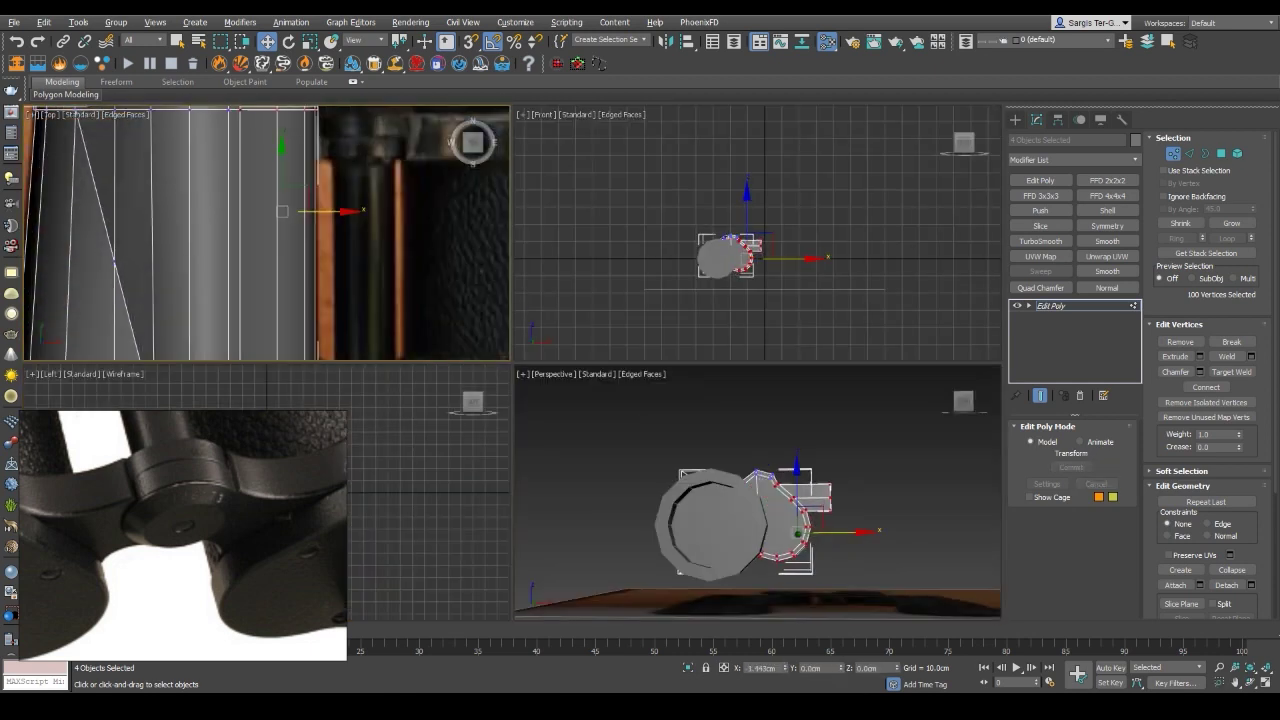
{"action": "key", "text": "z"}
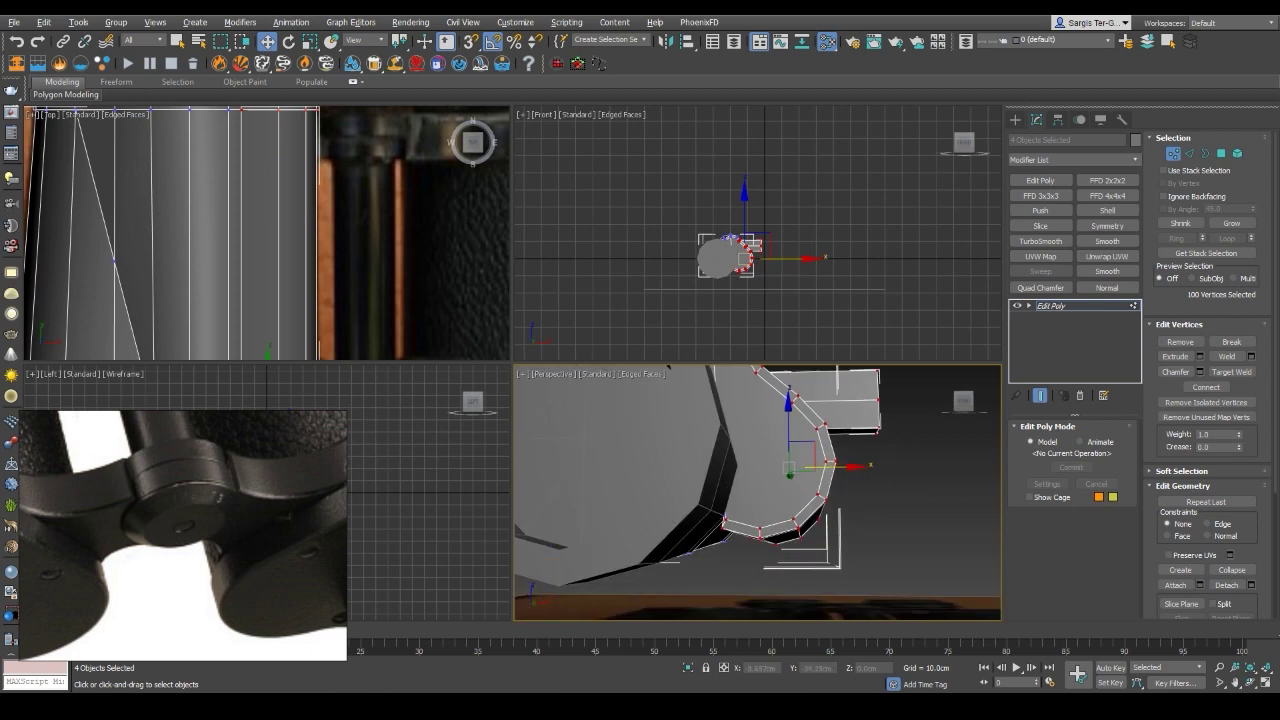
{"action": "mouse_move", "coordinate": [760, 480]}
{"action": "middle_mouse_down", "text": "alt"}
{"action": "mouse_move", "coordinate": [800, 470]}
{"action": "mouse_move", "coordinate": [780, 470]}
{"action": "middle_mouse_up", "text": "alt"}
{"action": "key", "text": "r"}
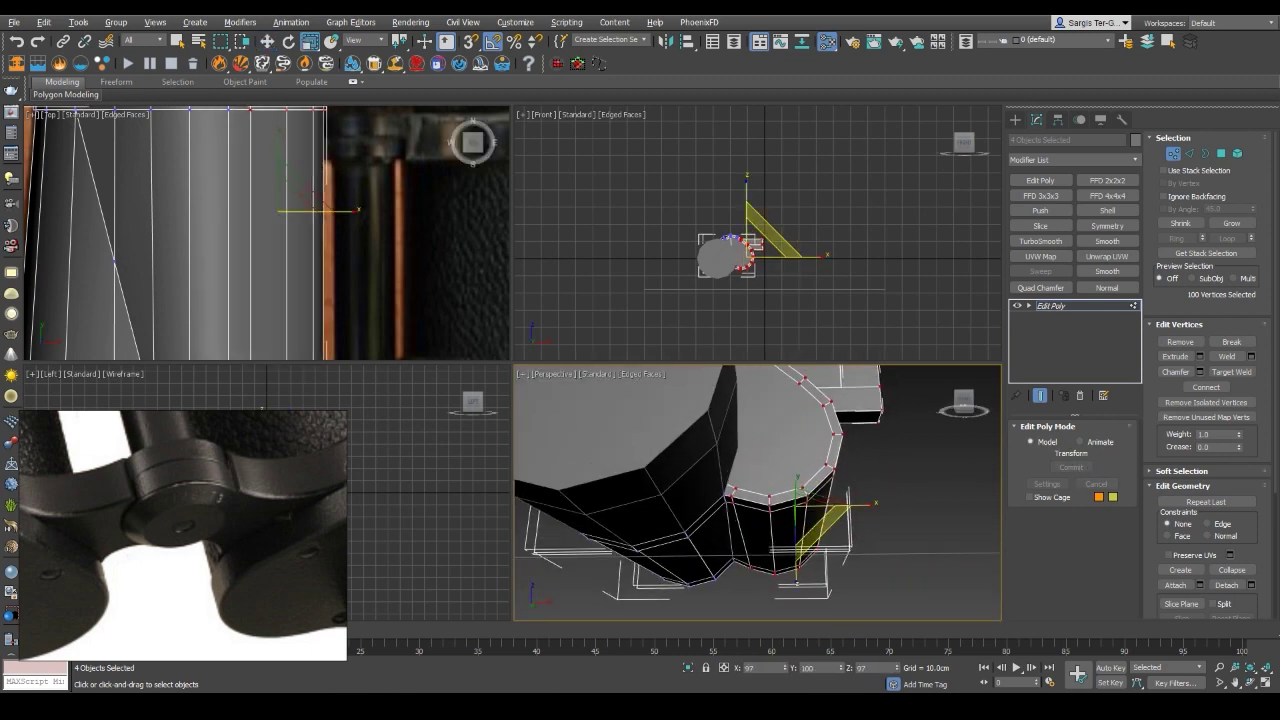
{"action": "middle_click_drag", "start_coordinate": [760, 490], "coordinate": [800, 470], "text": "alt"}
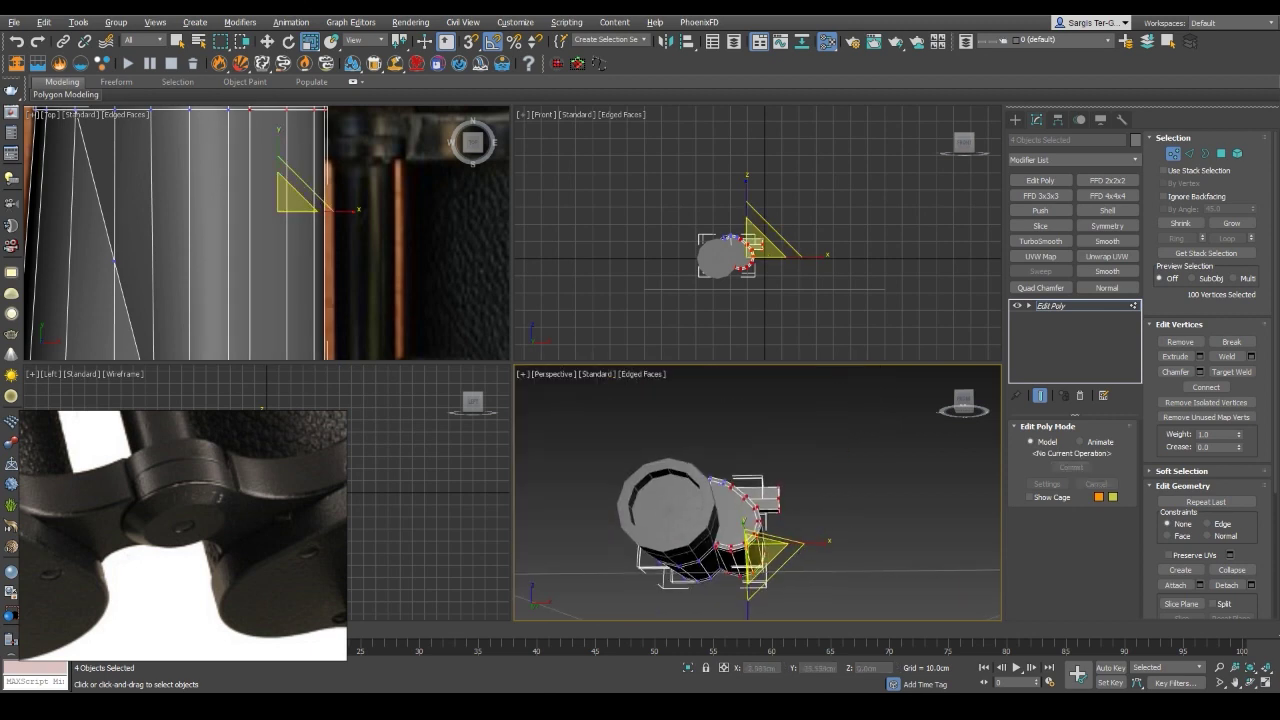
{"action": "key", "text": "w"}
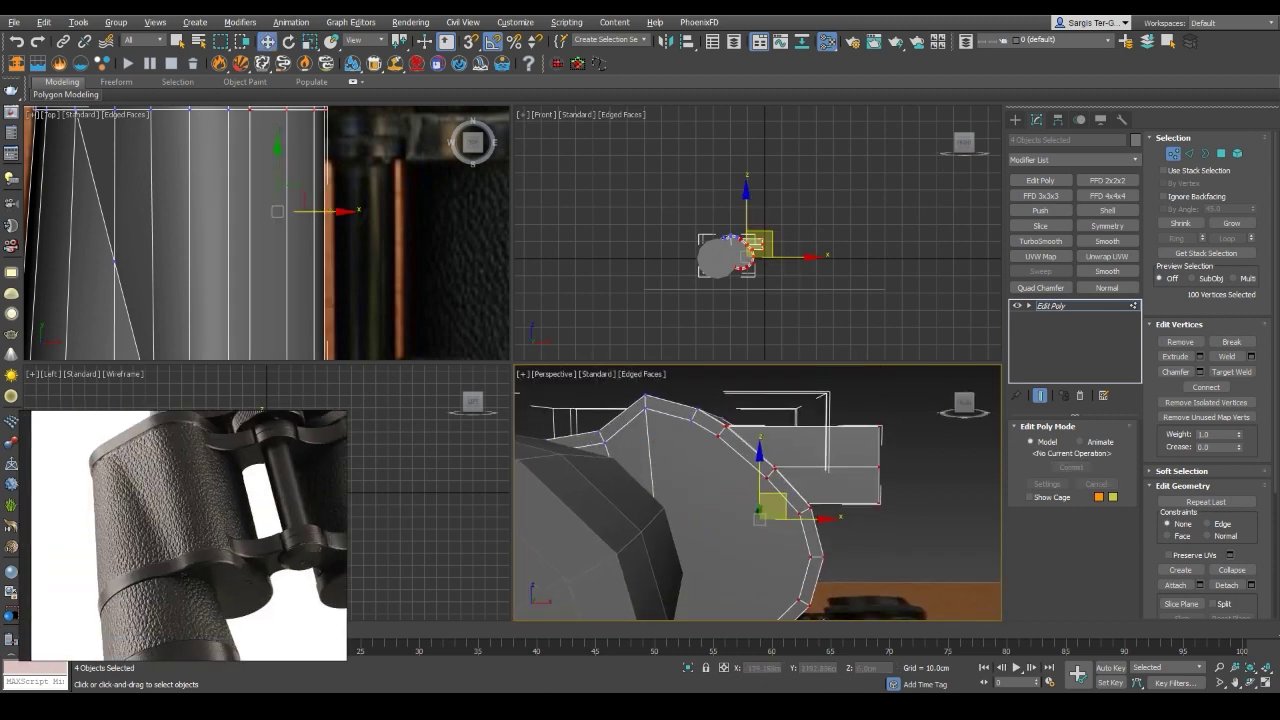
{"action": "mouse_move", "coordinate": [820, 590]}
{"action": "middle_mouse_down", "text": "alt"}
{"action": "mouse_move", "coordinate": [842, 612]}
{"action": "mouse_move", "coordinate": [736, 422]}
{"action": "middle_mouse_up", "text": "alt"}
Nudge the vertices so the Object008 plate sits against the barrel shells
{"action": "key", "text": "F3"}
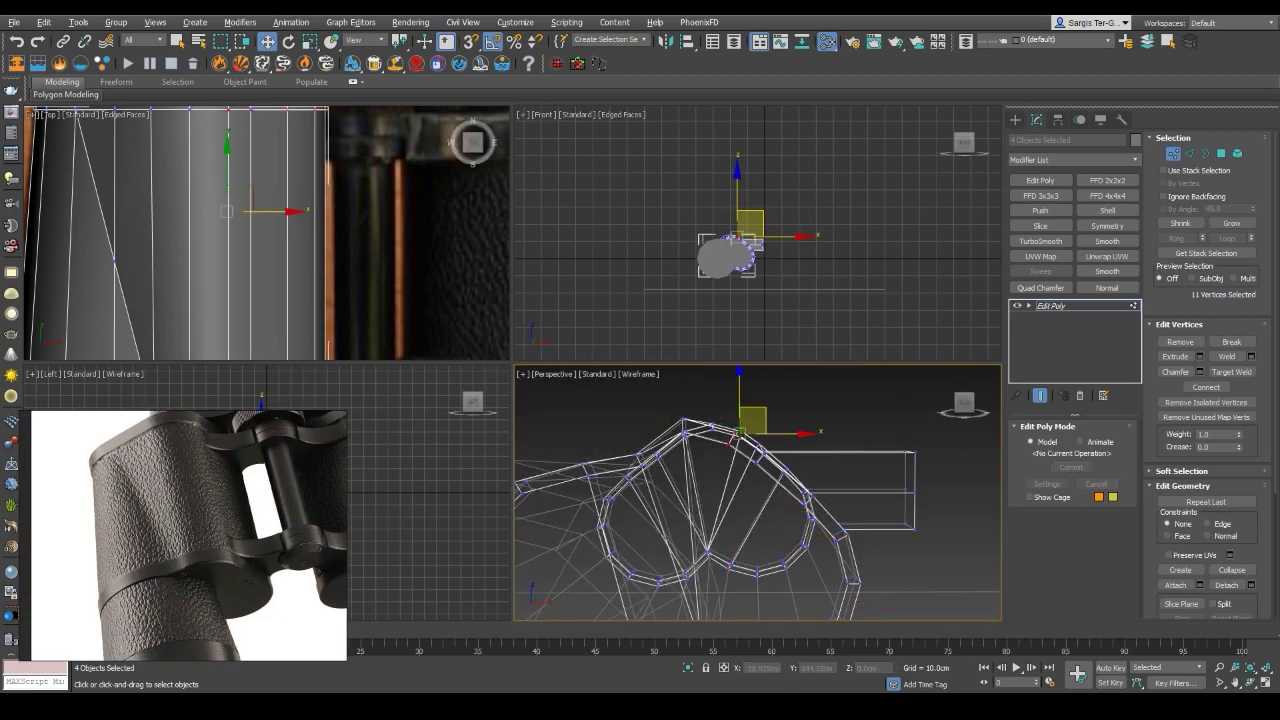
{"action": "left_click_drag", "start_coordinate": [737, 430], "coordinate": [740, 432]}
{"action": "key", "text": "F3"}
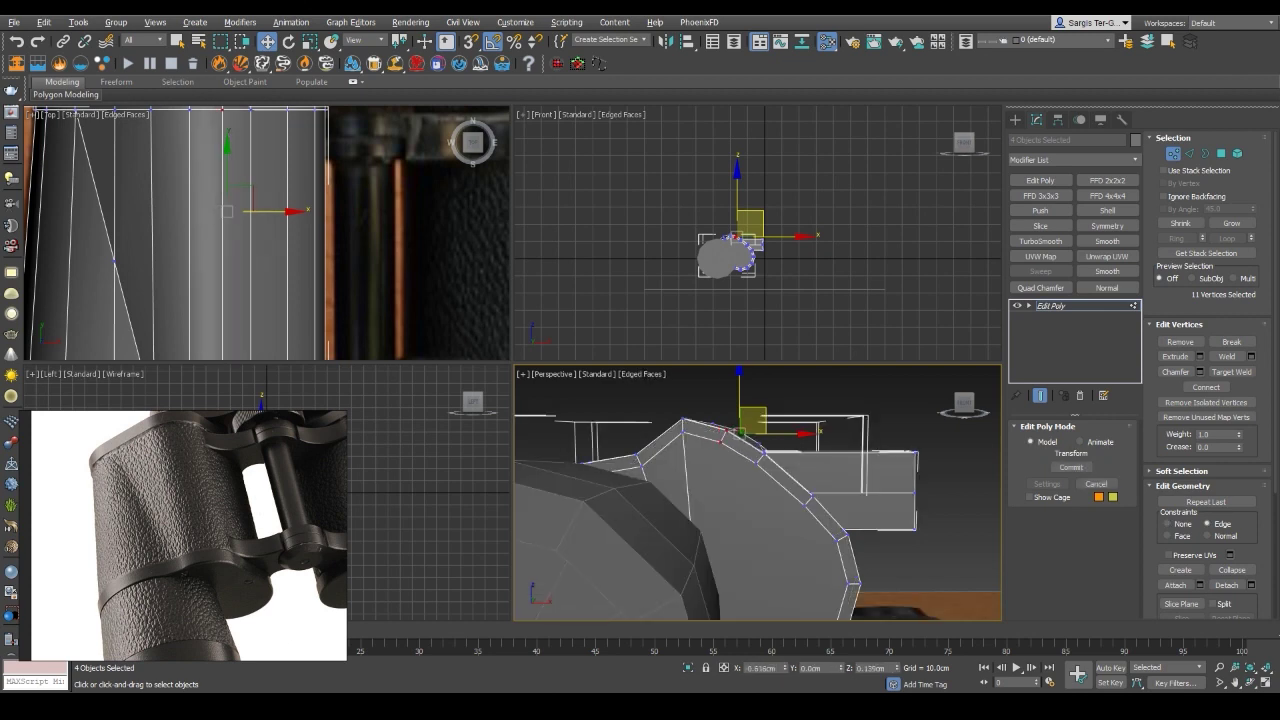
{"action": "mouse_move", "coordinate": [740, 432]}
{"action": "middle_mouse_down", "text": "alt"}
{"action": "mouse_move", "coordinate": [790, 470]}
{"action": "mouse_move", "coordinate": [770, 440]}
{"action": "middle_mouse_up", "text": "alt"}
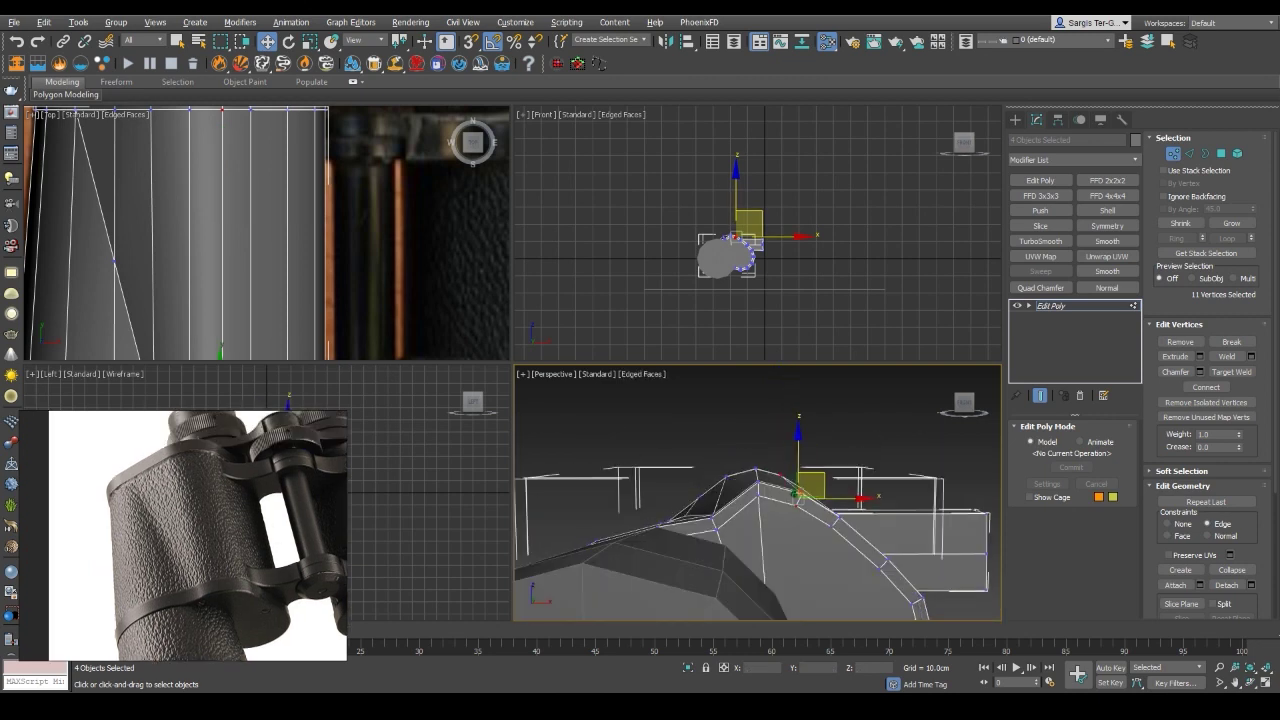
{"action": "key", "text": "F3"}
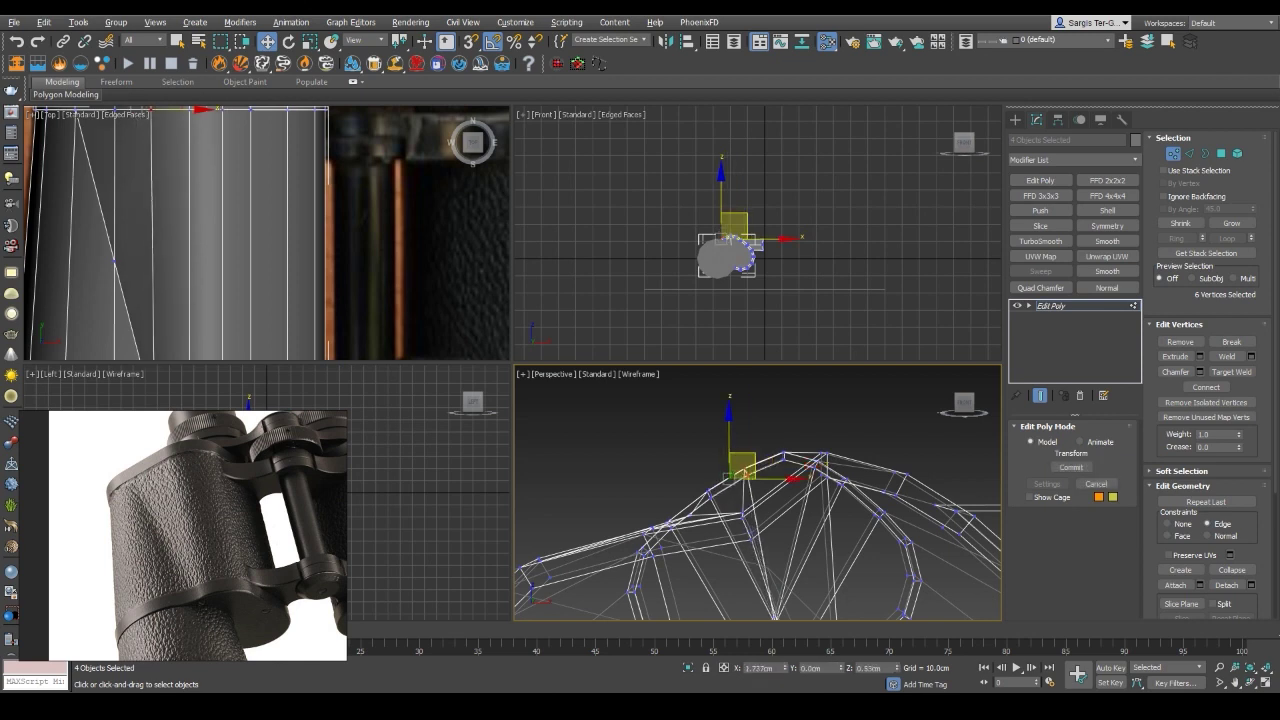
{"action": "key", "text": "F3"}
{"action": "mouse_move", "coordinate": [745, 472]}
{"action": "middle_mouse_down", "text": "alt"}
{"action": "mouse_move", "coordinate": [780, 500]}
{"action": "mouse_move", "coordinate": [760, 480]}
{"action": "mouse_move", "coordinate": [700, 500]}
{"action": "mouse_move", "coordinate": [750, 470]}
{"action": "mouse_move", "coordinate": [760, 480]}
{"action": "middle_mouse_up", "text": "alt"}
Exit vertex editing, deselect everything and maximize the Top viewport with Alt+W
{"action": "key", "text": "1"}
{"action": "key", "text": "ctrl+d"}
{"action": "key", "text": "F4"}
{"action": "key", "text": "alt+w"}
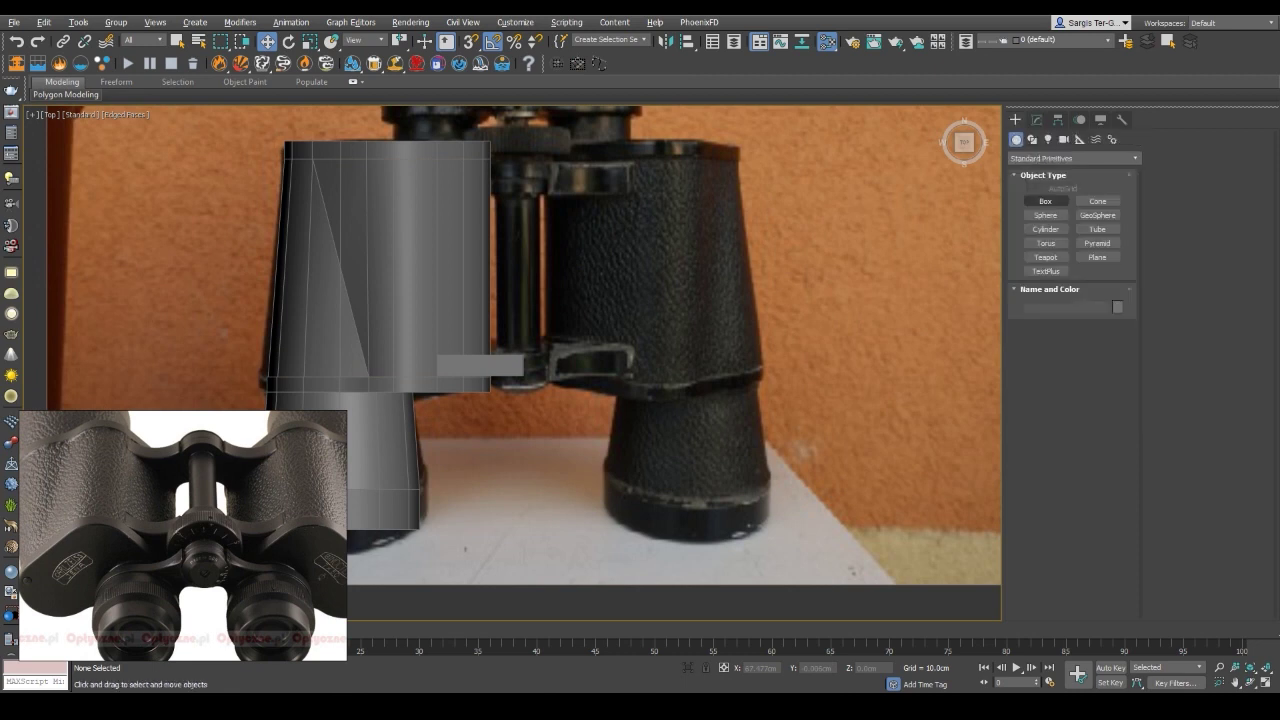
Rotate the small cylinder -85° about X to stand it upright
{"action": "scroll", "coordinate": [494, 273], "scroll_direction": "up", "scroll_amount": 5}
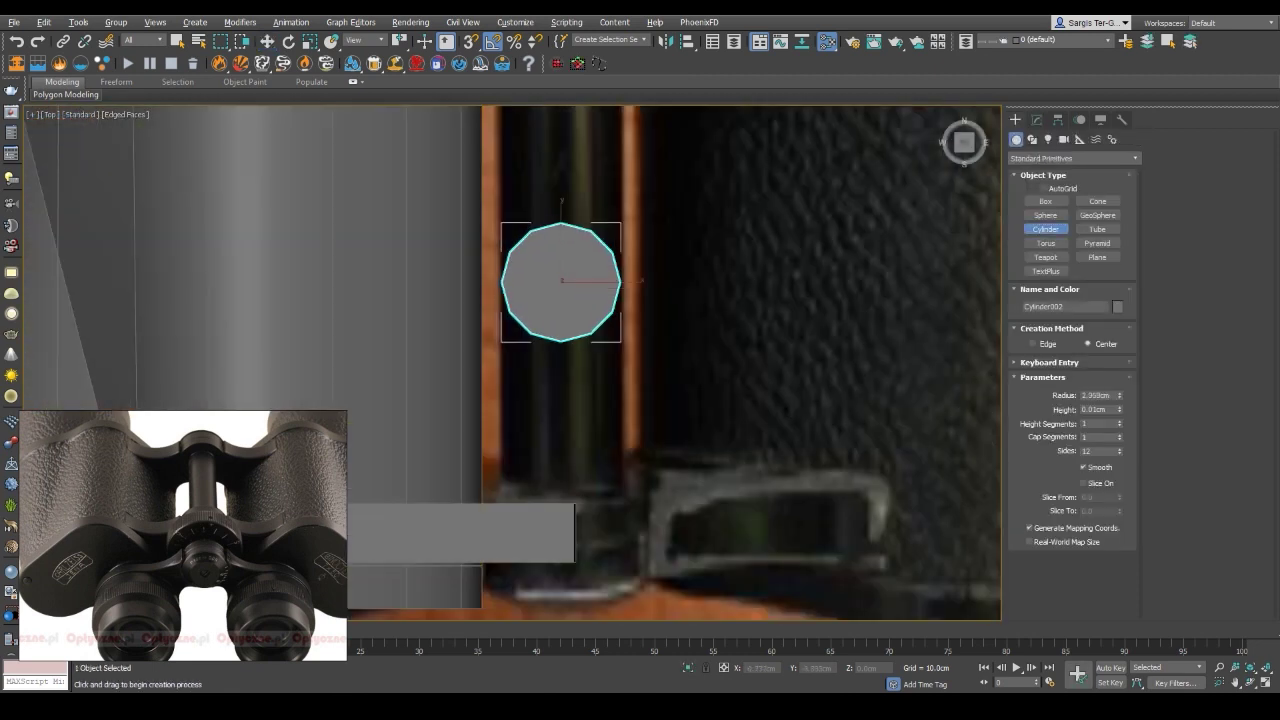
{"action": "key", "text": "e"}
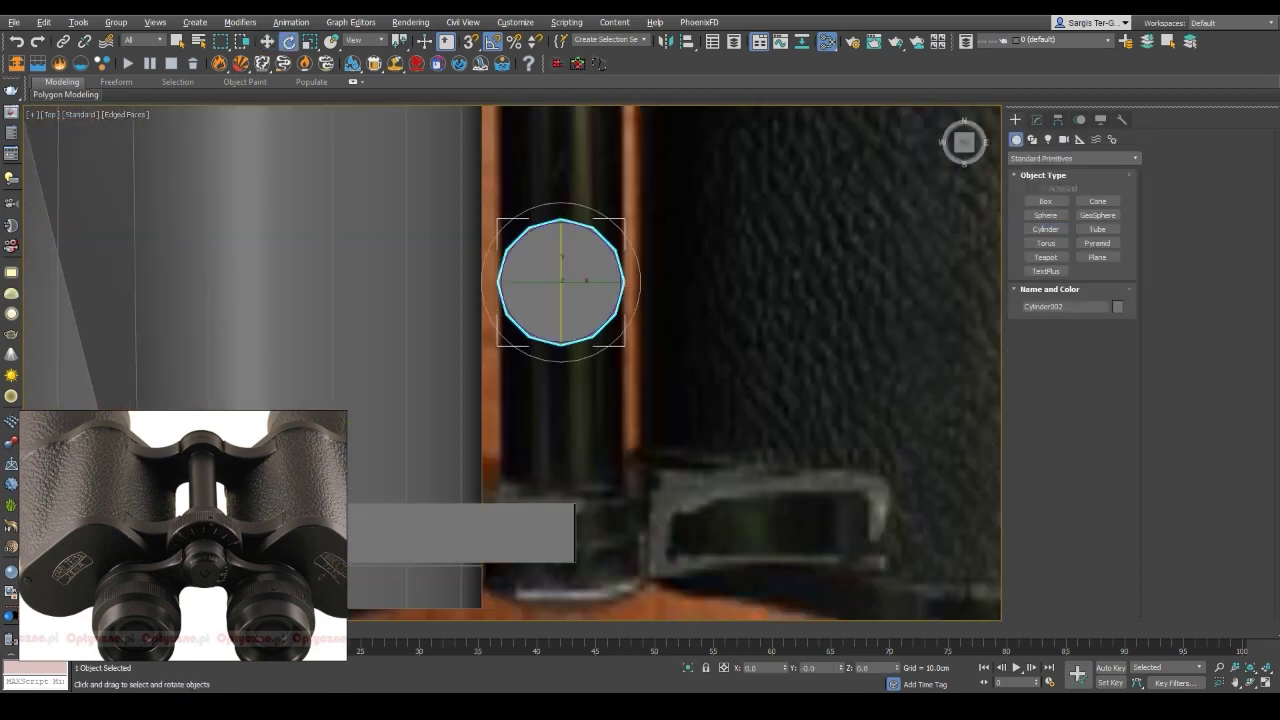
{"action": "left_click_drag", "start_coordinate": [561, 310], "coordinate": [561, 250]}
{"action": "key", "text": "w"}
Snap the cylinder beside the bridge plate and stretch it into a tall hinge rod
{"action": "scroll", "coordinate": [590, 360], "scroll_direction": "down", "scroll_amount": 3}
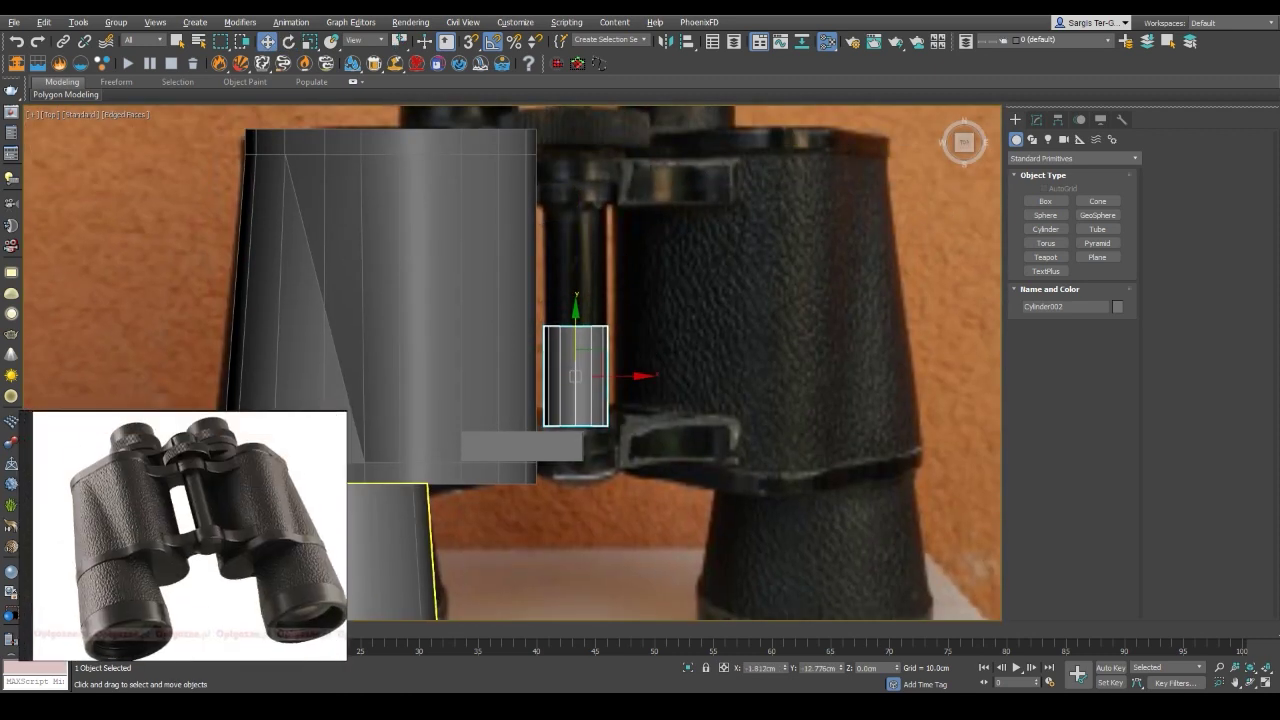
{"action": "middle_click_drag", "start_coordinate": [700, 400], "coordinate": [700, 388]}
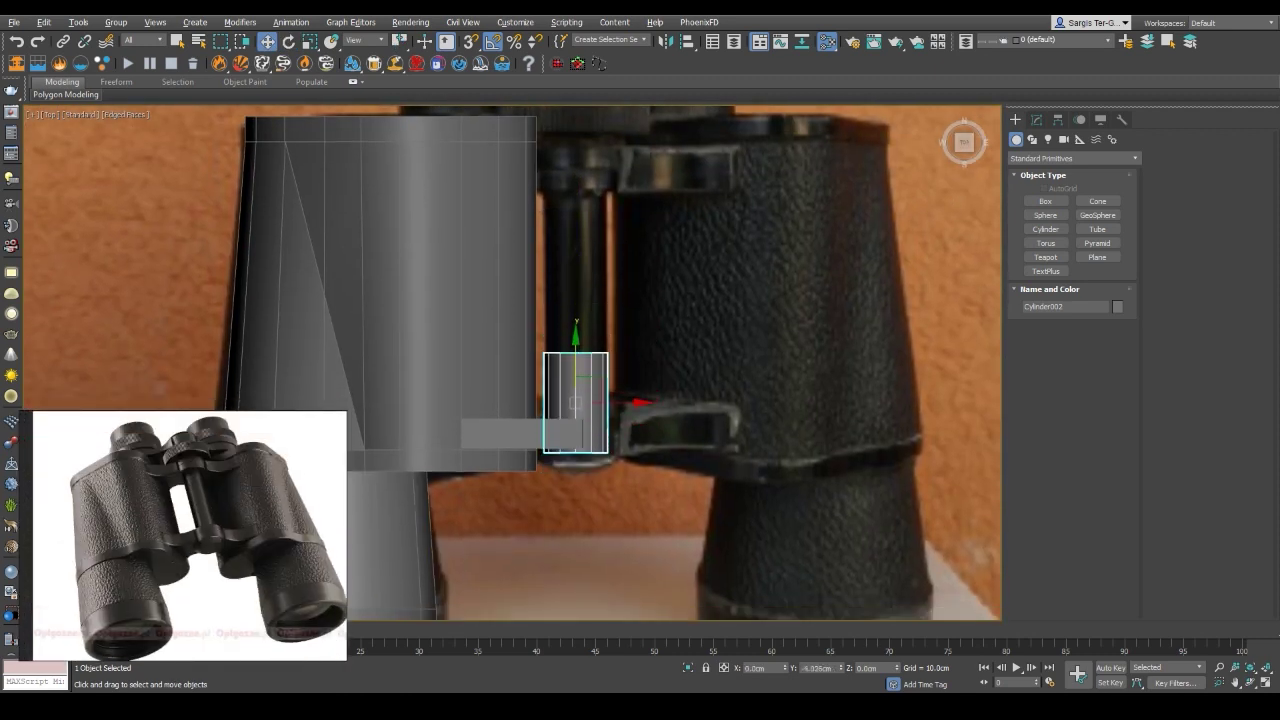
{"action": "scroll", "coordinate": [583, 440], "scroll_direction": "up", "scroll_amount": 2}
{"action": "scroll", "coordinate": [583, 440], "scroll_direction": "up", "scroll_amount": 4}
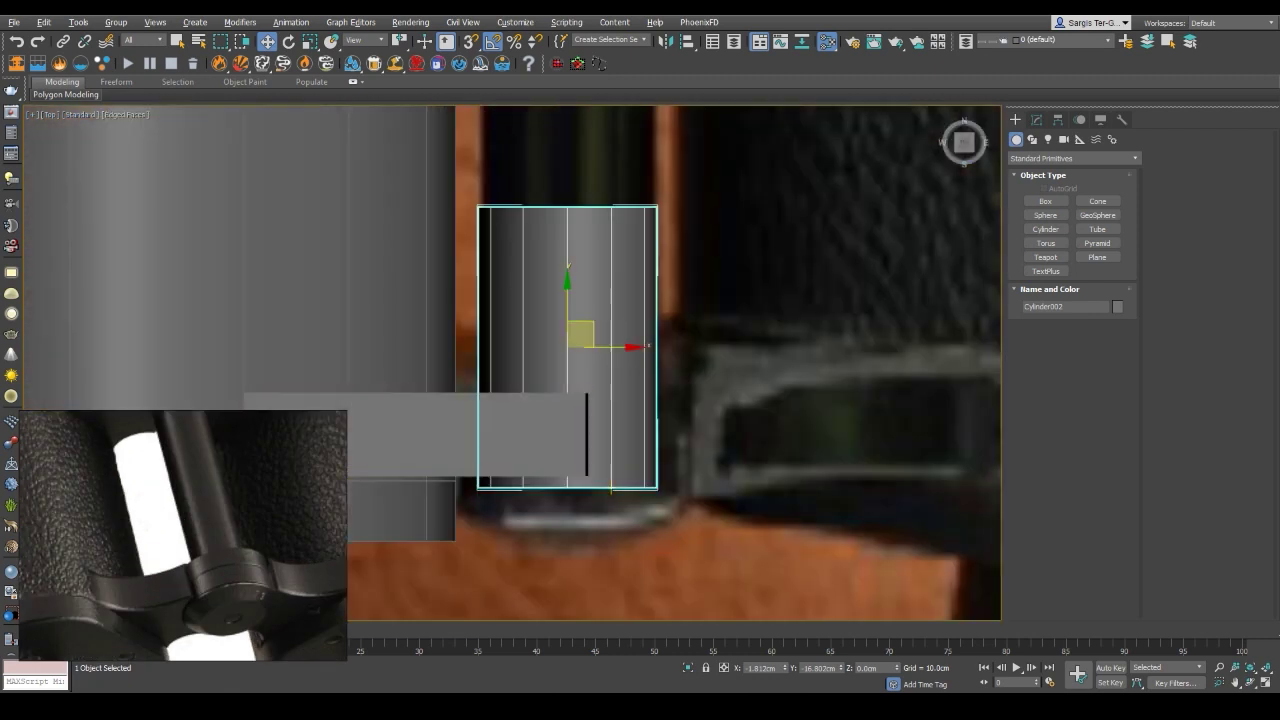
{"action": "key", "text": "alt+s"}
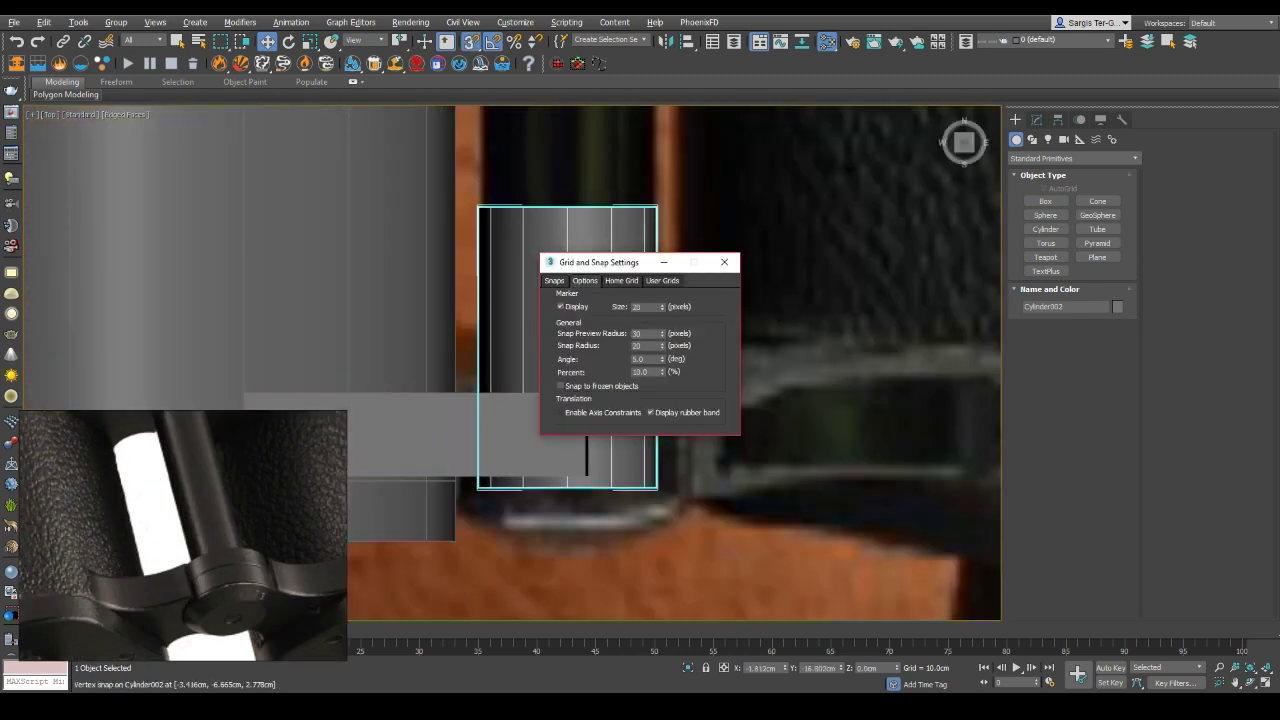
{"action": "key", "text": "Escape"}
{"action": "scroll", "coordinate": [588, 395], "scroll_direction": "down", "scroll_amount": 5}
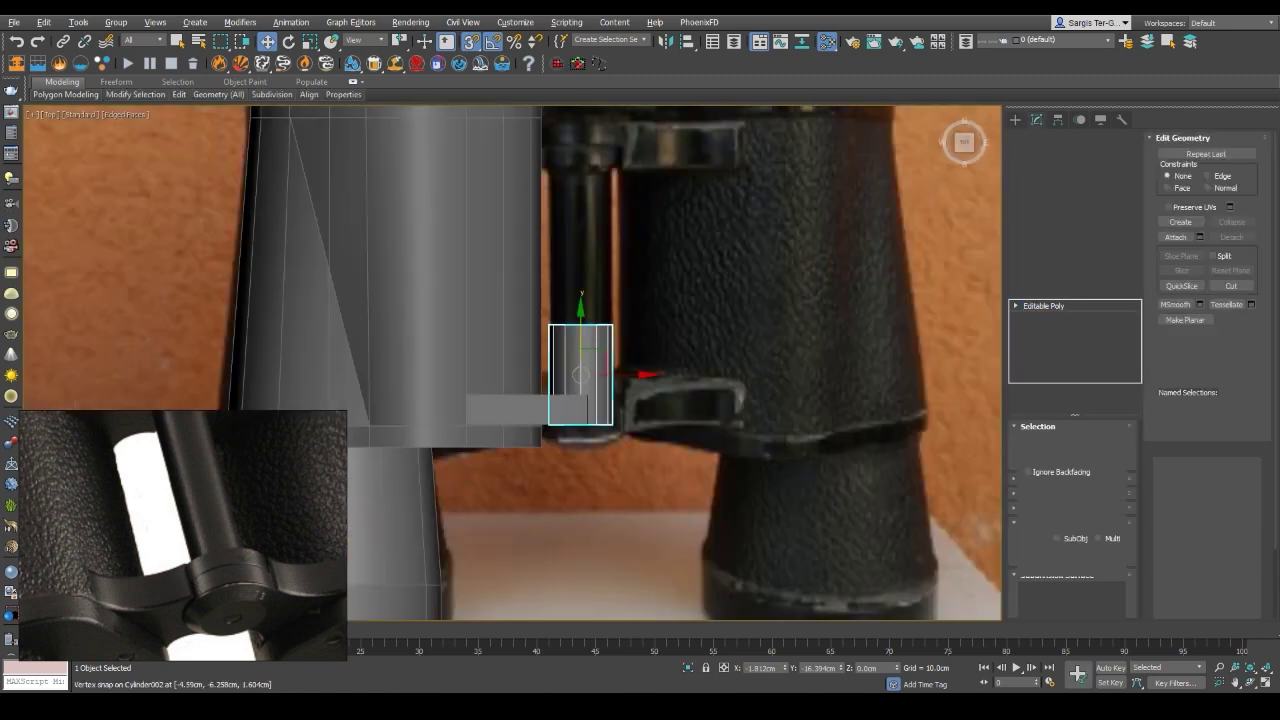
{"action": "middle_click_drag", "start_coordinate": [560, 336], "coordinate": [599, 455]}
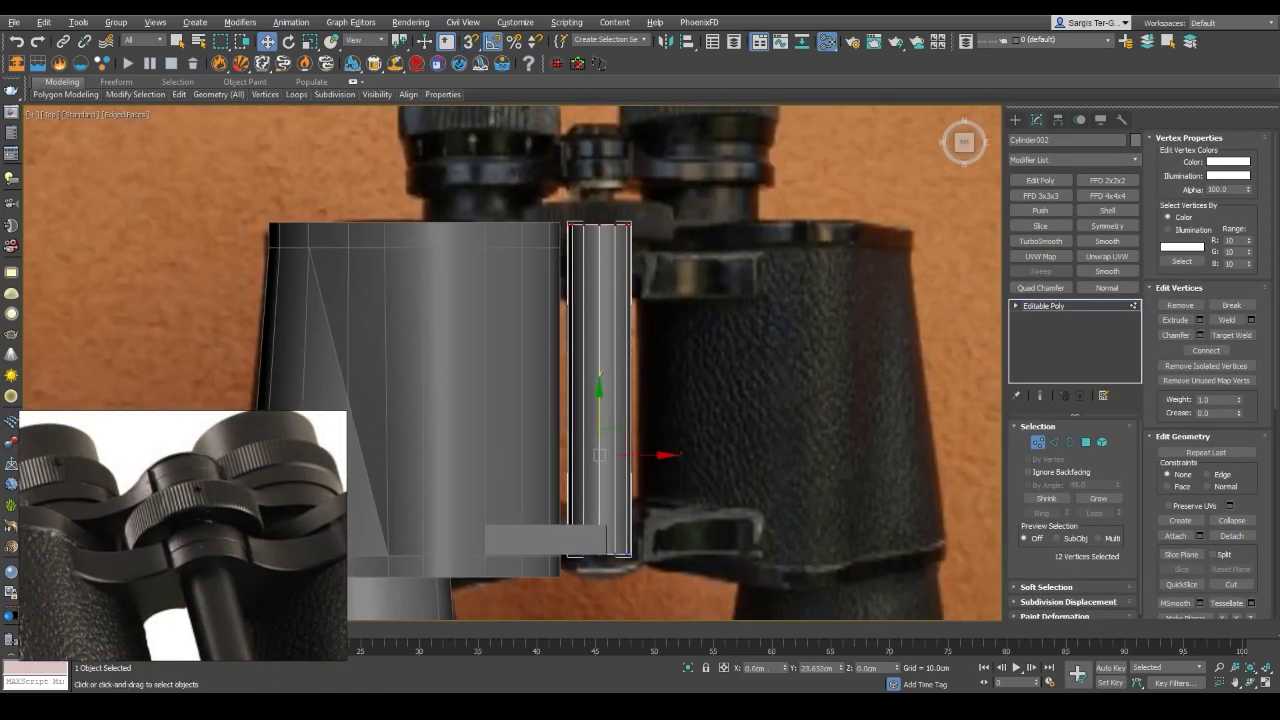
{"action": "key", "text": "p"}
{"action": "key", "text": "1"}
{"action": "mouse_move", "coordinate": [599, 455]}
{"action": "middle_mouse_down", "text": "alt"}
{"action": "mouse_move", "coordinate": [570, 378]}
{"action": "mouse_move", "coordinate": [575, 334]}
{"action": "middle_mouse_up", "text": "alt"}
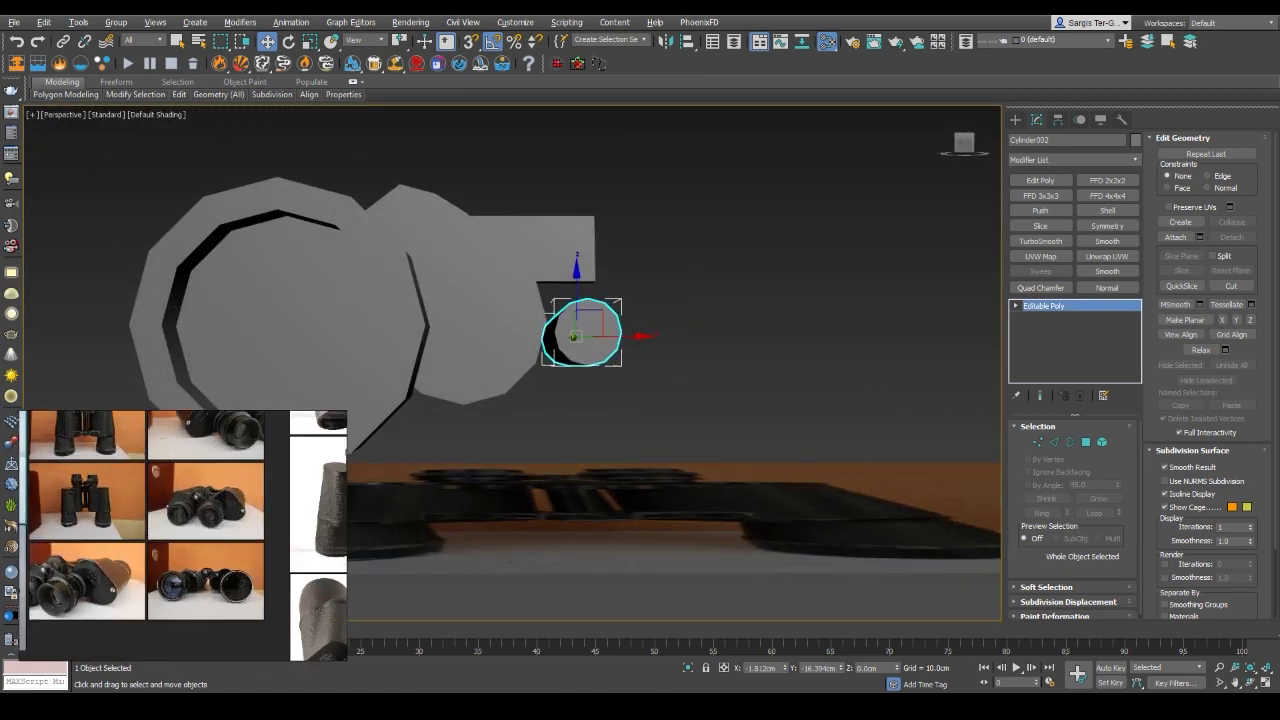
Add an Edit Poly modifier to Object008 and snap its end vertices onto Cylinder002
{"action": "middle_click_drag", "start_coordinate": [575, 334], "coordinate": [572, 333], "text": "alt"}
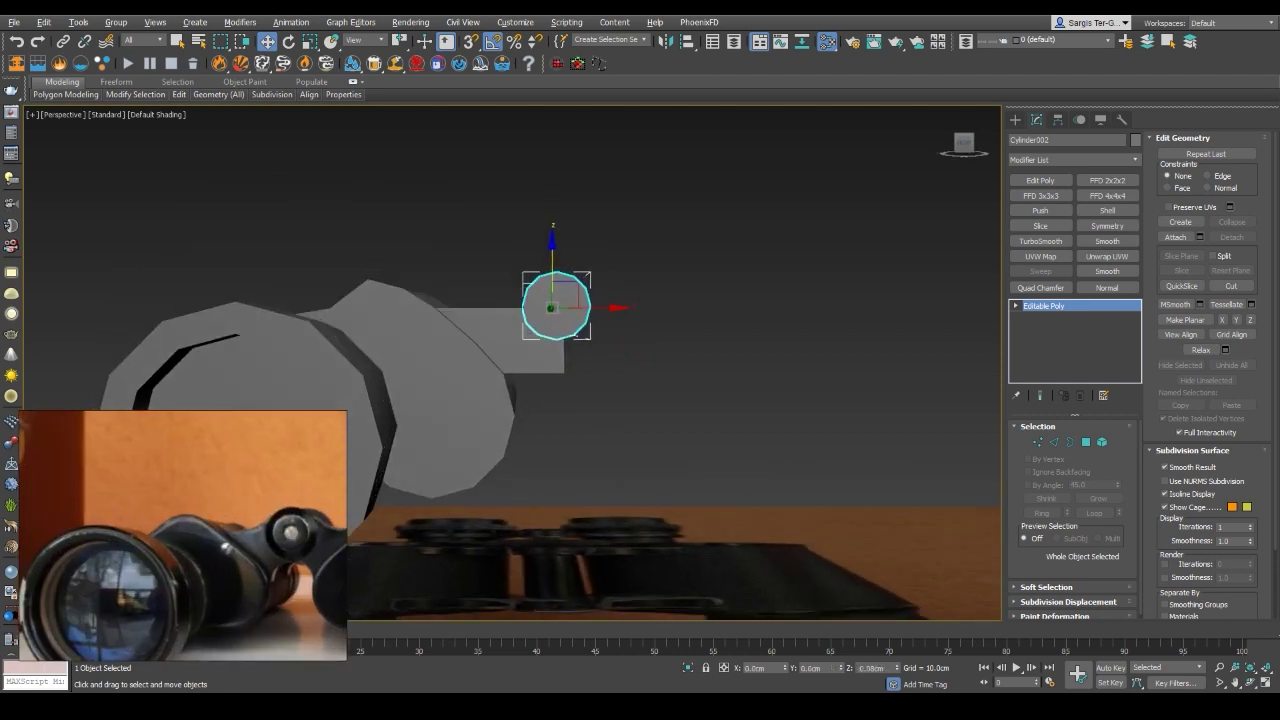
{"action": "left_click", "coordinate": [560, 336]}
{"action": "middle_click_drag", "start_coordinate": [560, 336], "coordinate": [572, 330], "text": "alt"}
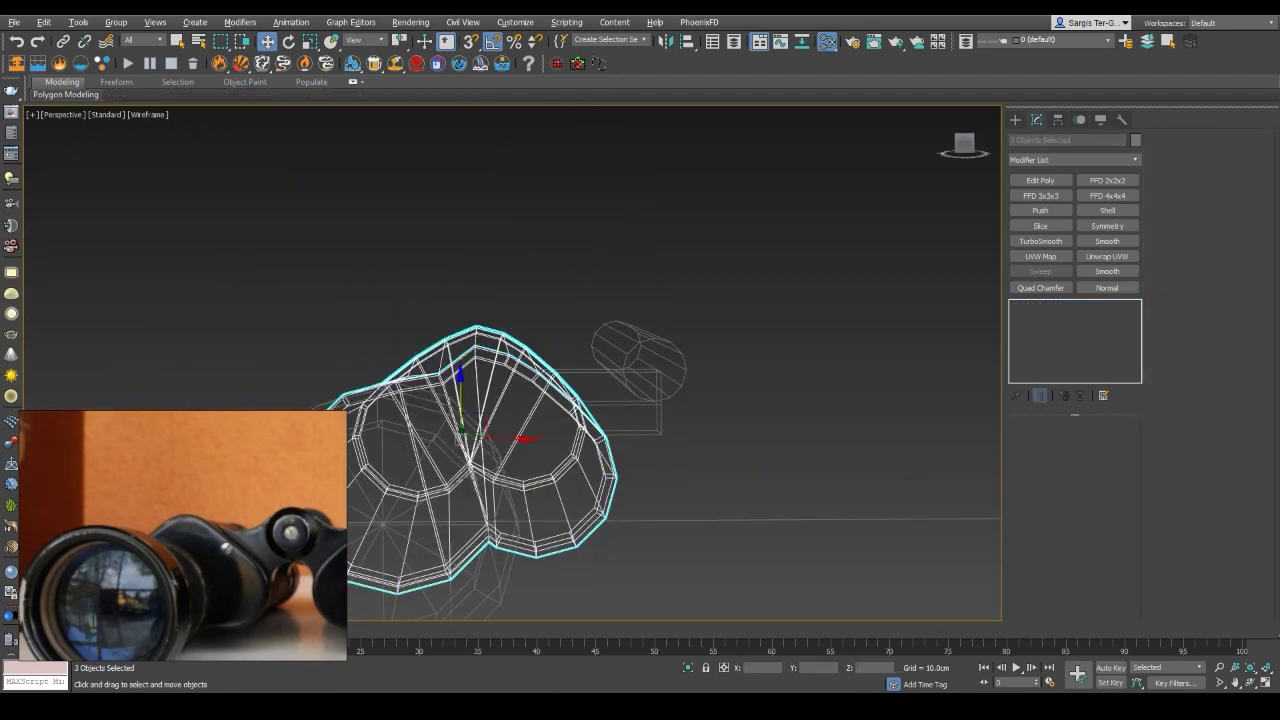
{"action": "left_click", "coordinate": [1040, 180]}
{"action": "key", "text": "F3"}
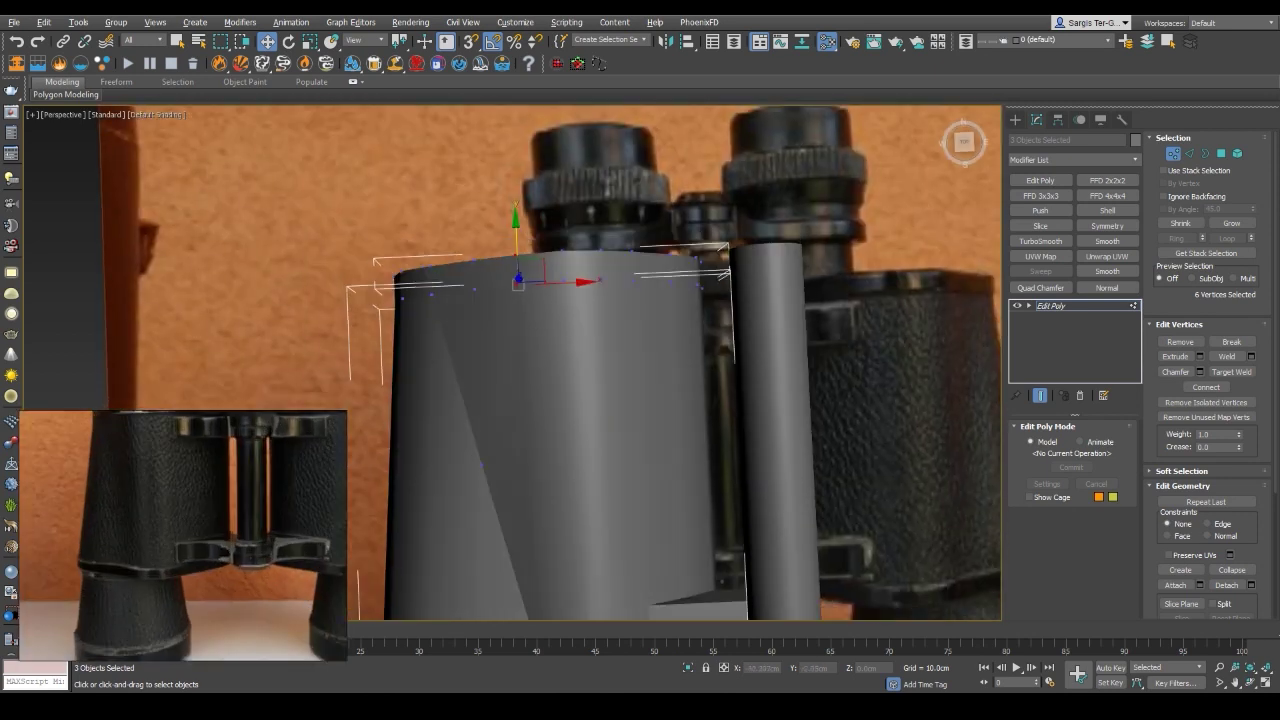
{"action": "key", "text": "F3"}
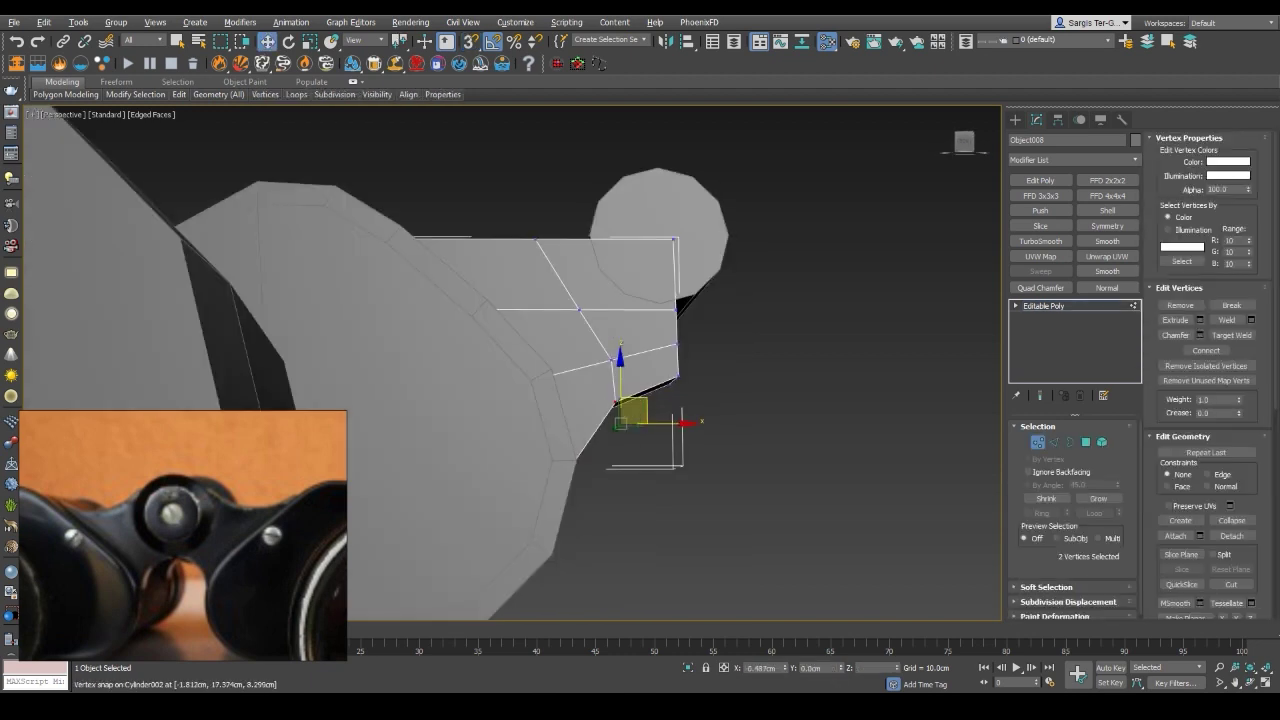
{"action": "left_click_drag", "start_coordinate": [632, 412], "coordinate": [618, 358]}
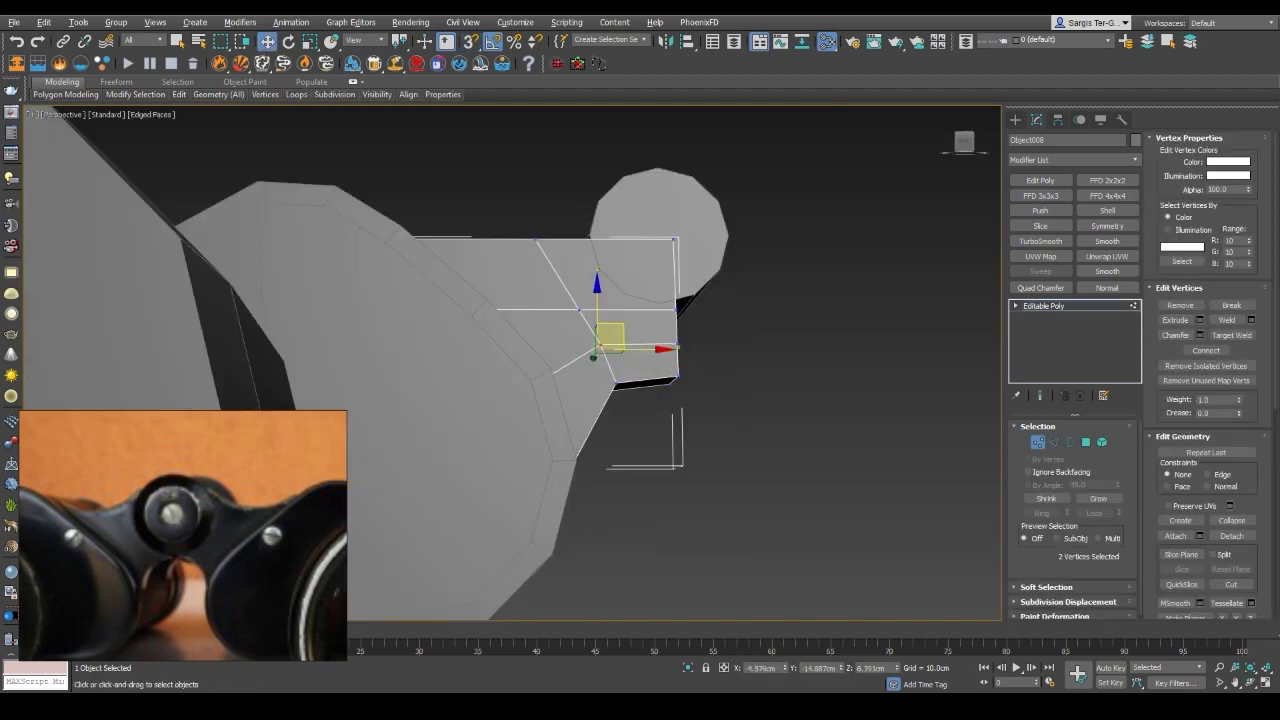
{"action": "middle_click_drag", "start_coordinate": [600, 400], "coordinate": [480, 420], "text": "alt"}
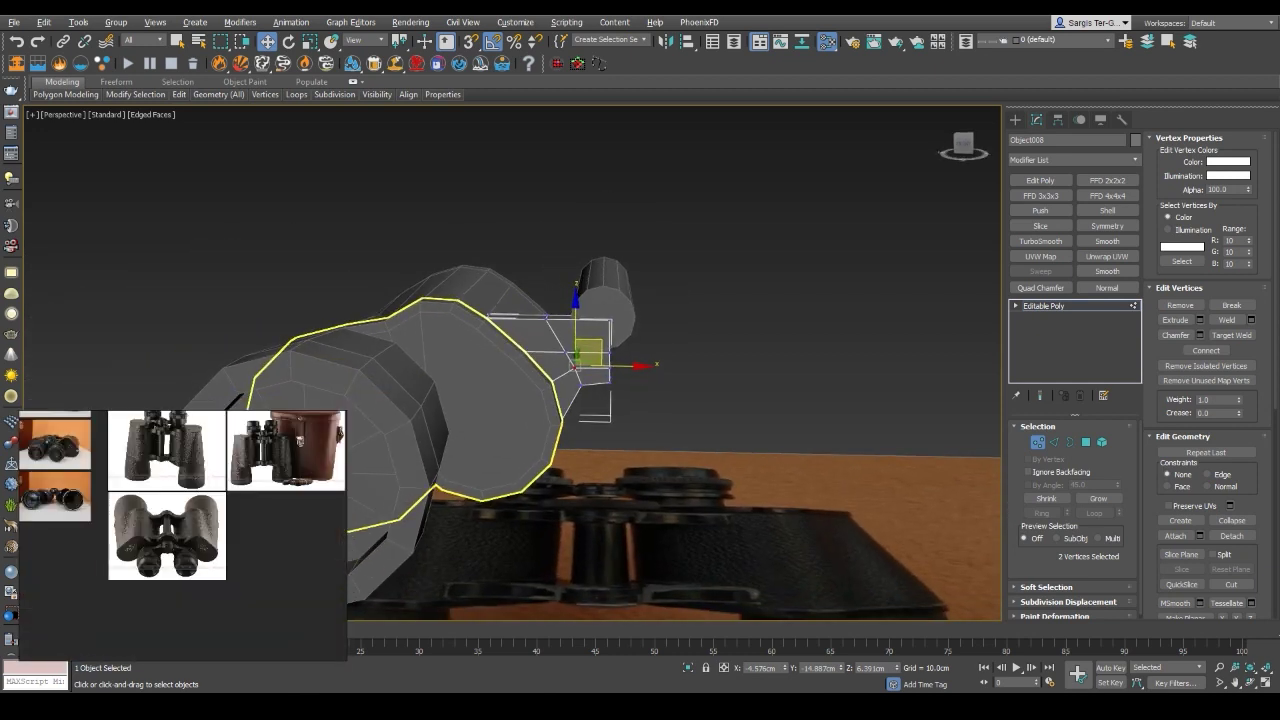
{"action": "middle_click_drag", "start_coordinate": [600, 400], "coordinate": [640, 380], "text": "alt"}
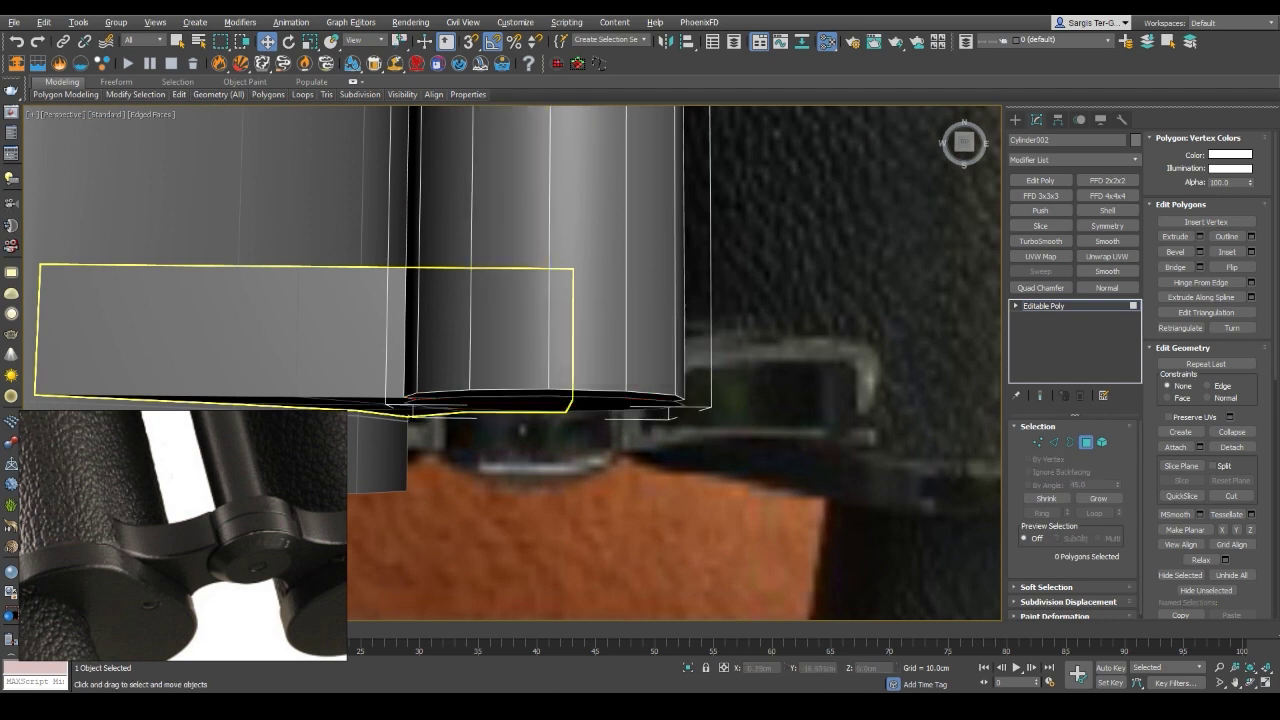
Select the cylinder's end-cap polygon and scale it in the Top view
{"action": "key", "text": "4"}
{"action": "key", "text": "r"}
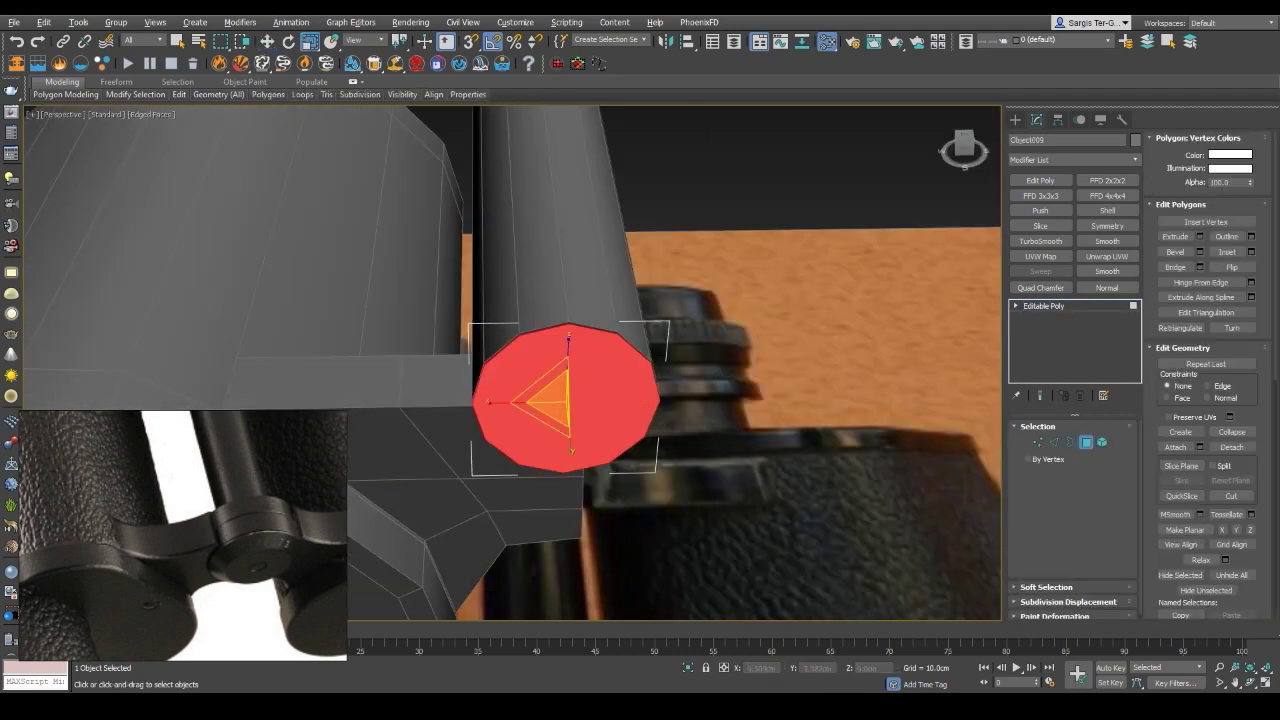
{"action": "key", "text": "u"}
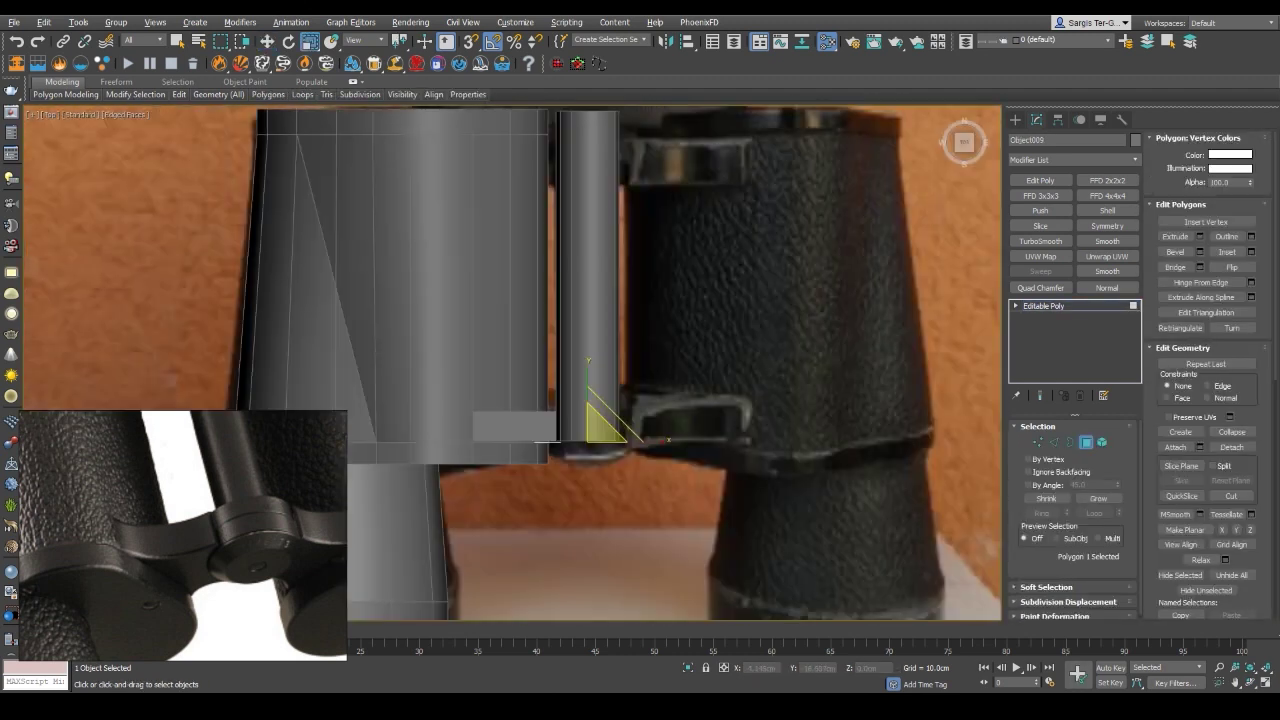
{"action": "key", "text": "t"}
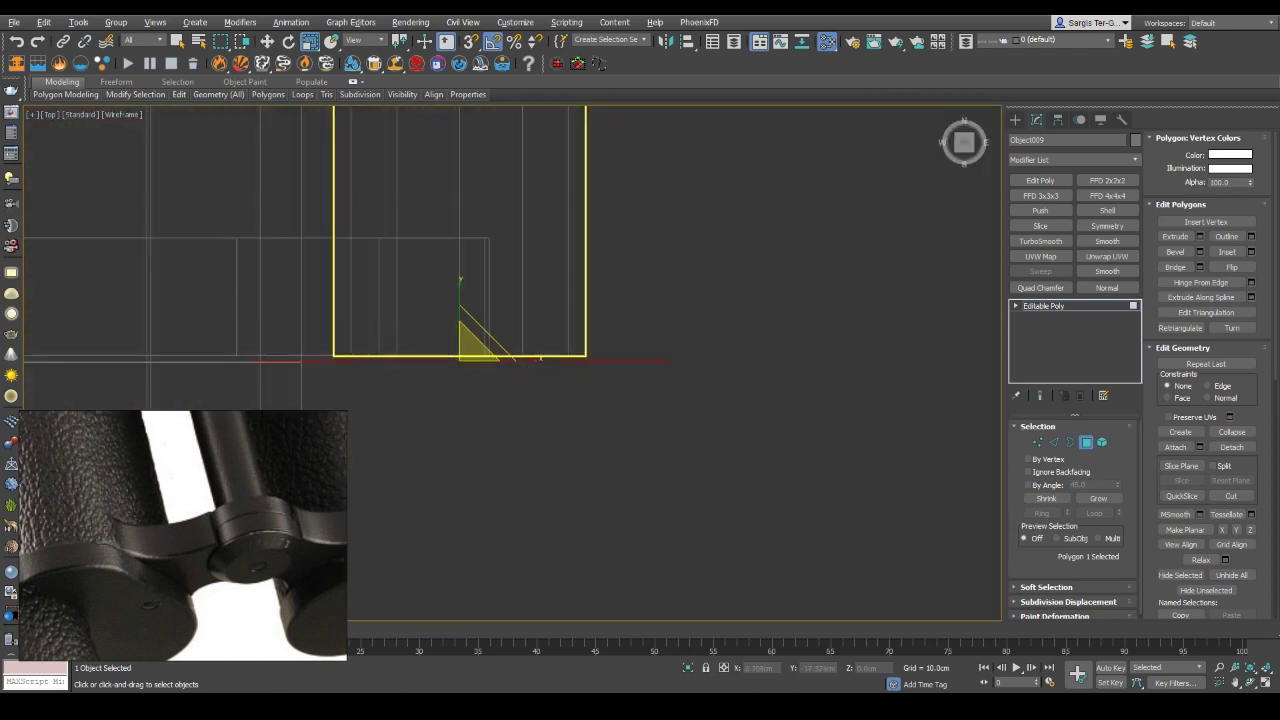
{"action": "scroll", "coordinate": [625, 380], "scroll_direction": "down", "scroll_amount": 2}
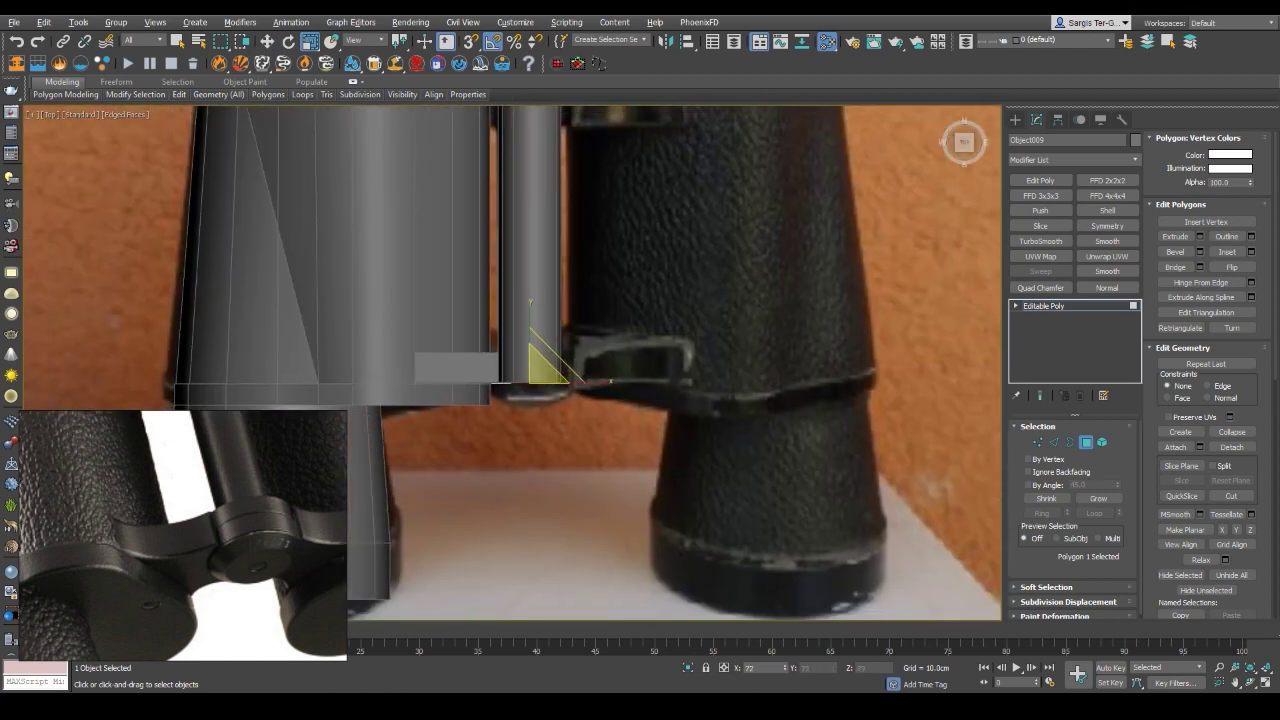
{"action": "scroll", "coordinate": [570, 395], "scroll_direction": "up", "scroll_amount": 2}
{"action": "scroll", "coordinate": [570, 395], "scroll_direction": "up", "scroll_amount": 2}
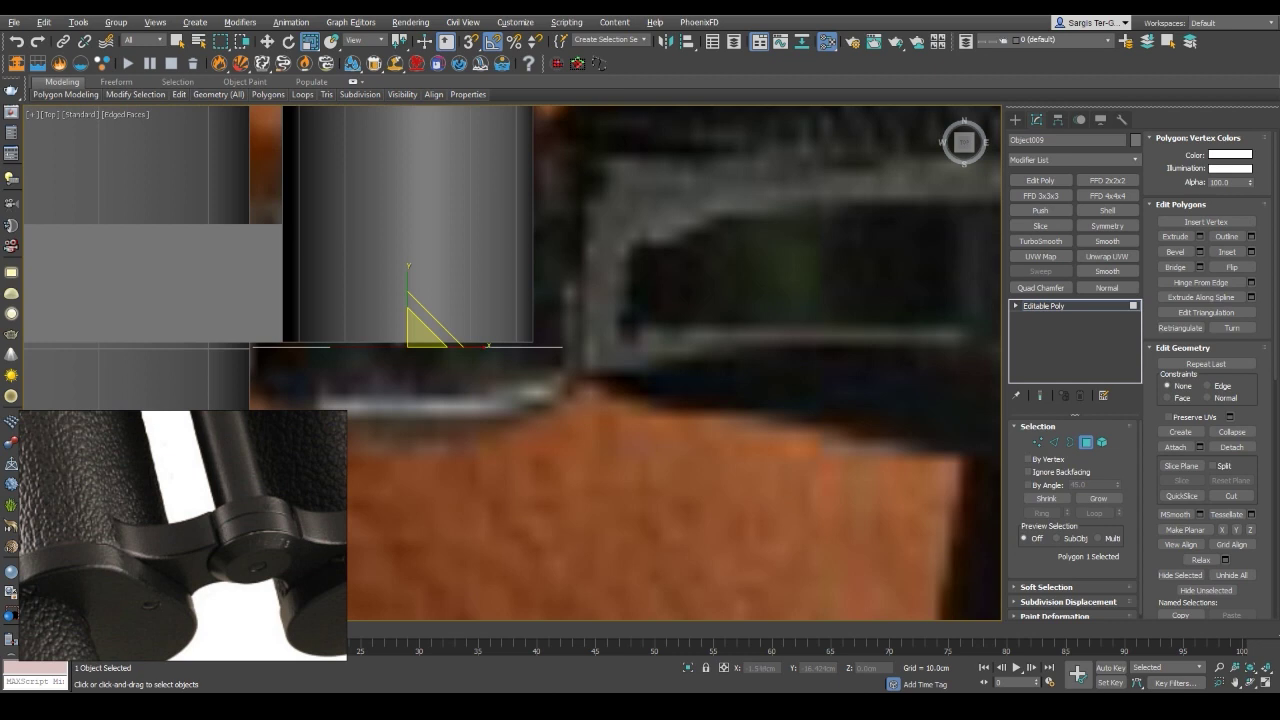
{"action": "scroll", "coordinate": [497, 410], "scroll_direction": "down", "scroll_amount": 2}
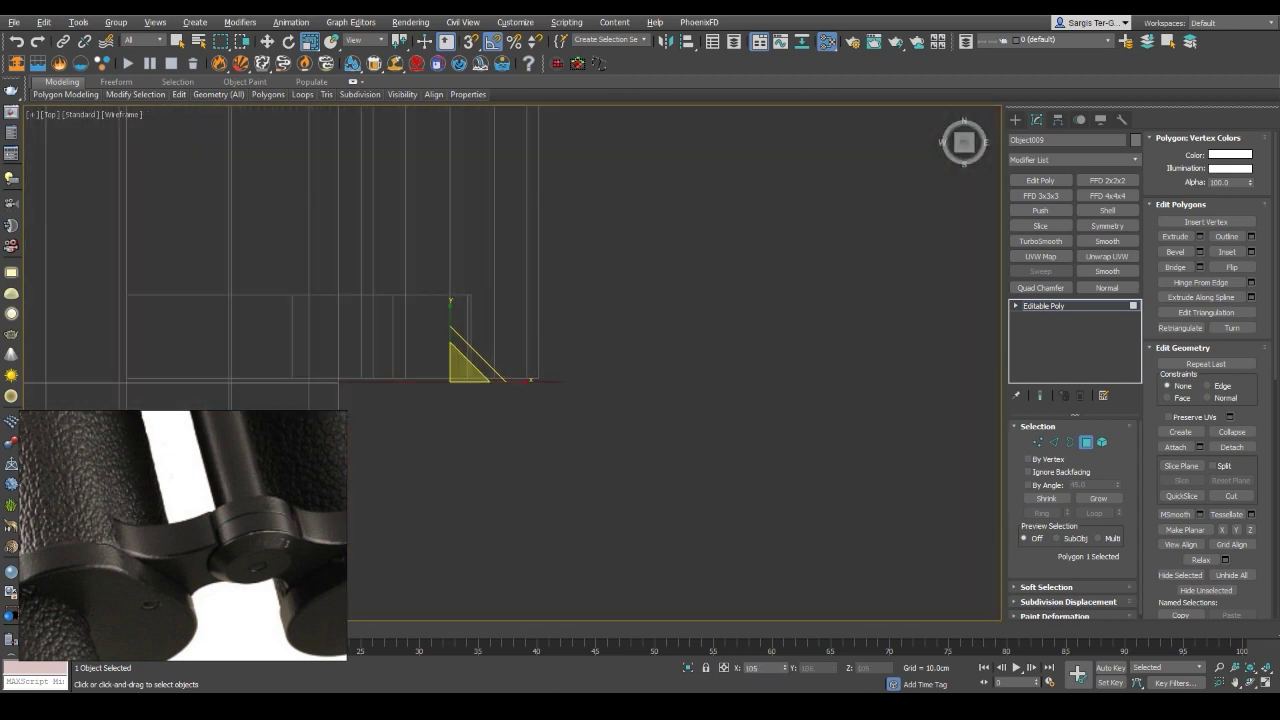
{"action": "key", "text": "p"}
{"action": "key", "text": "z"}
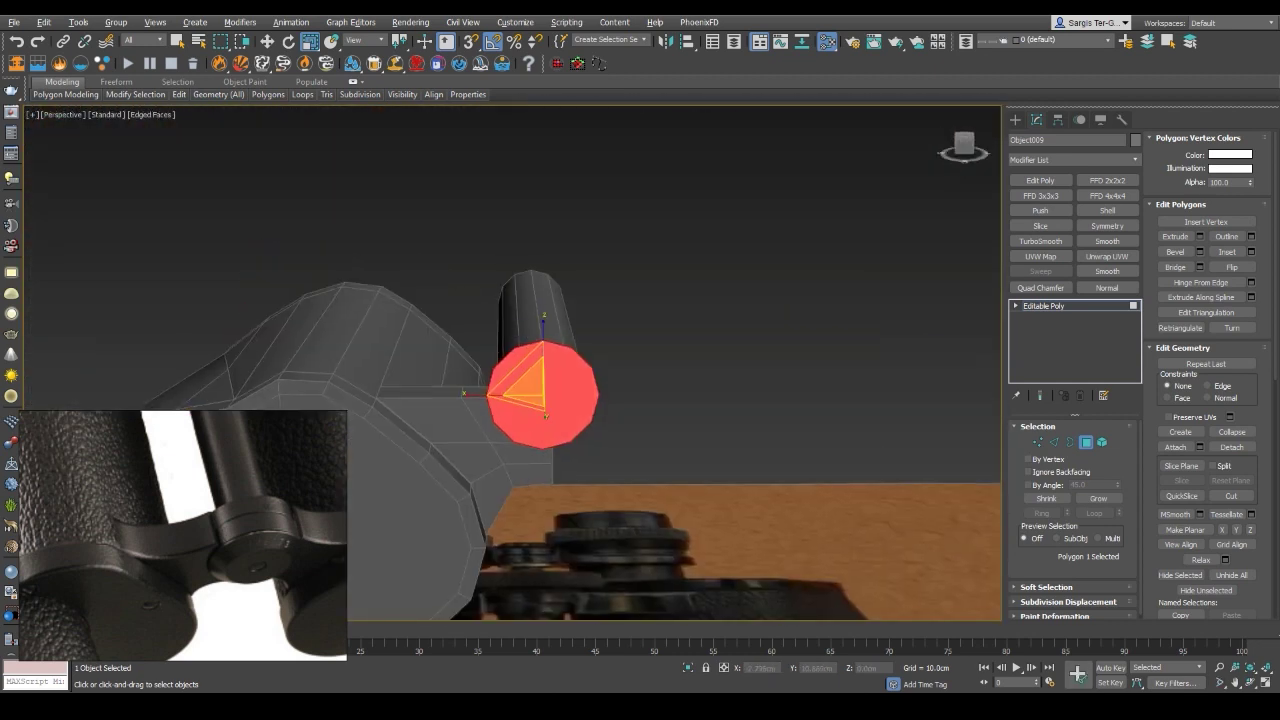
Move the cap into shape and preview a 1.396 cm inset on it
{"action": "mouse_move", "coordinate": [700, 300]}
{"action": "middle_mouse_down", "text": "alt"}
{"action": "mouse_move", "coordinate": [700, 400]}
{"action": "mouse_move", "coordinate": [670, 450]}
{"action": "middle_mouse_up", "text": "alt"}
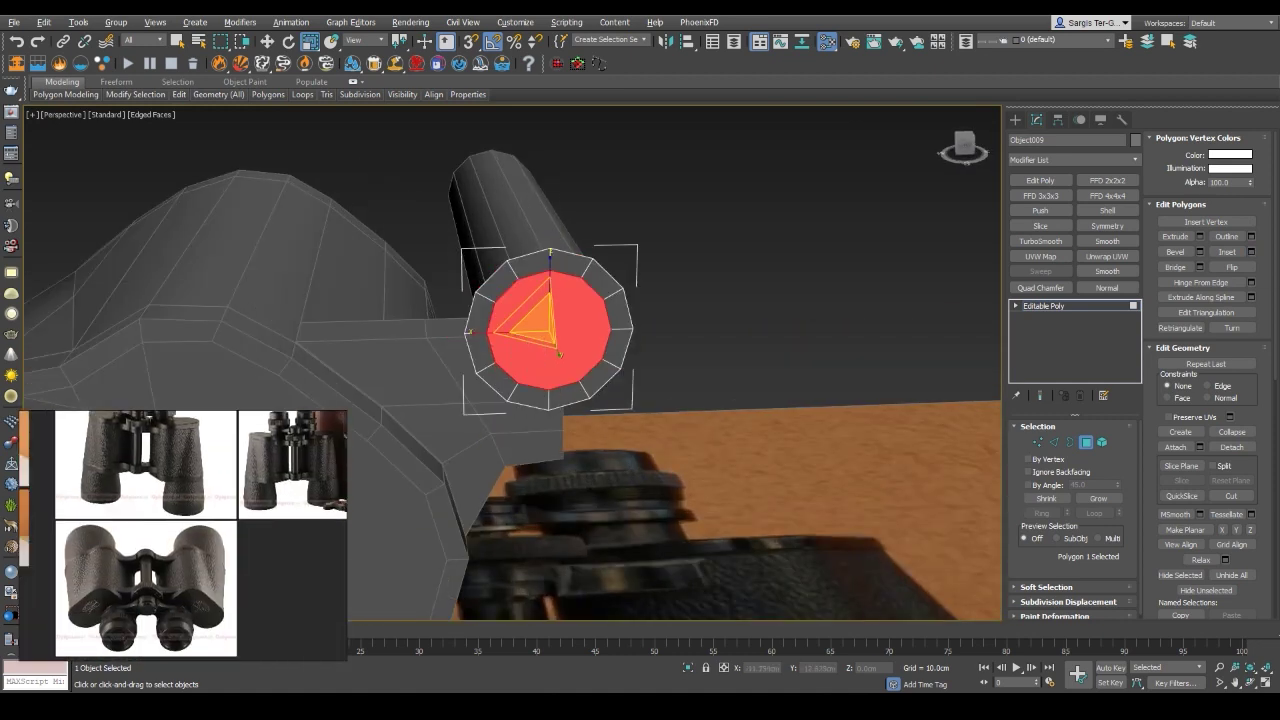
{"action": "mouse_move", "coordinate": [670, 450]}
{"action": "middle_mouse_down", "text": "alt"}
{"action": "mouse_move", "coordinate": [585, 350]}
{"action": "mouse_move", "coordinate": [585, 380]}
{"action": "mouse_move", "coordinate": [585, 360]}
{"action": "middle_mouse_up", "text": "alt"}
{"action": "key", "text": "w"}
{"action": "key", "text": "r"}
{"action": "key", "text": "w"}
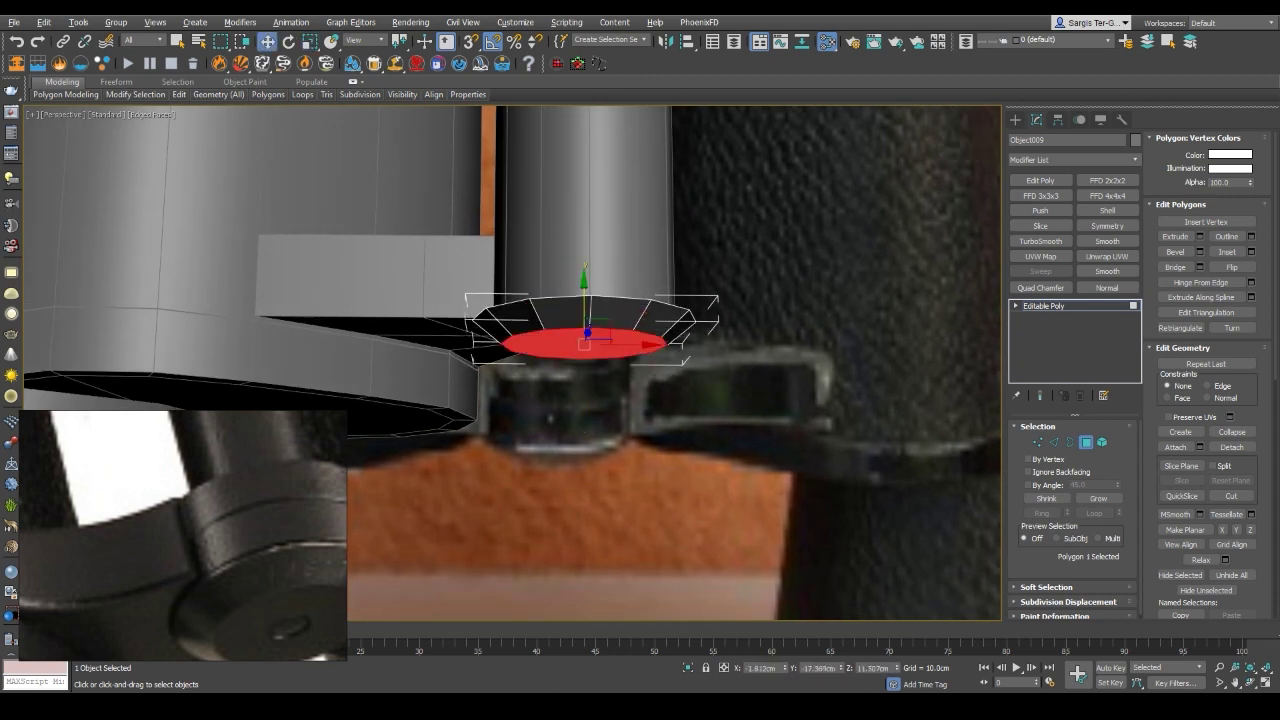
{"action": "middle_click_drag", "start_coordinate": [585, 345], "coordinate": [565, 335], "text": "alt"}
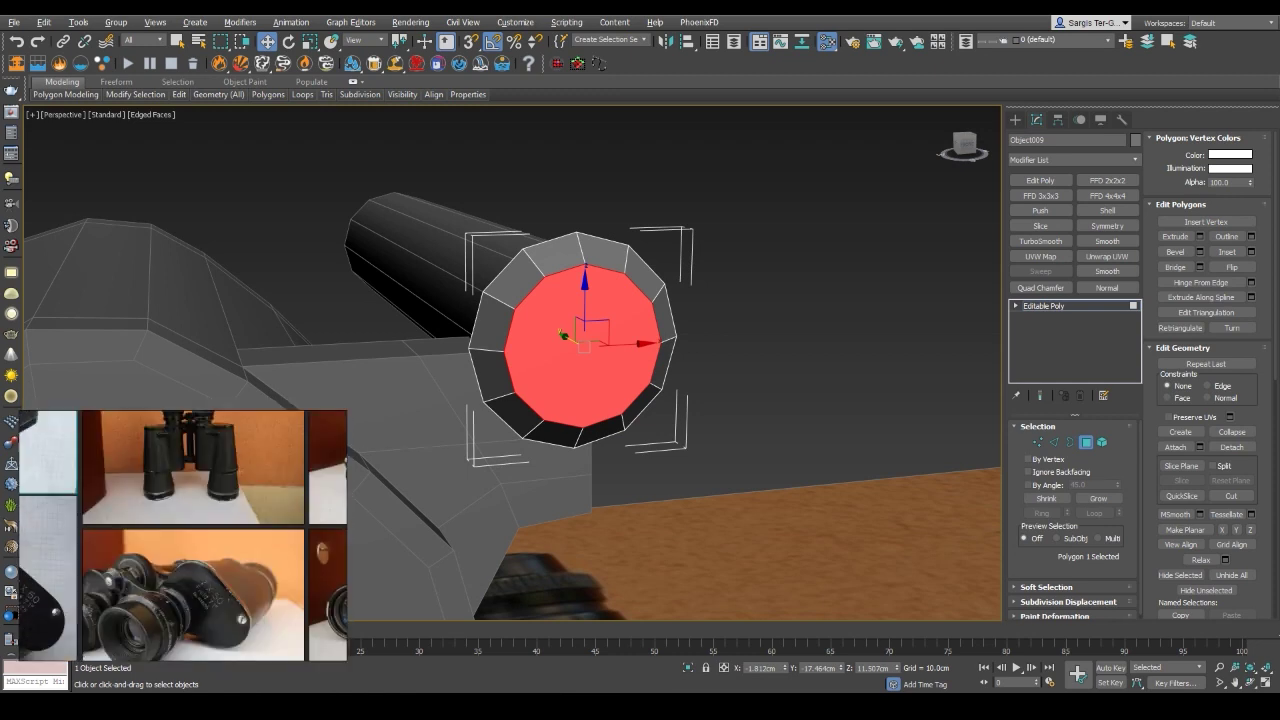
{"action": "middle_click_drag", "start_coordinate": [570, 338], "coordinate": [545, 330], "text": "alt"}
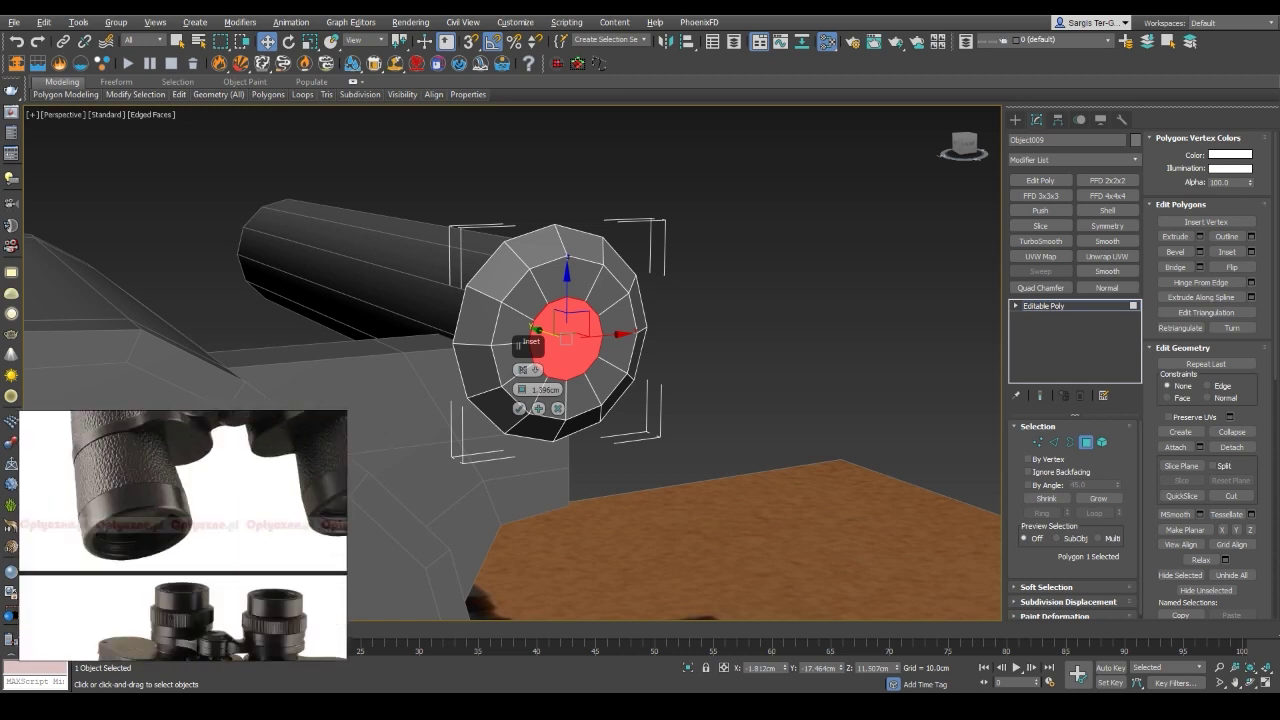
Widen the end-cap inset to 1.848 cm and confirm it
{"action": "scroll", "coordinate": [563, 342], "scroll_direction": "up", "scroll_amount": 5}
{"action": "left_click_drag", "start_coordinate": [520, 389], "coordinate": [520, 375]}
{"action": "scroll", "coordinate": [563, 347], "scroll_direction": "down", "scroll_amount": 3}
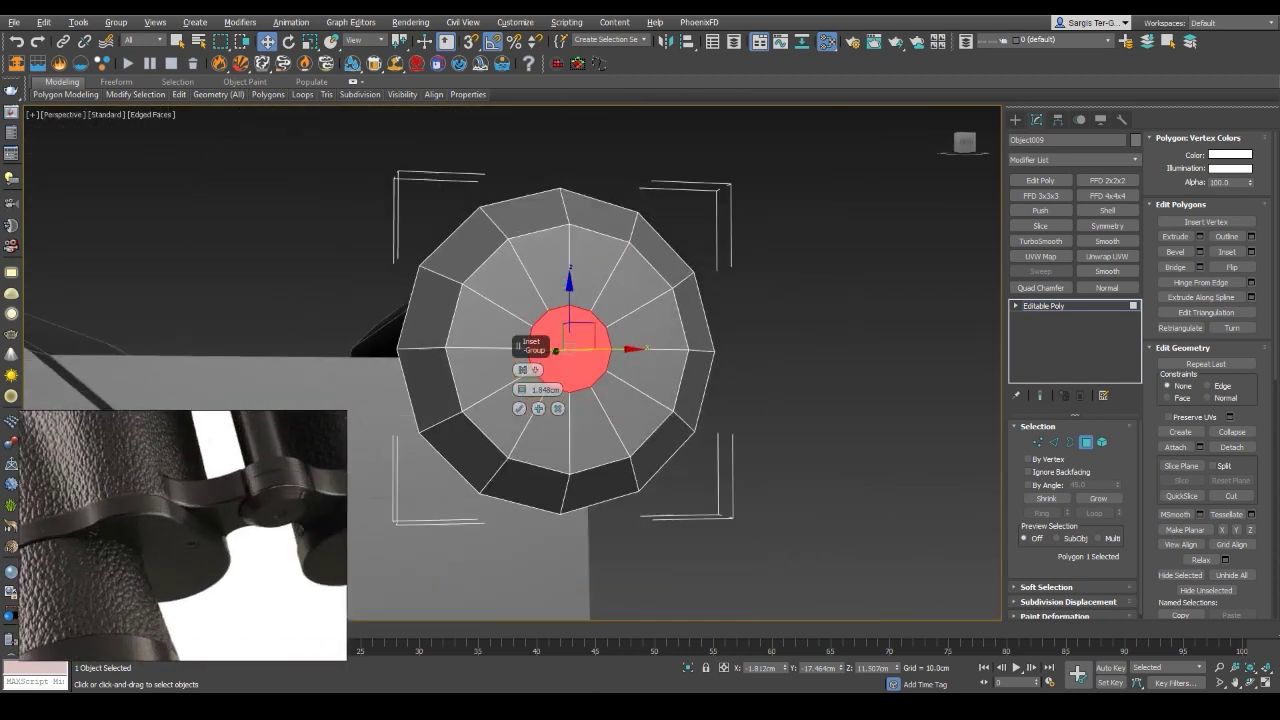
{"action": "mouse_move", "coordinate": [563, 347]}
{"action": "middle_mouse_down", "text": "alt"}
{"action": "mouse_move", "coordinate": [595, 320]}
{"action": "mouse_move", "coordinate": [560, 330]}
{"action": "middle_mouse_up", "text": "alt"}
{"action": "key", "text": "Return"}
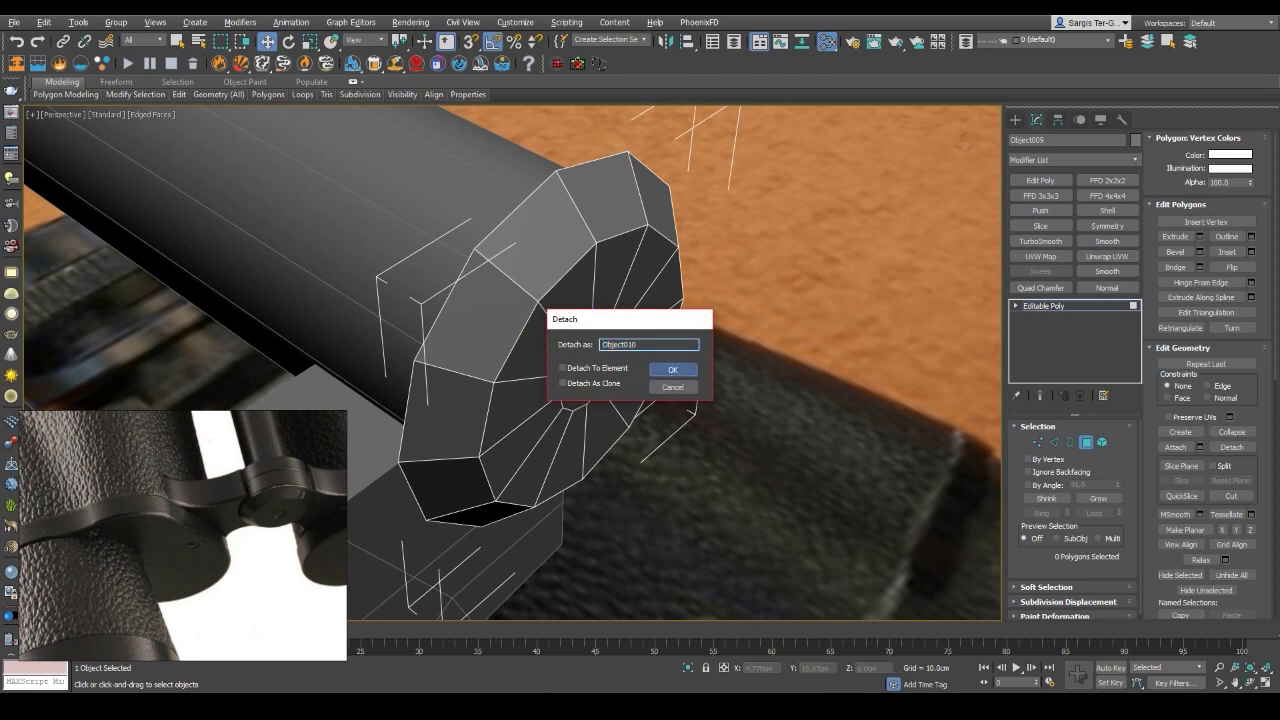
Inspect the faceted end cap at border level in wireframe and shaded views
{"action": "key", "text": "3"}
{"action": "key", "text": "F3"}
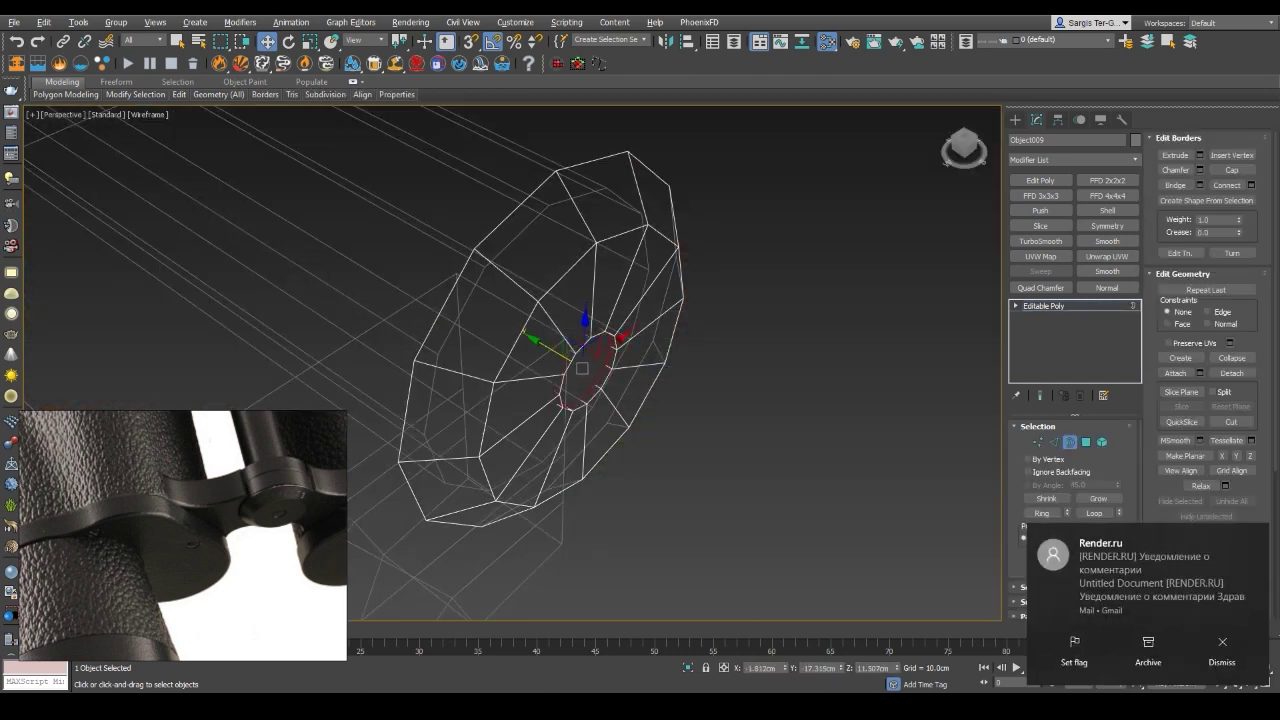
{"action": "key", "text": "F3"}
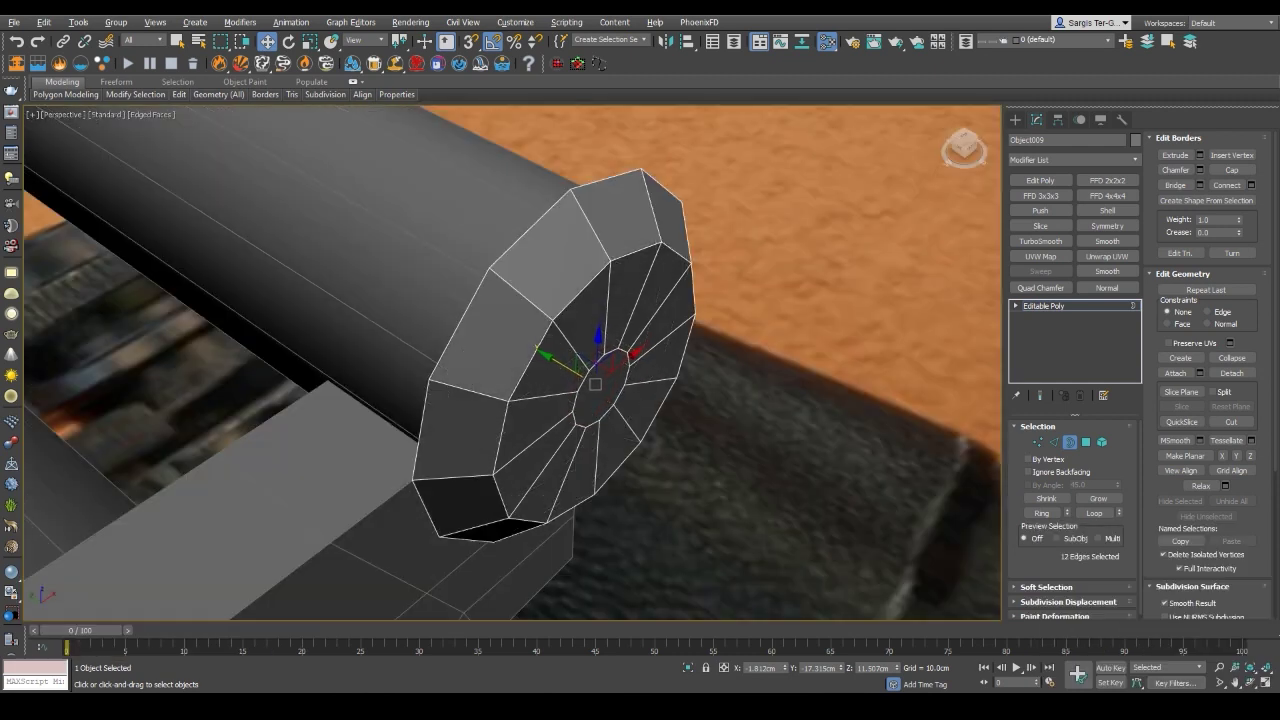
{"action": "key", "text": "F3"}
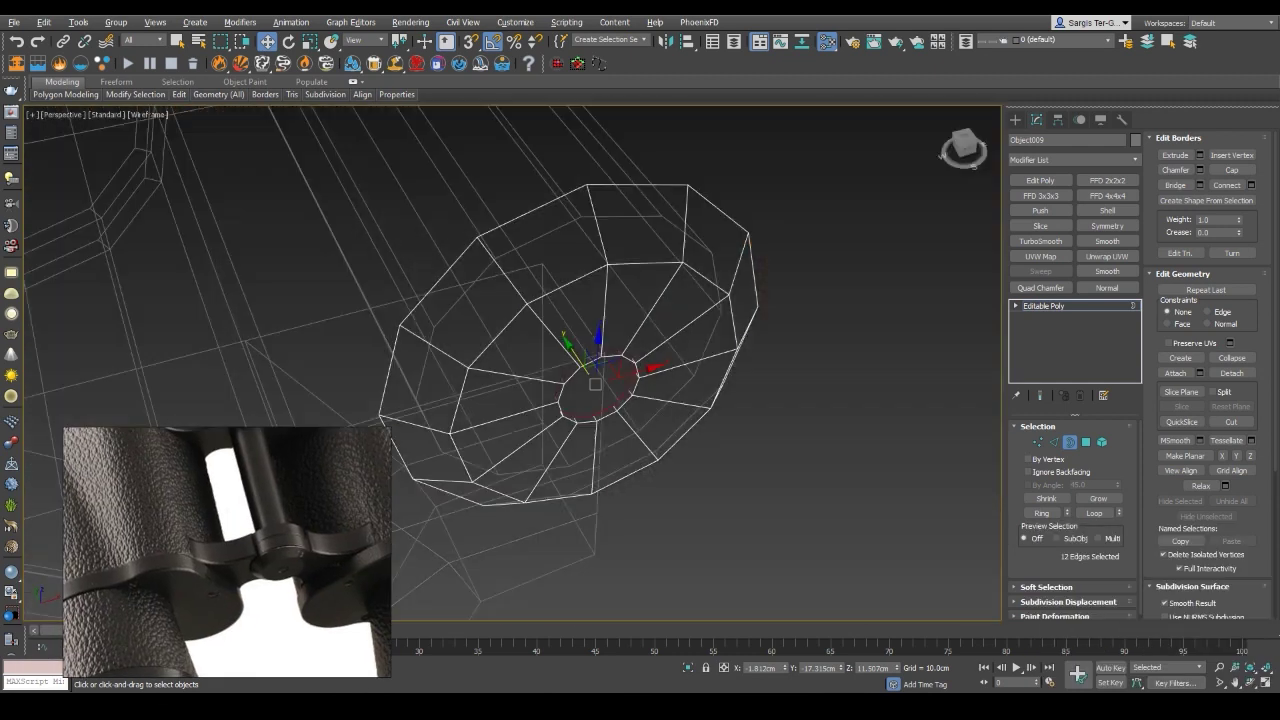
{"action": "scroll", "coordinate": [600, 380], "scroll_direction": "up", "scroll_amount": 5}
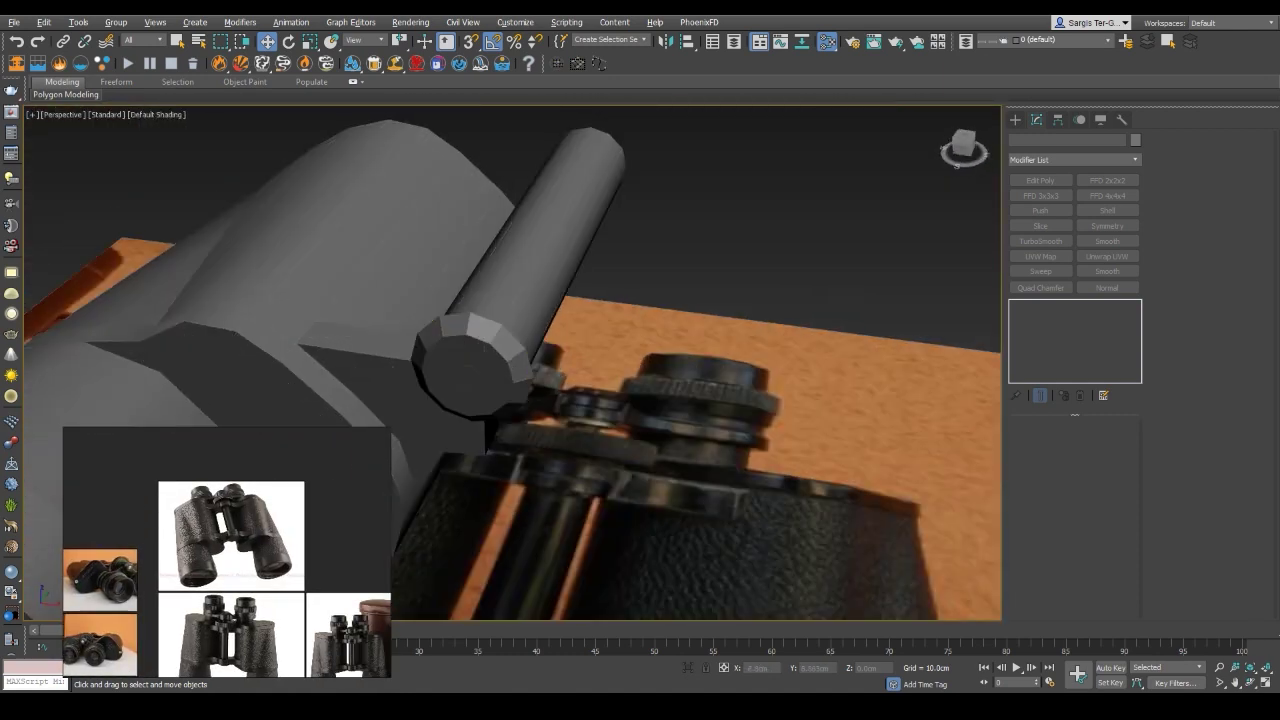
Shift two bridge plate vertices down-right and snap the selection onto the eyepiece disc
{"action": "left_click", "coordinate": [530, 375]}
{"action": "key", "text": "4"}
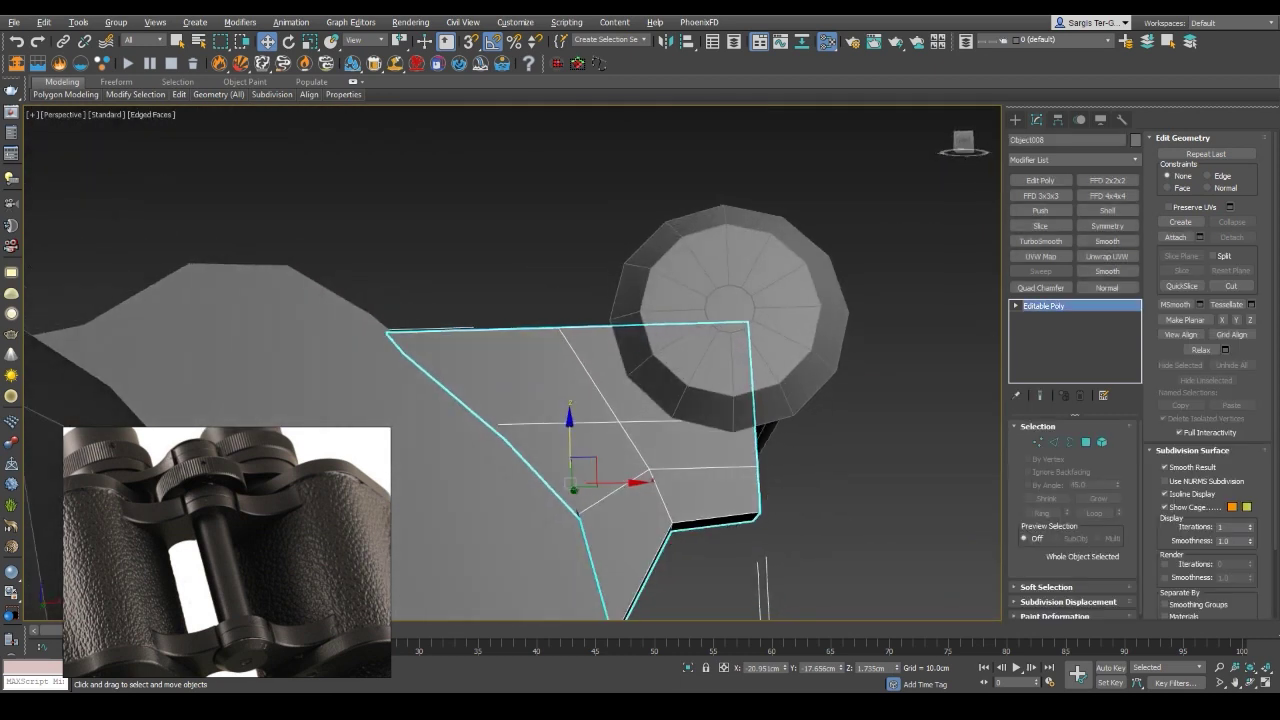
{"action": "left_click_drag", "start_coordinate": [643, 416], "coordinate": [671, 463]}
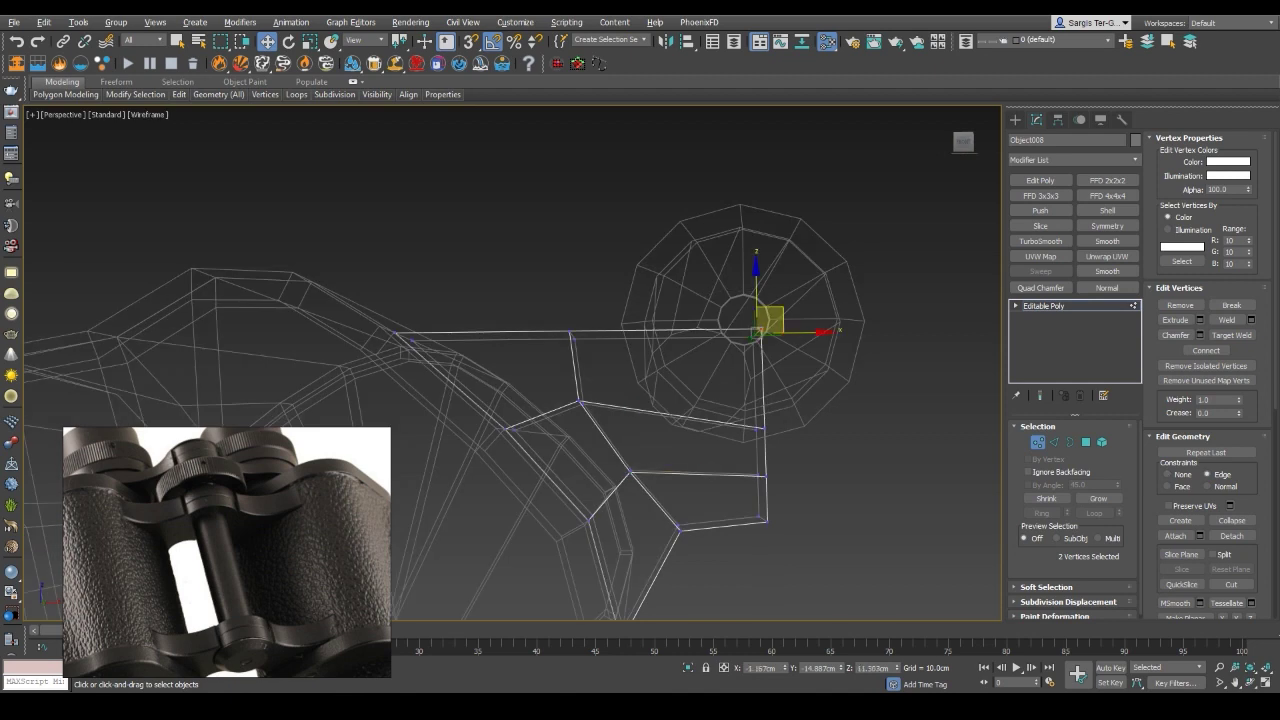
{"action": "middle_click_drag", "start_coordinate": [640, 335], "coordinate": [720, 345], "text": "alt"}
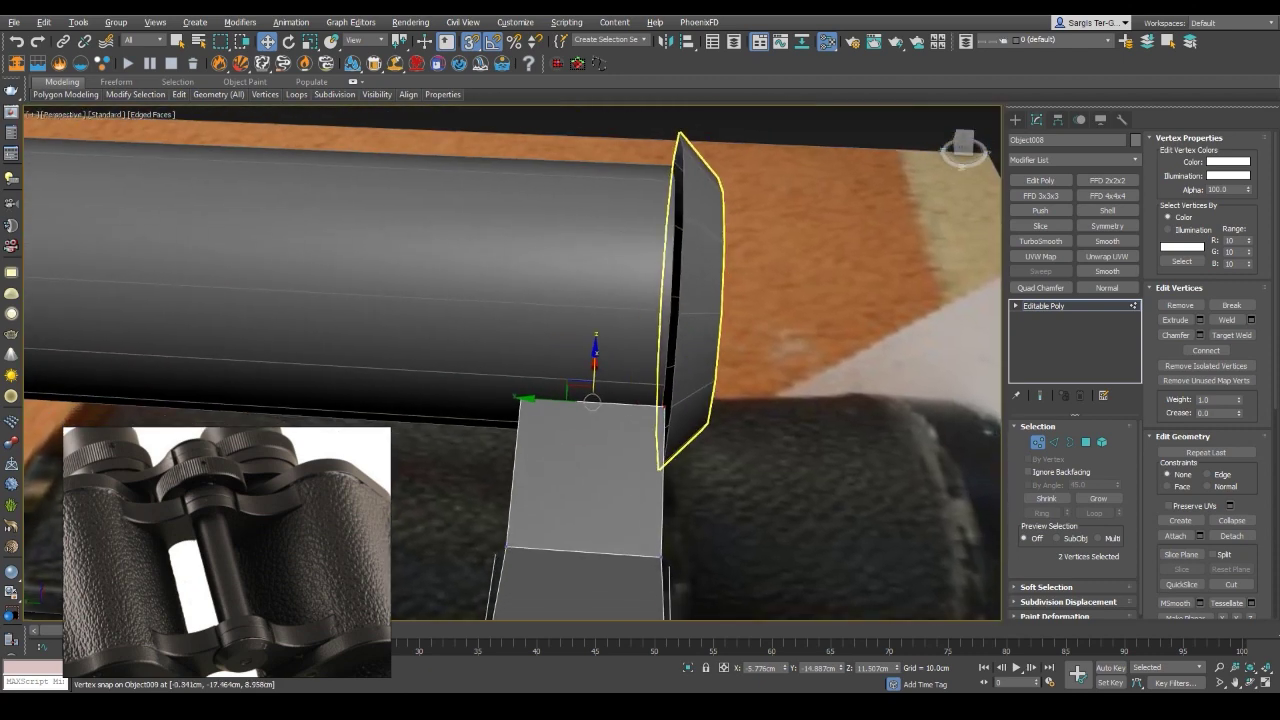
{"action": "left_click_drag", "start_coordinate": [601, 418], "coordinate": [688, 303]}
{"action": "mouse_move", "coordinate": [669, 303]}
{"action": "middle_mouse_down", "text": "alt"}
{"action": "mouse_move", "coordinate": [650, 290]}
{"action": "mouse_move", "coordinate": [640, 300]}
{"action": "mouse_move", "coordinate": [634, 246]}
{"action": "mouse_move", "coordinate": [610, 300]}
{"action": "middle_mouse_up", "text": "alt"}
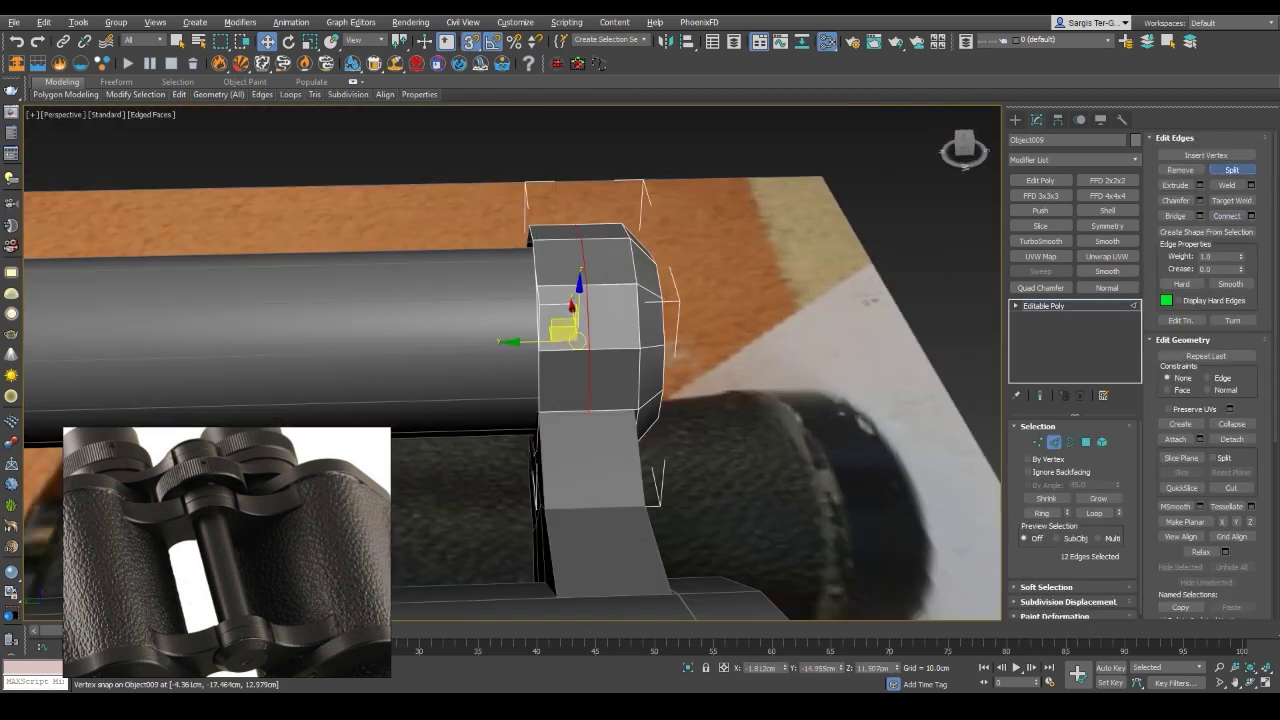
Detach the barrel ring polygons as a separate object, Object011
{"action": "key", "text": "3"}
{"action": "key", "text": "F3"}
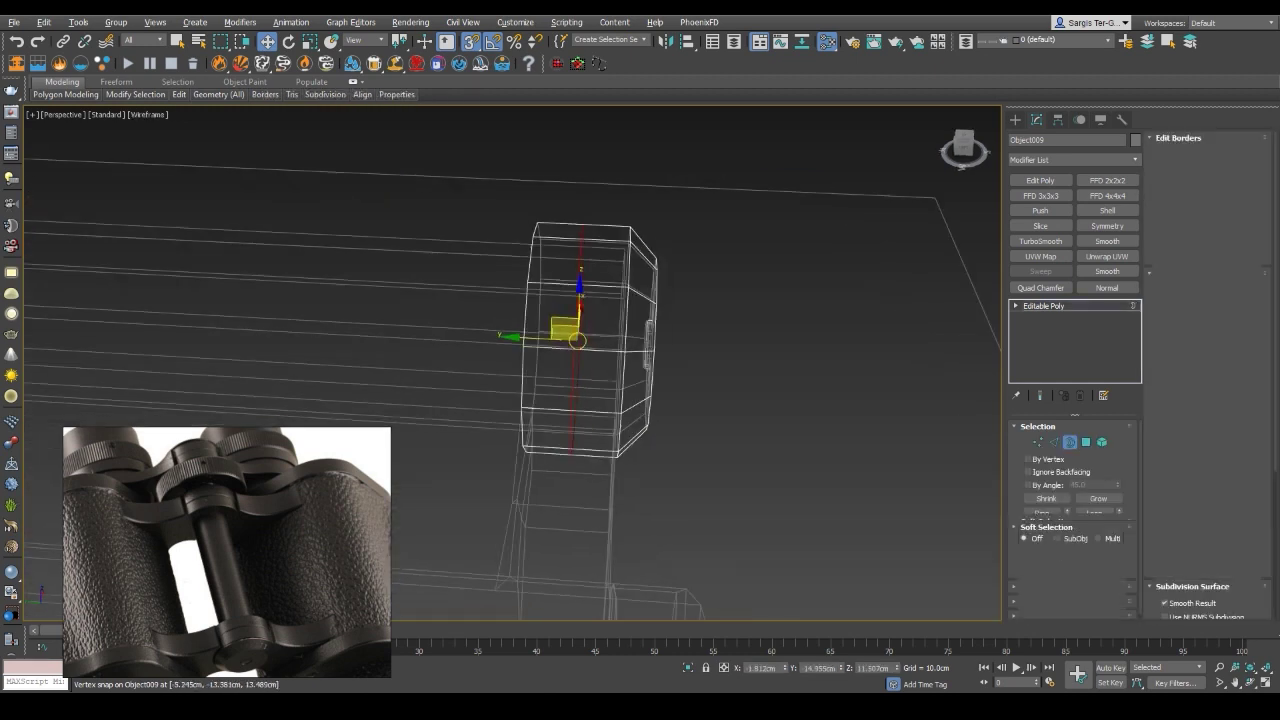
{"action": "key", "text": "Return"}
{"action": "key", "text": "F3"}
{"action": "key", "text": "4"}
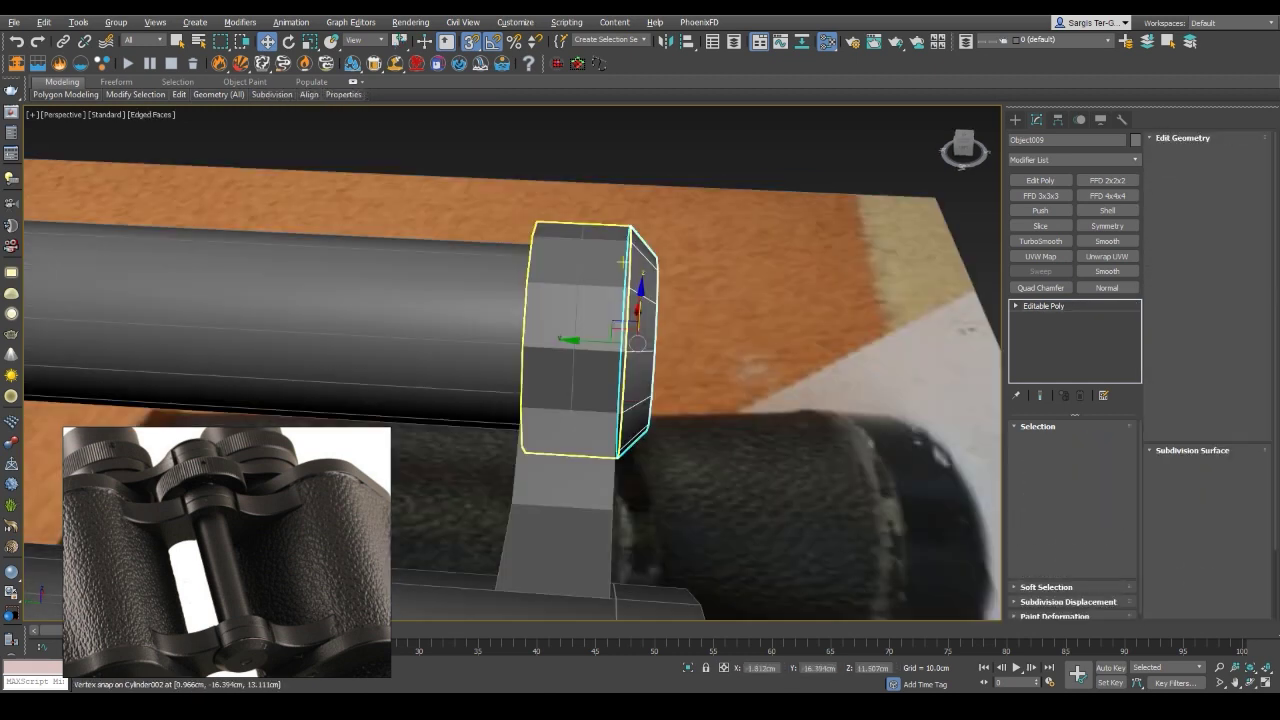
{"action": "key", "text": "z"}
Select the collar's border loops and scale them slightly larger
{"action": "key", "text": "3"}
{"action": "key", "text": "F3"}
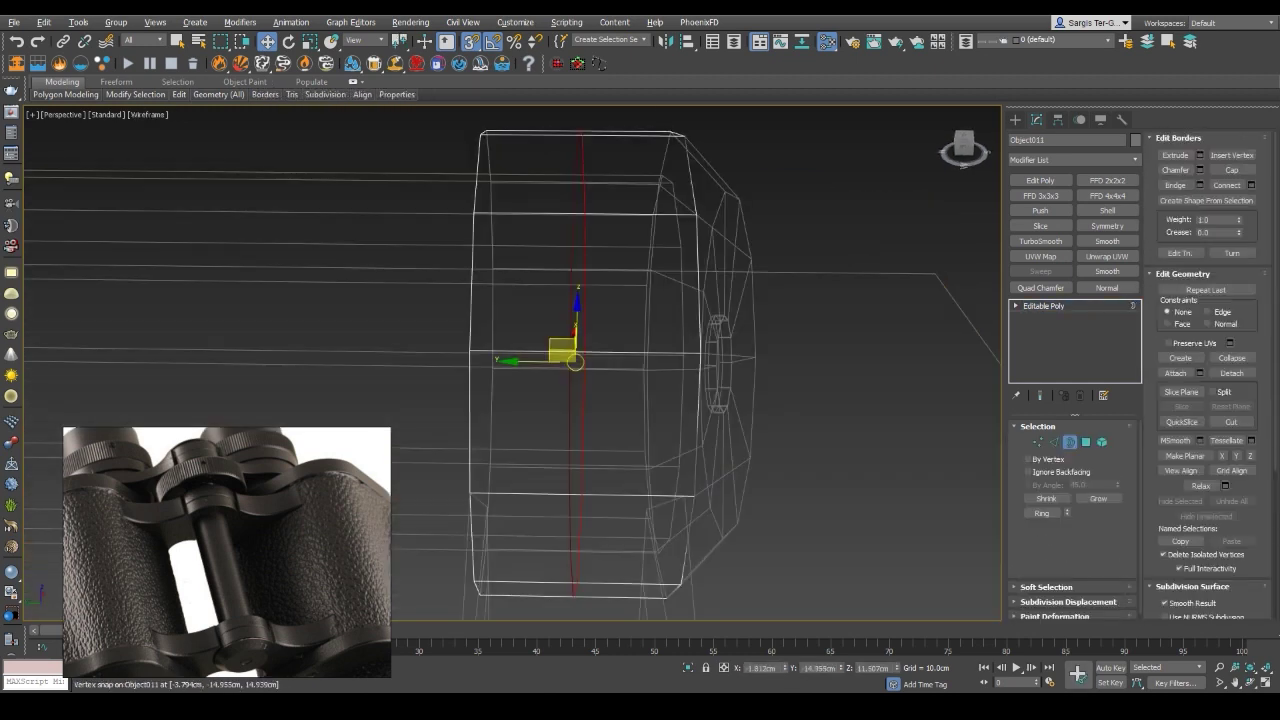
{"action": "key", "text": "F3"}
{"action": "key", "text": "r"}
{"action": "key", "text": "F3"}
{"action": "key", "text": "F3"}
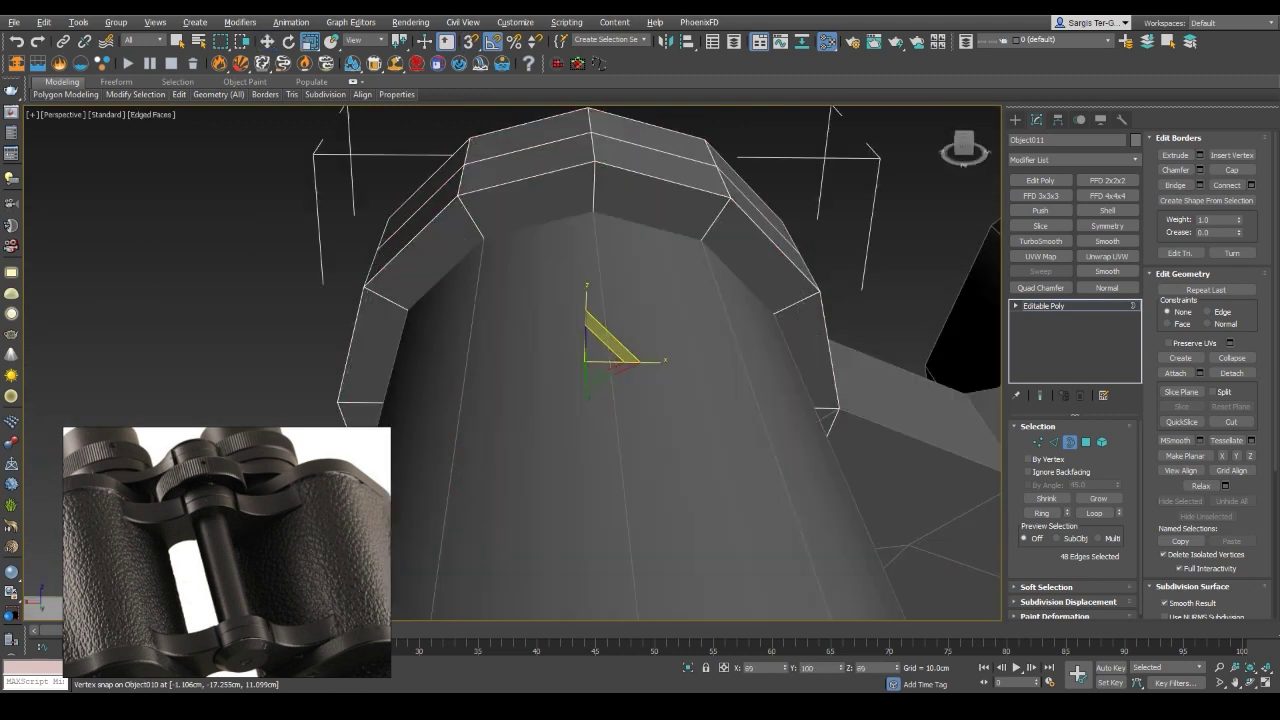
{"action": "left_click_drag", "start_coordinate": [610, 345], "coordinate": [618, 340]}
{"action": "middle_click_drag", "start_coordinate": [600, 400], "coordinate": [560, 420], "text": "alt"}
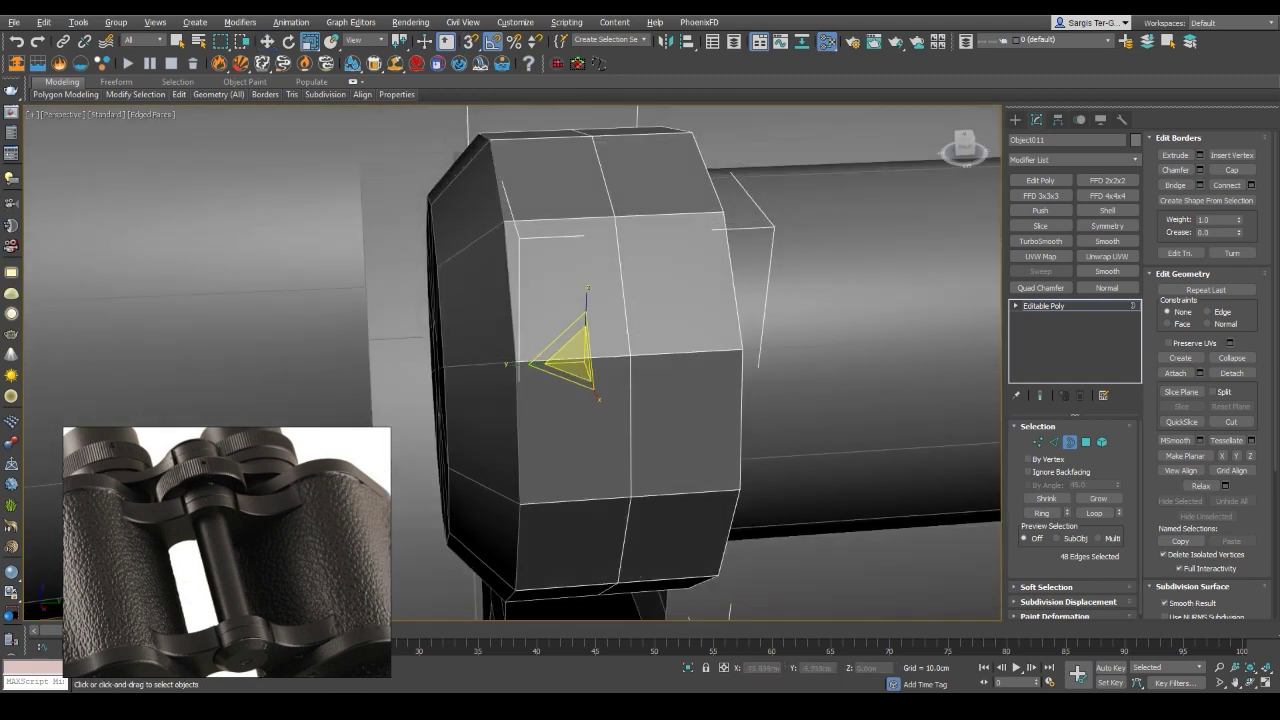
Clear the element selection and add a Smooth modifier to the collar
{"action": "scroll", "coordinate": [590, 420], "scroll_direction": "up", "scroll_amount": 2}
{"action": "key", "text": "5"}
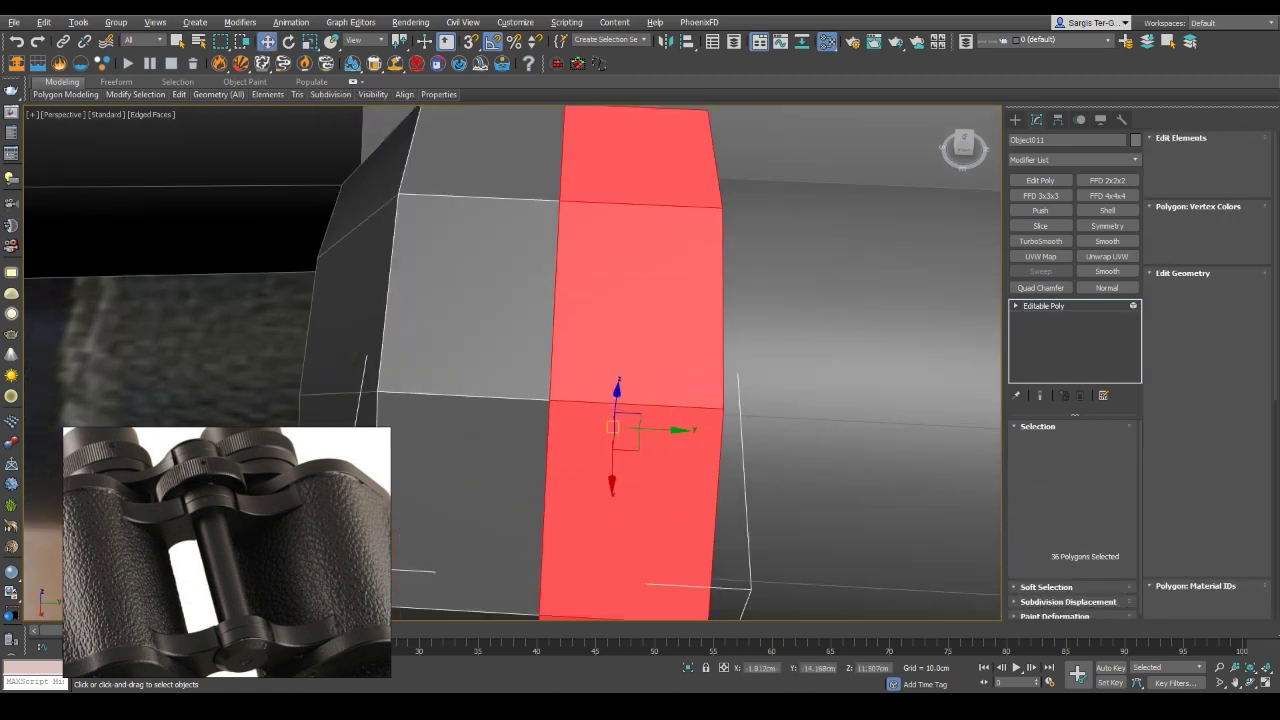
{"action": "scroll", "coordinate": [600, 400], "scroll_direction": "up", "scroll_amount": 1}
{"action": "scroll", "coordinate": [620, 380], "scroll_direction": "down", "scroll_amount": 3}
{"action": "scroll", "coordinate": [640, 380], "scroll_direction": "down", "scroll_amount": 2}
{"action": "key", "text": "ctrl+d"}
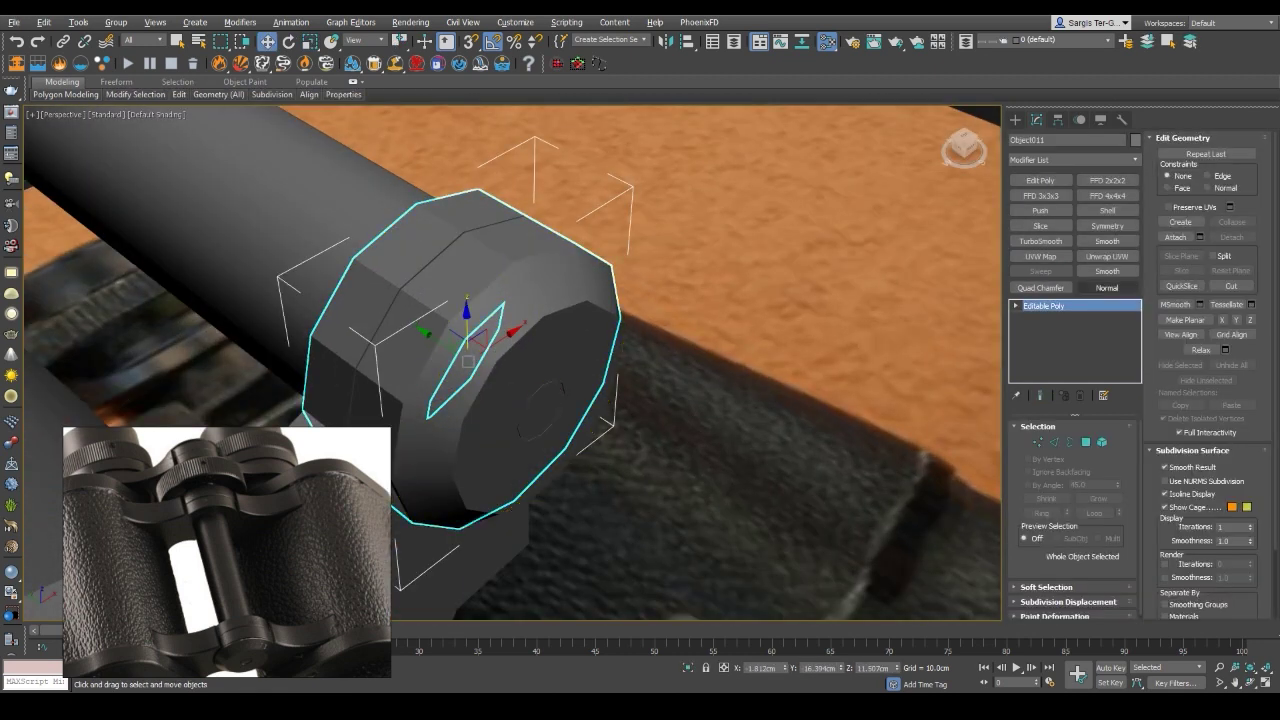
{"action": "left_click", "coordinate": [1107, 271]}
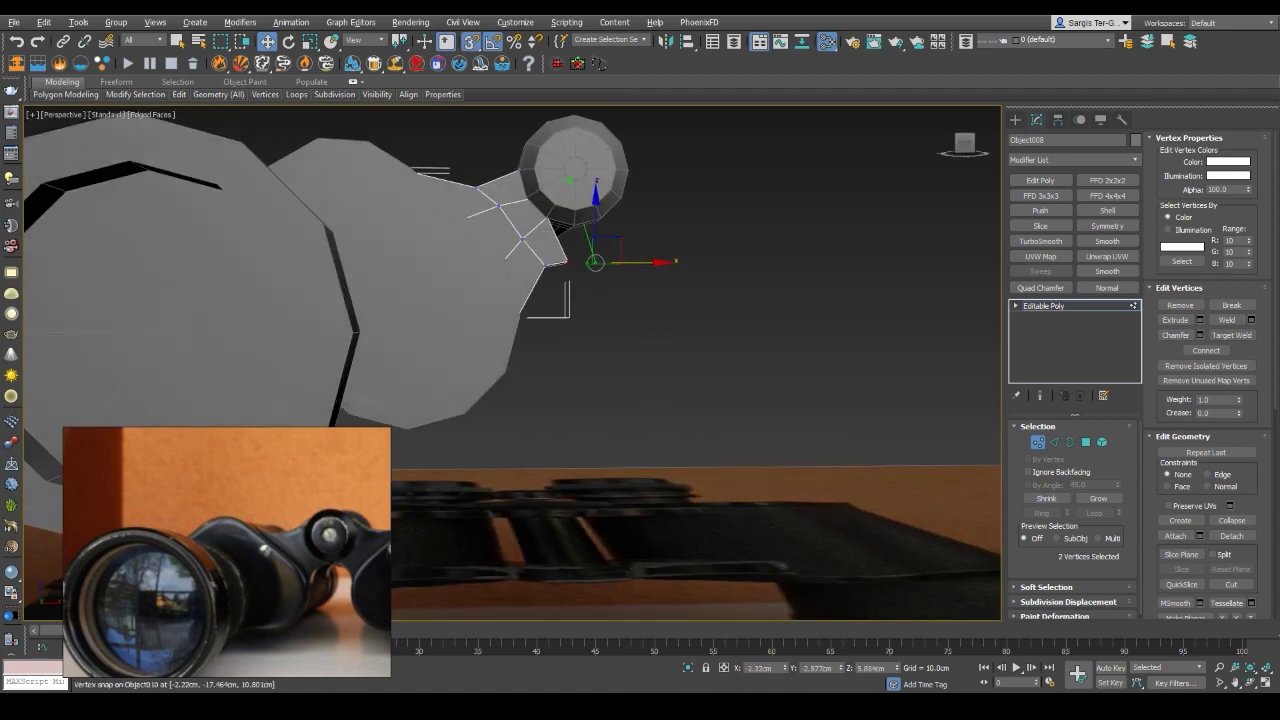
Slide the plate vertices along their edges toward the hinge cylinder using Edge constraint
{"action": "scroll", "coordinate": [580, 270], "scroll_direction": "up", "scroll_amount": 5}
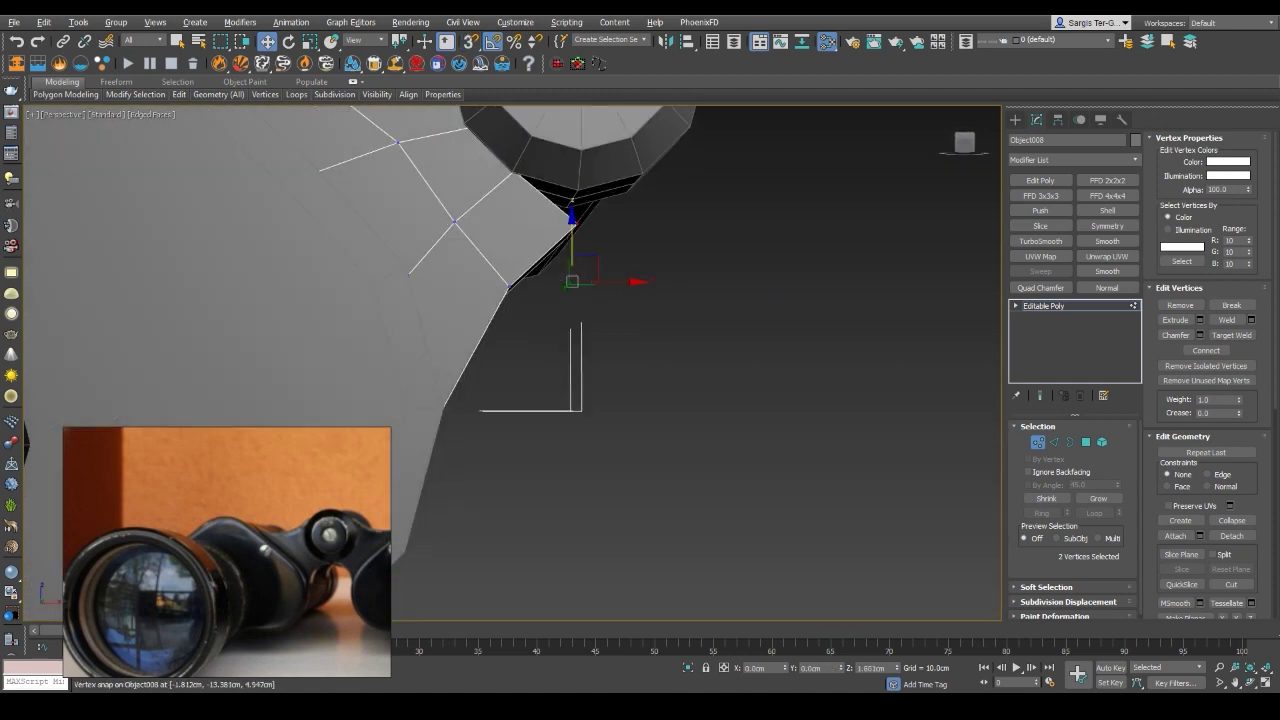
{"action": "scroll", "coordinate": [572, 281], "scroll_direction": "down", "scroll_amount": 3}
{"action": "mouse_move", "coordinate": [571, 291]}
{"action": "left_mouse_down"}
{"action": "mouse_move", "coordinate": [449, 510]}
{"action": "mouse_move", "coordinate": [432, 442]}
{"action": "left_mouse_up"}
{"action": "key", "text": "F3"}
{"action": "key", "text": "F3"}
{"action": "key", "text": "F3"}
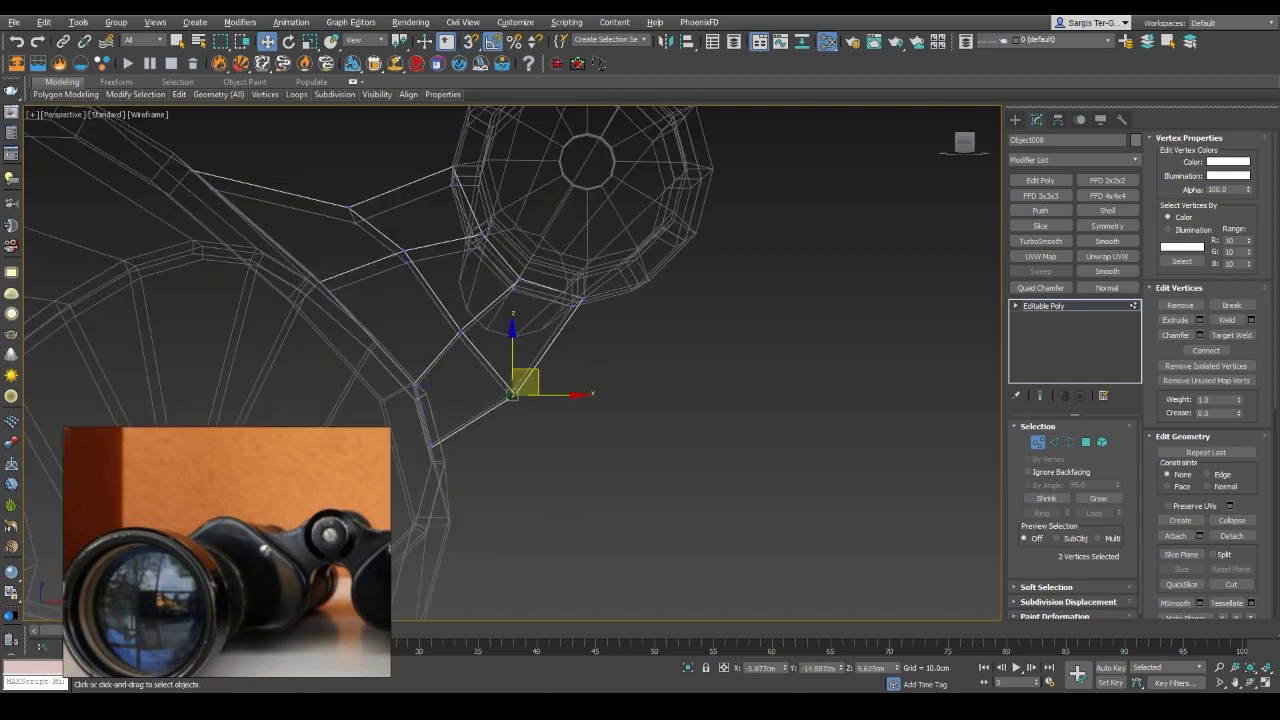
{"action": "left_click_drag", "start_coordinate": [512, 388], "coordinate": [443, 300]}
{"action": "key", "text": "F3"}
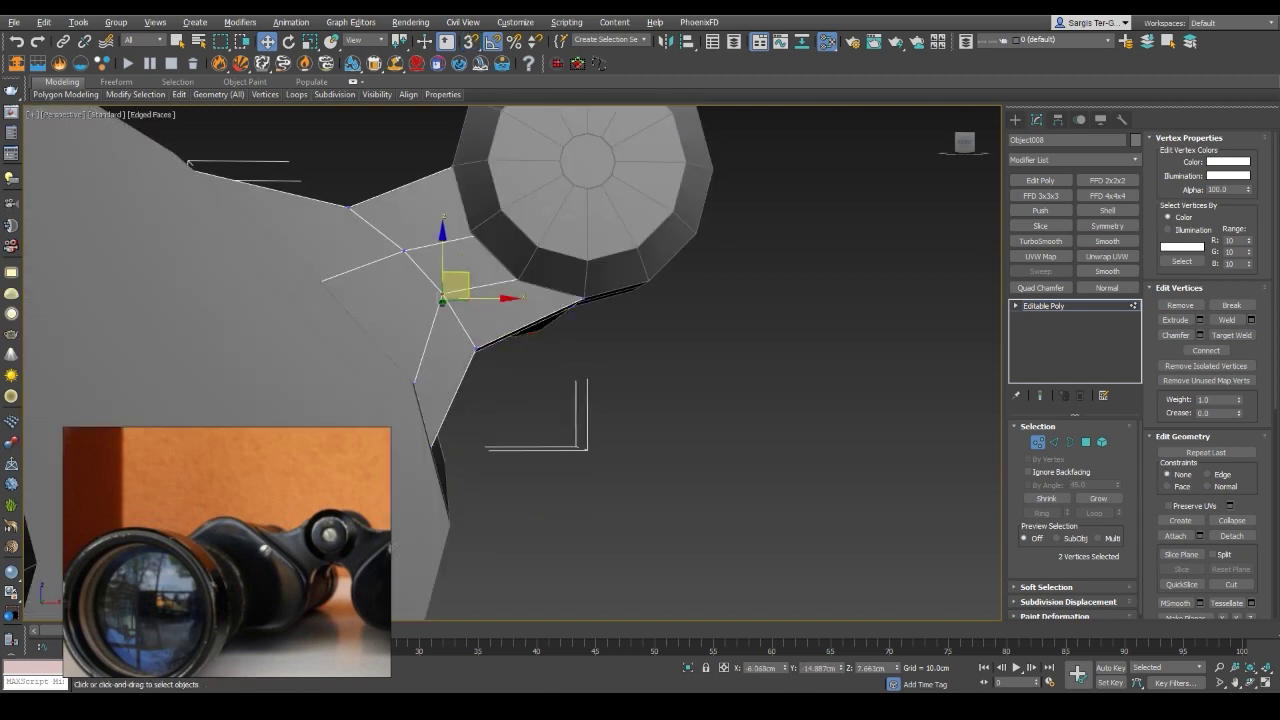
Fine-tune the plate vertices around the cylinder joint, raising them slightly
{"action": "key", "text": "F3"}
{"action": "left_click_drag", "start_coordinate": [475, 345], "coordinate": [462, 330]}
{"action": "key", "text": "F3"}
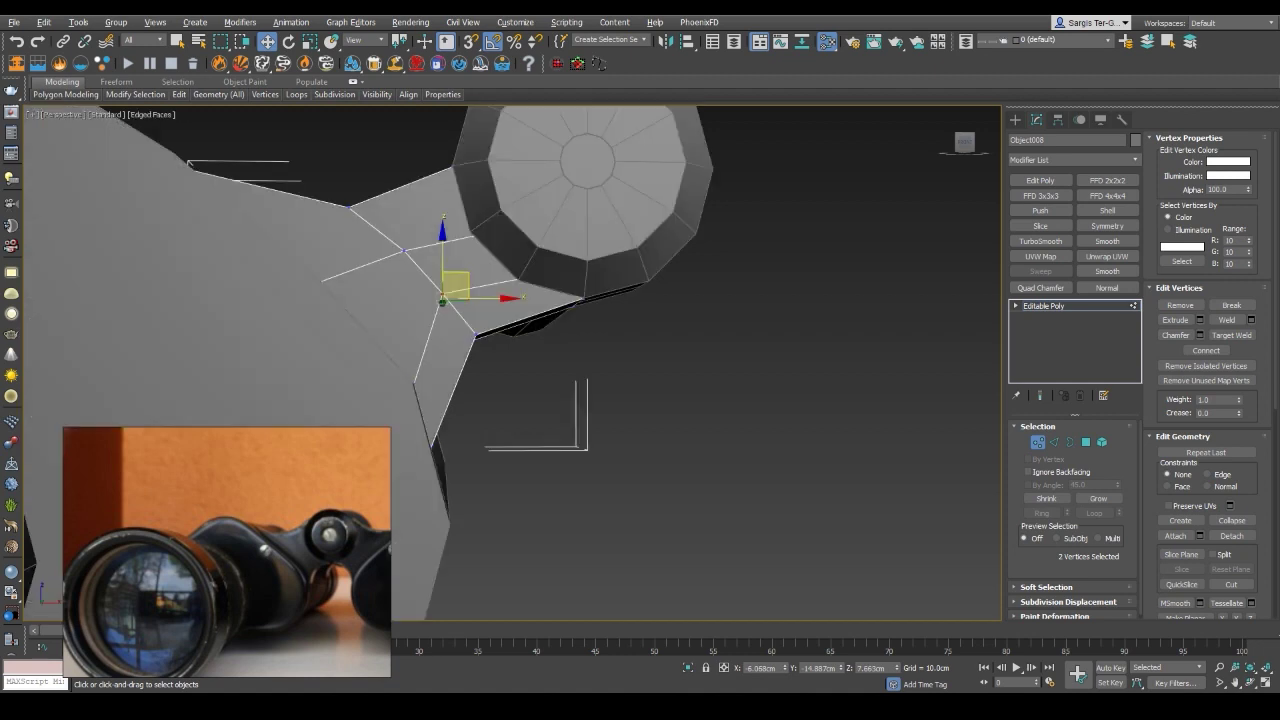
{"action": "mouse_move", "coordinate": [462, 330]}
{"action": "middle_mouse_down"}
{"action": "mouse_move", "coordinate": [458, 340]}
{"action": "mouse_move", "coordinate": [470, 330]}
{"action": "middle_mouse_up"}
{"action": "key", "text": "F3"}
{"action": "left_click_drag", "start_coordinate": [486, 300], "coordinate": [486, 303]}
{"action": "key", "text": "F3"}
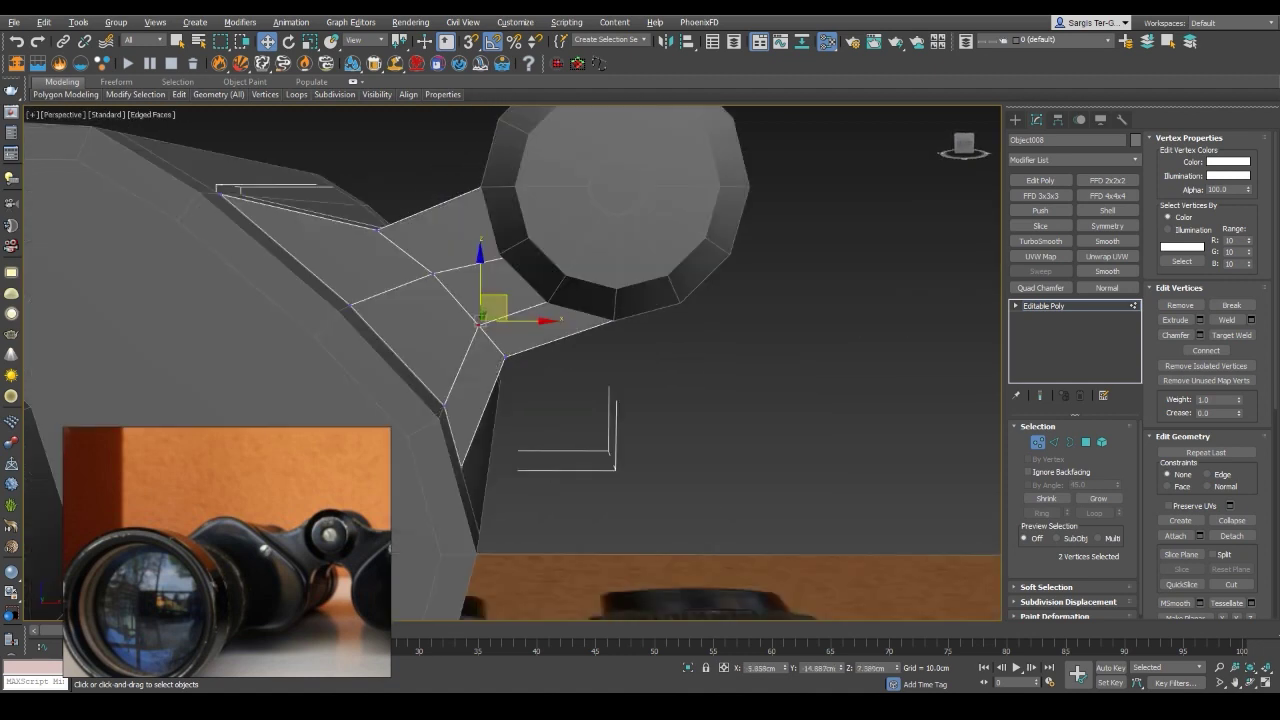
{"action": "mouse_move", "coordinate": [500, 320]}
{"action": "middle_mouse_down", "text": "alt"}
{"action": "mouse_move", "coordinate": [564, 338]}
{"action": "mouse_move", "coordinate": [588, 287]}
{"action": "mouse_move", "coordinate": [610, 275]}
{"action": "mouse_move", "coordinate": [600, 272]}
{"action": "middle_mouse_up", "text": "alt"}
{"action": "key", "text": "F3"}
{"action": "key", "text": "F3"}
{"action": "key", "text": "F3"}
{"action": "key", "text": "F3"}
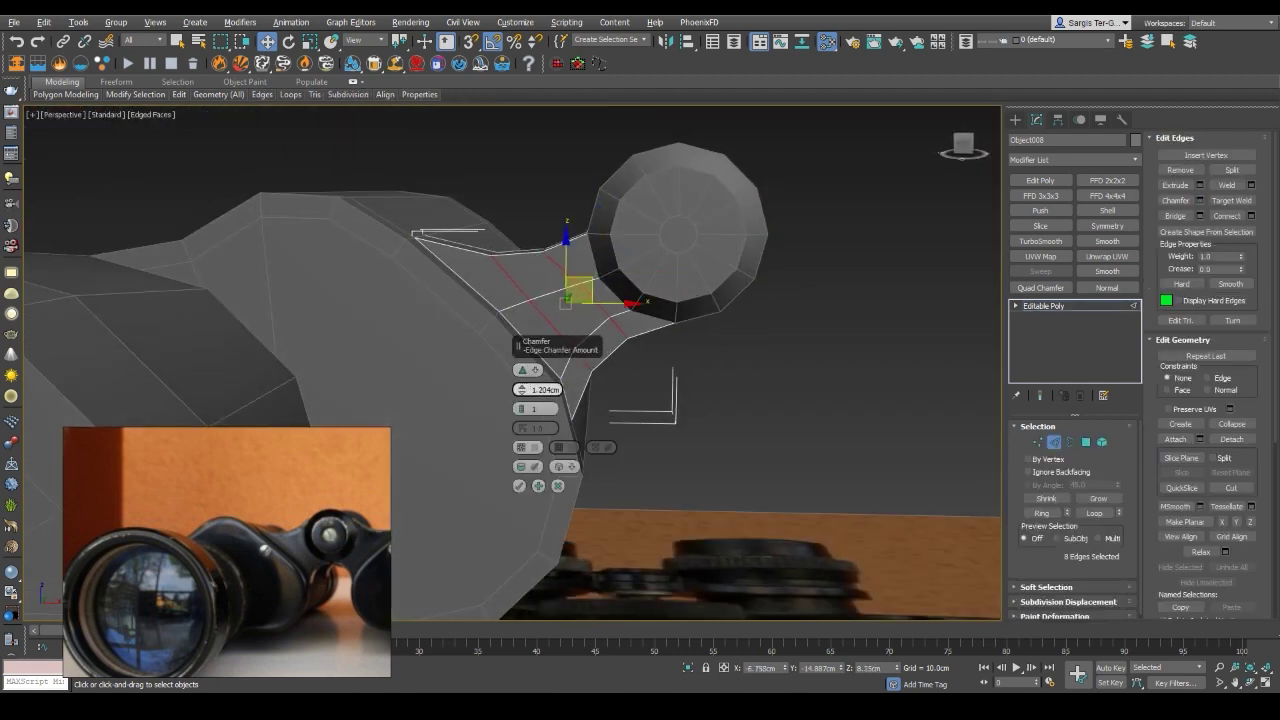
Chamfer the joint edges at 1.204 cm and move two vertices toward the cylinder
{"action": "left_click", "coordinate": [518, 485]}
{"action": "middle_click_drag", "start_coordinate": [518, 485], "coordinate": [540, 470], "text": "alt"}
{"action": "key", "text": "1"}
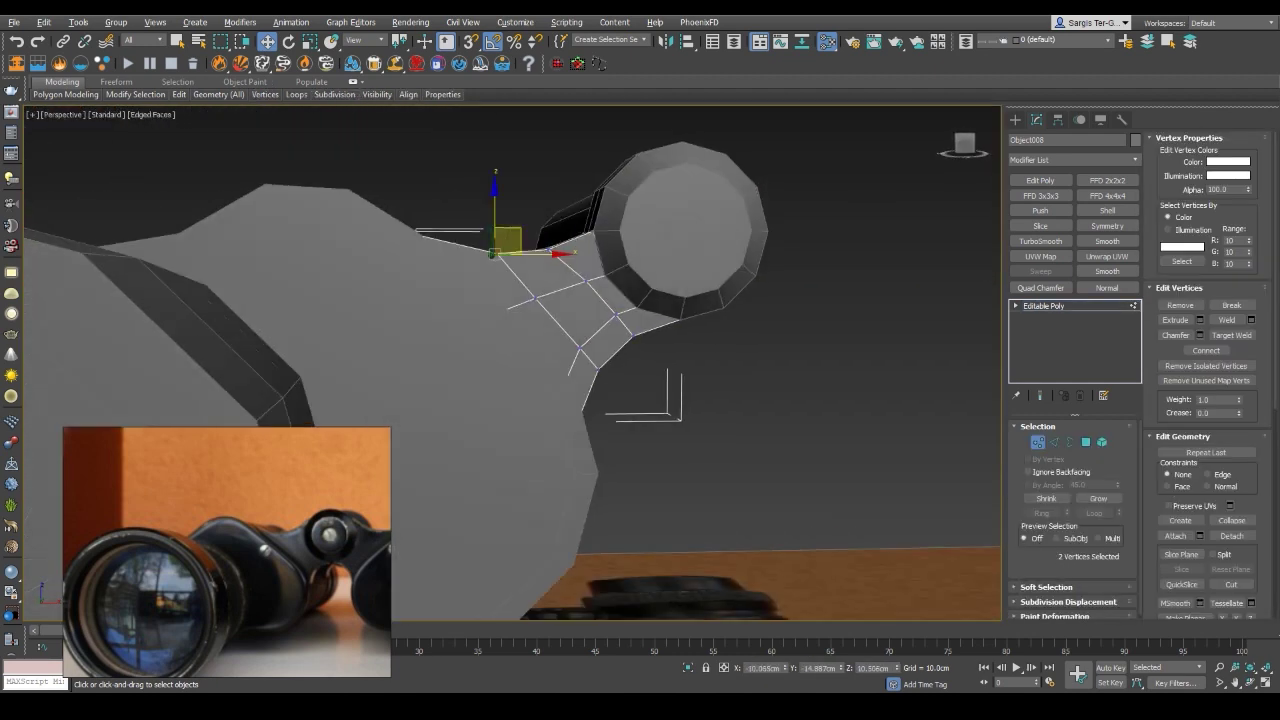
{"action": "mouse_move", "coordinate": [506, 241]}
{"action": "left_mouse_down"}
{"action": "mouse_move", "coordinate": [554, 235]}
{"action": "mouse_move", "coordinate": [583, 340]}
{"action": "mouse_move", "coordinate": [595, 298]}
{"action": "left_mouse_up"}
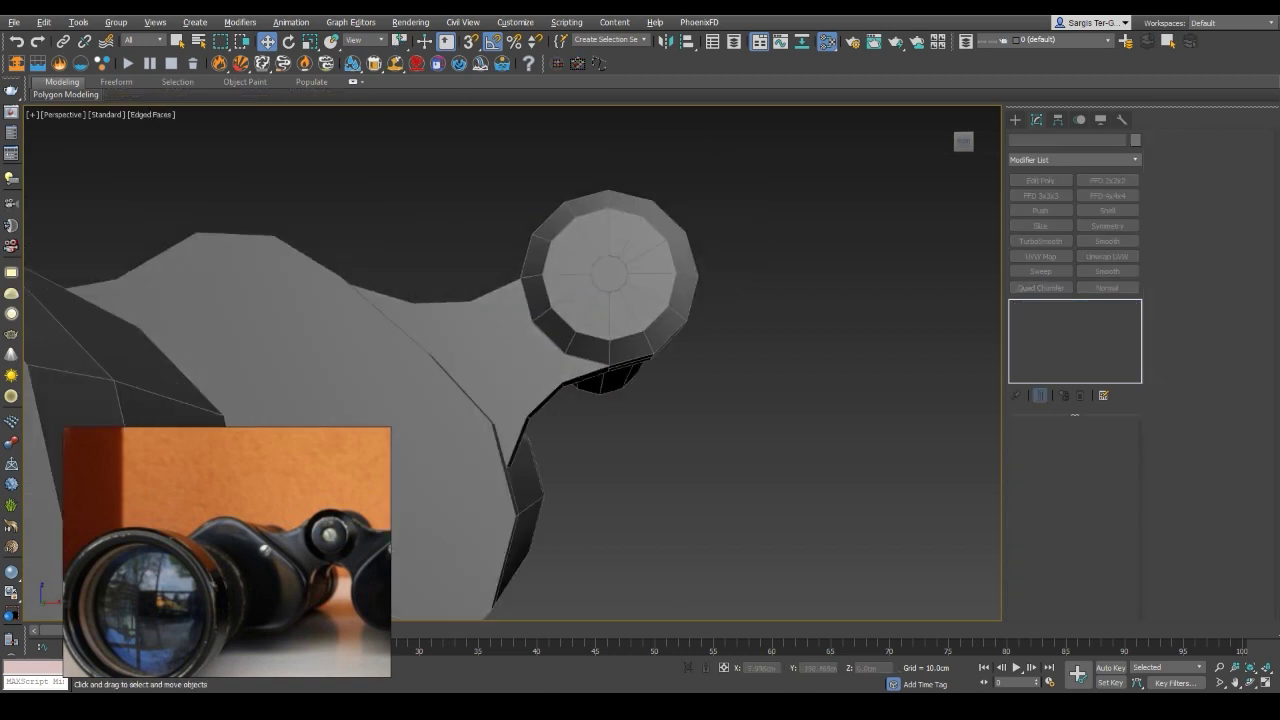
Shift the plate vertices right and down, and widen the collar ring into a double band
{"action": "middle_click_drag", "start_coordinate": [595, 298], "coordinate": [537, 361], "text": "alt"}
{"action": "left_click_drag", "start_coordinate": [468, 350], "coordinate": [560, 383]}
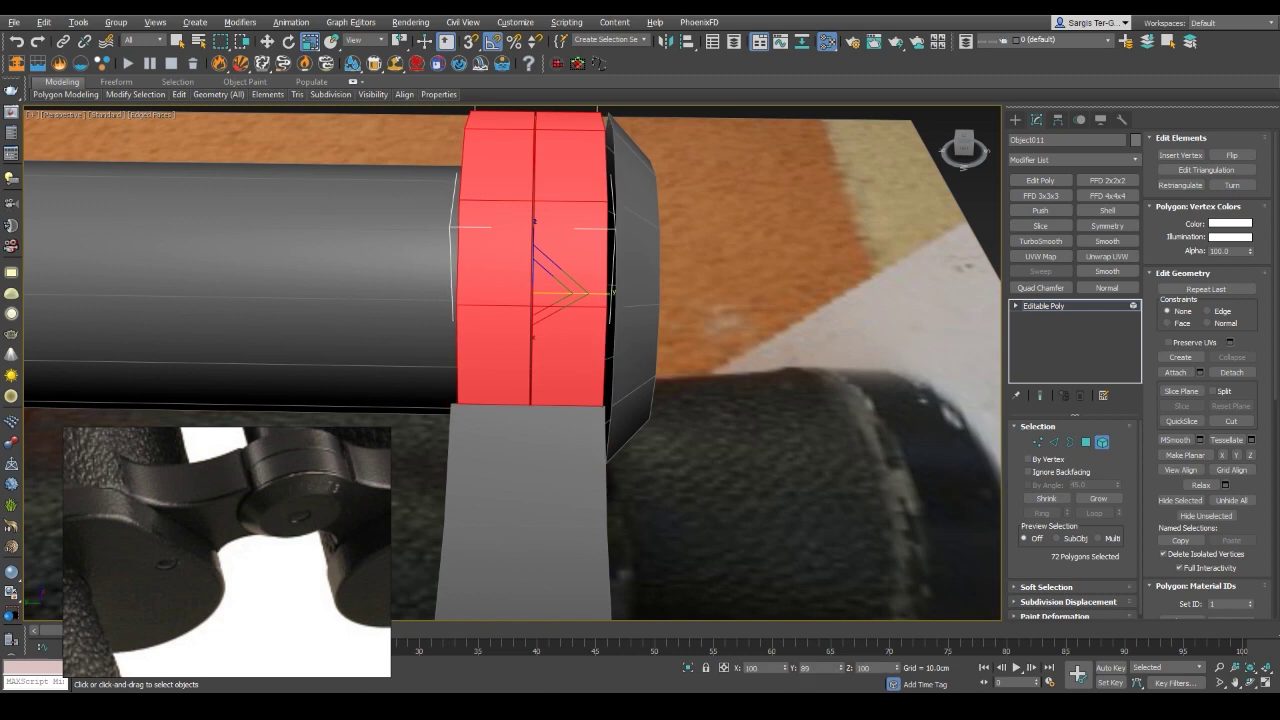
{"action": "mouse_move", "coordinate": [560, 300]}
{"action": "middle_mouse_down", "text": "alt"}
{"action": "mouse_move", "coordinate": [480, 240]}
{"action": "mouse_move", "coordinate": [560, 360]}
{"action": "middle_mouse_up", "text": "alt"}
{"action": "middle_click_drag", "start_coordinate": [720, 220], "coordinate": [726, 244], "text": "alt"}
{"action": "key", "text": "5"}
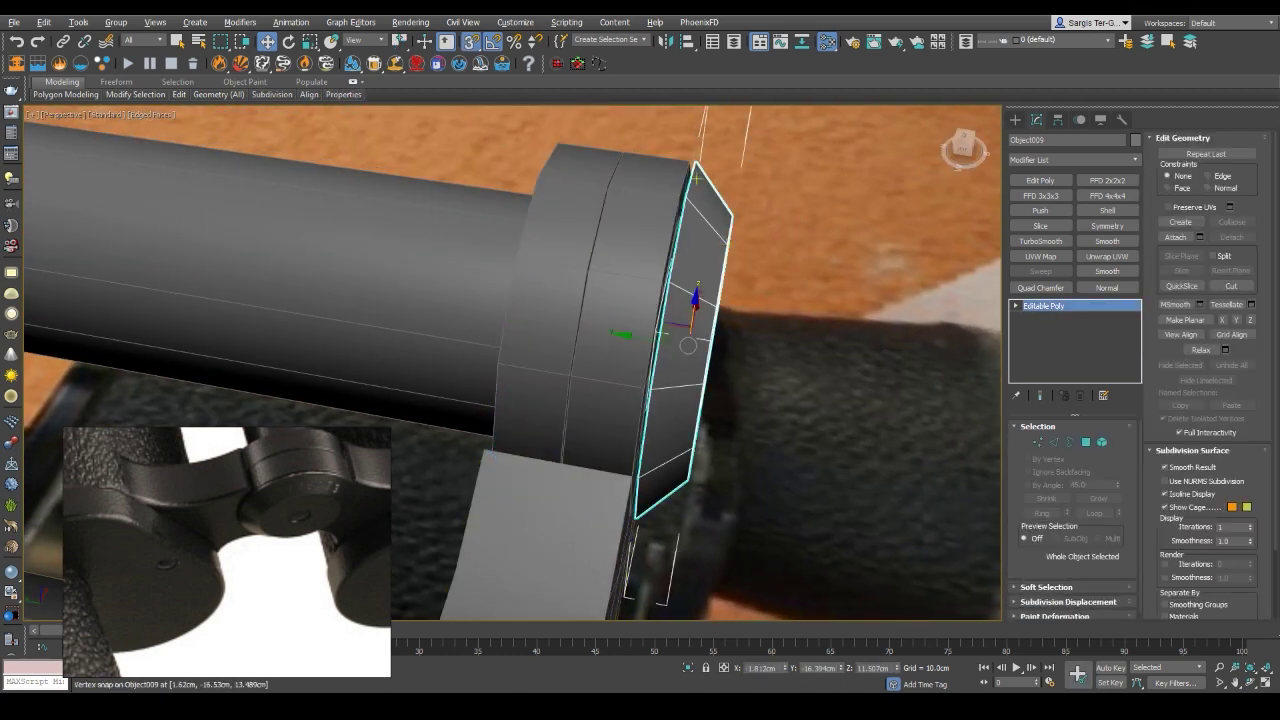
{"action": "mouse_move", "coordinate": [712, 349]}
{"action": "middle_mouse_down", "text": "alt"}
{"action": "mouse_move", "coordinate": [690, 330]}
{"action": "mouse_move", "coordinate": [600, 380]}
{"action": "mouse_move", "coordinate": [580, 345]}
{"action": "middle_mouse_up", "text": "alt"}
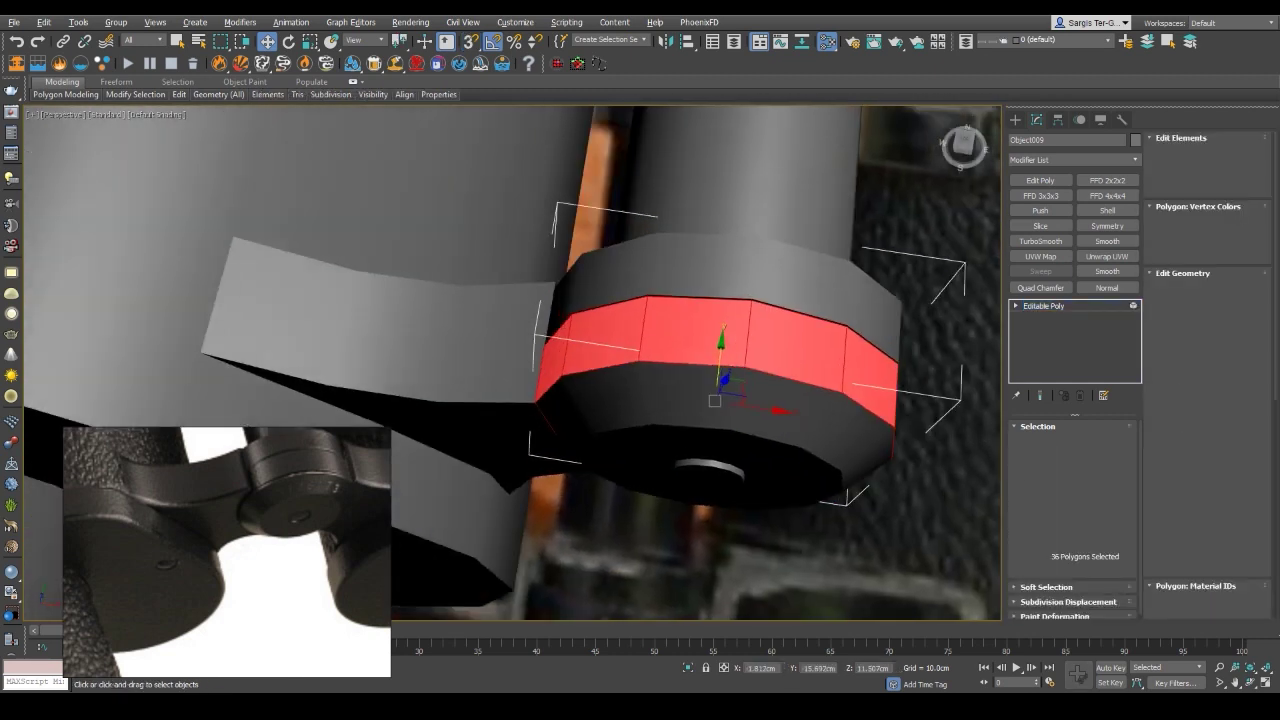
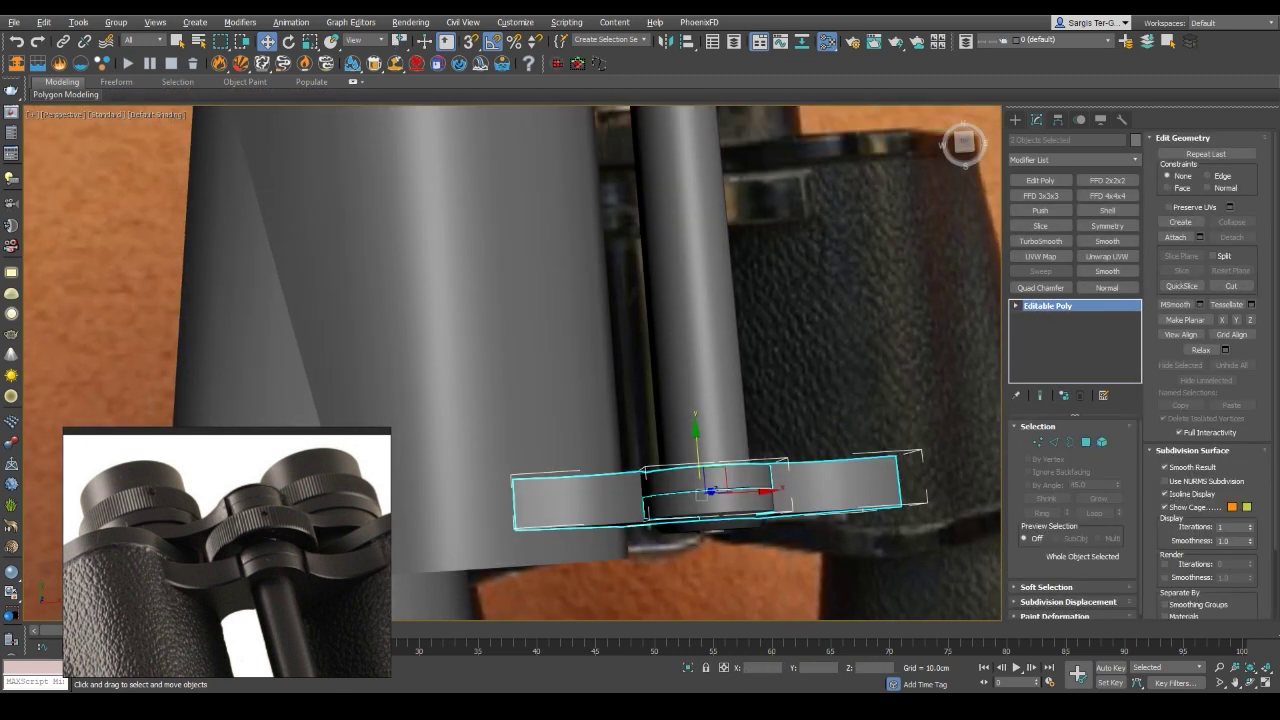
Clone the hinge bridge plate upward as an instance, then enter edge editing to refine it
{"action": "left_click_drag", "start_coordinate": [694, 490], "coordinate": [683, 172], "text": "shift"}
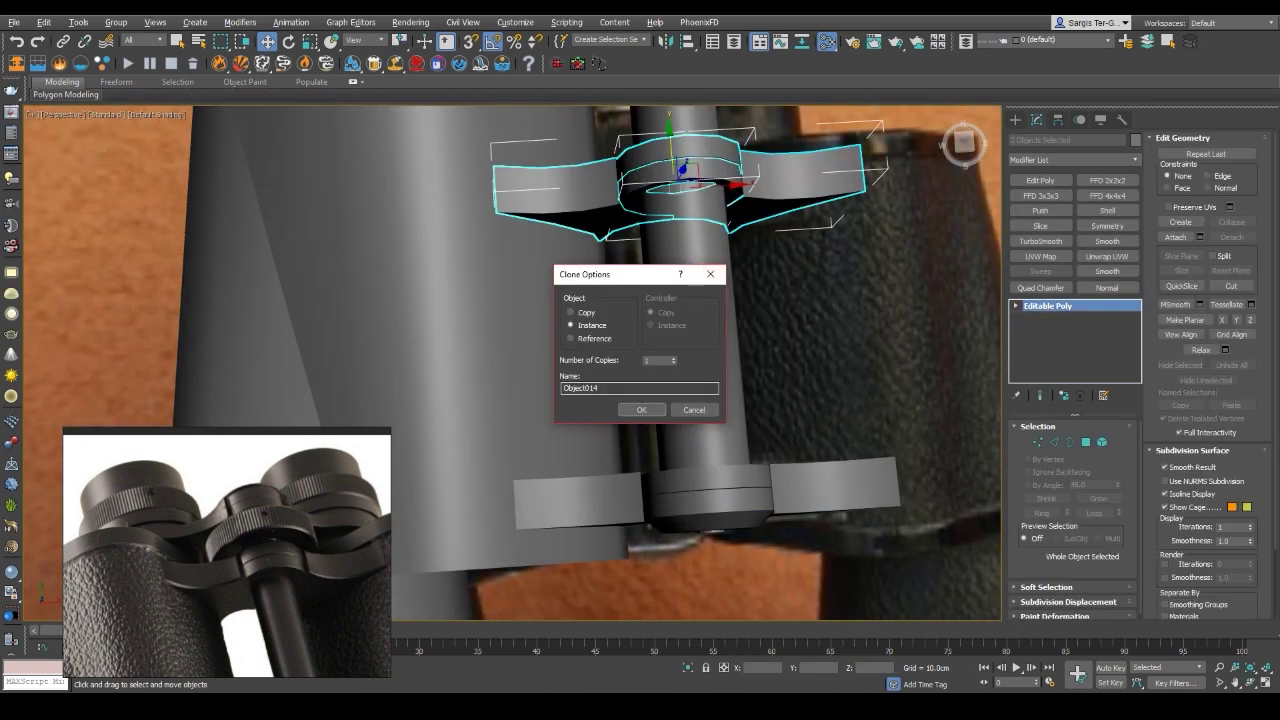
{"action": "key", "text": "Return"}
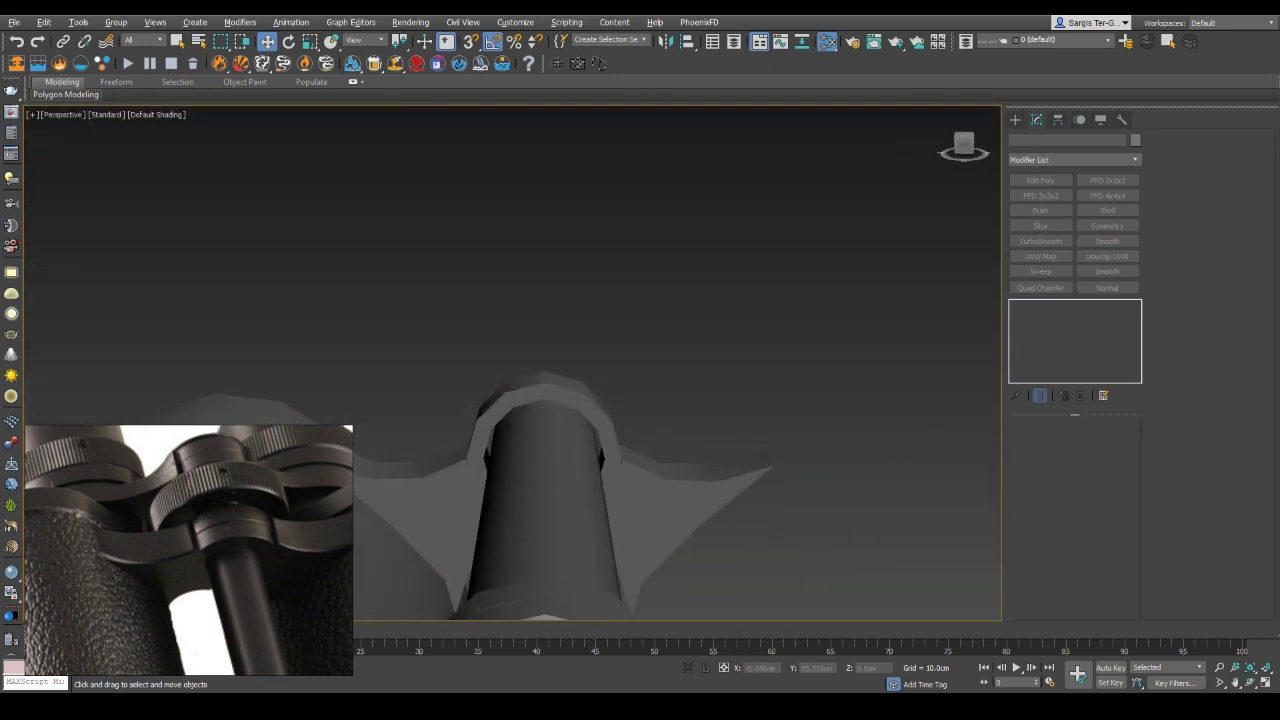
{"action": "key", "text": "r"}
{"action": "key", "text": "F3"}
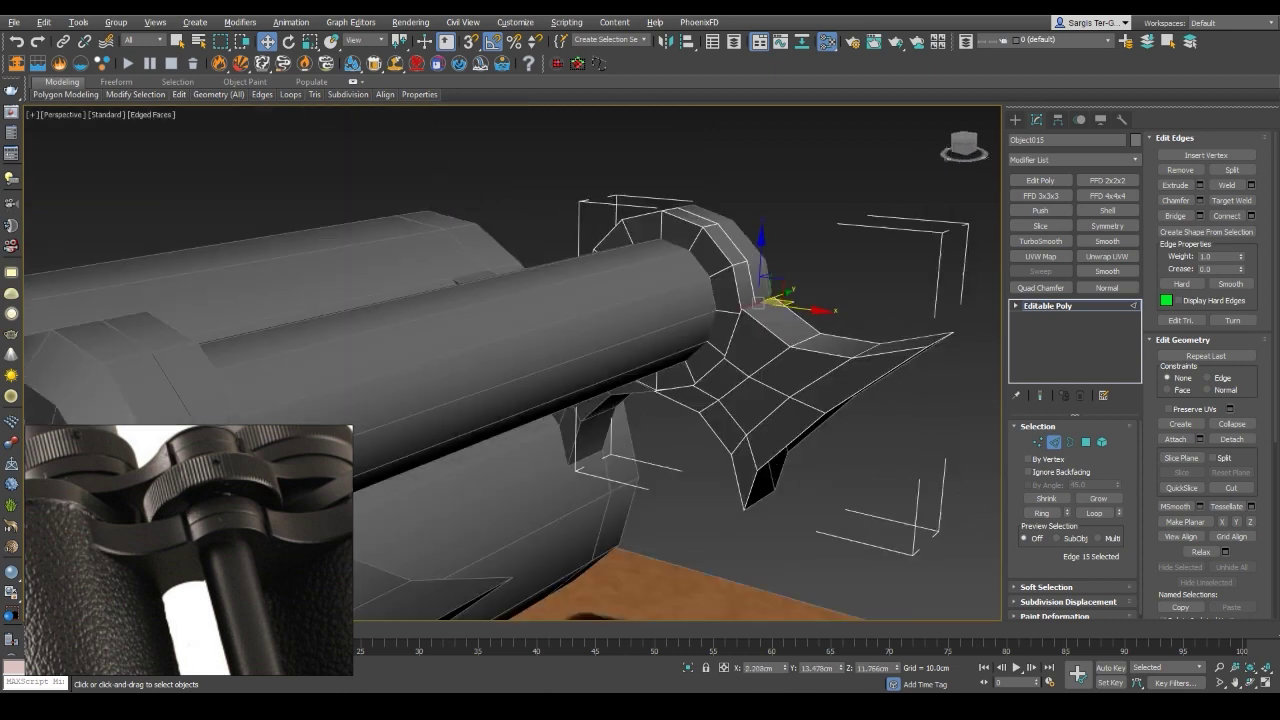
{"action": "key", "text": "F3"}
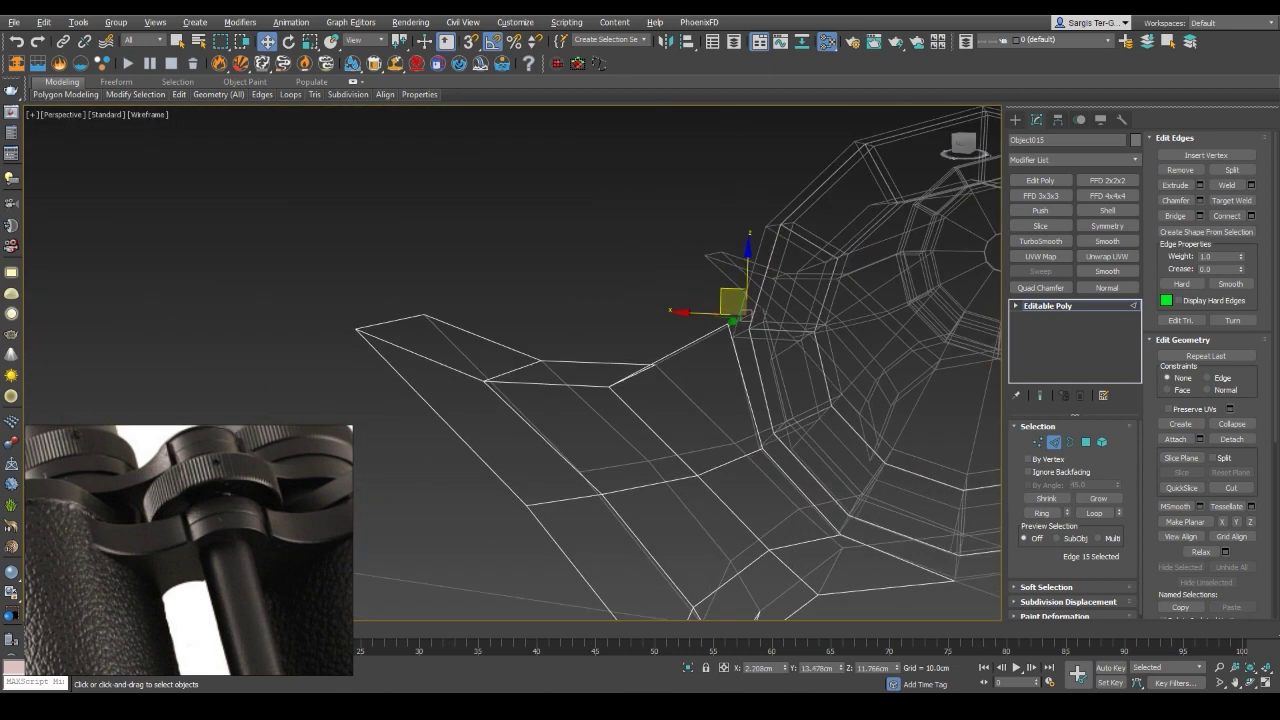
{"action": "key", "text": "2"}
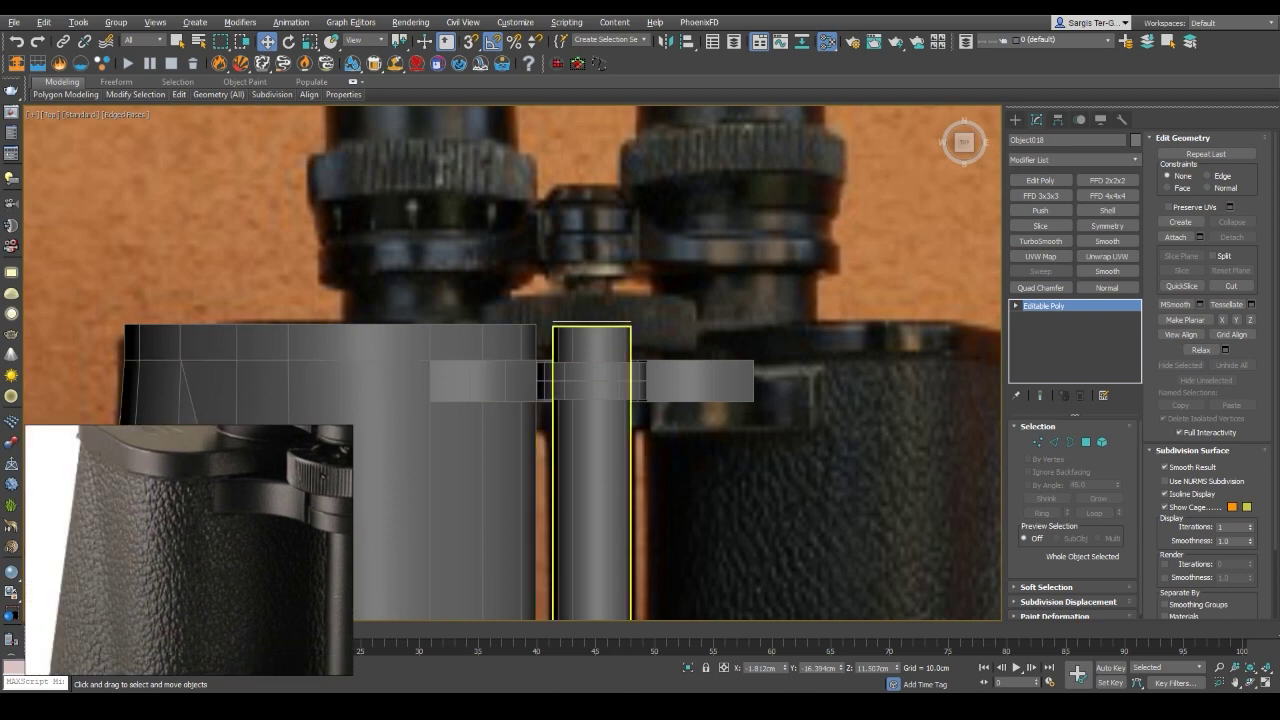
Centre the wheel ring's pivot on the object using Affect Pivot Only
{"action": "middle_click_drag", "start_coordinate": [500, 400], "coordinate": [554, 474]}
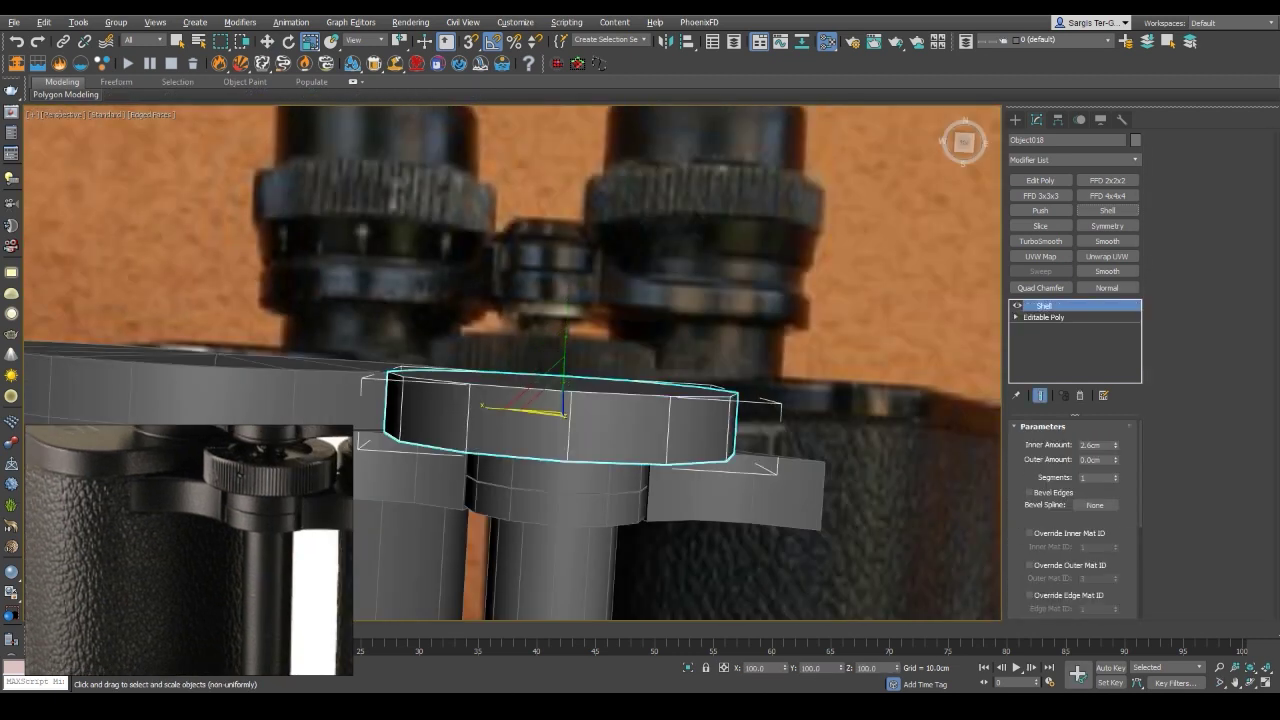
{"action": "middle_click_drag", "start_coordinate": [560, 360], "coordinate": [700, 340], "text": "alt"}
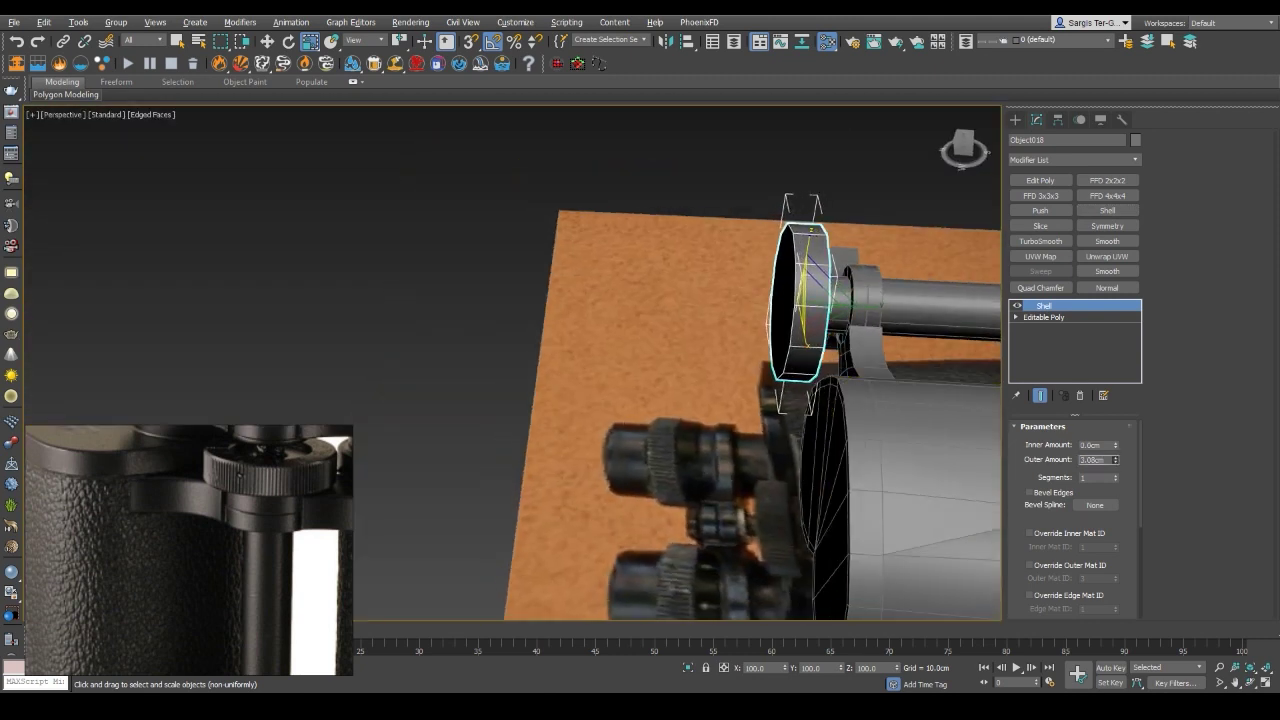
{"action": "mouse_move", "coordinate": [600, 360]}
{"action": "middle_mouse_down", "text": "alt"}
{"action": "mouse_move", "coordinate": [540, 358]}
{"action": "mouse_move", "coordinate": [580, 360]}
{"action": "middle_mouse_up", "text": "alt"}
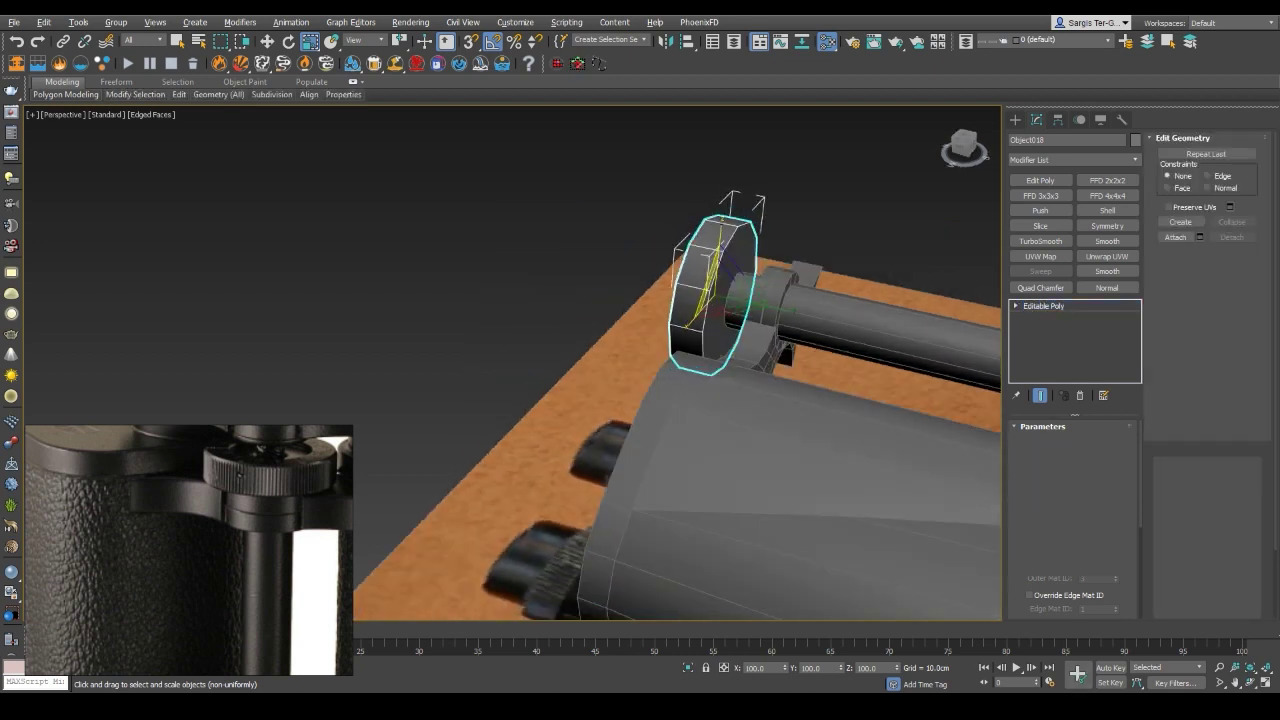
{"action": "left_click", "coordinate": [1058, 119]}
{"action": "left_click", "coordinate": [1072, 211]}
{"action": "left_click", "coordinate": [1072, 280]}
{"action": "key", "text": "z"}
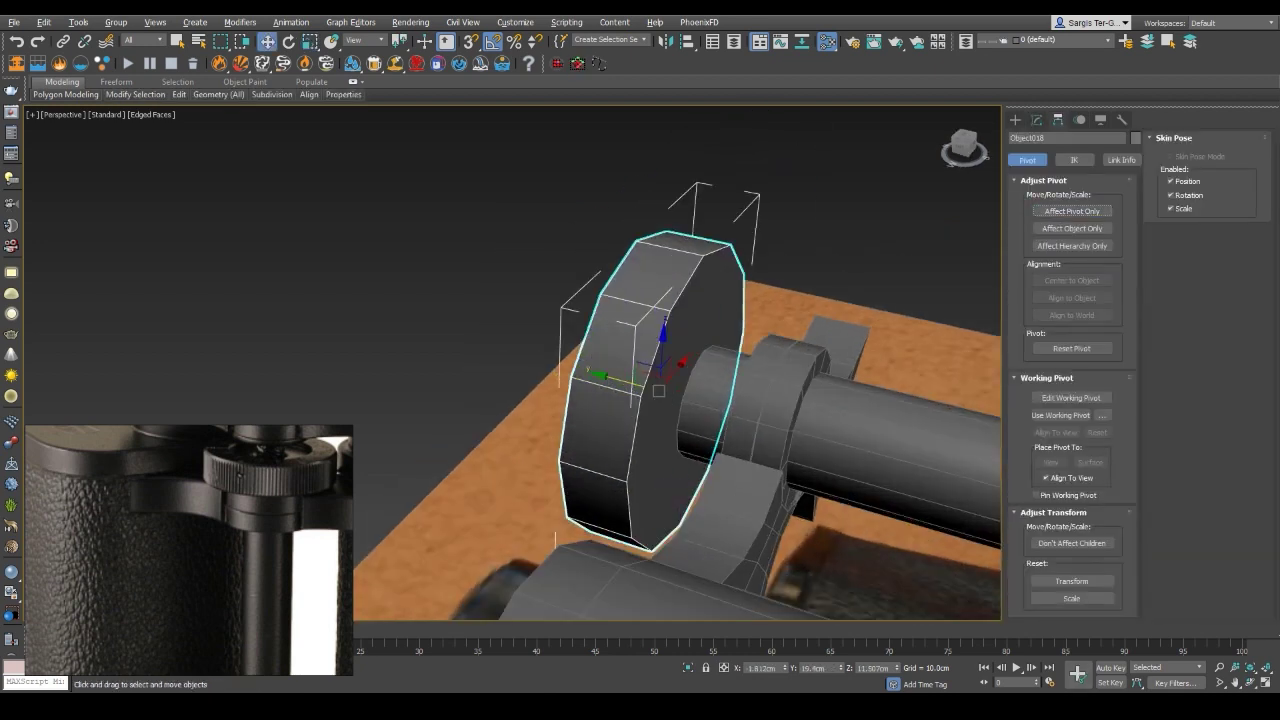
{"action": "left_click", "coordinate": [1037, 119]}
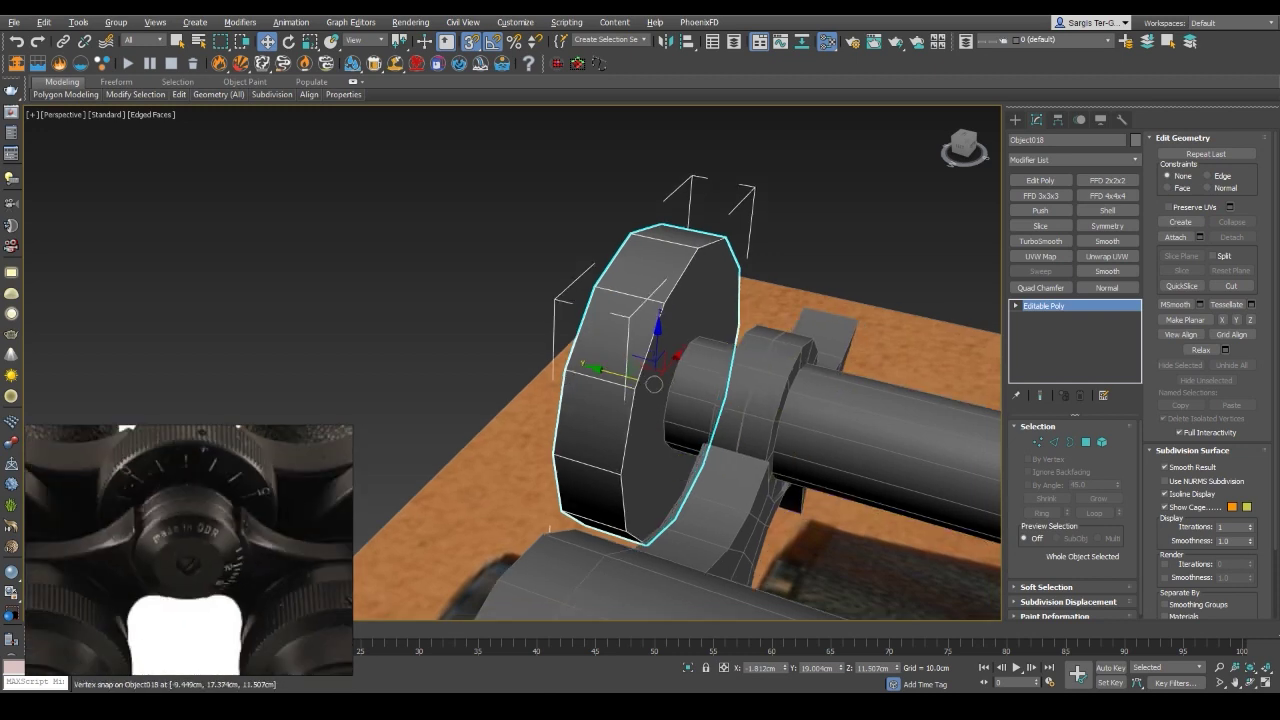
Select the barrel body together with the top cylinder
{"action": "middle_click_drag", "start_coordinate": [700, 400], "coordinate": [688, 392]}
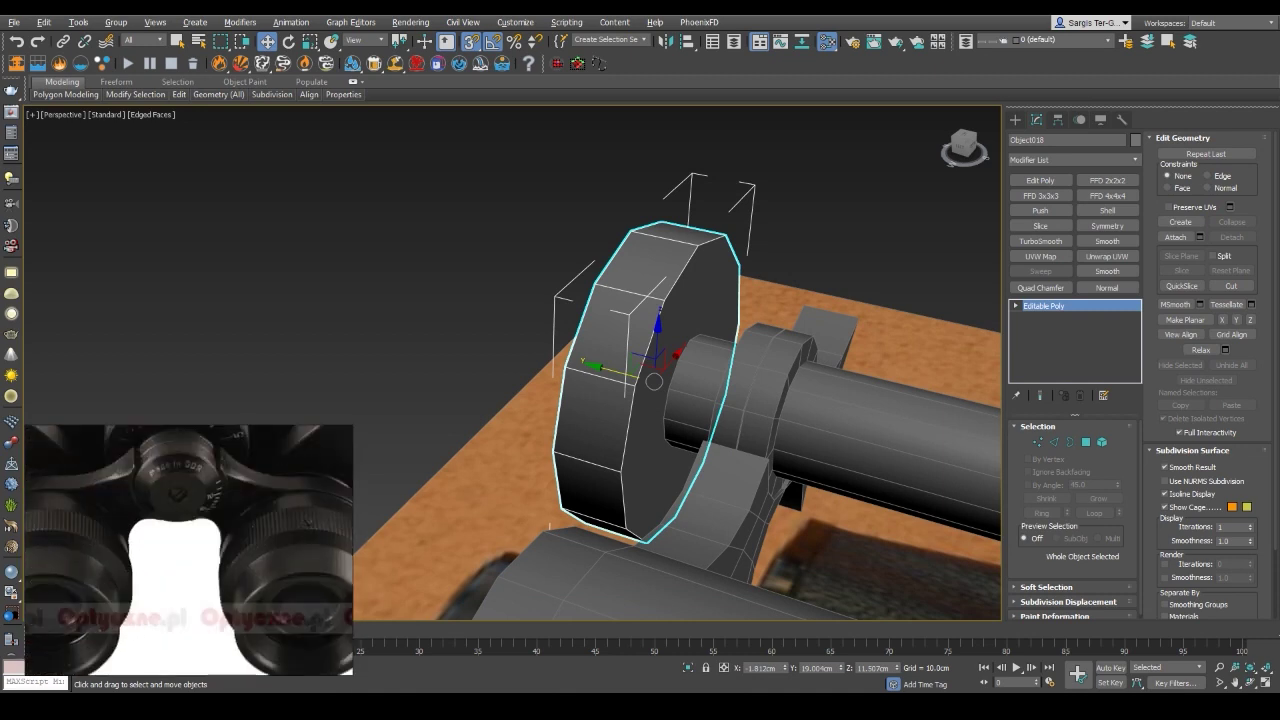
{"action": "middle_click_drag", "start_coordinate": [549, 524], "coordinate": [640, 380], "text": "alt"}
{"action": "scroll", "coordinate": [640, 380], "scroll_direction": "down", "scroll_amount": 5}
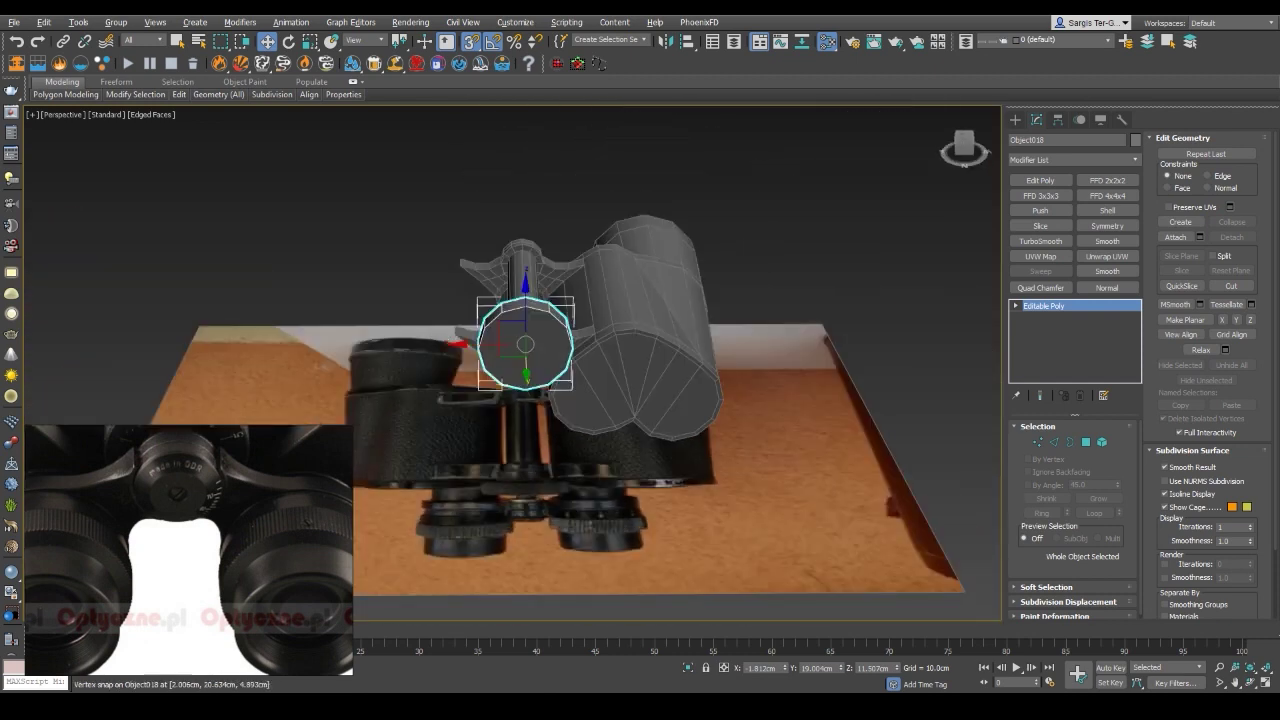
{"action": "left_click", "coordinate": [650, 295]}
{"action": "scroll", "coordinate": [655, 293], "scroll_direction": "up", "scroll_amount": 4}
{"action": "left_click", "coordinate": [650, 190], "text": "ctrl"}
{"action": "mouse_move", "coordinate": [650, 190]}
{"action": "middle_mouse_down", "text": "alt"}
{"action": "mouse_move", "coordinate": [693, 244]}
{"action": "mouse_move", "coordinate": [700, 300]}
{"action": "middle_mouse_up", "text": "alt"}
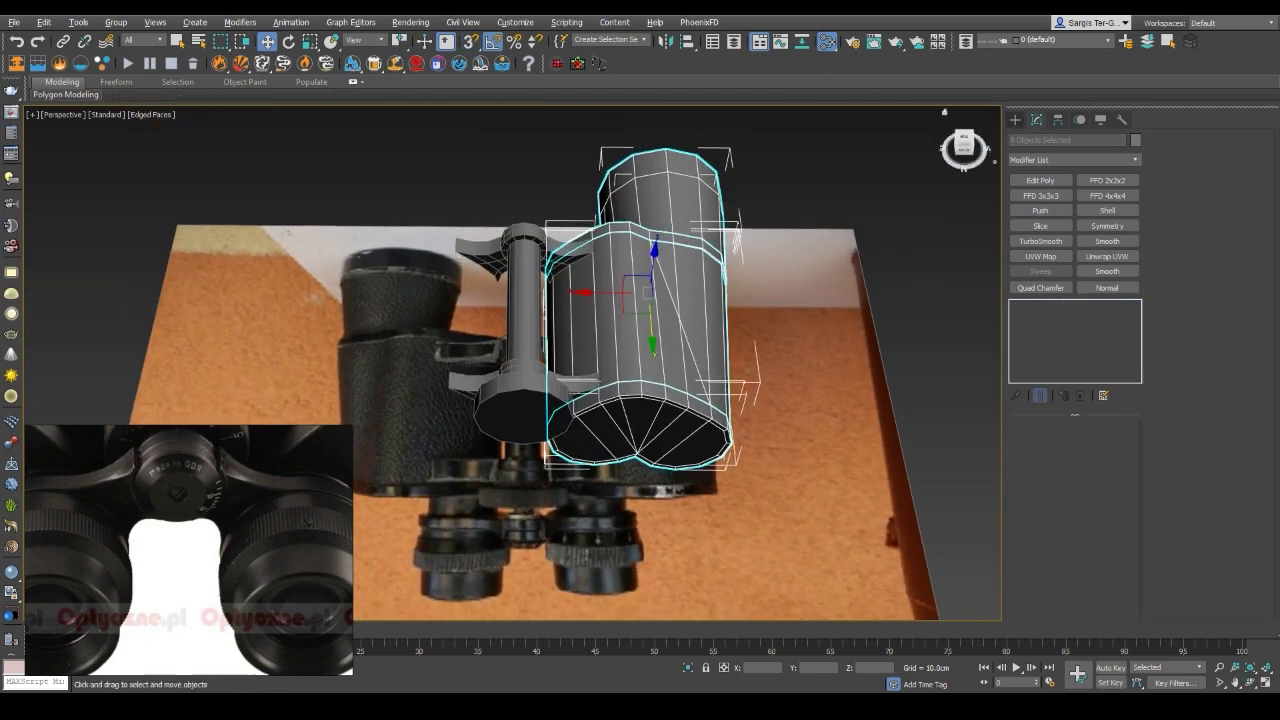
Add a Symmetry modifier with Flip ticked so the second barrel mirrors across the hinge
{"action": "left_click", "coordinate": [1037, 119]}
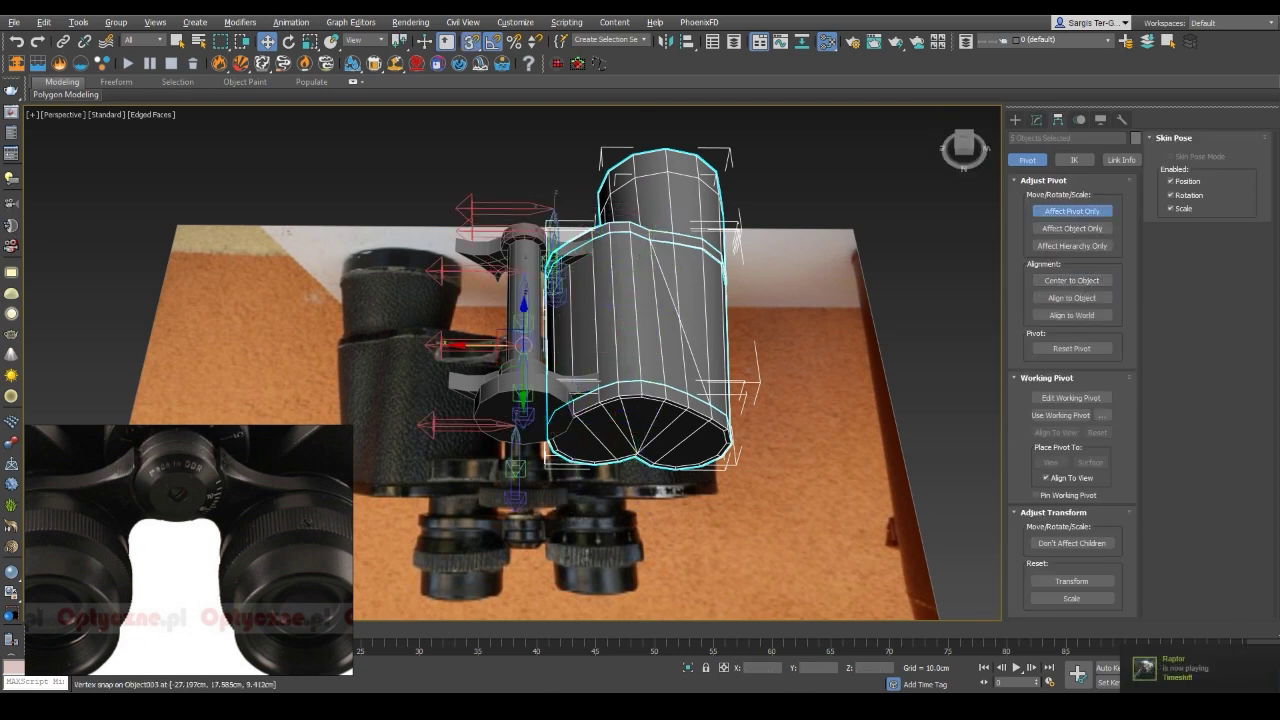
{"action": "key", "text": "F4"}
{"action": "scroll", "coordinate": [505, 360], "scroll_direction": "up", "scroll_amount": 4}
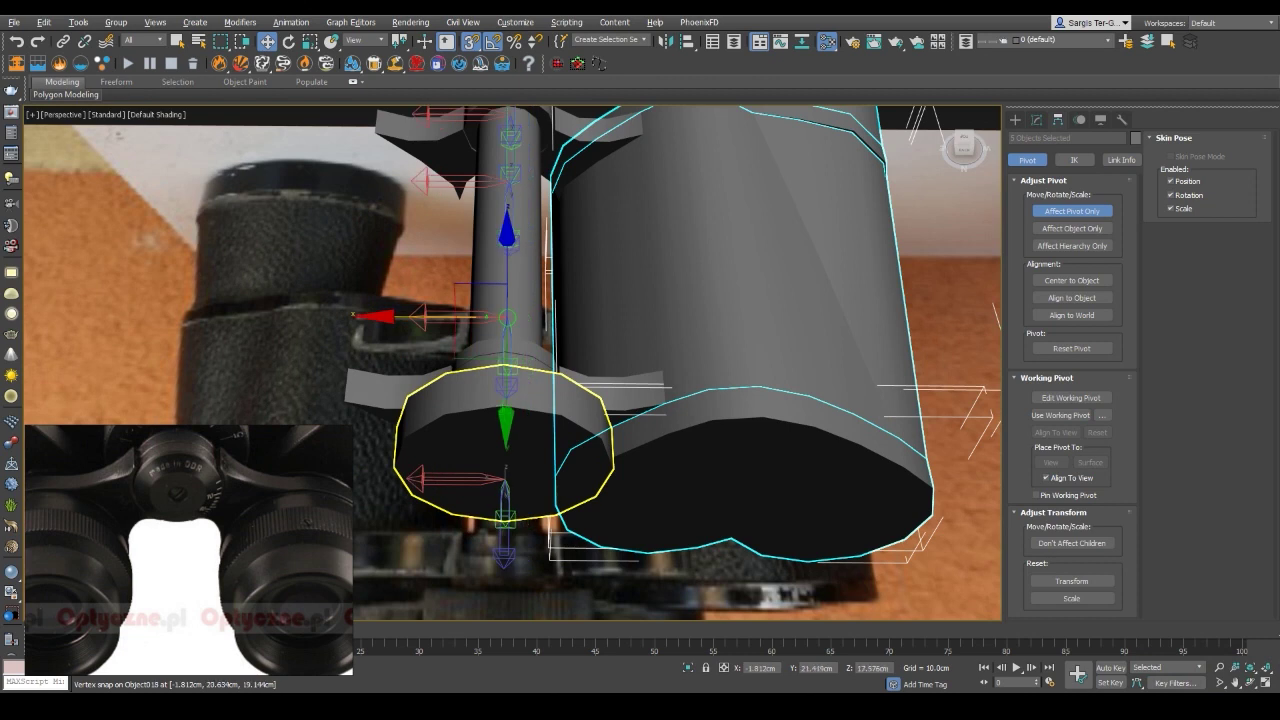
{"action": "scroll", "coordinate": [512, 364], "scroll_direction": "down", "scroll_amount": 4}
{"action": "left_click", "coordinate": [1037, 119]}
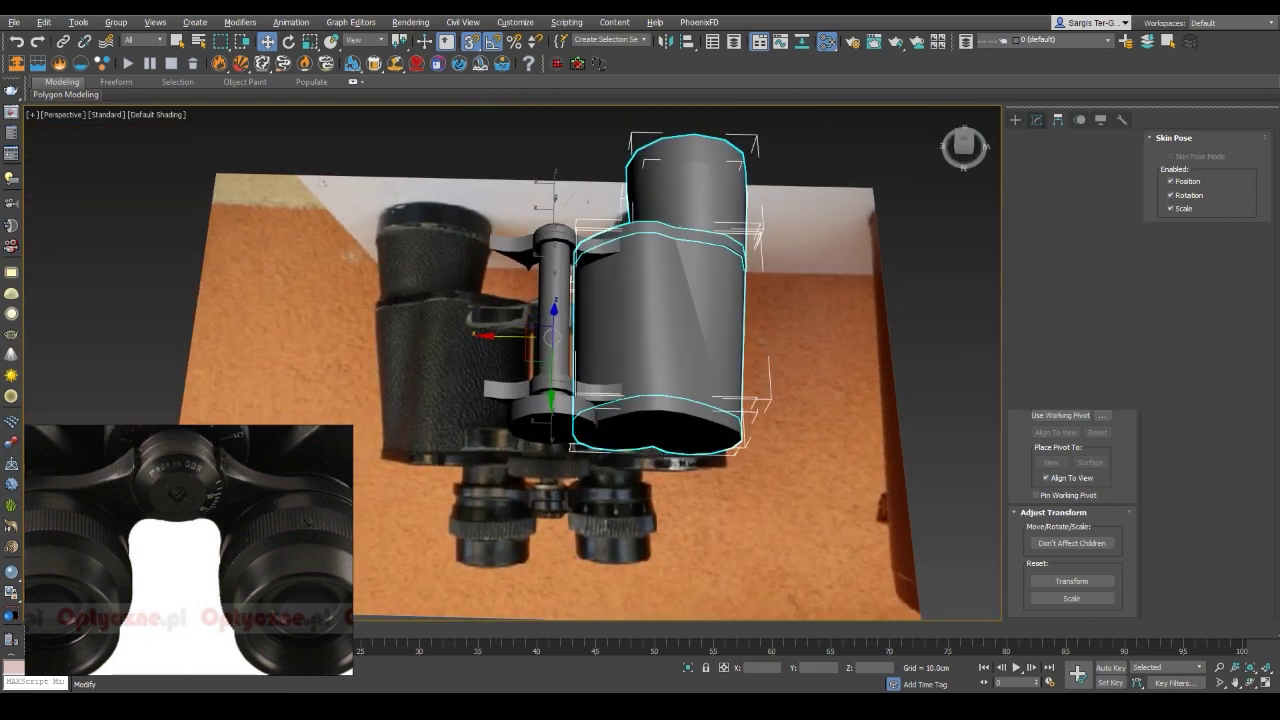
{"action": "left_click", "coordinate": [1107, 225]}
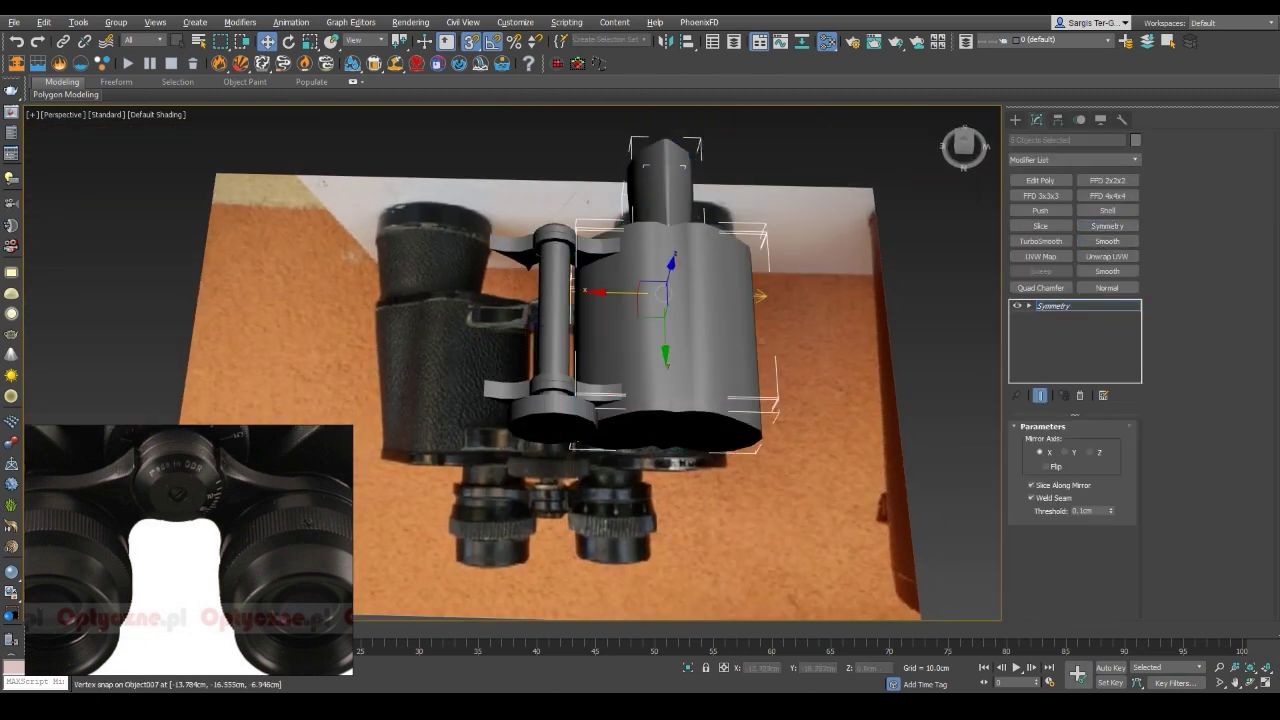
{"action": "left_click", "coordinate": [1046, 466]}
{"action": "middle_click_drag", "start_coordinate": [500, 300], "coordinate": [550, 360], "text": "alt"}
{"action": "key", "text": "F4"}
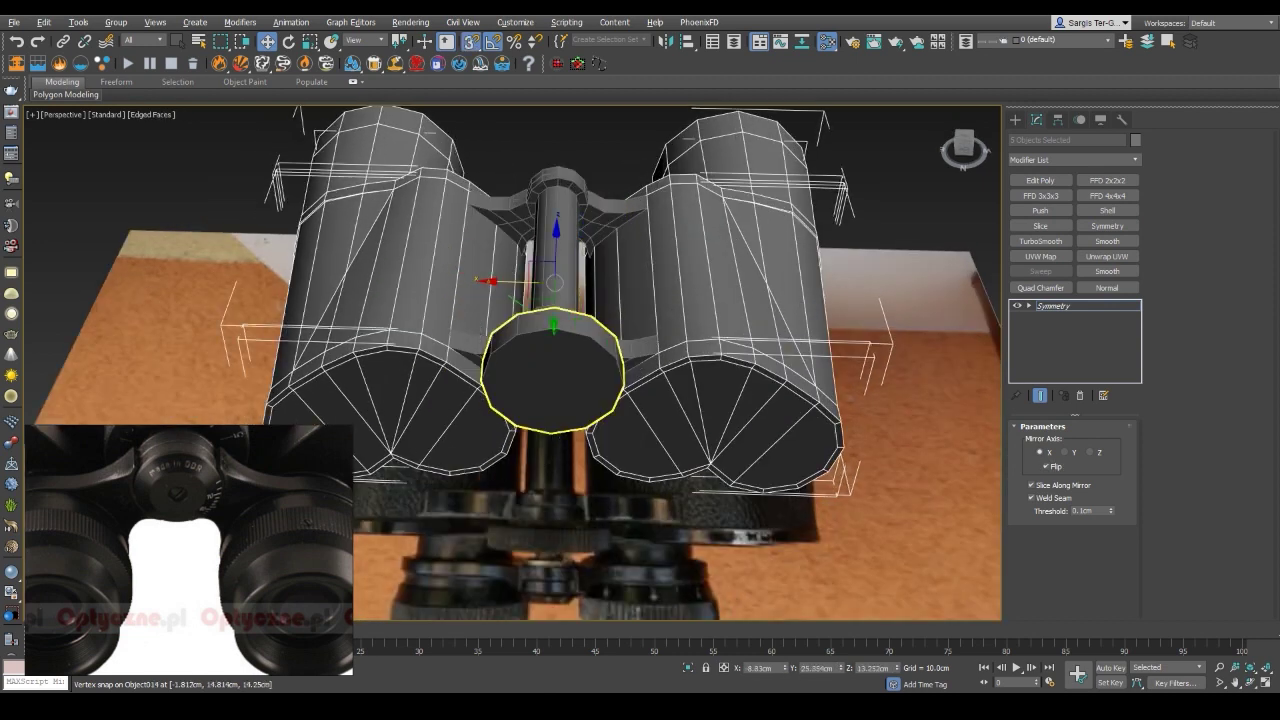
{"action": "key", "text": "F4"}
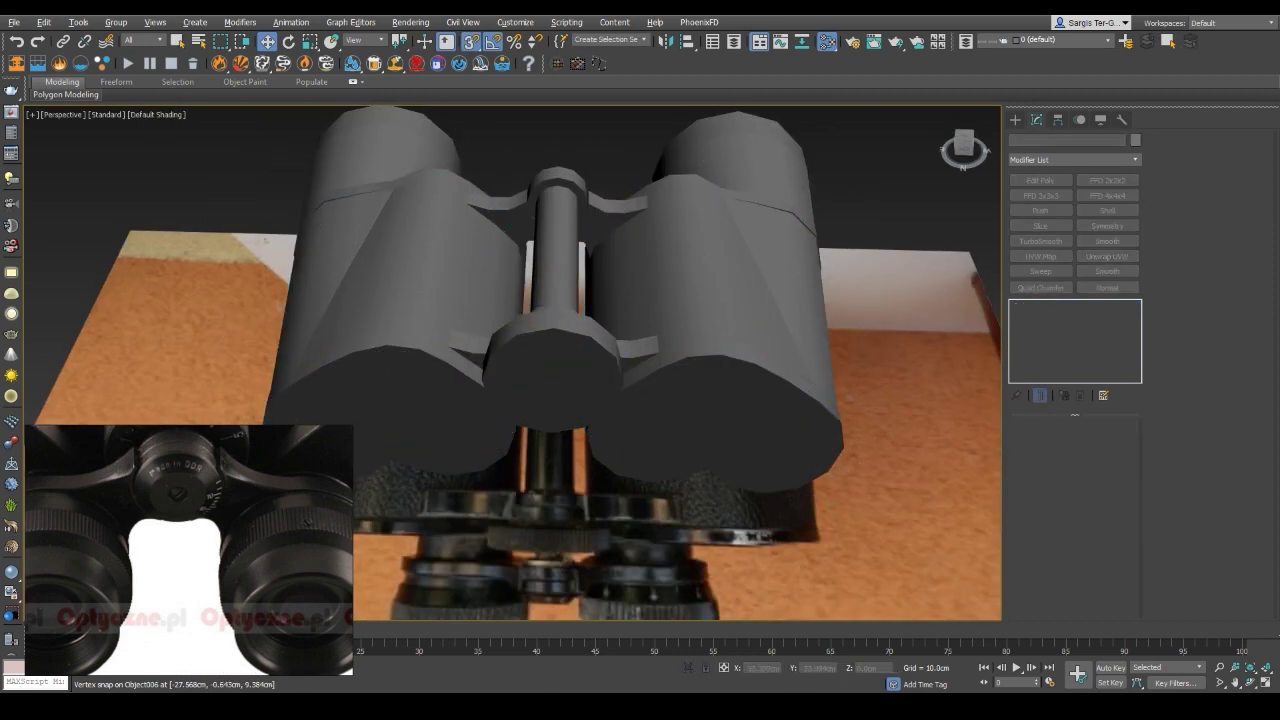
{"action": "mouse_move", "coordinate": [512, 360]}
{"action": "middle_mouse_down", "text": "alt"}
{"action": "mouse_move", "coordinate": [600, 340]}
{"action": "mouse_move", "coordinate": [415, 392]}
{"action": "middle_mouse_up", "text": "alt"}
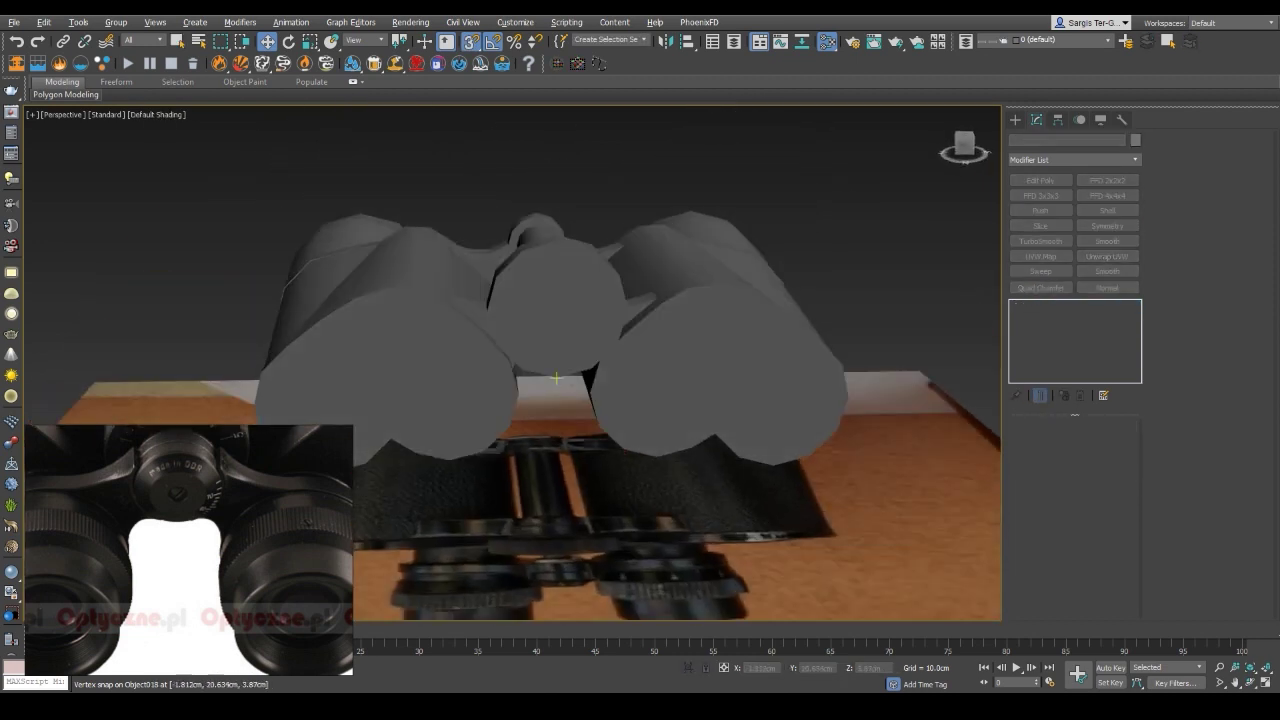
{"action": "mouse_move", "coordinate": [512, 360]}
{"action": "middle_mouse_down", "text": "alt"}
{"action": "mouse_move", "coordinate": [518, 450]}
{"action": "mouse_move", "coordinate": [520, 380]}
{"action": "mouse_move", "coordinate": [465, 402]}
{"action": "mouse_move", "coordinate": [490, 370]}
{"action": "mouse_move", "coordinate": [510, 250]}
{"action": "middle_mouse_up", "text": "alt"}
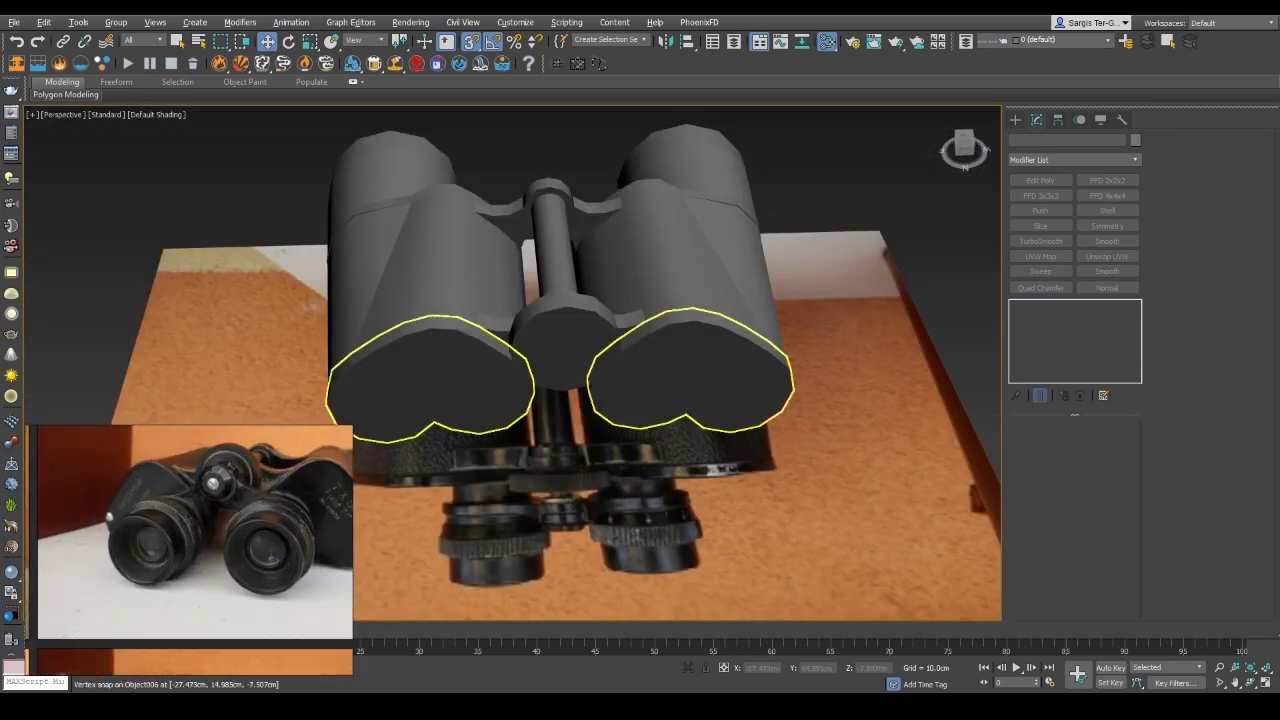
Create a 12-sided cylinder extending from the front end of one barrel
{"action": "left_click", "coordinate": [563, 340]}
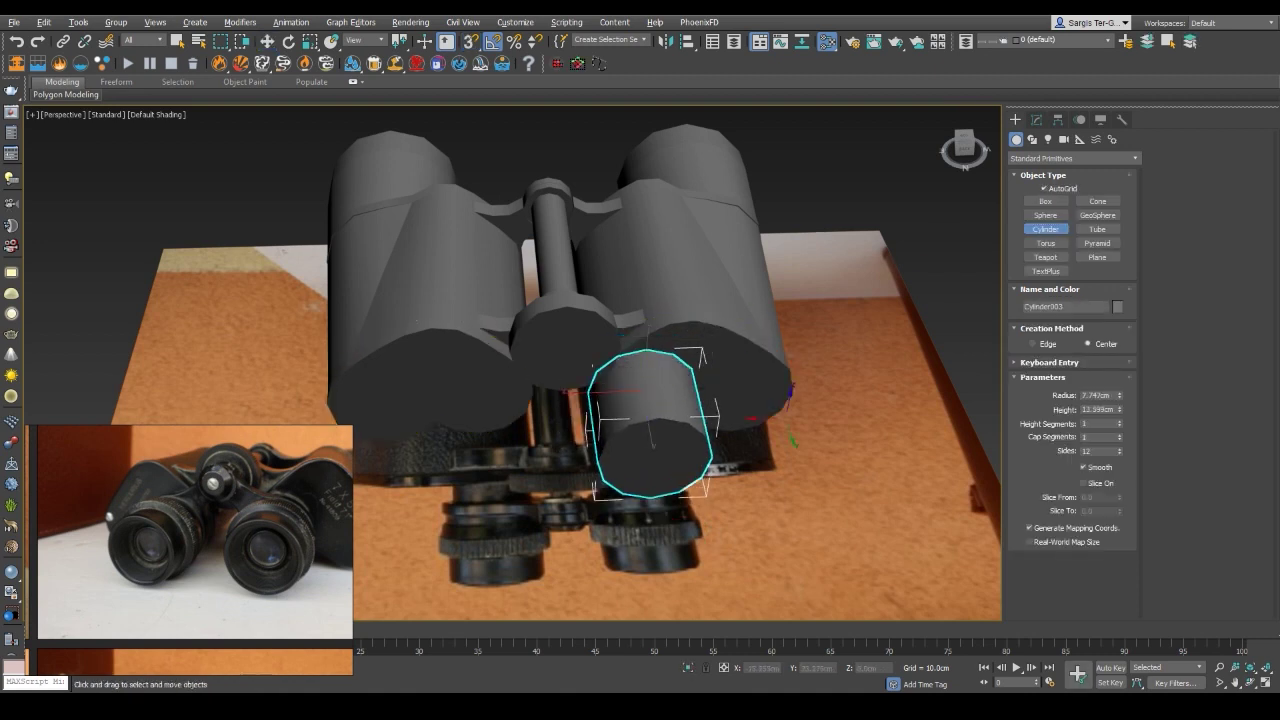
{"action": "key", "text": "w"}
{"action": "key", "text": "z"}
{"action": "key", "text": "F4"}
{"action": "middle_click_drag", "start_coordinate": [520, 380], "coordinate": [605, 378], "text": "alt"}
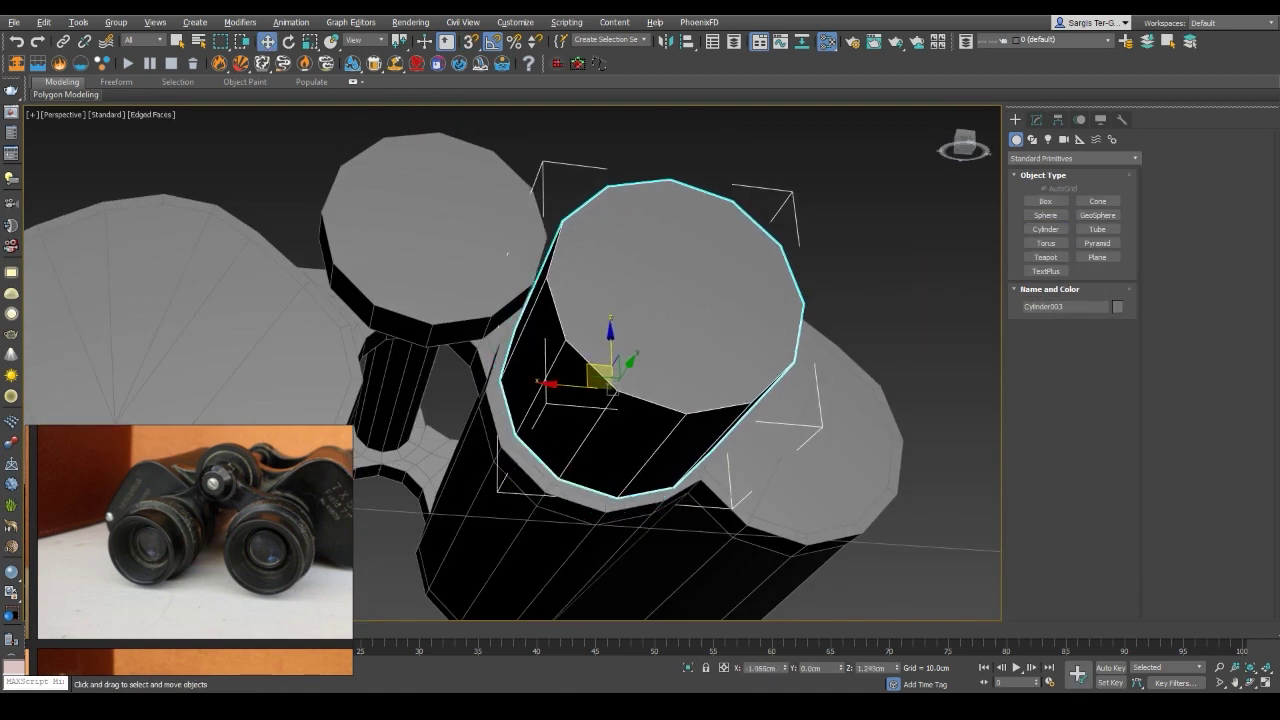
{"action": "middle_click_drag", "start_coordinate": [507, 253], "coordinate": [511, 308], "text": "alt"}
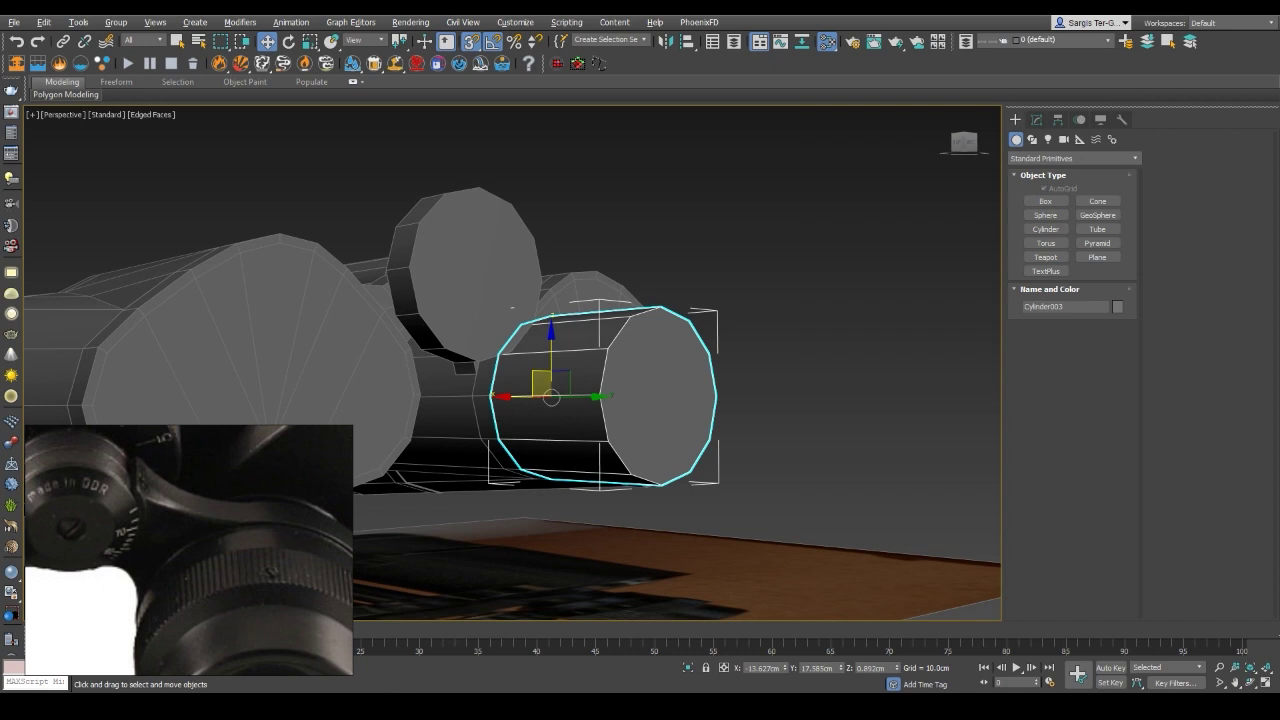
{"action": "mouse_move", "coordinate": [511, 306]}
{"action": "middle_mouse_down", "text": "alt"}
{"action": "mouse_move", "coordinate": [650, 310]}
{"action": "mouse_move", "coordinate": [700, 352]}
{"action": "mouse_move", "coordinate": [700, 200]}
{"action": "mouse_move", "coordinate": [700, 400]}
{"action": "middle_mouse_up", "text": "alt"}
Convert the new cylinder to Editable Poly and check it from side and top views
{"action": "left_click", "coordinate": [1036, 119]}
{"action": "key", "text": "ctrl+d"}
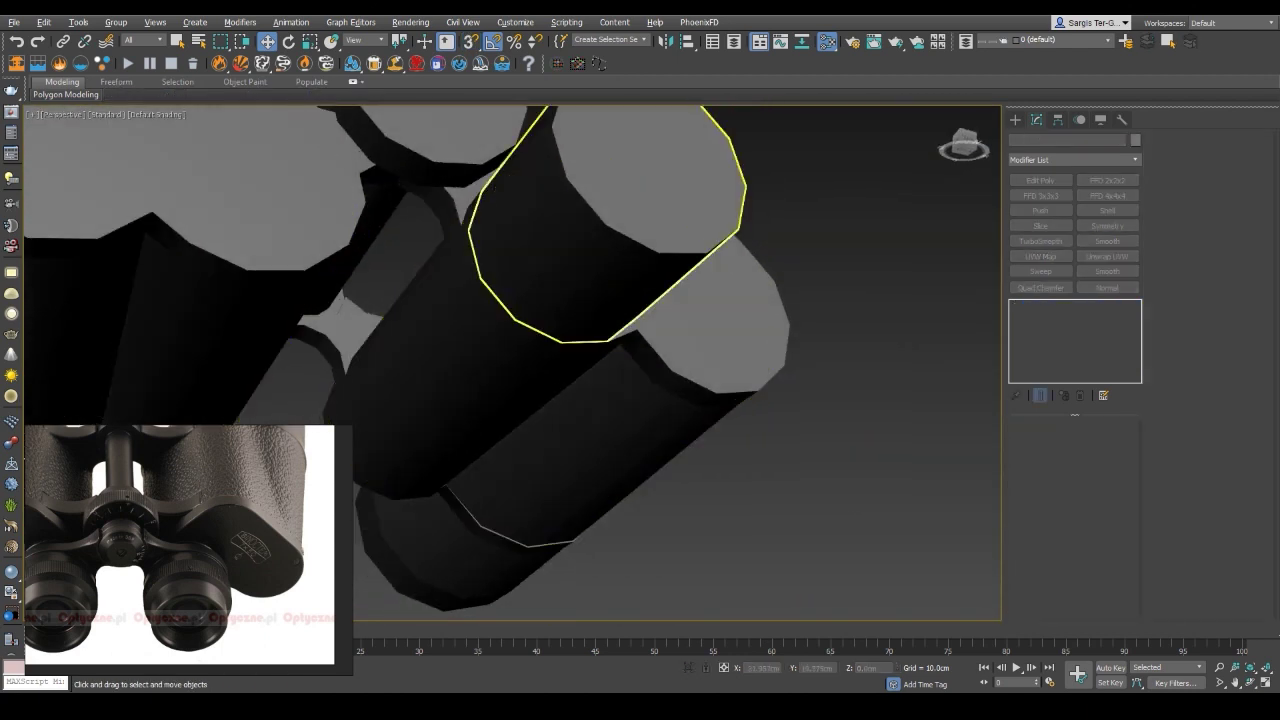
{"action": "scroll", "coordinate": [580, 215], "scroll_direction": "up", "scroll_amount": 4}
{"action": "left_click", "coordinate": [580, 215]}
{"action": "key", "text": "ctrl+d"}
{"action": "scroll", "coordinate": [512, 363], "scroll_direction": "down", "scroll_amount": 5}
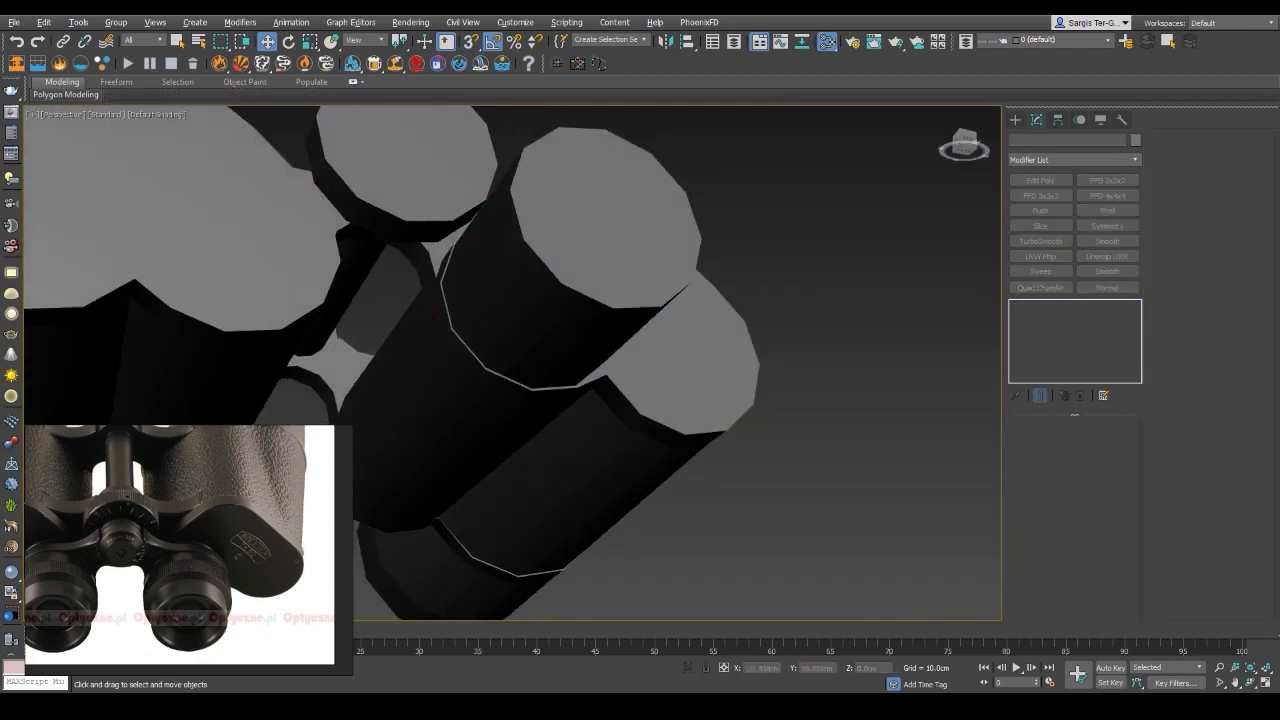
{"action": "middle_click_drag", "start_coordinate": [512, 363], "coordinate": [512, 250], "text": "alt"}
{"action": "middle_click_drag", "start_coordinate": [600, 350], "coordinate": [685, 428], "text": "alt"}
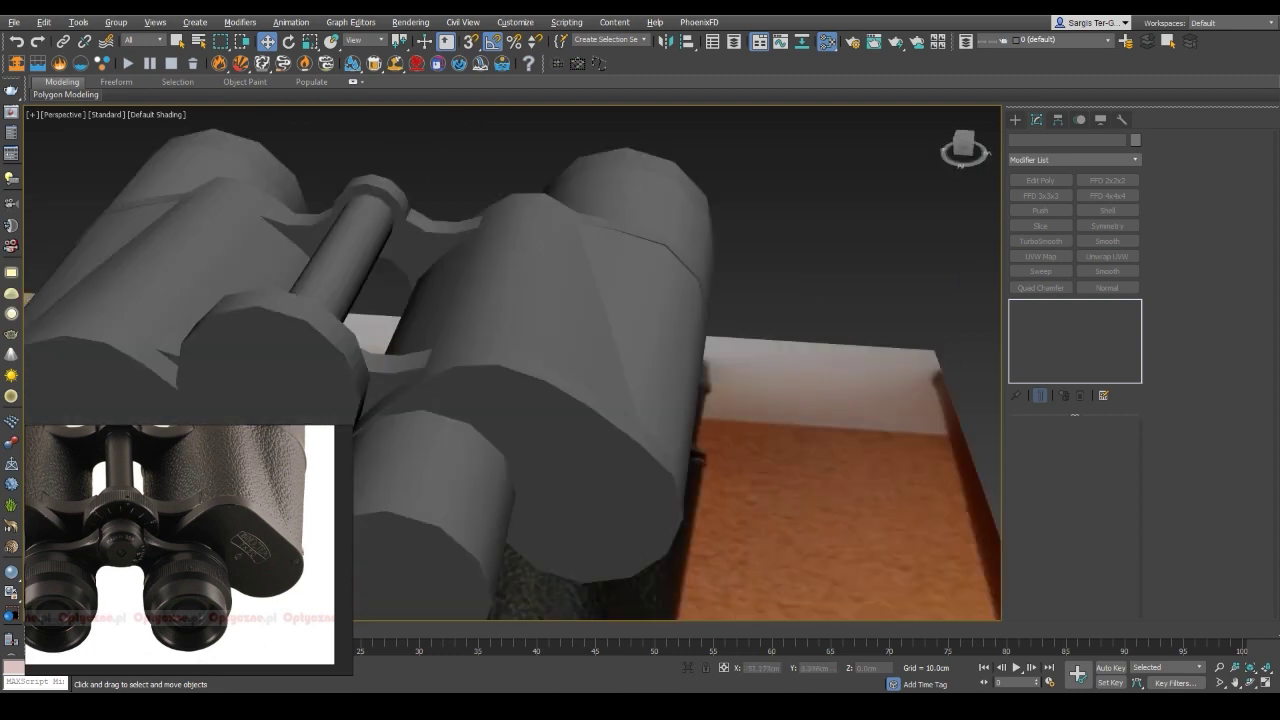
Show four viewports and narrow all faces of the new cylinder horizontally
{"action": "key", "text": "alt+w"}
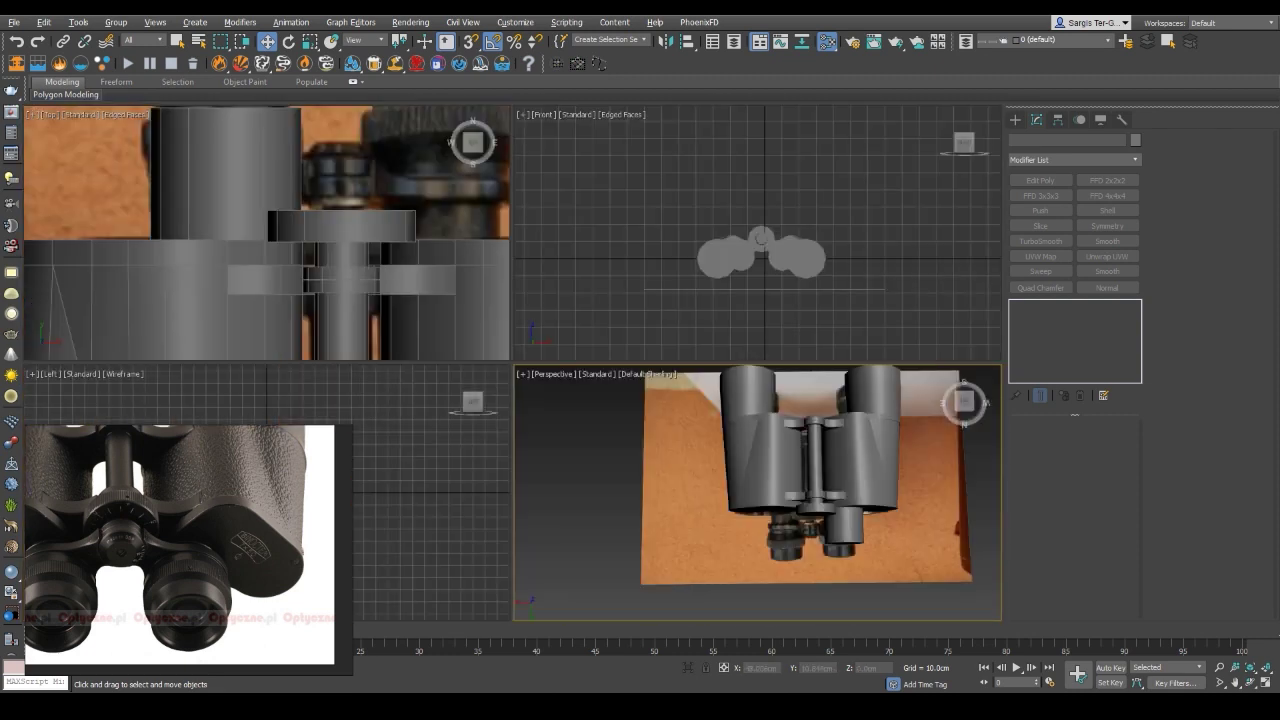
{"action": "scroll", "coordinate": [240, 265], "scroll_direction": "down", "scroll_amount": 2}
{"action": "left_click", "coordinate": [240, 265]}
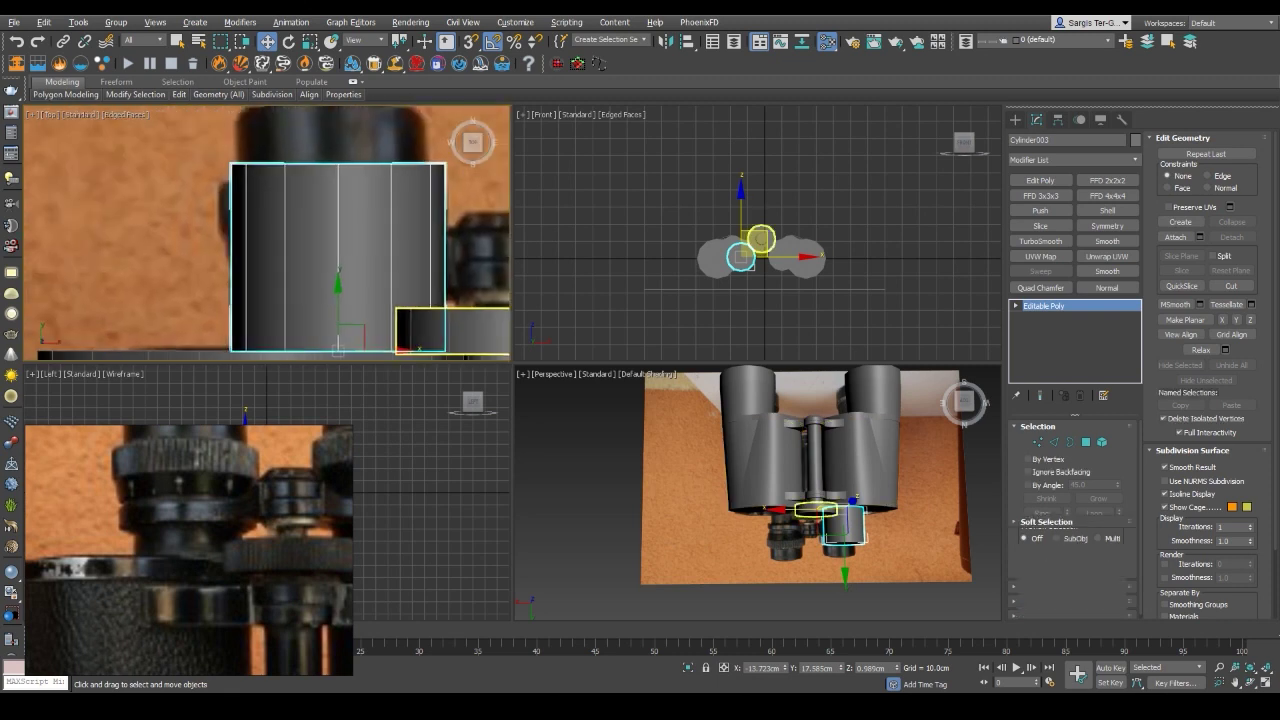
{"action": "key", "text": "ctrl+a"}
{"action": "key", "text": "z"}
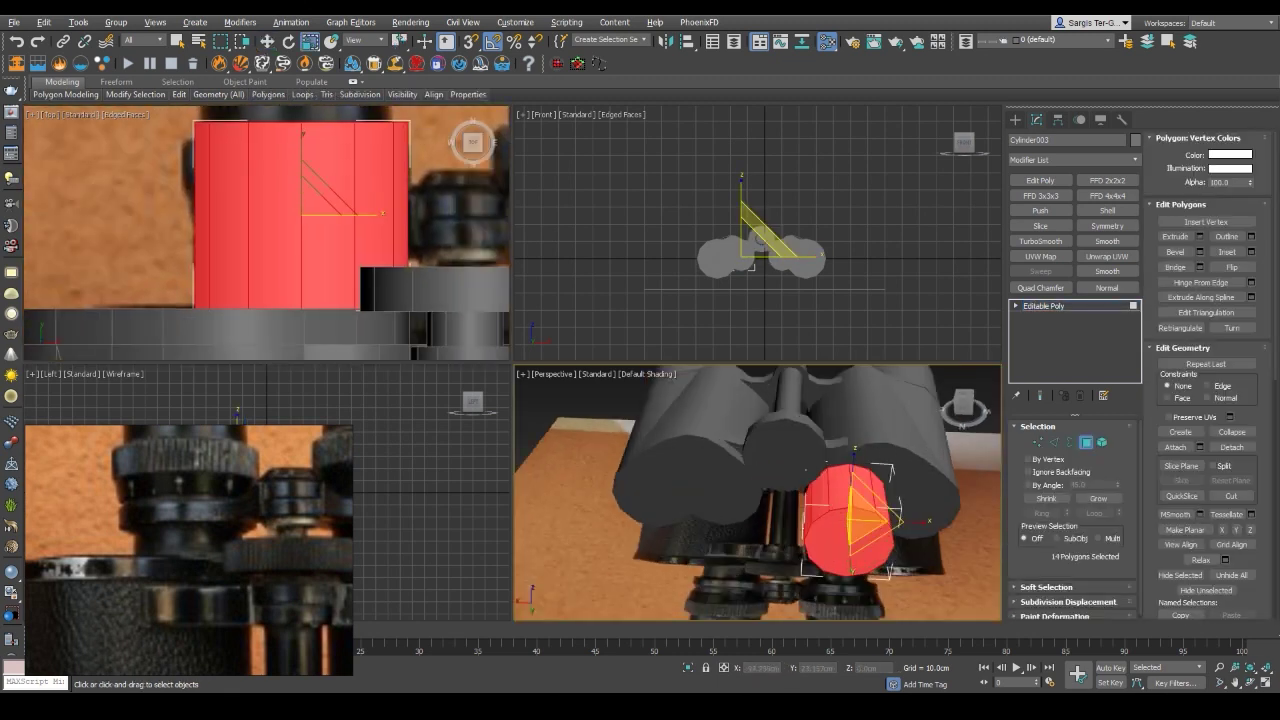
{"action": "left_click_drag", "start_coordinate": [880, 505], "coordinate": [865, 525]}
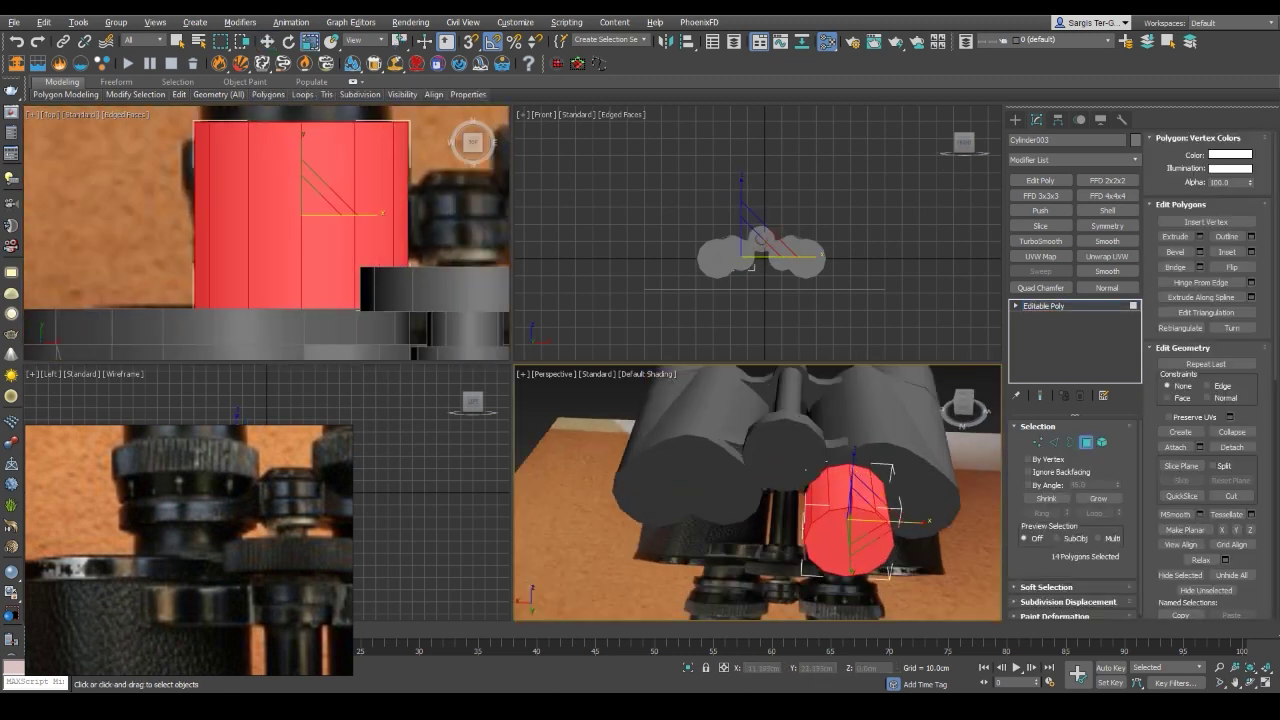
{"action": "mouse_move", "coordinate": [760, 490]}
{"action": "middle_mouse_down", "text": "alt"}
{"action": "mouse_move", "coordinate": [800, 500]}
{"action": "mouse_move", "coordinate": [800, 463]}
{"action": "middle_mouse_up", "text": "alt"}
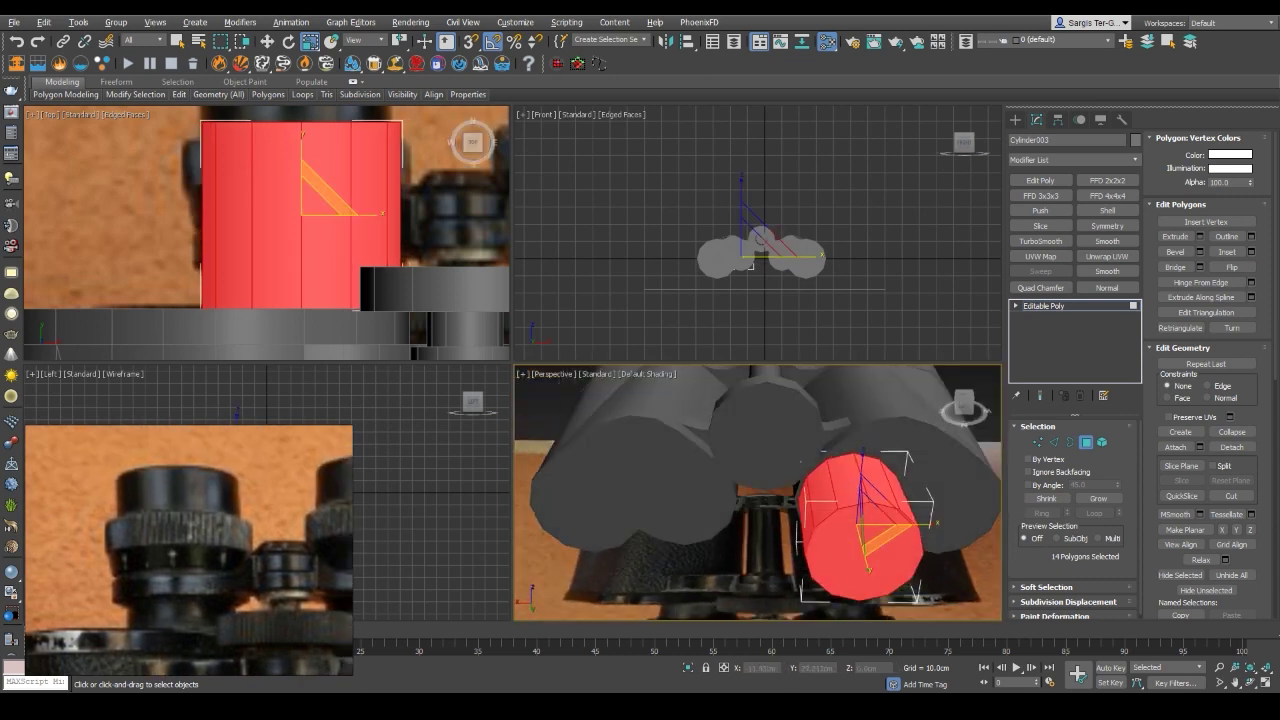
{"action": "key", "text": "F4"}
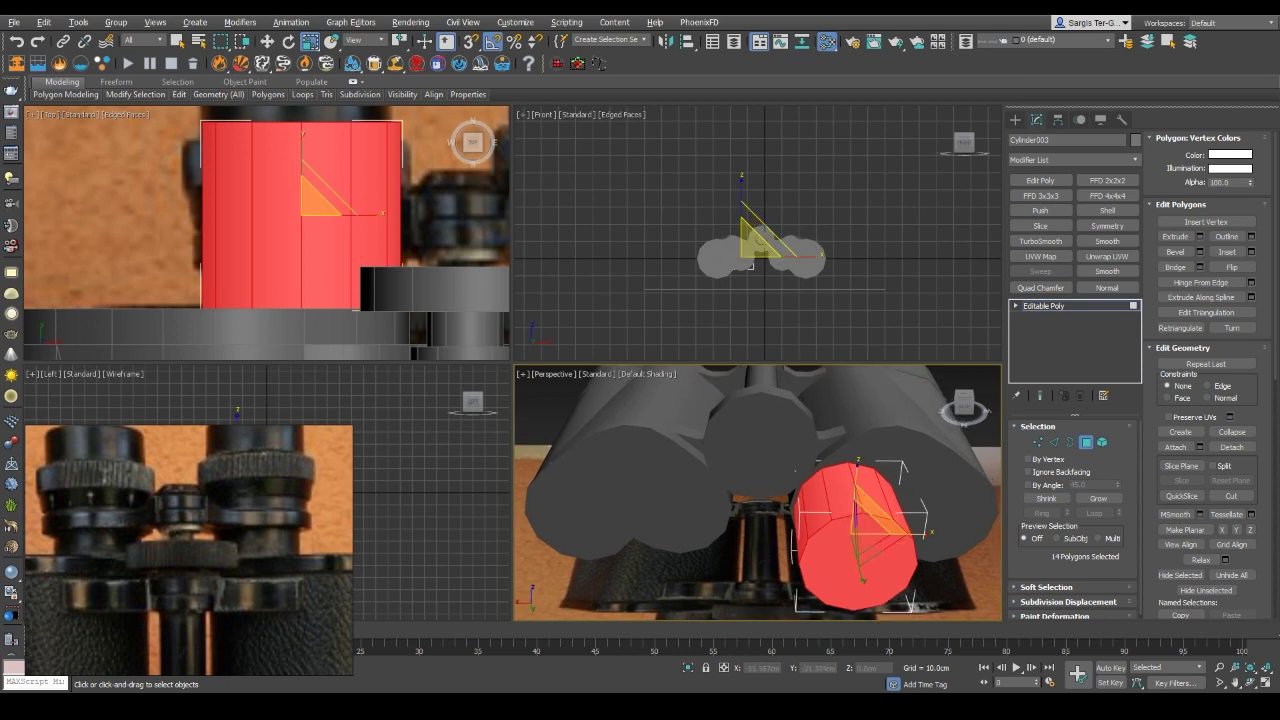
{"action": "middle_click_drag", "start_coordinate": [800, 462], "coordinate": [800, 490], "text": "alt"}
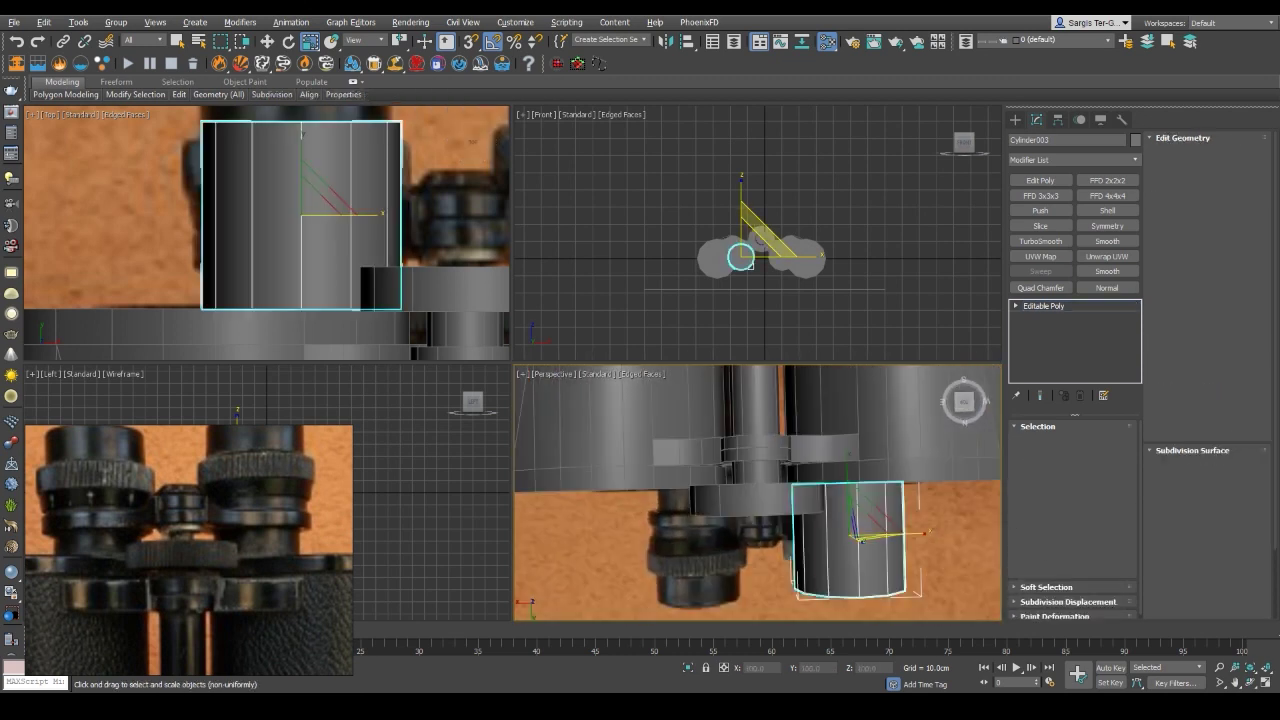
Clone the bridge plate lower down the central hinge
{"action": "key", "text": "4"}
{"action": "key", "text": "w"}
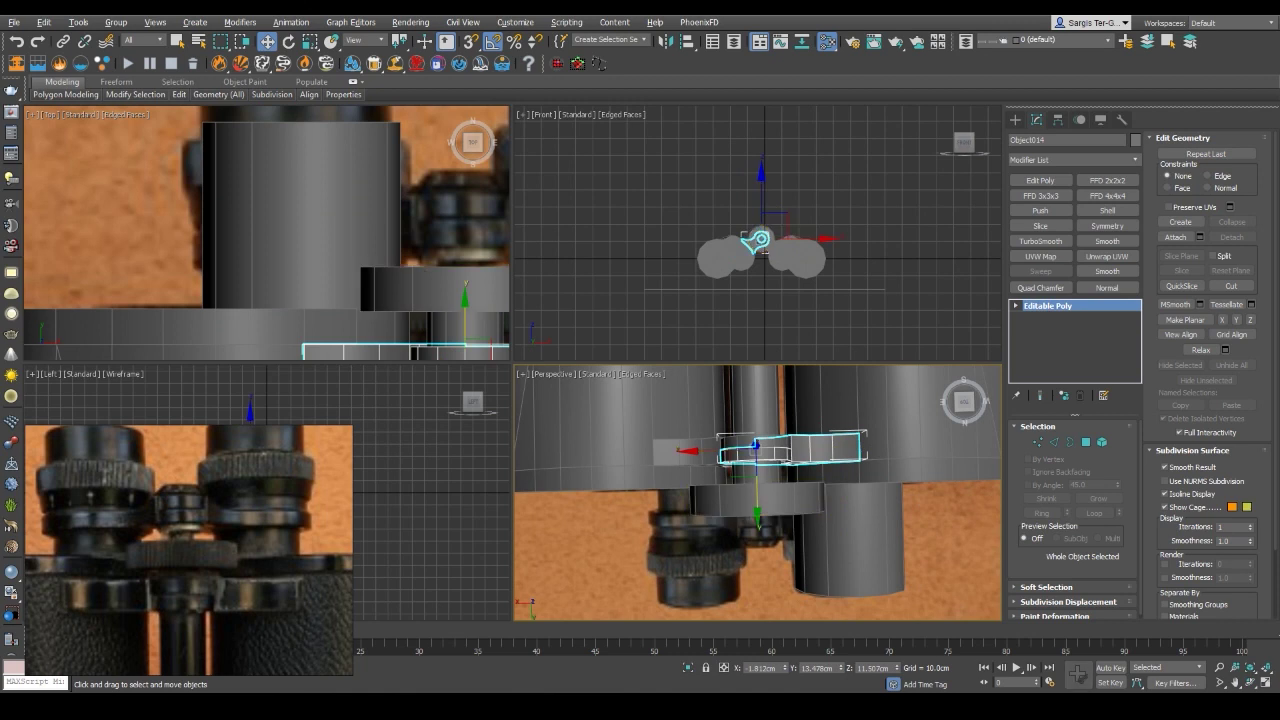
{"action": "left_click_drag", "start_coordinate": [757, 447], "coordinate": [754, 546], "text": "shift"}
{"action": "left_click", "coordinate": [636, 409]}
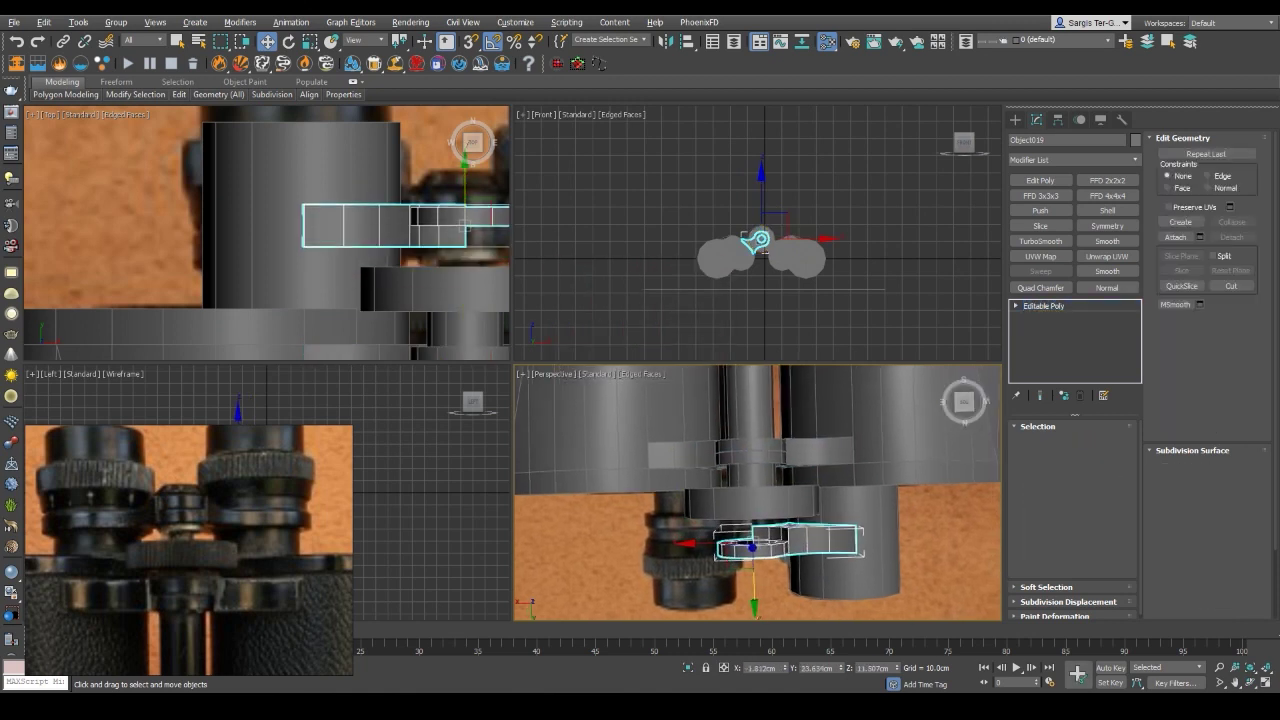
{"action": "mouse_move", "coordinate": [760, 490]}
{"action": "middle_mouse_down", "text": "alt"}
{"action": "mouse_move", "coordinate": [780, 460]}
{"action": "mouse_move", "coordinate": [770, 530]}
{"action": "middle_mouse_up", "text": "alt"}
Clone the hinge's cap faces as a new ring object and thicken it with Shell
{"action": "right_click", "coordinate": [400, 520]}
{"action": "key", "text": "4"}
{"action": "left_click", "coordinate": [763, 520]}
{"action": "key", "text": "r"}
{"action": "key", "text": "ctrl+Page_Up"}
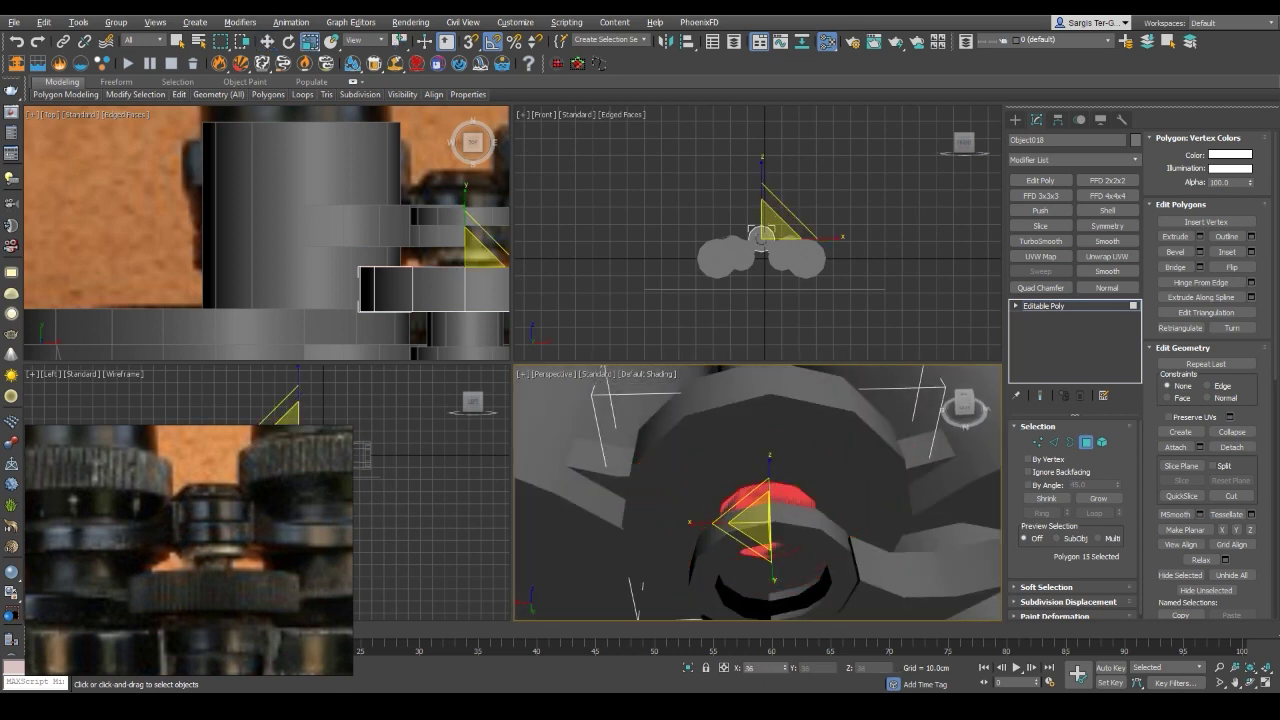
{"action": "key", "text": "Return"}
{"action": "key", "text": "F3"}
{"action": "left_click", "coordinate": [770, 530]}
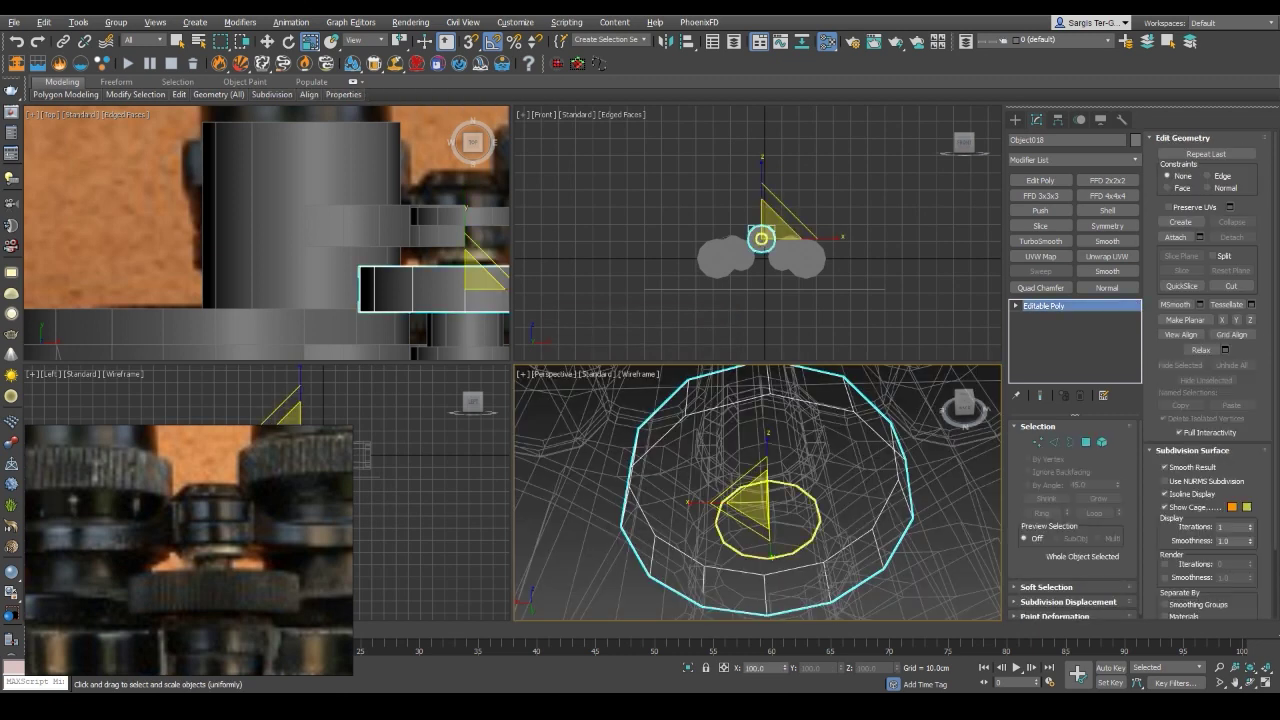
{"action": "left_click", "coordinate": [1107, 210]}
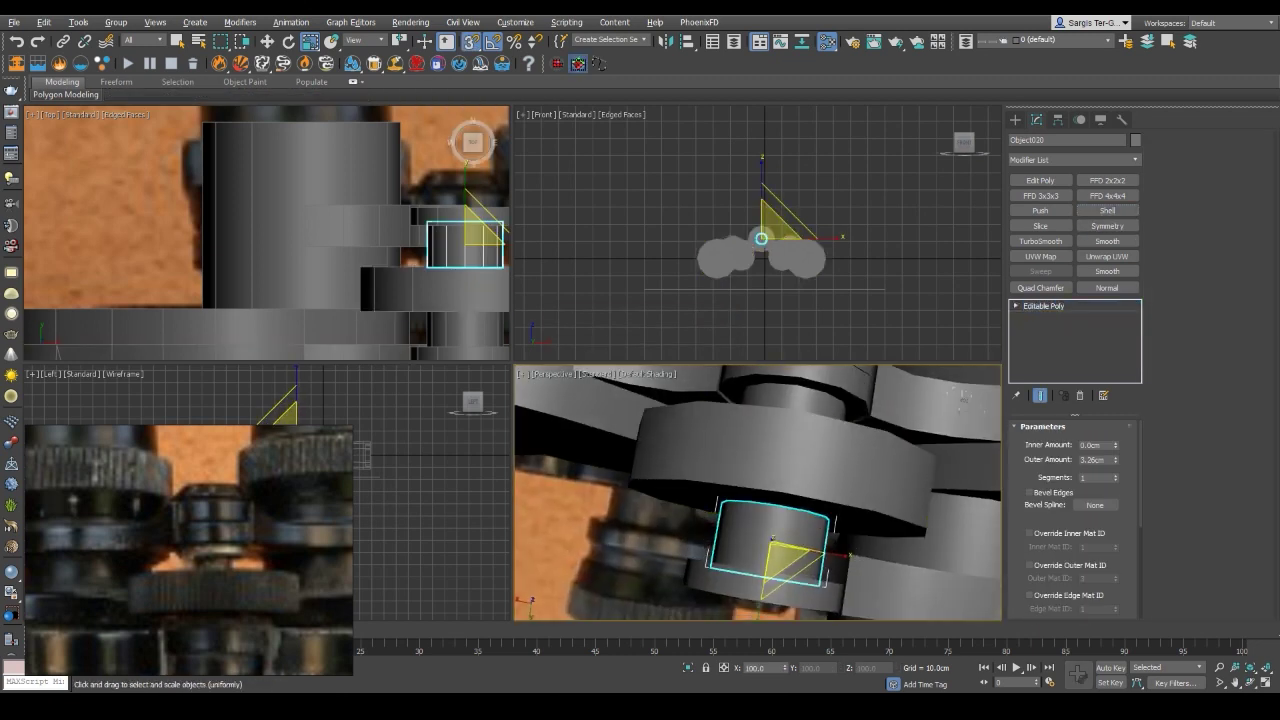
Extrude the collar ring's 12 inner faces by a small height to form a neck
{"action": "key", "text": "4"}
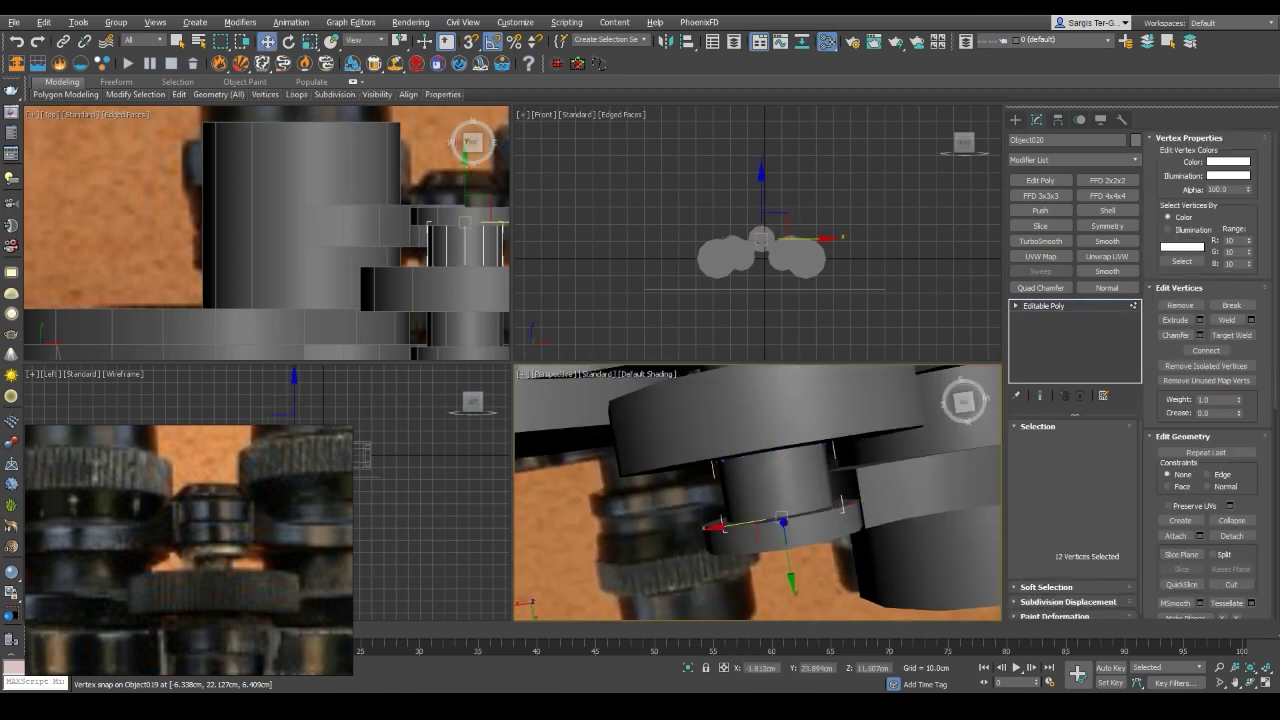
{"action": "left_click_drag", "start_coordinate": [963, 402], "coordinate": [962, 407]}
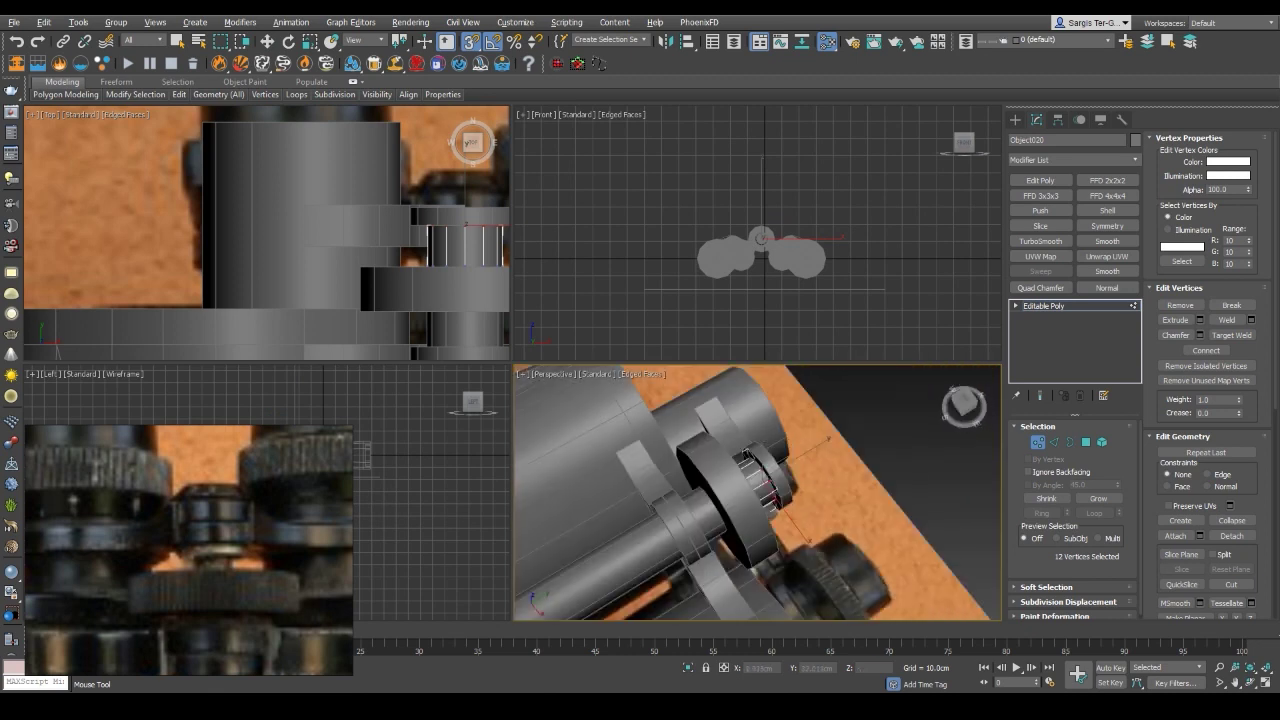
{"action": "left_click_drag", "start_coordinate": [963, 408], "coordinate": [963, 400]}
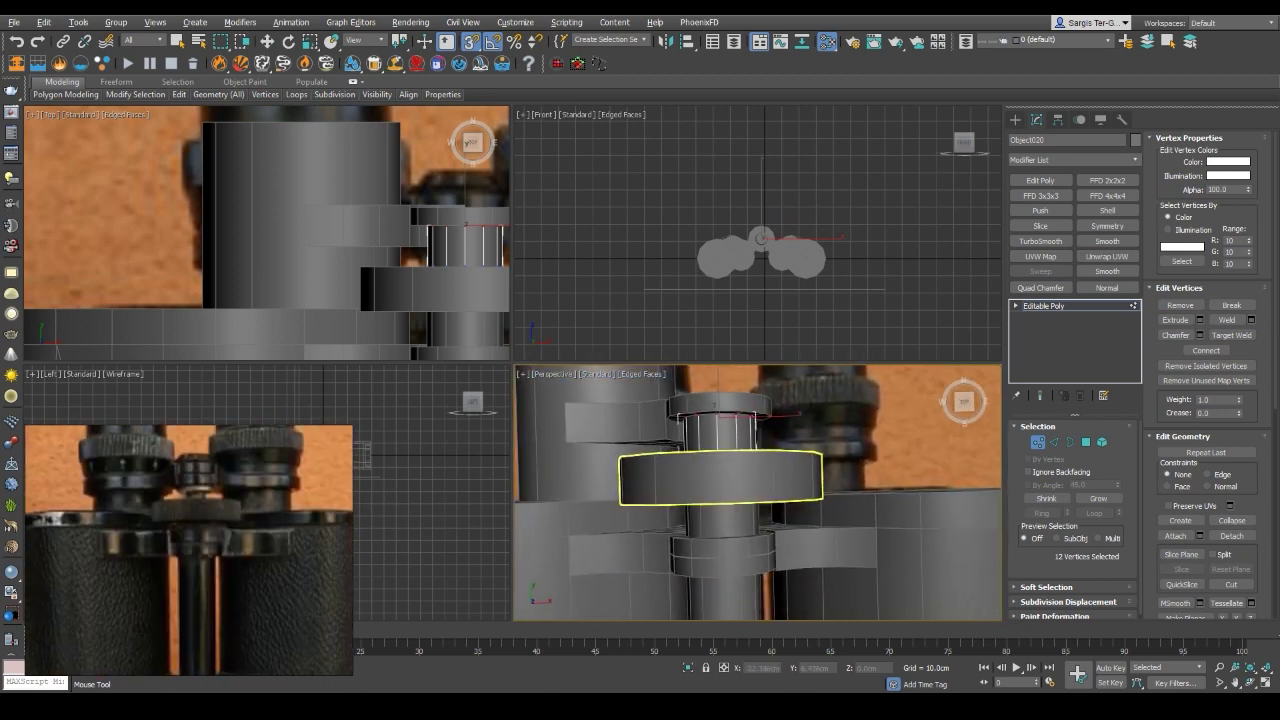
{"action": "key", "text": "1"}
{"action": "key", "text": "w"}
{"action": "key", "text": "4"}
{"action": "mouse_move", "coordinate": [763, 474]}
{"action": "middle_mouse_down", "text": "alt"}
{"action": "mouse_move", "coordinate": [742, 440]}
{"action": "mouse_move", "coordinate": [737, 520]}
{"action": "middle_mouse_up", "text": "alt"}
{"action": "left_click", "coordinate": [742, 430]}
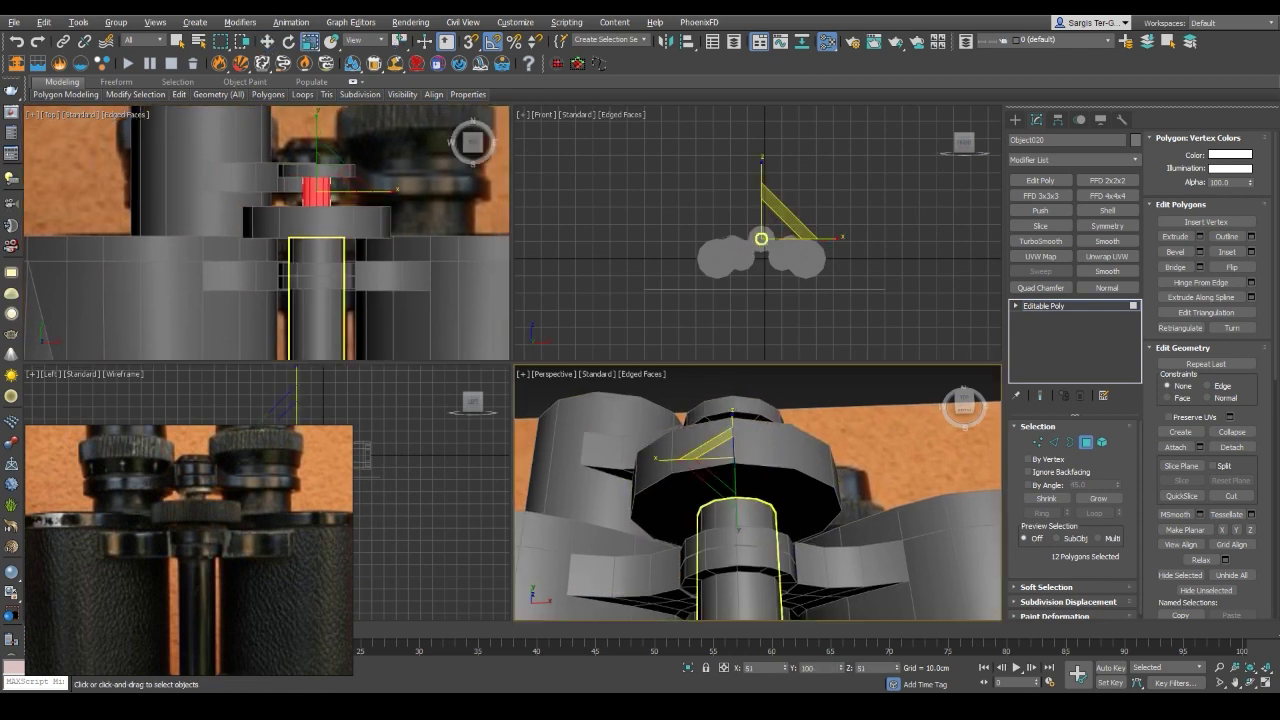
{"action": "key", "text": "z"}
{"action": "key", "text": "F4"}
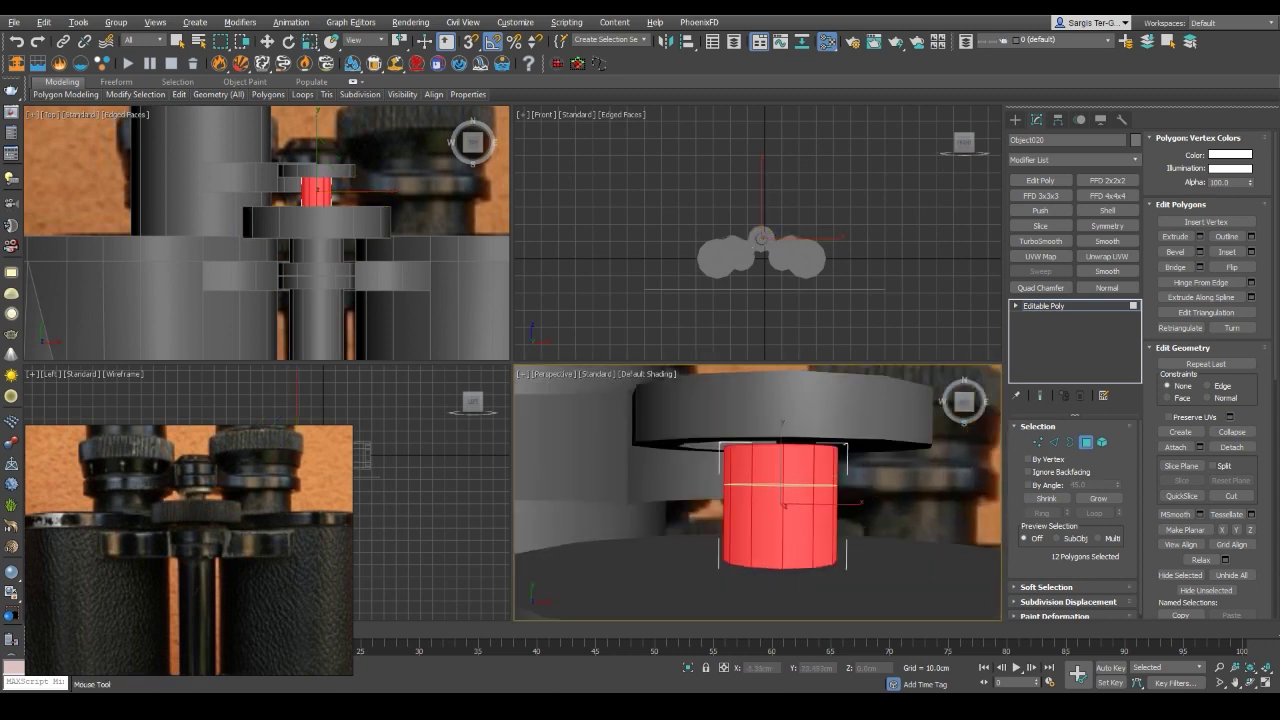
{"action": "left_click", "coordinate": [760, 460], "text": "shift"}
{"action": "middle_click_drag", "start_coordinate": [760, 460], "coordinate": [944, 372], "text": "alt"}
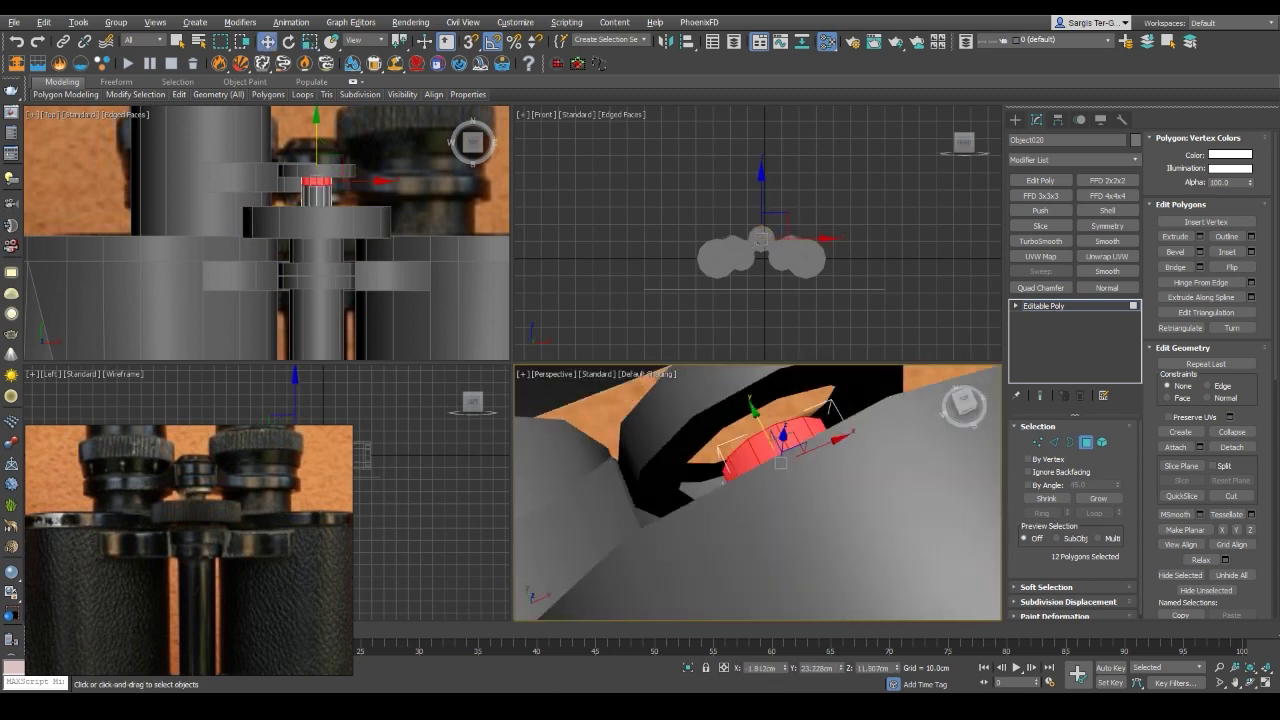
{"action": "left_click_drag", "start_coordinate": [767, 519], "coordinate": [767, 530]}
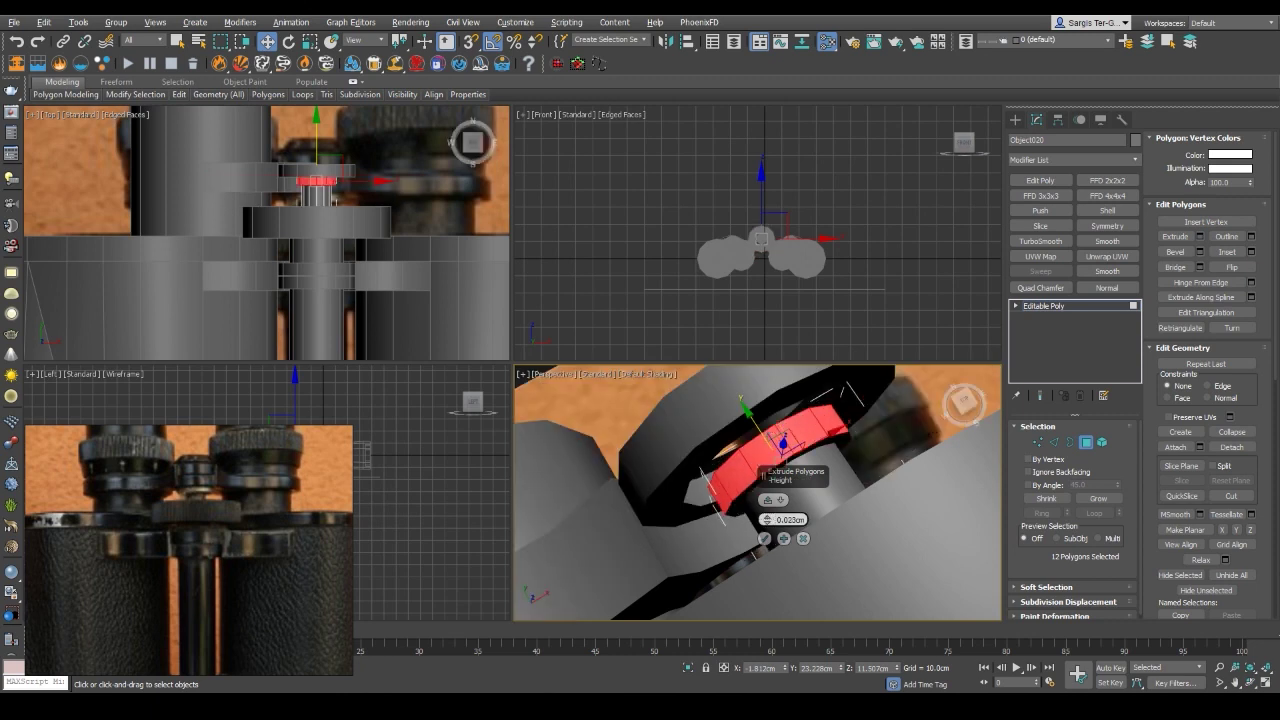
{"action": "left_click", "coordinate": [764, 538]}
Scale the cylinder's side faces to shape the collar
{"action": "mouse_move", "coordinate": [764, 538]}
{"action": "middle_mouse_down", "text": "alt"}
{"action": "mouse_move", "coordinate": [700, 500]}
{"action": "mouse_move", "coordinate": [745, 482]}
{"action": "mouse_move", "coordinate": [745, 450]}
{"action": "middle_mouse_up", "text": "alt"}
{"action": "key", "text": "F3"}
{"action": "scroll", "coordinate": [760, 480], "scroll_direction": "up", "scroll_amount": 5}
{"action": "key", "text": "F3"}
{"action": "key", "text": "F4"}
{"action": "key", "text": "r"}
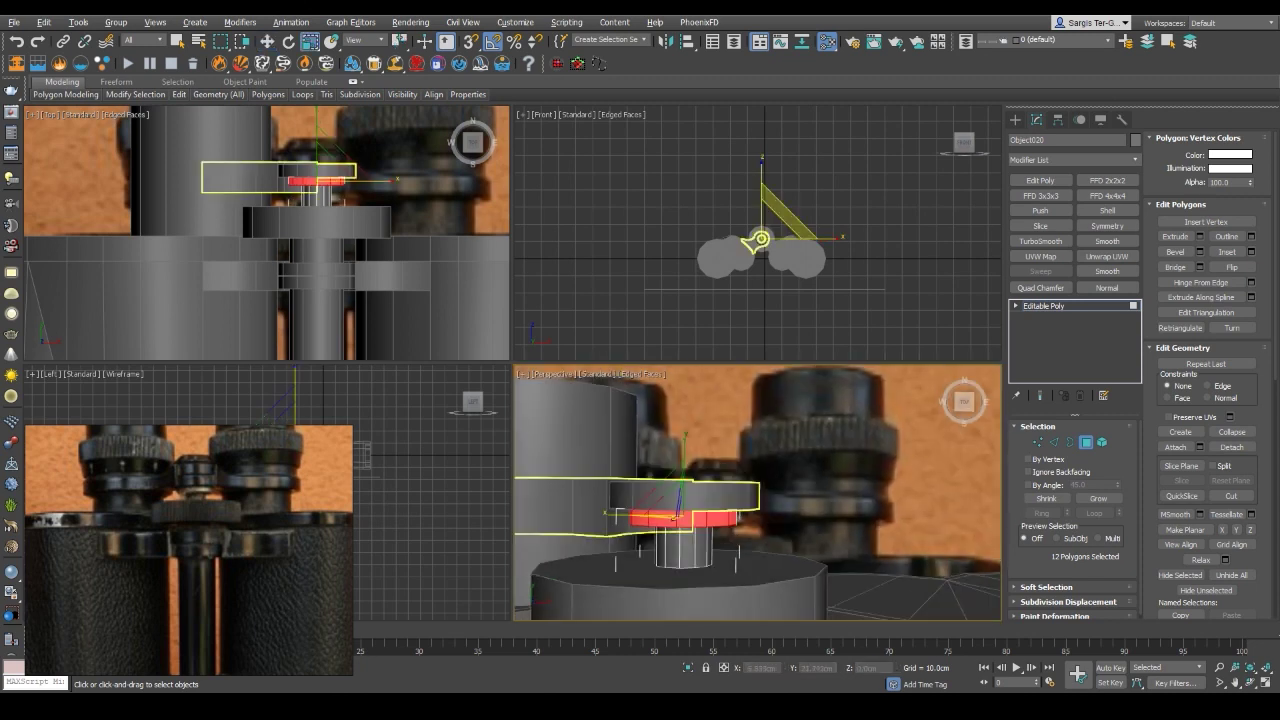
{"action": "left_click", "coordinate": [745, 490]}
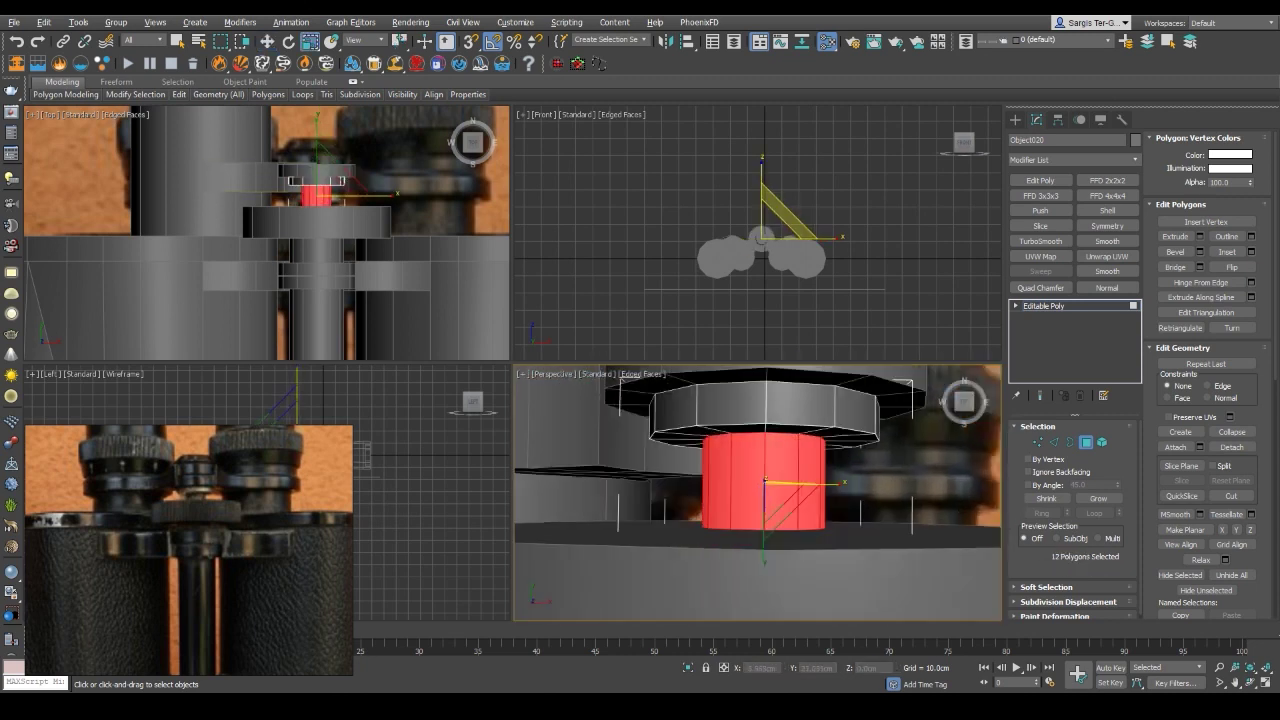
{"action": "middle_click_drag", "start_coordinate": [745, 490], "coordinate": [765, 470], "text": "alt"}
{"action": "key", "text": "F3"}
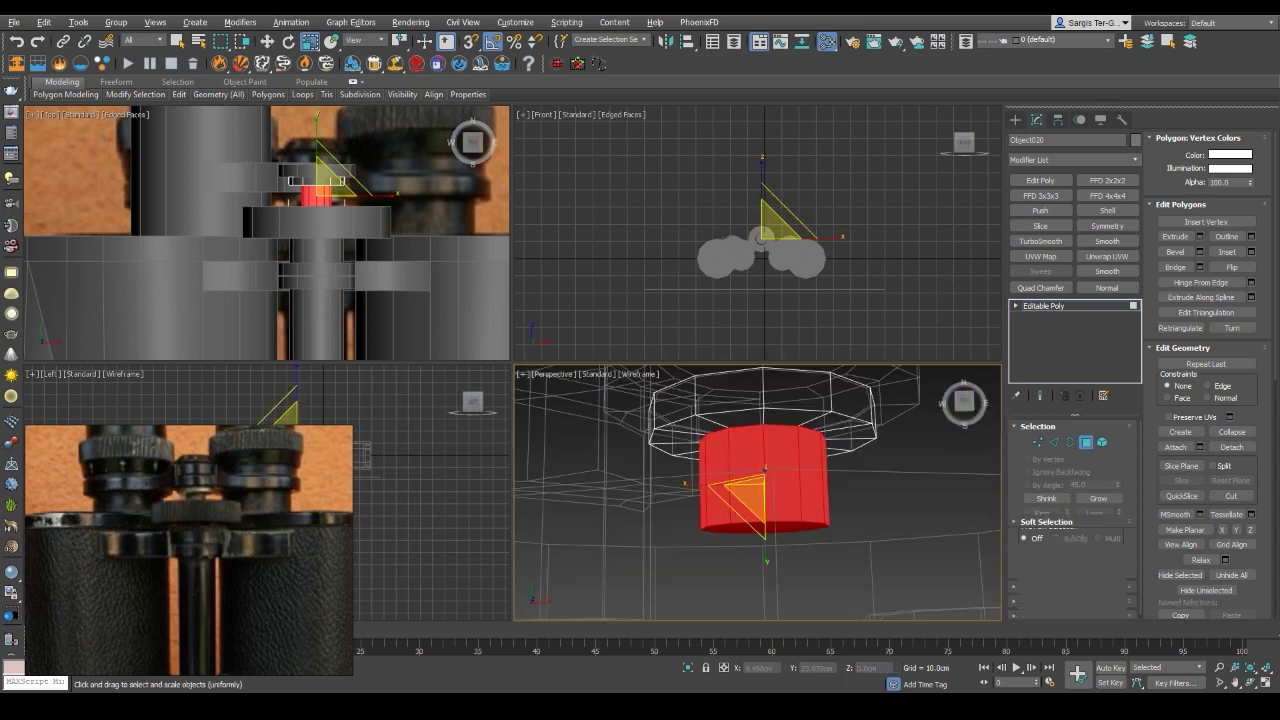
{"action": "key", "text": "F3"}
{"action": "mouse_move", "coordinate": [765, 470]}
{"action": "middle_mouse_down", "text": "alt"}
{"action": "mouse_move", "coordinate": [750, 500]}
{"action": "mouse_move", "coordinate": [700, 430]}
{"action": "middle_mouse_up", "text": "alt"}
{"action": "key", "text": "alt+w"}
Resize the lower bridge plate Object019 with the scale tool
{"action": "left_click", "coordinate": [470, 380]}
{"action": "middle_click_drag", "start_coordinate": [470, 380], "coordinate": [760, 480], "text": "alt"}
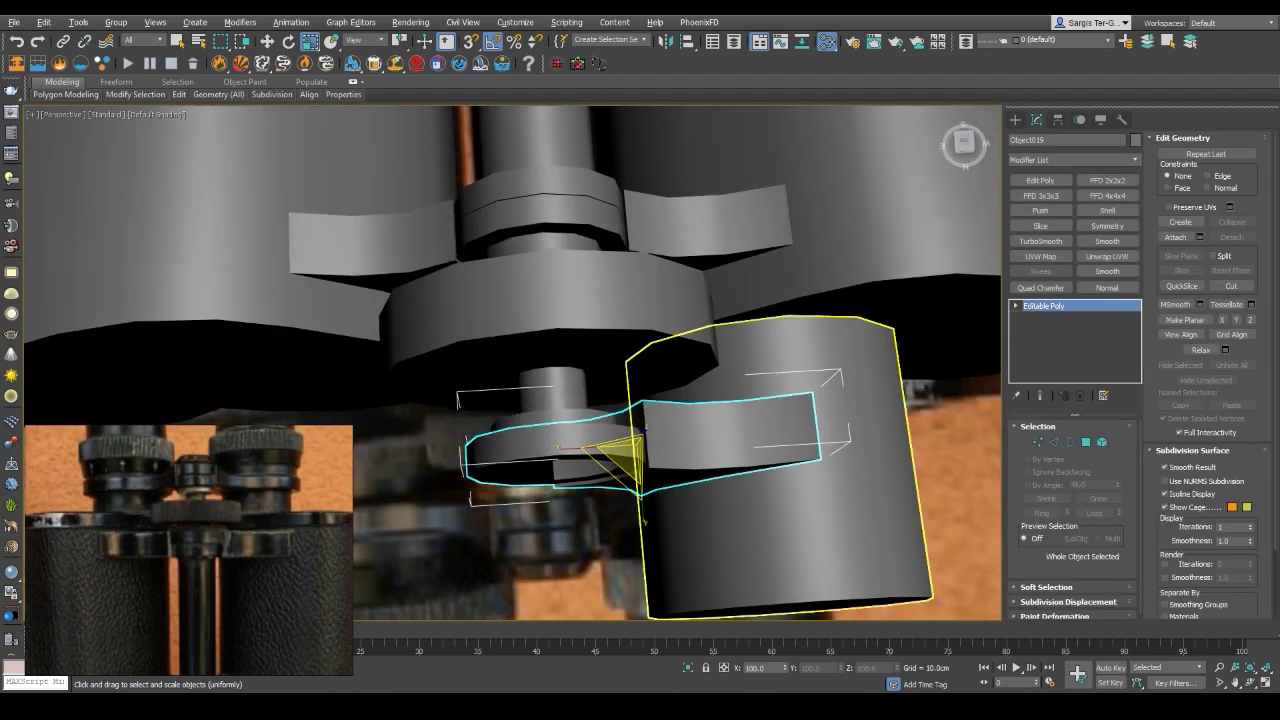
{"action": "key", "text": "r"}
{"action": "mouse_move", "coordinate": [560, 430]}
{"action": "middle_mouse_down", "text": "alt"}
{"action": "mouse_move", "coordinate": [560, 380]}
{"action": "mouse_move", "coordinate": [600, 340]}
{"action": "mouse_move", "coordinate": [700, 430]}
{"action": "mouse_move", "coordinate": [680, 400]}
{"action": "mouse_move", "coordinate": [665, 420]}
{"action": "mouse_move", "coordinate": [665, 360]}
{"action": "middle_mouse_up", "text": "alt"}
{"action": "key", "text": "F4"}
Detach a 12-face loop of the barrel cylinder as the separate object Object021
{"action": "left_click", "coordinate": [670, 430]}
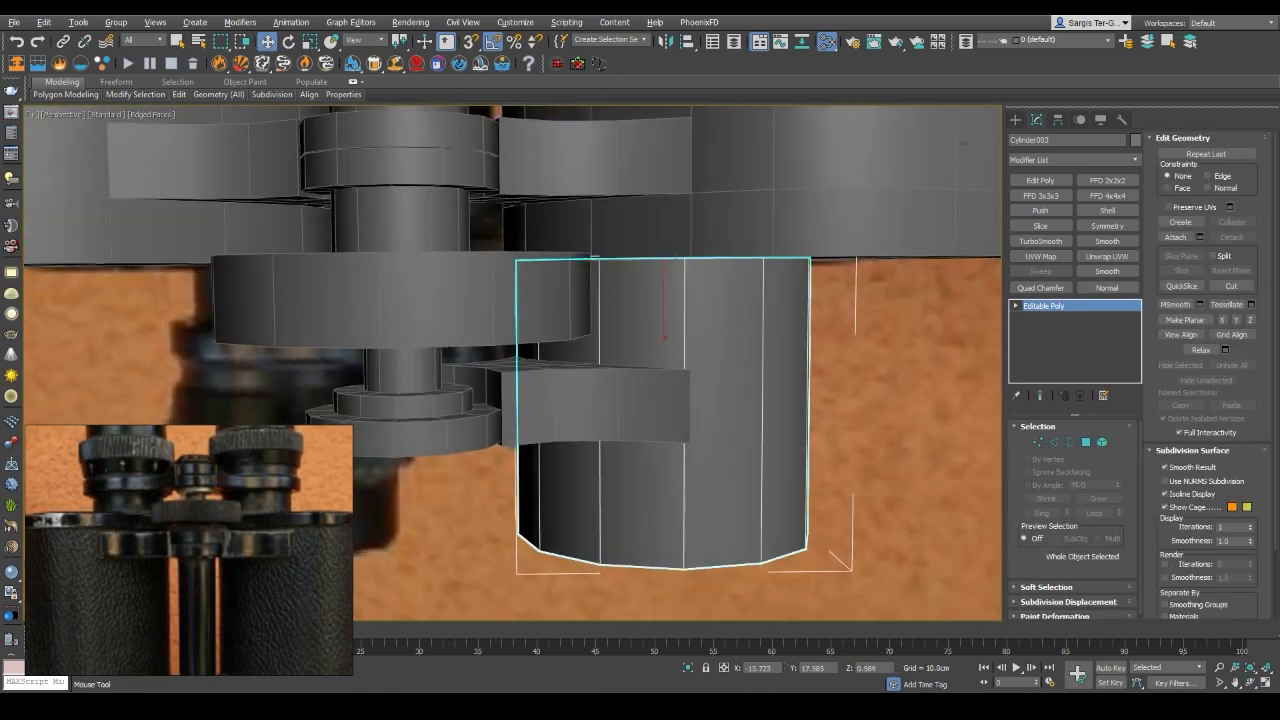
{"action": "key", "text": "4"}
{"action": "key", "text": "w"}
{"action": "left_click", "coordinate": [662, 392], "text": "shift"}
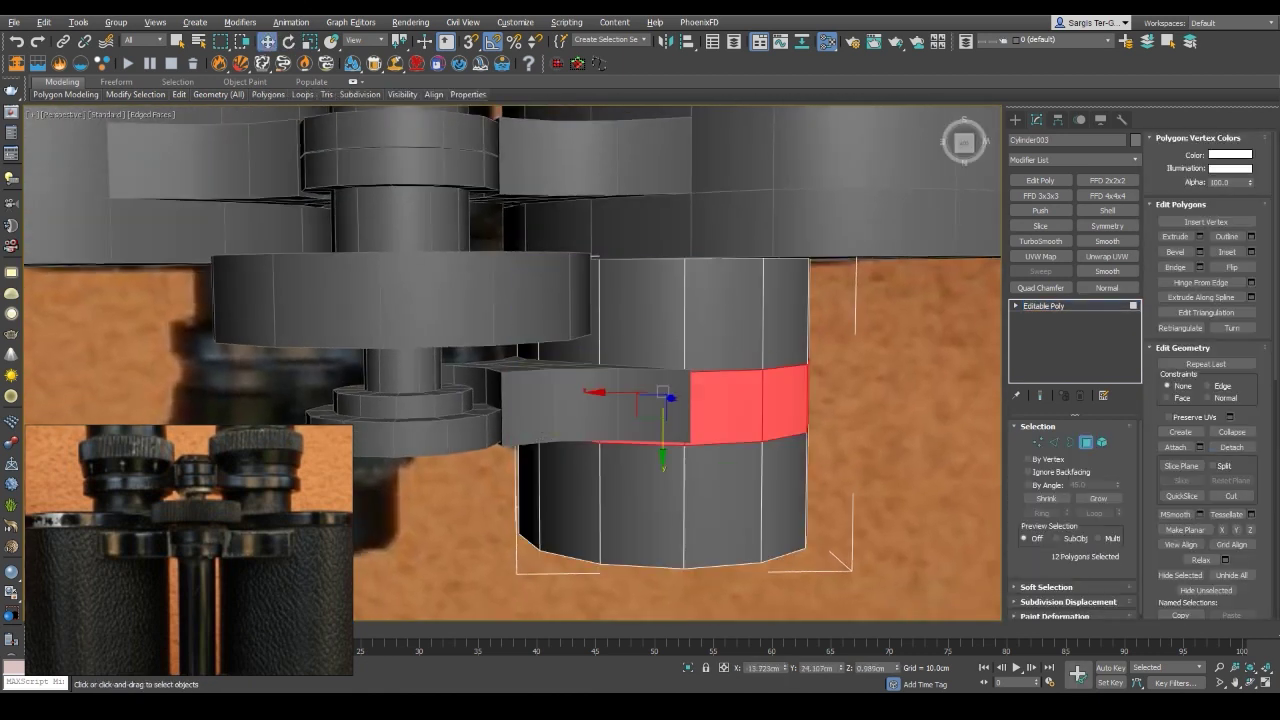
{"action": "key", "text": "Return"}
{"action": "key", "text": "2"}
{"action": "key", "text": "F3"}
{"action": "left_click", "coordinate": [680, 371]}
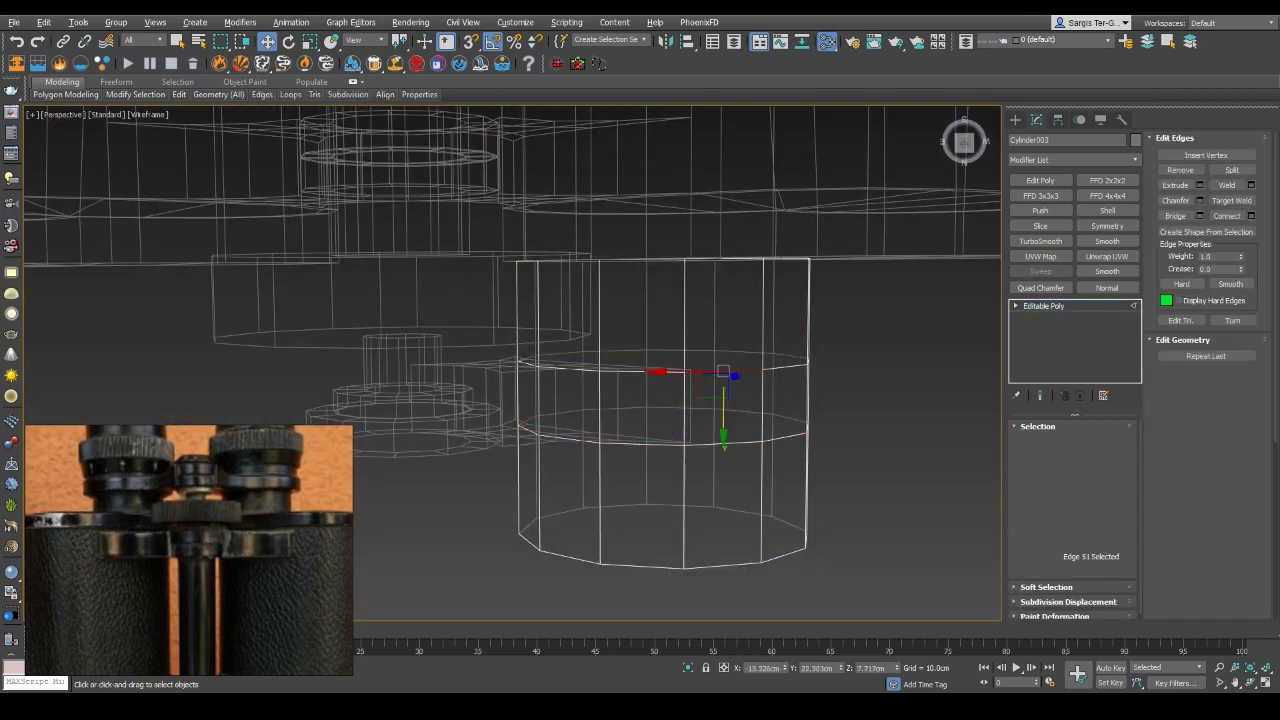
Select the edge loop of the detached band Object021 in Edge mode
{"action": "left_click", "coordinate": [740, 444], "text": "ctrl"}
{"action": "key", "text": "F3"}
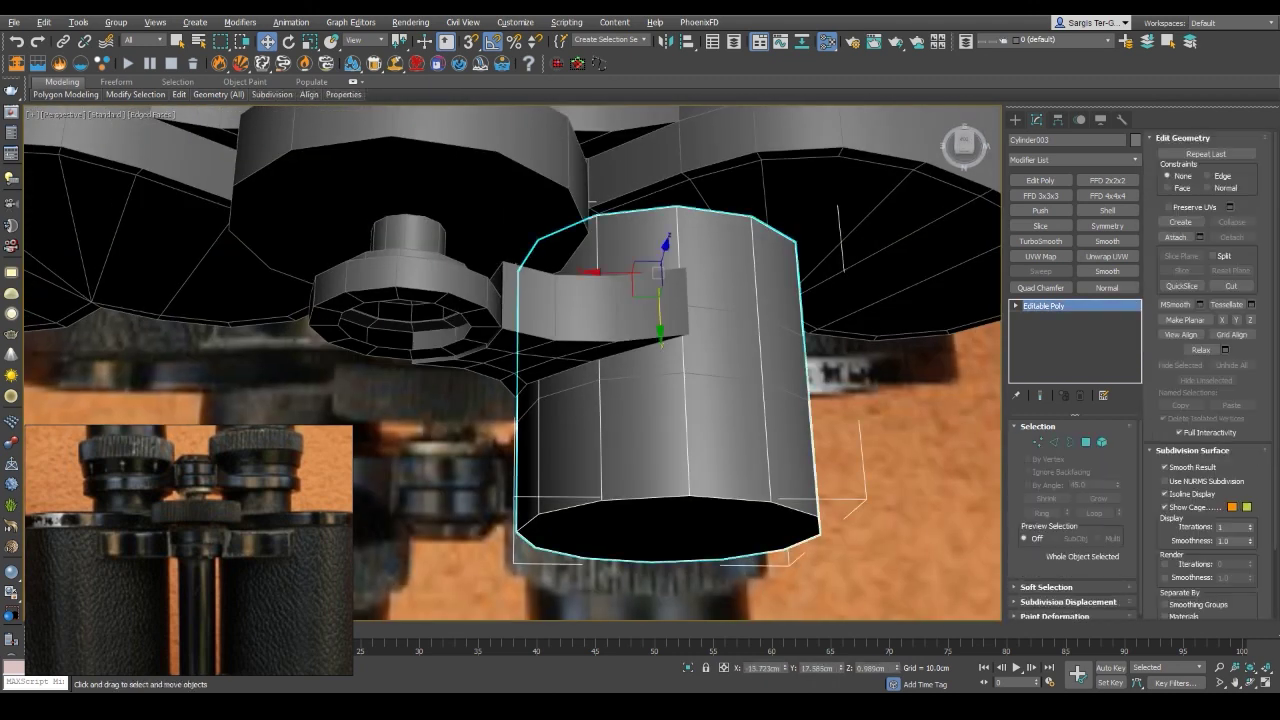
{"action": "left_click", "coordinate": [657, 400]}
{"action": "mouse_move", "coordinate": [657, 400]}
{"action": "middle_mouse_down", "text": "alt"}
{"action": "mouse_move", "coordinate": [700, 380]}
{"action": "mouse_move", "coordinate": [640, 450]}
{"action": "middle_mouse_up", "text": "alt"}
{"action": "left_click", "coordinate": [668, 400]}
{"action": "key", "text": "2"}
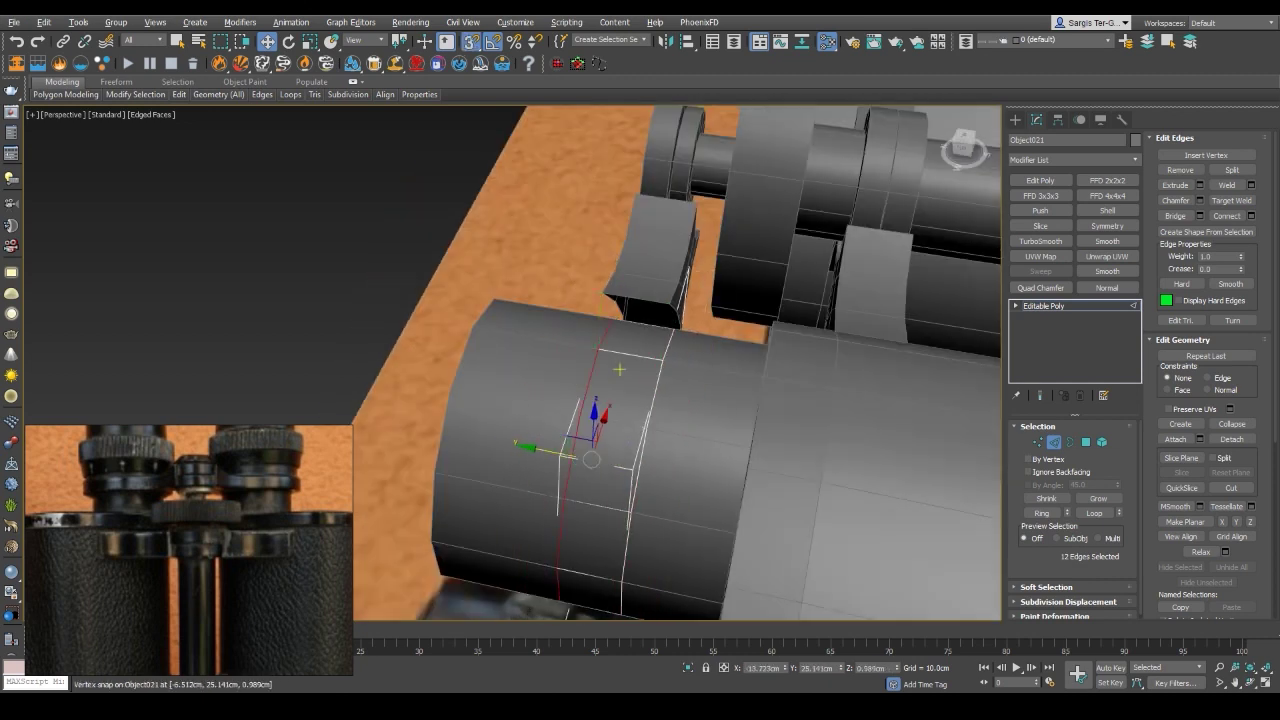
{"action": "mouse_move", "coordinate": [619, 370]}
{"action": "middle_mouse_down", "text": "alt"}
{"action": "mouse_move", "coordinate": [476, 221]}
{"action": "mouse_move", "coordinate": [560, 300]}
{"action": "middle_mouse_up", "text": "alt"}
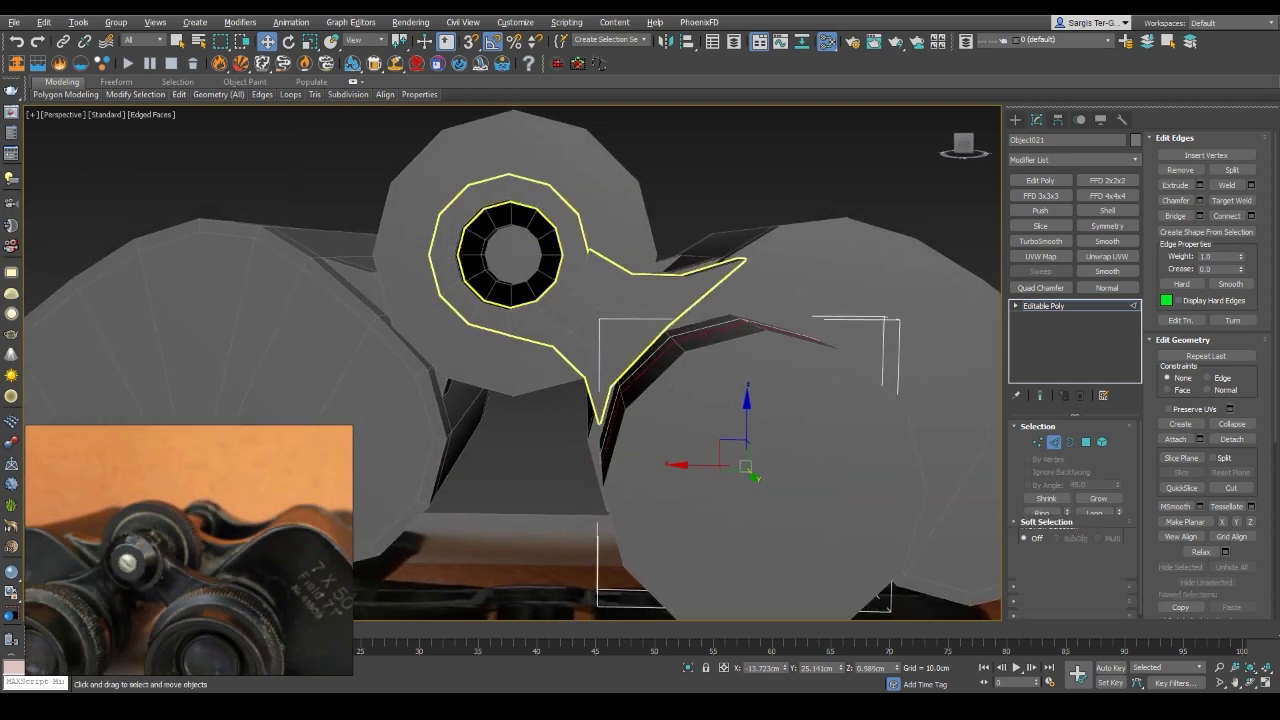
Select the eyepiece hub piece and rotate it to a new angle
{"action": "left_click", "coordinate": [580, 300]}
{"action": "key", "text": "e"}
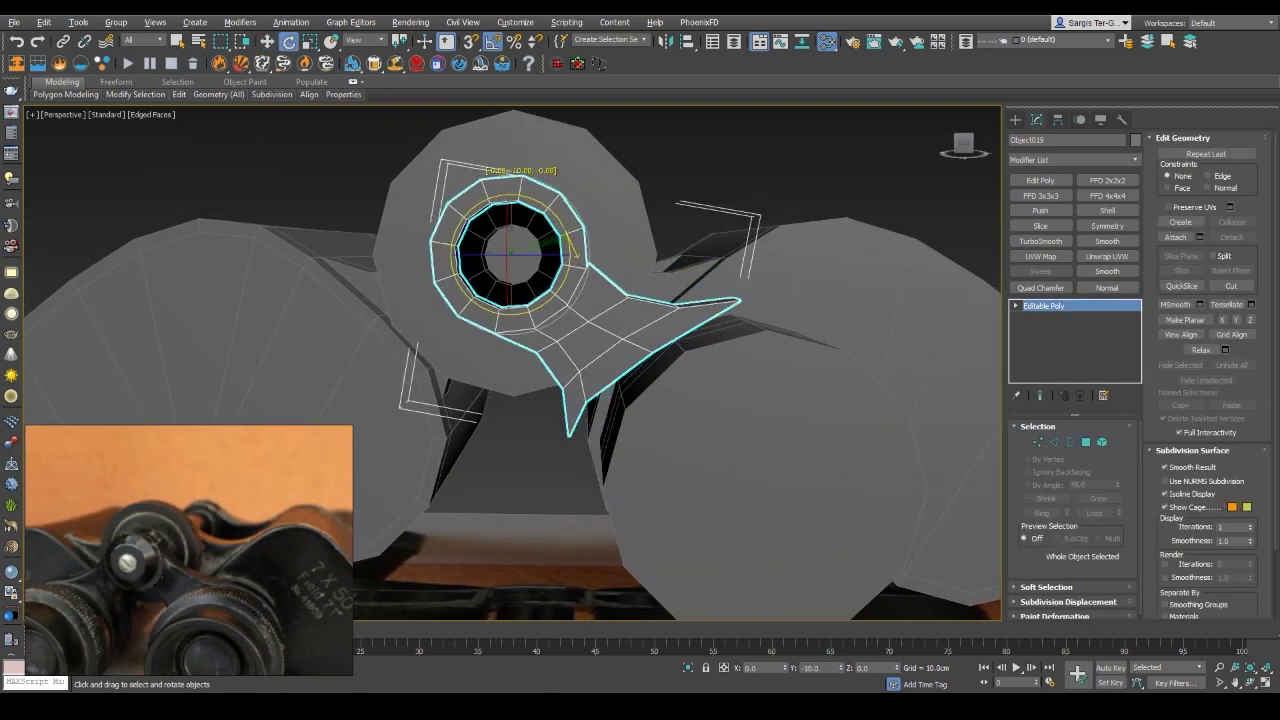
{"action": "middle_click_drag", "start_coordinate": [560, 300], "coordinate": [580, 260], "text": "alt"}
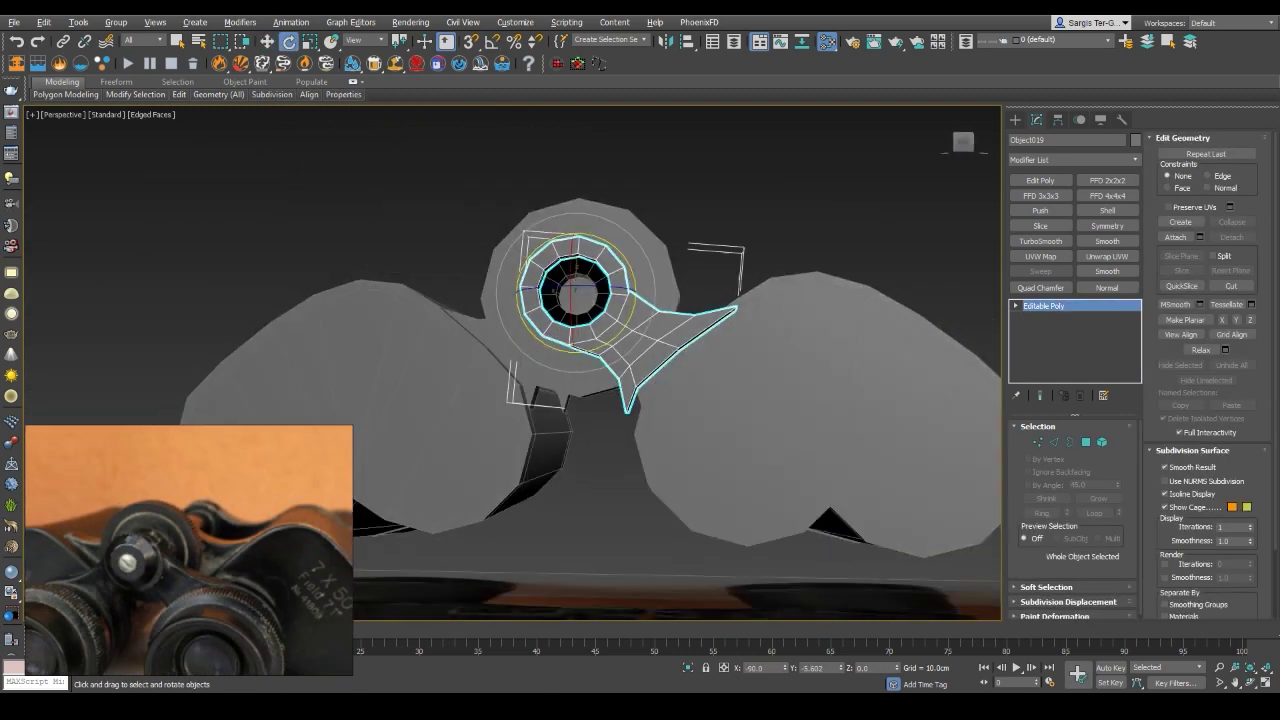
{"action": "left_click_drag", "start_coordinate": [628, 253], "coordinate": [622, 256]}
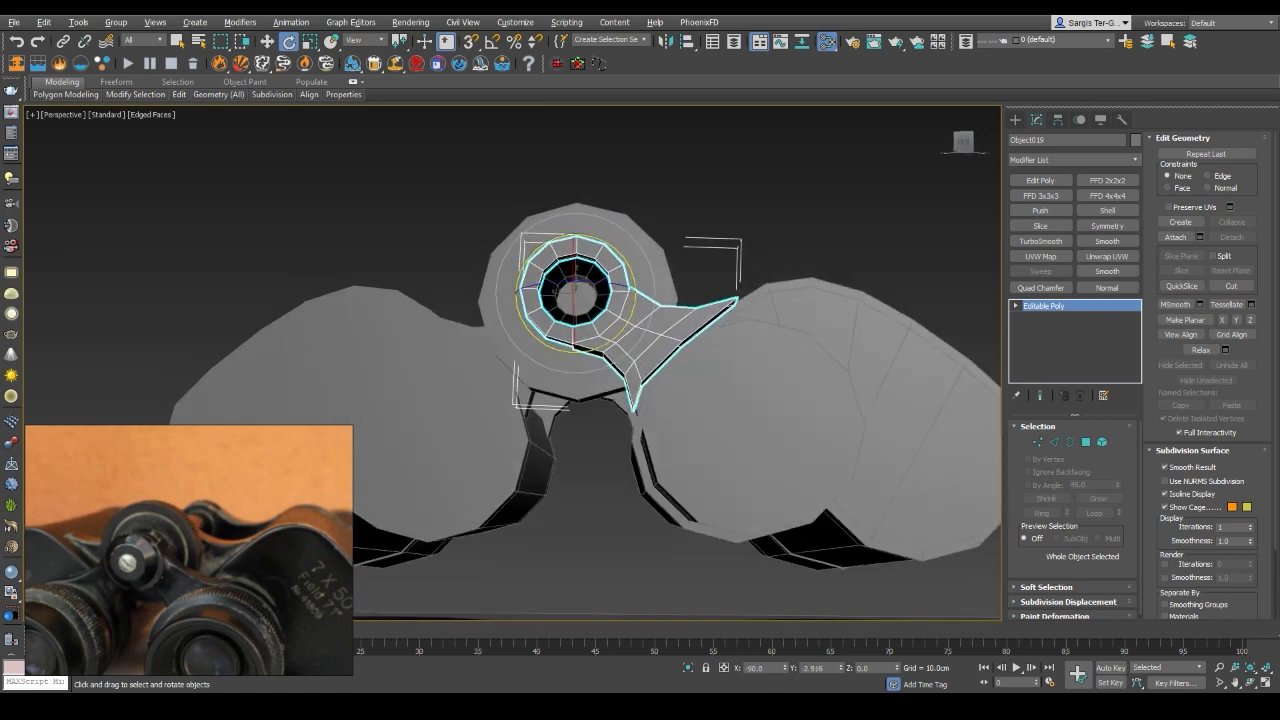
Select the two vertices at the arm's tip and vertex-snap them to a new position
{"action": "key", "text": "z"}
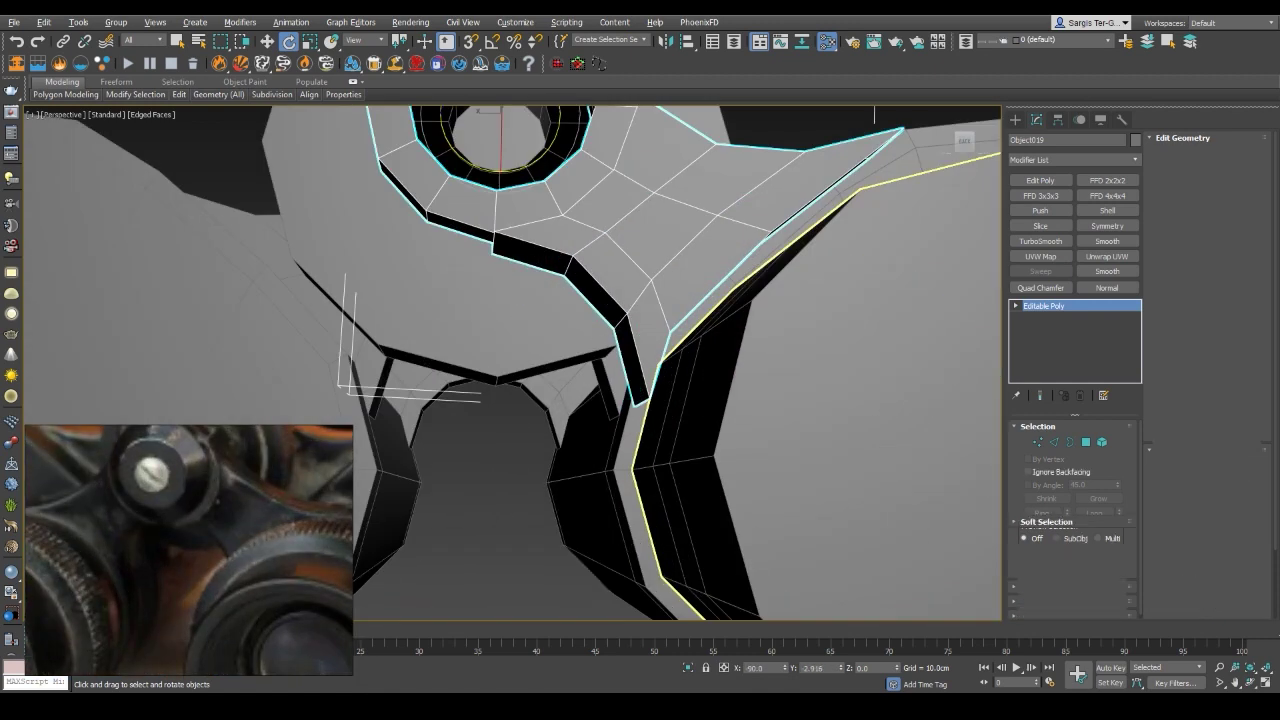
{"action": "key", "text": "1"}
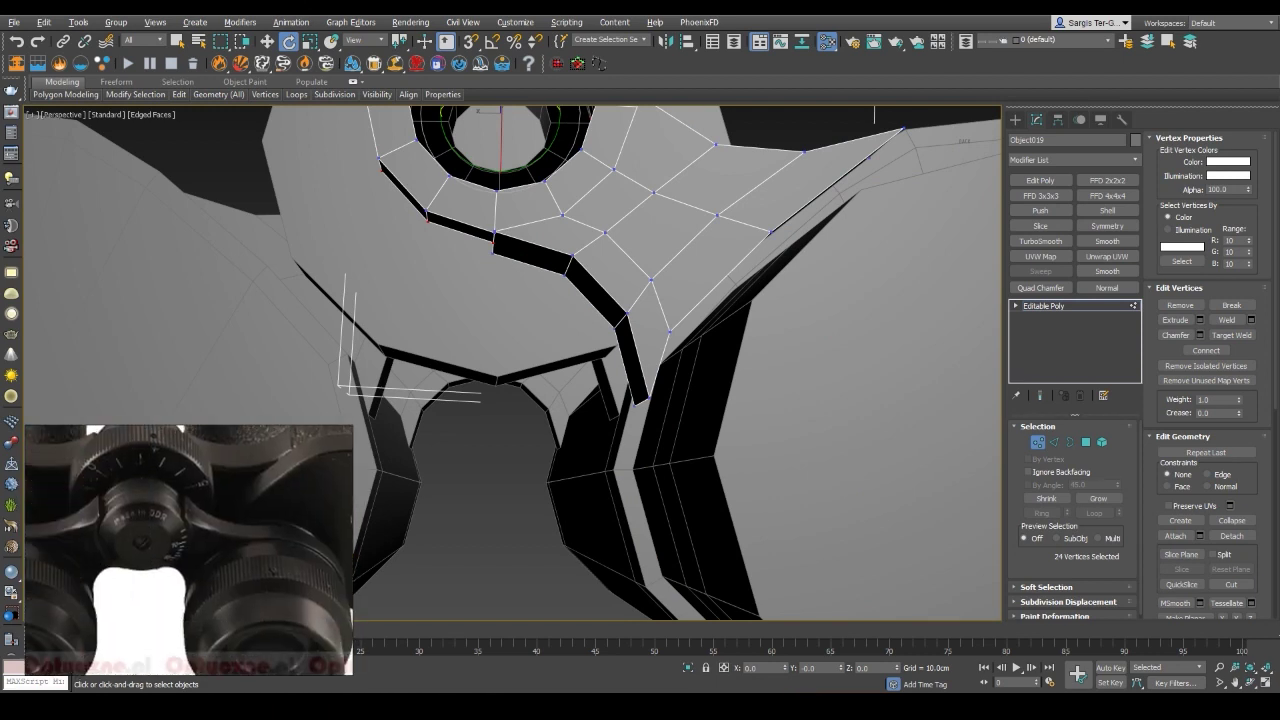
{"action": "middle_click_drag", "start_coordinate": [560, 360], "coordinate": [610, 388], "text": "alt"}
{"action": "left_click", "coordinate": [620, 396]}
{"action": "key", "text": "w"}
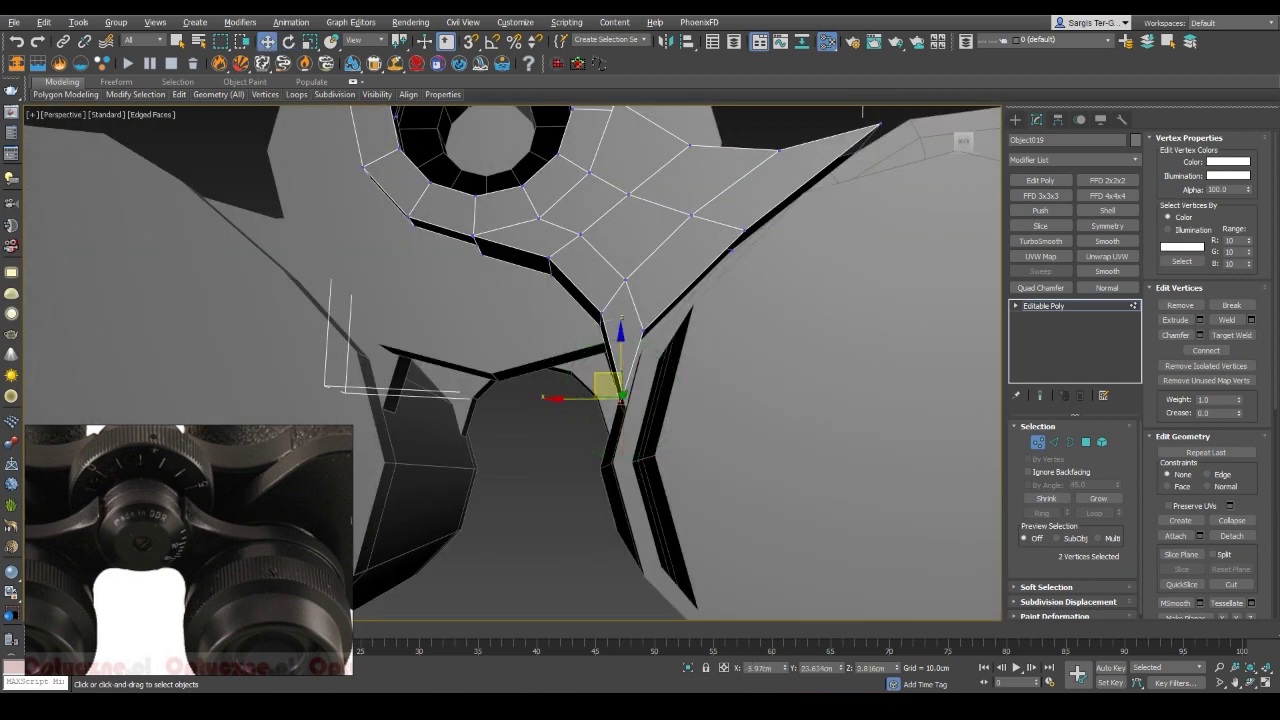
{"action": "key", "text": "F3"}
{"action": "middle_click_drag", "start_coordinate": [700, 330], "coordinate": [748, 285], "text": "alt"}
{"action": "key", "text": "F3"}
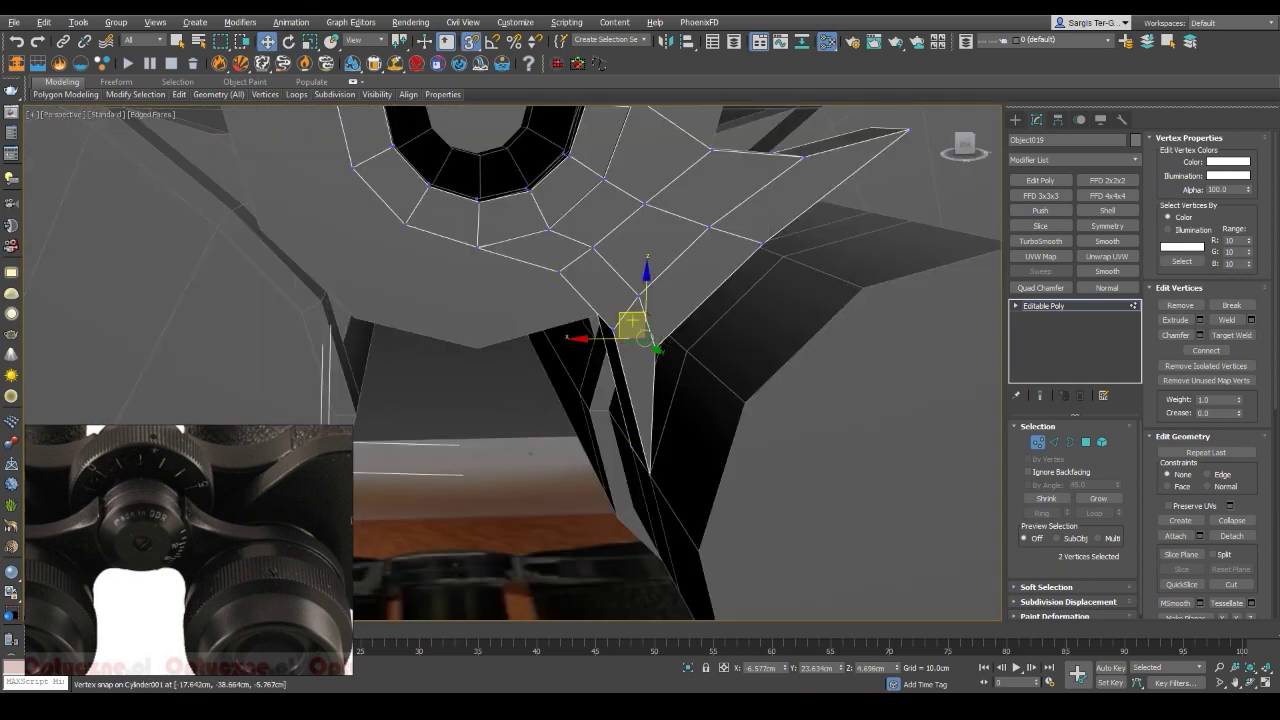
{"action": "key", "text": "F3"}
{"action": "key", "text": "F3"}
{"action": "key", "text": "F3"}
{"action": "key", "text": "F3"}
{"action": "left_click_drag", "start_coordinate": [748, 285], "coordinate": [726, 268]}
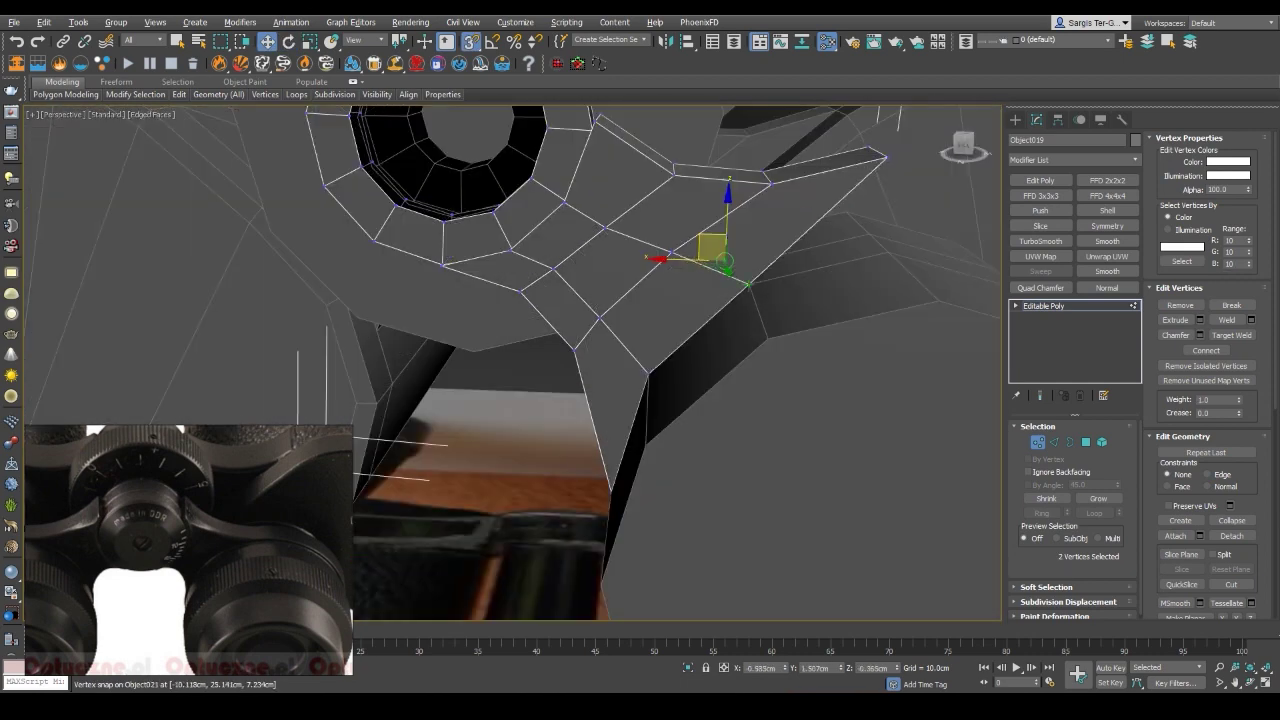
{"action": "mouse_move", "coordinate": [726, 268]}
{"action": "middle_mouse_down", "text": "alt"}
{"action": "mouse_move", "coordinate": [700, 322]}
{"action": "mouse_move", "coordinate": [662, 270]}
{"action": "middle_mouse_up", "text": "alt"}
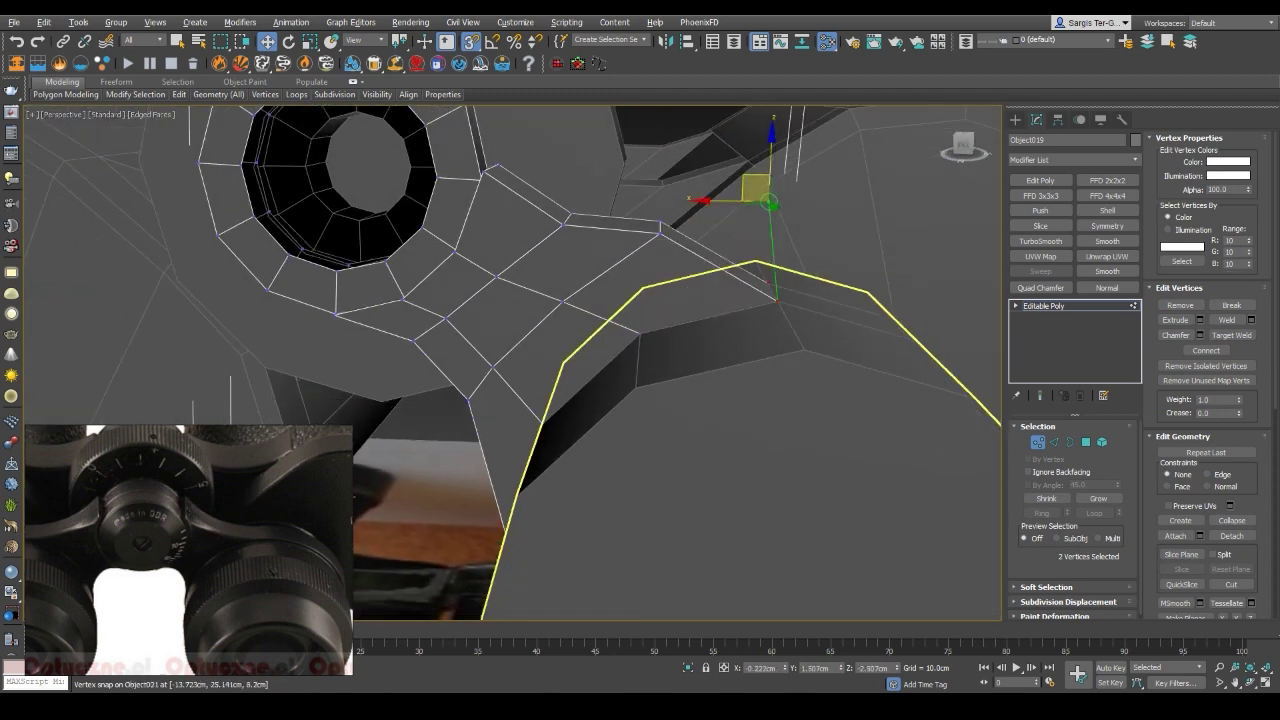
Move the arm vertices up toward the ring, checking alignment in wireframe
{"action": "key", "text": "F3"}
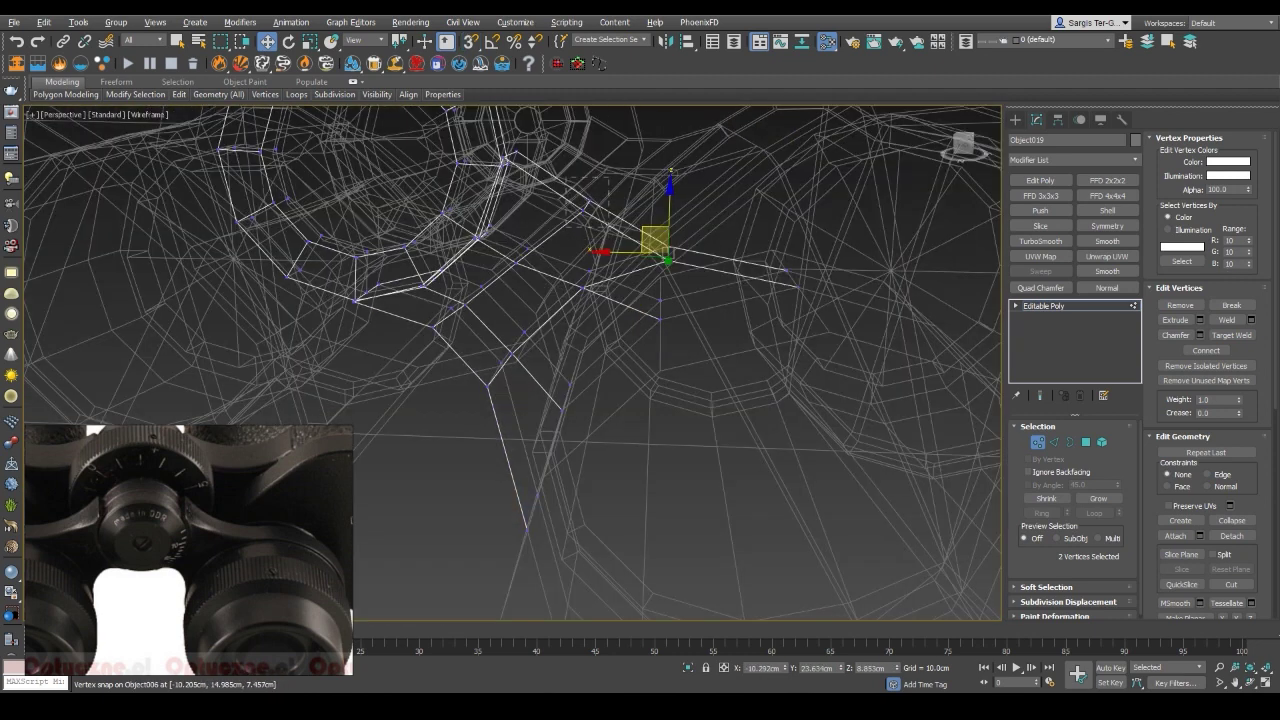
{"action": "key", "text": "F3"}
{"action": "left_click_drag", "start_coordinate": [664, 262], "coordinate": [576, 218]}
{"action": "mouse_move", "coordinate": [640, 300]}
{"action": "middle_mouse_down", "text": "alt"}
{"action": "mouse_move", "coordinate": [630, 360]}
{"action": "mouse_move", "coordinate": [600, 330]}
{"action": "mouse_move", "coordinate": [630, 350]}
{"action": "middle_mouse_up", "text": "alt"}
{"action": "key", "text": "F3"}
{"action": "key", "text": "F3"}
{"action": "key", "text": "F3"}
{"action": "key", "text": "F3"}
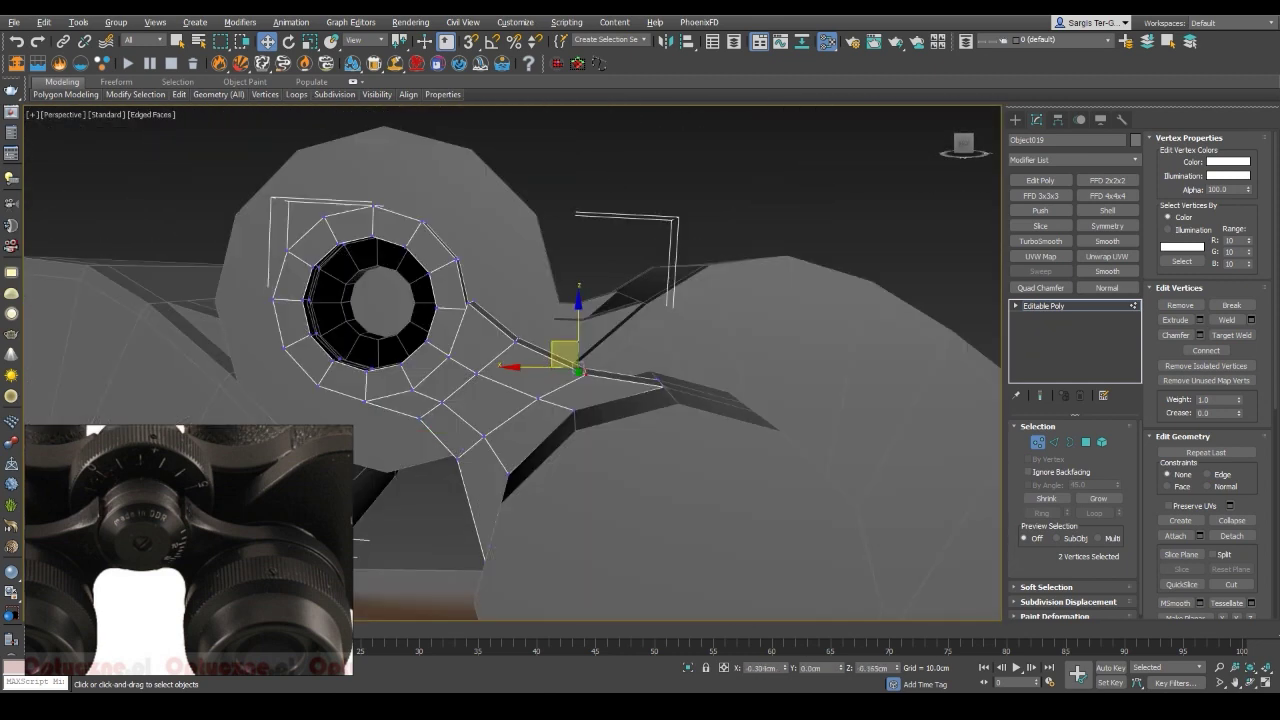
{"action": "scroll", "coordinate": [512, 363], "scroll_direction": "down", "scroll_amount": 5}
{"action": "middle_click_drag", "start_coordinate": [600, 360], "coordinate": [560, 330], "text": "alt"}
{"action": "key", "text": "1"}
Isolate and frame the bridge piece, then inspect the ring's polygons and vertices
{"action": "key", "text": "F3"}
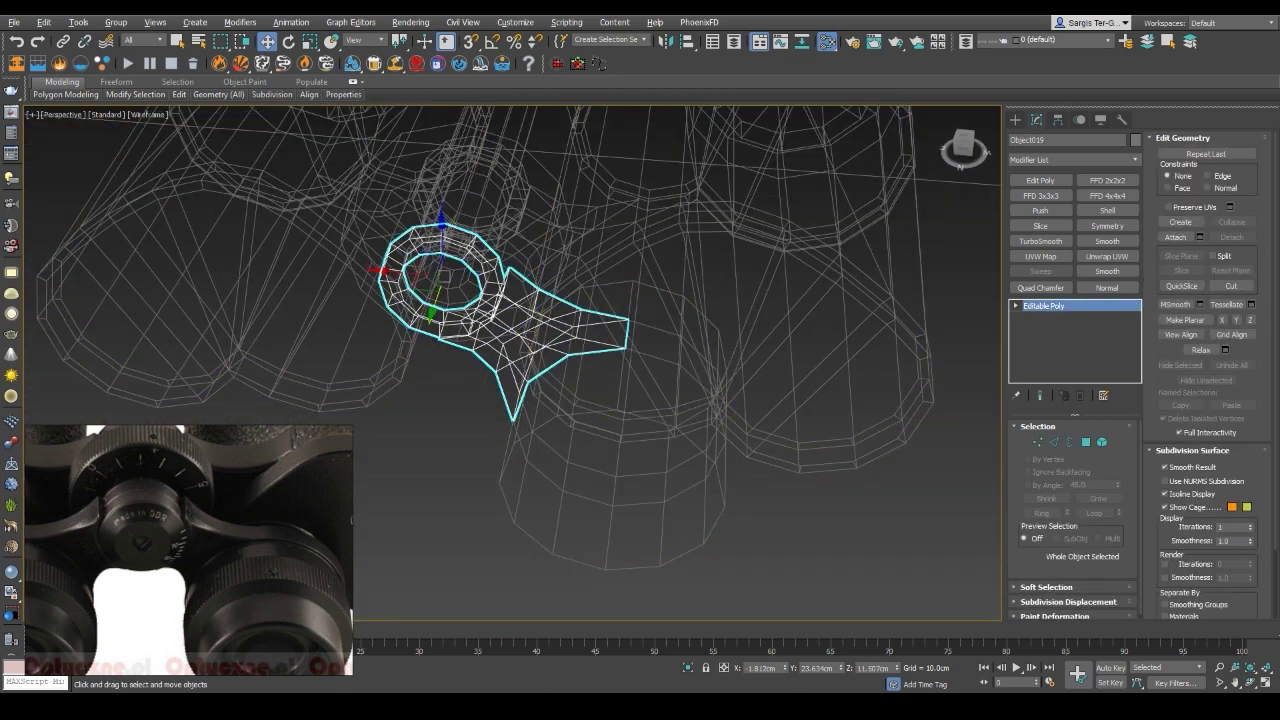
{"action": "key", "text": "w"}
{"action": "key", "text": "F3"}
{"action": "key", "text": "alt+q"}
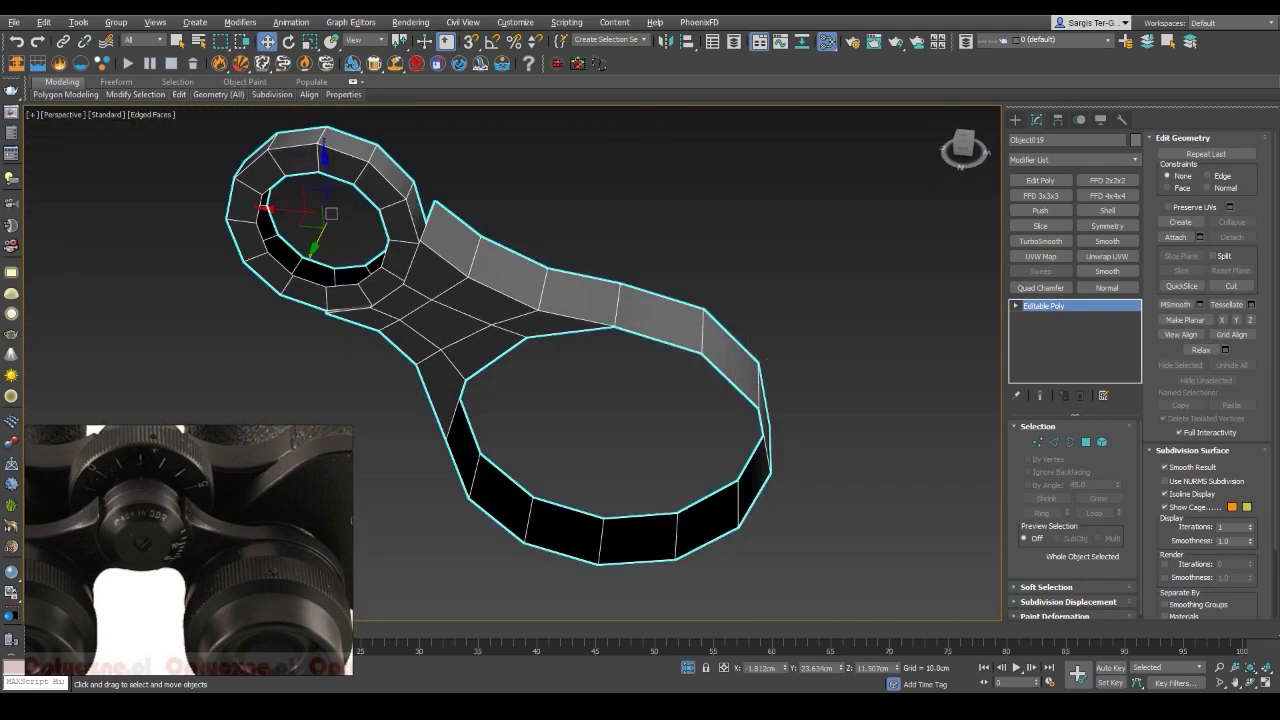
{"action": "key", "text": "4"}
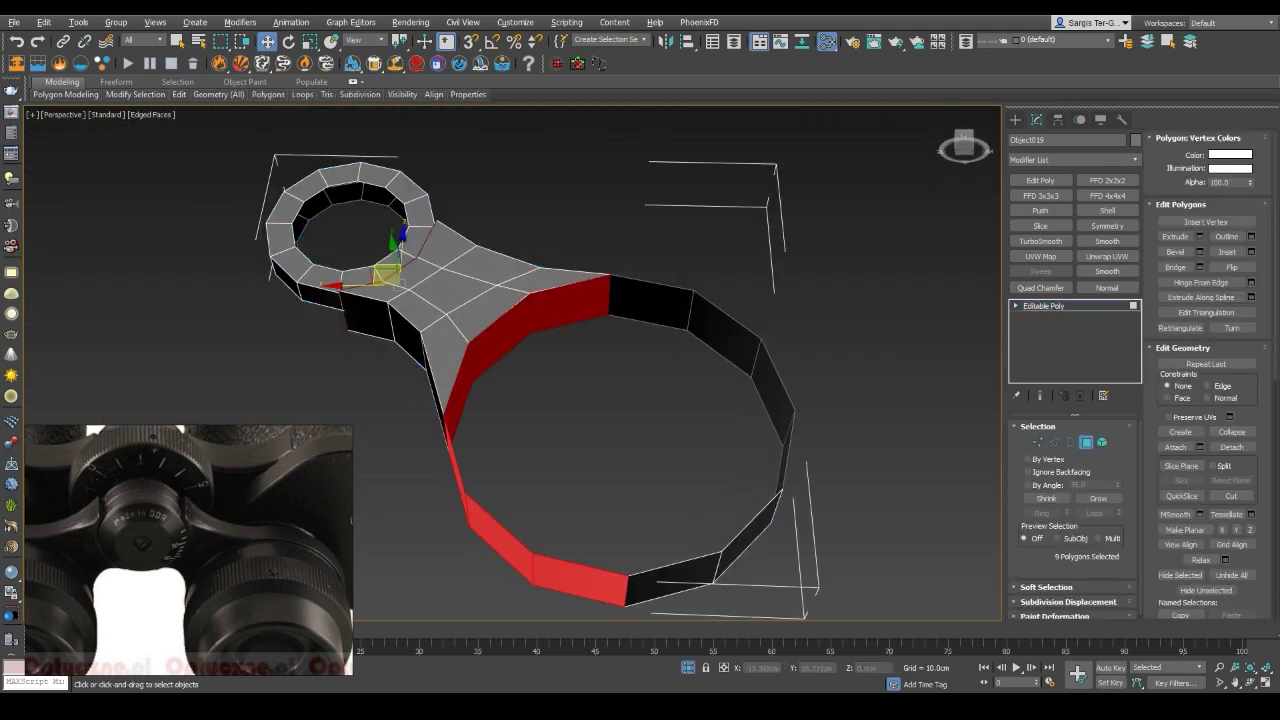
{"action": "middle_click_drag", "start_coordinate": [451, 460], "coordinate": [451, 487], "text": "alt"}
{"action": "key", "text": "1"}
{"action": "key", "text": "F3"}
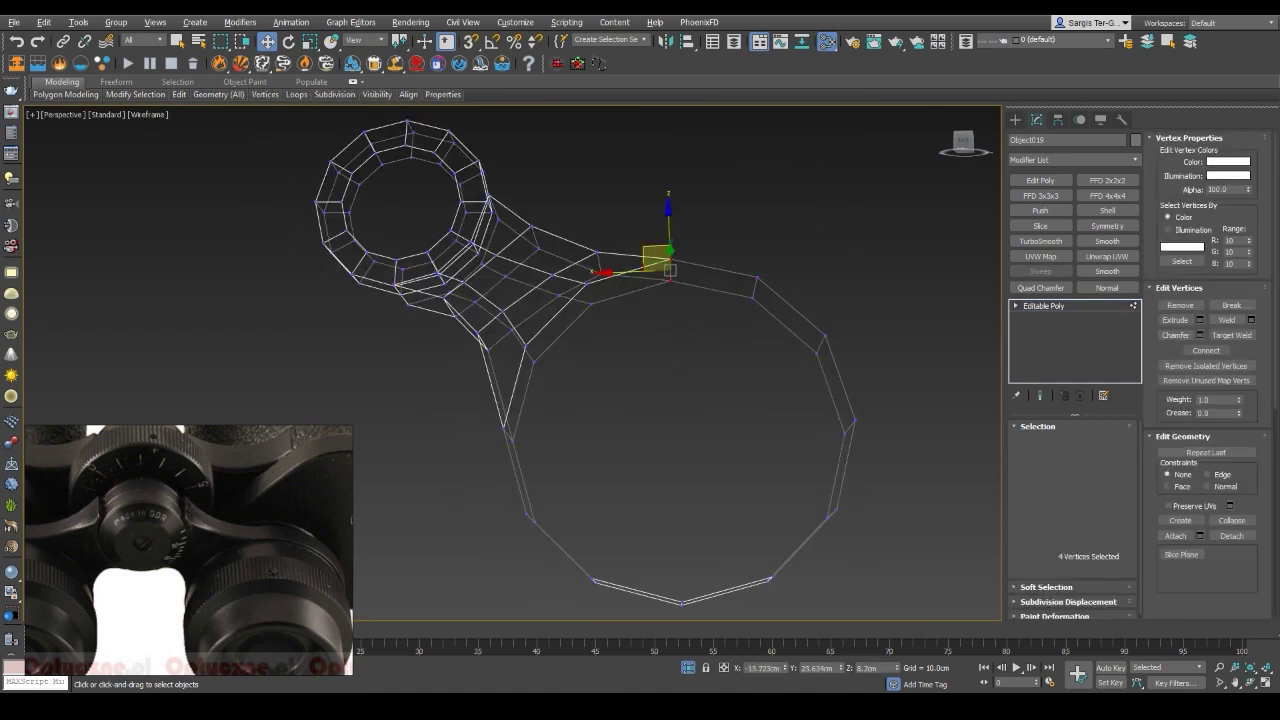
{"action": "key", "text": "F3"}
{"action": "mouse_move", "coordinate": [640, 400]}
{"action": "middle_mouse_down", "text": "alt"}
{"action": "mouse_move", "coordinate": [630, 360]}
{"action": "mouse_move", "coordinate": [640, 435]}
{"action": "middle_mouse_up", "text": "alt"}
Select the large ring's inner border and Shift-scale it inward into a new band of faces
{"action": "key", "text": "2"}
{"action": "left_click_drag", "start_coordinate": [588, 330], "coordinate": [506, 354], "text": "ctrl"}
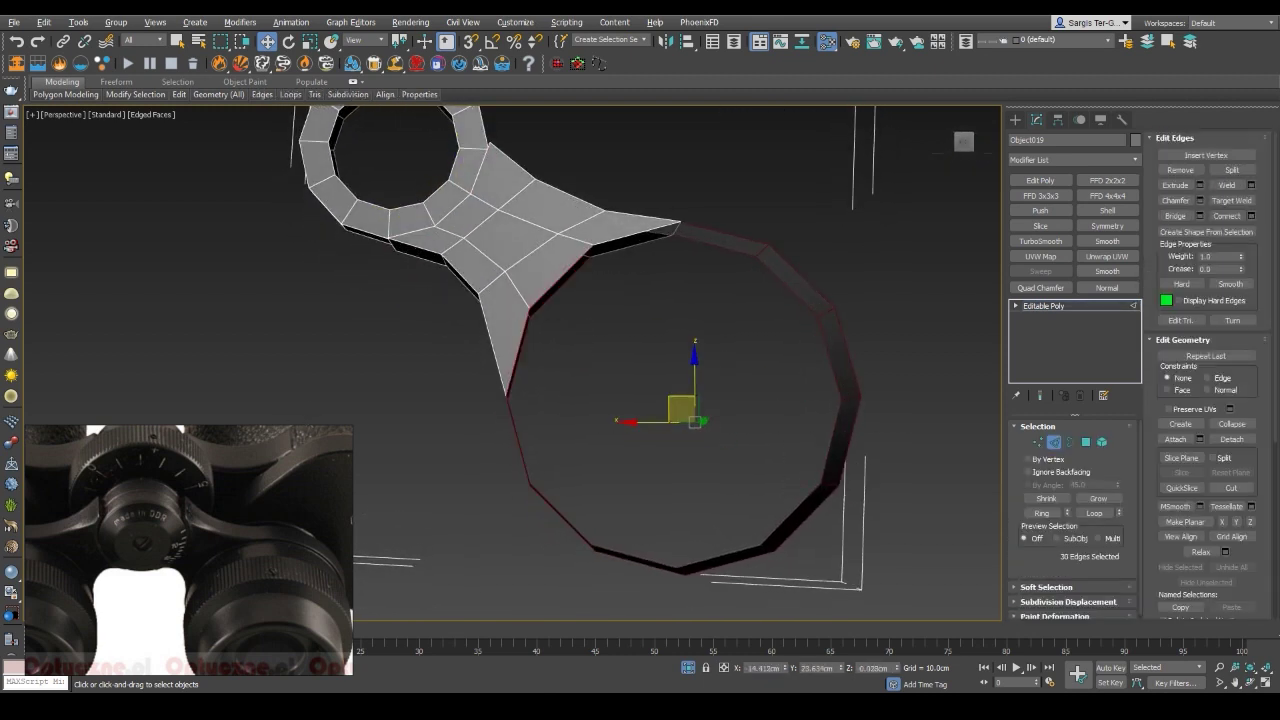
{"action": "key", "text": "F3"}
{"action": "key", "text": "F3"}
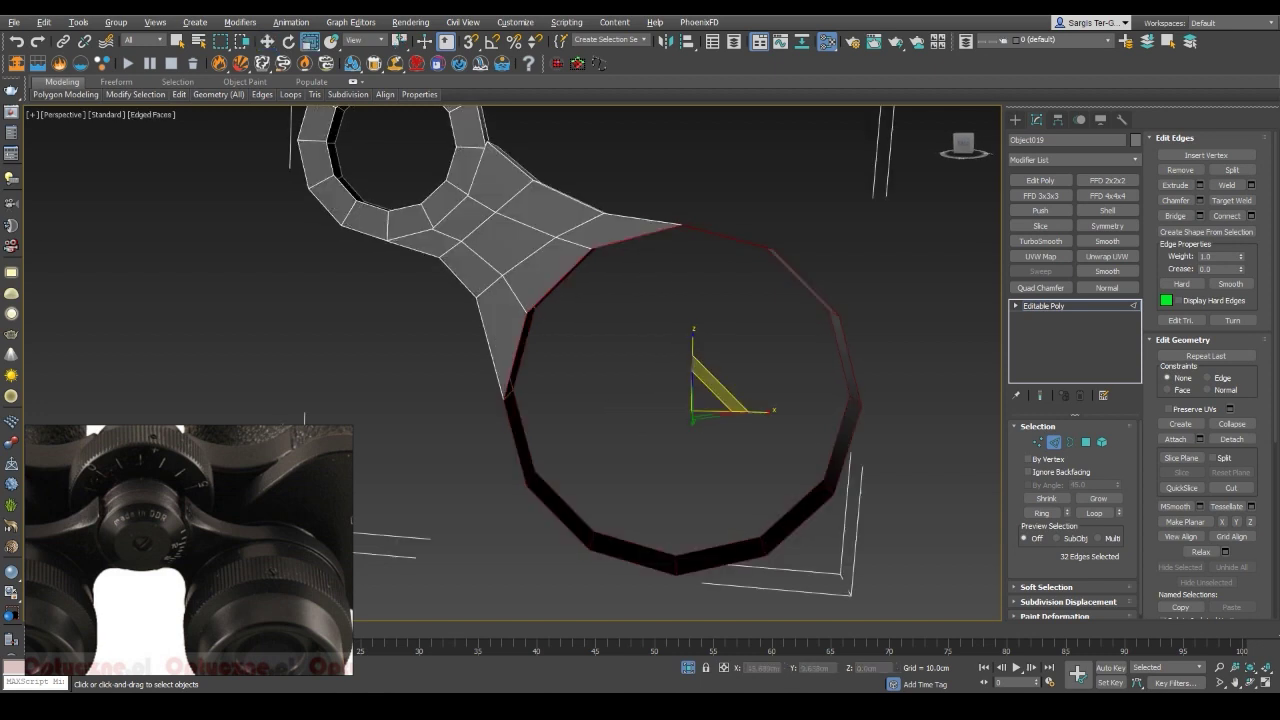
{"action": "scroll", "coordinate": [685, 400], "scroll_direction": "up", "scroll_amount": 3}
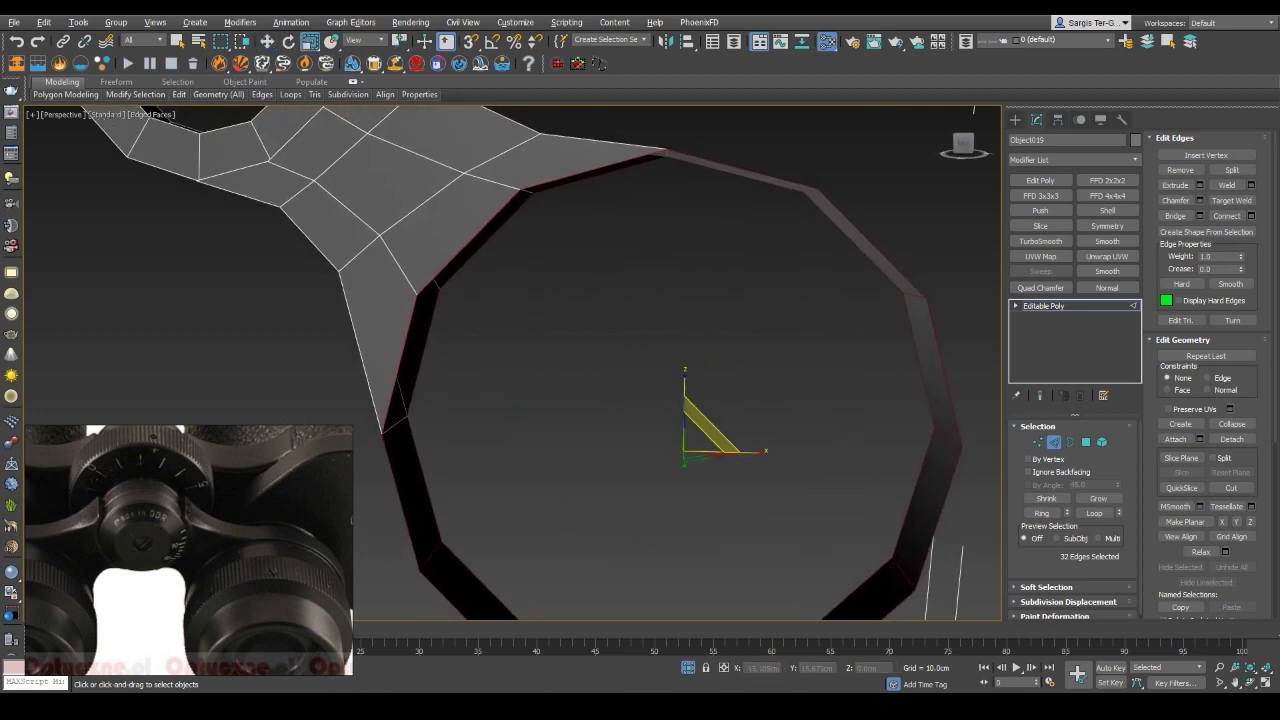
{"action": "key", "text": "F3"}
{"action": "key", "text": "3"}
{"action": "key", "text": "F3"}
{"action": "scroll", "coordinate": [728, 390], "scroll_direction": "down", "scroll_amount": 4}
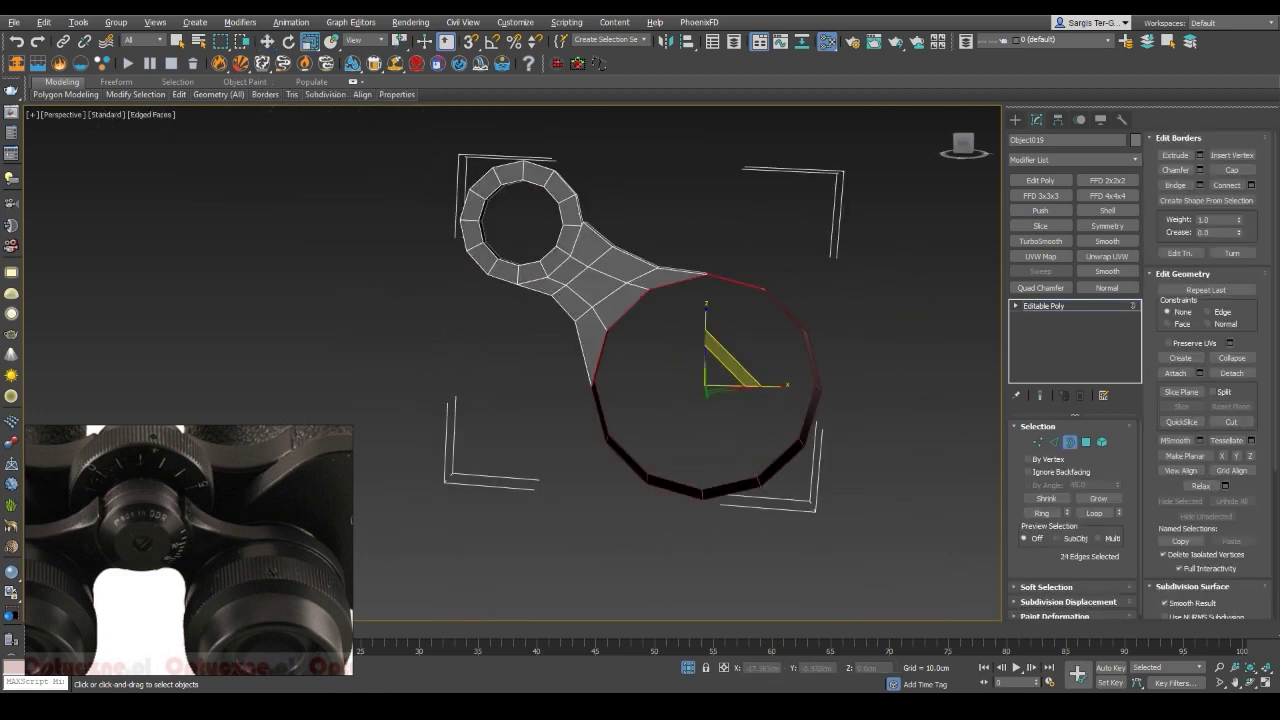
{"action": "left_click_drag", "start_coordinate": [728, 352], "coordinate": [715, 375], "text": "shift"}
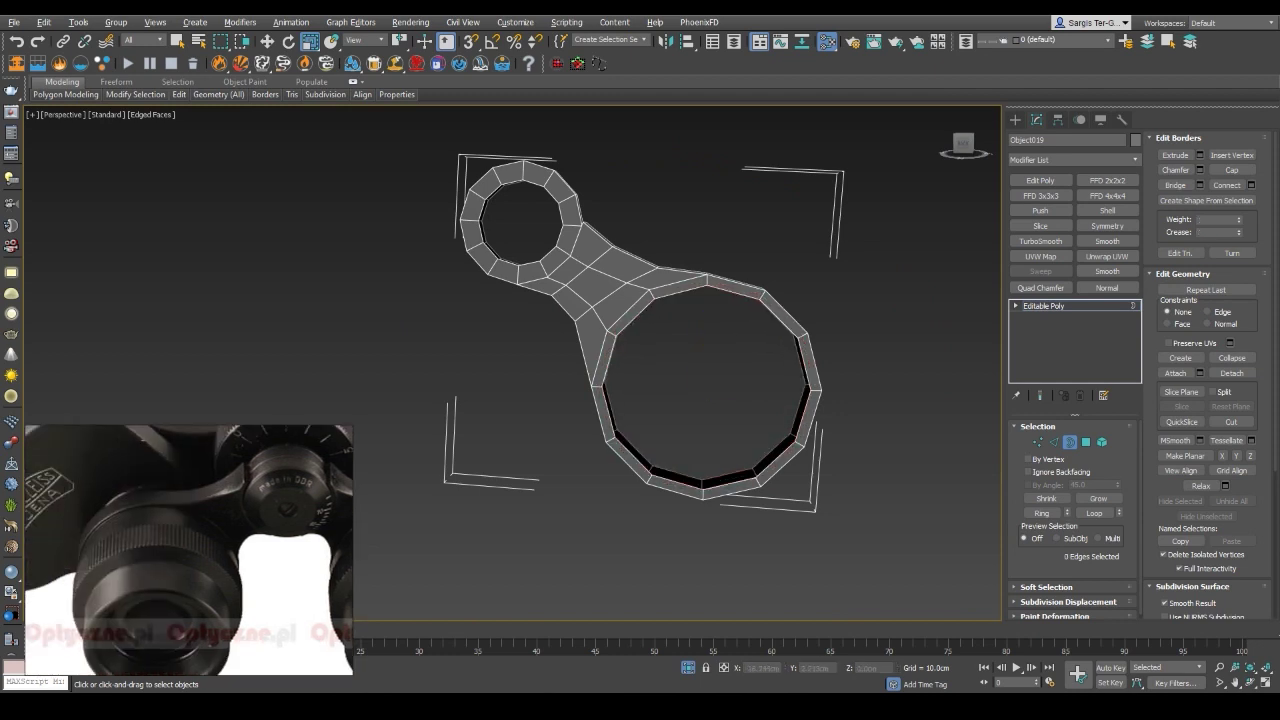
{"action": "key", "text": "F3"}
{"action": "key", "text": "3"}
{"action": "key", "text": "F3"}
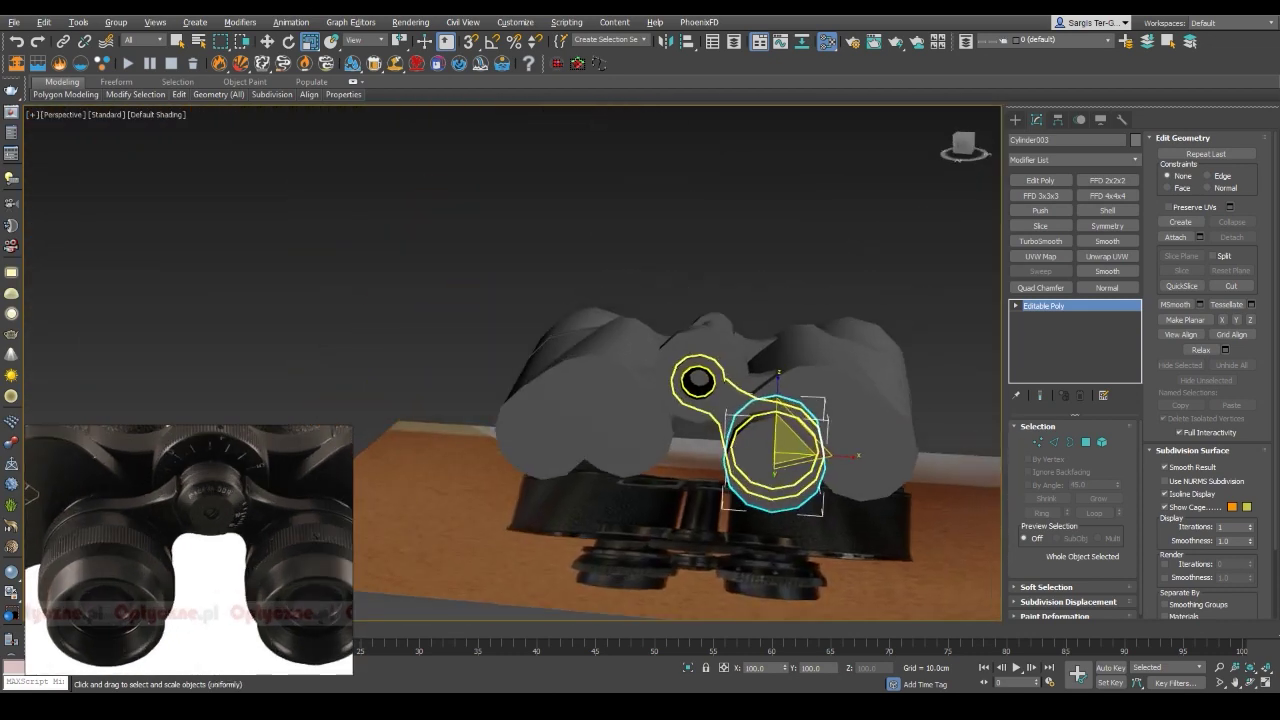
Select the cylinder's top band of 13 polygons and detach it as a new object
{"action": "key", "text": "F3"}
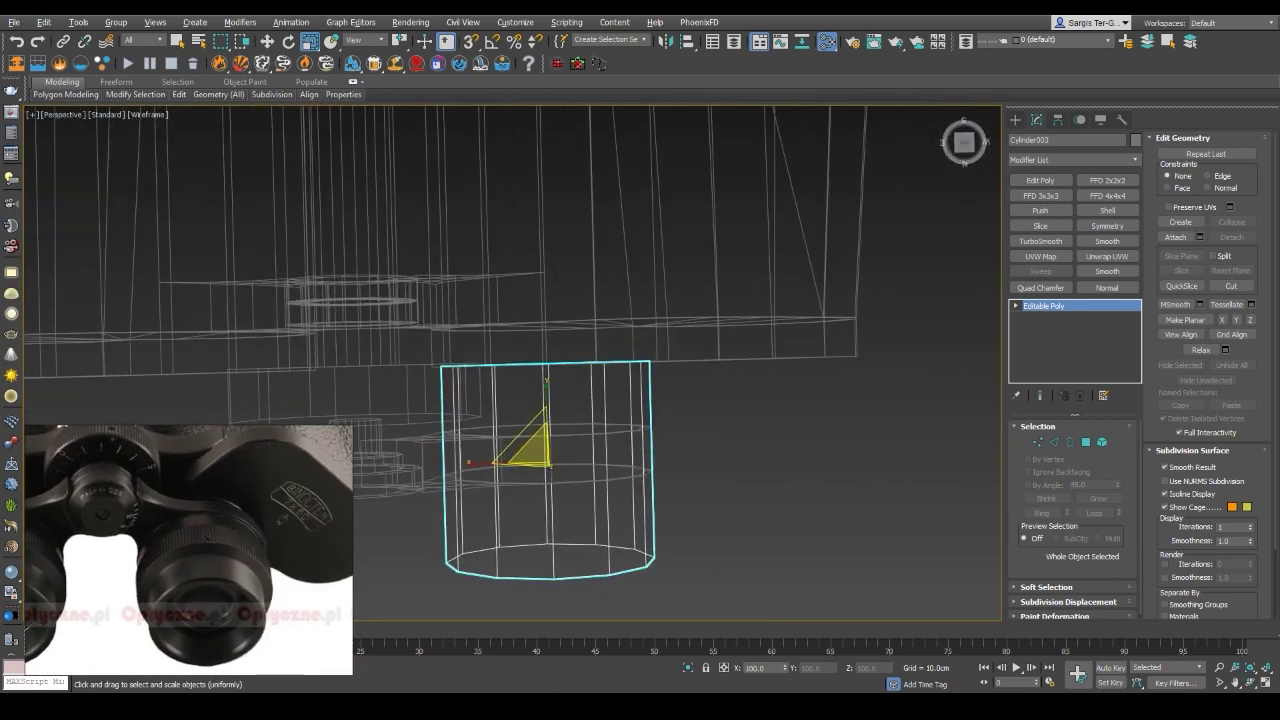
{"action": "key", "text": "w"}
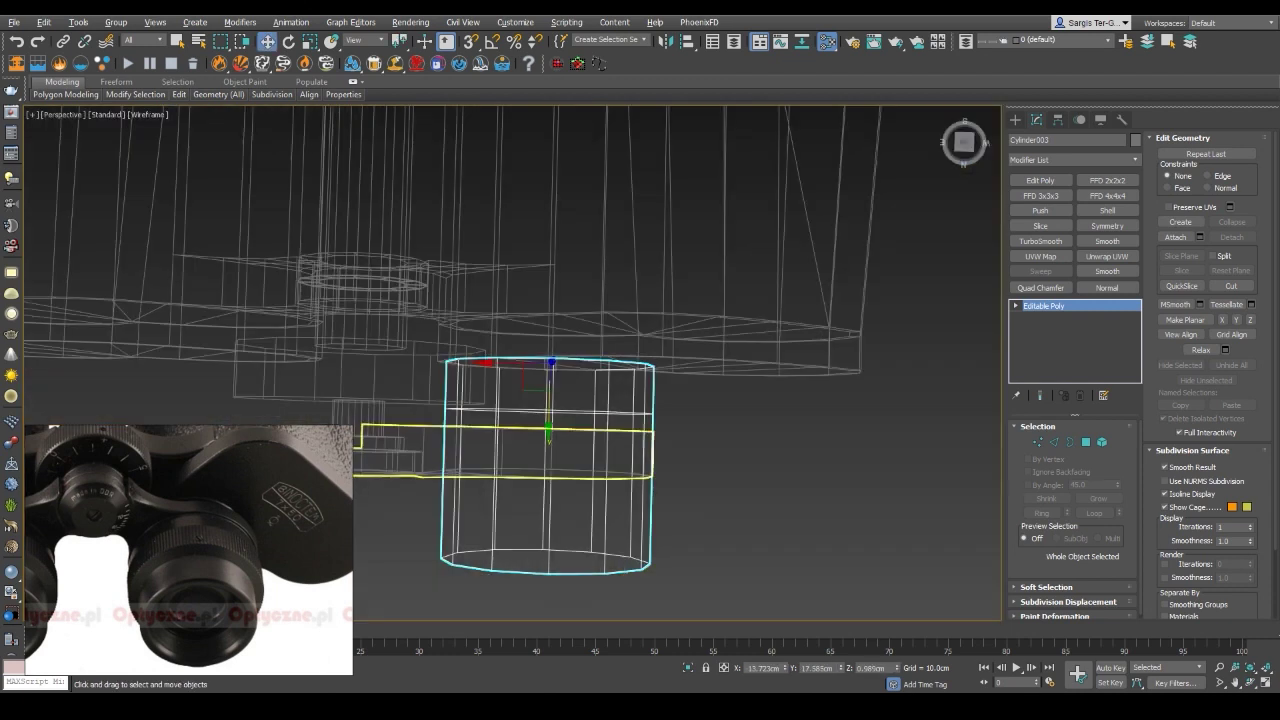
{"action": "key", "text": "1"}
{"action": "left_click_drag", "start_coordinate": [430, 398], "coordinate": [670, 422]}
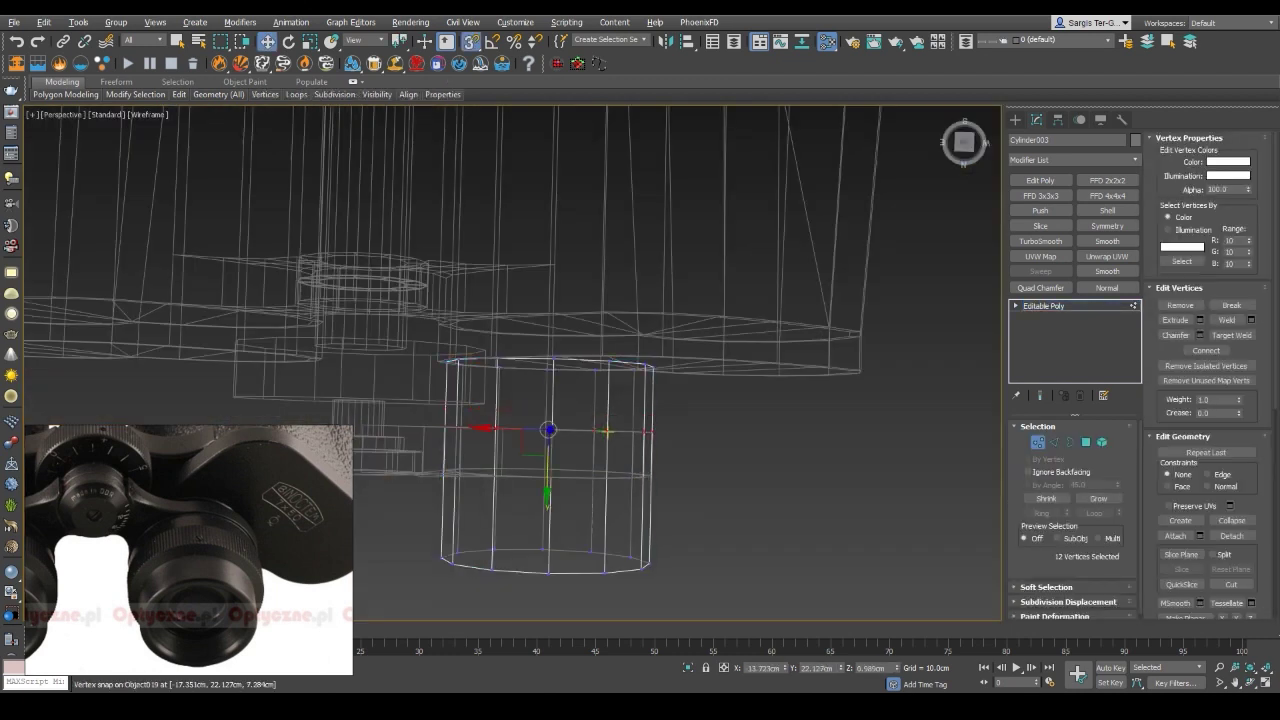
{"action": "key", "text": "ctrl+4"}
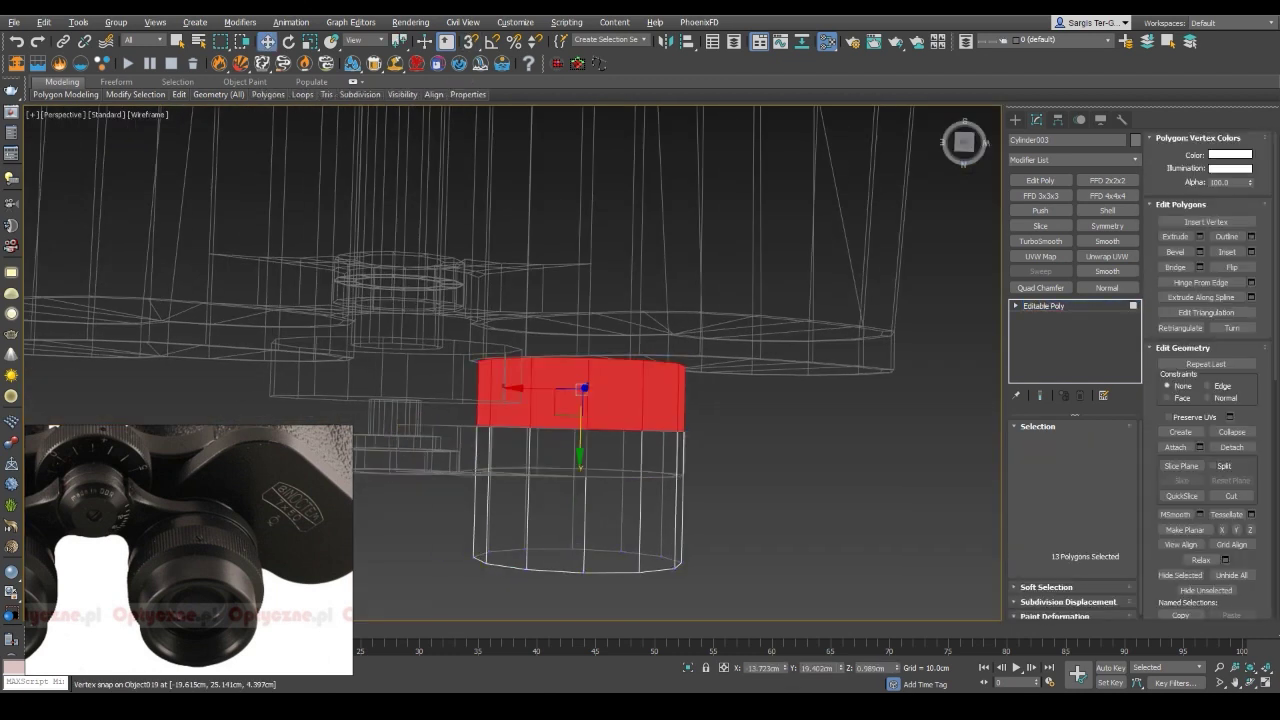
{"action": "key", "text": "Return"}
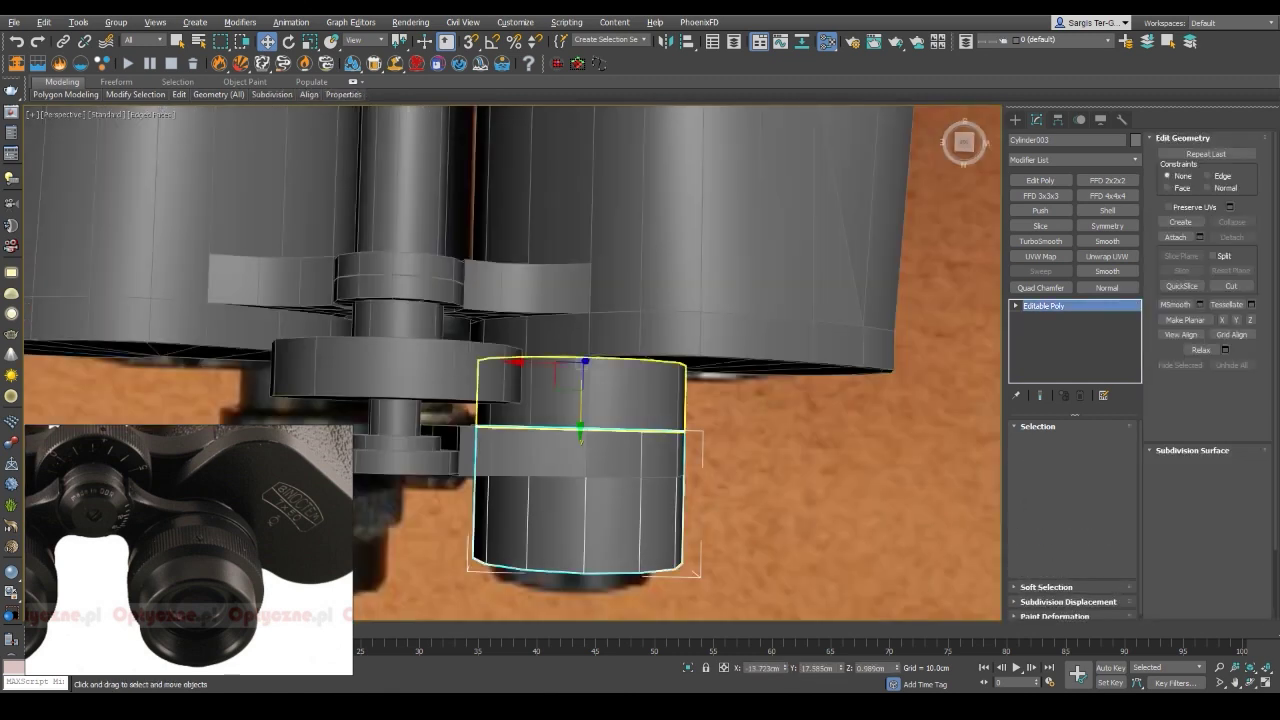
{"action": "key", "text": "4"}
{"action": "mouse_move", "coordinate": [704, 368]}
{"action": "middle_mouse_down", "text": "alt"}
{"action": "mouse_move", "coordinate": [475, 330]}
{"action": "mouse_move", "coordinate": [545, 225]}
{"action": "mouse_move", "coordinate": [560, 300]}
{"action": "mouse_move", "coordinate": [540, 230]}
{"action": "mouse_move", "coordinate": [550, 260]}
{"action": "mouse_move", "coordinate": [560, 240]}
{"action": "middle_mouse_up", "text": "alt"}
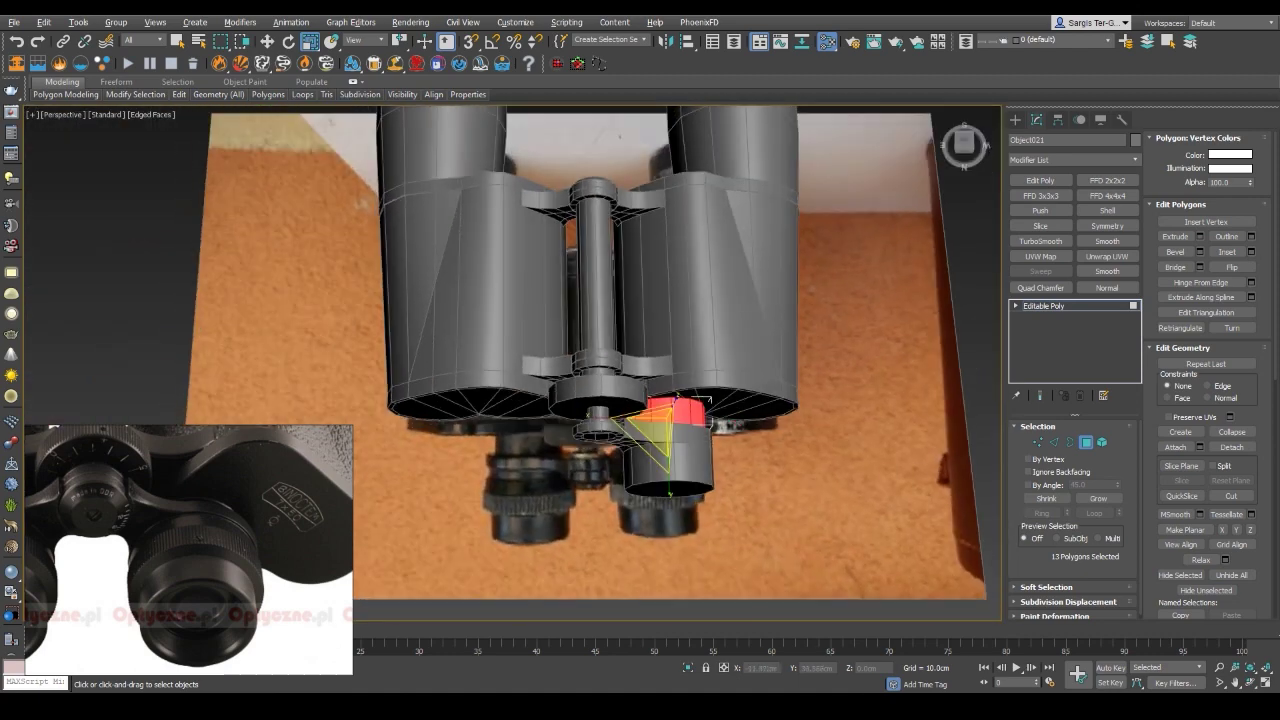
{"action": "key", "text": "4"}
Restore the four-viewport layout and select the flat bridge ring piece Object019
{"action": "scroll", "coordinate": [560, 350], "scroll_direction": "down", "scroll_amount": 2}
{"action": "key", "text": "w"}
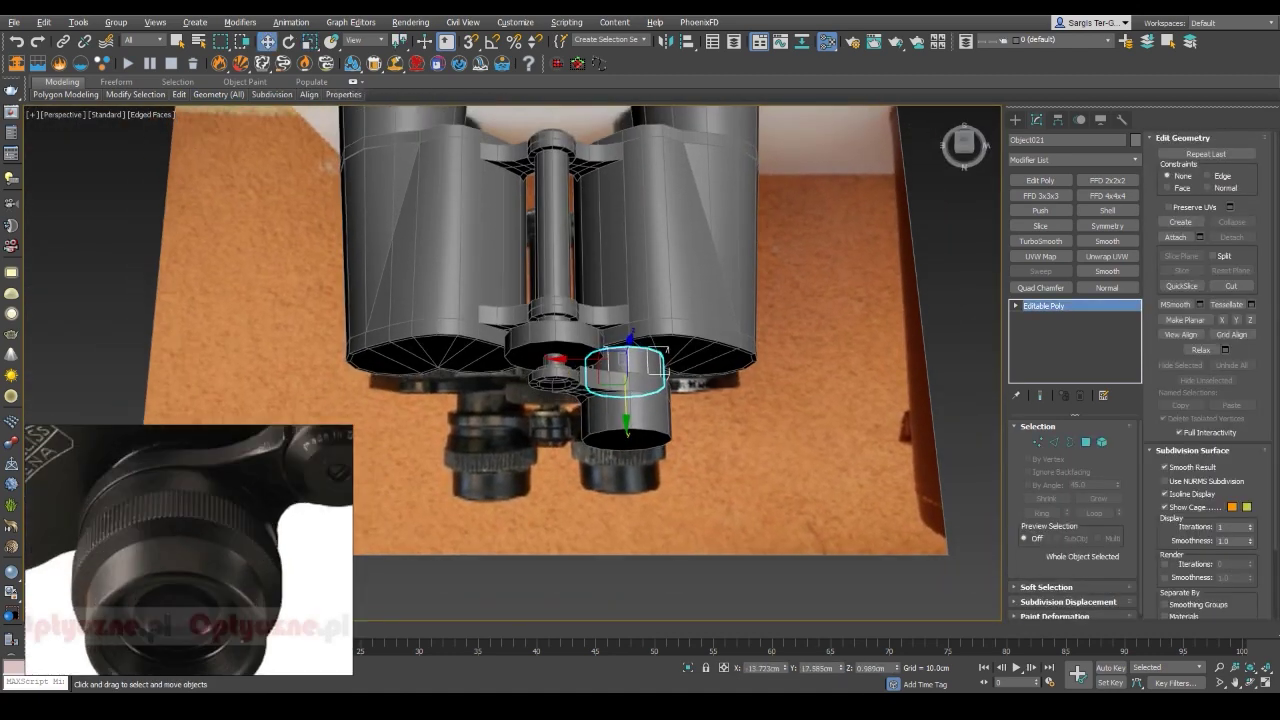
{"action": "mouse_move", "coordinate": [560, 300]}
{"action": "middle_mouse_down", "text": "alt"}
{"action": "mouse_move", "coordinate": [580, 280]}
{"action": "mouse_move", "coordinate": [640, 310]}
{"action": "mouse_move", "coordinate": [660, 290]}
{"action": "mouse_move", "coordinate": [672, 302]}
{"action": "middle_mouse_up", "text": "alt"}
{"action": "key", "text": "alt+w"}
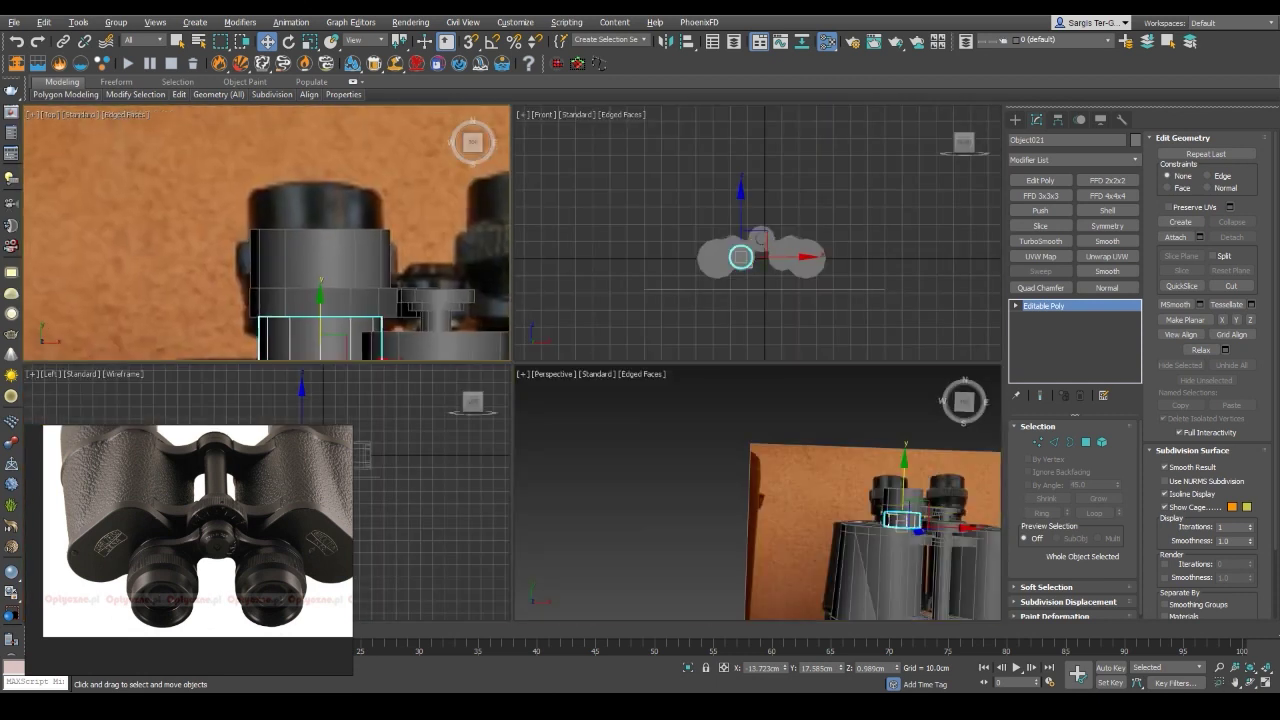
{"action": "middle_click_drag", "start_coordinate": [300, 250], "coordinate": [265, 230]}
{"action": "left_click", "coordinate": [276, 250]}
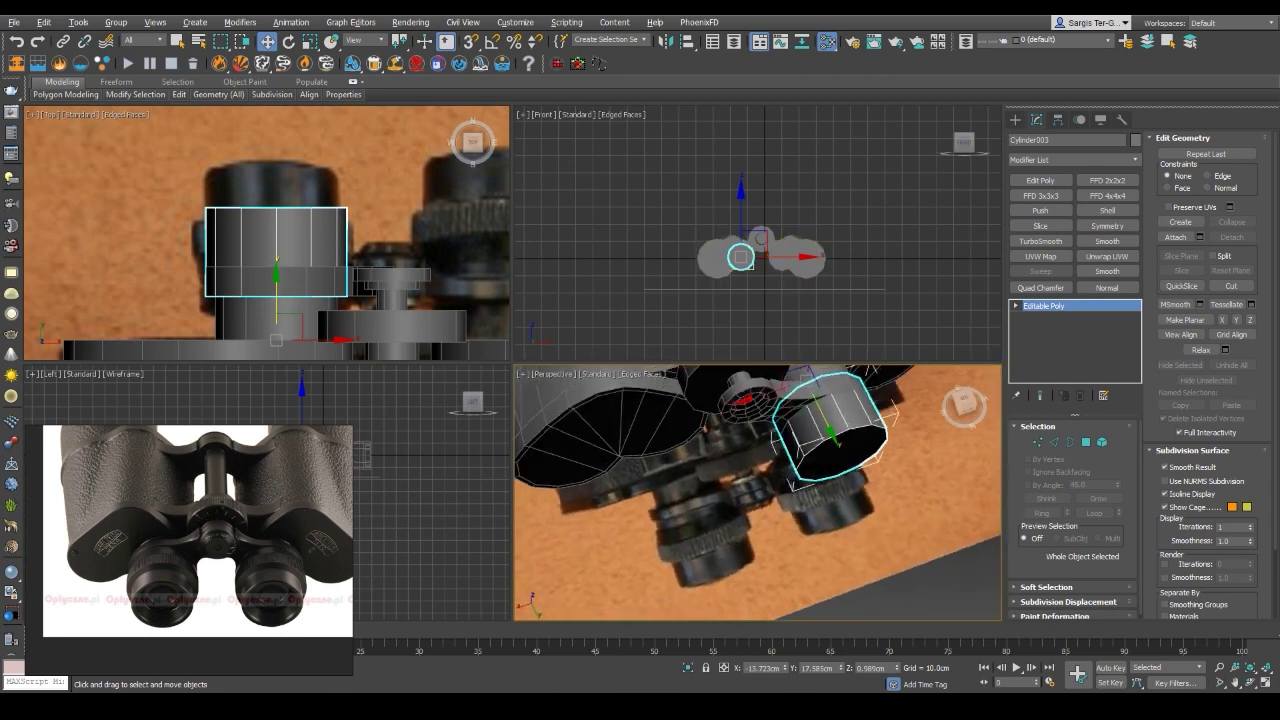
{"action": "middle_click_drag", "start_coordinate": [760, 490], "coordinate": [780, 470], "text": "alt"}
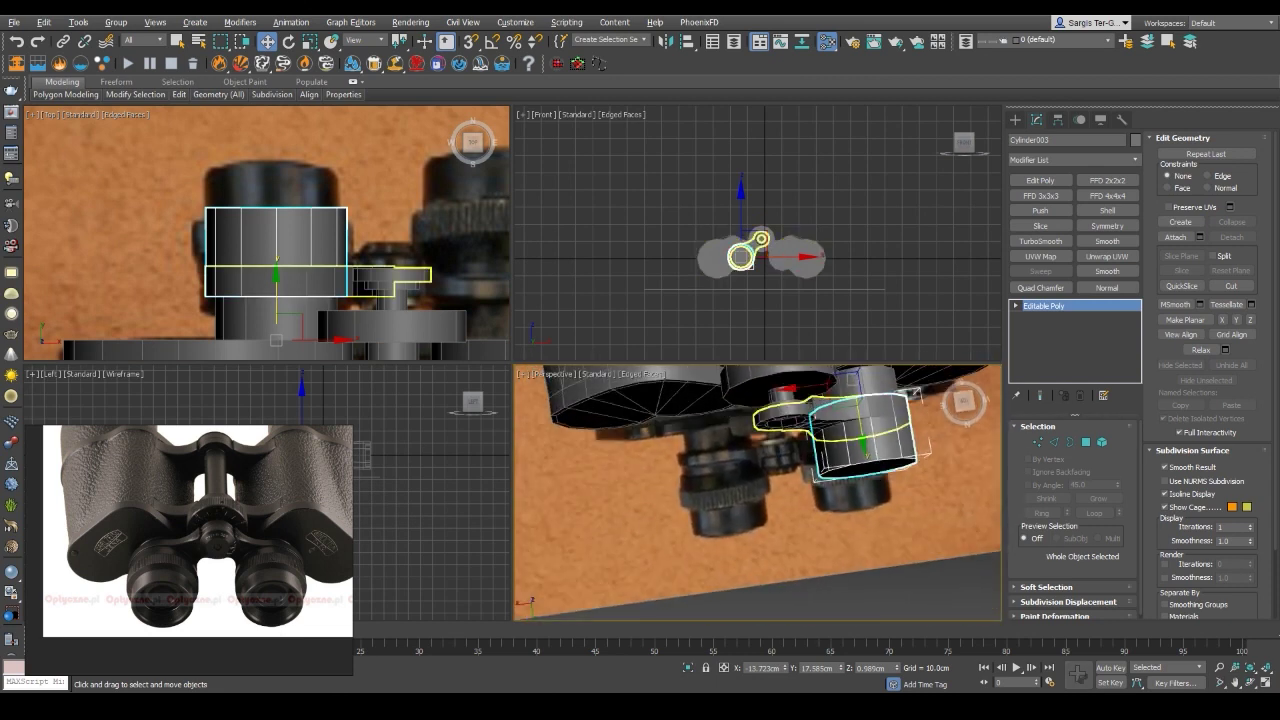
{"action": "left_click", "coordinate": [785, 418]}
{"action": "middle_click_drag", "start_coordinate": [785, 418], "coordinate": [800, 440], "text": "alt"}
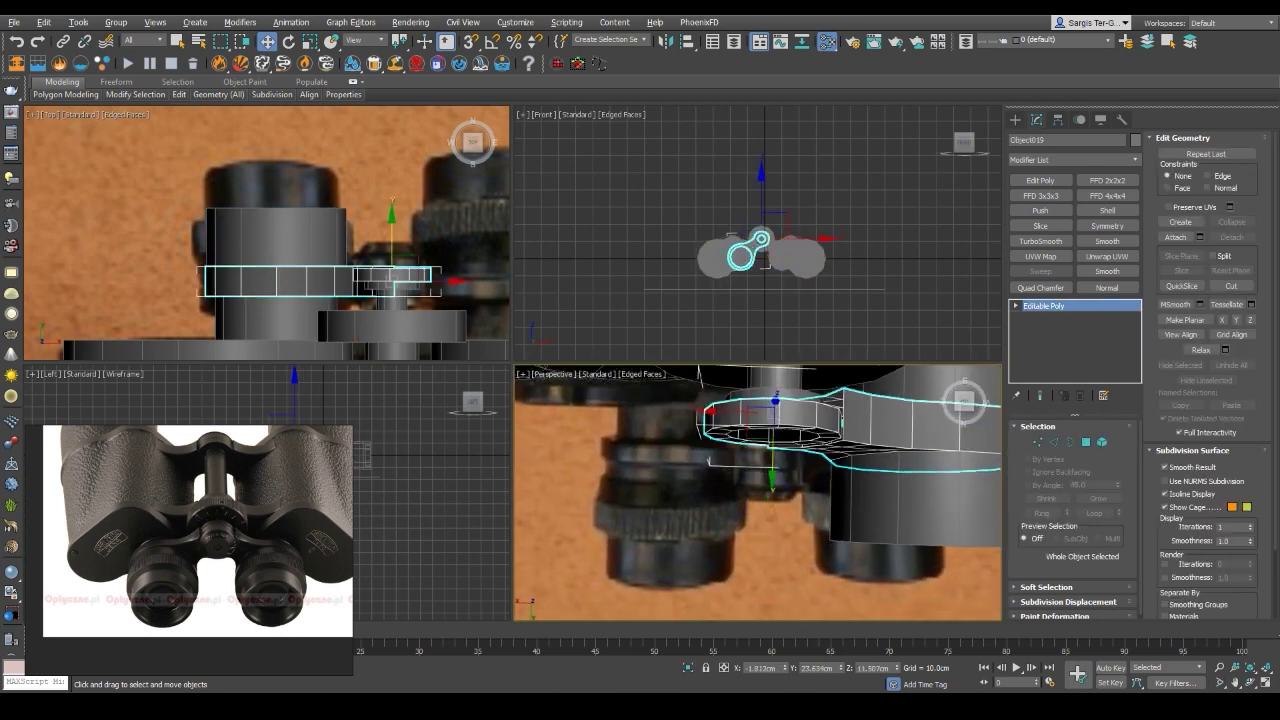
{"action": "middle_click_drag", "start_coordinate": [760, 490], "coordinate": [915, 475]}
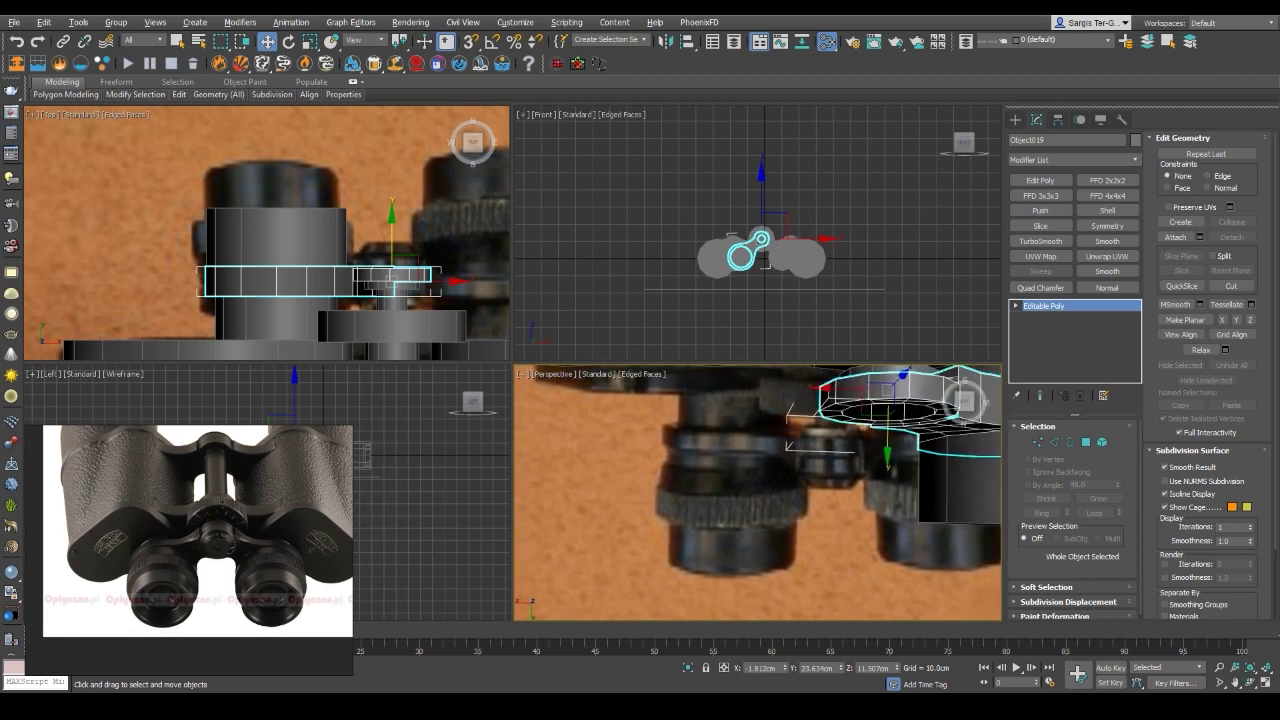
Inspect Object019's vertices, borders and edges in the perspective view
{"action": "key", "text": "1"}
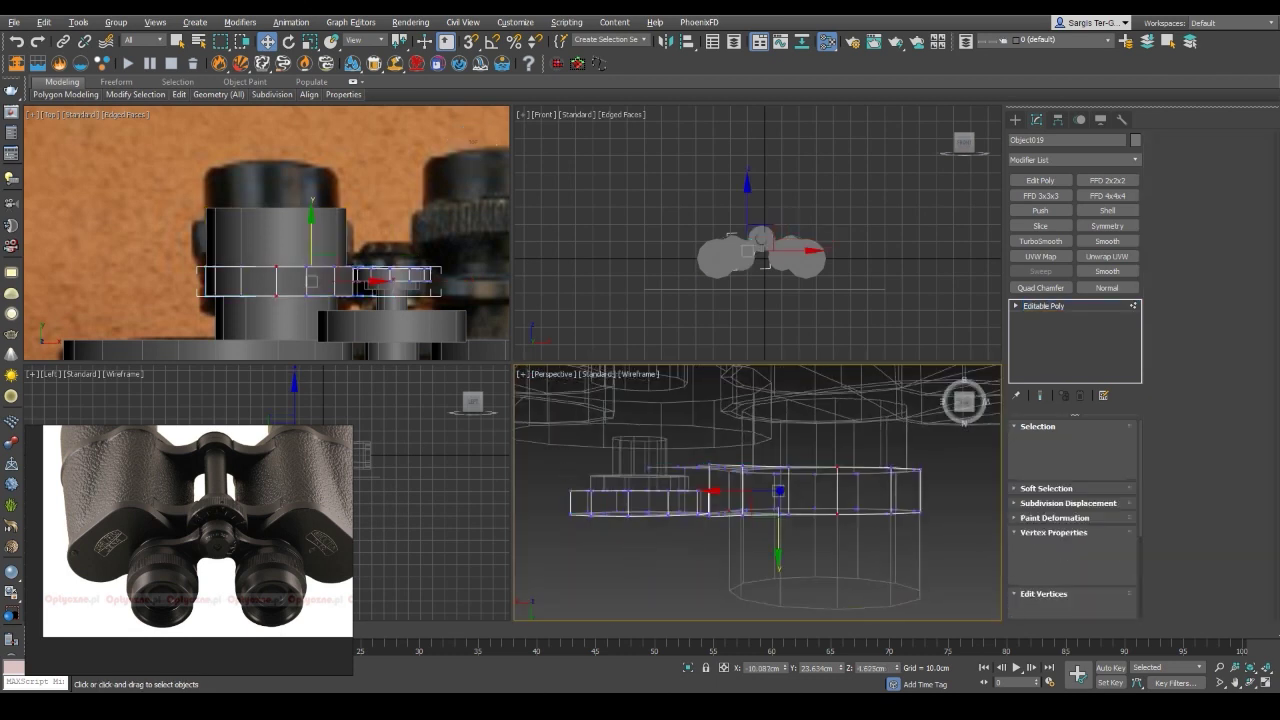
{"action": "key", "text": "F3"}
{"action": "key", "text": "z"}
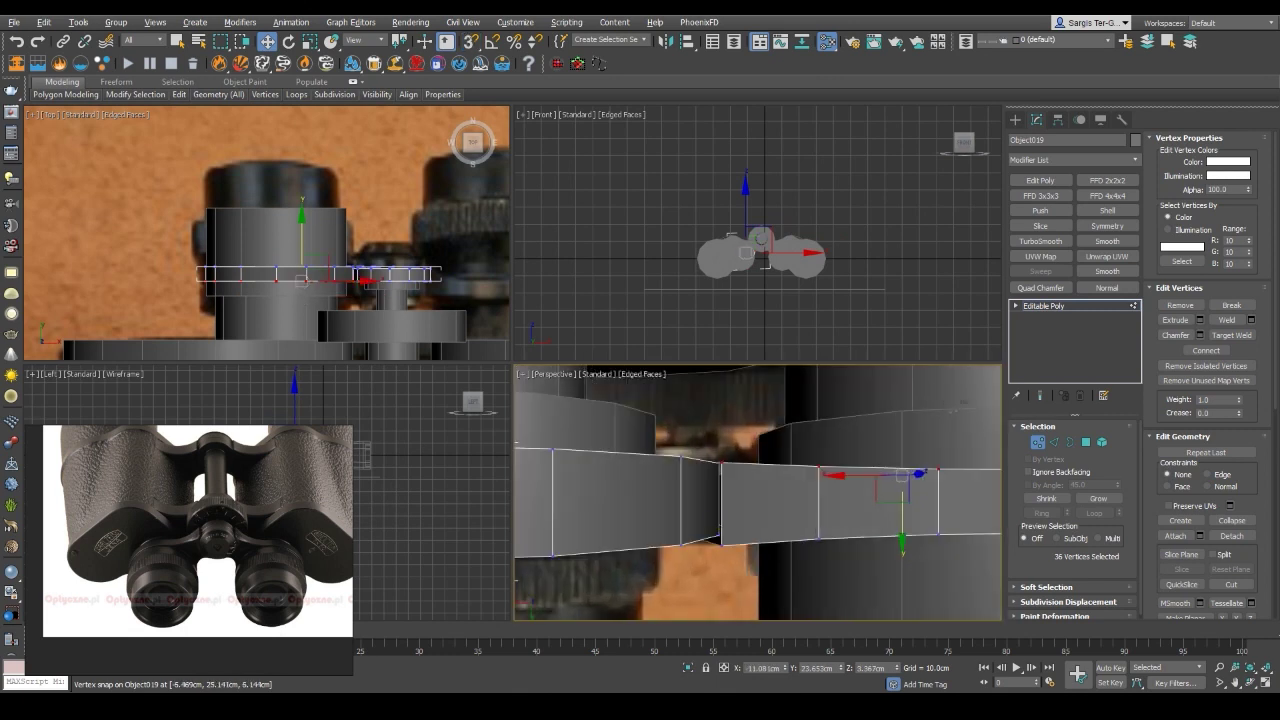
{"action": "middle_click_drag", "start_coordinate": [757, 492], "coordinate": [820, 450], "text": "alt"}
{"action": "key", "text": "F3"}
{"action": "key", "text": "shift+z"}
{"action": "key", "text": "3"}
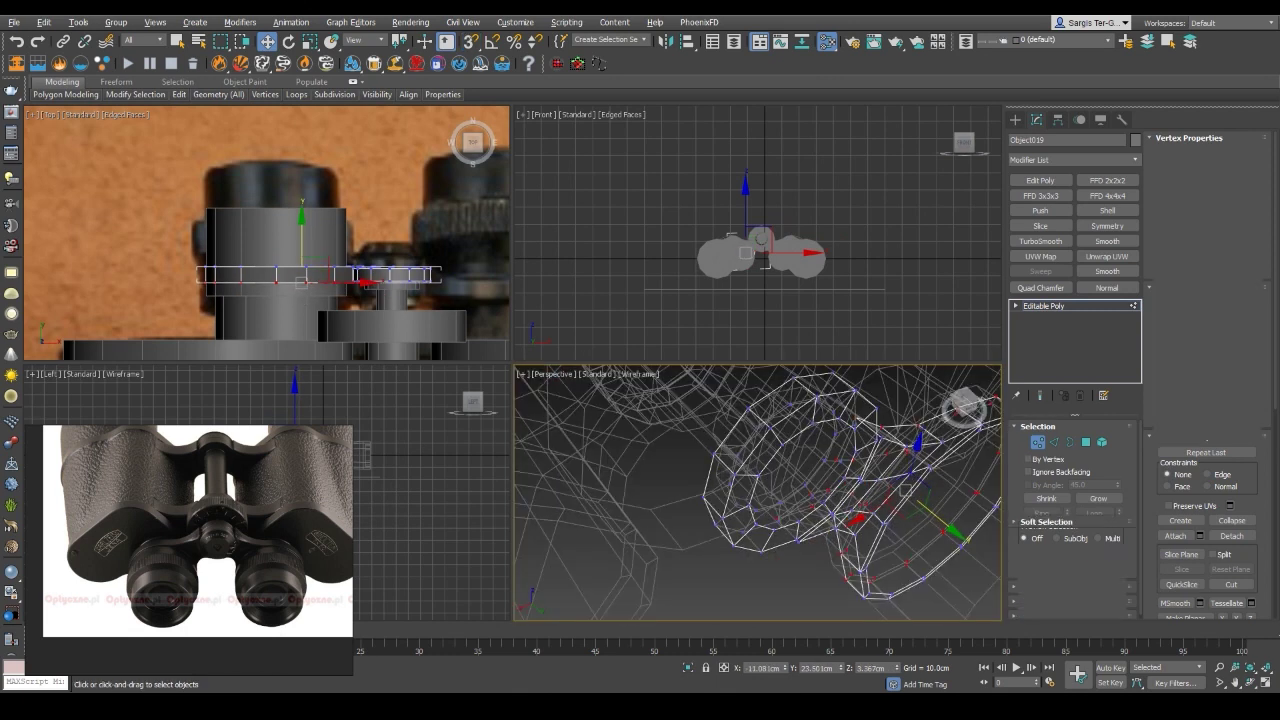
{"action": "key", "text": "2"}
{"action": "key", "text": "shift+z"}
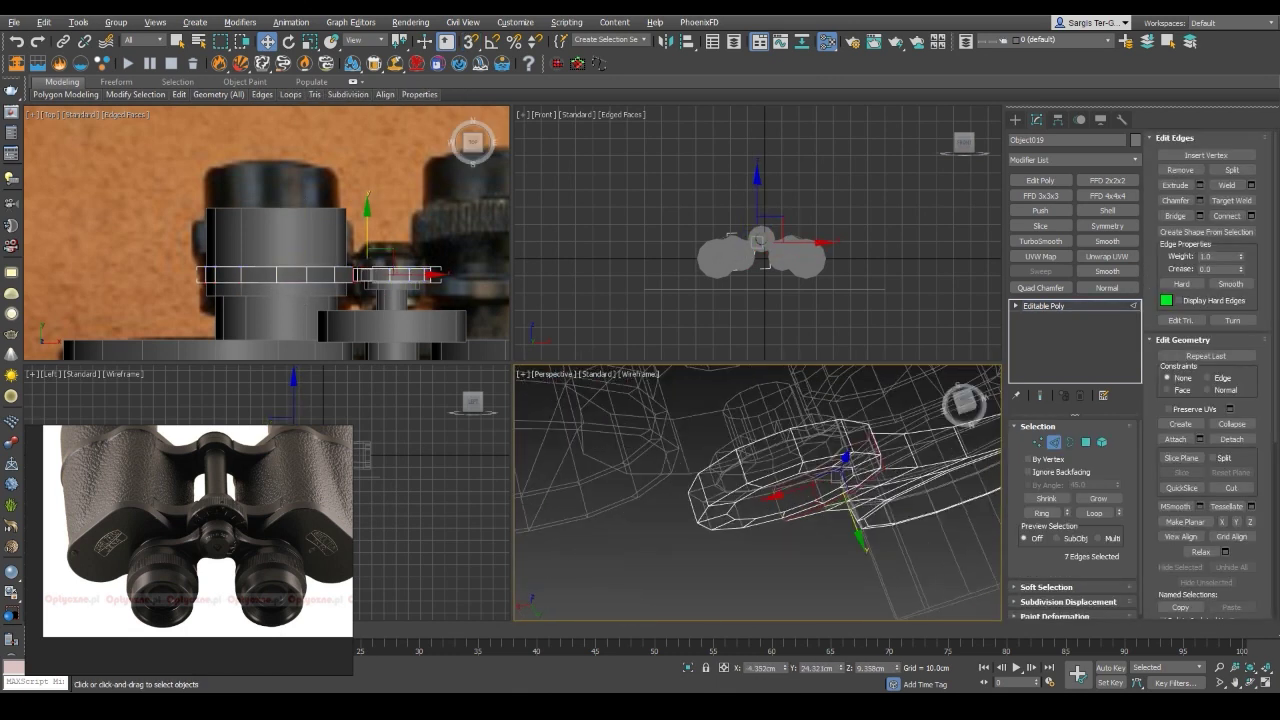
{"action": "key", "text": "F3"}
{"action": "key", "text": "z"}
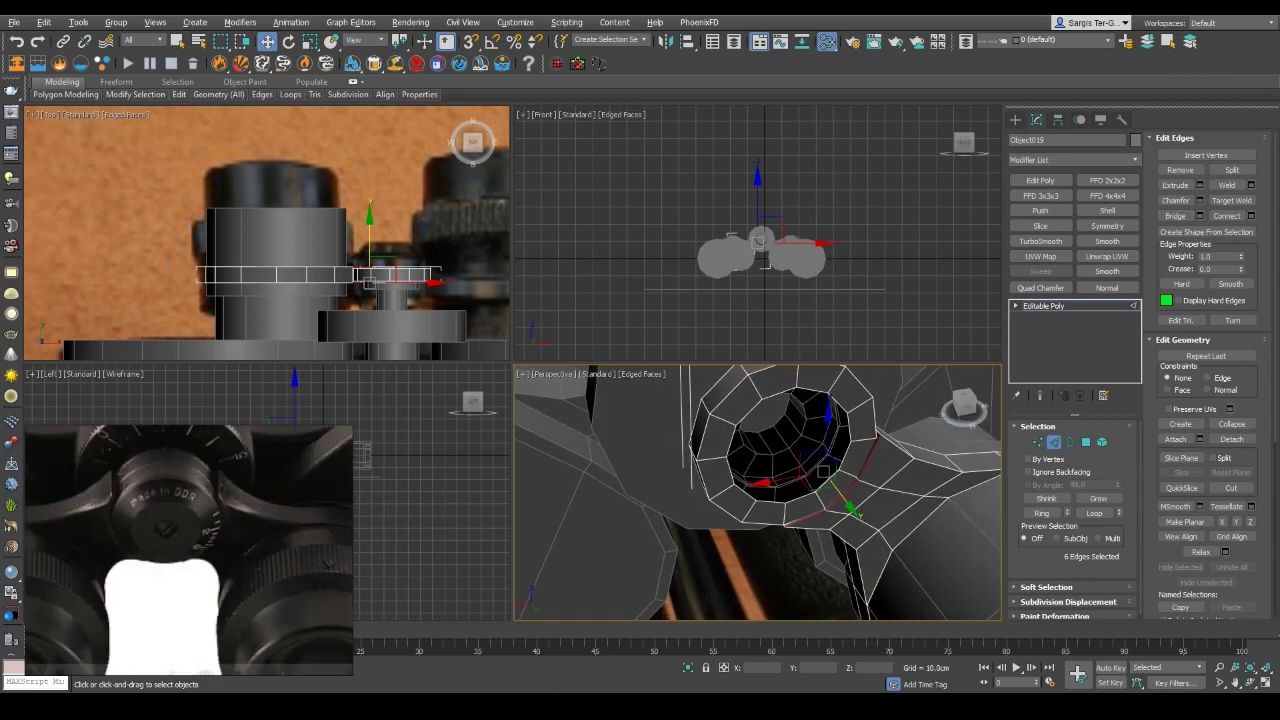
{"action": "middle_click_drag", "start_coordinate": [822, 470], "coordinate": [770, 470], "text": "alt"}
{"action": "key", "text": "6"}
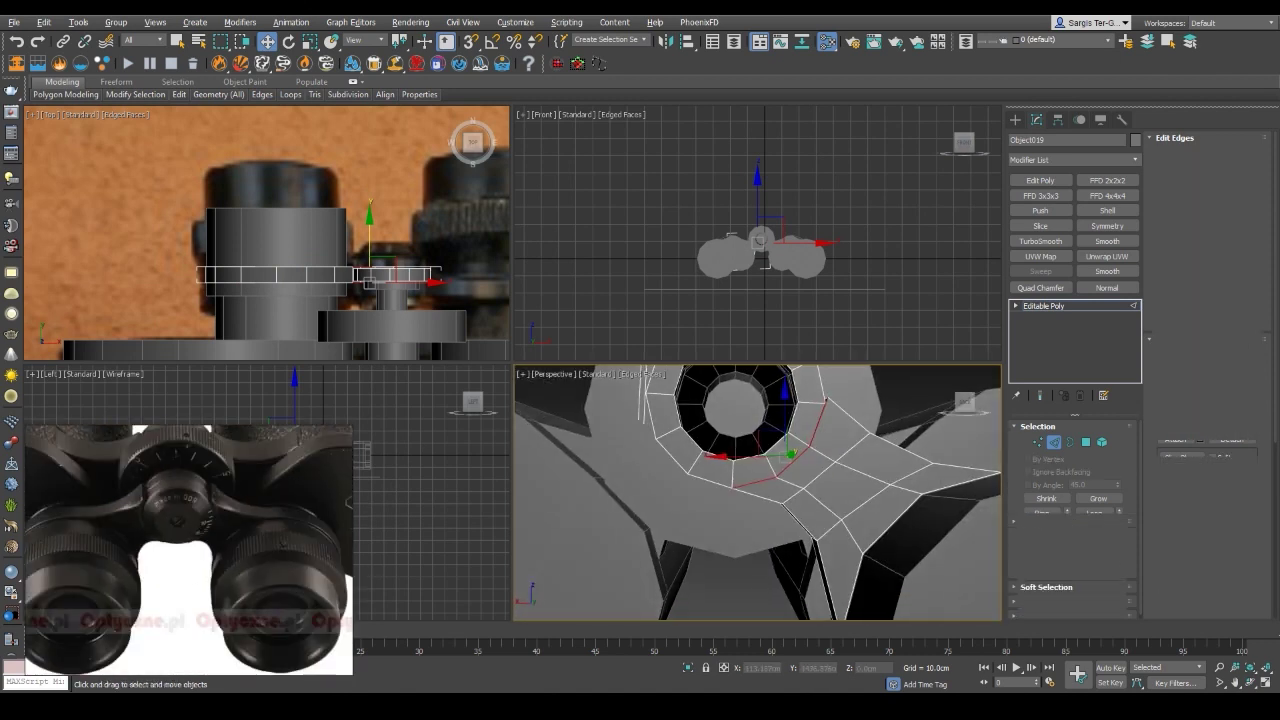
{"action": "scroll", "coordinate": [760, 470], "scroll_direction": "down", "scroll_amount": 3}
Shift-rotate the bridge arm into an instanced copy, turned about 20° toward the other barrel
{"action": "key", "text": "e"}
{"action": "key", "text": "shift+z"}
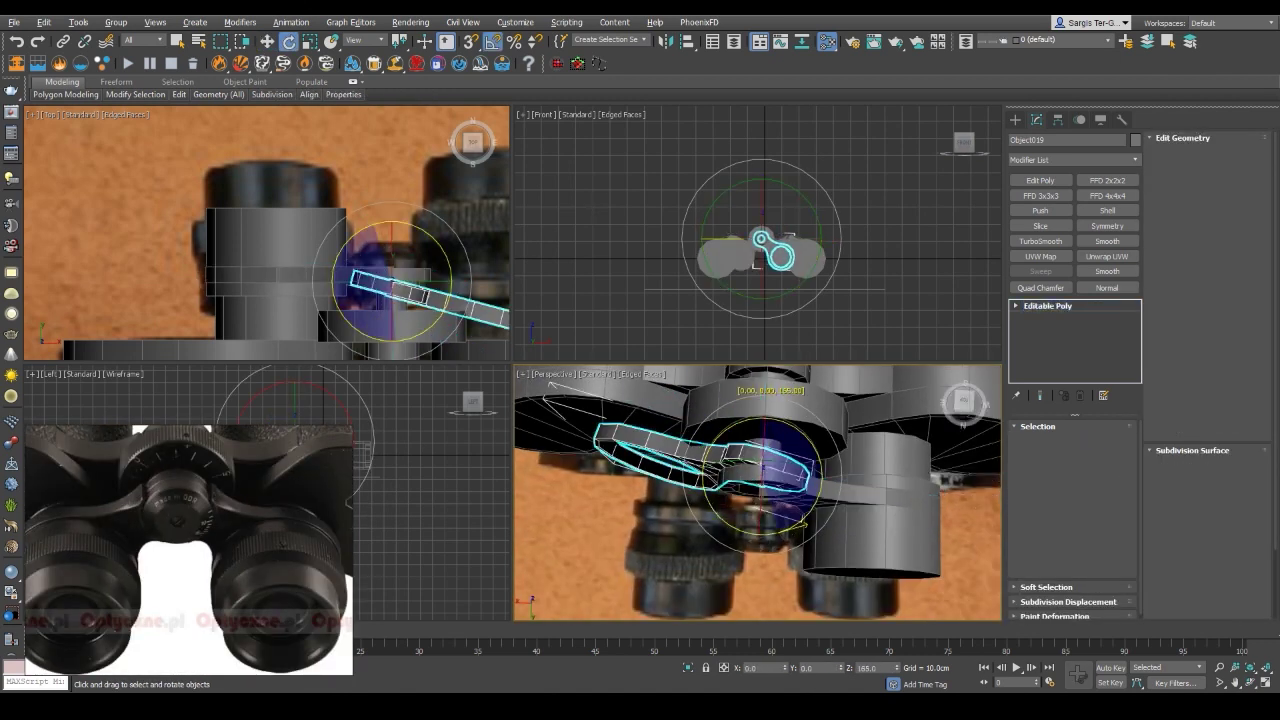
{"action": "left_click_drag", "start_coordinate": [806, 521], "coordinate": [808, 523], "text": "shift"}
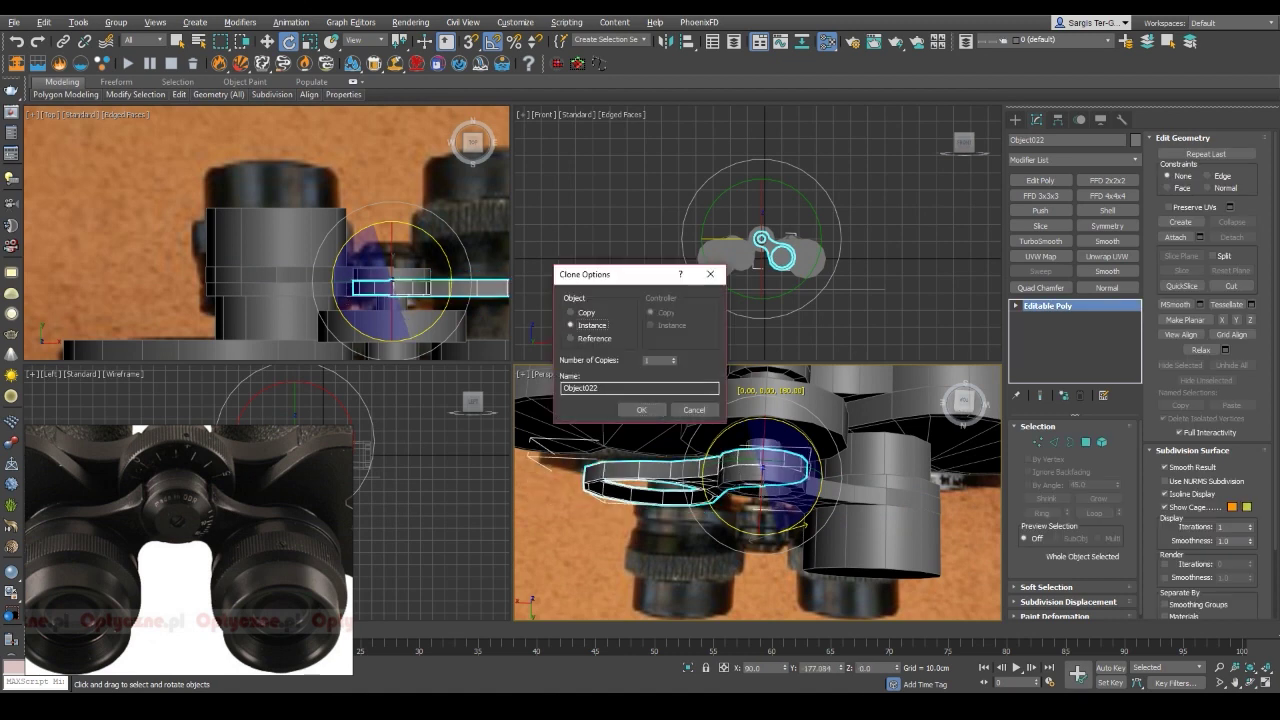
{"action": "middle_click_drag", "start_coordinate": [806, 521], "coordinate": [826, 484], "text": "alt"}
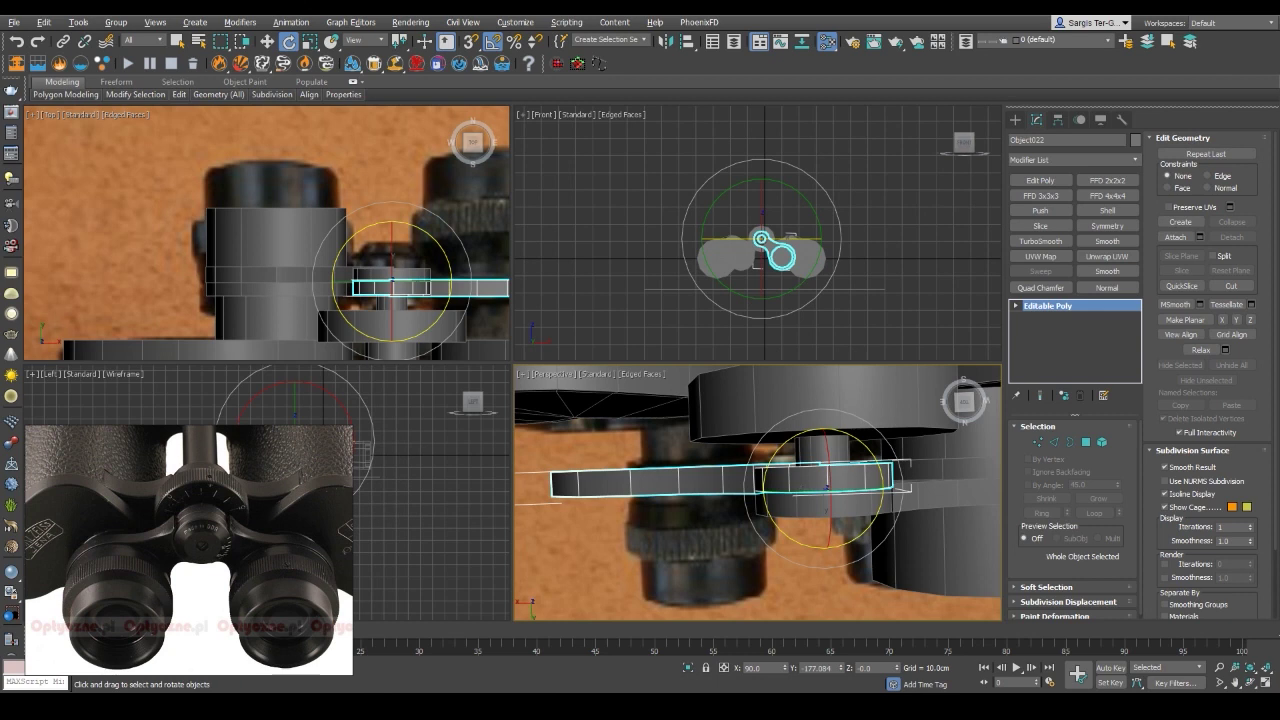
{"action": "middle_click_drag", "start_coordinate": [826, 484], "coordinate": [880, 500], "text": "alt"}
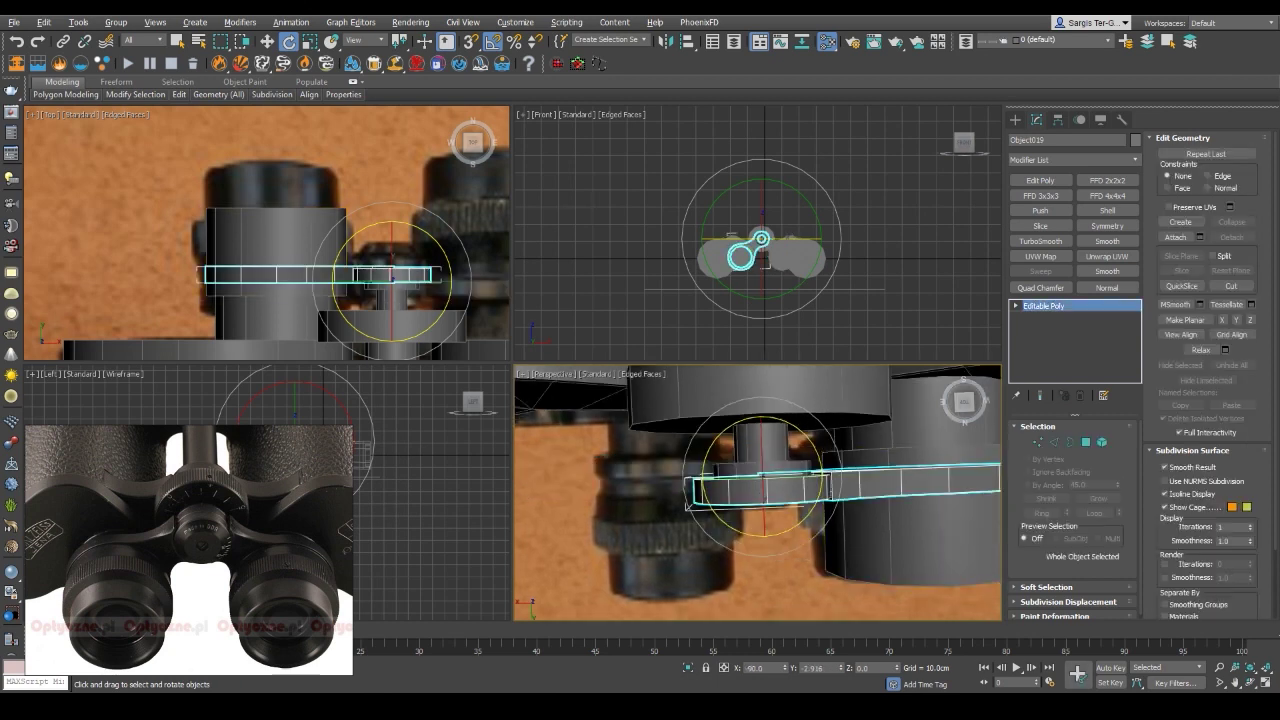
{"action": "left_click_drag", "start_coordinate": [745, 533], "coordinate": [800, 520]}
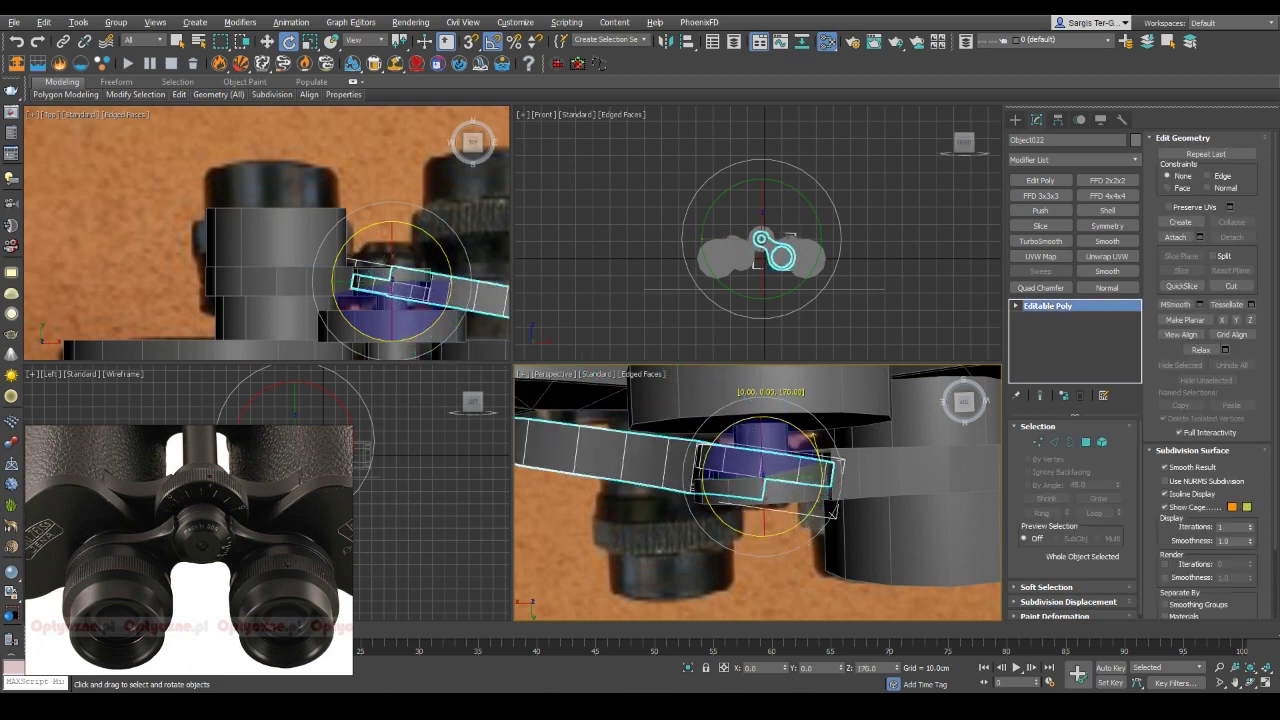
Check both bridge arms around the hinge with edge overlay and wireframe views
{"action": "key", "text": "Return"}
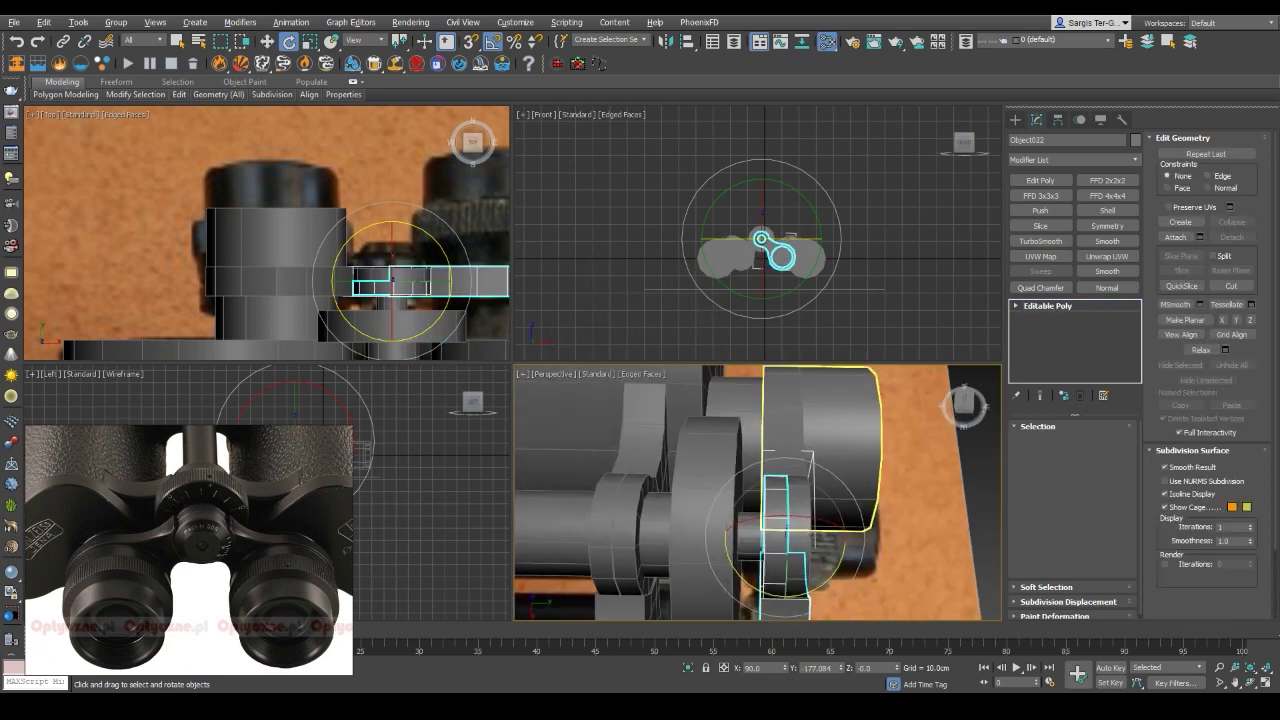
{"action": "key", "text": "w"}
{"action": "key", "text": "F4"}
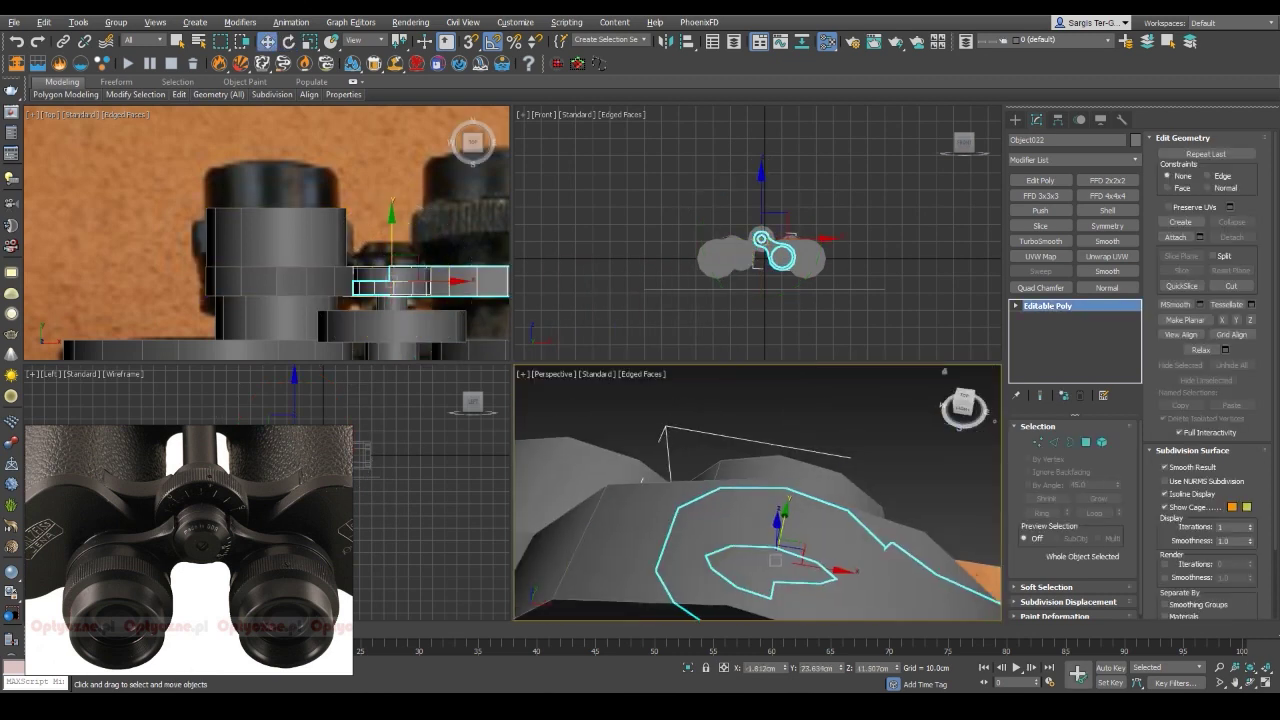
{"action": "middle_click_drag", "start_coordinate": [760, 500], "coordinate": [760, 540], "text": "alt"}
{"action": "left_click_drag", "start_coordinate": [800, 555], "coordinate": [650, 555]}
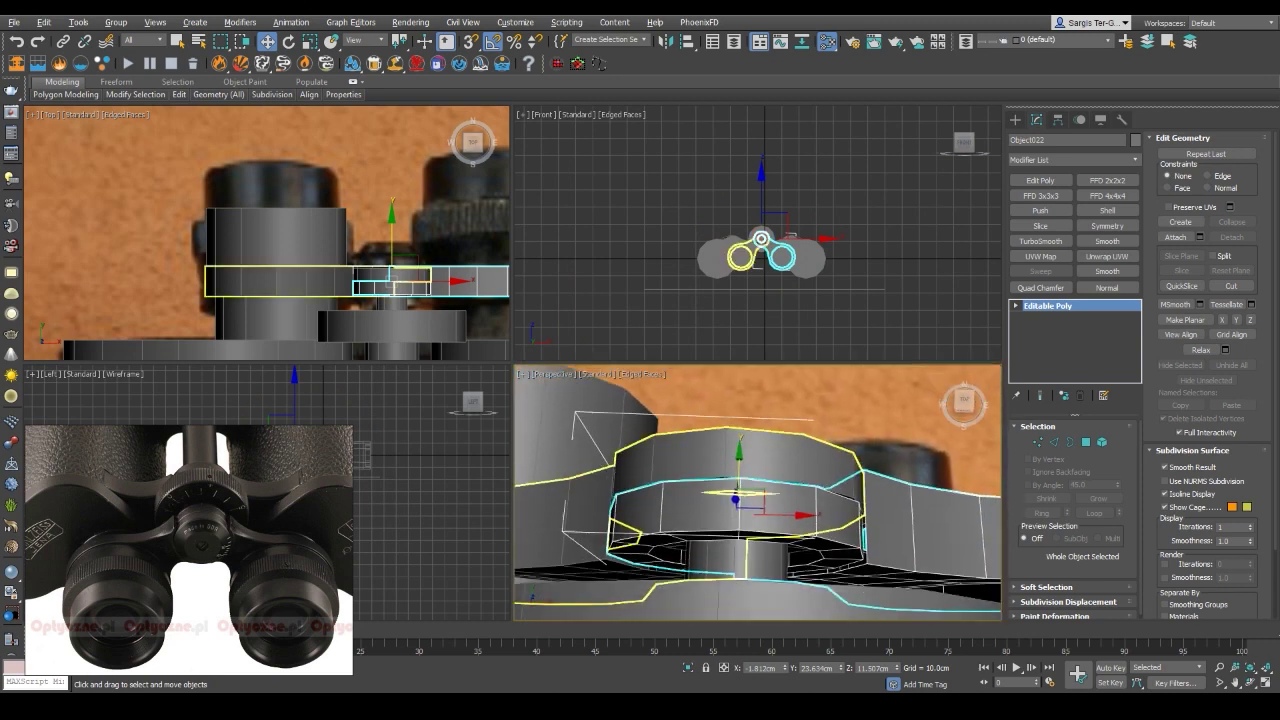
{"action": "key", "text": "F4"}
{"action": "key", "text": "F3"}
{"action": "middle_click_drag", "start_coordinate": [760, 500], "coordinate": [760, 540], "text": "alt"}
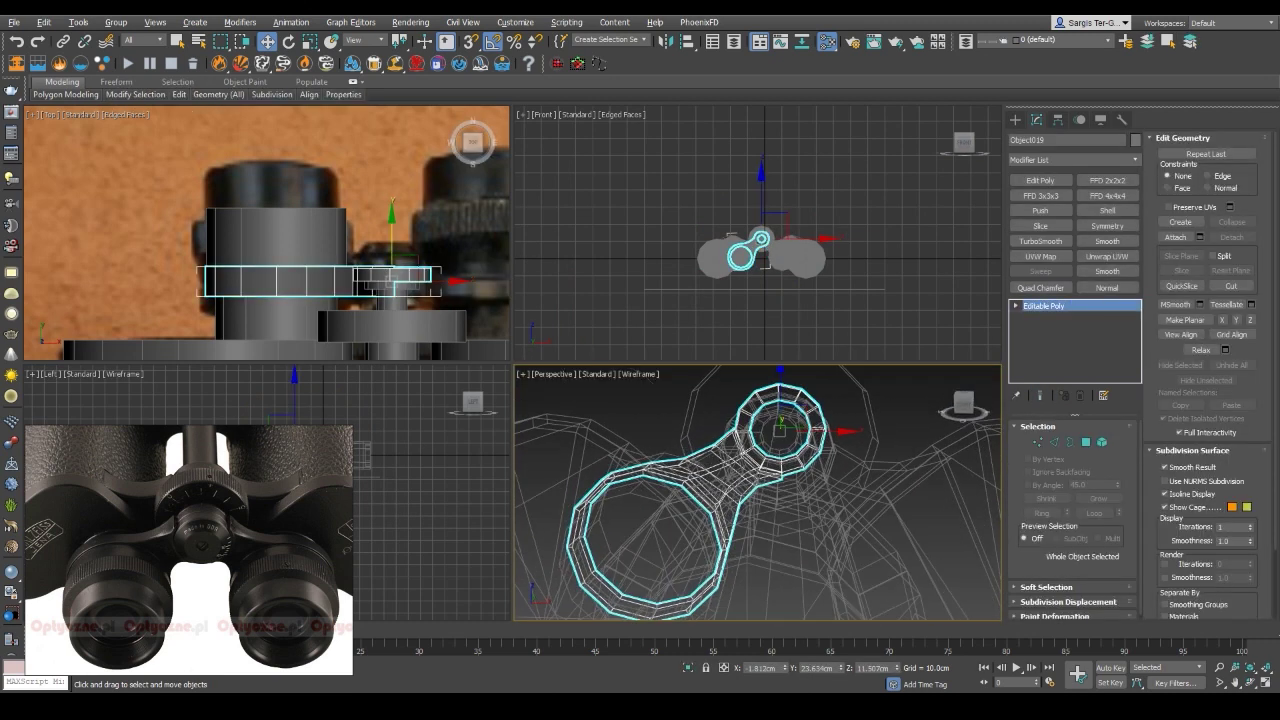
{"action": "key", "text": "F3"}
Clear the selection and select the left eyepiece cylinder, viewing it from under the hinge
{"action": "key", "text": "ctrl+d"}
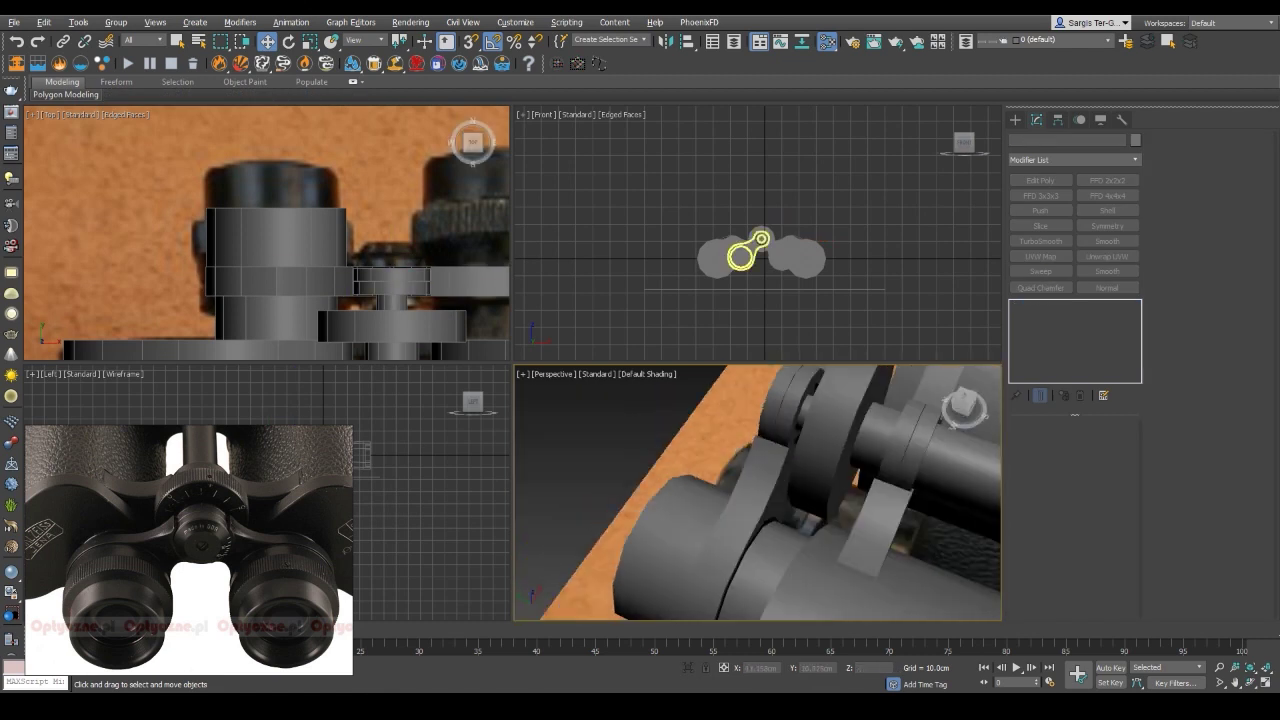
{"action": "middle_click_drag", "start_coordinate": [760, 490], "coordinate": [760, 540], "text": "alt"}
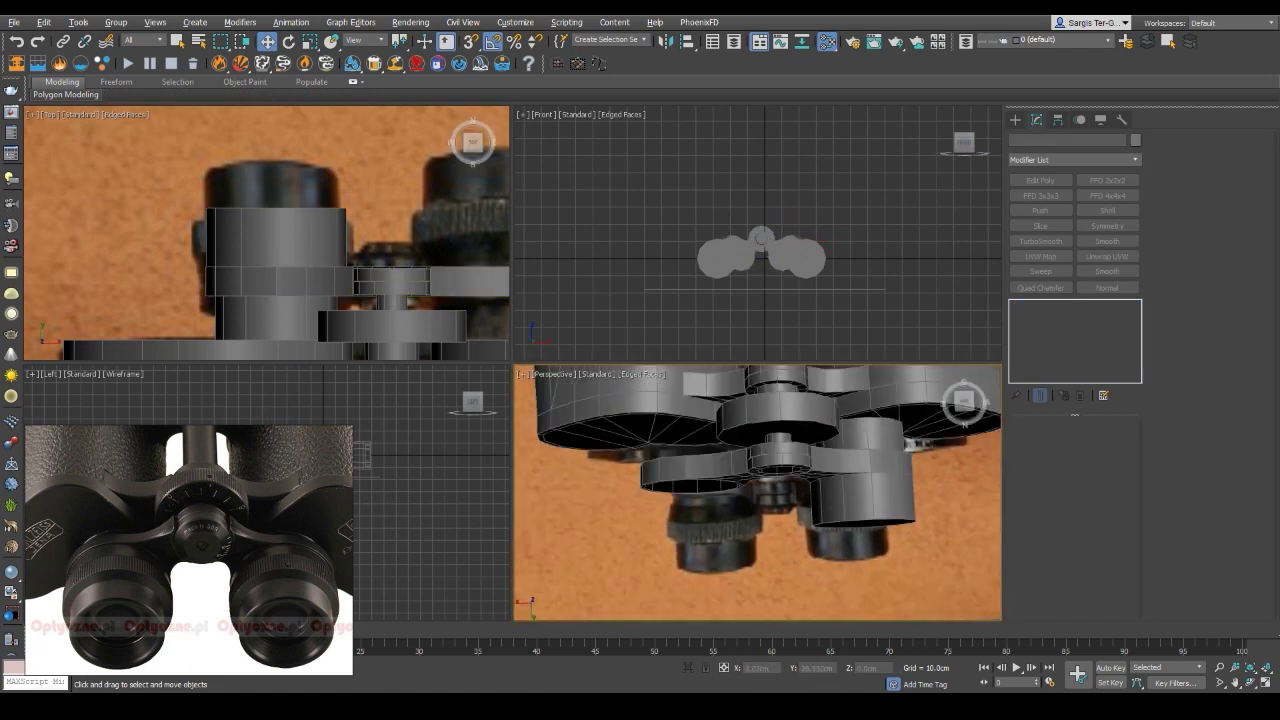
{"action": "middle_click_drag", "start_coordinate": [760, 490], "coordinate": [760, 540], "text": "alt"}
{"action": "scroll", "coordinate": [267, 232], "scroll_direction": "up", "scroll_amount": 3}
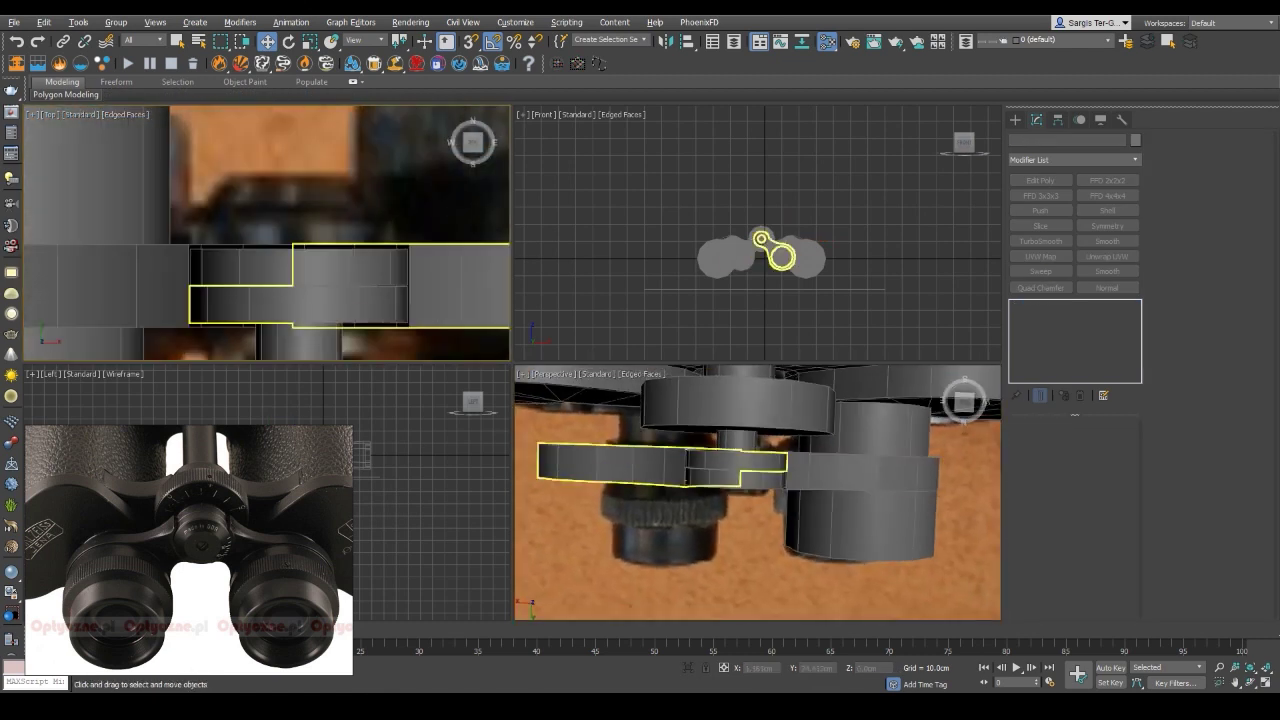
{"action": "scroll", "coordinate": [267, 232], "scroll_direction": "down", "scroll_amount": 5}
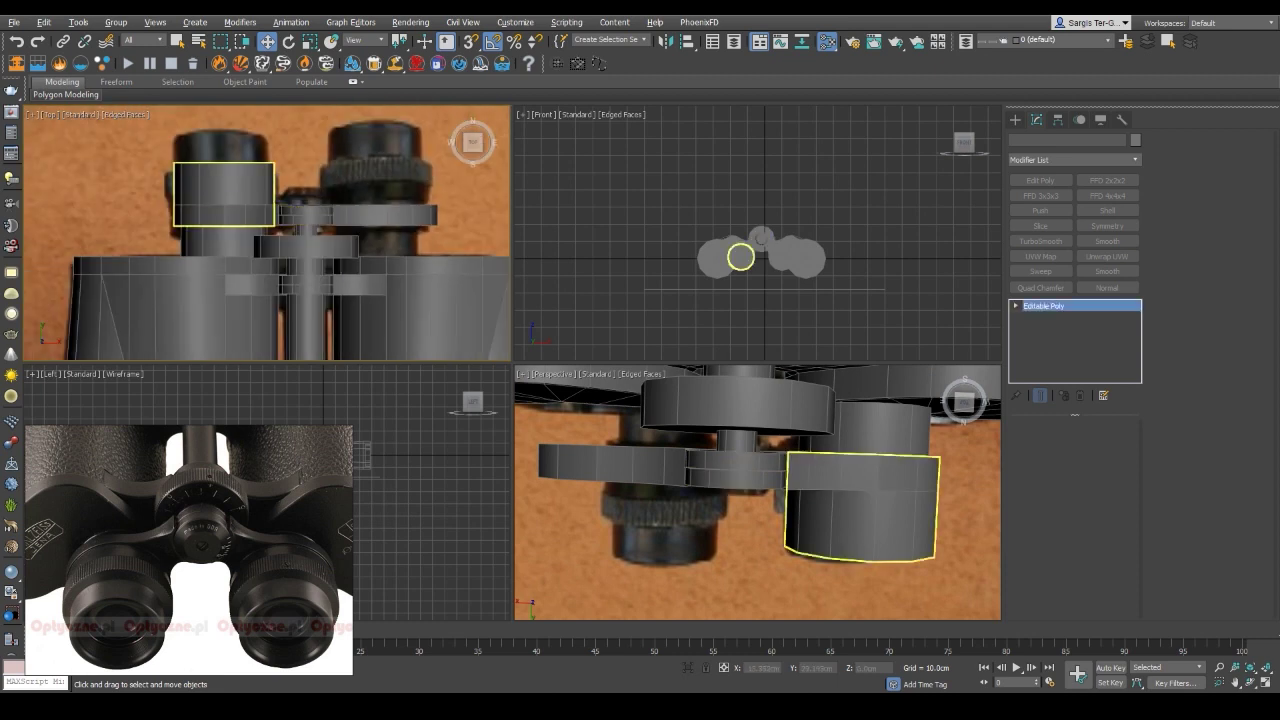
{"action": "left_click", "coordinate": [224, 195]}
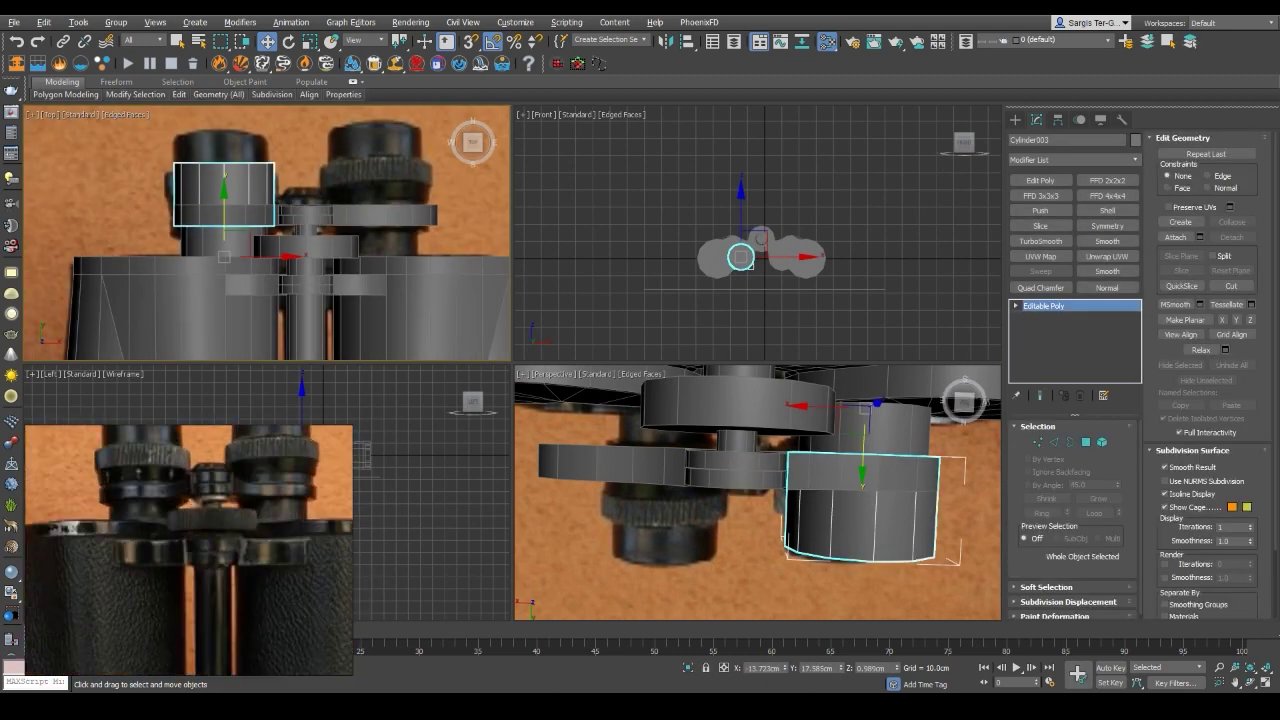
{"action": "middle_click_drag", "start_coordinate": [770, 480], "coordinate": [821, 470], "text": "alt"}
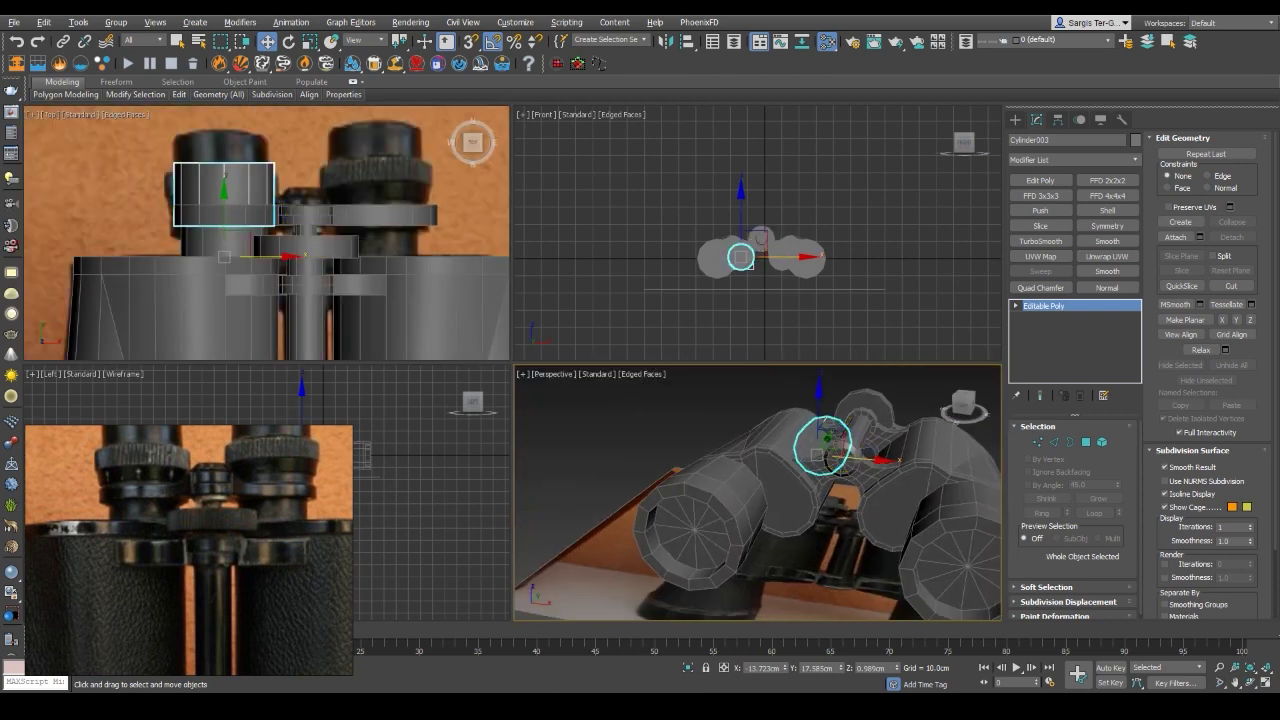
{"action": "scroll", "coordinate": [821, 470], "scroll_direction": "up", "scroll_amount": 5}
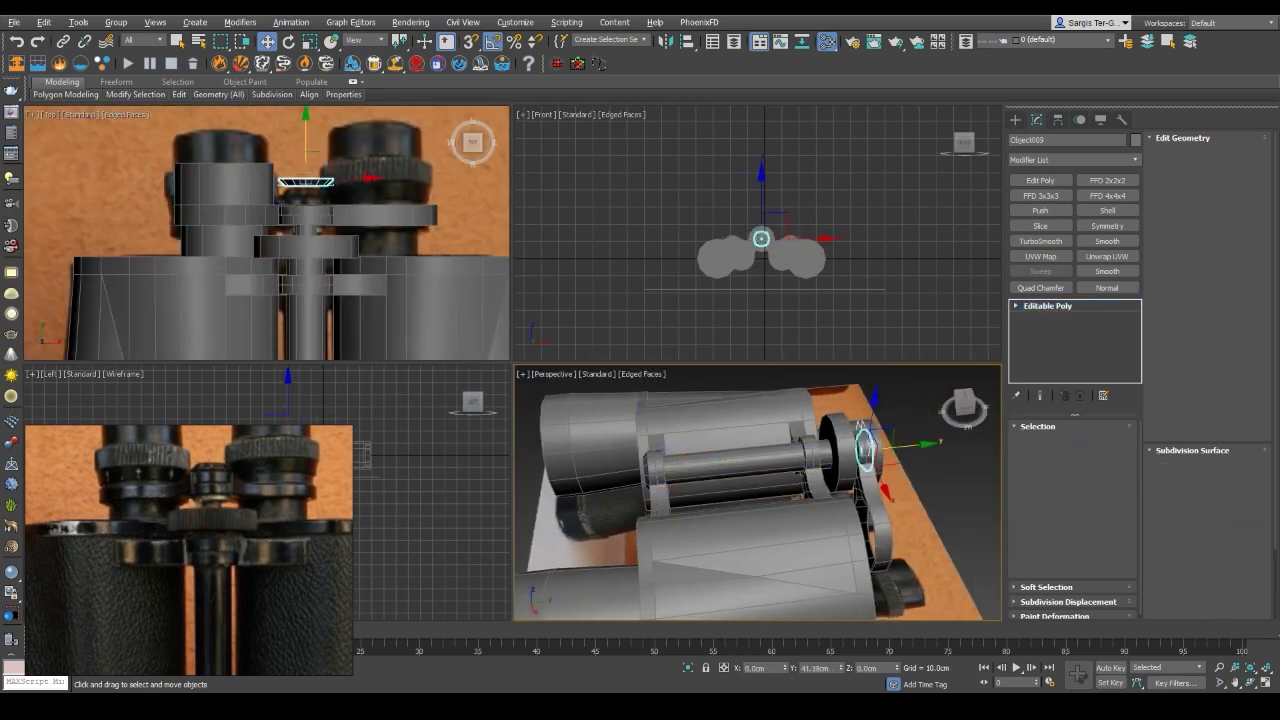
Instance-copy the small hinge ring and vertex-snap the copy onto the hinge column
{"action": "left_click_drag", "start_coordinate": [864, 447], "coordinate": [879, 448], "text": "shift"}
{"action": "left_click", "coordinate": [641, 410]}
{"action": "key", "text": "z"}
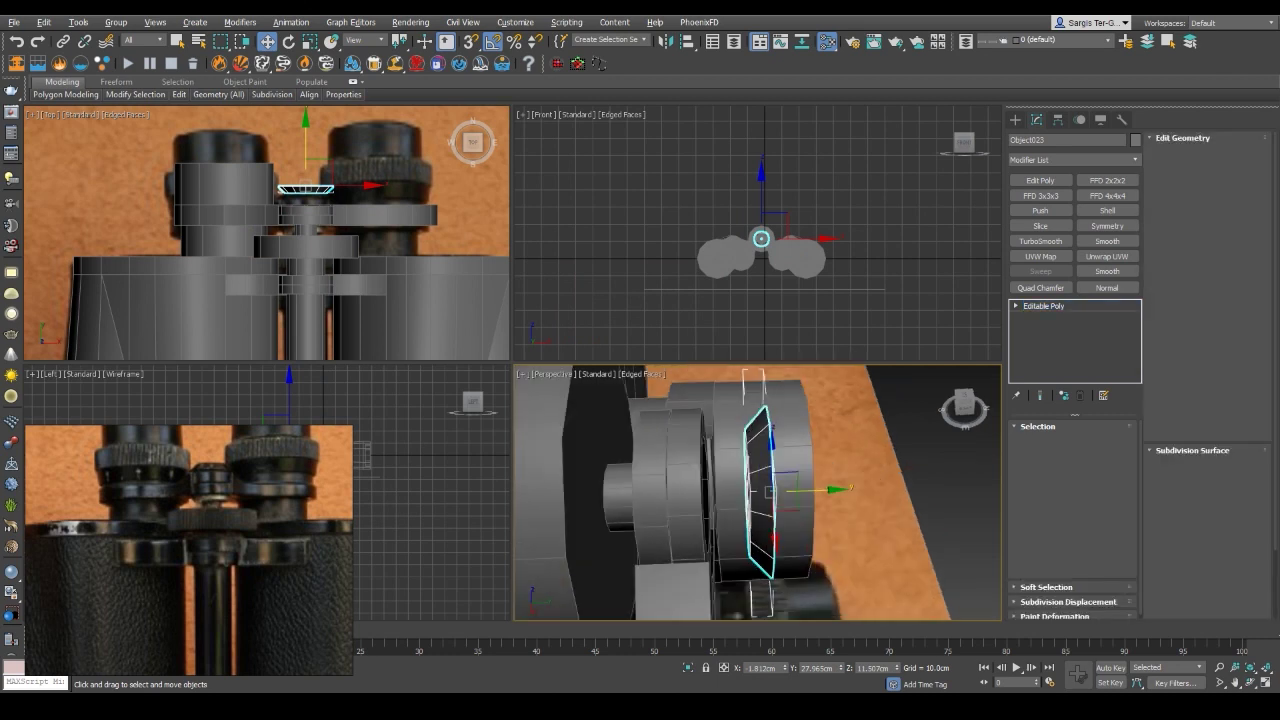
{"action": "key", "text": "e"}
{"action": "key", "text": "w"}
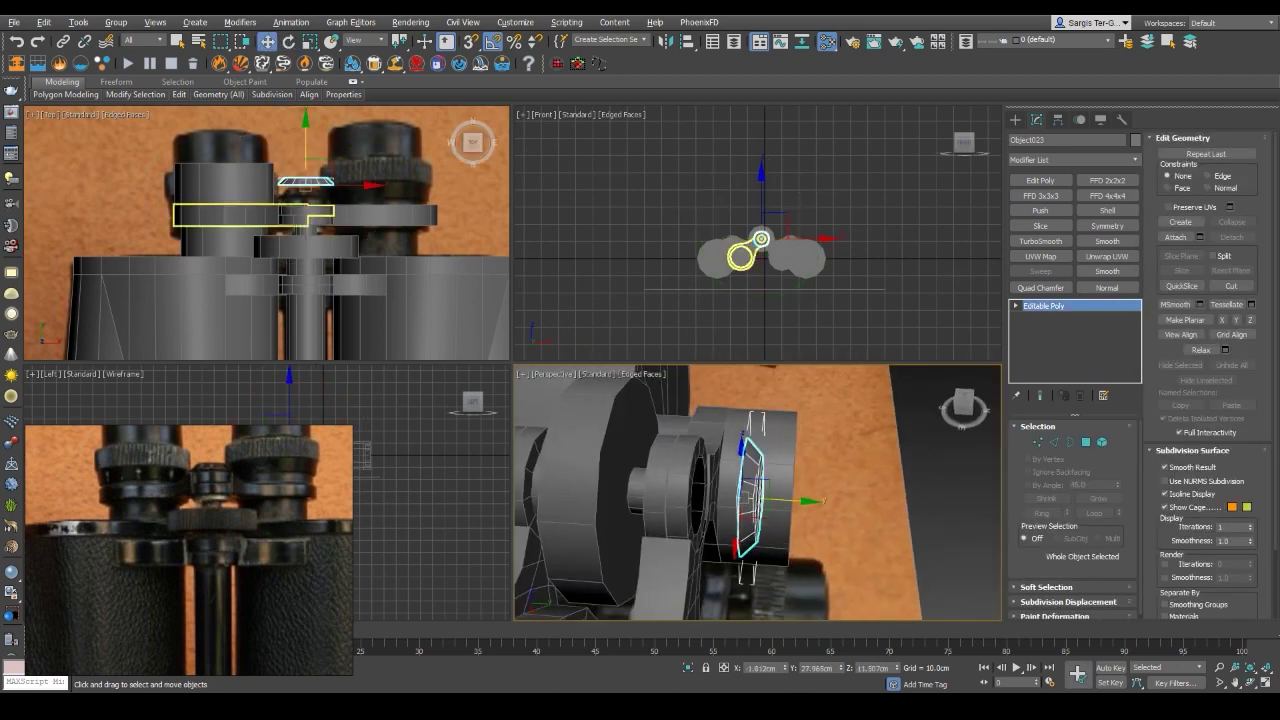
{"action": "key", "text": "s"}
{"action": "scroll", "coordinate": [760, 490], "scroll_direction": "up", "scroll_amount": 3}
{"action": "mouse_move", "coordinate": [700, 490]}
{"action": "middle_mouse_down", "text": "alt"}
{"action": "mouse_move", "coordinate": [585, 487]}
{"action": "mouse_move", "coordinate": [640, 490]}
{"action": "middle_mouse_up", "text": "alt"}
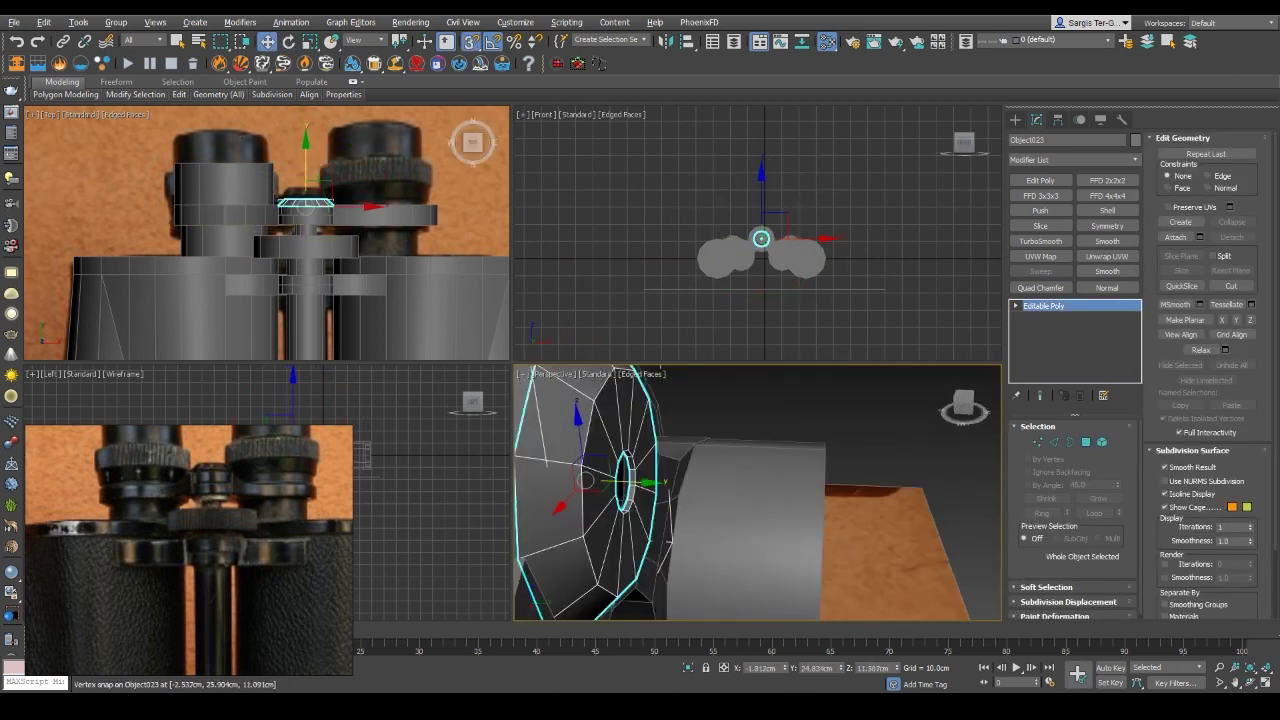
{"action": "key", "text": "ctrl+d"}
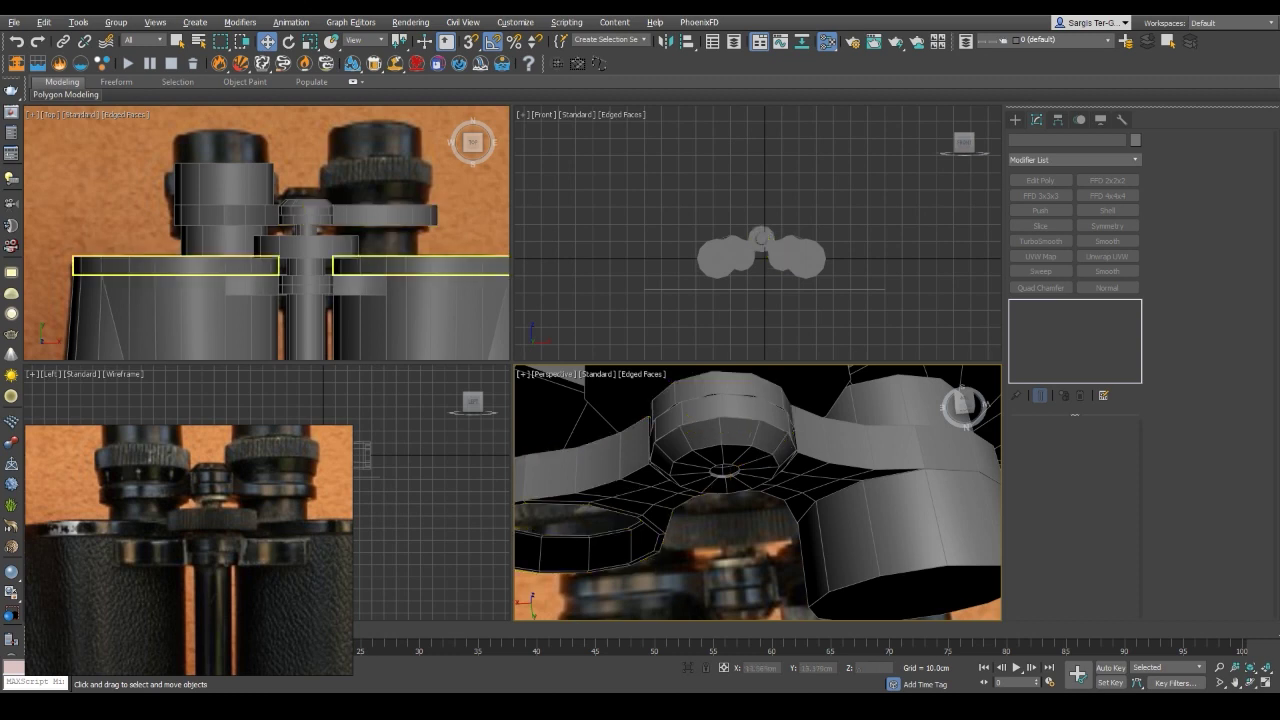
Check the centre knob, hinge bracket and hinge cylinder against another reference photo
{"action": "left_click", "coordinate": [723, 519]}
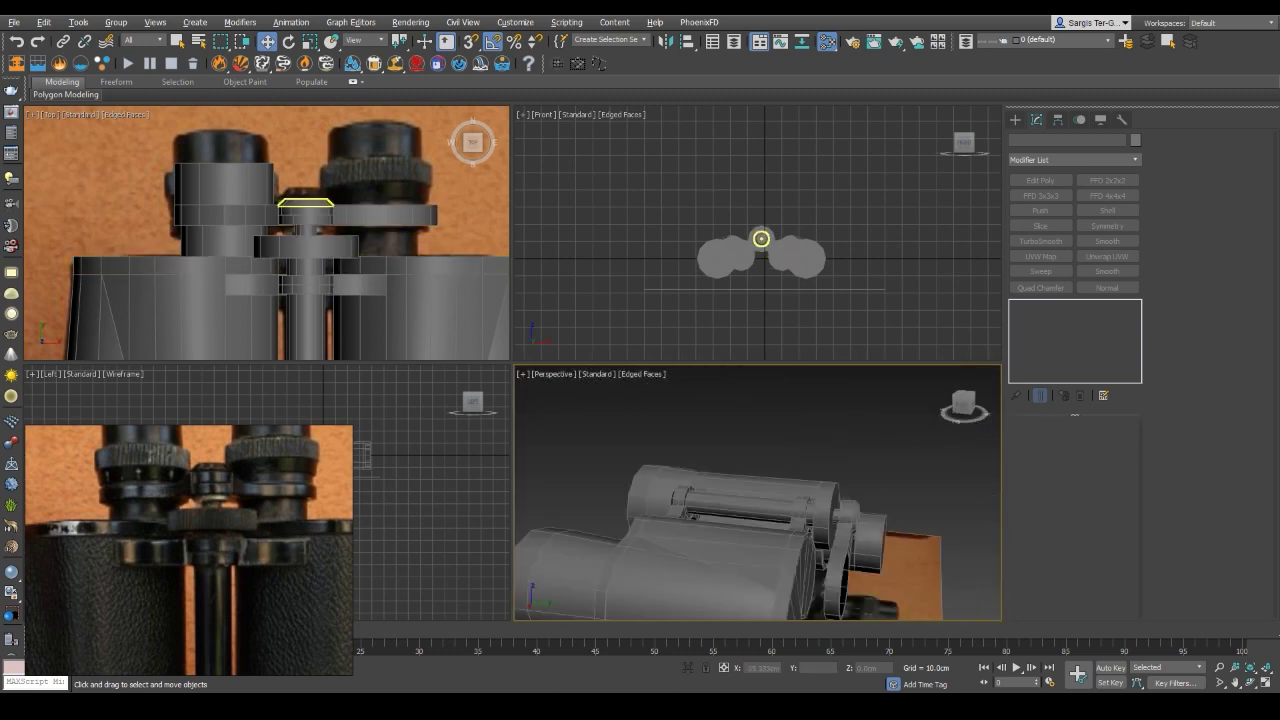
{"action": "mouse_move", "coordinate": [760, 500]}
{"action": "middle_mouse_down", "text": "alt"}
{"action": "mouse_move", "coordinate": [800, 460]}
{"action": "mouse_move", "coordinate": [790, 470]}
{"action": "middle_mouse_up", "text": "alt"}
{"action": "left_click", "coordinate": [785, 450]}
{"action": "left_click", "coordinate": [777, 560]}
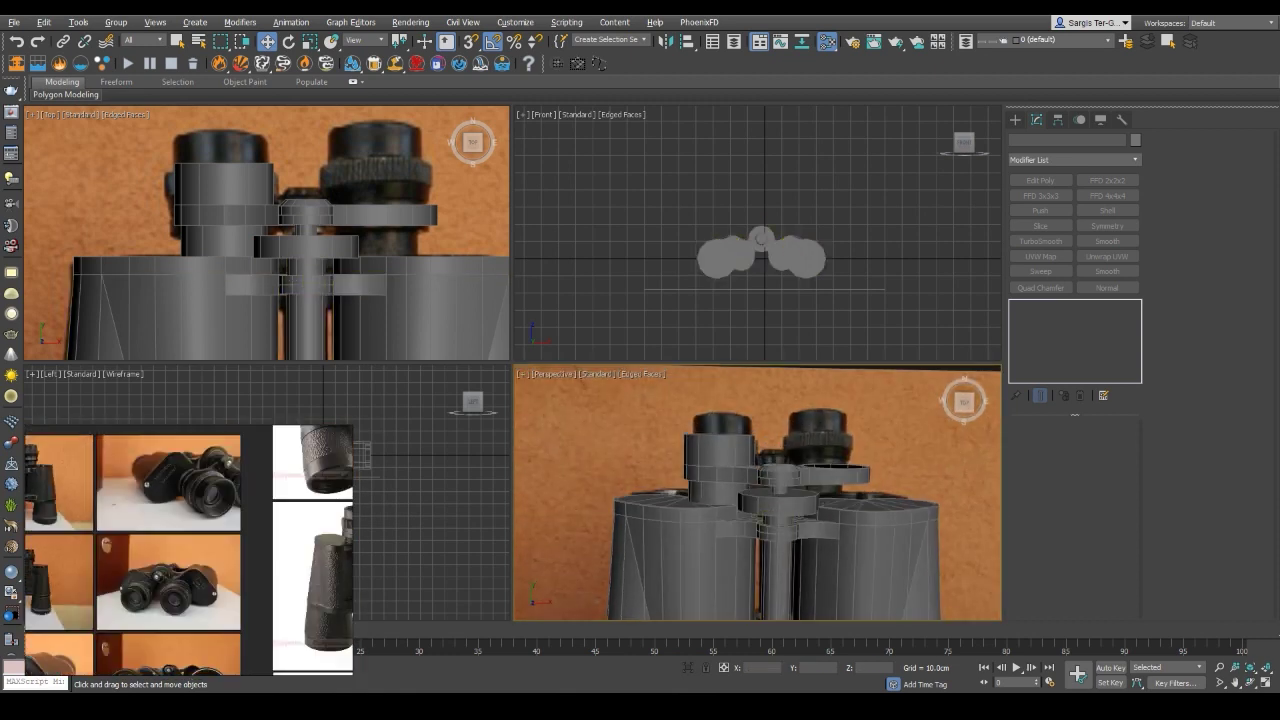
{"action": "left_click", "coordinate": [368, 532]}
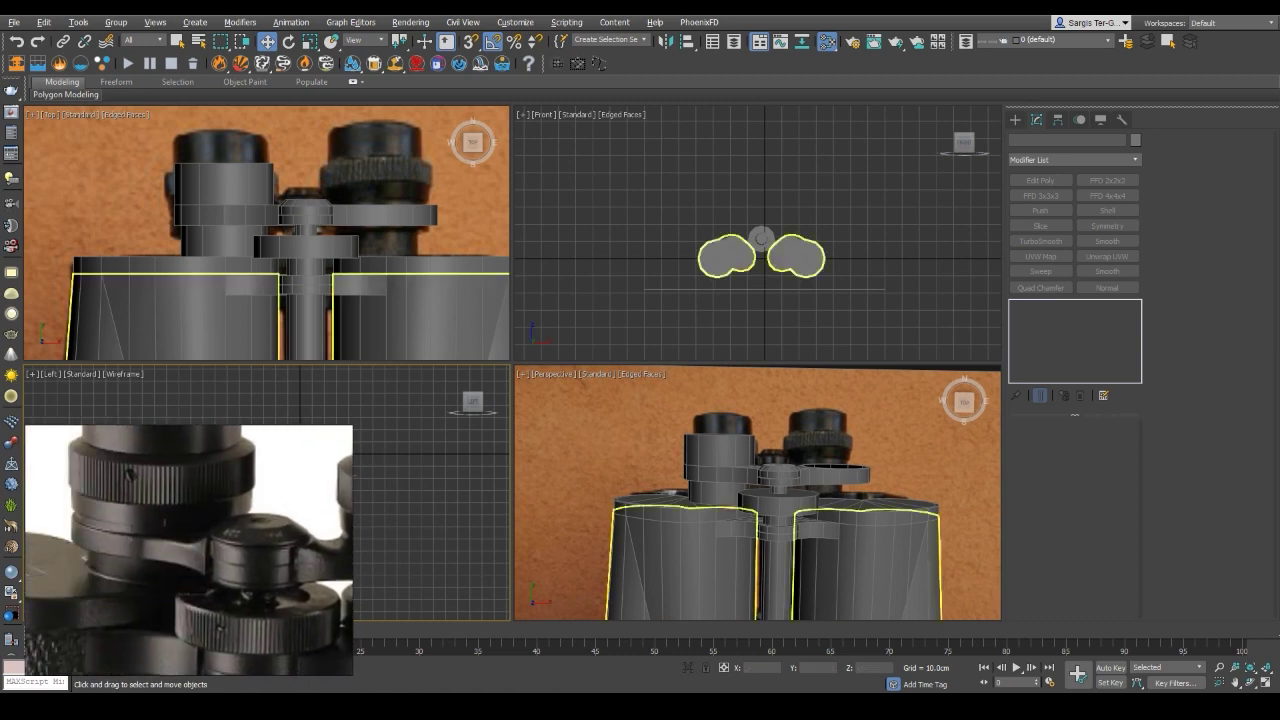
Select Cylinder003 and drag-select its top ring of polygons at Polygon level
{"action": "left_click", "coordinate": [715, 462]}
{"action": "key", "text": "z"}
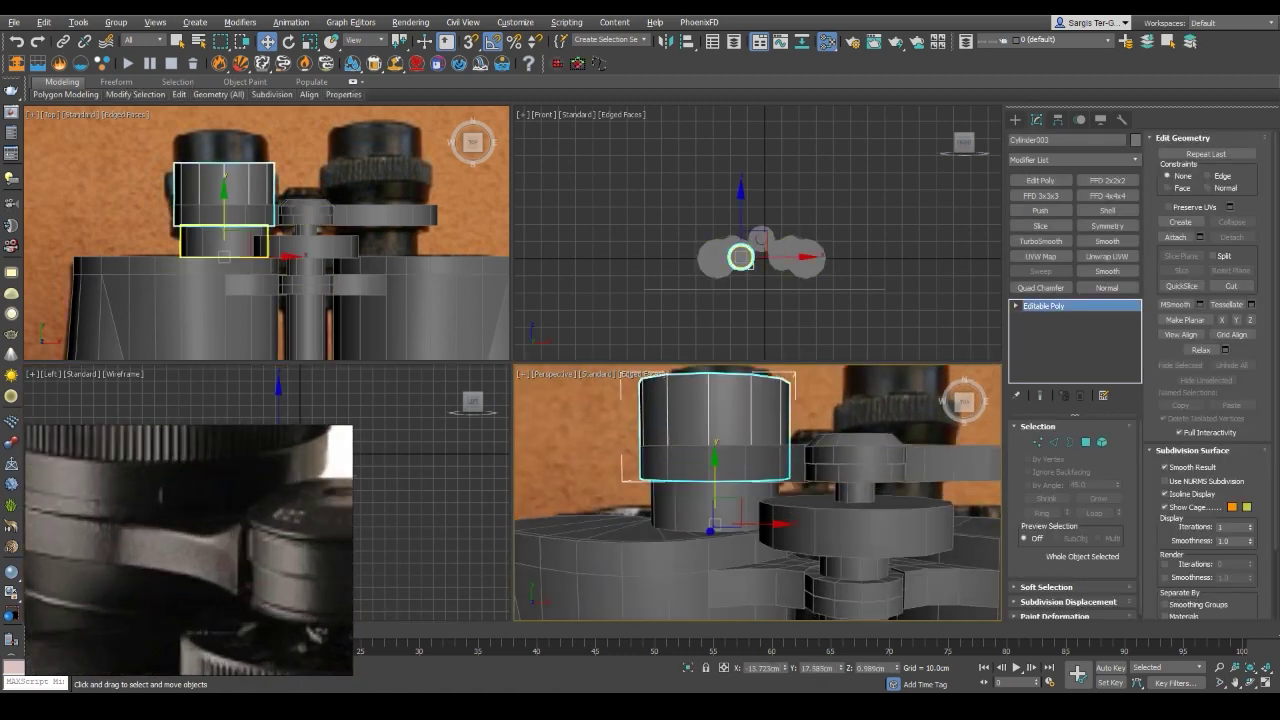
{"action": "middle_click_drag", "start_coordinate": [760, 480], "coordinate": [770, 520], "text": "alt"}
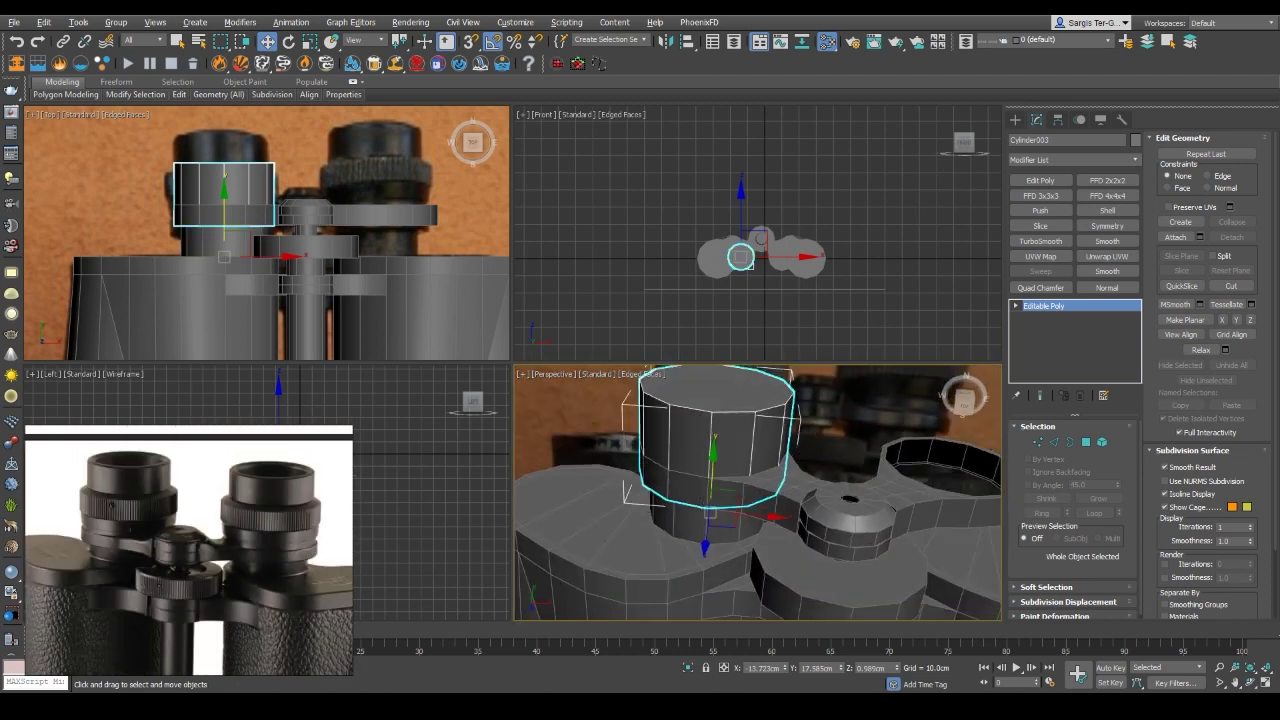
{"action": "middle_click_drag", "start_coordinate": [757, 500], "coordinate": [757, 450], "text": "alt"}
{"action": "scroll", "coordinate": [757, 490], "scroll_direction": "up", "scroll_amount": 3}
{"action": "scroll", "coordinate": [757, 490], "scroll_direction": "up", "scroll_amount": 2}
{"action": "scroll", "coordinate": [757, 490], "scroll_direction": "down", "scroll_amount": 6}
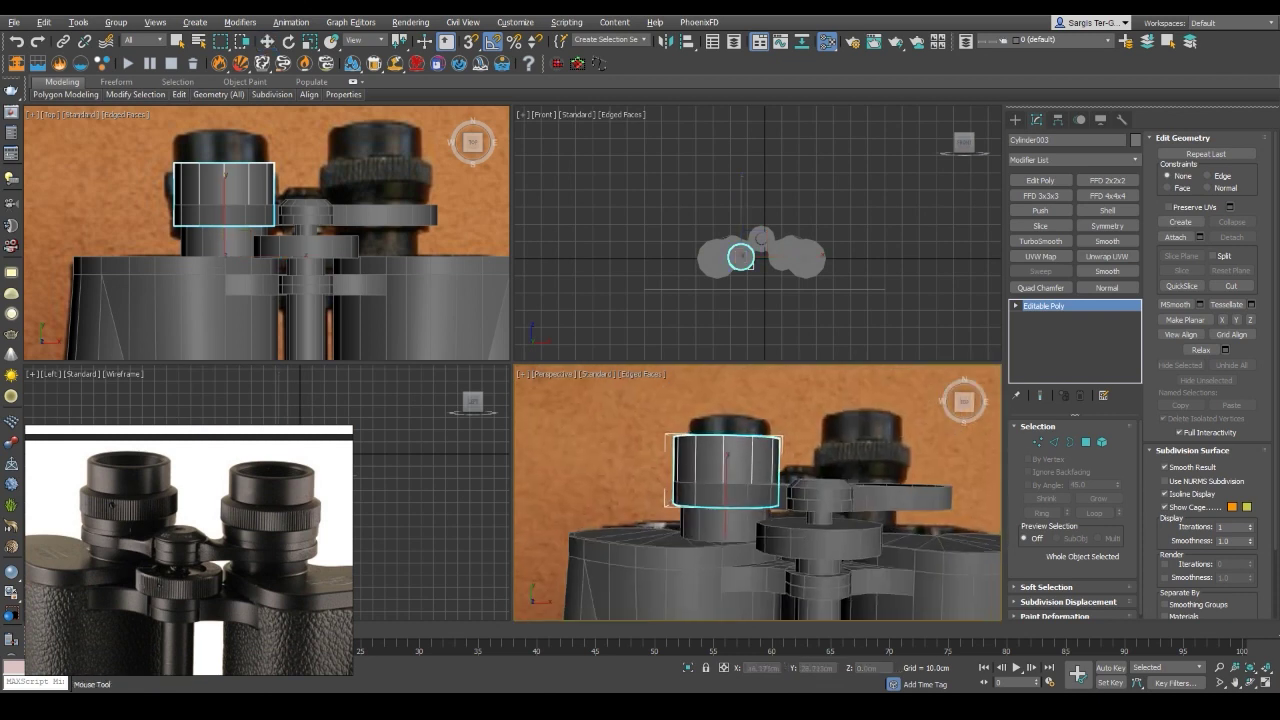
{"action": "scroll", "coordinate": [757, 490], "scroll_direction": "down", "scroll_amount": 1}
{"action": "scroll", "coordinate": [85, 172], "scroll_direction": "up", "scroll_amount": 3}
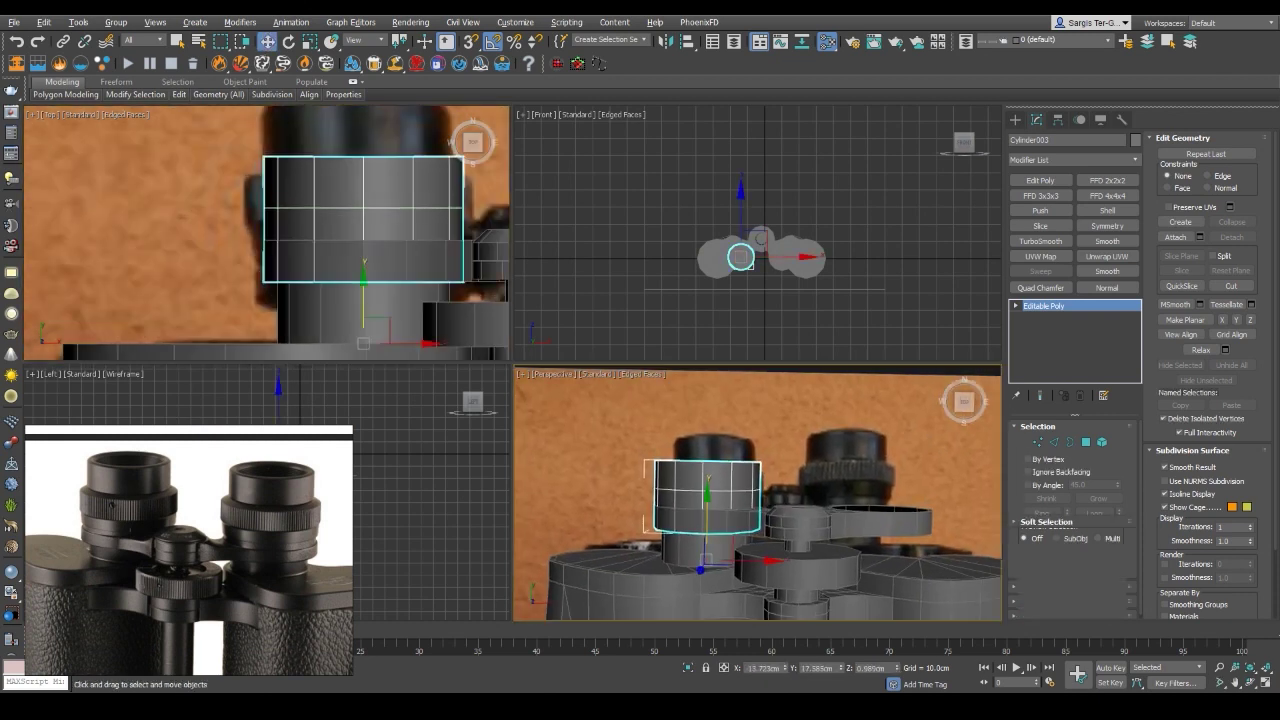
{"action": "key", "text": "4"}
{"action": "left_click_drag", "start_coordinate": [250, 145], "coordinate": [478, 207]}
Confirm detaching the top band as Object024 and return to object level
{"action": "mouse_move", "coordinate": [757, 500]}
{"action": "middle_mouse_down", "text": "alt"}
{"action": "mouse_move", "coordinate": [757, 560]}
{"action": "mouse_move", "coordinate": [740, 520]}
{"action": "middle_mouse_up", "text": "alt"}
{"action": "key", "text": "r"}
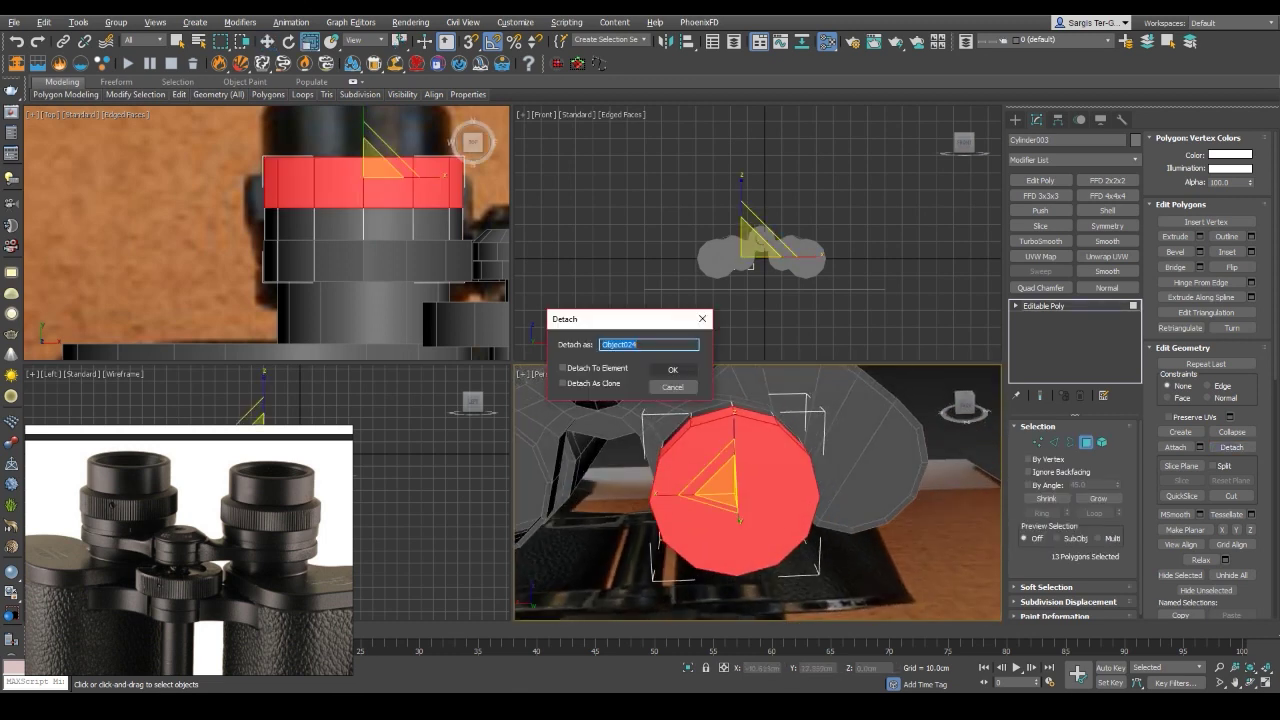
{"action": "left_click", "coordinate": [672, 369]}
{"action": "key", "text": "6"}
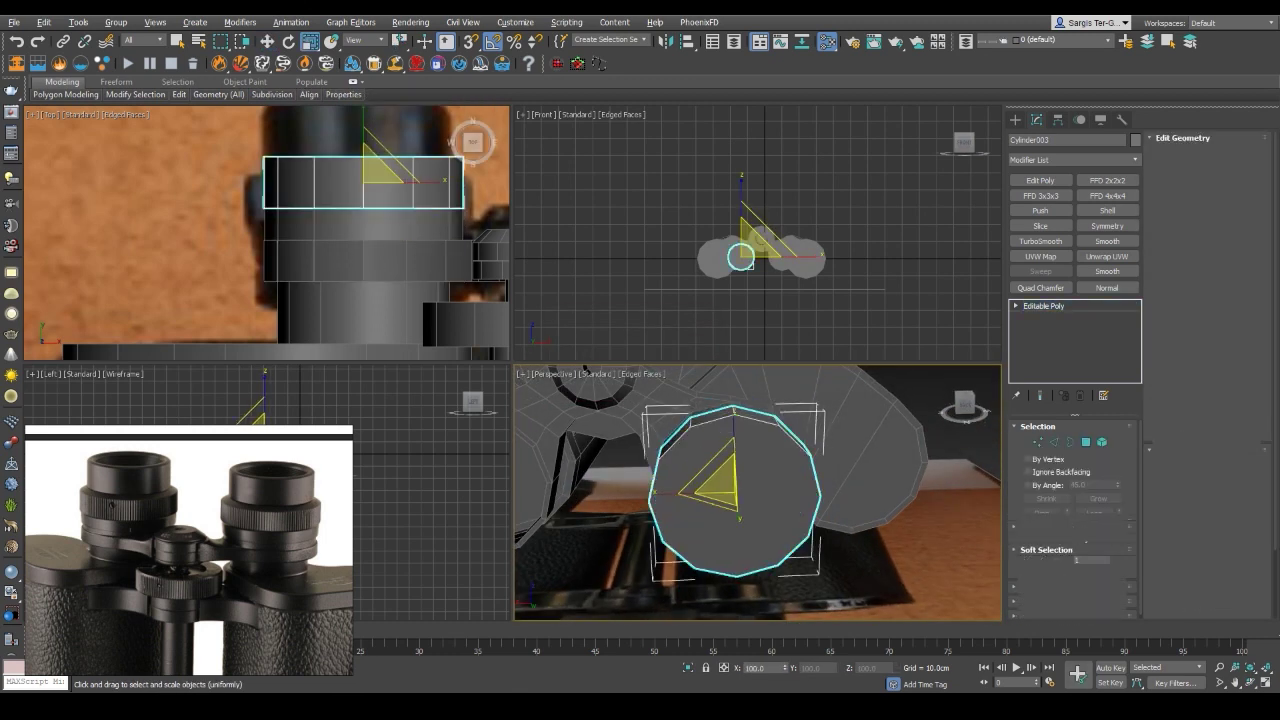
{"action": "key", "text": "4"}
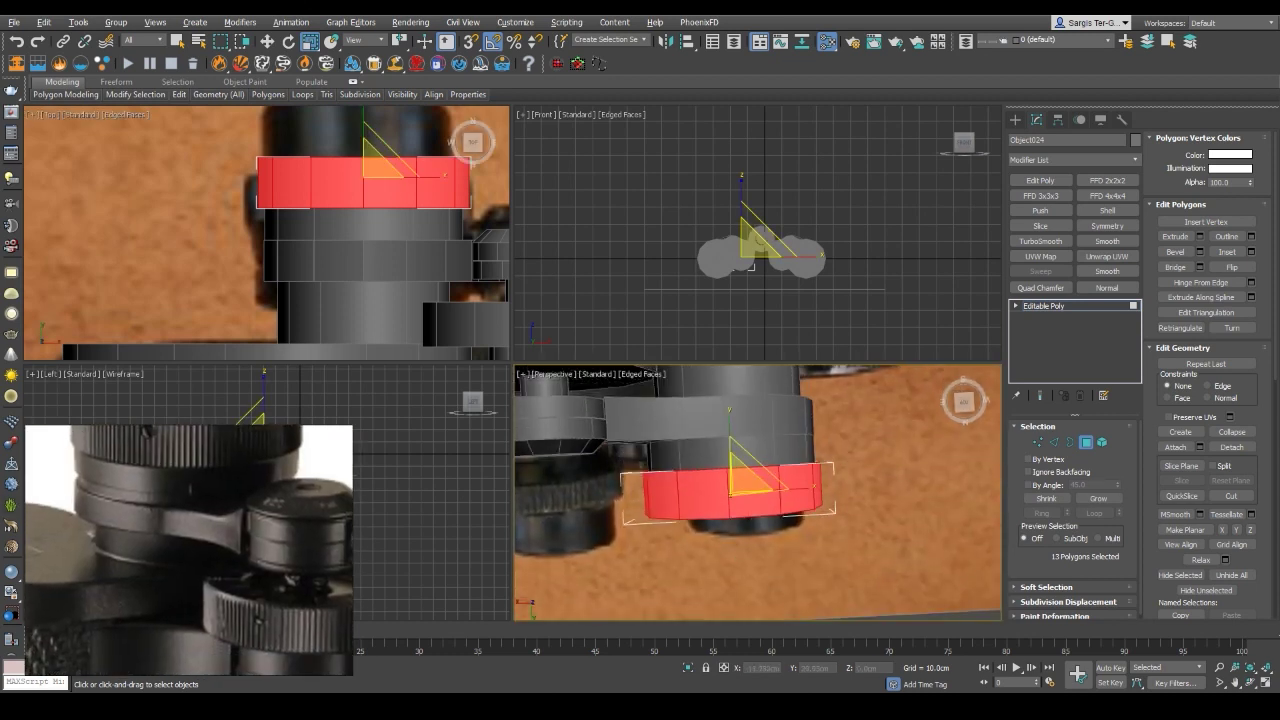
Inspect Cylinder003 and the bridge arm Object019's open borders in wireframe
{"action": "mouse_move", "coordinate": [613, 455]}
{"action": "middle_mouse_down", "text": "alt"}
{"action": "mouse_move", "coordinate": [760, 450]}
{"action": "mouse_move", "coordinate": [700, 430]}
{"action": "mouse_move", "coordinate": [680, 490]}
{"action": "mouse_move", "coordinate": [700, 488]}
{"action": "mouse_move", "coordinate": [690, 530]}
{"action": "mouse_move", "coordinate": [720, 480]}
{"action": "mouse_move", "coordinate": [700, 500]}
{"action": "mouse_move", "coordinate": [700, 470]}
{"action": "mouse_move", "coordinate": [720, 480]}
{"action": "mouse_move", "coordinate": [710, 500]}
{"action": "mouse_move", "coordinate": [740, 480]}
{"action": "mouse_move", "coordinate": [760, 500]}
{"action": "mouse_move", "coordinate": [770, 490]}
{"action": "mouse_move", "coordinate": [740, 470]}
{"action": "middle_mouse_up", "text": "alt"}
{"action": "left_click", "coordinate": [690, 478]}
{"action": "left_click", "coordinate": [700, 470]}
{"action": "key", "text": "3"}
{"action": "key", "text": "F3"}
{"action": "key", "text": "F3"}
{"action": "key", "text": "3"}
{"action": "key", "text": "r"}
Select Cylinder003 and pick its upper vertex rings in Vertex mode
{"action": "key", "text": "F3"}
{"action": "left_click", "coordinate": [740, 257]}
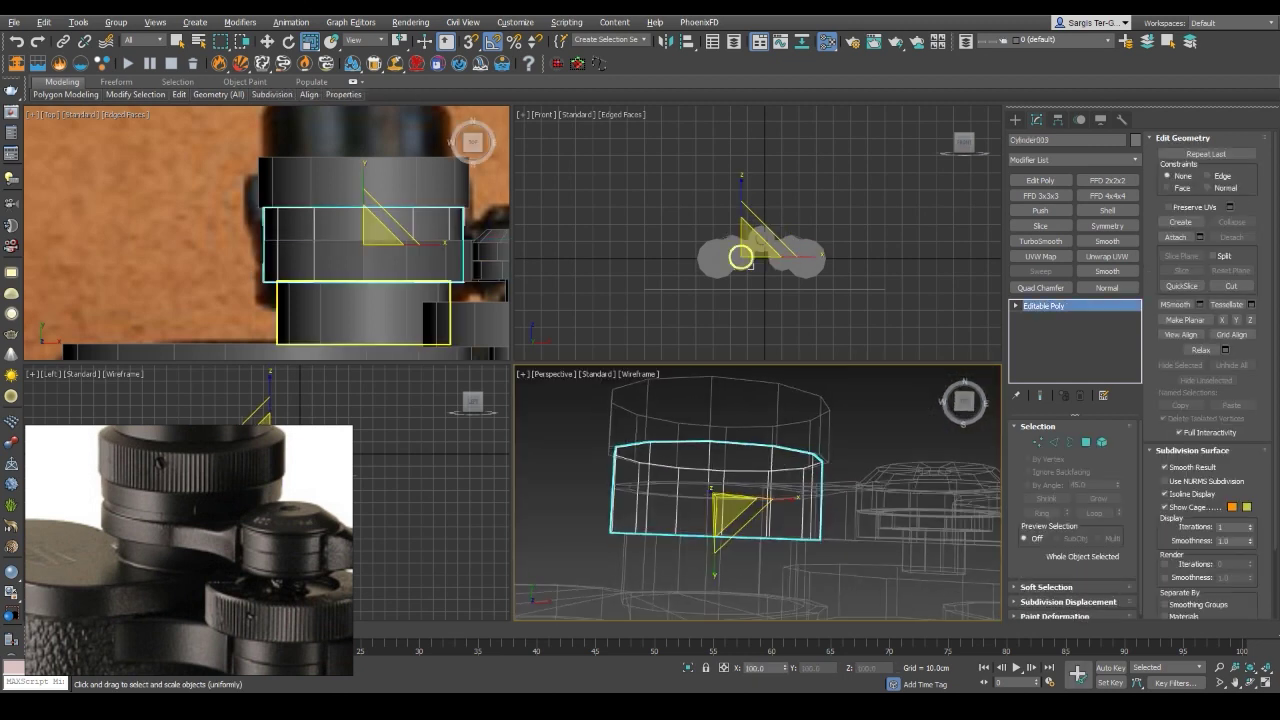
{"action": "key", "text": "1"}
{"action": "key", "text": "w"}
{"action": "left_click_drag", "start_coordinate": [250, 200], "coordinate": [478, 248]}
{"action": "key", "text": "F3"}
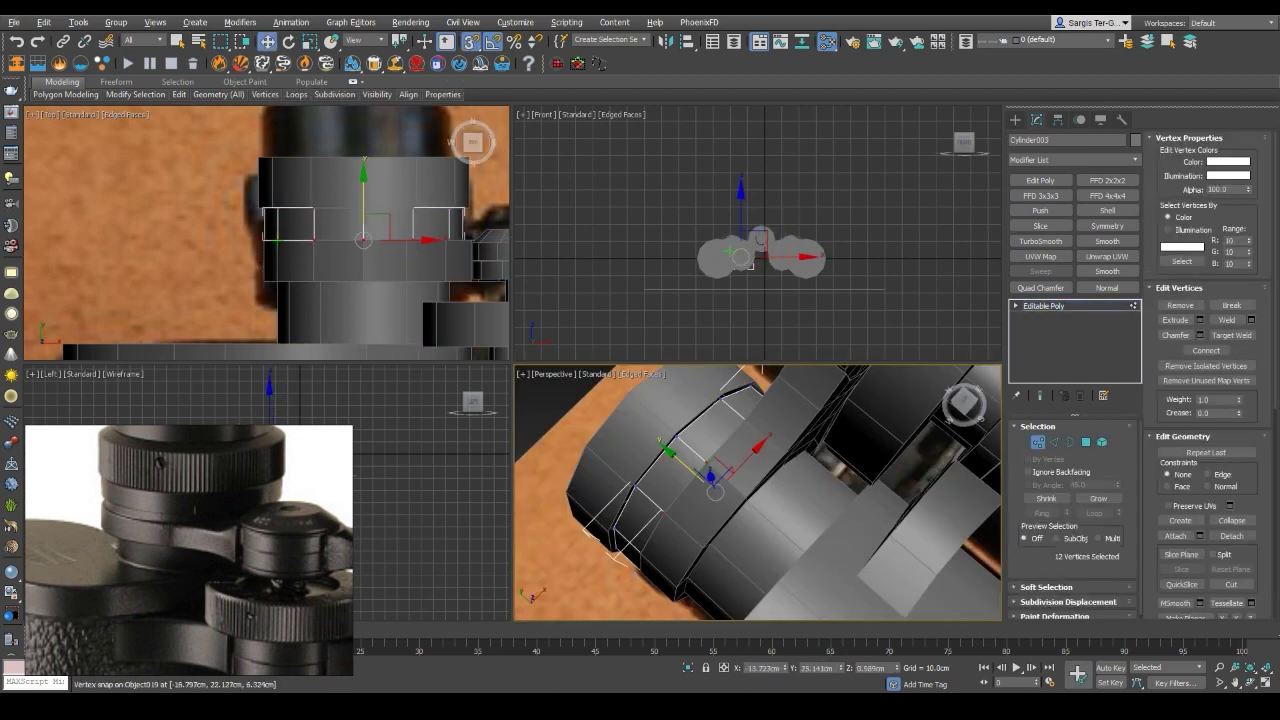
{"action": "mouse_move", "coordinate": [760, 490]}
{"action": "middle_mouse_down", "text": "alt"}
{"action": "mouse_move", "coordinate": [715, 477]}
{"action": "mouse_move", "coordinate": [726, 479]}
{"action": "middle_mouse_up", "text": "alt"}
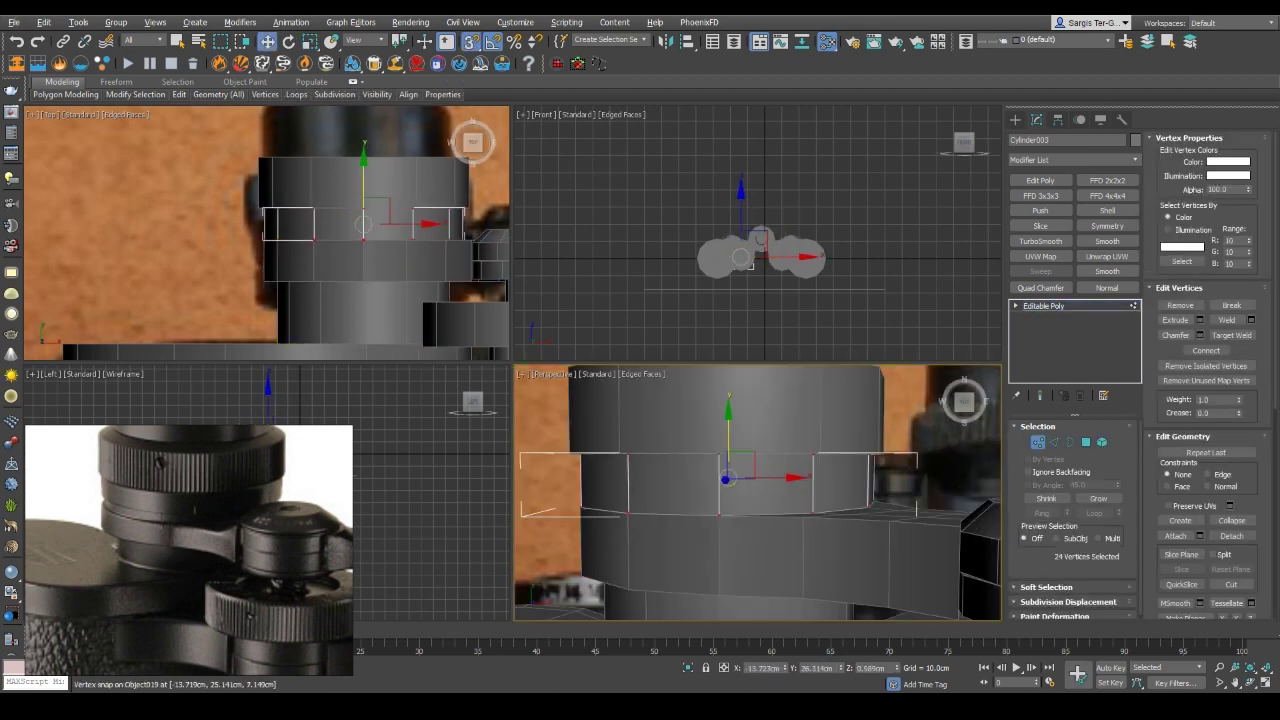
{"action": "key", "text": "shift+alt+w"}
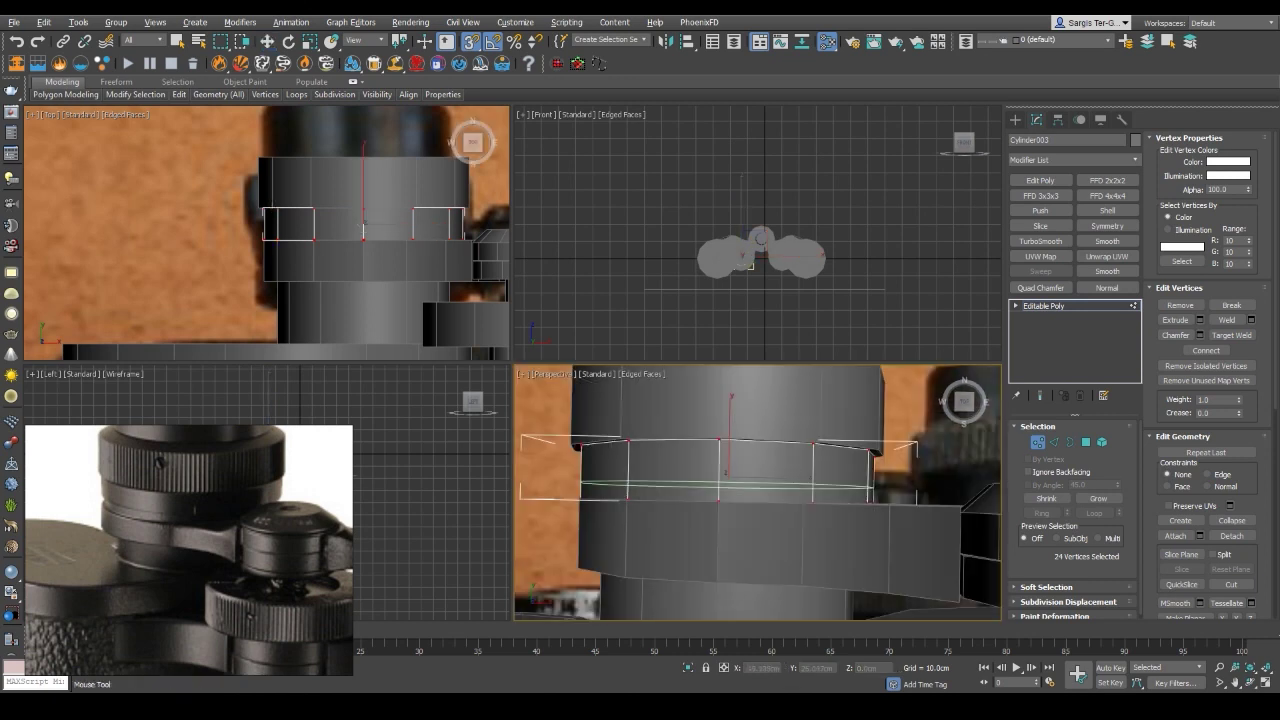
Convert the vertex ring to its 12-face band and extrude it at 0.0cm
{"action": "key", "text": "ctrl+4"}
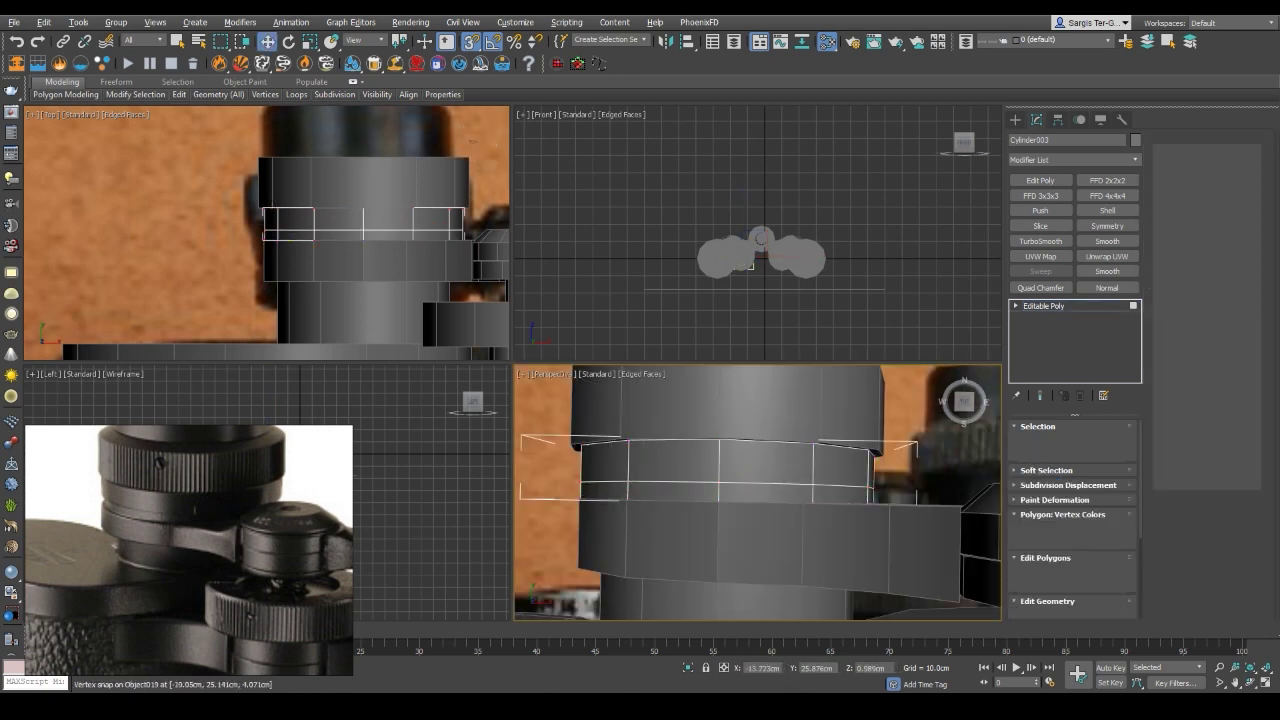
{"action": "key", "text": "F3"}
{"action": "right_click", "coordinate": [766, 519]}
{"action": "key", "text": "F3"}
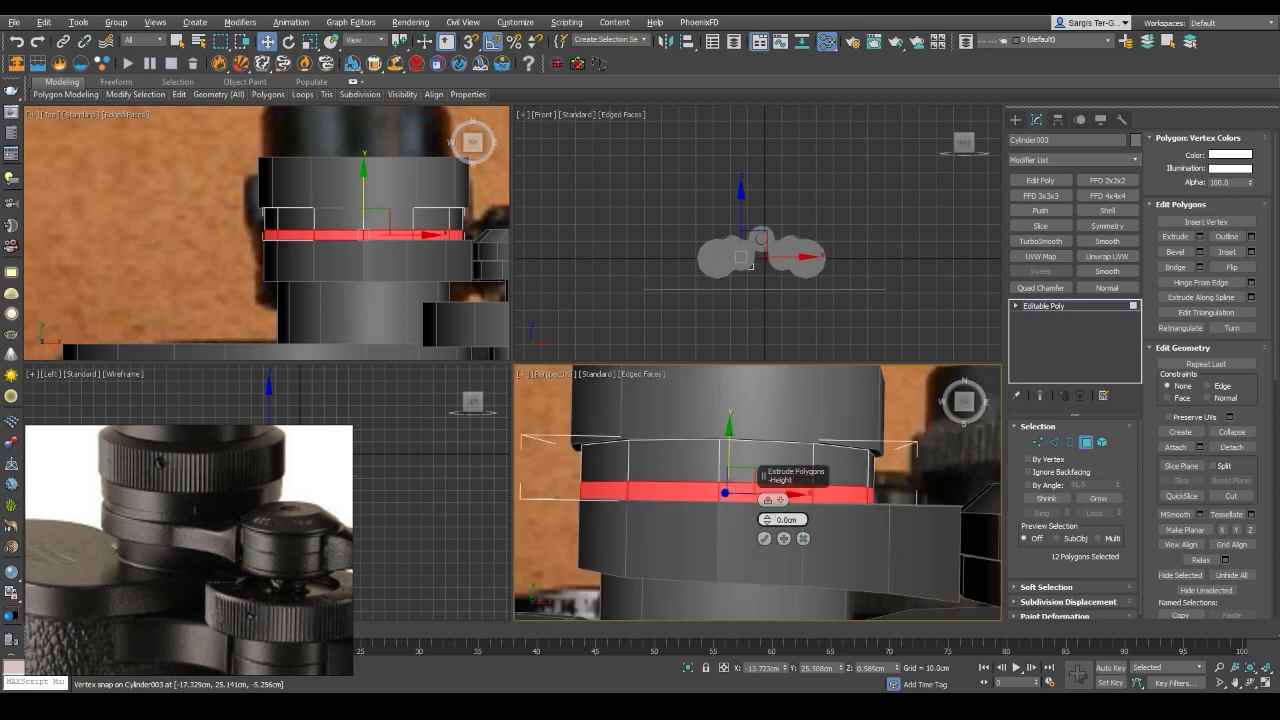
{"action": "left_click", "coordinate": [765, 538]}
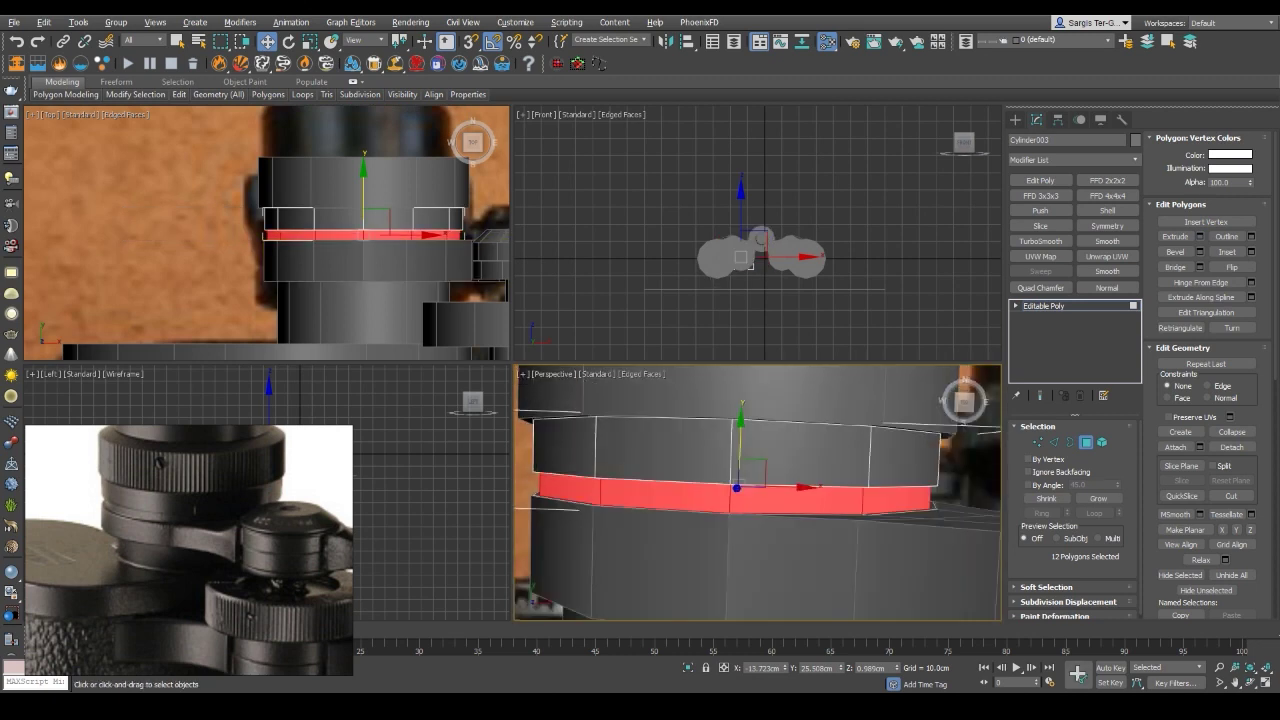
{"action": "key", "text": "F3"}
{"action": "key", "text": "F3"}
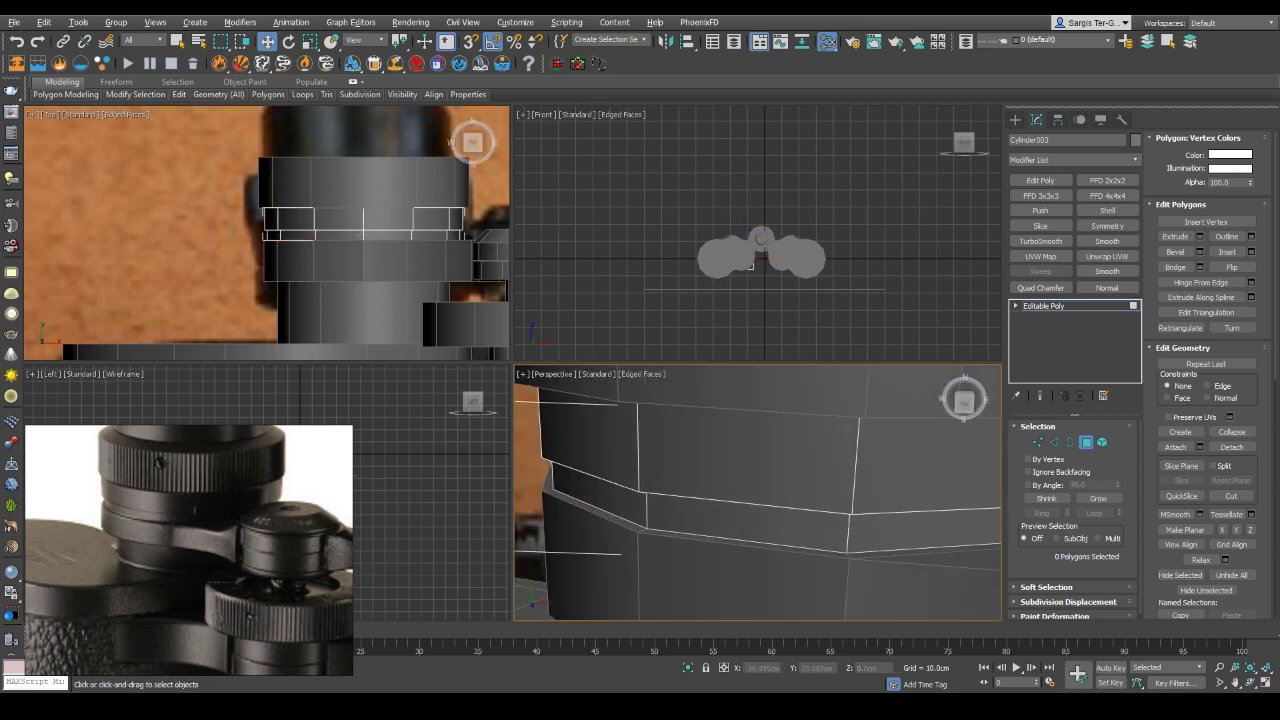
Return to object level and select the upper eyepiece ring Object024
{"action": "scroll", "coordinate": [757, 492], "scroll_direction": "down", "scroll_amount": 3}
{"action": "scroll", "coordinate": [757, 492], "scroll_direction": "down", "scroll_amount": 2}
{"action": "key", "text": "4"}
{"action": "key", "text": "z"}
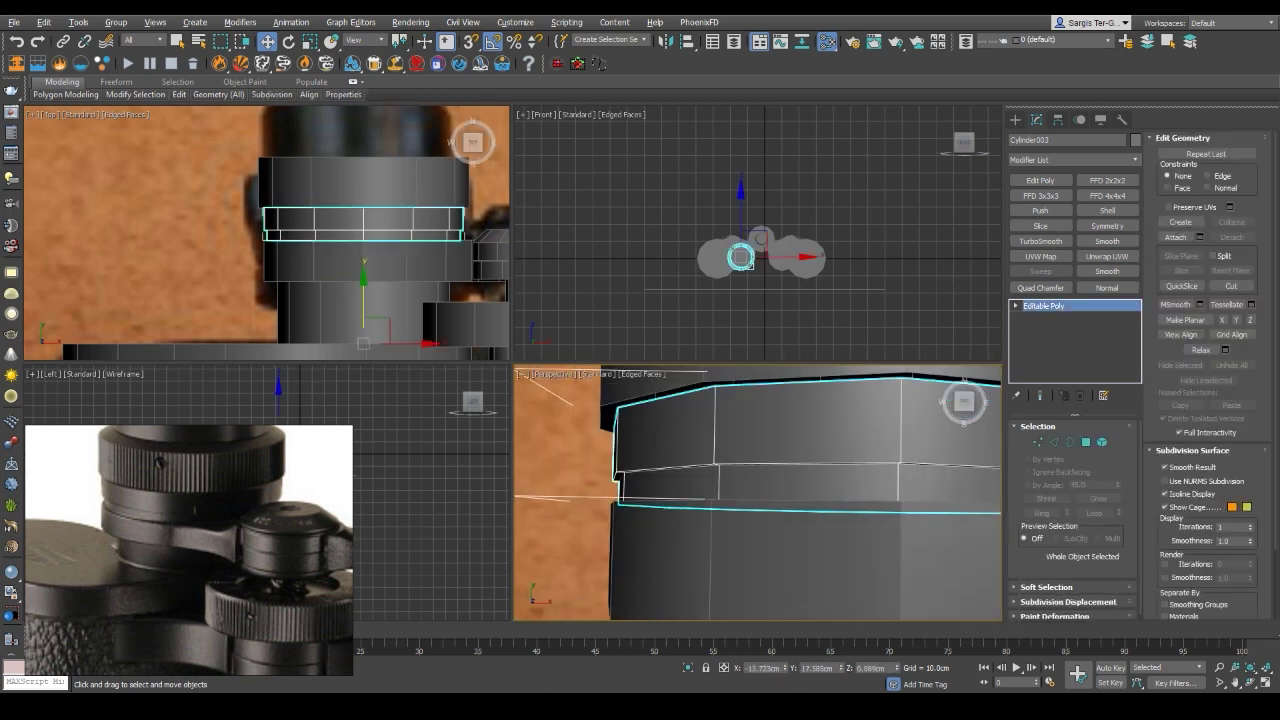
{"action": "key", "text": "ctrl+z"}
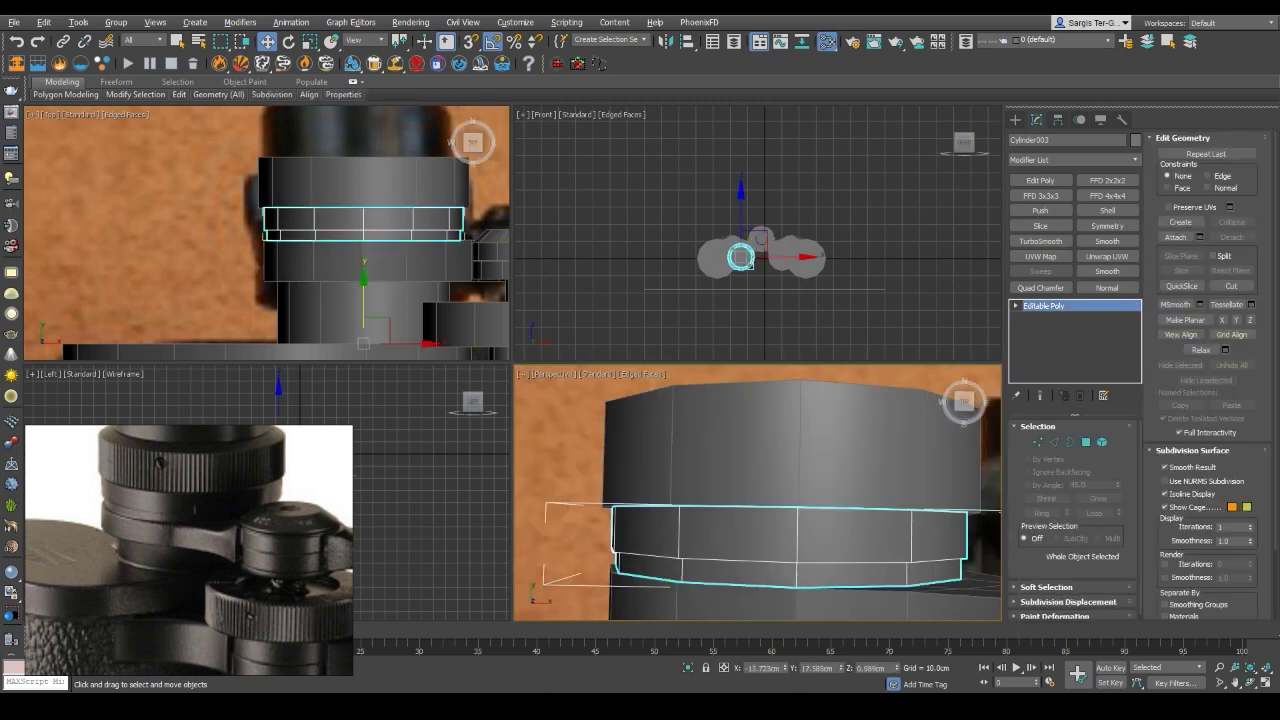
{"action": "key", "text": "ctrl+z"}
{"action": "key", "text": "ctrl+z"}
{"action": "key", "text": "ctrl+z"}
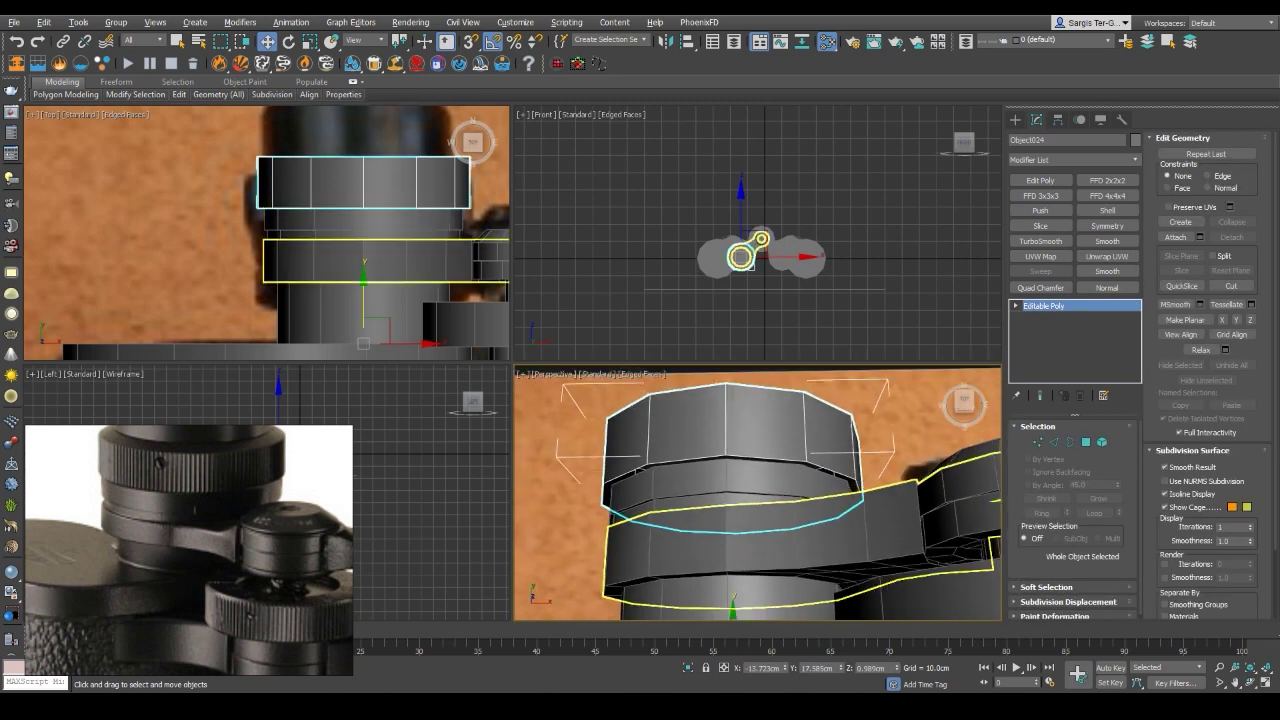
{"action": "key", "text": "ctrl+z"}
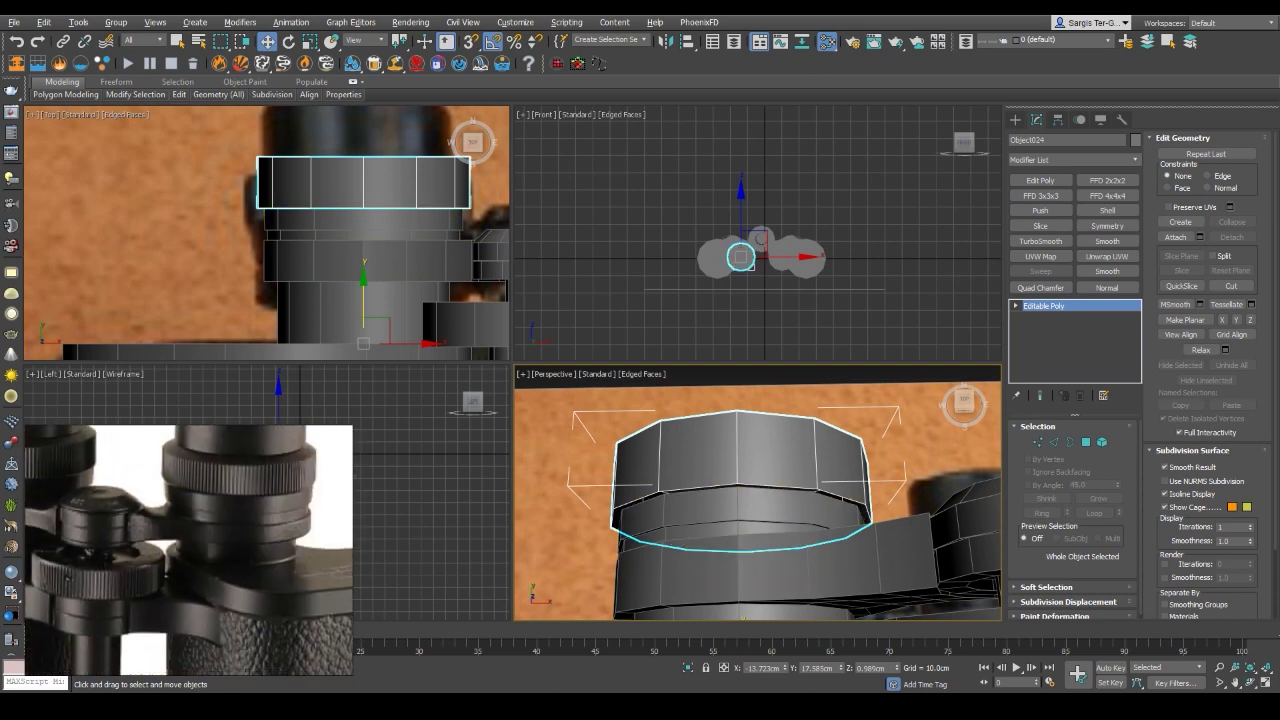
Inset the top polygon of Object024 and scale it inward
{"action": "key", "text": "shift+z"}
{"action": "key", "text": "shift+z"}
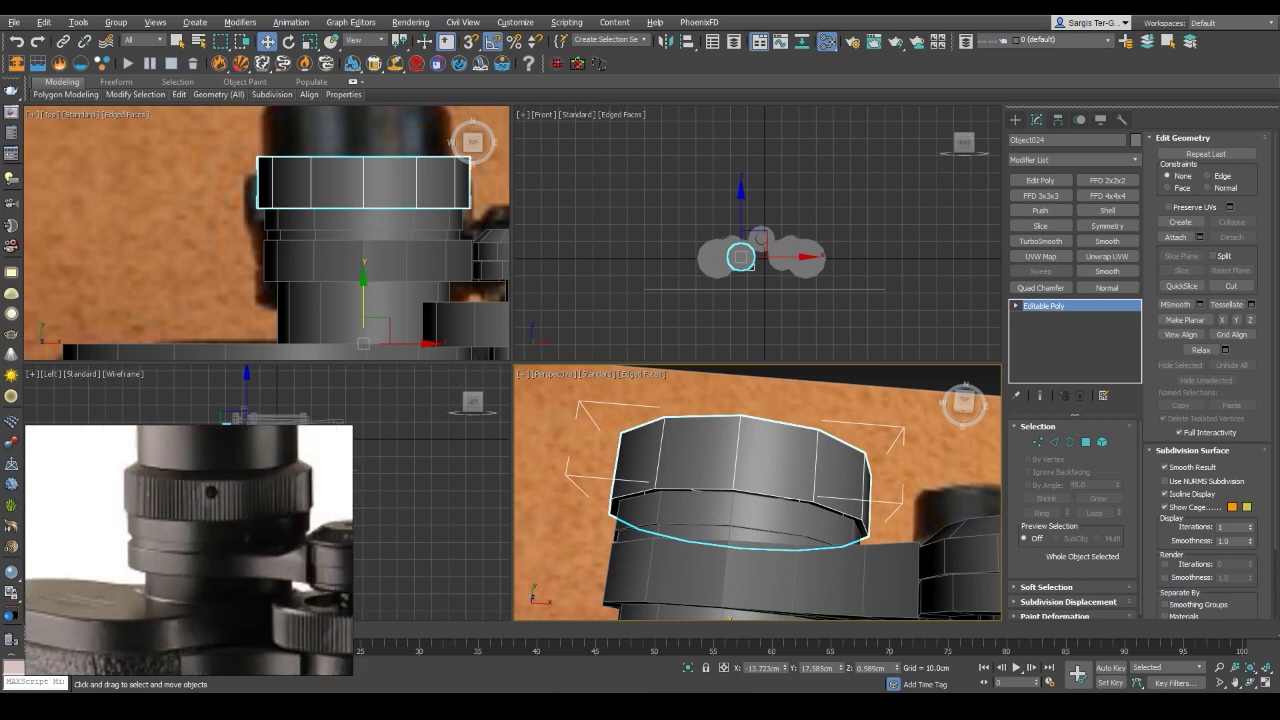
{"action": "key", "text": "shift+z"}
{"action": "key", "text": "shift+z"}
{"action": "key", "text": "4"}
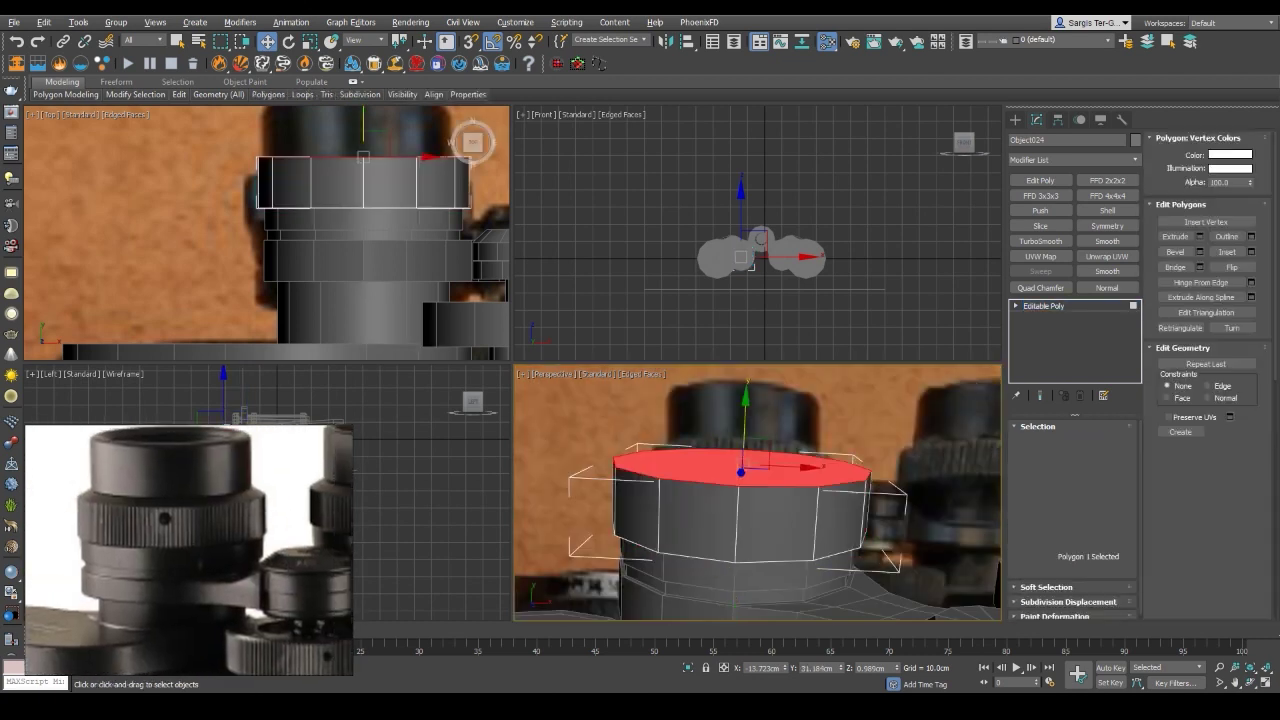
{"action": "right_click", "coordinate": [704, 468]}
{"action": "left_click", "coordinate": [684, 535]}
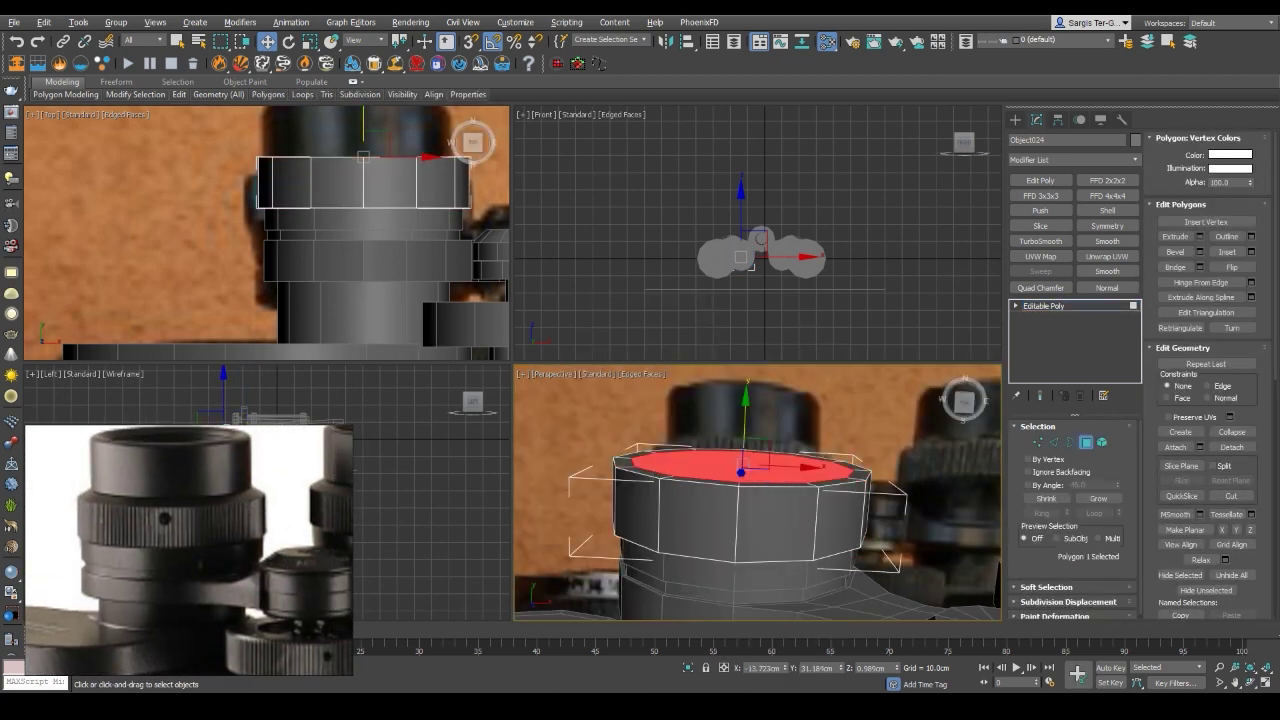
{"action": "key", "text": "shift+z"}
{"action": "key", "text": "r"}
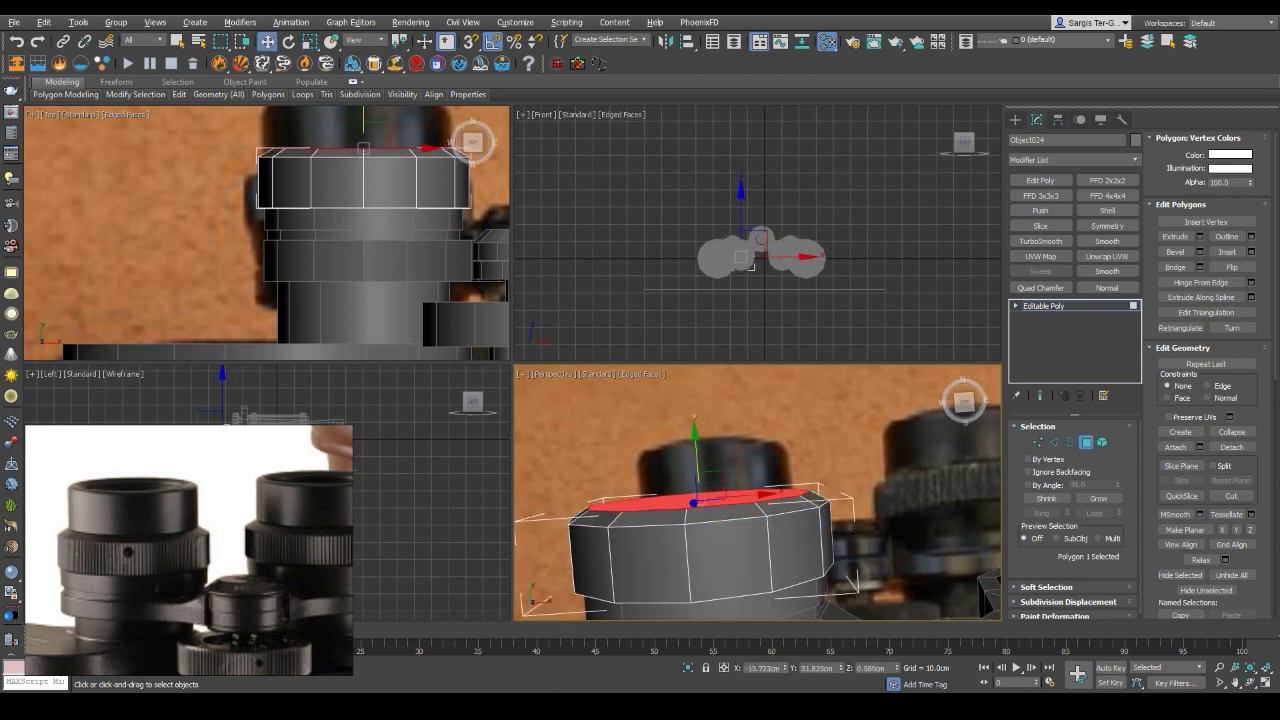
{"action": "middle_click_drag", "start_coordinate": [758, 490], "coordinate": [700, 470], "text": "alt"}
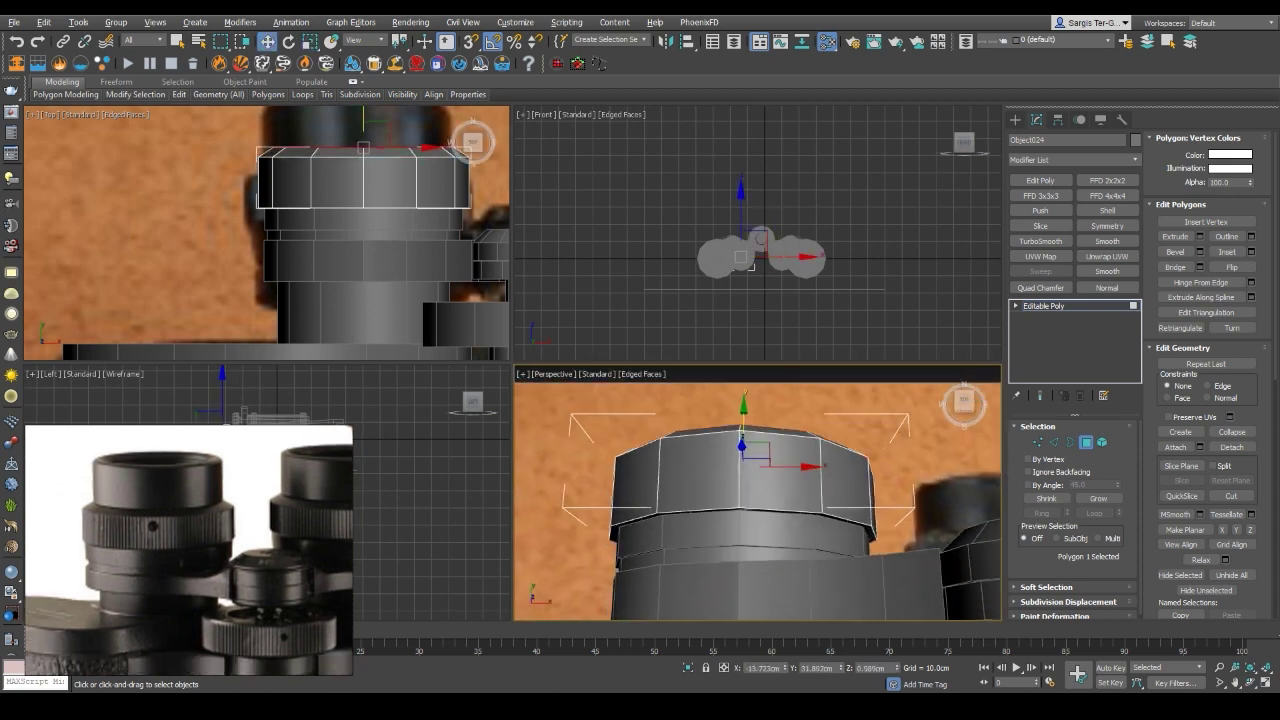
Cap the ring's open border with a new face
{"action": "key", "text": "3"}
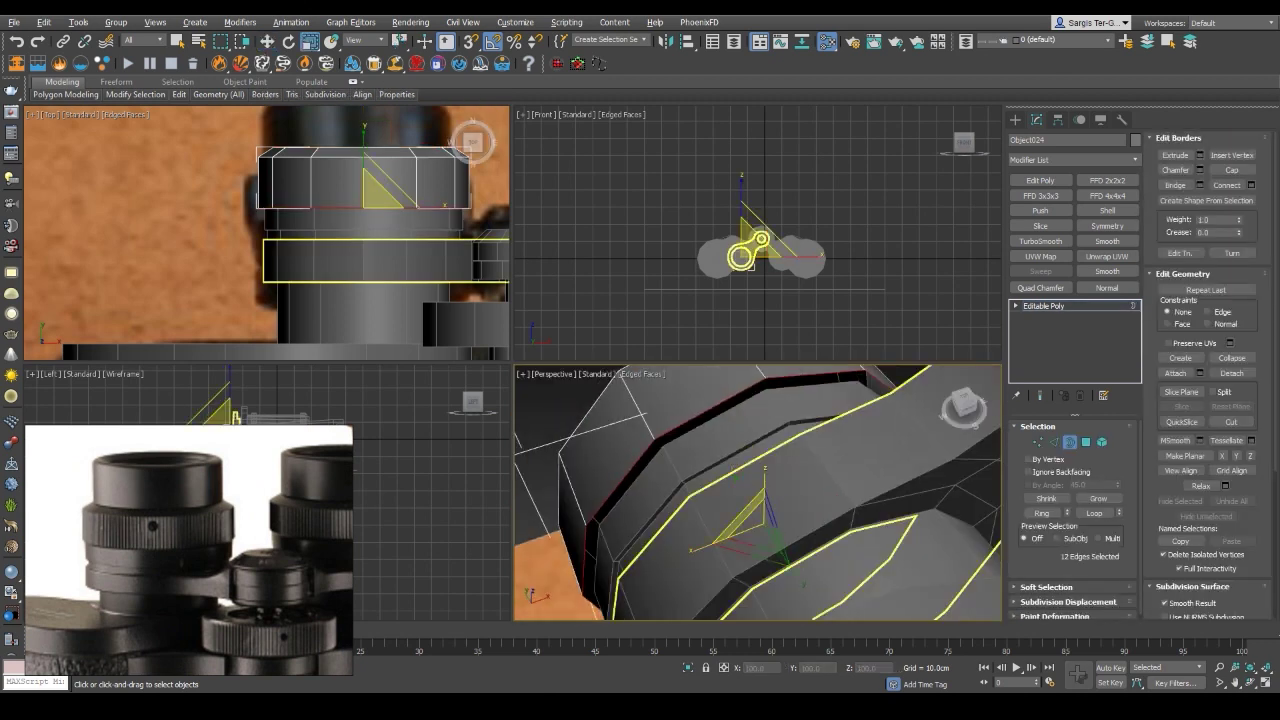
{"action": "key", "text": "F3"}
{"action": "right_click", "coordinate": [775, 391]}
{"action": "left_click", "coordinate": [737, 251]}
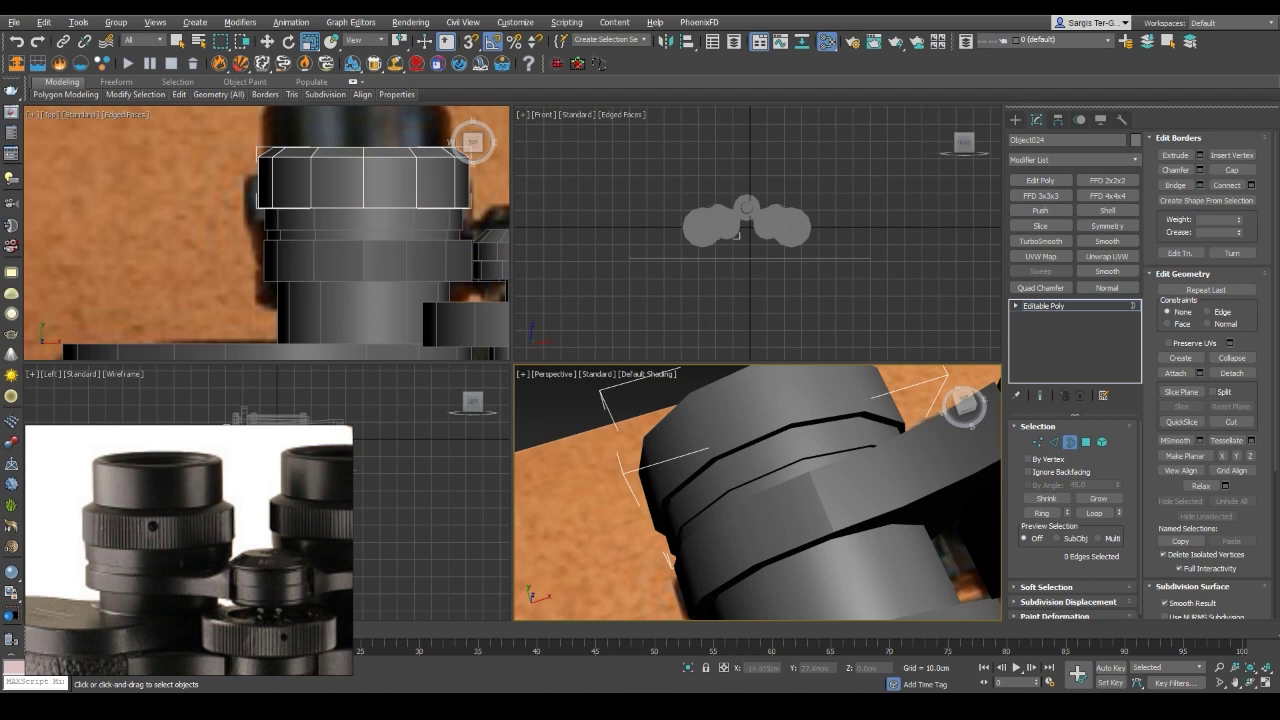
{"action": "key", "text": "F3"}
Select the new cap face and inset it into a 1.0cm band
{"action": "key", "text": "4"}
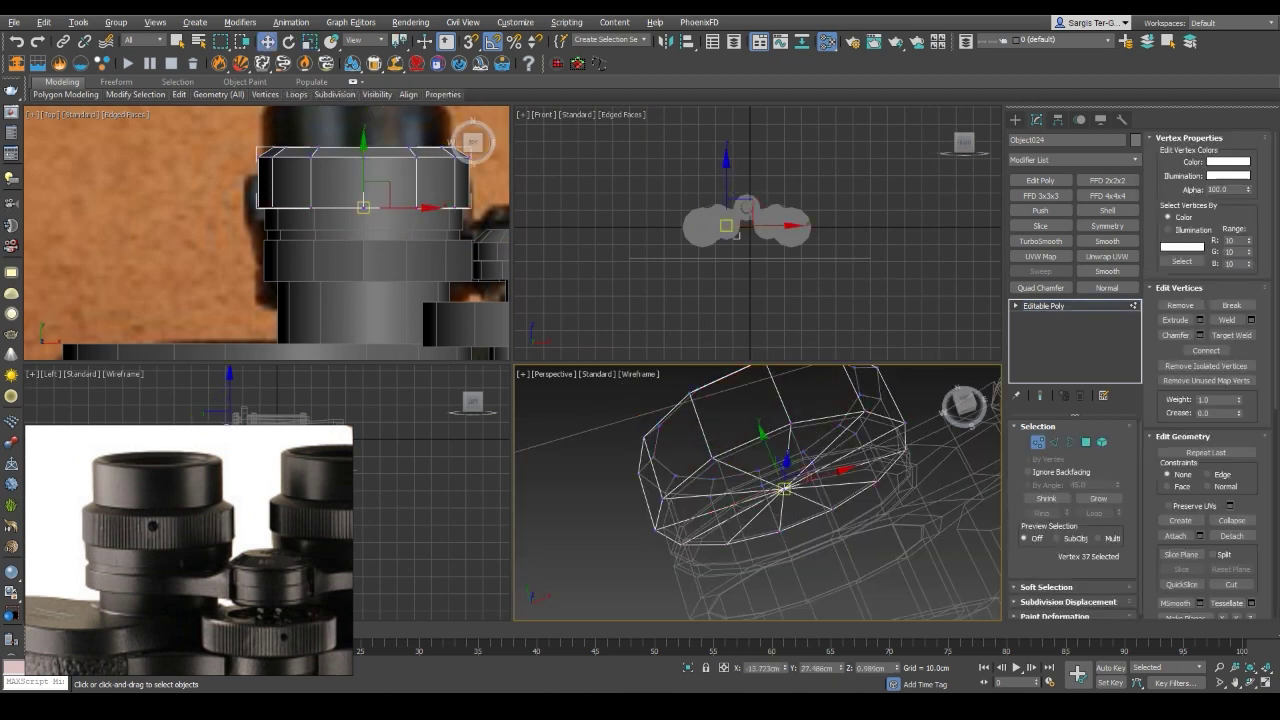
{"action": "key", "text": "2"}
{"action": "key", "text": "1"}
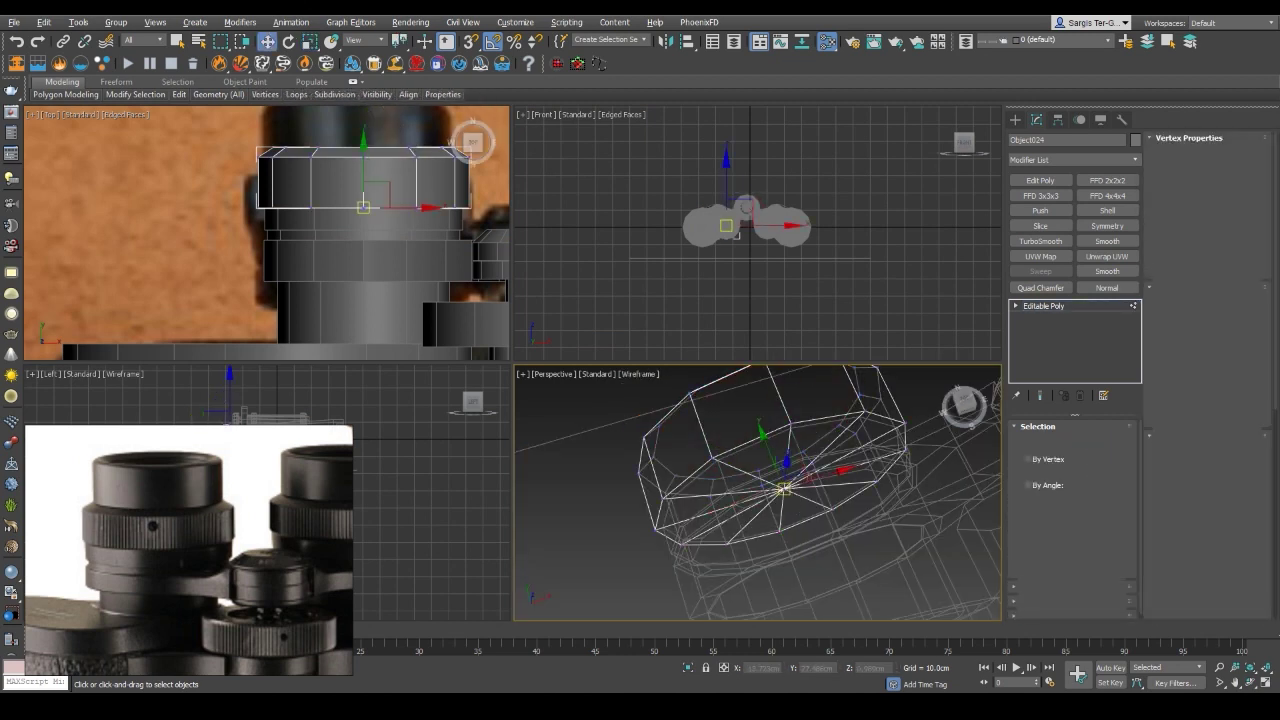
{"action": "key", "text": "4"}
{"action": "key", "text": "F3"}
{"action": "key", "text": "F3"}
{"action": "key", "text": "ctrl+shift+i"}
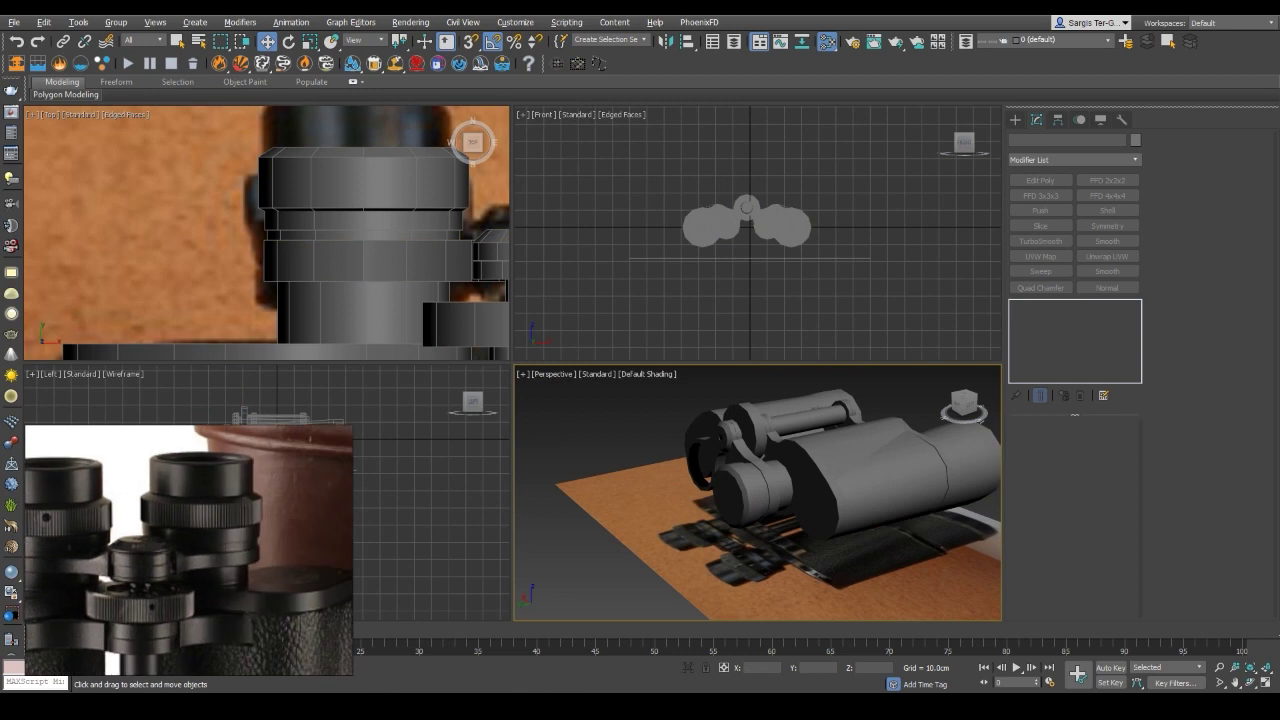
Orbit around hinge piece Object018, adjust its vertices, then switch to Polygon mode
{"action": "left_click_drag", "start_coordinate": [963, 405], "coordinate": [960, 405]}
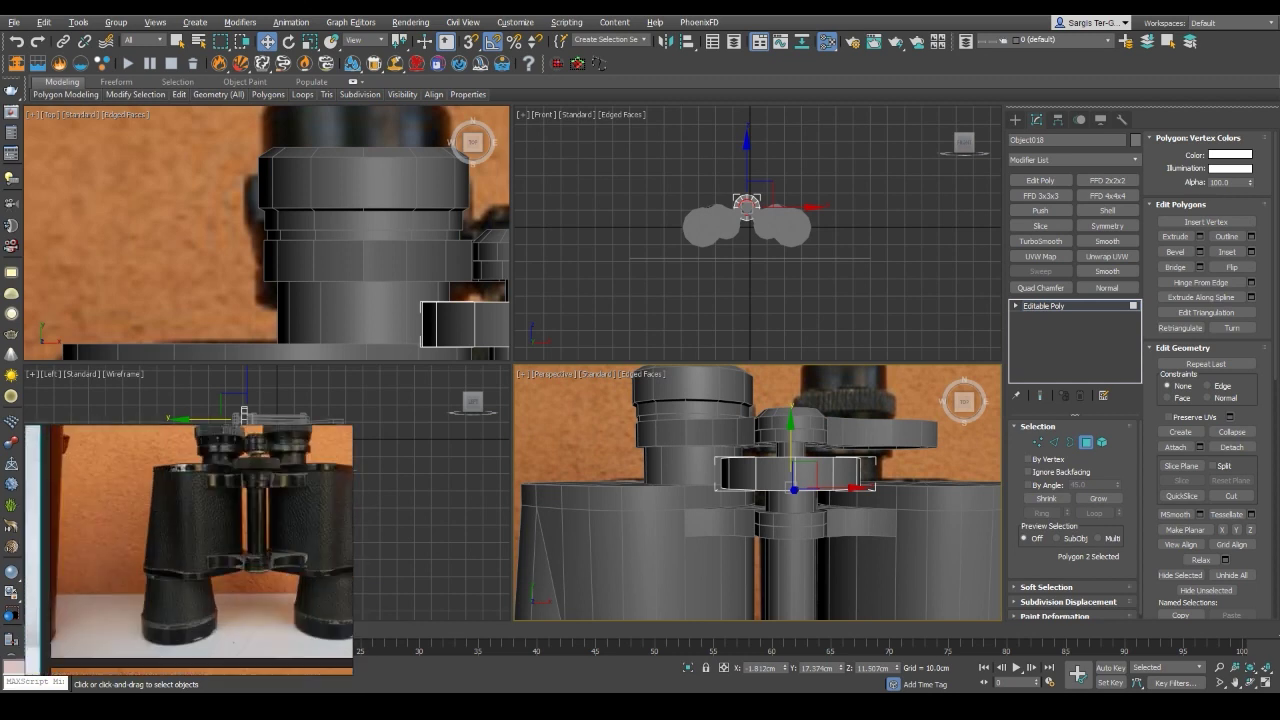
{"action": "mouse_move", "coordinate": [758, 492]}
{"action": "middle_mouse_down", "text": "alt"}
{"action": "mouse_move", "coordinate": [690, 488]}
{"action": "mouse_move", "coordinate": [690, 452]}
{"action": "middle_mouse_up", "text": "alt"}
{"action": "key", "text": "1"}
{"action": "key", "text": "F3"}
{"action": "key", "text": "F3"}
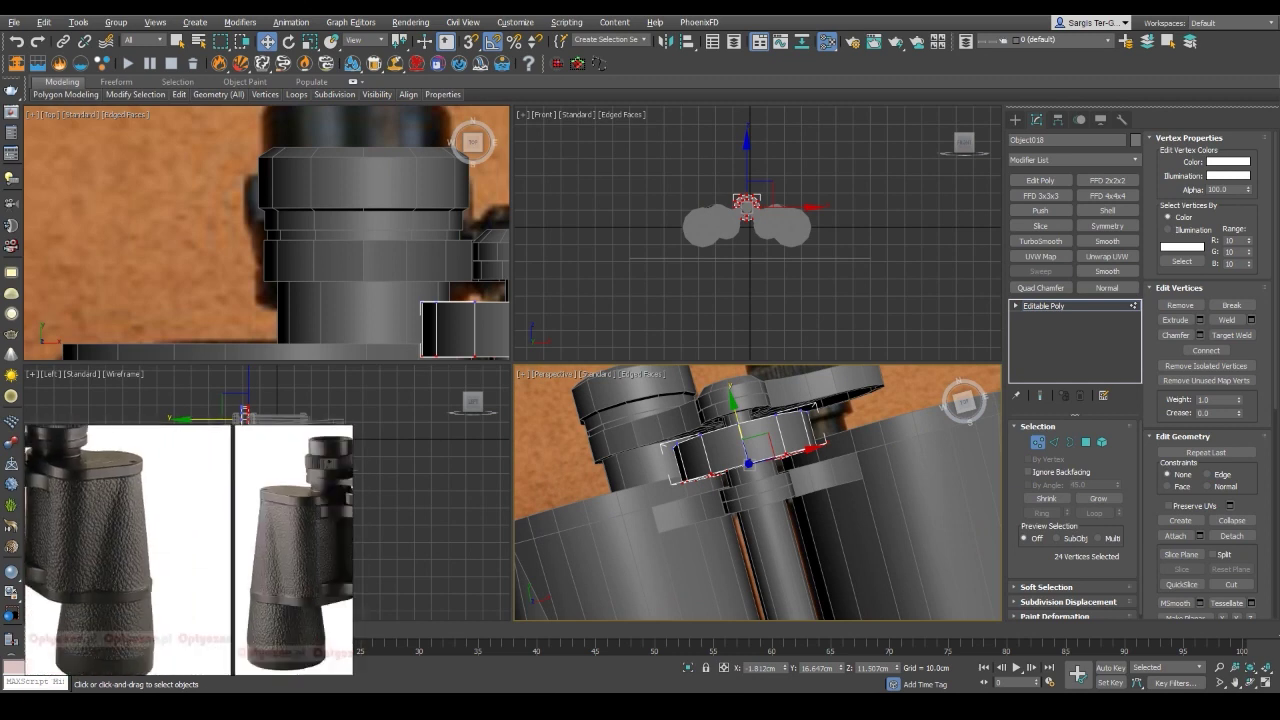
{"action": "mouse_move", "coordinate": [690, 452]}
{"action": "middle_mouse_down", "text": "alt"}
{"action": "mouse_move", "coordinate": [715, 415]}
{"action": "mouse_move", "coordinate": [790, 425]}
{"action": "middle_mouse_up", "text": "alt"}
{"action": "mouse_move", "coordinate": [688, 440]}
{"action": "middle_mouse_down", "text": "alt"}
{"action": "mouse_move", "coordinate": [728, 430]}
{"action": "mouse_move", "coordinate": [700, 455]}
{"action": "mouse_move", "coordinate": [694, 440]}
{"action": "middle_mouse_up", "text": "alt"}
{"action": "key", "text": "4"}
Scale the selected hinge ring faces and pick the eyepiece cylinder's top face
{"action": "left_click", "coordinate": [690, 415], "text": "shift"}
{"action": "key", "text": "r"}
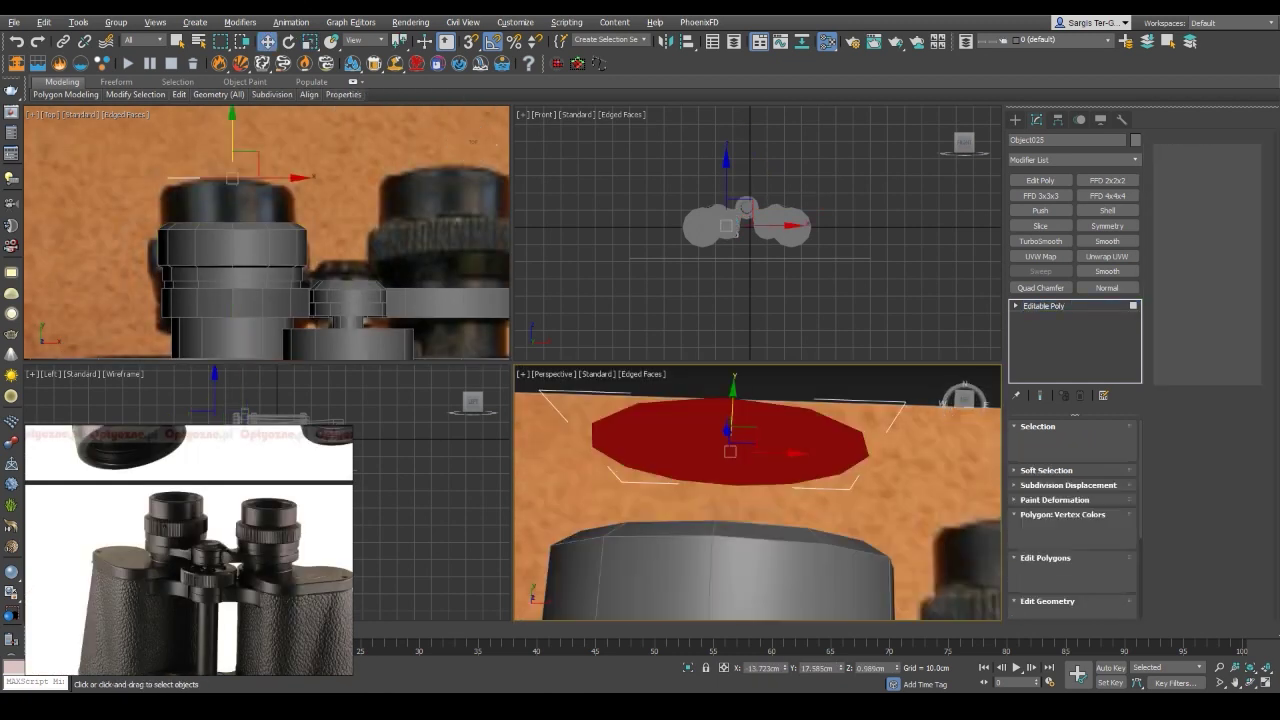
{"action": "key", "text": "3"}
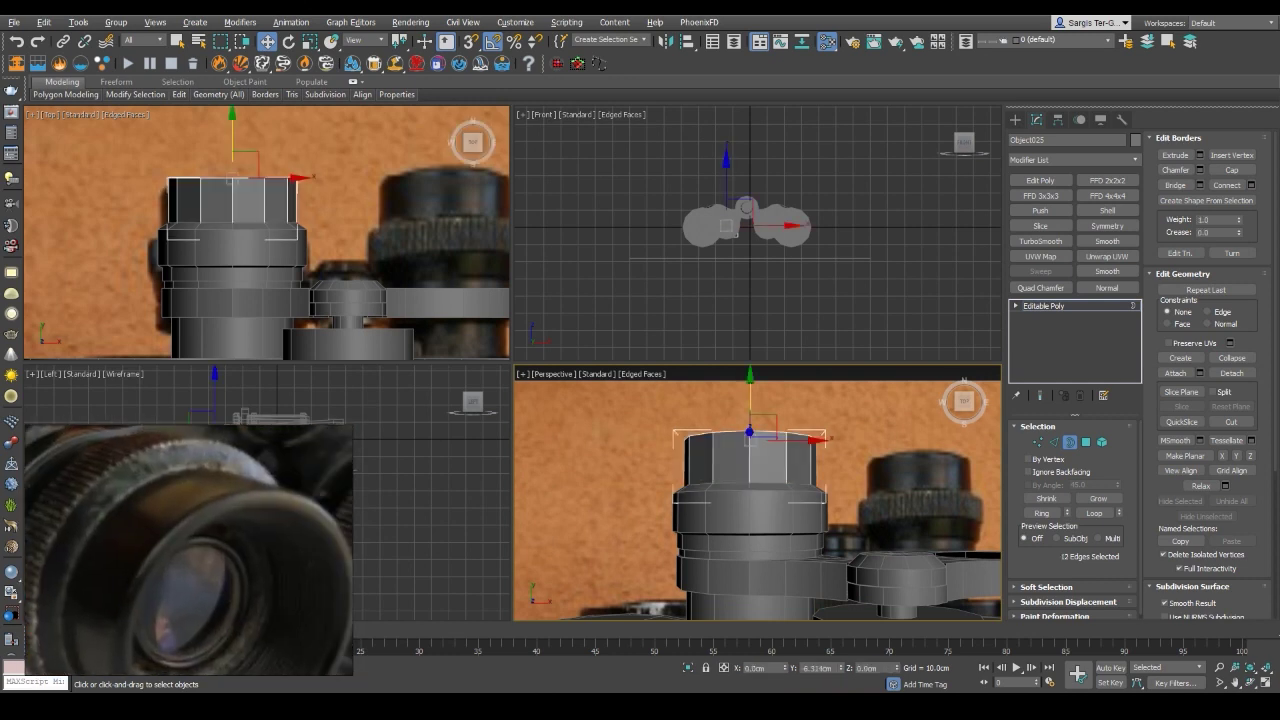
{"action": "mouse_move", "coordinate": [760, 470]}
{"action": "middle_mouse_down", "text": "alt"}
{"action": "mouse_move", "coordinate": [749, 487]}
{"action": "mouse_move", "coordinate": [763, 484]}
{"action": "middle_mouse_up", "text": "alt"}
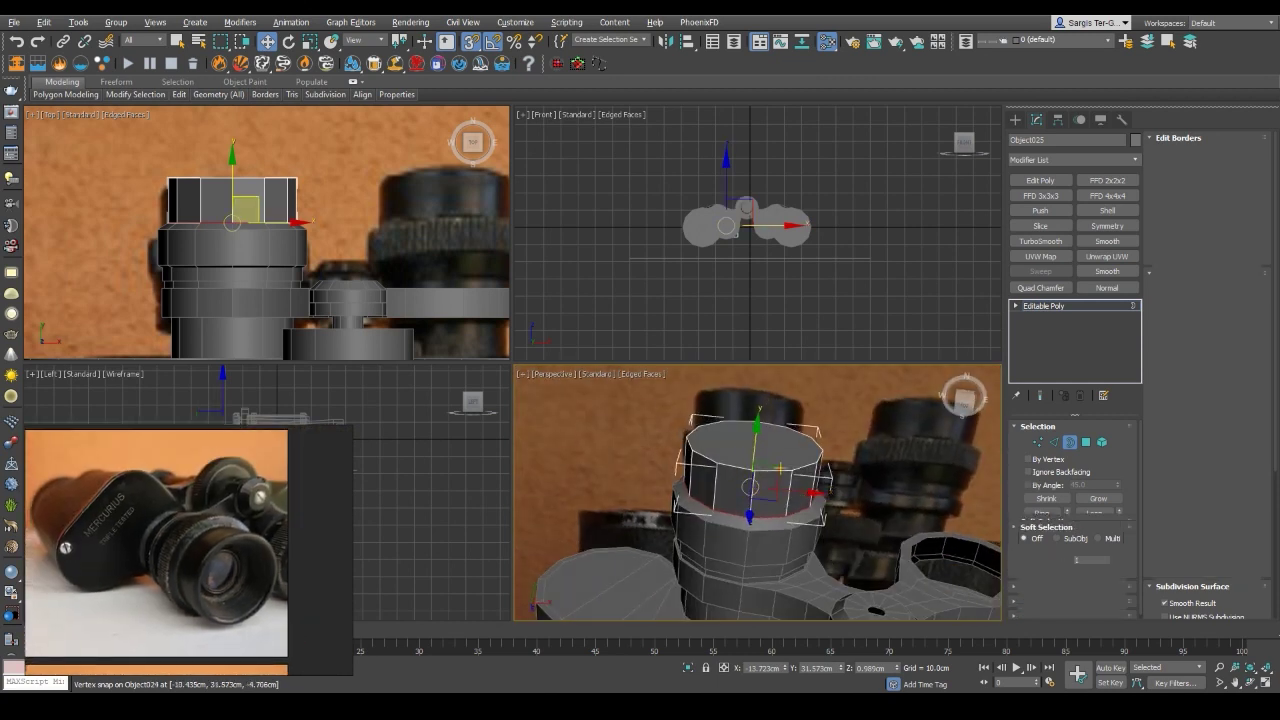
{"action": "key", "text": "4"}
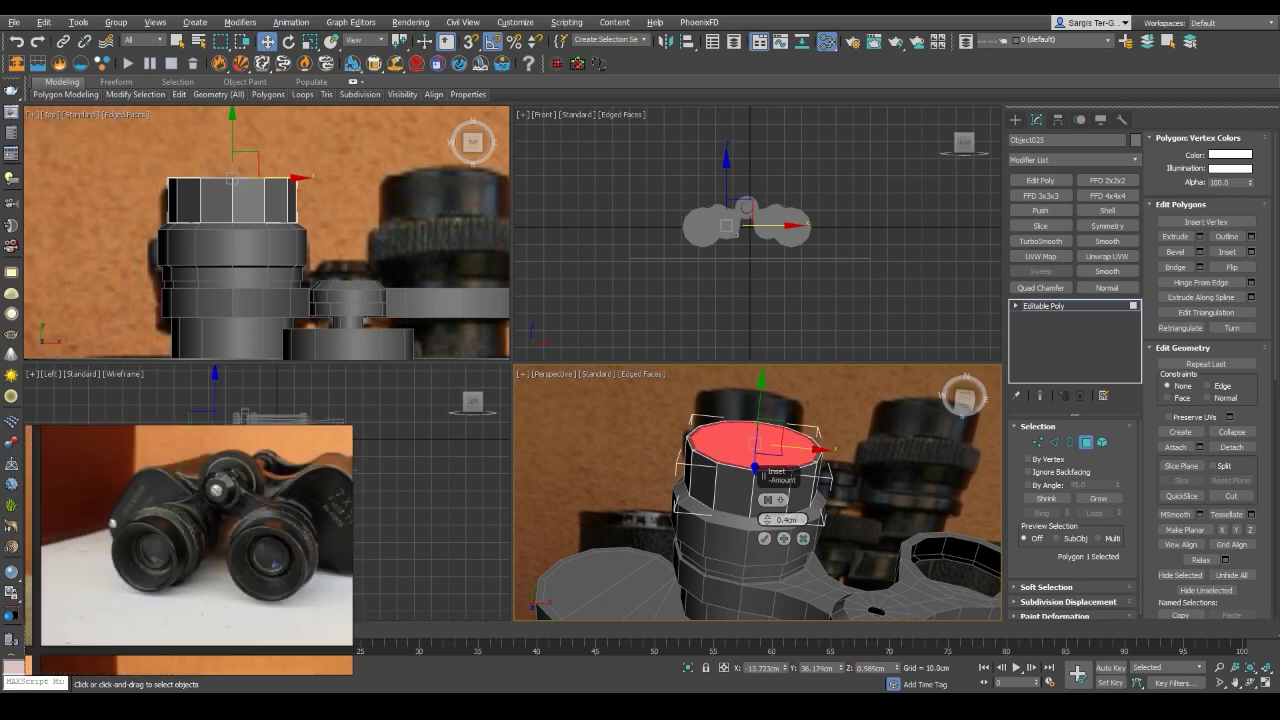
{"action": "middle_click_drag", "start_coordinate": [758, 492], "coordinate": [830, 470], "text": "alt"}
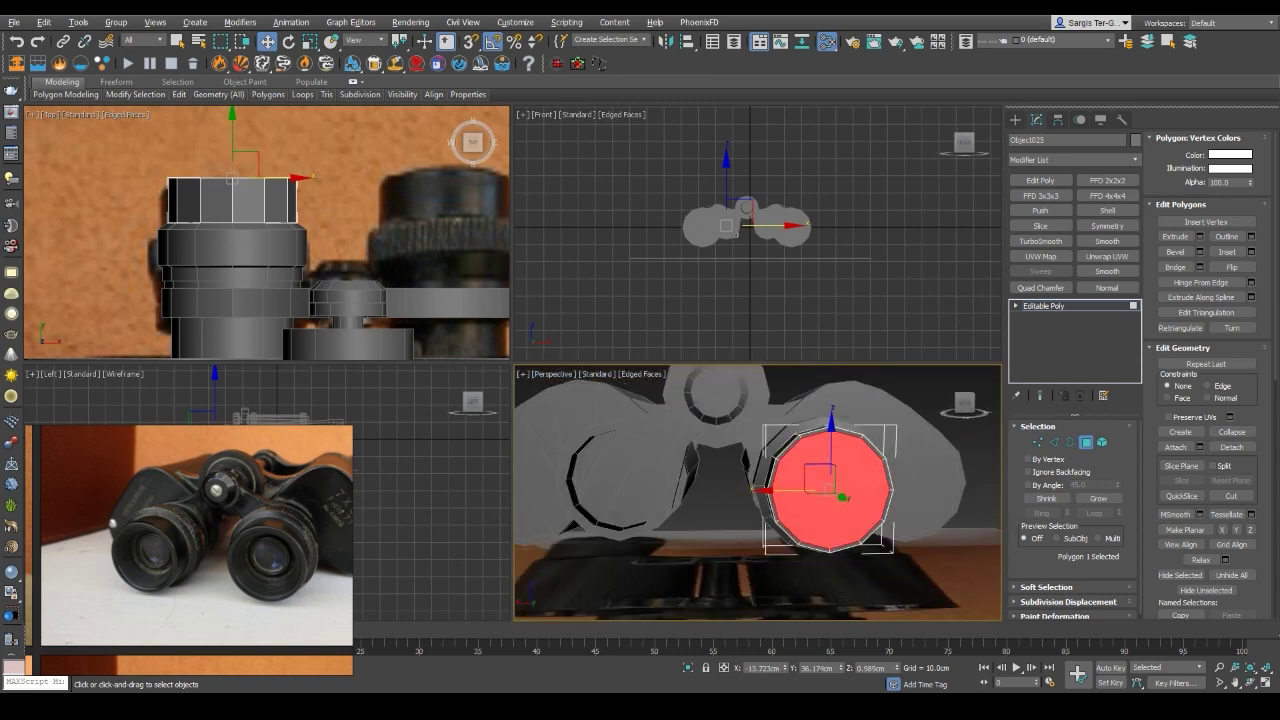
{"action": "key", "text": "z"}
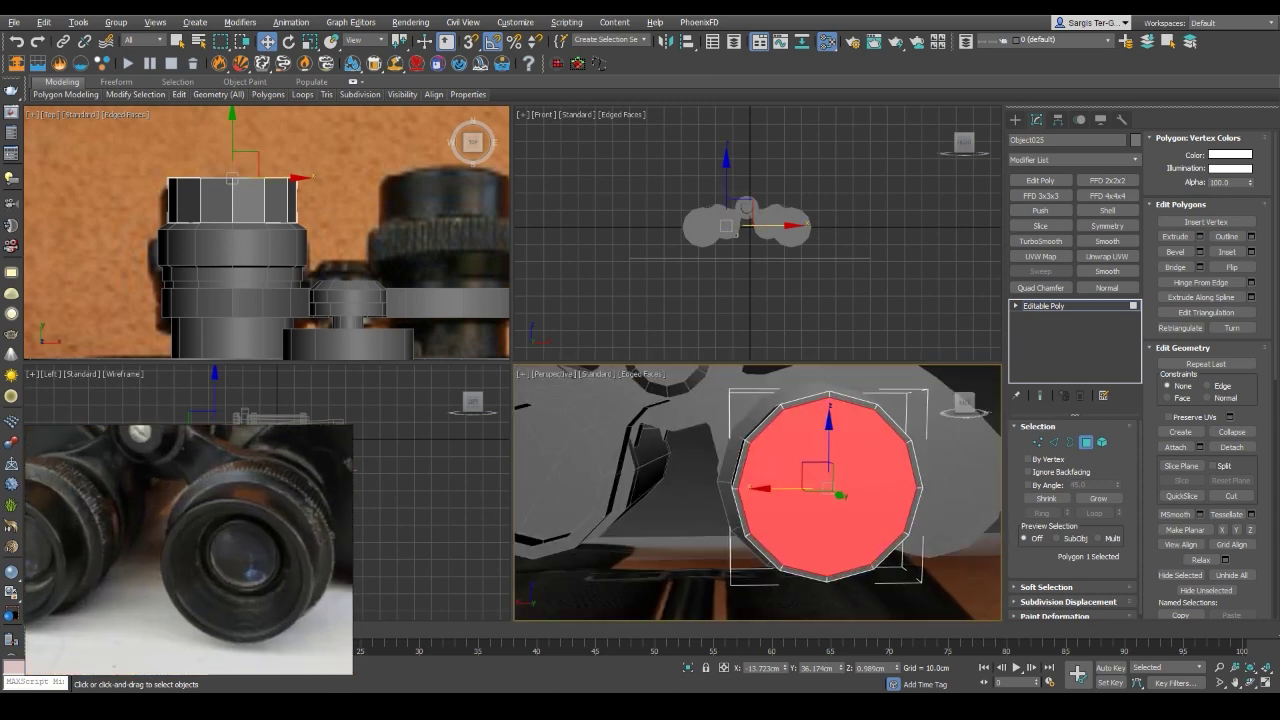
{"action": "key", "text": "r"}
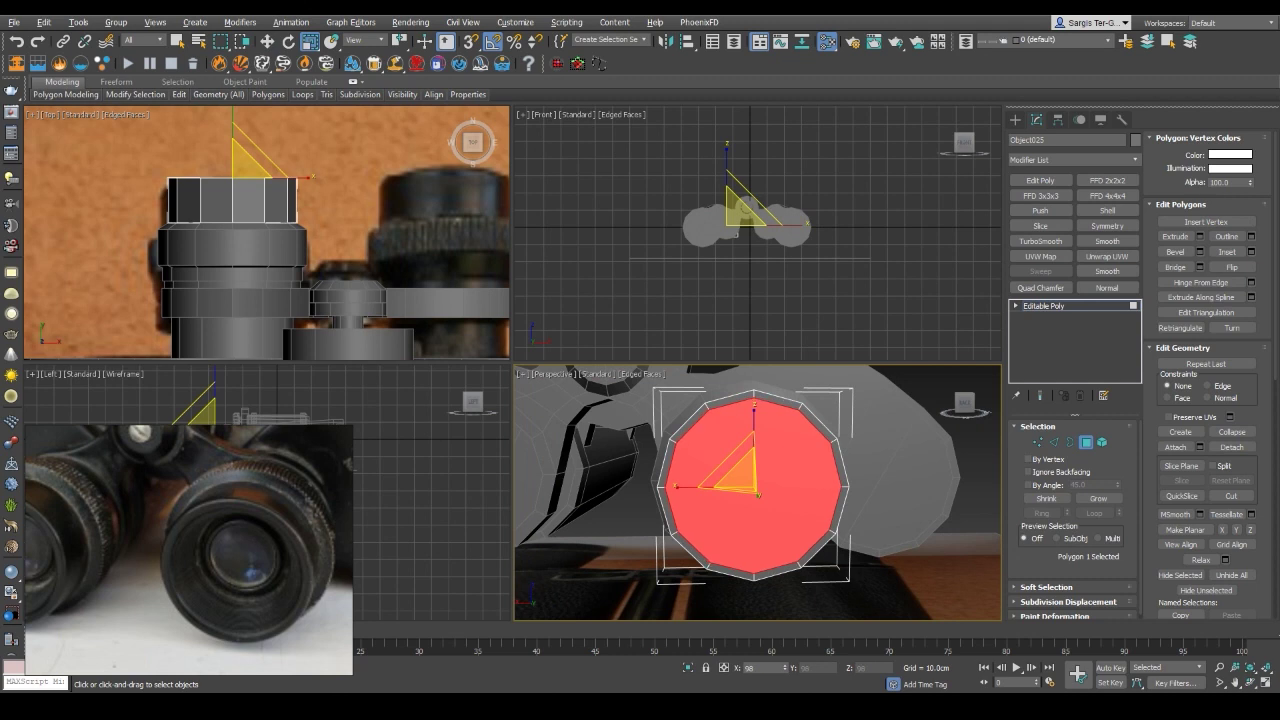
Extrude the cap face, then scale and move it into place over the eyepiece
{"action": "middle_click_drag", "start_coordinate": [758, 492], "coordinate": [900, 440], "text": "alt"}
{"action": "left_click", "coordinate": [1203, 236]}
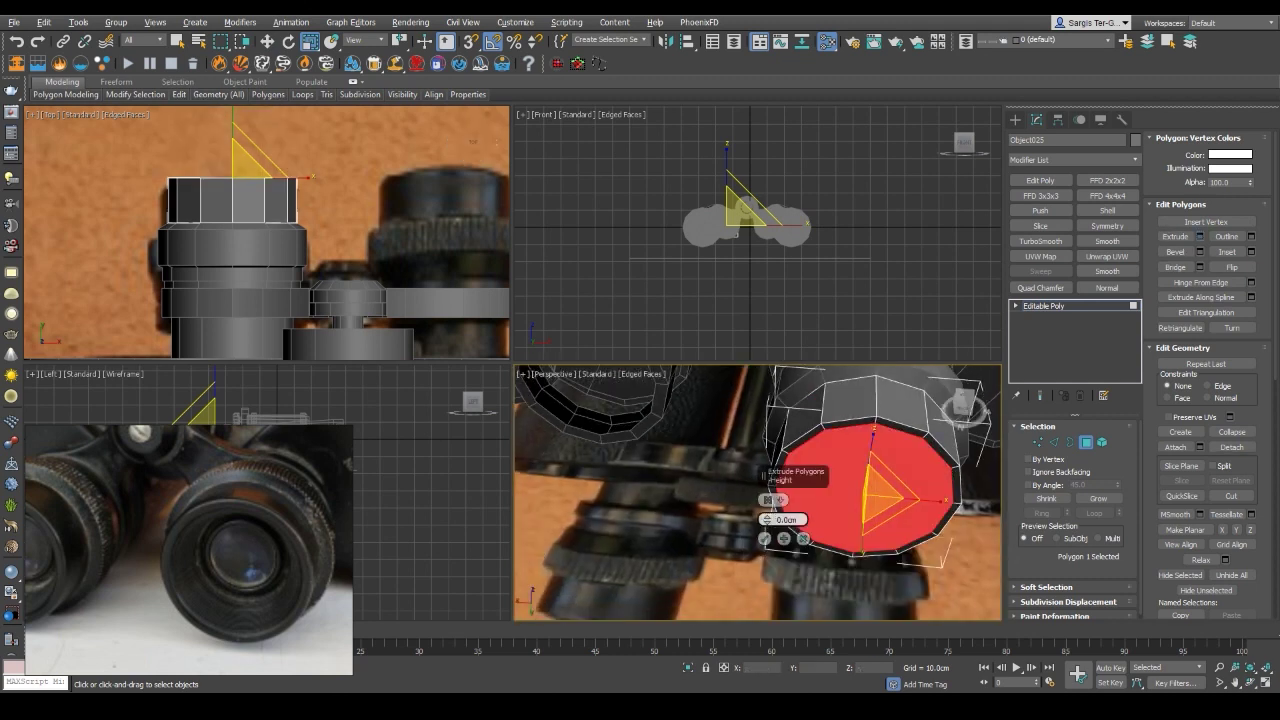
{"action": "key", "text": "w"}
{"action": "middle_click_drag", "start_coordinate": [860, 490], "coordinate": [820, 460], "text": "alt"}
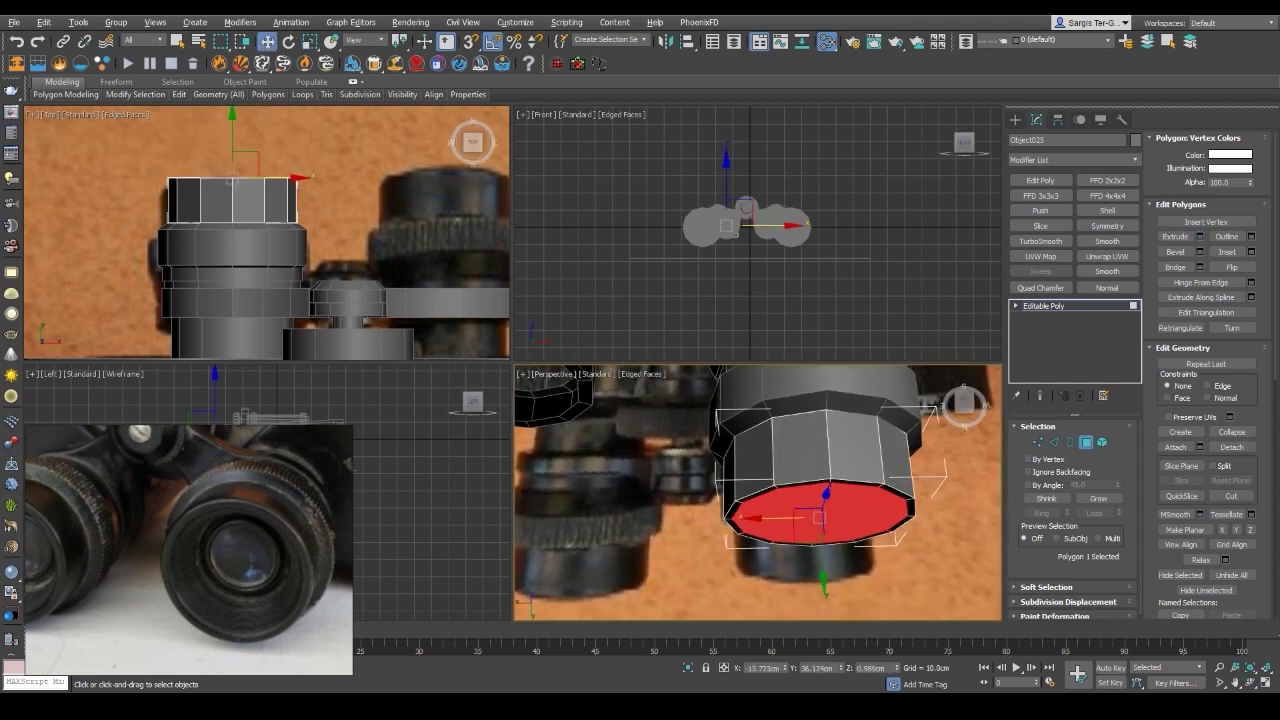
{"action": "mouse_move", "coordinate": [818, 518]}
{"action": "middle_mouse_down", "text": "alt"}
{"action": "mouse_move", "coordinate": [822, 470]}
{"action": "mouse_move", "coordinate": [824, 488]}
{"action": "mouse_move", "coordinate": [806, 466]}
{"action": "mouse_move", "coordinate": [819, 508]}
{"action": "mouse_move", "coordinate": [790, 470]}
{"action": "middle_mouse_up", "text": "alt"}
{"action": "key", "text": "r"}
{"action": "key", "text": "w"}
Check the cap's fit head-on, leave Polygon mode and view it as wireframe
{"action": "scroll", "coordinate": [770, 480], "scroll_direction": "up", "scroll_amount": 4}
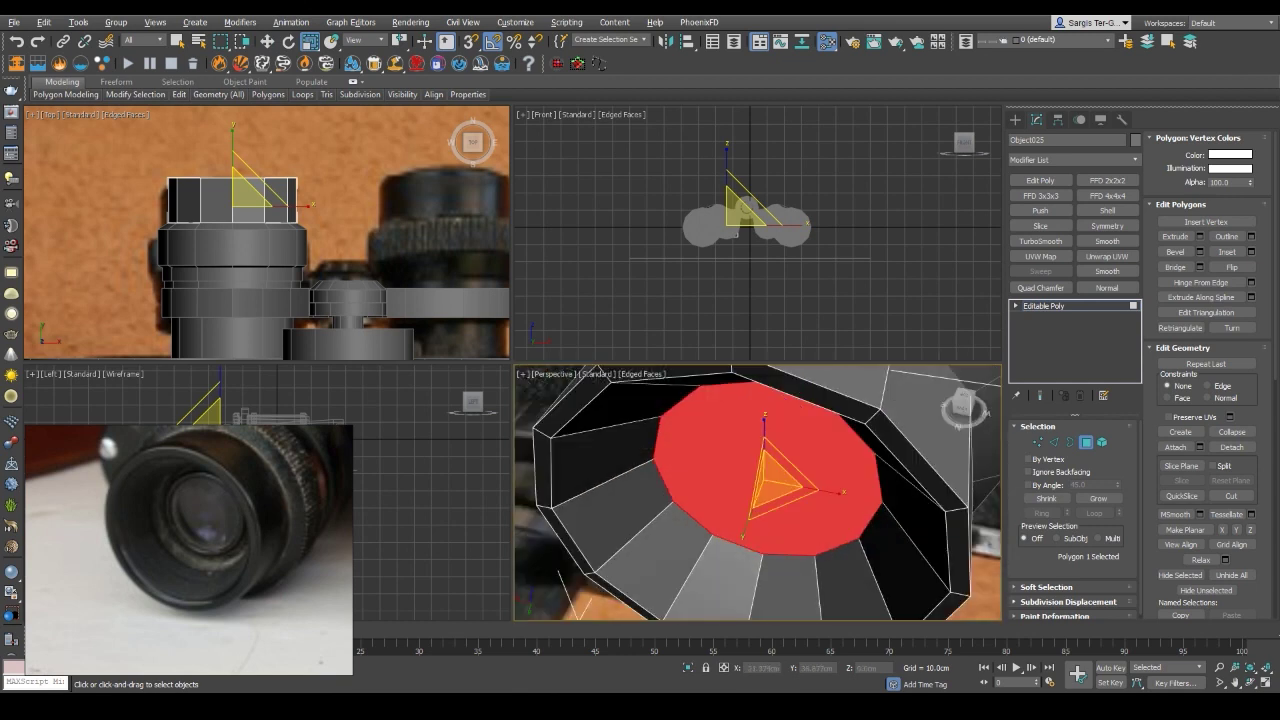
{"action": "mouse_move", "coordinate": [790, 470]}
{"action": "middle_mouse_down", "text": "alt"}
{"action": "mouse_move", "coordinate": [800, 480]}
{"action": "mouse_move", "coordinate": [765, 480]}
{"action": "mouse_move", "coordinate": [790, 400]}
{"action": "middle_mouse_up", "text": "alt"}
{"action": "scroll", "coordinate": [760, 490], "scroll_direction": "down", "scroll_amount": 5}
{"action": "scroll", "coordinate": [760, 490], "scroll_direction": "down", "scroll_amount": 2}
{"action": "key", "text": "6"}
{"action": "key", "text": "F3"}
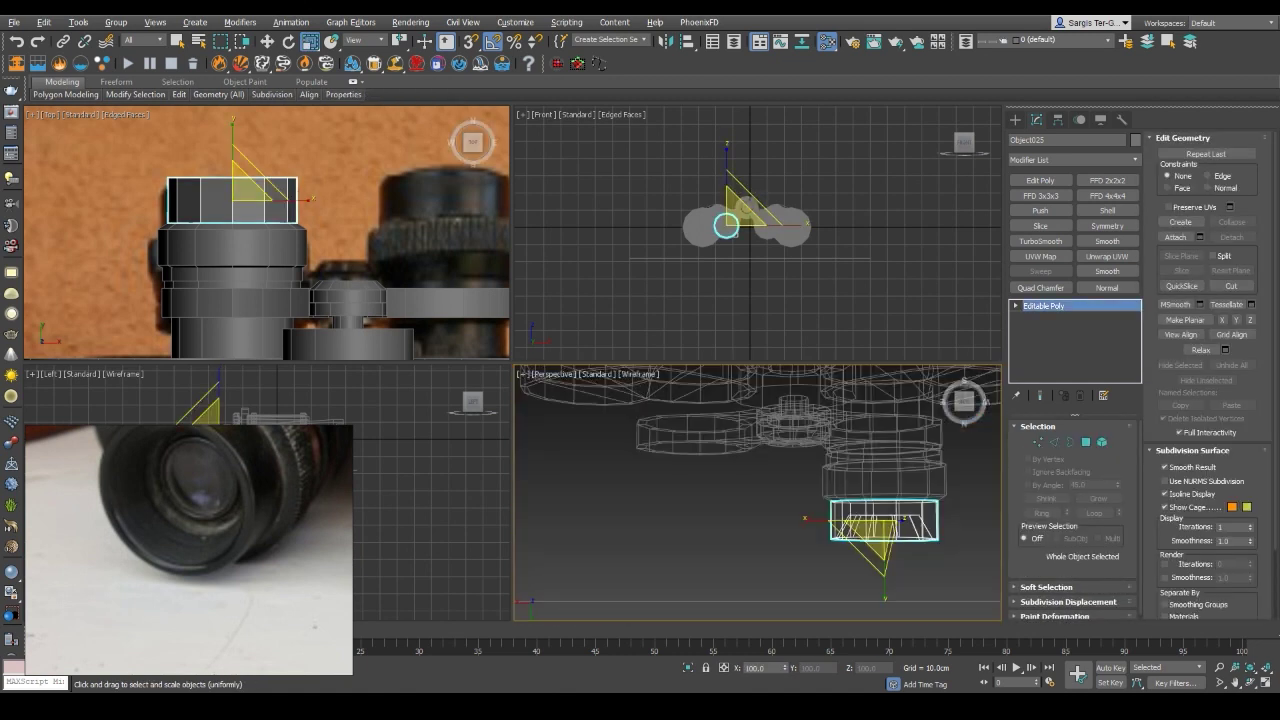
{"action": "scroll", "coordinate": [850, 520], "scroll_direction": "up", "scroll_amount": 2}
Select the eyepiece parts and move their pivot to the hinge with Affect Pivot Only
{"action": "left_click", "coordinate": [800, 485], "text": "ctrl"}
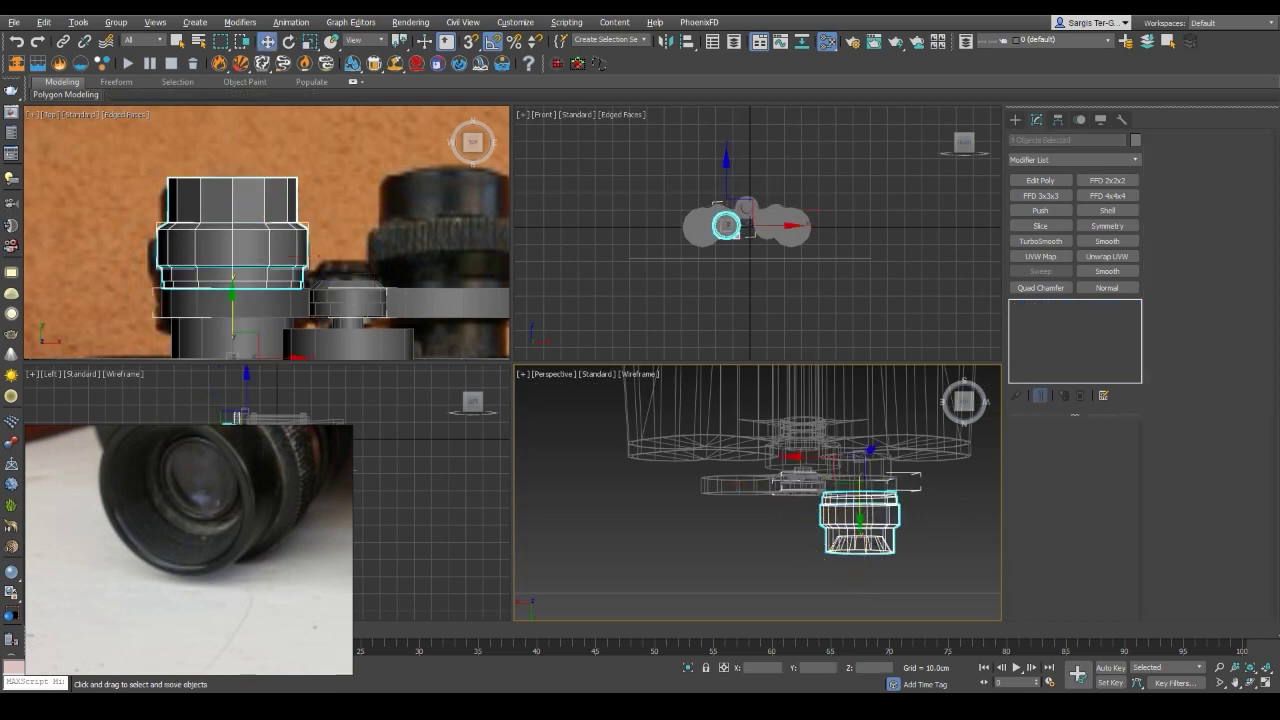
{"action": "key", "text": "F3"}
{"action": "key", "text": "alt+w"}
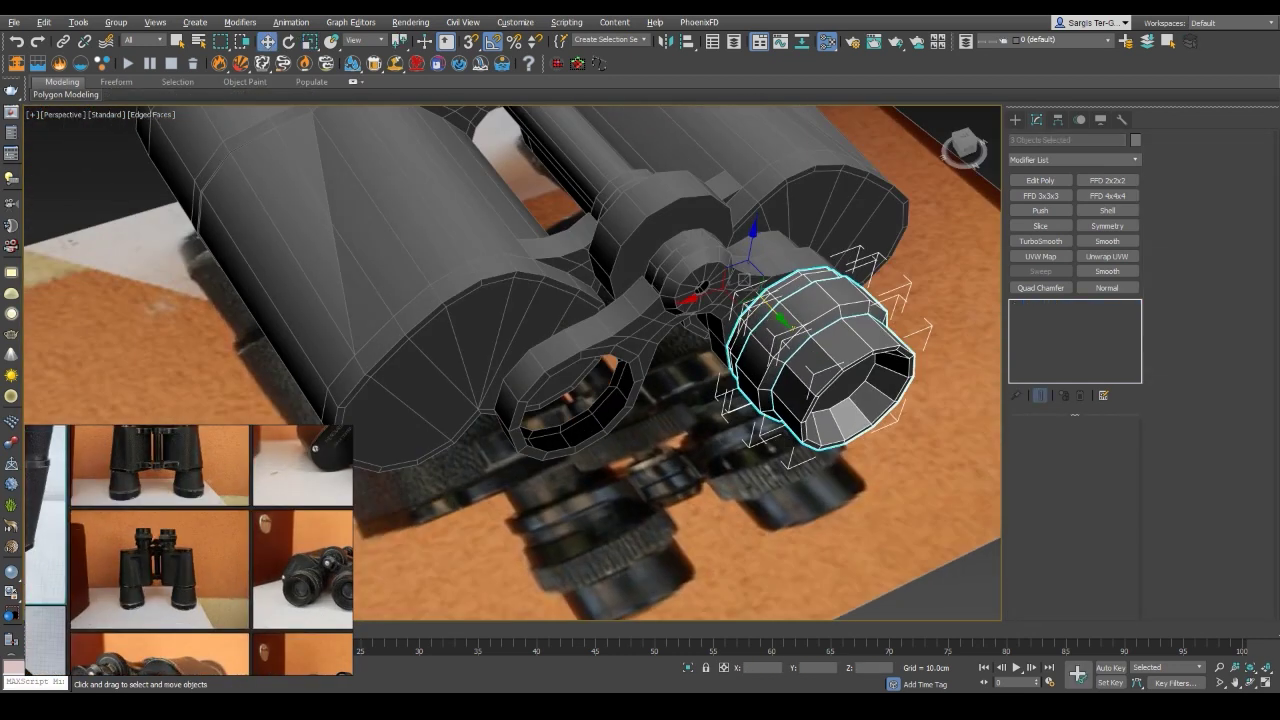
{"action": "middle_click_drag", "start_coordinate": [700, 400], "coordinate": [700, 330], "text": "alt"}
{"action": "key", "text": "F4"}
{"action": "left_click", "coordinate": [1058, 119]}
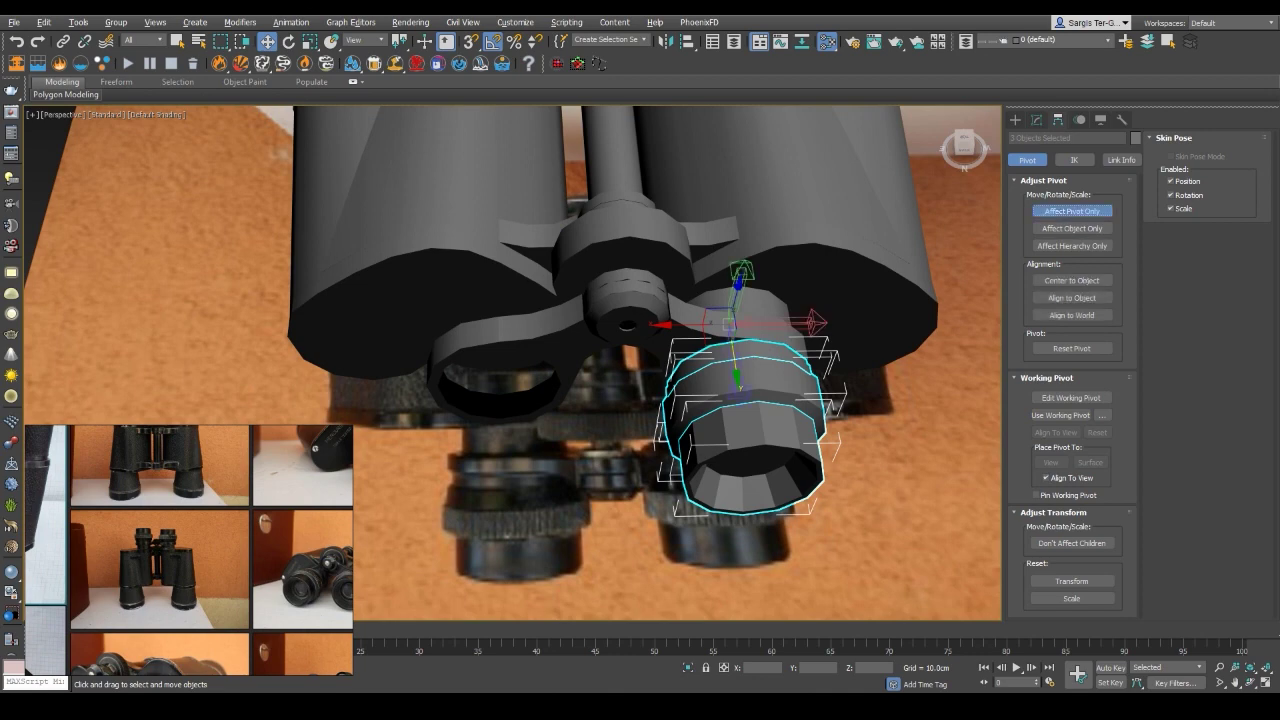
{"action": "scroll", "coordinate": [600, 330], "scroll_direction": "up", "scroll_amount": 4}
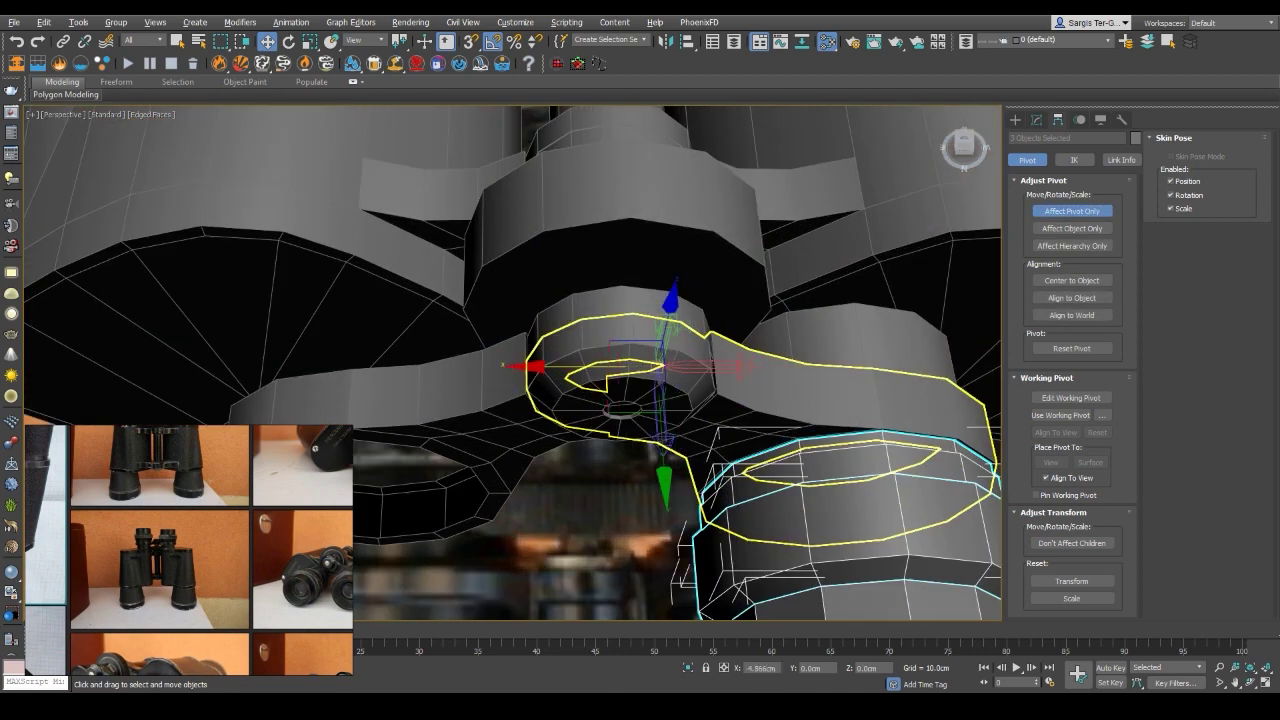
{"action": "key", "text": "F3"}
{"action": "key", "text": "F3"}
{"action": "key", "text": "F4"}
{"action": "middle_click_drag", "start_coordinate": [600, 360], "coordinate": [640, 300], "text": "alt"}
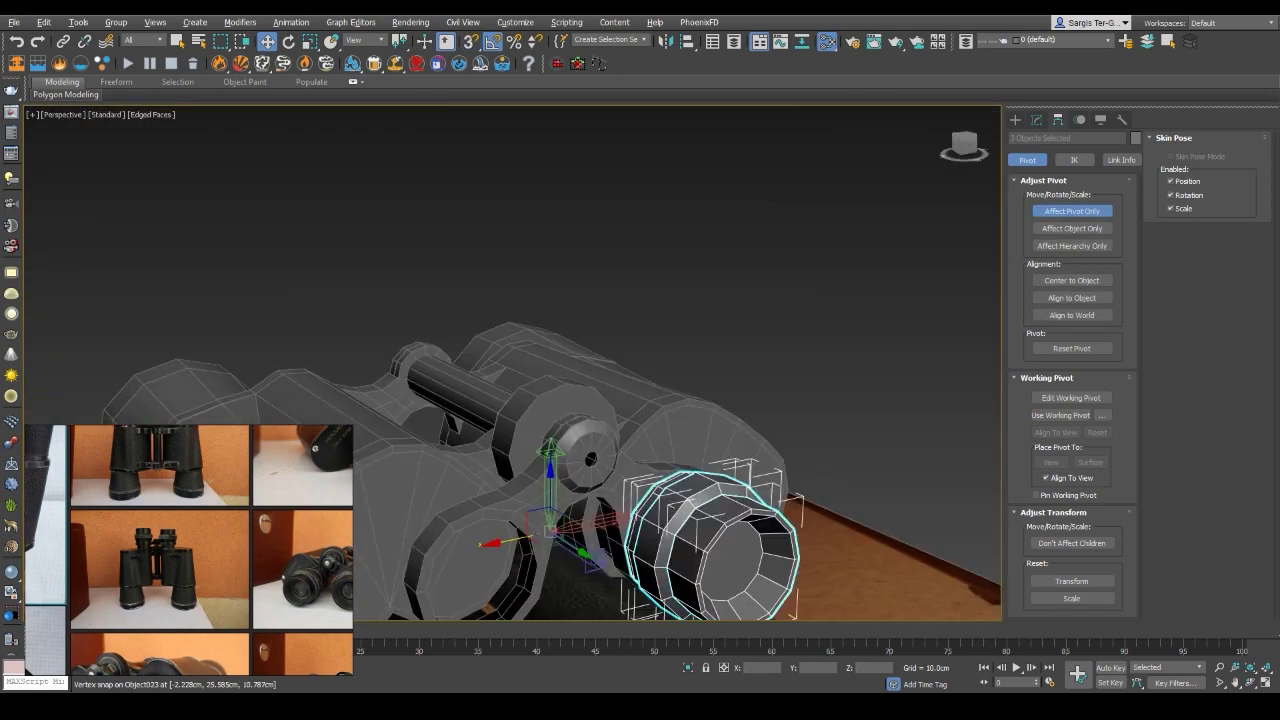
{"action": "middle_click_drag", "start_coordinate": [600, 360], "coordinate": [600, 260], "text": "alt"}
{"action": "left_click", "coordinate": [1036, 119]}
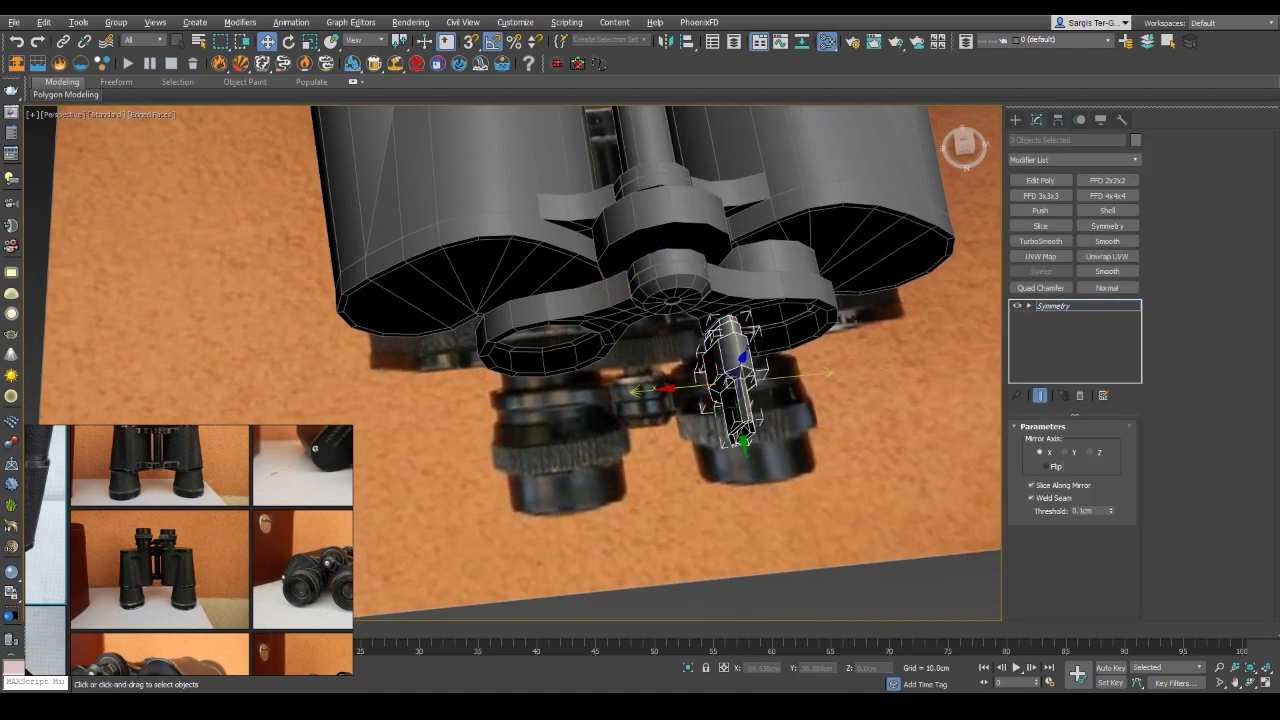
Mirror the cups with a flipped X Symmetry and collapse the stack through Smooth
{"action": "key", "text": "F3"}
{"action": "scroll", "coordinate": [512, 360], "scroll_direction": "up", "scroll_amount": 5}
{"action": "key", "text": "F3"}
{"action": "scroll", "coordinate": [512, 360], "scroll_direction": "down", "scroll_amount": 5}
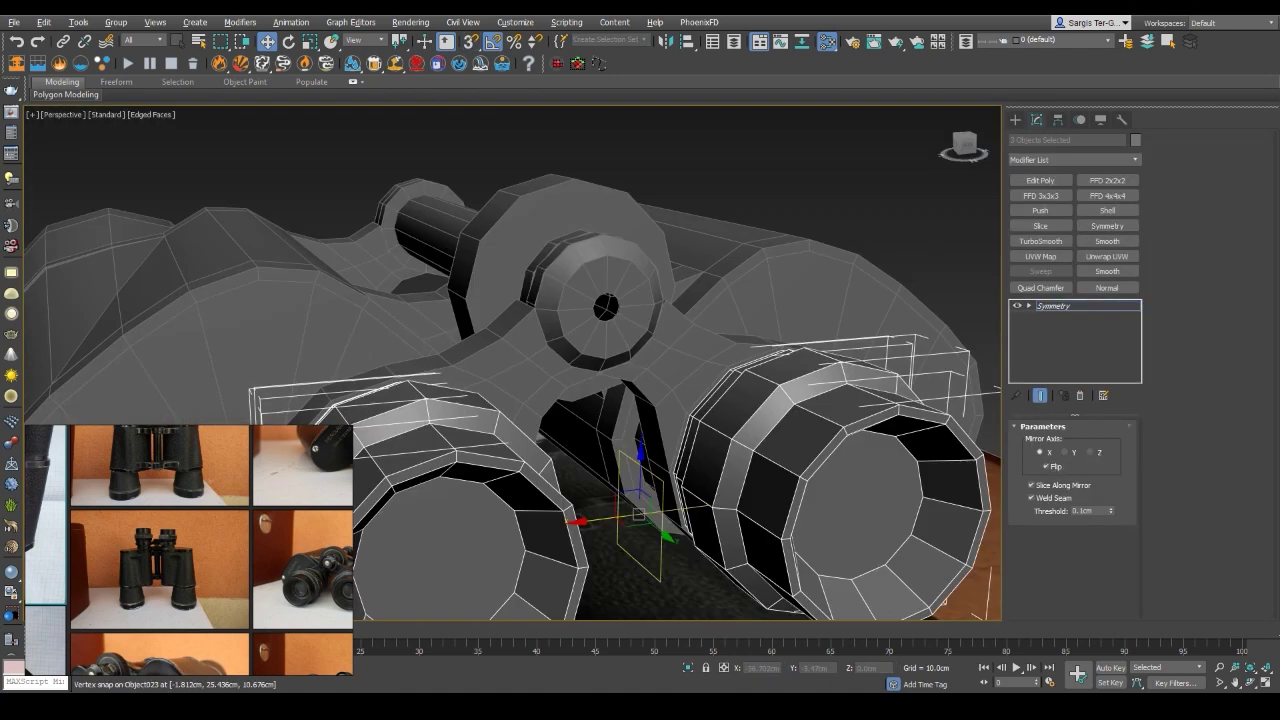
{"action": "middle_click_drag", "start_coordinate": [600, 360], "coordinate": [640, 300], "text": "alt"}
{"action": "scroll", "coordinate": [740, 405], "scroll_direction": "up", "scroll_amount": 5}
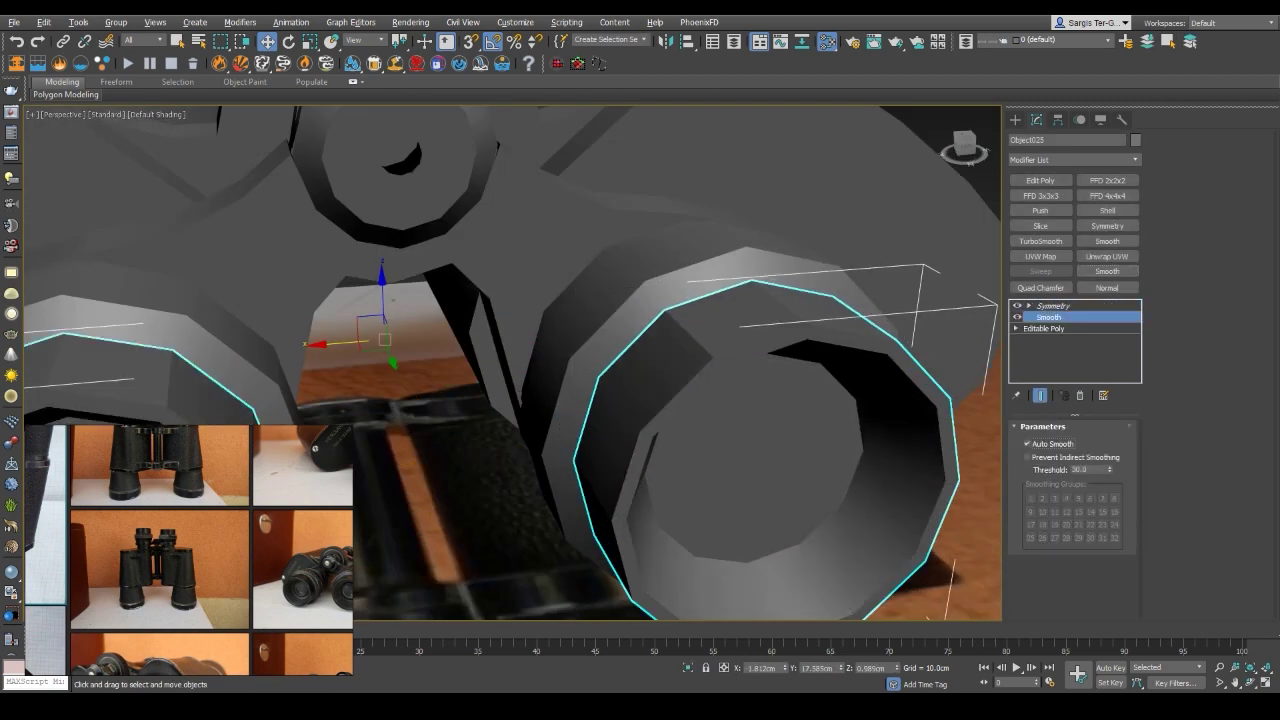
{"action": "middle_click_drag", "start_coordinate": [600, 360], "coordinate": [700, 330], "text": "alt"}
{"action": "key", "text": "F4"}
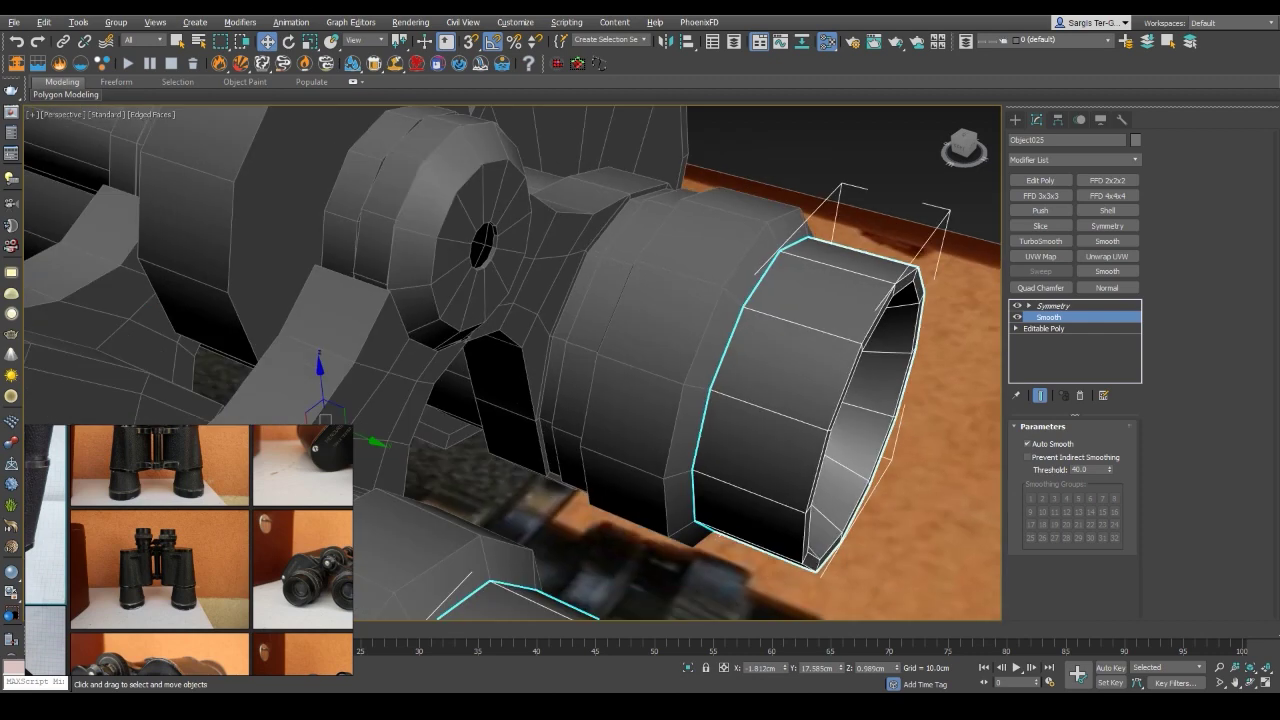
{"action": "right_click", "coordinate": [1049, 316]}
{"action": "left_click", "coordinate": [1093, 434]}
{"action": "mouse_move", "coordinate": [600, 360]}
{"action": "middle_mouse_down", "text": "alt"}
{"action": "mouse_move", "coordinate": [640, 330]}
{"action": "mouse_move", "coordinate": [700, 340]}
{"action": "mouse_move", "coordinate": [640, 420]}
{"action": "middle_mouse_up", "text": "alt"}
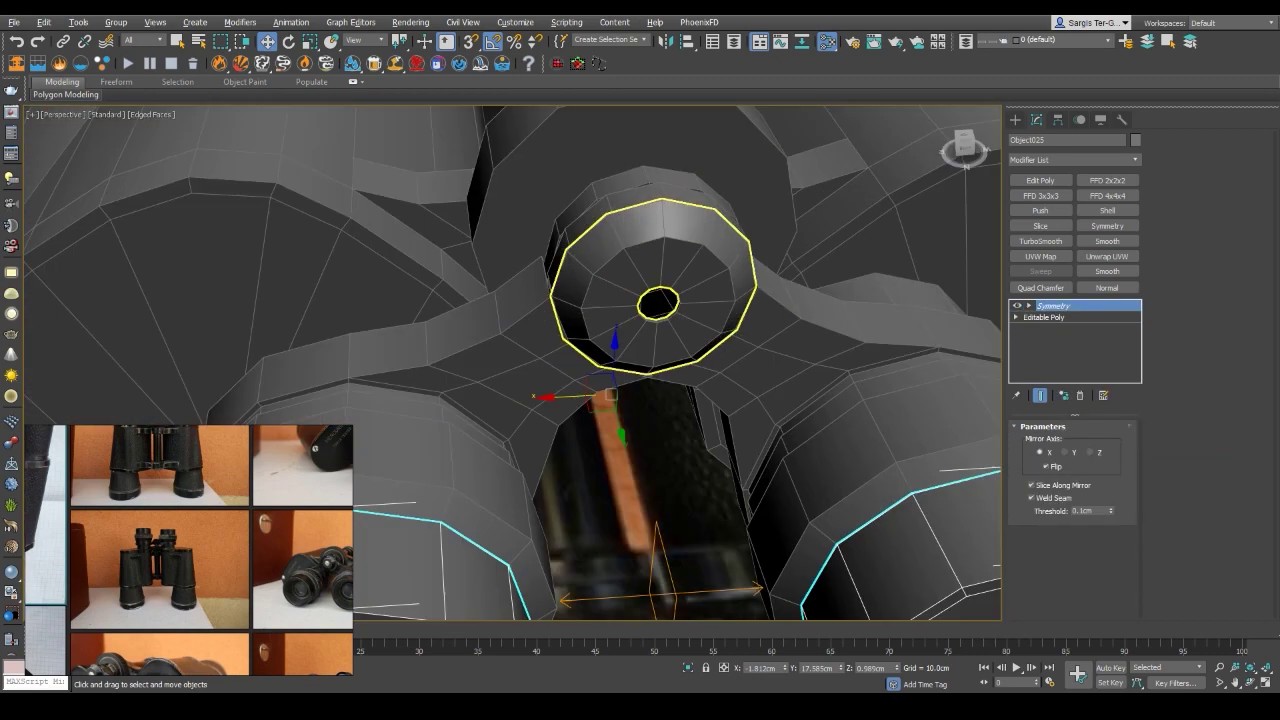
Select the hinge hub and inspect its vertices from above and below
{"action": "mouse_move", "coordinate": [640, 340]}
{"action": "middle_mouse_down", "text": "alt"}
{"action": "mouse_move", "coordinate": [660, 330]}
{"action": "mouse_move", "coordinate": [650, 320]}
{"action": "middle_mouse_up", "text": "alt"}
{"action": "left_click", "coordinate": [640, 330]}
{"action": "scroll", "coordinate": [640, 330], "scroll_direction": "up", "scroll_amount": 5}
{"action": "key", "text": "F3"}
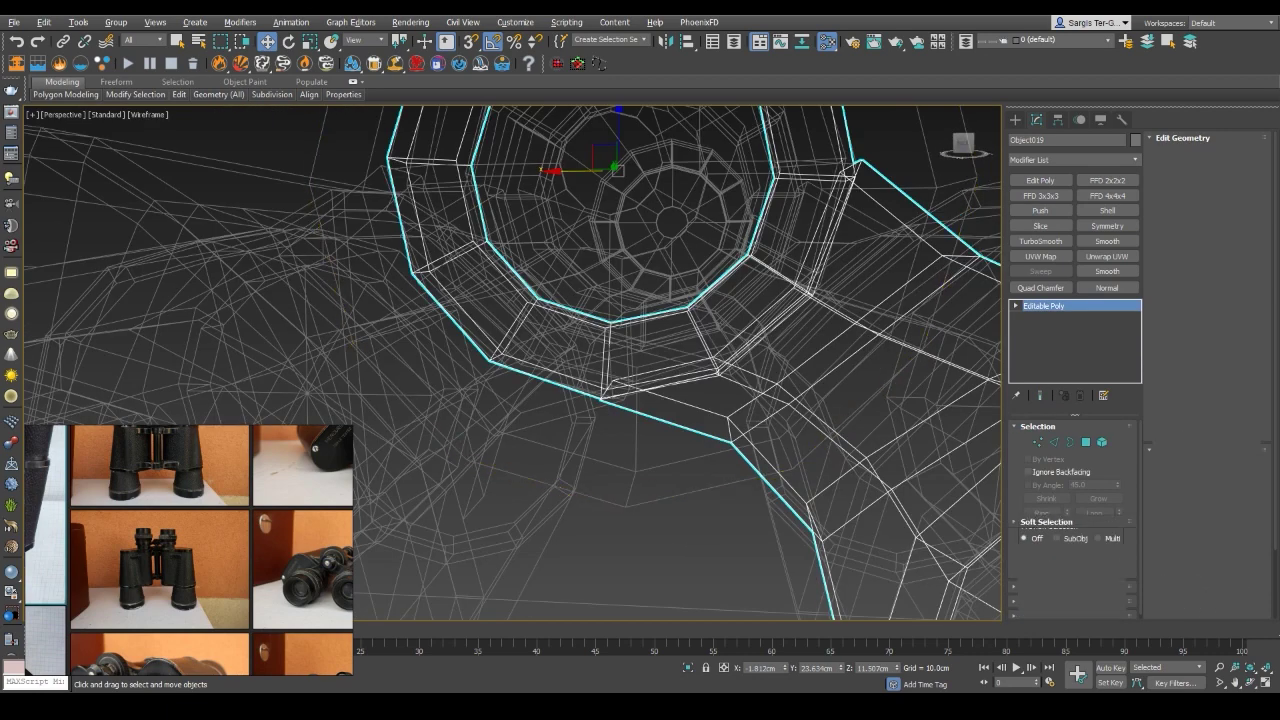
{"action": "key", "text": "1"}
{"action": "key", "text": "F3"}
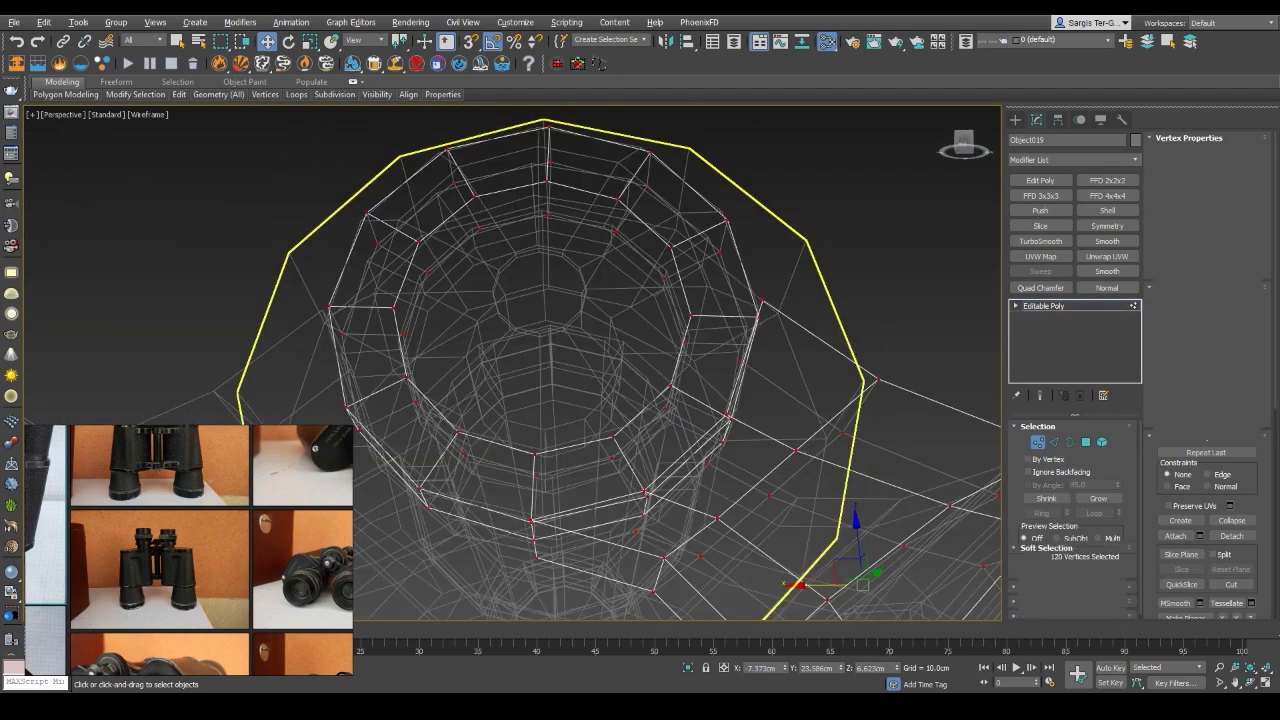
{"action": "key", "text": "F3"}
{"action": "middle_click_drag", "start_coordinate": [640, 330], "coordinate": [640, 380], "text": "alt"}
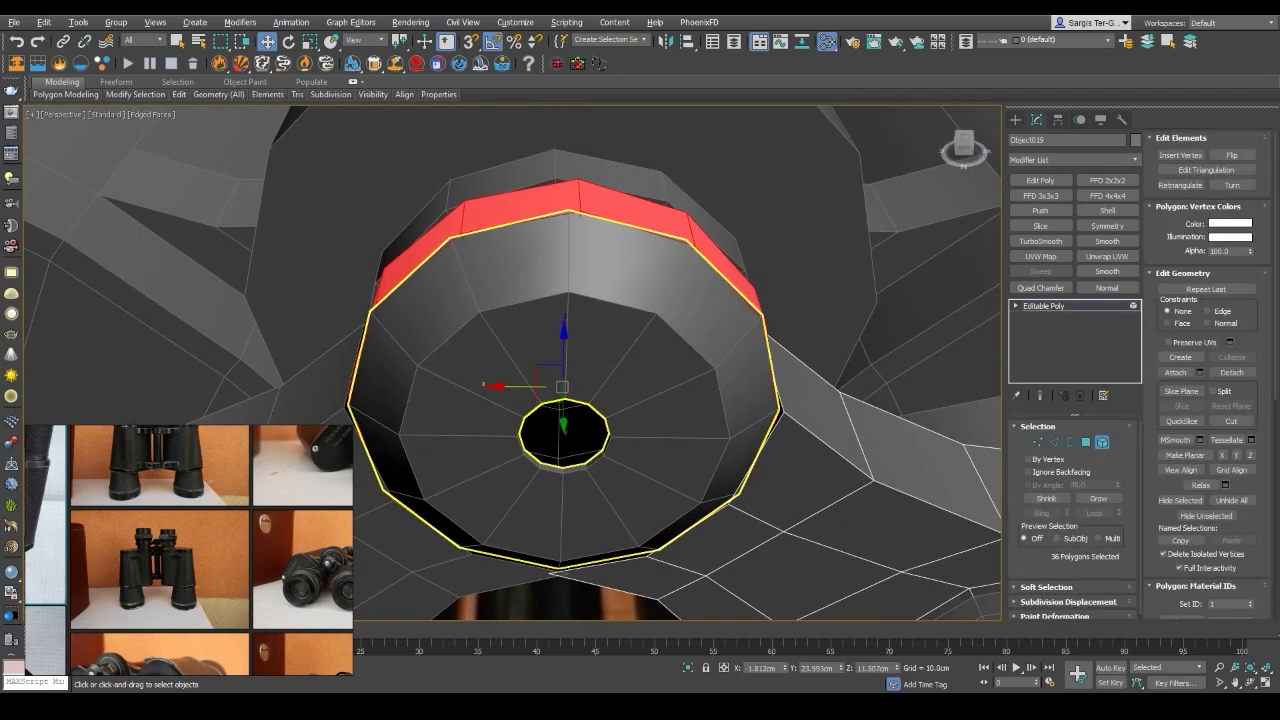
{"action": "scroll", "coordinate": [560, 330], "scroll_direction": "up", "scroll_amount": 3}
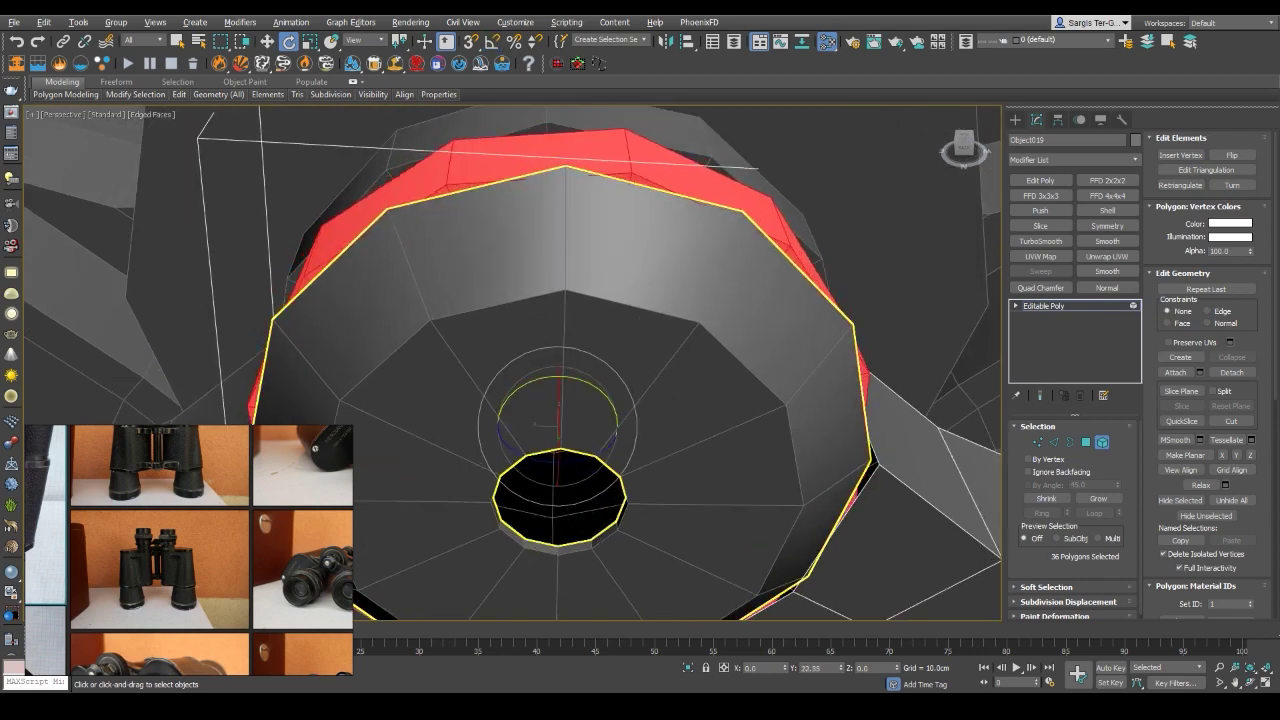
{"action": "scroll", "coordinate": [560, 330], "scroll_direction": "down", "scroll_amount": 5}
{"action": "middle_click_drag", "start_coordinate": [560, 330], "coordinate": [600, 300], "text": "alt"}
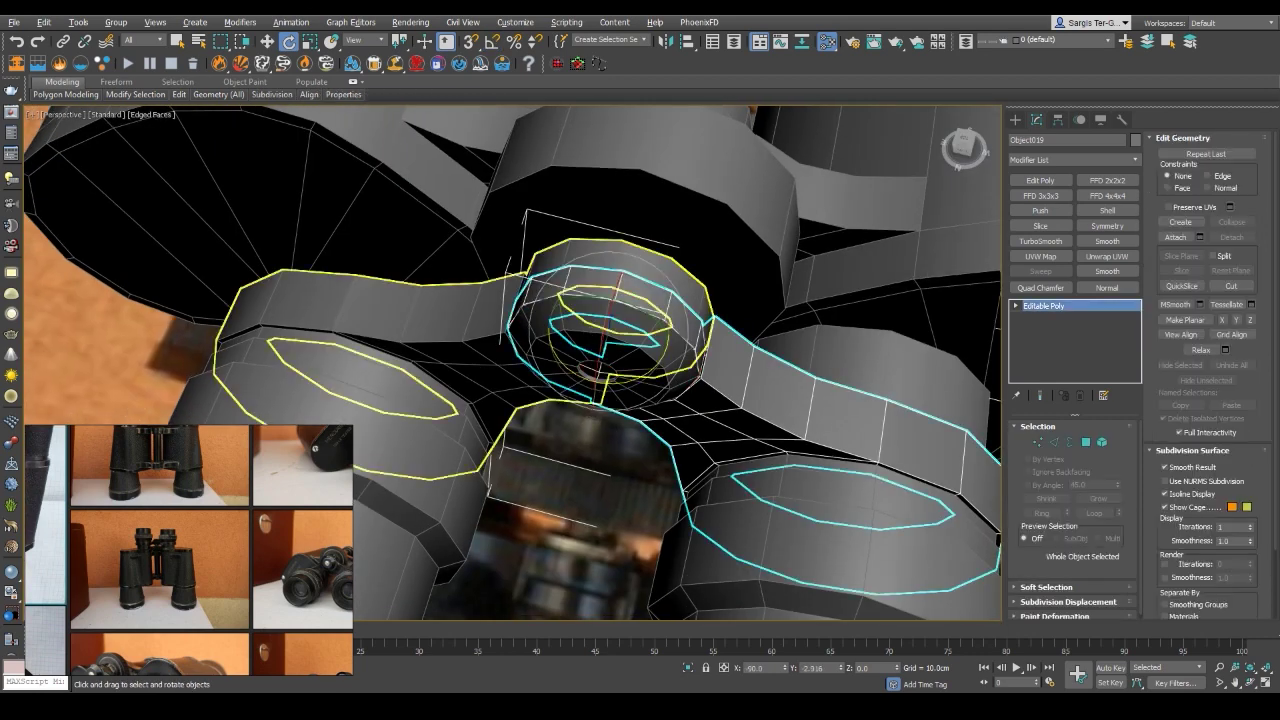
Reselect the hub in Element mode, inspect its ring, then return to object level
{"action": "key", "text": "ctrl+d"}
{"action": "left_click", "coordinate": [650, 340]}
{"action": "key", "text": "z"}
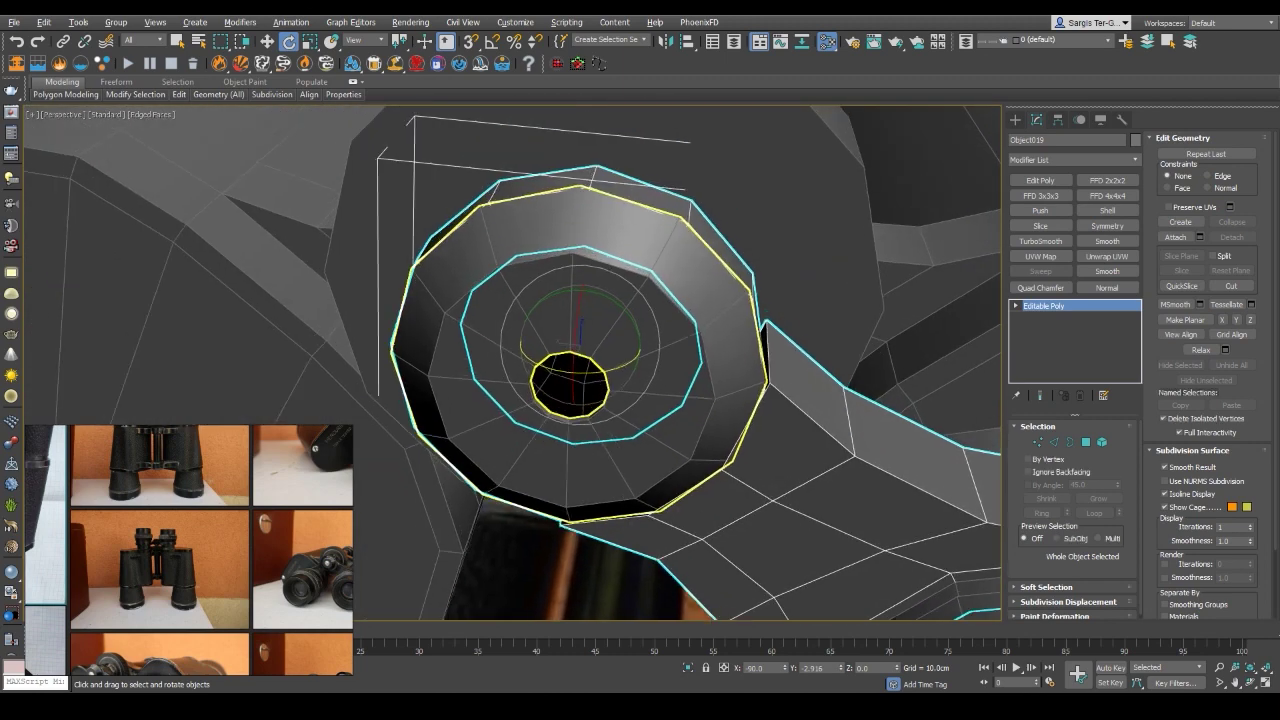
{"action": "key", "text": "5"}
{"action": "key", "text": "F3"}
{"action": "key", "text": "F3"}
{"action": "mouse_move", "coordinate": [600, 360]}
{"action": "middle_mouse_down", "text": "alt"}
{"action": "mouse_move", "coordinate": [660, 300]}
{"action": "mouse_move", "coordinate": [660, 380]}
{"action": "middle_mouse_up", "text": "alt"}
{"action": "key", "text": "F3"}
{"action": "key", "text": "F3"}
{"action": "key", "text": "F3"}
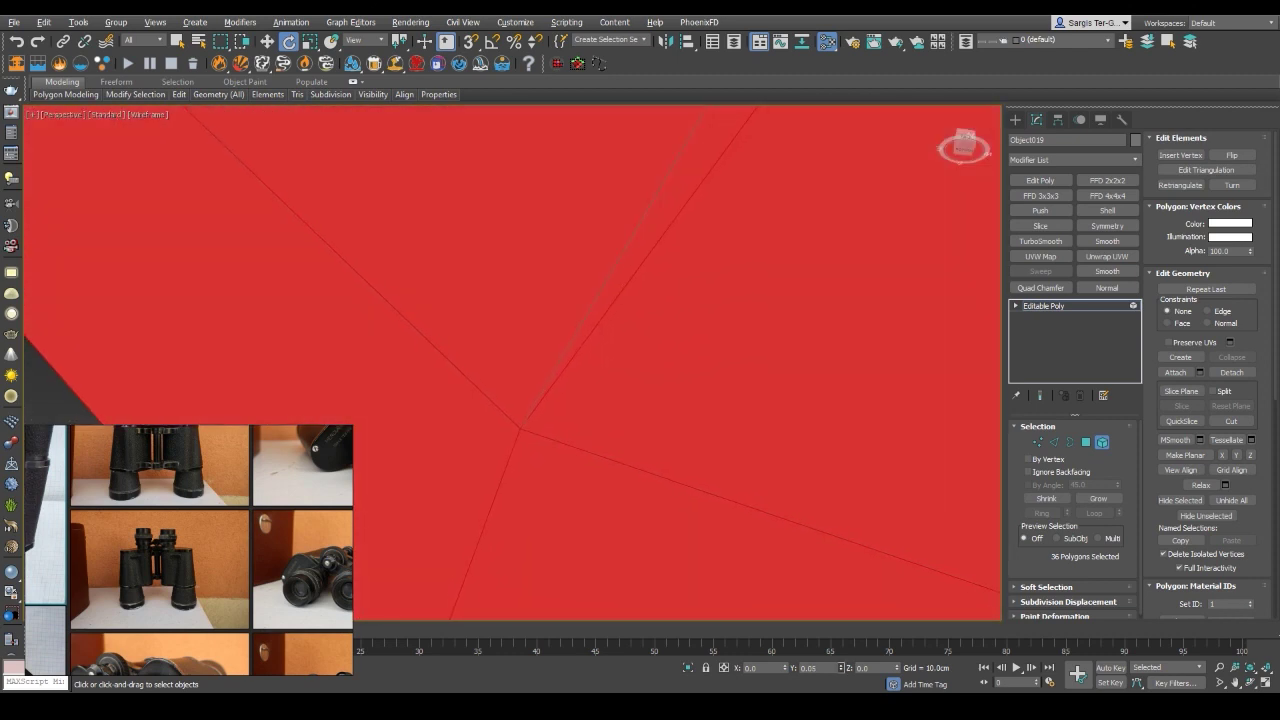
{"action": "key", "text": "F3"}
{"action": "scroll", "coordinate": [655, 390], "scroll_direction": "down", "scroll_amount": 5}
{"action": "scroll", "coordinate": [655, 390], "scroll_direction": "down", "scroll_amount": 5}
{"action": "key", "text": "4"}
{"action": "middle_click_drag", "start_coordinate": [655, 380], "coordinate": [655, 390], "text": "alt"}
{"action": "scroll", "coordinate": [655, 390], "scroll_direction": "down", "scroll_amount": 3}
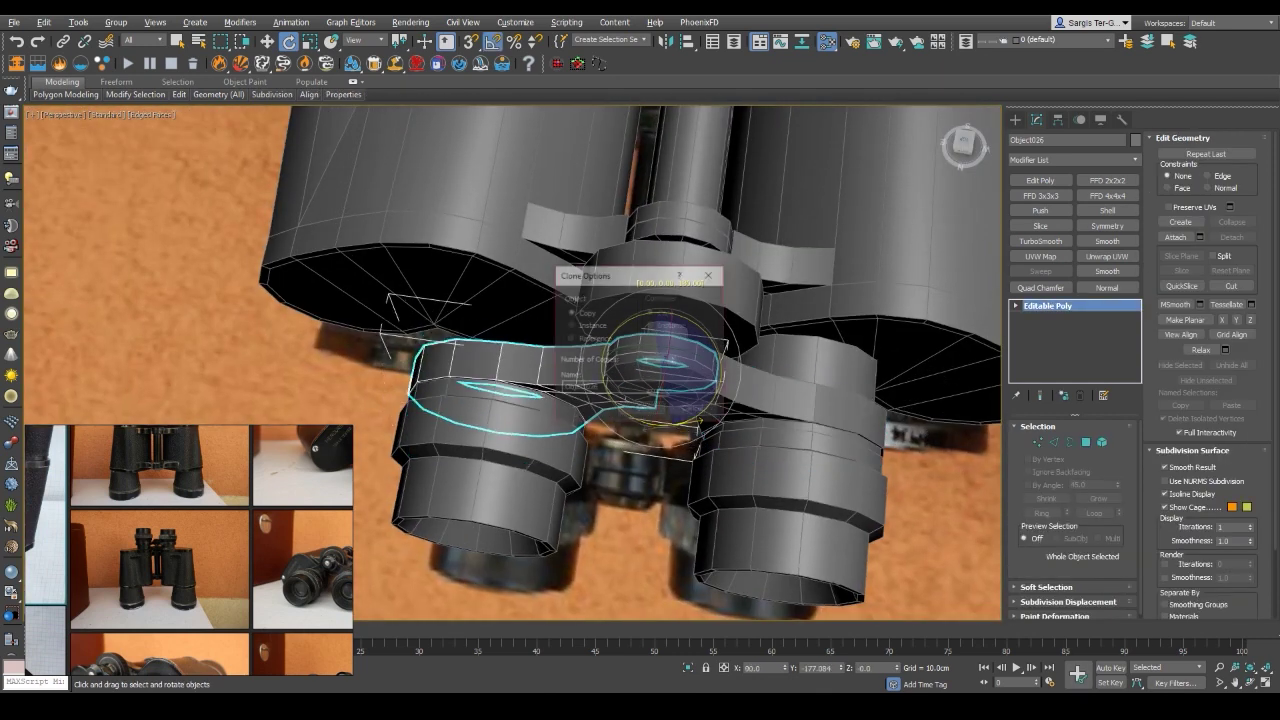
Give the copied hinge arm Object026 a Smooth modifier with Auto Smooth at threshold 40
{"action": "middle_click_drag", "start_coordinate": [660, 370], "coordinate": [750, 340], "text": "alt"}
{"action": "scroll", "coordinate": [660, 400], "scroll_direction": "up", "scroll_amount": 5}
{"action": "left_click", "coordinate": [1107, 241]}
{"action": "key", "text": "F4"}
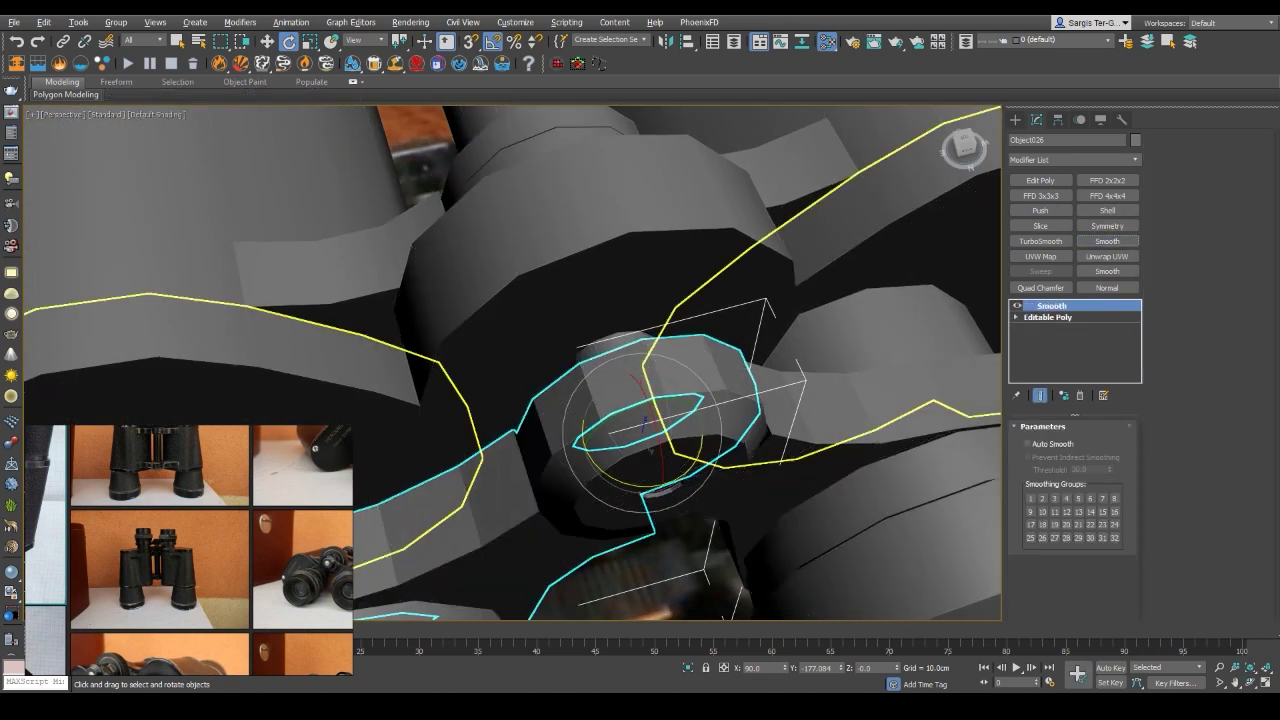
{"action": "mouse_move", "coordinate": [958, 143]}
{"action": "middle_mouse_down", "text": "alt"}
{"action": "mouse_move", "coordinate": [930, 150]}
{"action": "mouse_move", "coordinate": [962, 148]}
{"action": "middle_mouse_up", "text": "alt"}
{"action": "key", "text": "F4"}
{"action": "key", "text": "w"}
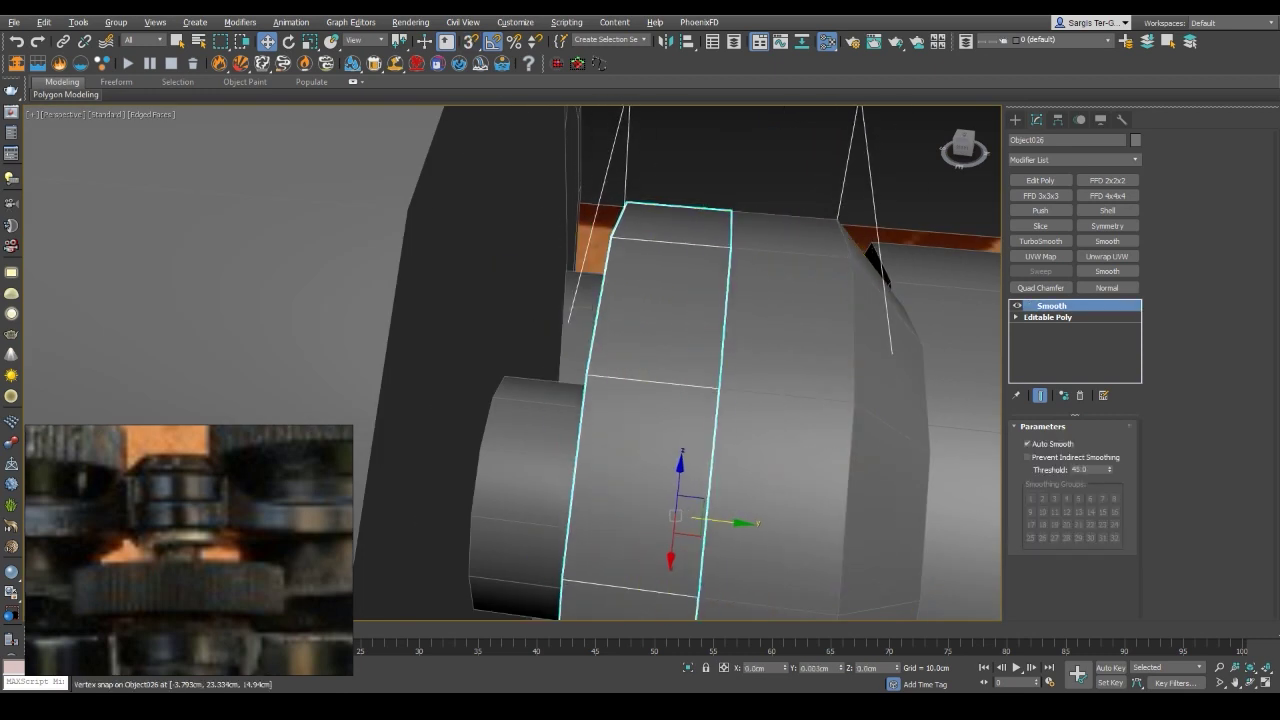
{"action": "key", "text": "F4"}
{"action": "middle_click_drag", "start_coordinate": [962, 148], "coordinate": [963, 143], "text": "alt"}
{"action": "key", "text": "ctrl+d"}
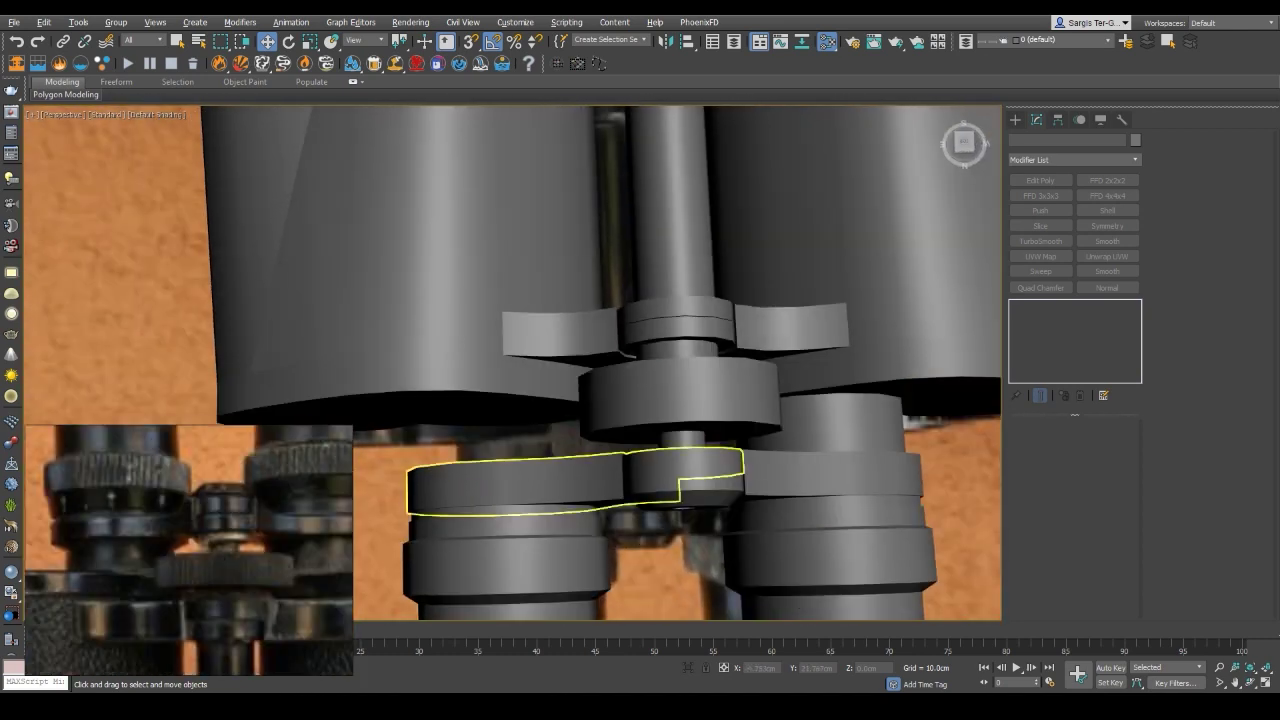
Select the copied arm Object026 and check its base mesh vertices
{"action": "left_click", "coordinate": [520, 463]}
{"action": "key", "text": "F3"}
{"action": "left_click", "coordinate": [1047, 317]}
{"action": "key", "text": "1"}
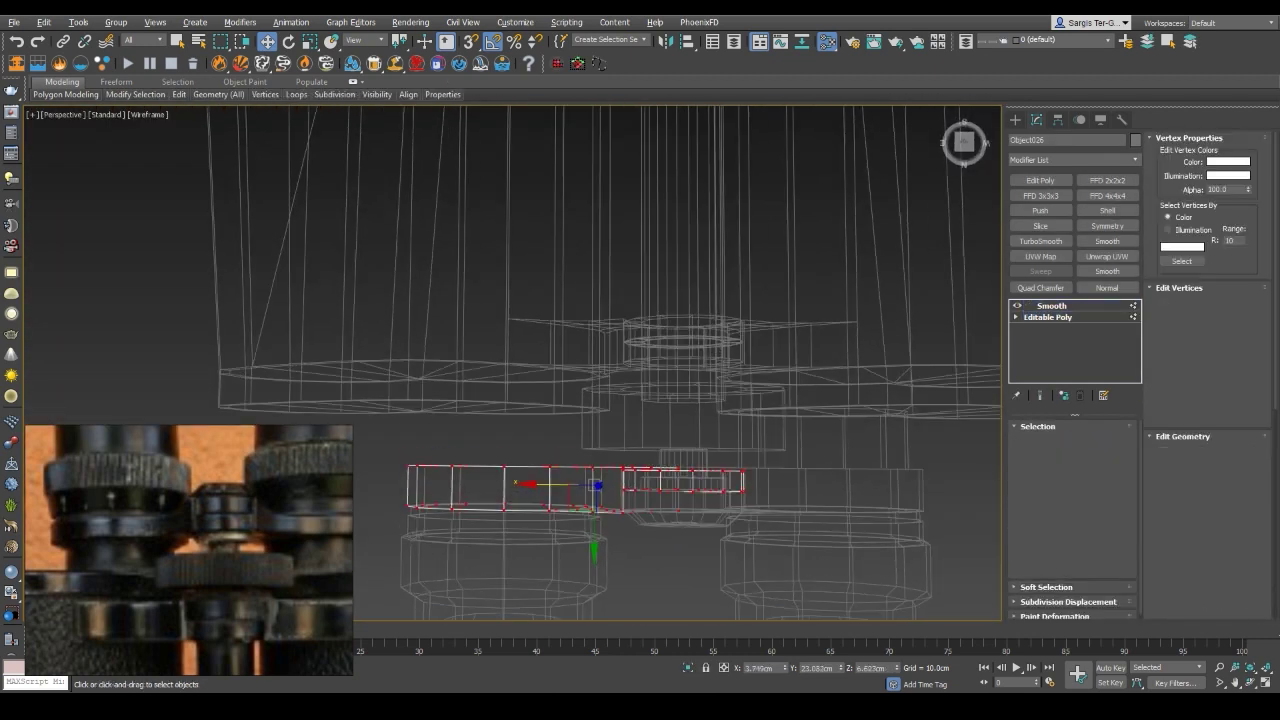
{"action": "key", "text": "F3"}
{"action": "scroll", "coordinate": [513, 517], "scroll_direction": "up", "scroll_amount": 3}
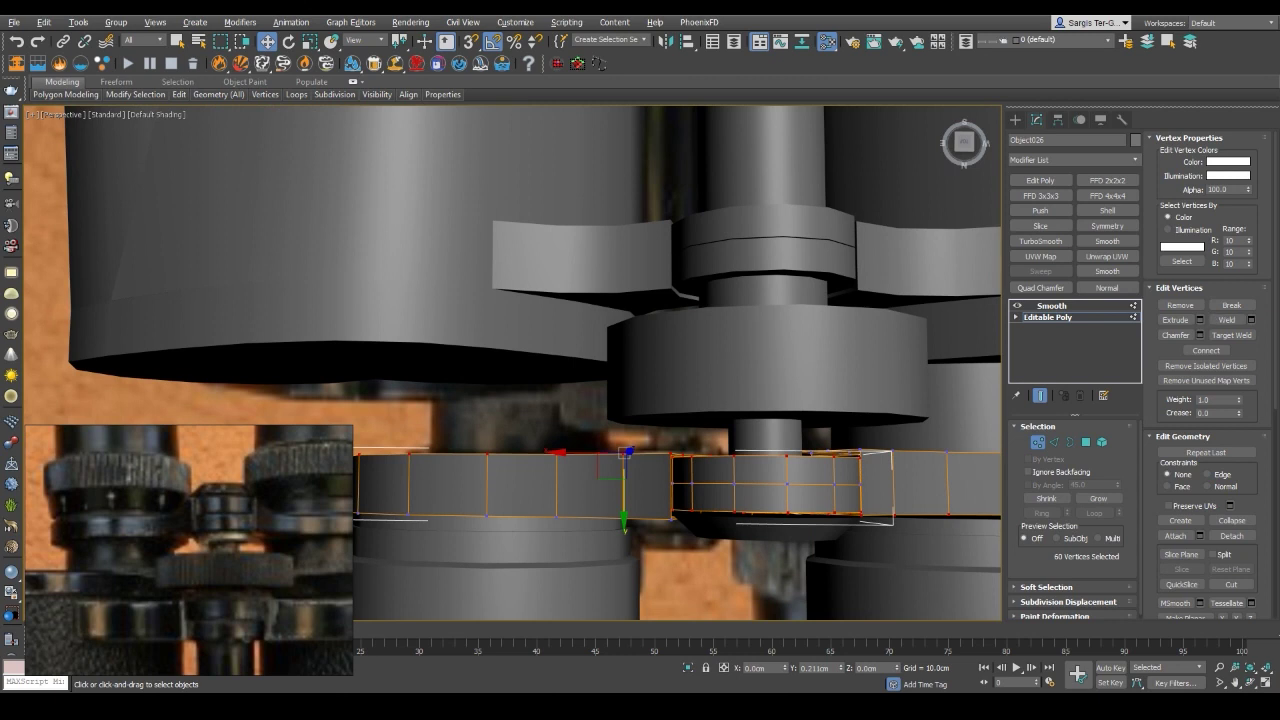
{"action": "key", "text": "ctrl+b"}
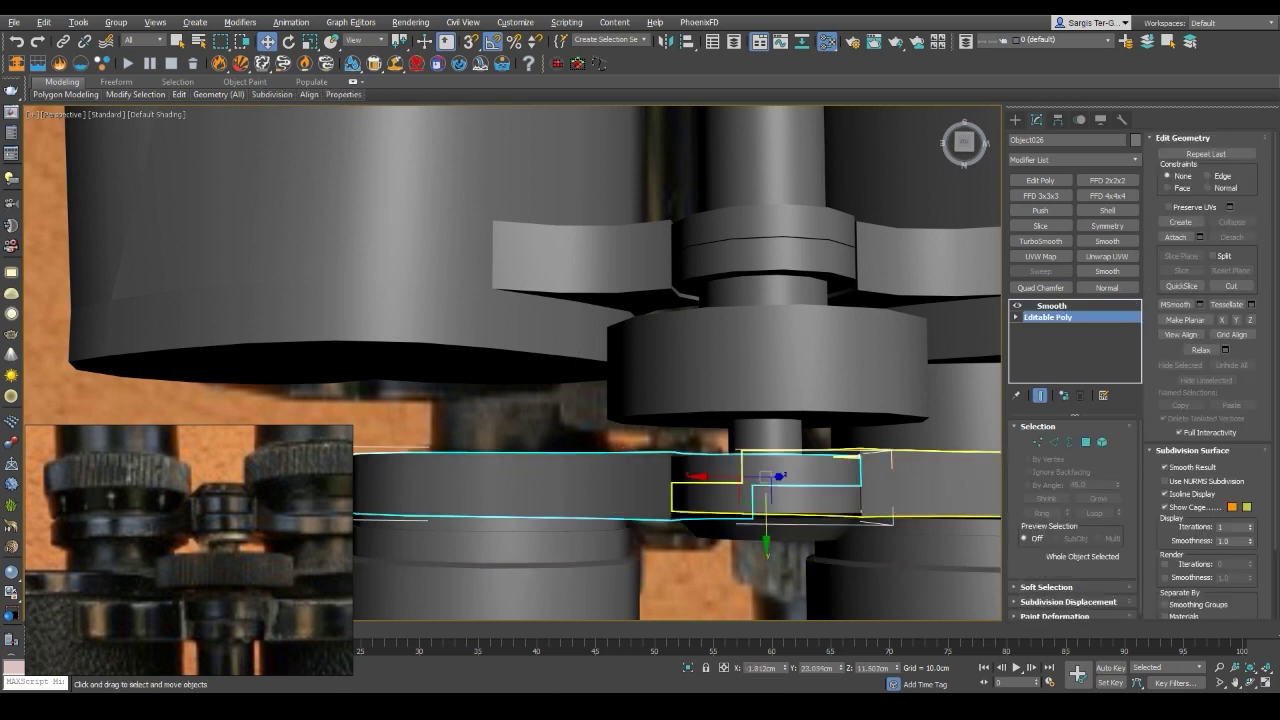
Select both hinge arms and open the stack's collapse options for their Smooth modifier
{"action": "middle_click_drag", "start_coordinate": [624, 457], "coordinate": [700, 350], "text": "alt"}
{"action": "middle_click_drag", "start_coordinate": [893, 208], "coordinate": [888, 238], "text": "alt"}
{"action": "key", "text": "s"}
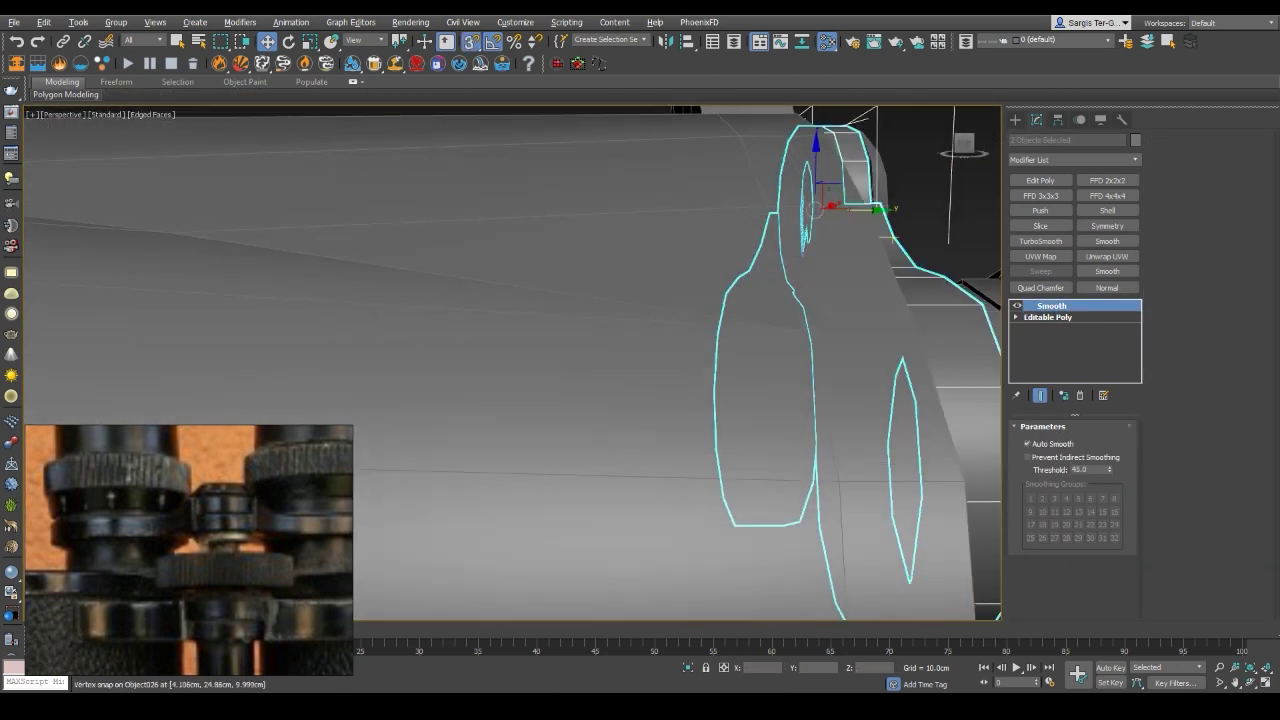
{"action": "middle_click_drag", "start_coordinate": [820, 300], "coordinate": [650, 320], "text": "alt"}
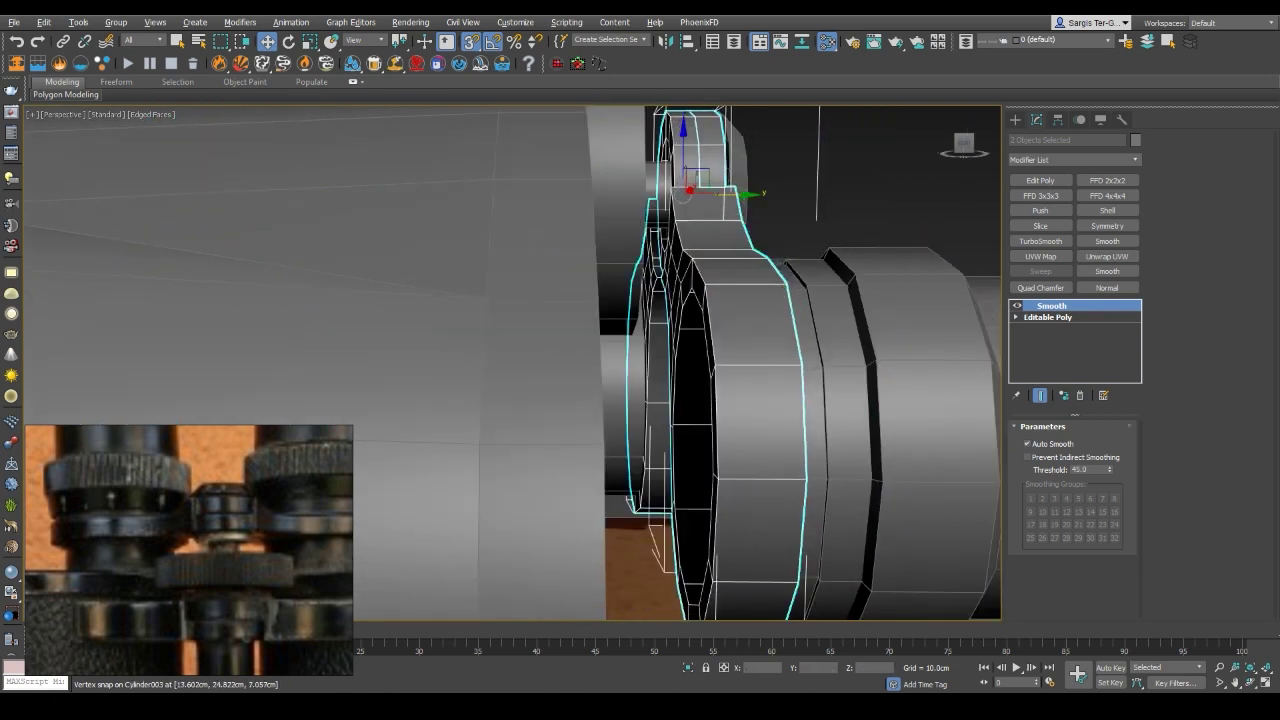
{"action": "key", "text": "F4"}
{"action": "right_click", "coordinate": [1050, 305]}
Collapse the modifier stack of both arms and clear the selection
{"action": "left_click", "coordinate": [1120, 426]}
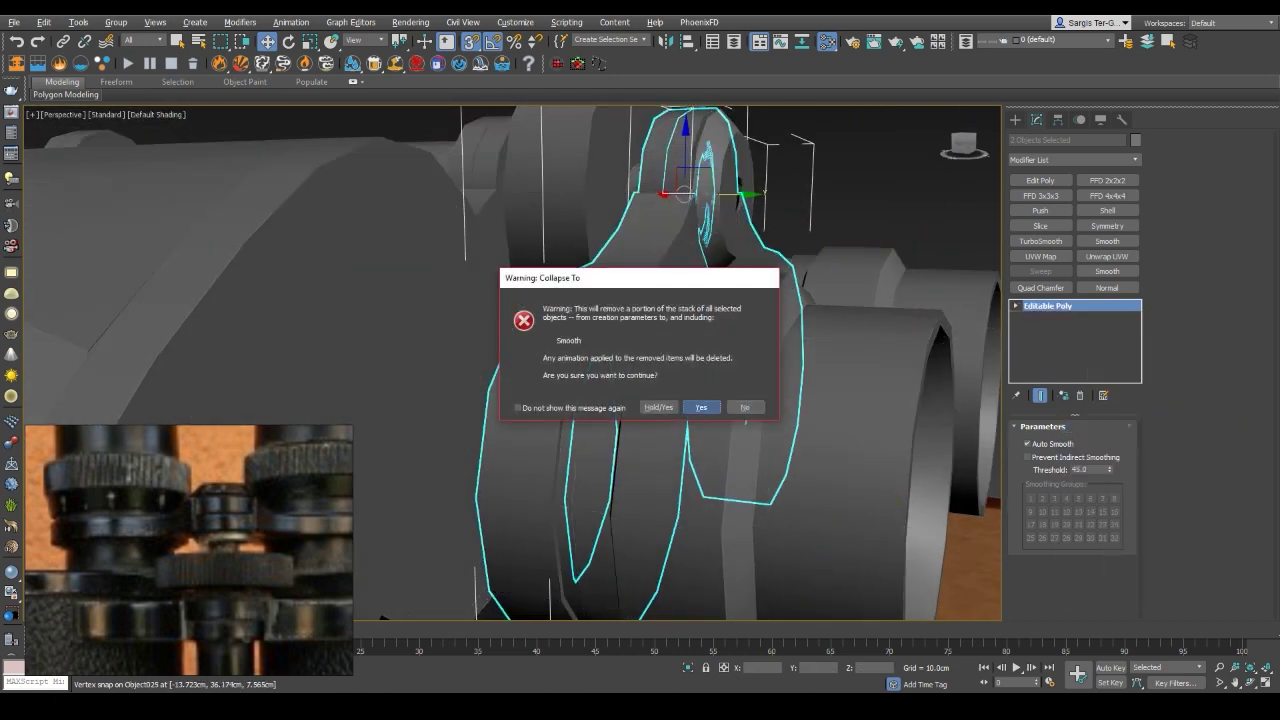
{"action": "left_click", "coordinate": [697, 406]}
{"action": "key", "text": "ctrl+d"}
Make a shifted copy of the small ring on the hinge axle
{"action": "middle_click_drag", "start_coordinate": [685, 193], "coordinate": [280, 343], "text": "alt"}
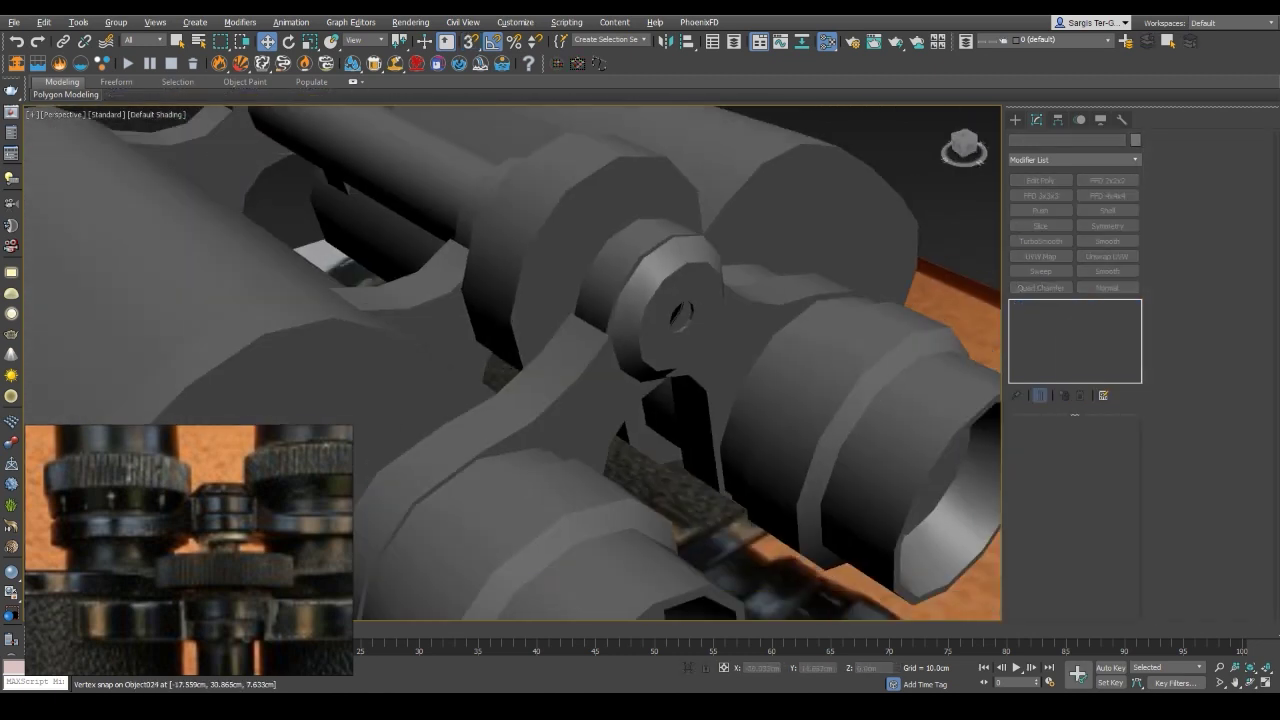
{"action": "scroll", "coordinate": [280, 343], "scroll_direction": "down", "scroll_amount": 5}
{"action": "left_click", "coordinate": [294, 344]}
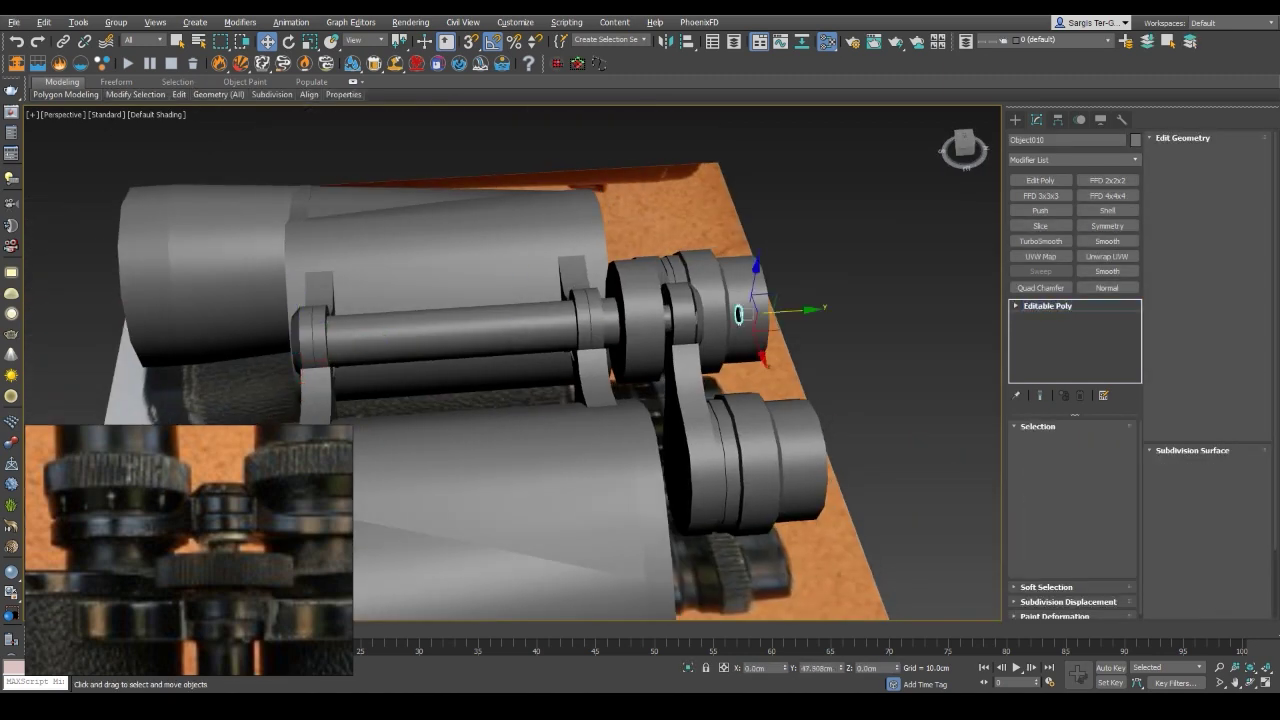
{"action": "left_click_drag", "start_coordinate": [738, 314], "coordinate": [745, 314], "text": "shift"}
{"action": "key", "text": "Return"}
Try a Smooth modifier on ring Object023, then delete it again
{"action": "key", "text": "z"}
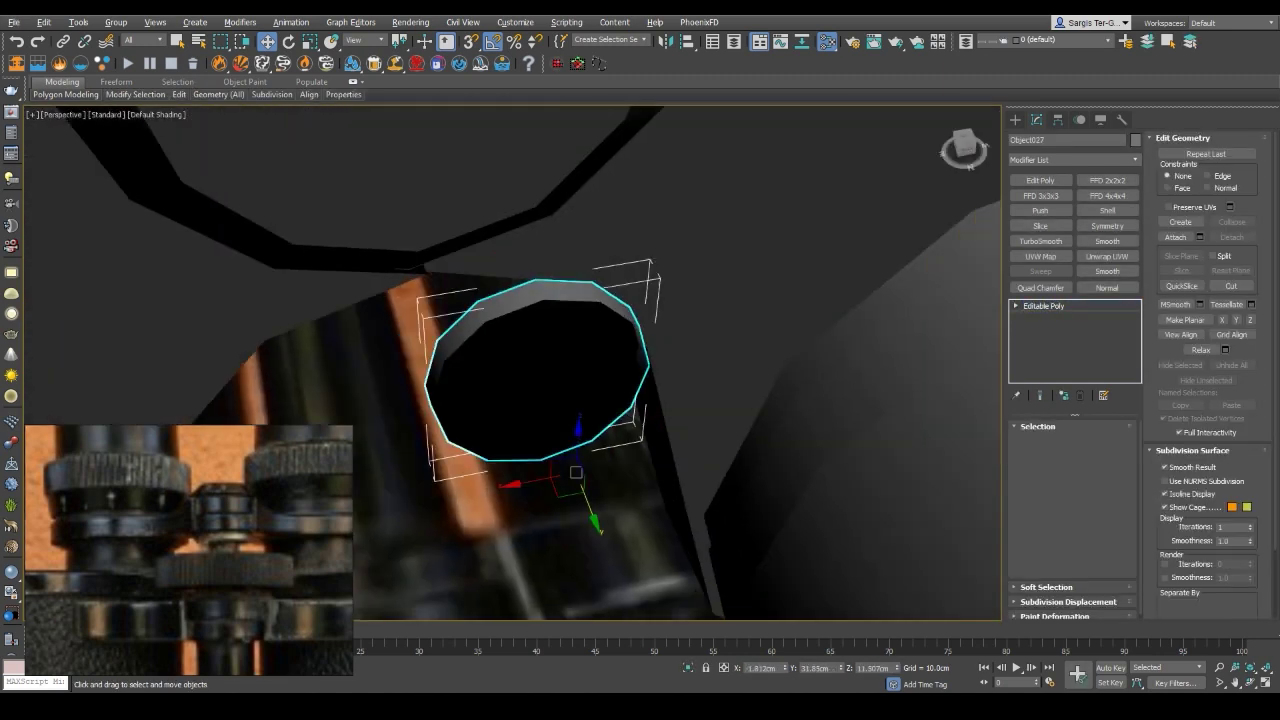
{"action": "scroll", "coordinate": [640, 390], "scroll_direction": "down", "scroll_amount": 5}
{"action": "key", "text": "e"}
{"action": "scroll", "coordinate": [640, 390], "scroll_direction": "up", "scroll_amount": 3}
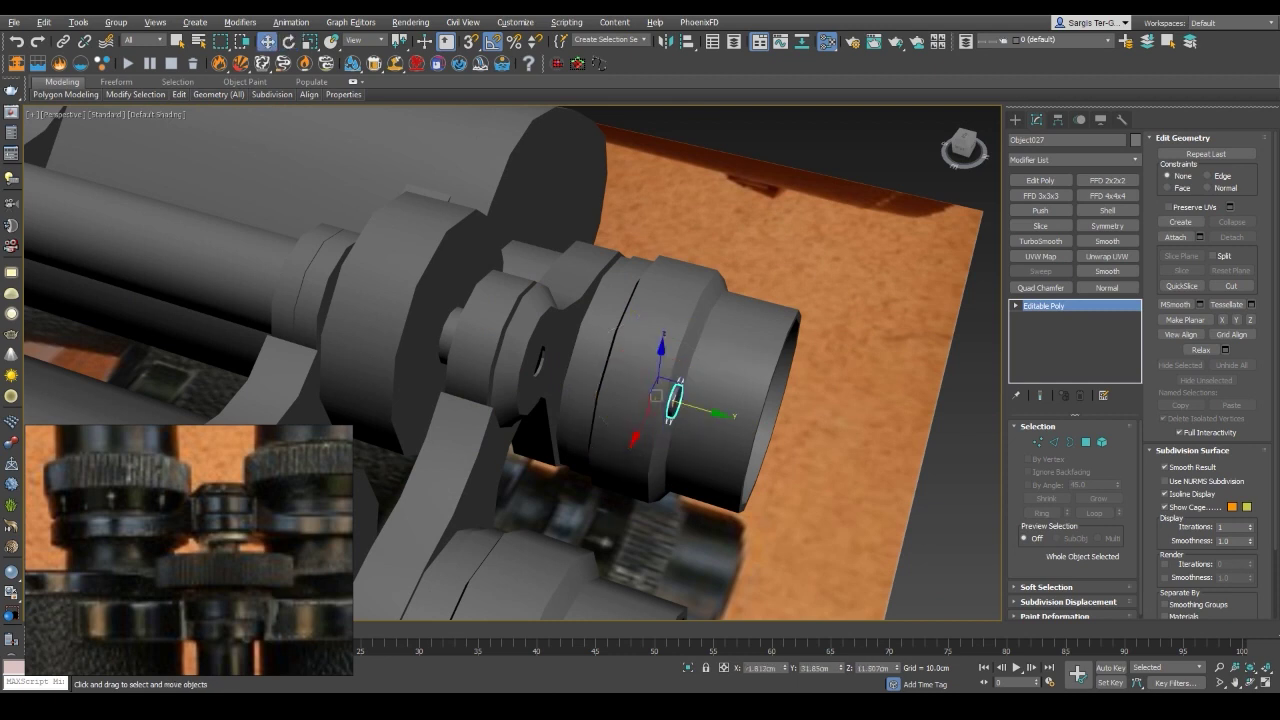
{"action": "scroll", "coordinate": [560, 363], "scroll_direction": "up", "scroll_amount": 5}
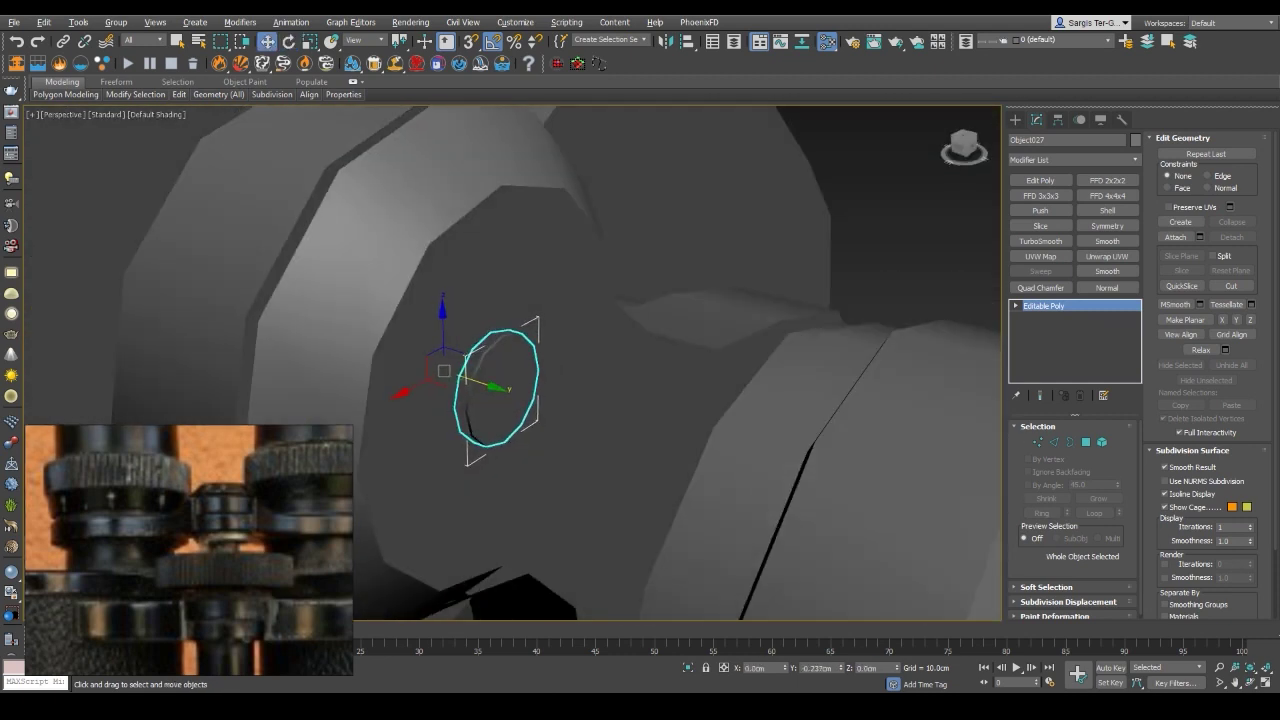
{"action": "scroll", "coordinate": [536, 369], "scroll_direction": "down", "scroll_amount": 5}
{"action": "scroll", "coordinate": [536, 369], "scroll_direction": "up", "scroll_amount": 5}
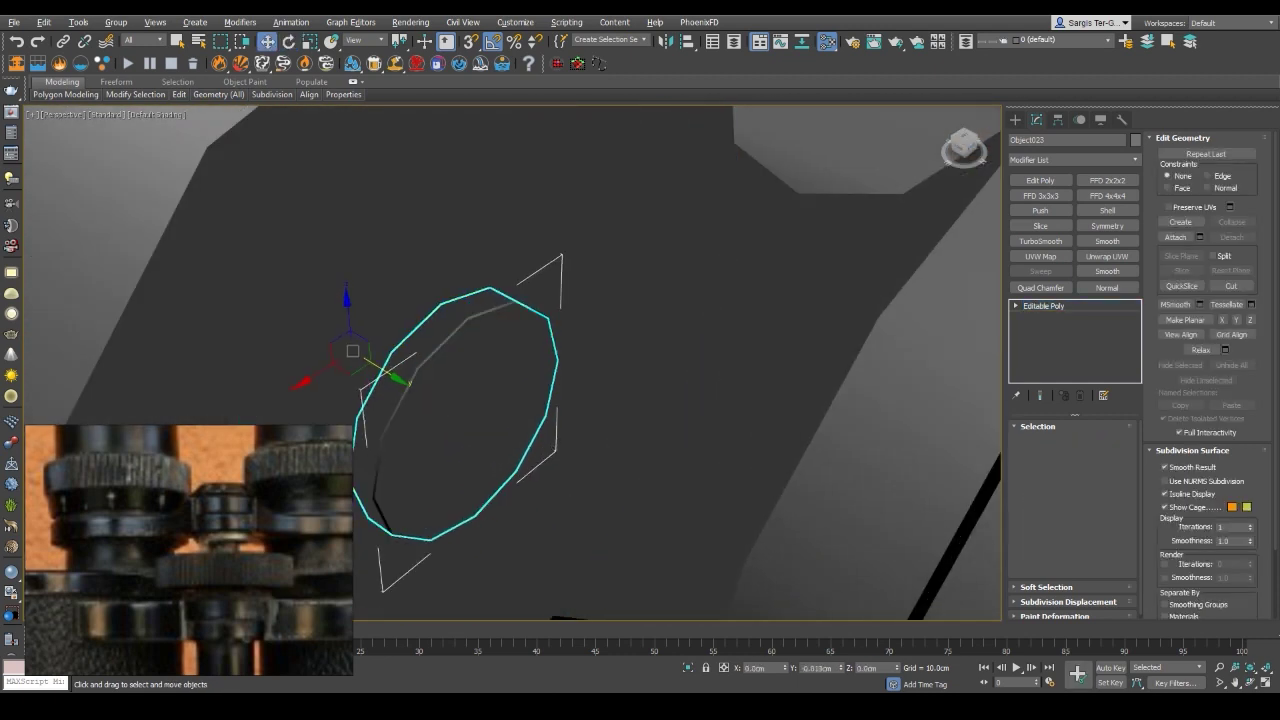
{"action": "scroll", "coordinate": [512, 363], "scroll_direction": "up", "scroll_amount": 3}
{"action": "left_click", "coordinate": [1107, 241]}
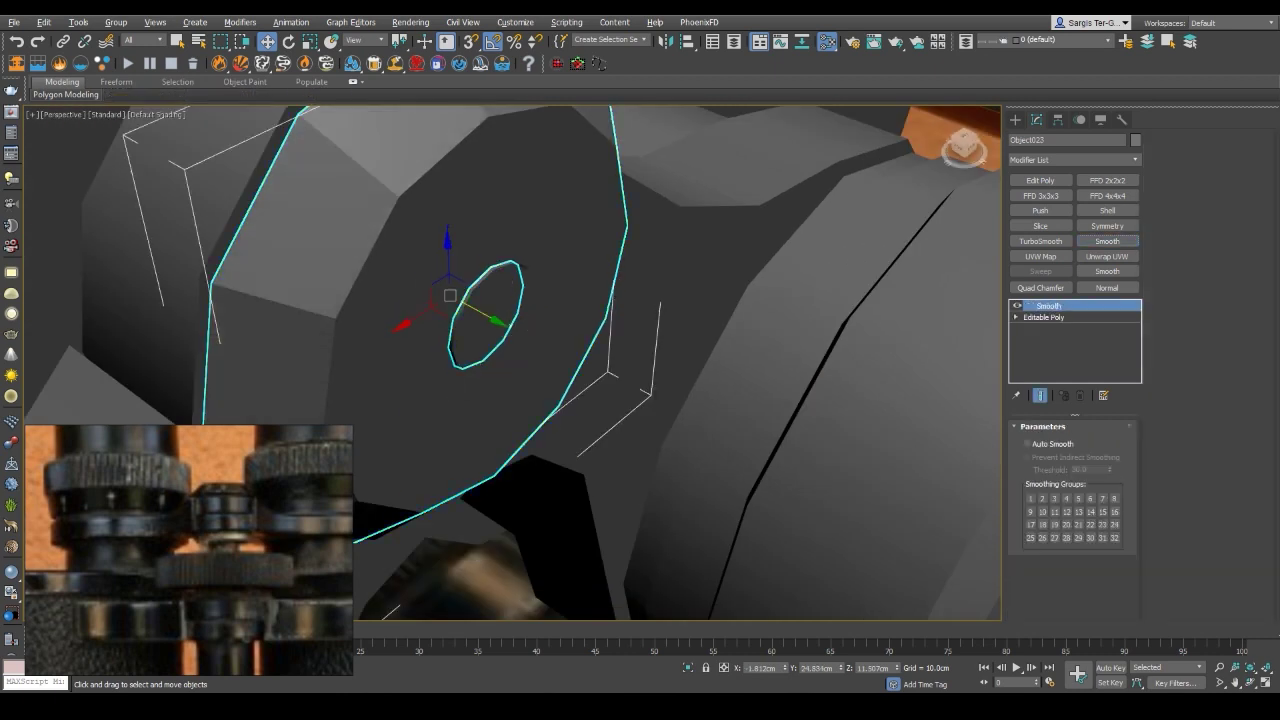
{"action": "mouse_move", "coordinate": [560, 360]}
{"action": "middle_mouse_down", "text": "alt"}
{"action": "mouse_move", "coordinate": [600, 400]}
{"action": "mouse_move", "coordinate": [560, 300]}
{"action": "middle_mouse_up", "text": "alt"}
{"action": "right_click", "coordinate": [1048, 306]}
{"action": "left_click", "coordinate": [1080, 331]}
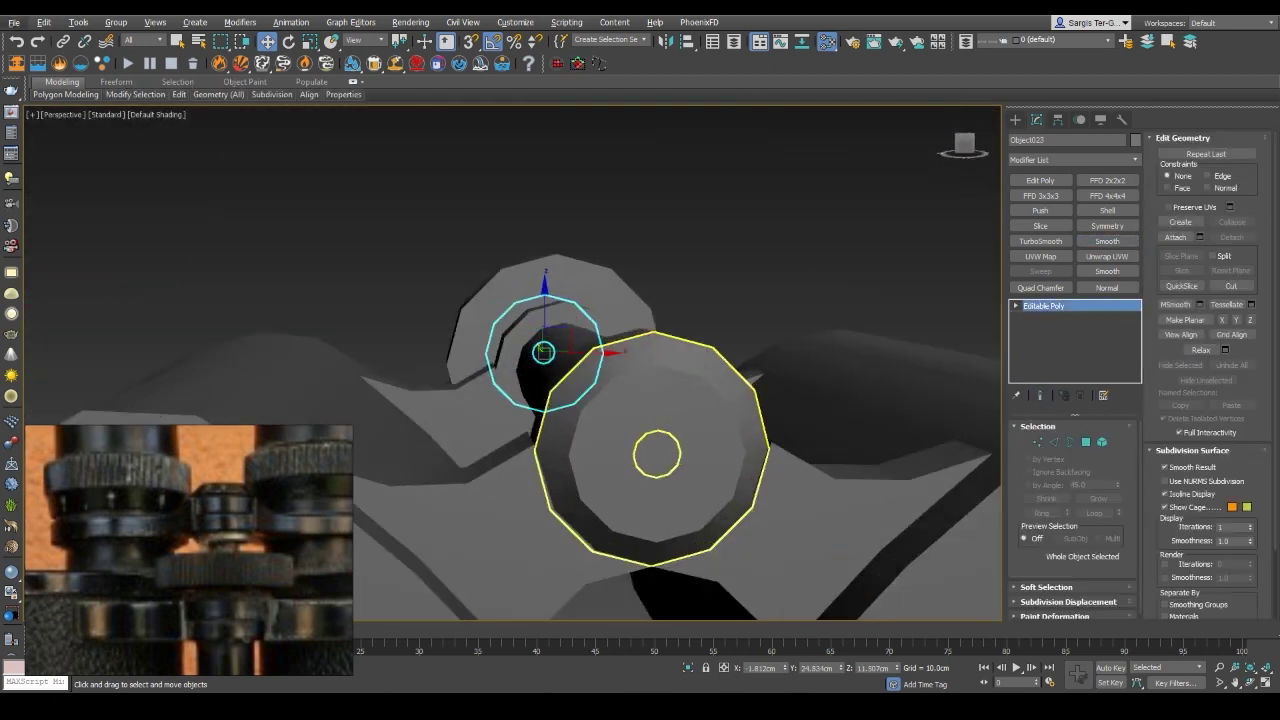
Give the large ring Object009 an auto Smooth modifier and deselect it
{"action": "left_click", "coordinate": [720, 500]}
{"action": "middle_click_drag", "start_coordinate": [720, 500], "coordinate": [880, 480], "text": "alt"}
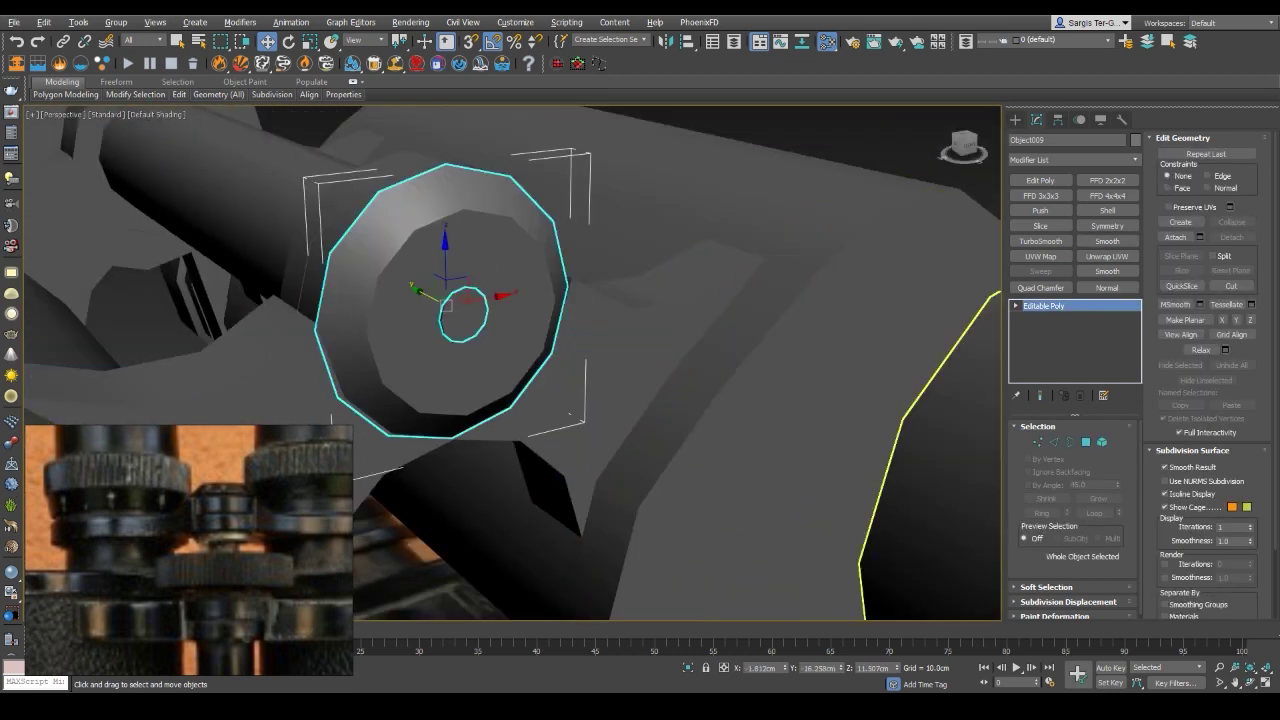
{"action": "left_click", "coordinate": [1107, 241]}
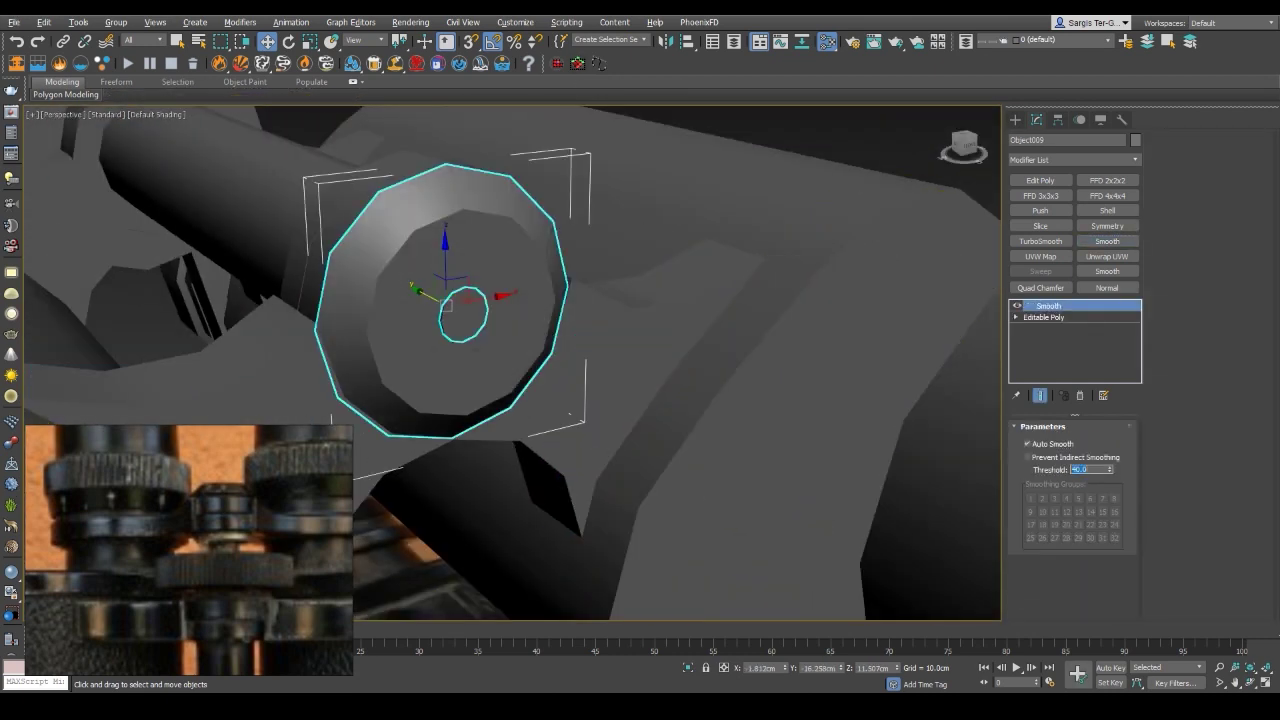
{"action": "key", "text": "ctrl+d"}
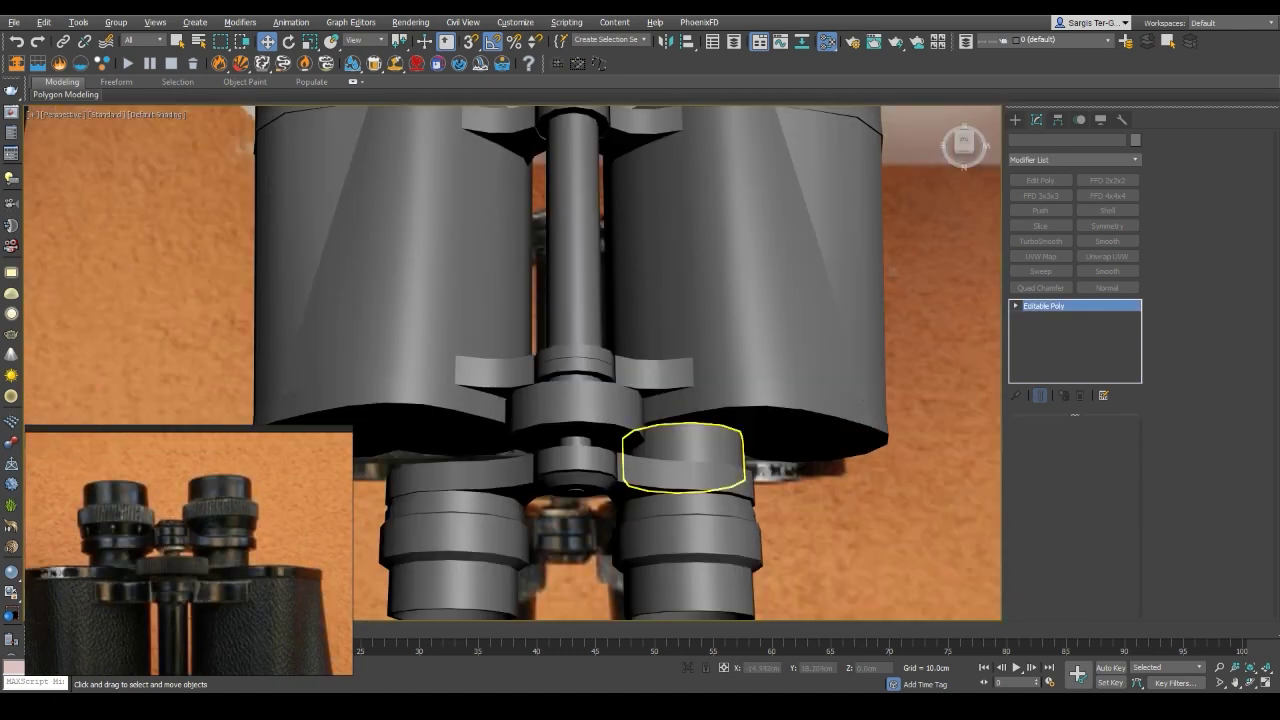
Mirror eyepiece cap Object025 across X with Symmetry and check its Editable Poly base
{"action": "left_click", "coordinate": [686, 457]}
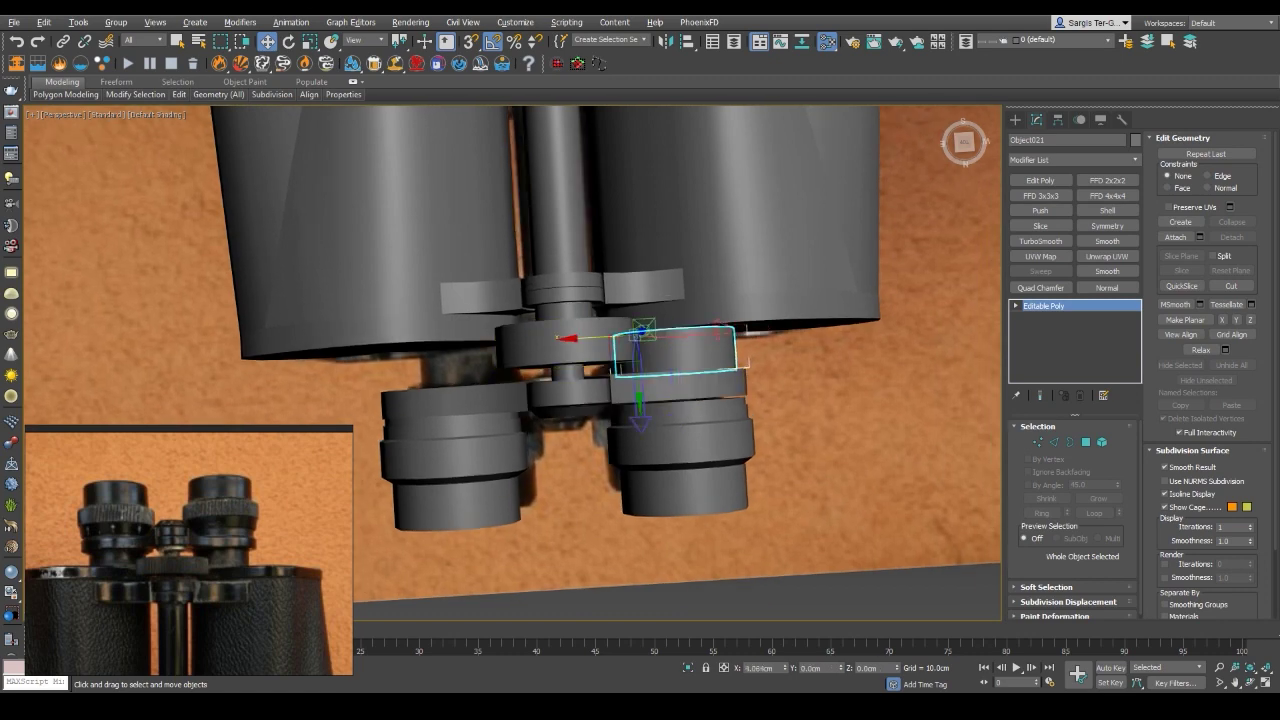
{"action": "scroll", "coordinate": [595, 350], "scroll_direction": "up", "scroll_amount": 5}
{"action": "key", "text": "F3"}
{"action": "scroll", "coordinate": [512, 363], "scroll_direction": "down", "scroll_amount": 4}
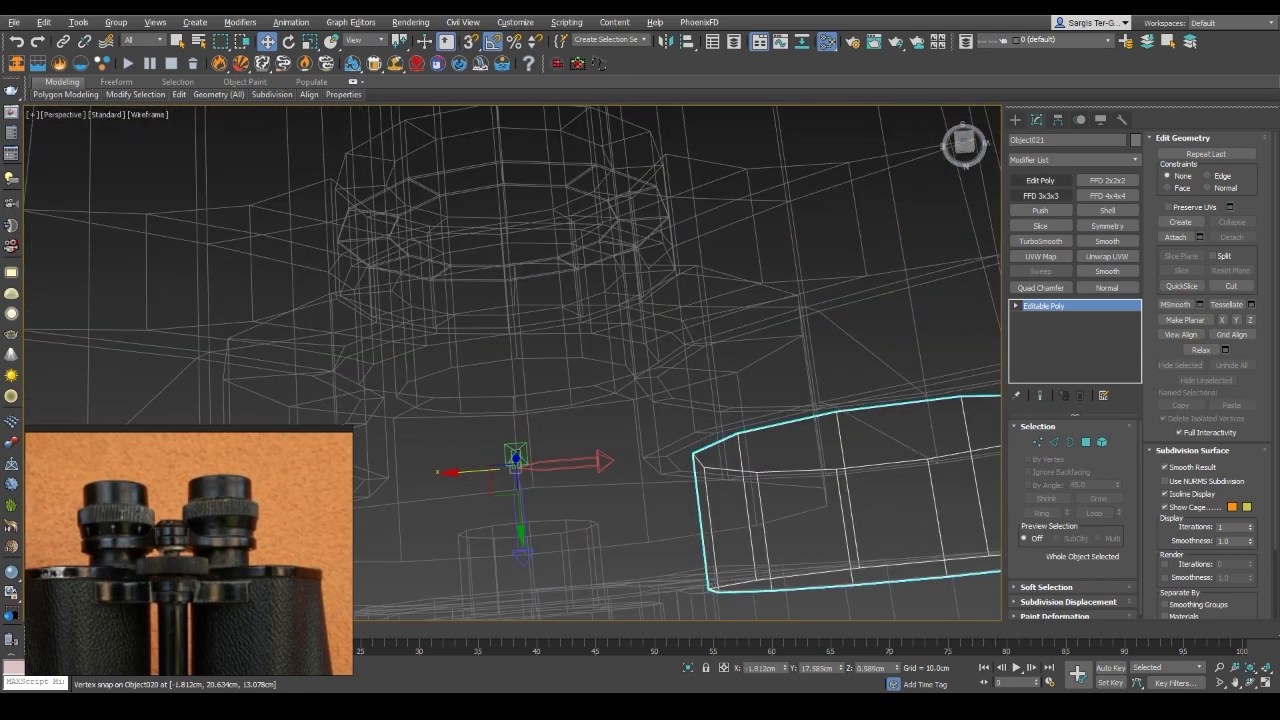
{"action": "key", "text": "F3"}
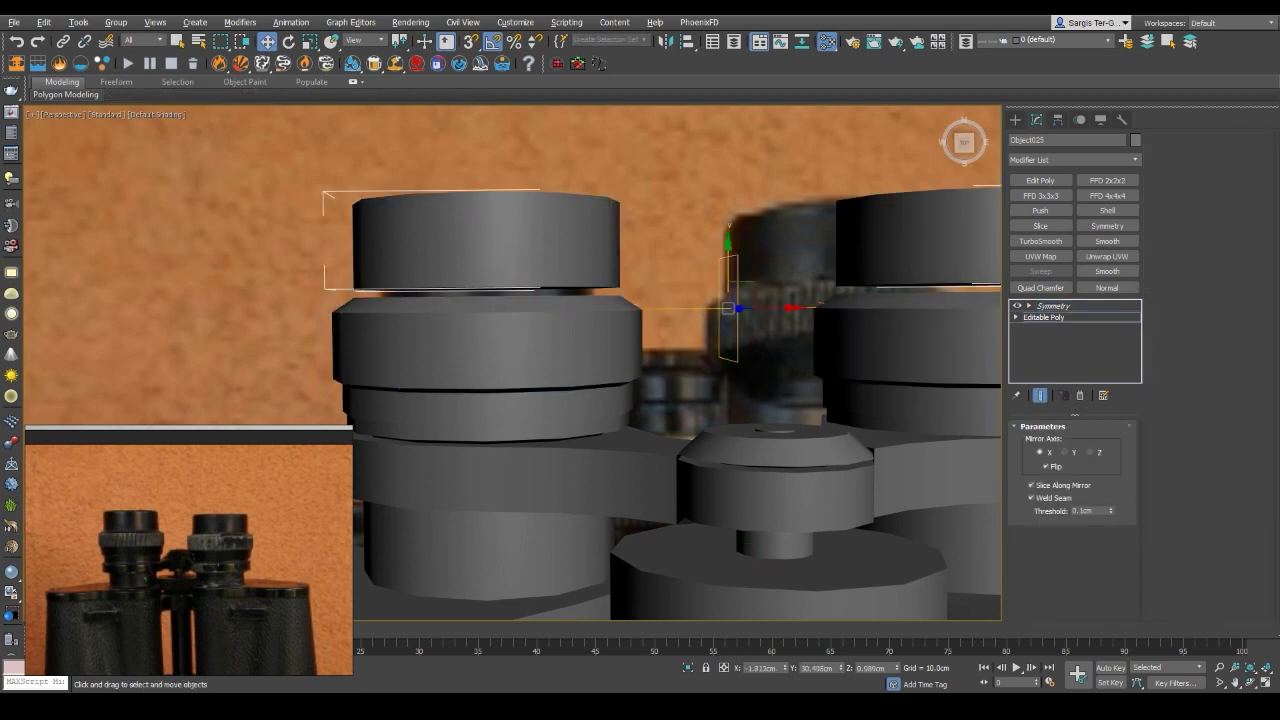
{"action": "left_click", "coordinate": [1044, 317]}
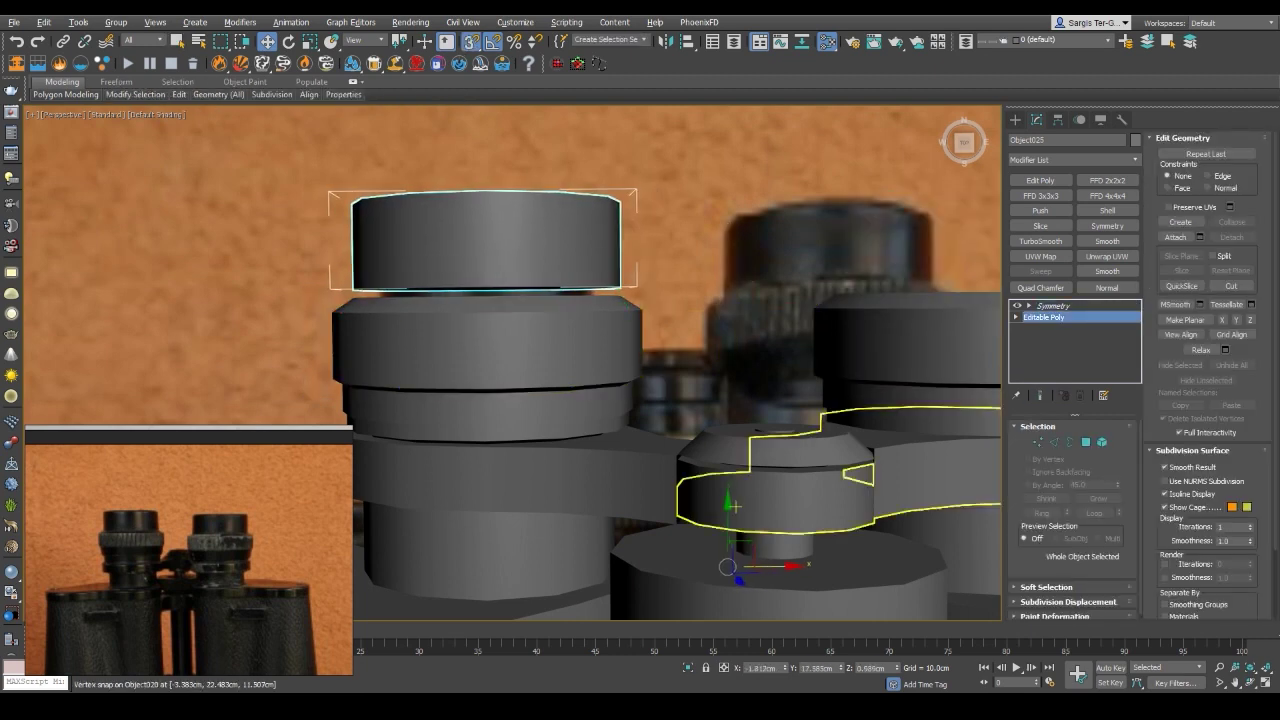
{"action": "scroll", "coordinate": [510, 360], "scroll_direction": "down", "scroll_amount": 5}
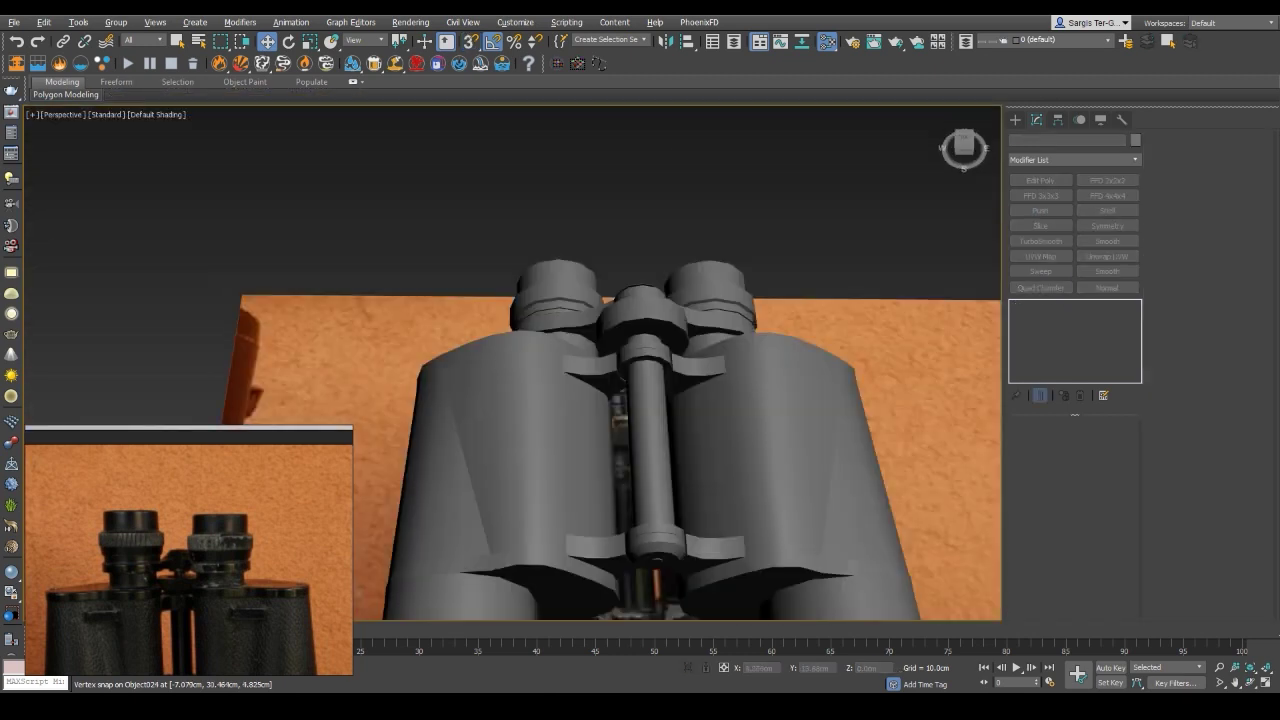
{"action": "mouse_move", "coordinate": [510, 360]}
{"action": "middle_mouse_down", "text": "alt"}
{"action": "mouse_move", "coordinate": [600, 330]}
{"action": "mouse_move", "coordinate": [640, 350]}
{"action": "mouse_move", "coordinate": [700, 330]}
{"action": "middle_mouse_up", "text": "alt"}
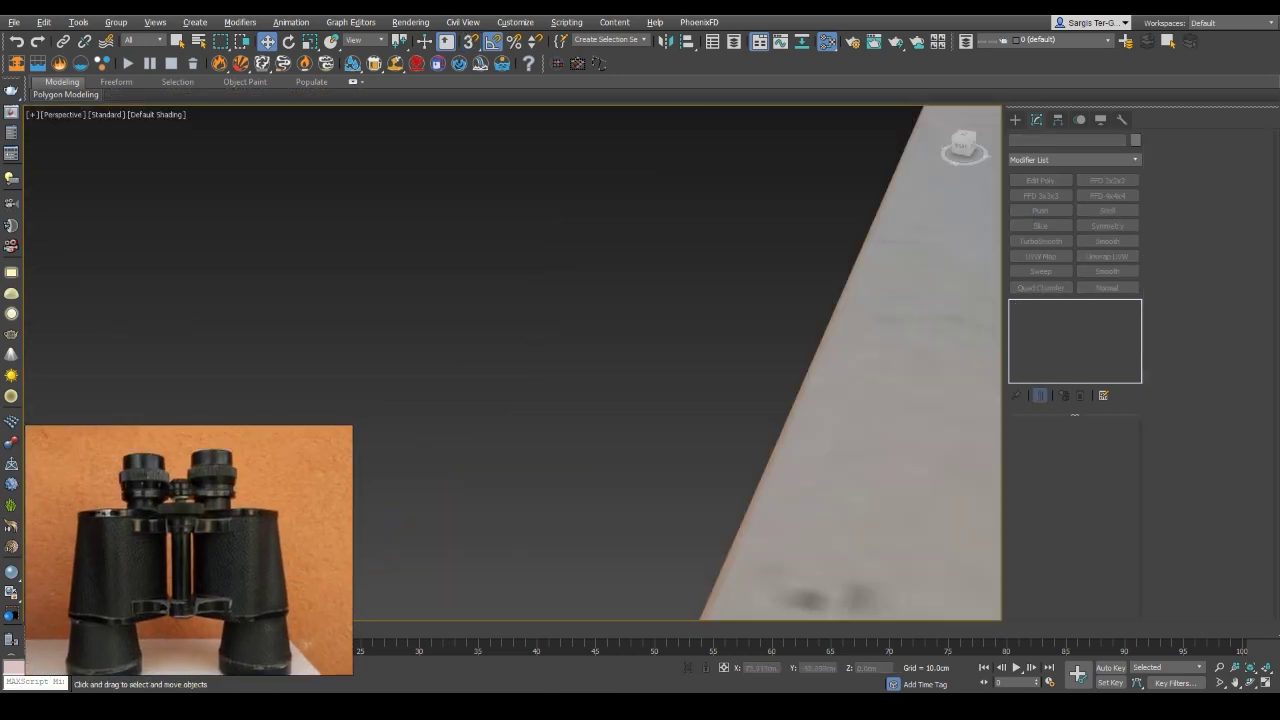
Orbit to a front view of both barrels with edged shading on
{"action": "middle_click_drag", "start_coordinate": [640, 360], "coordinate": [700, 330], "text": "alt"}
{"action": "middle_click_drag", "start_coordinate": [640, 360], "coordinate": [600, 300], "text": "alt"}
{"action": "scroll", "coordinate": [560, 360], "scroll_direction": "up", "scroll_amount": 5}
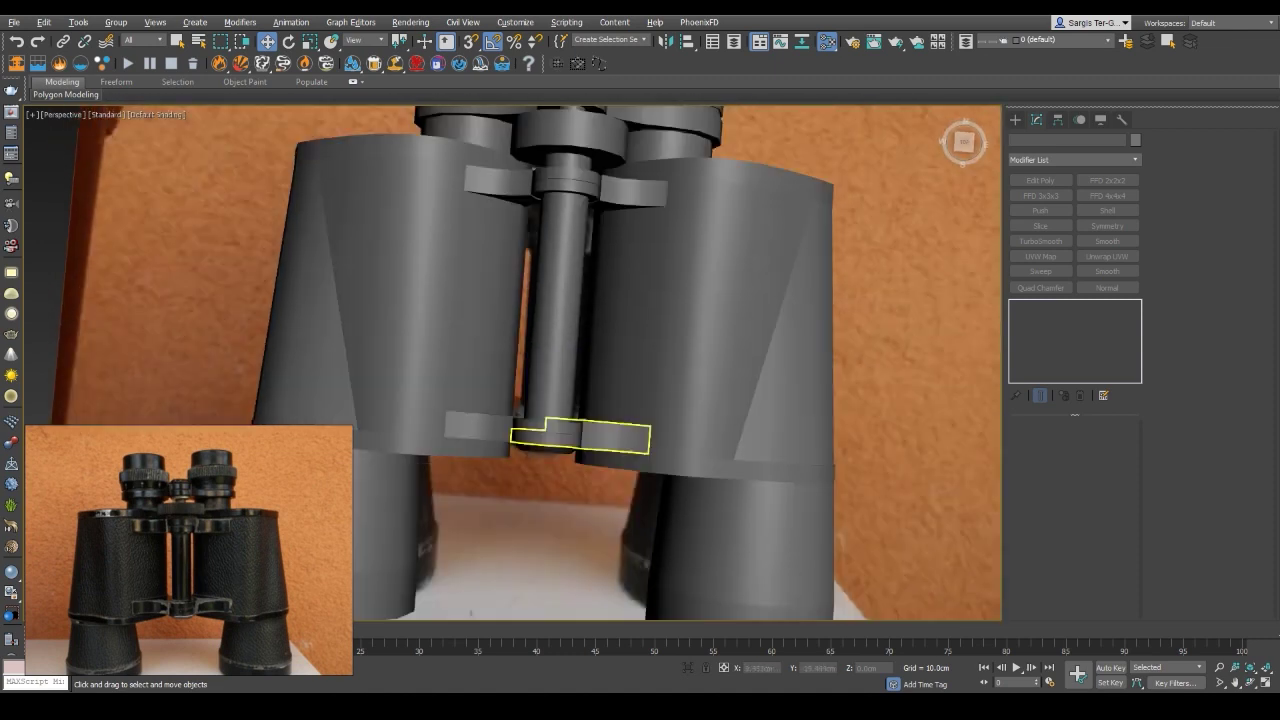
{"action": "left_click", "coordinate": [715, 400]}
{"action": "middle_click_drag", "start_coordinate": [640, 360], "coordinate": [640, 340], "text": "alt"}
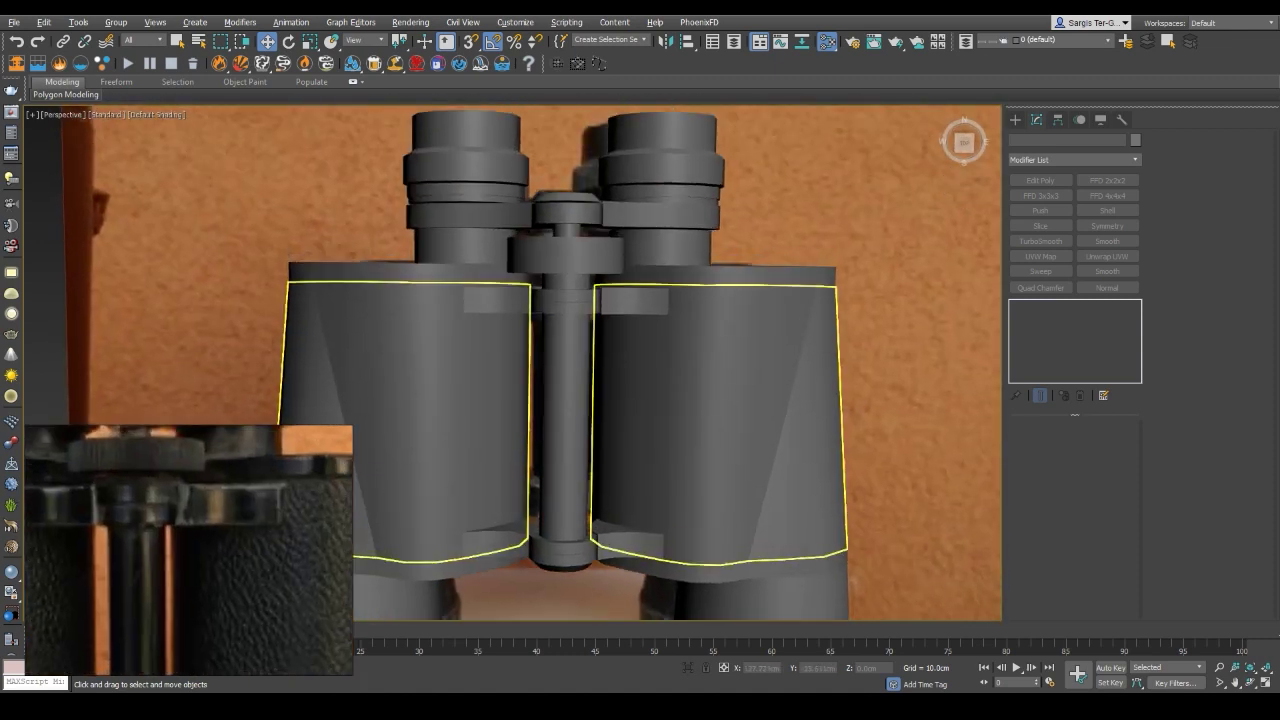
{"action": "scroll", "coordinate": [518, 311], "scroll_direction": "up", "scroll_amount": 5}
{"action": "key", "text": "F4"}
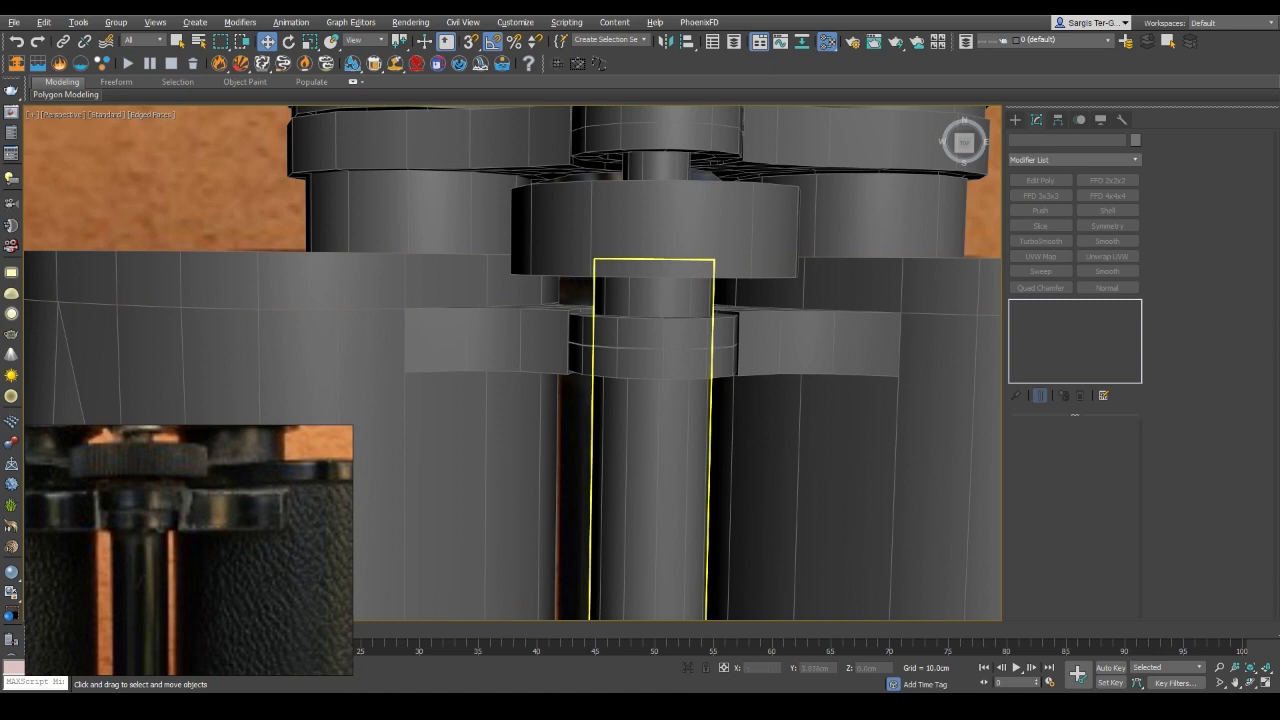
{"action": "scroll", "coordinate": [512, 363], "scroll_direction": "down", "scroll_amount": 5}
Raise the focus-wheel ring's bottom vertices by about 1.15 cm
{"action": "left_click", "coordinate": [566, 372]}
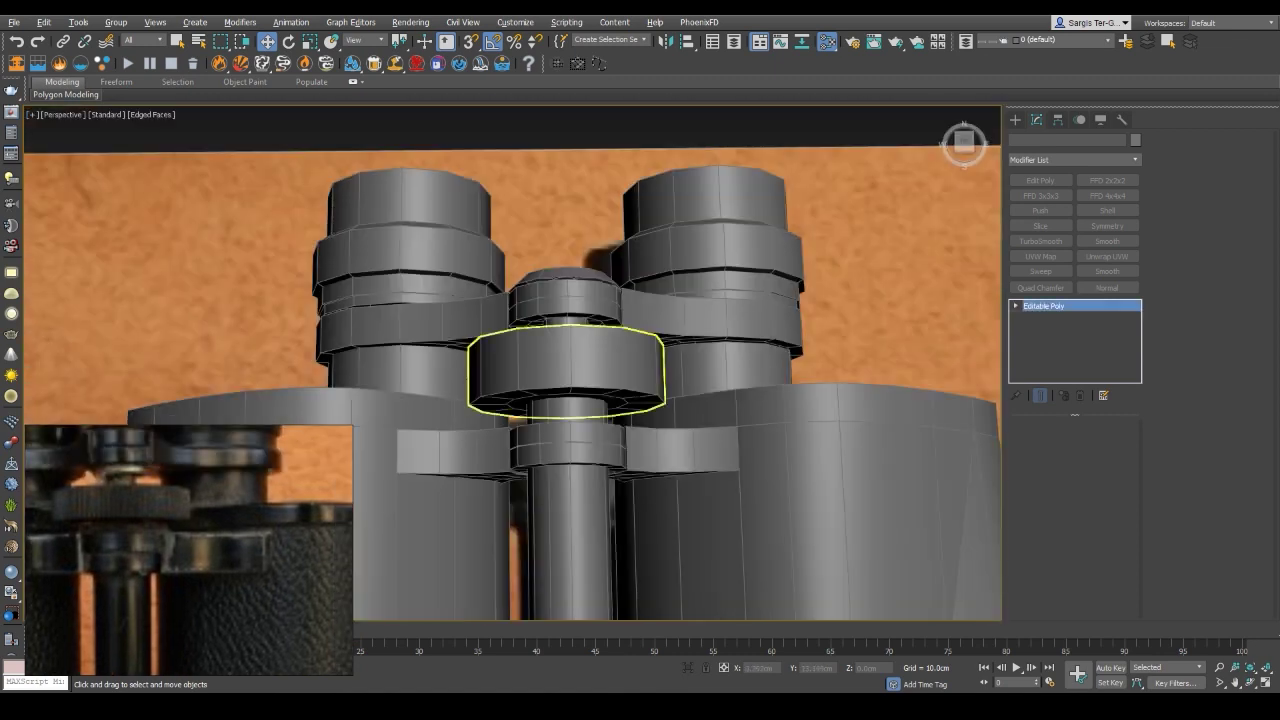
{"action": "middle_click_drag", "start_coordinate": [566, 400], "coordinate": [566, 375], "text": "alt"}
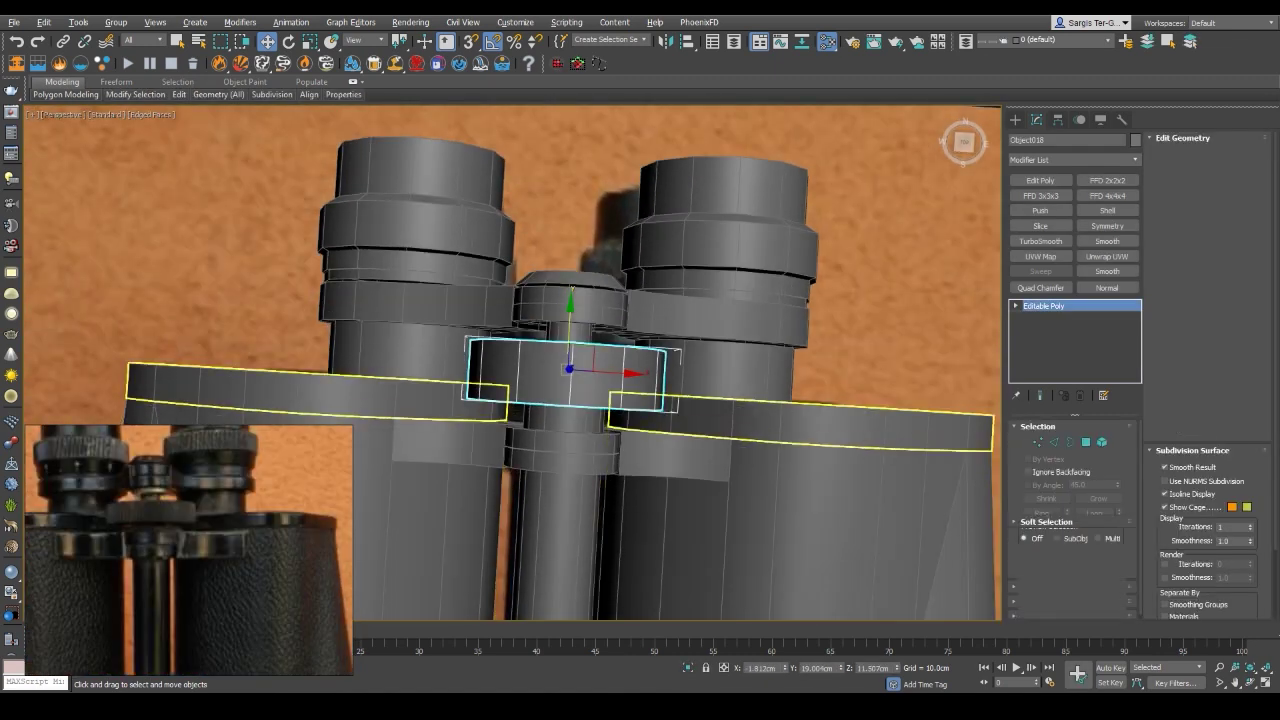
{"action": "key", "text": "1"}
{"action": "key", "text": "F3"}
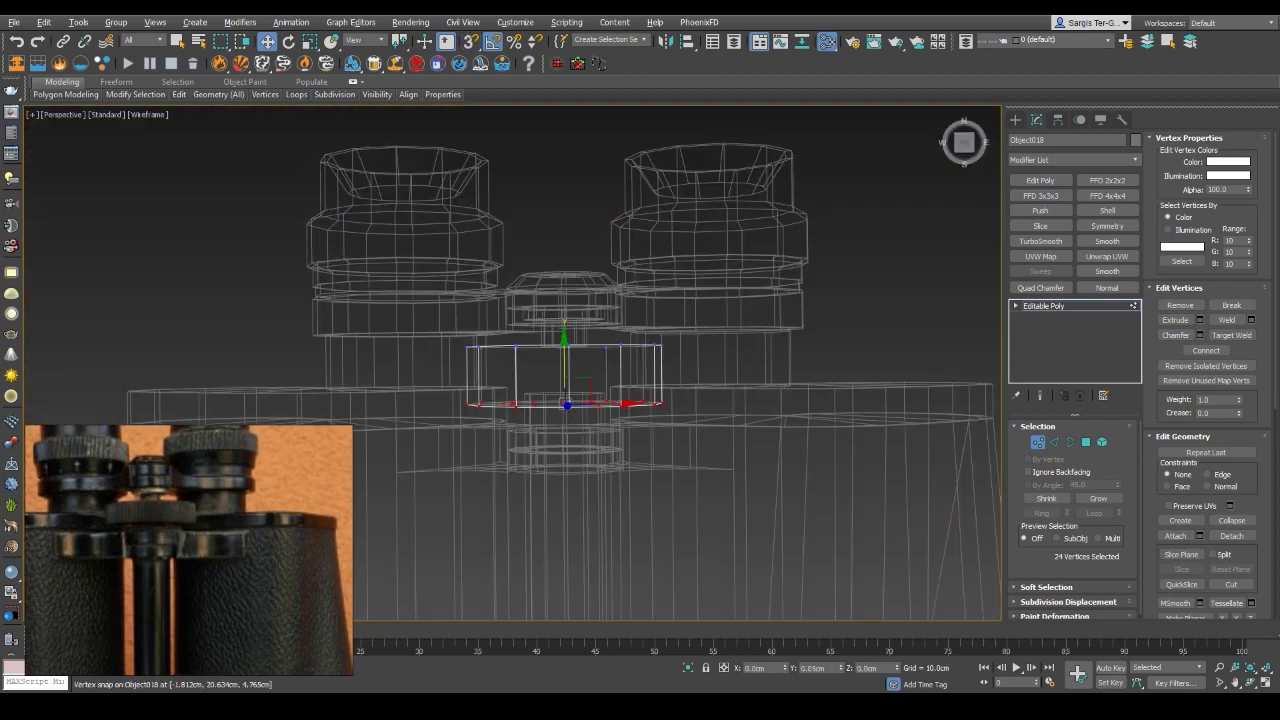
{"action": "left_click_drag", "start_coordinate": [564, 370], "coordinate": [564, 353]}
{"action": "key", "text": "F3"}
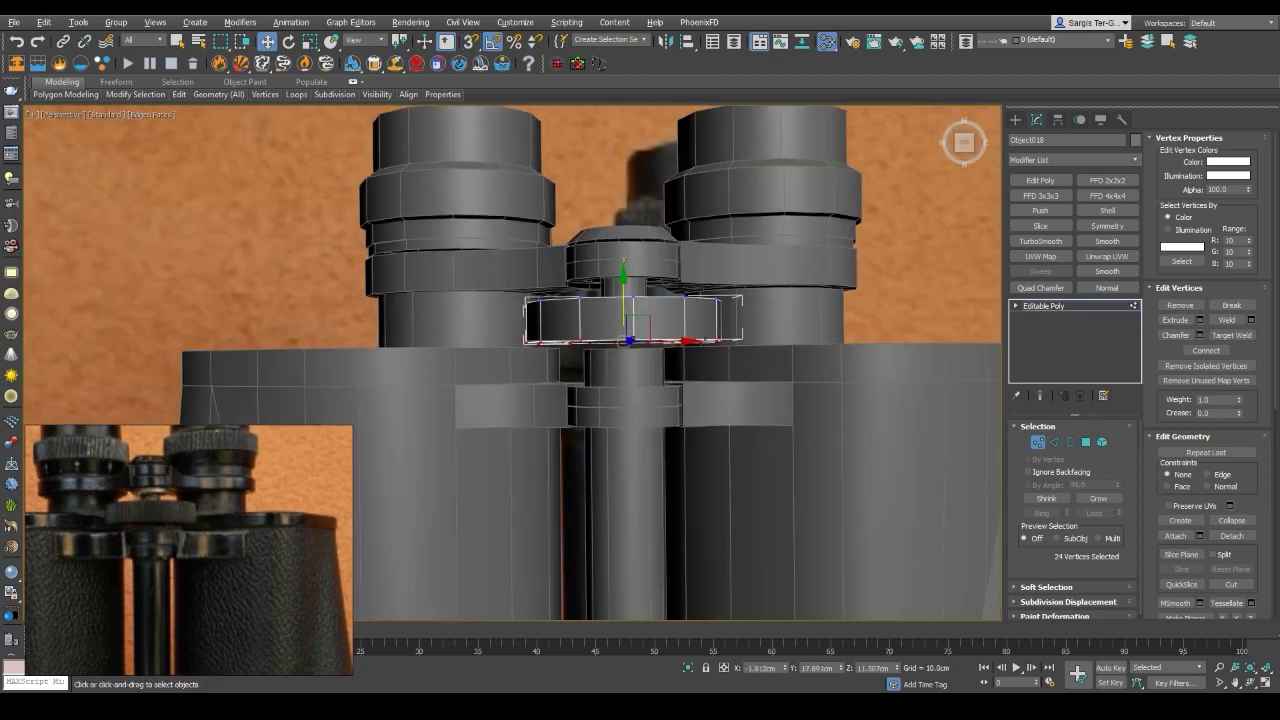
{"action": "mouse_move", "coordinate": [566, 404]}
{"action": "middle_mouse_down", "text": "alt"}
{"action": "mouse_move", "coordinate": [680, 396]}
{"action": "mouse_move", "coordinate": [582, 428]}
{"action": "mouse_move", "coordinate": [584, 440]}
{"action": "middle_mouse_up", "text": "alt"}
Leave vertex mode and box-select all the left eyepiece parts in wireframe
{"action": "key", "text": "F3"}
{"action": "key", "text": "F3"}
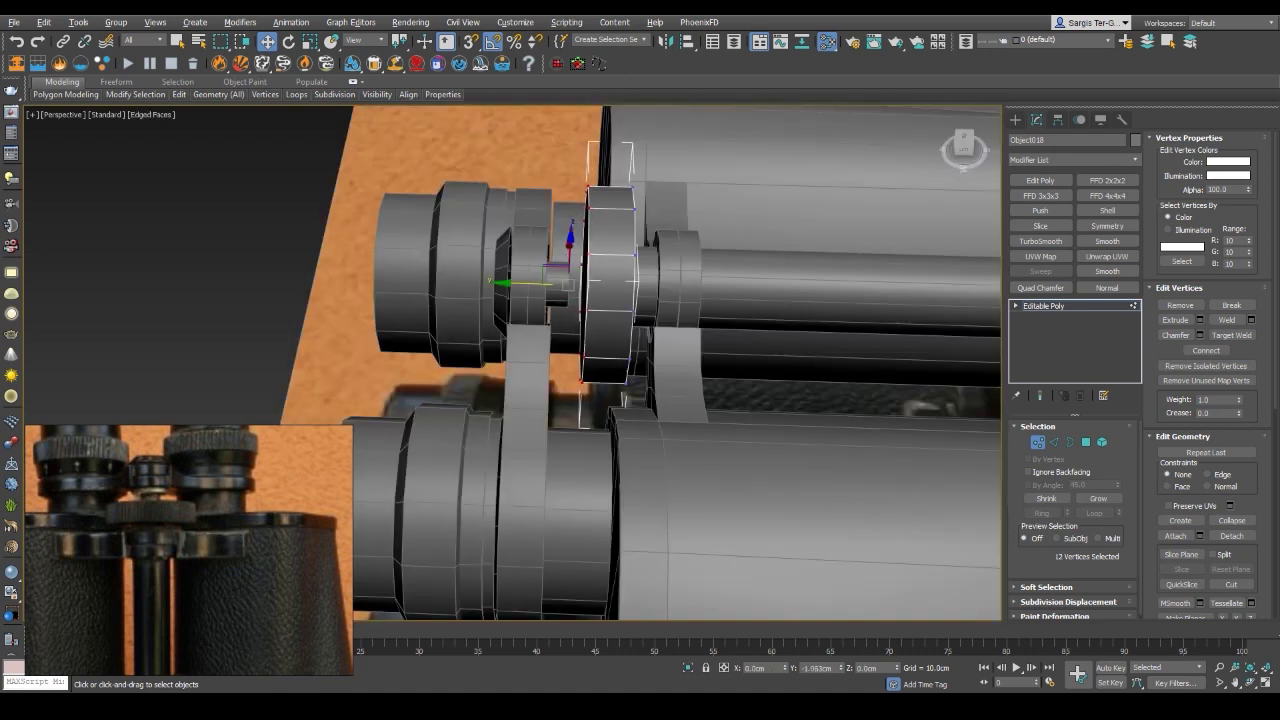
{"action": "key", "text": "1"}
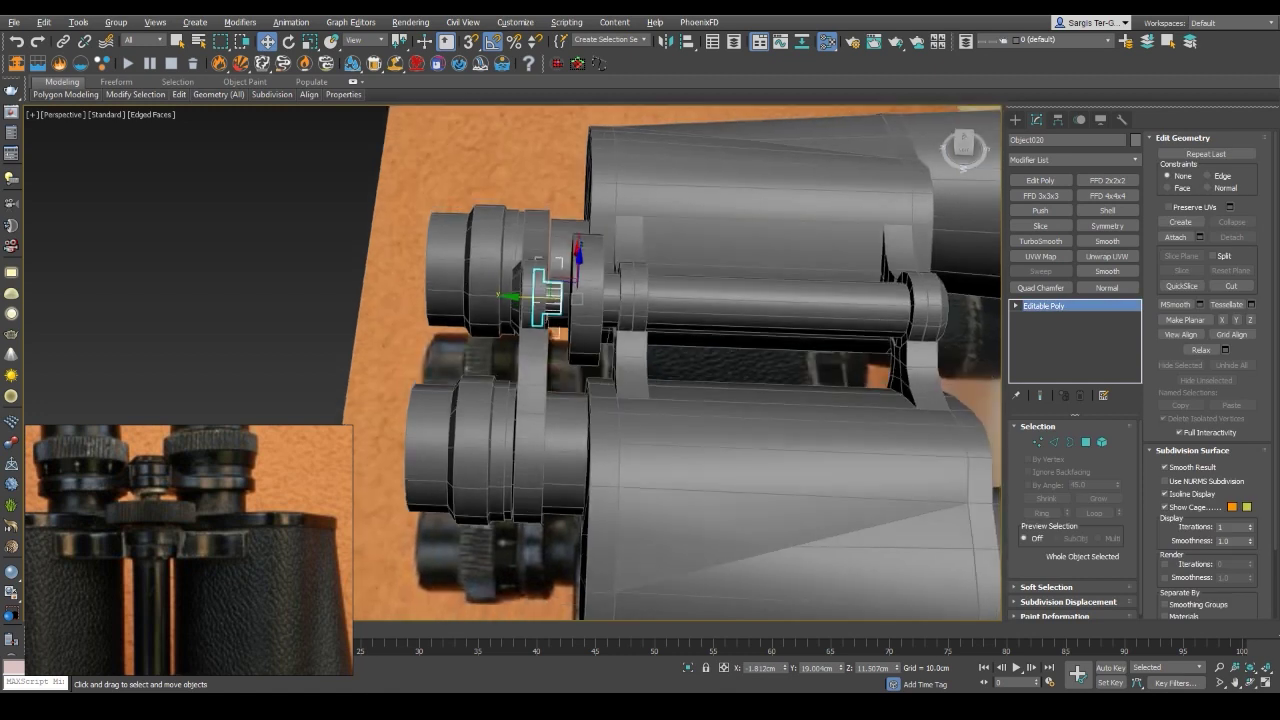
{"action": "key", "text": "F3"}
{"action": "left_click_drag", "start_coordinate": [393, 226], "coordinate": [577, 538]}
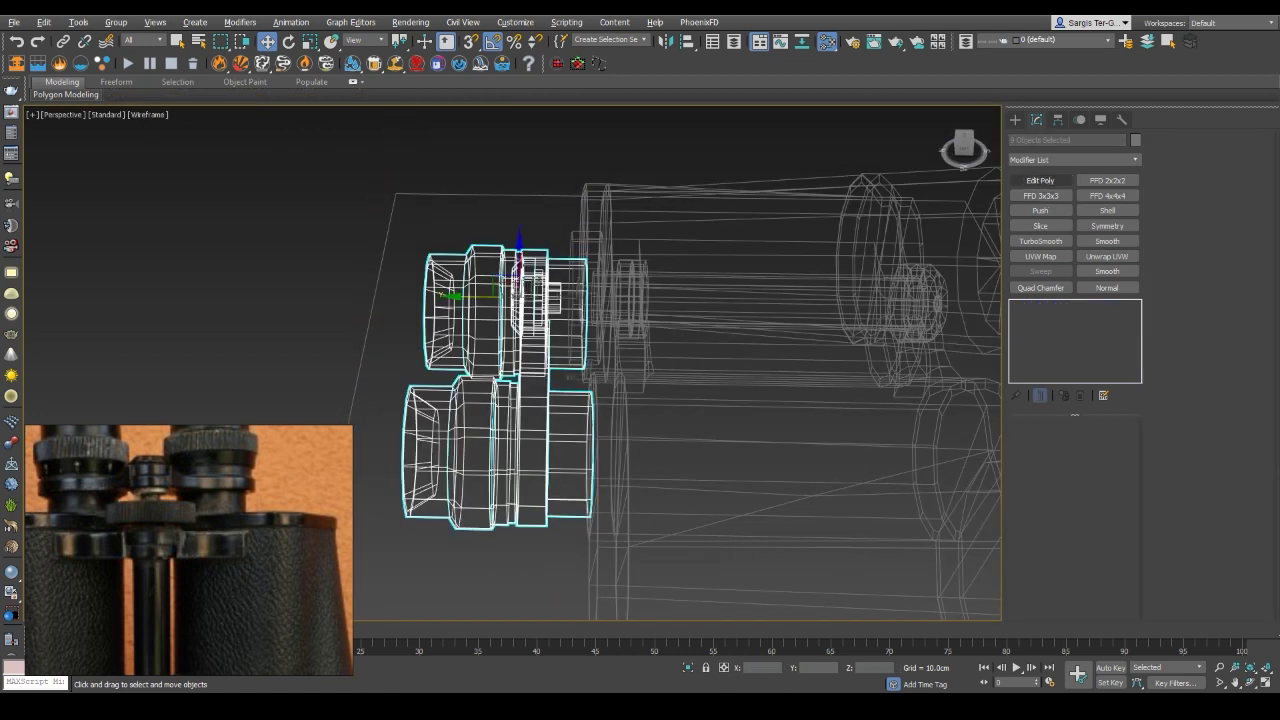
Add one Edit Poly modifier to the left eyepiece parts, then deselect with plain shading
{"action": "left_click", "coordinate": [1040, 180]}
{"action": "key", "text": "F3"}
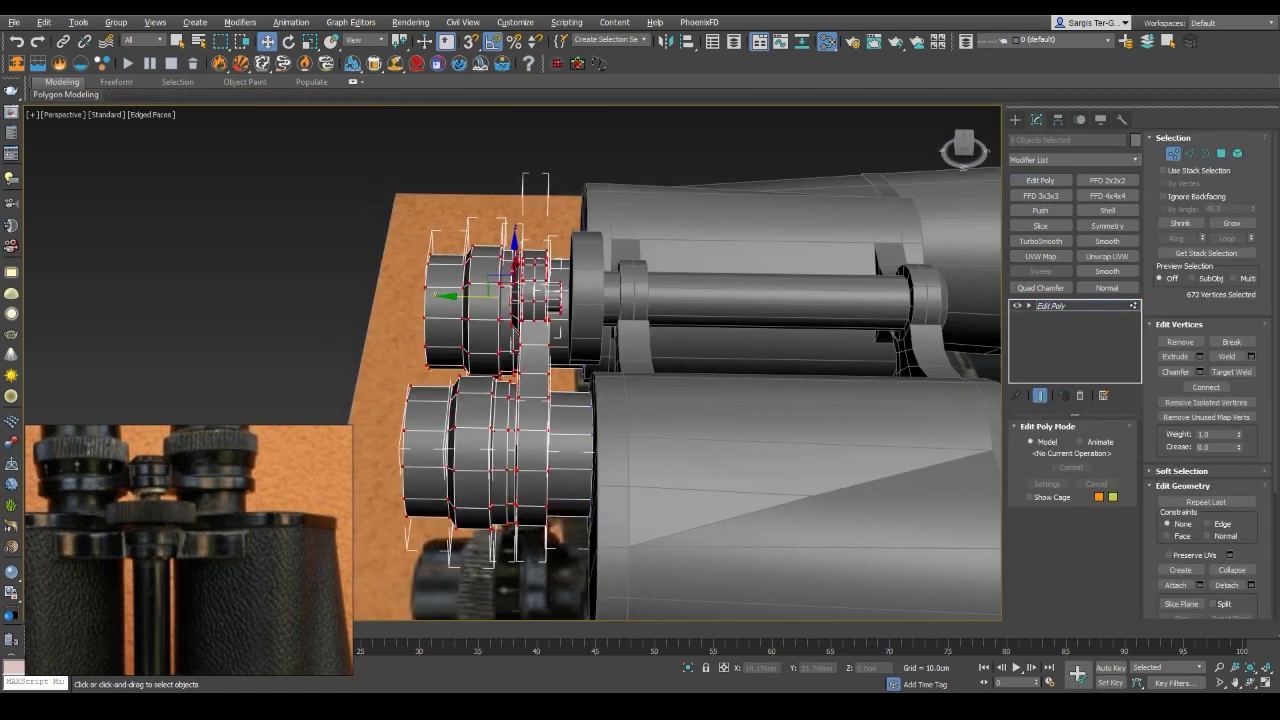
{"action": "scroll", "coordinate": [415, 270], "scroll_direction": "up", "scroll_amount": 2}
{"action": "scroll", "coordinate": [415, 270], "scroll_direction": "up", "scroll_amount": 2}
{"action": "scroll", "coordinate": [415, 270], "scroll_direction": "up", "scroll_amount": 2}
{"action": "scroll", "coordinate": [415, 270], "scroll_direction": "down", "scroll_amount": 5}
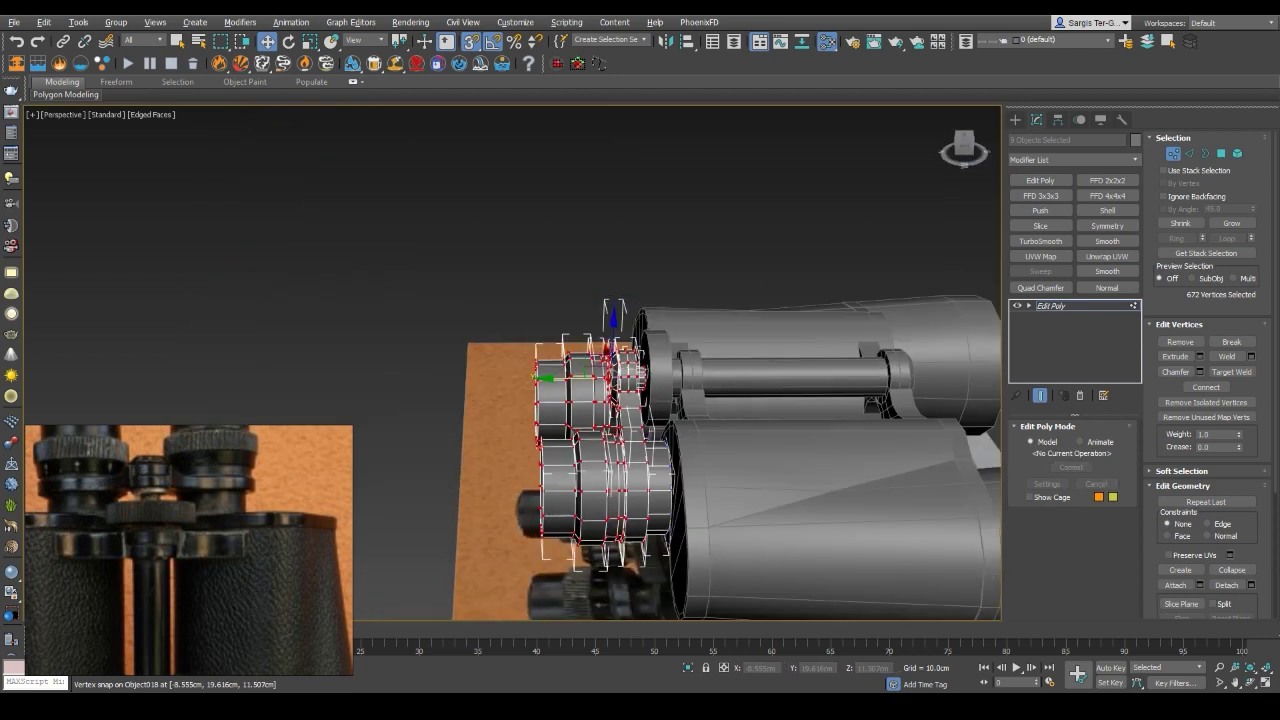
{"action": "scroll", "coordinate": [415, 270], "scroll_direction": "down", "scroll_amount": 3}
{"action": "middle_click_drag", "start_coordinate": [600, 400], "coordinate": [650, 330], "text": "alt"}
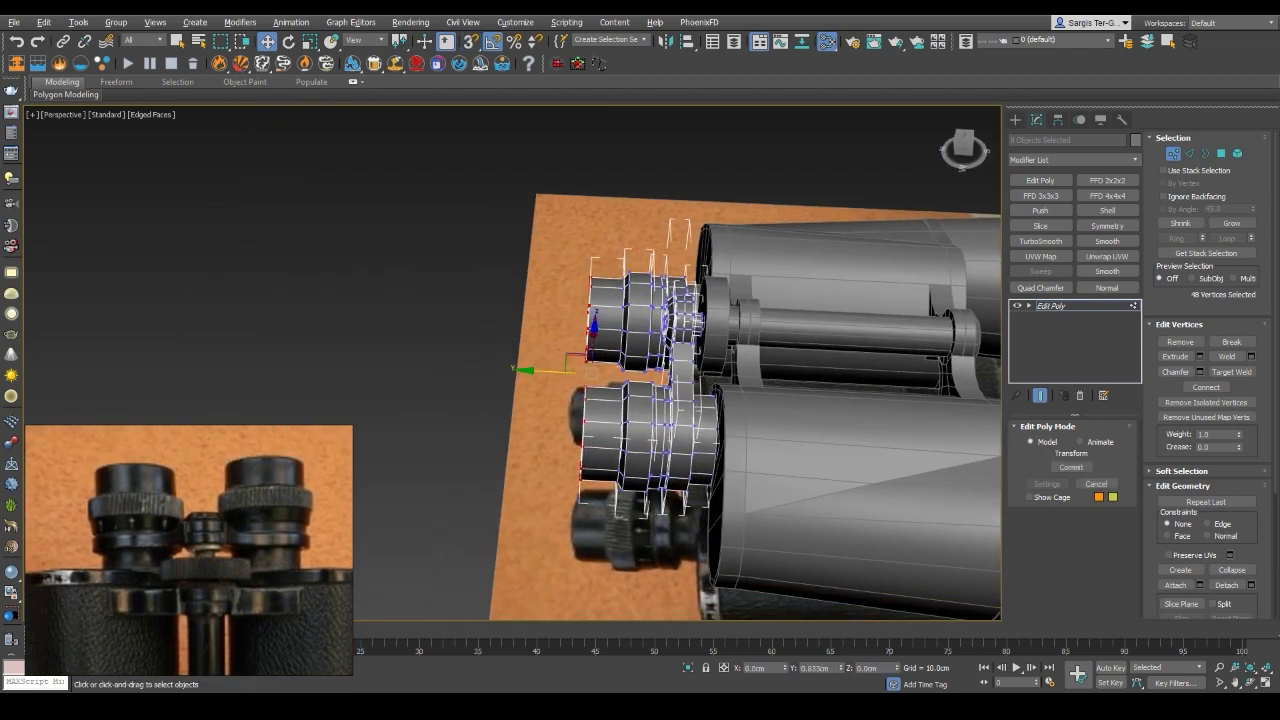
{"action": "key", "text": "ctrl+d"}
{"action": "key", "text": "F4"}
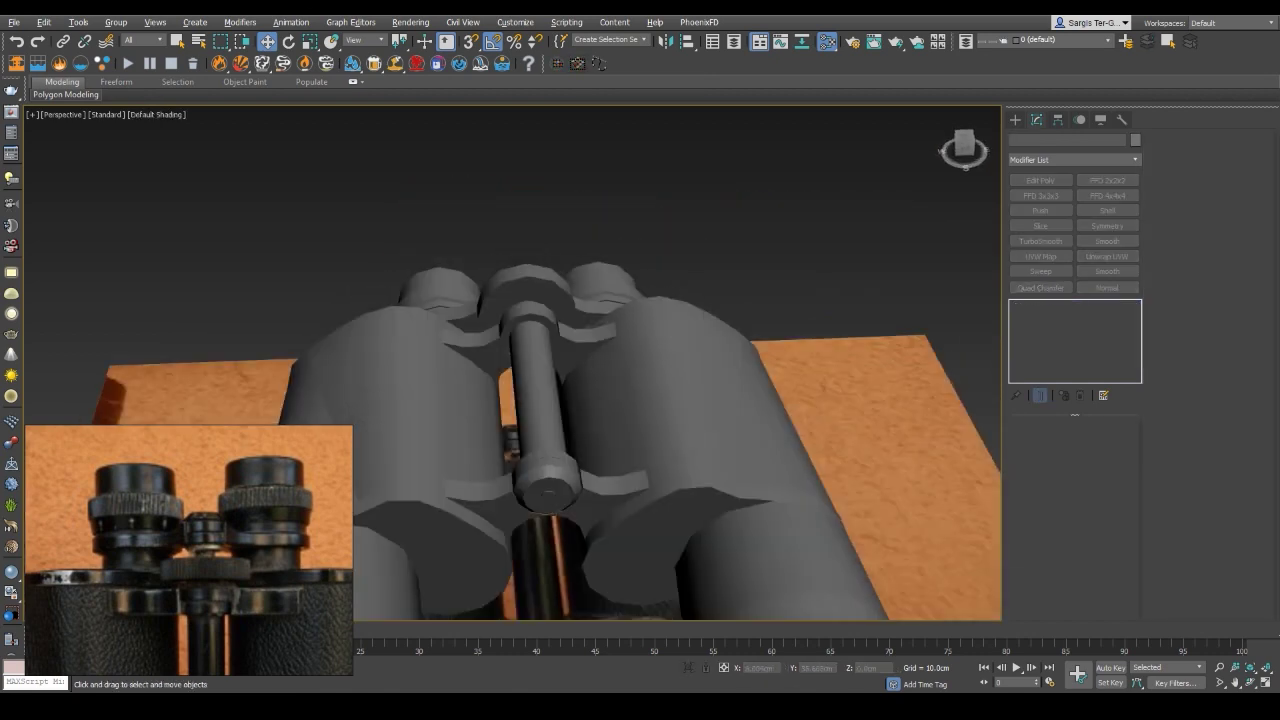